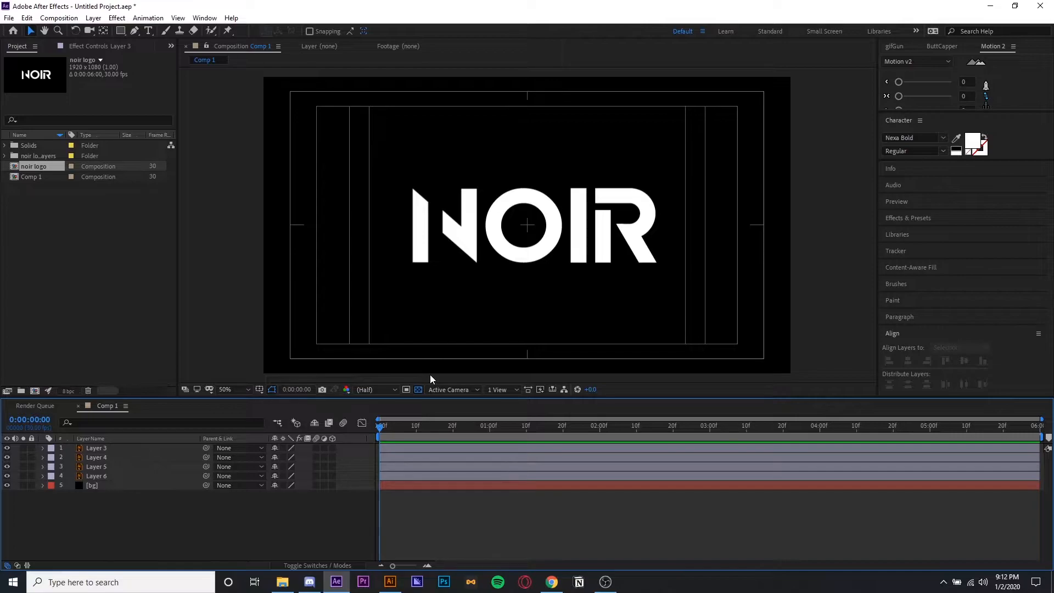
Hide Layer 3, Layer 4 and Layer 5 so only the letter N is displayed
click(94, 437)
click(94, 437)
click(467, 252)
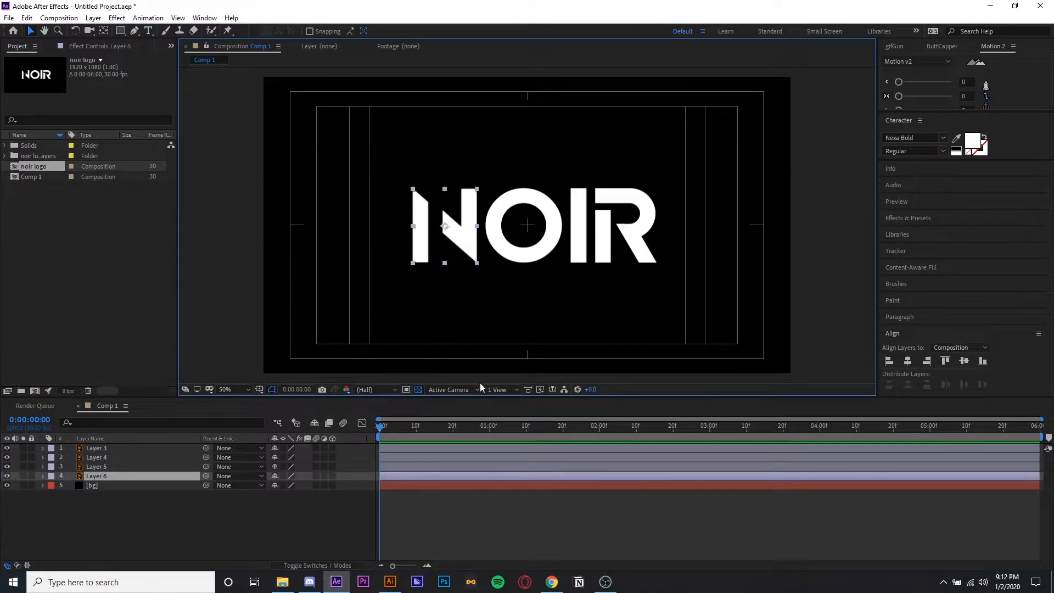
key(/)
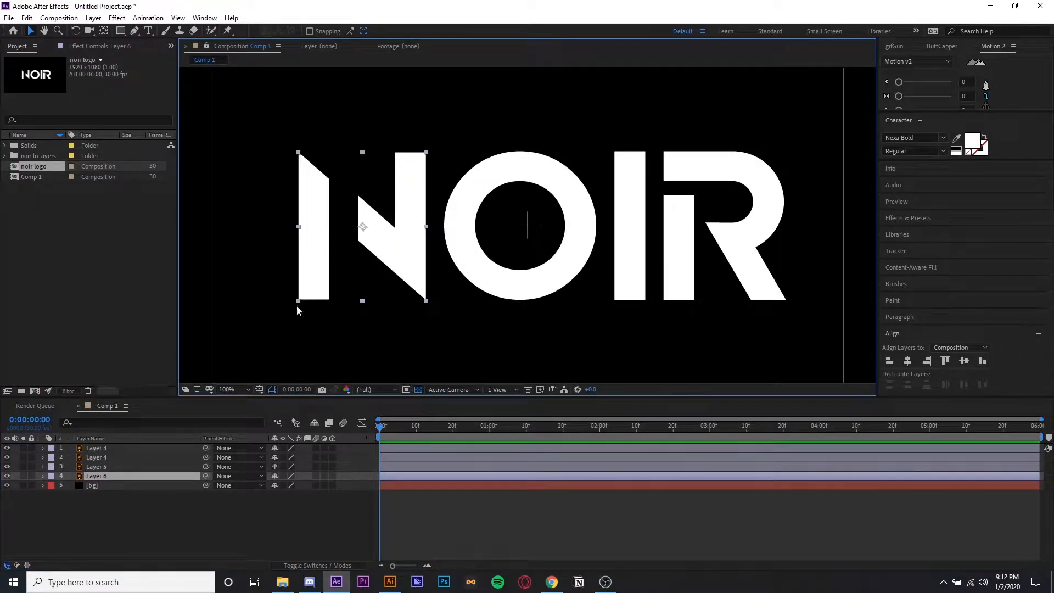
key(ctrl+Up)
drag(6, 467, 6, 448)
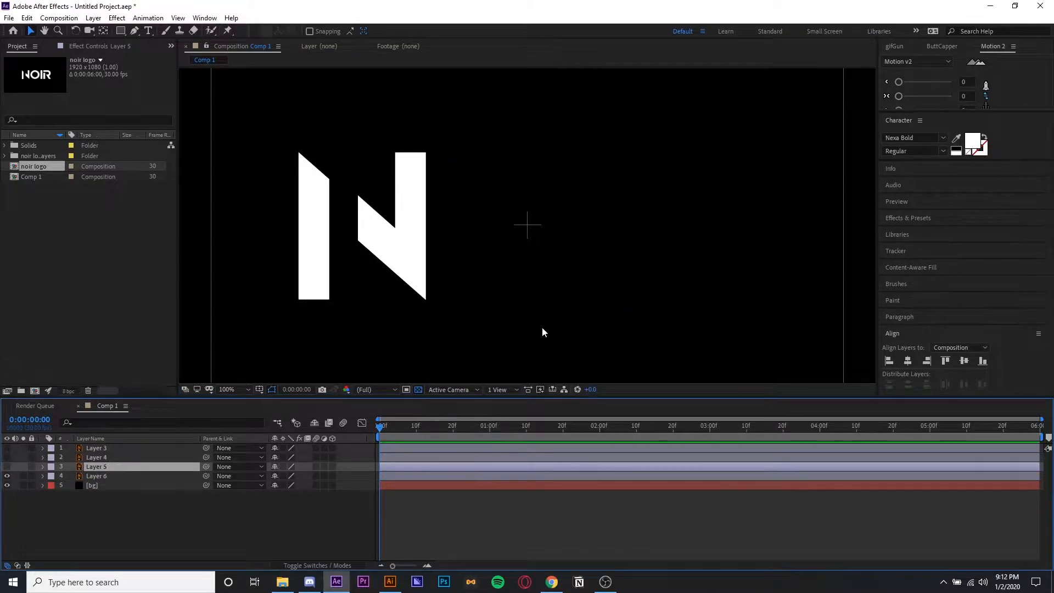
Create shapes from the vector layer that holds the letter N
click(142, 475)
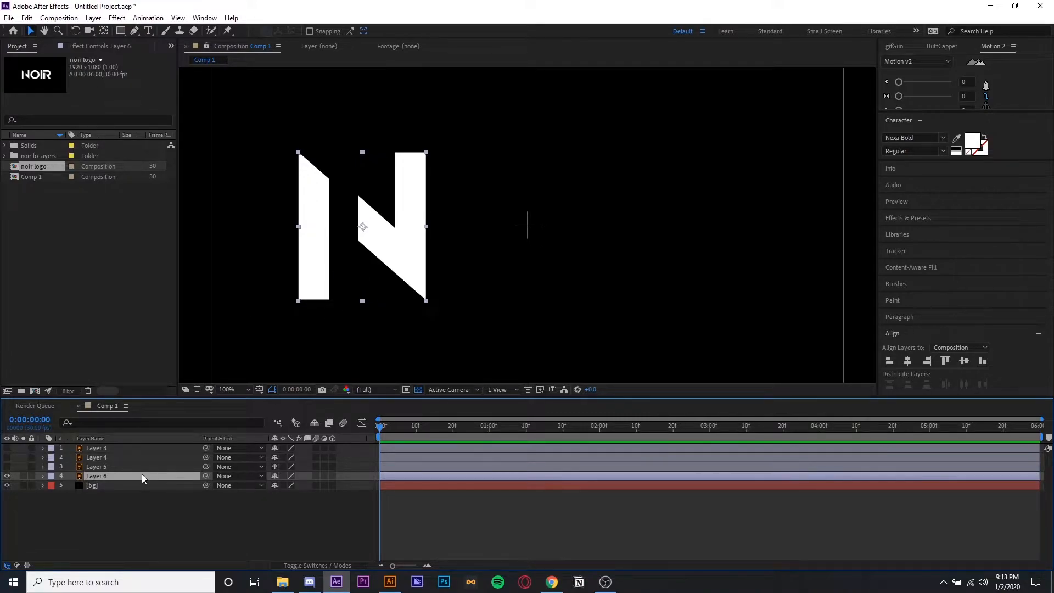
key(ctrl+z)
scroll(446, 309, down, 2)
scroll(447, 324, up, 2)
scroll(365, 318, up, 2)
scroll(606, 293, down, 2)
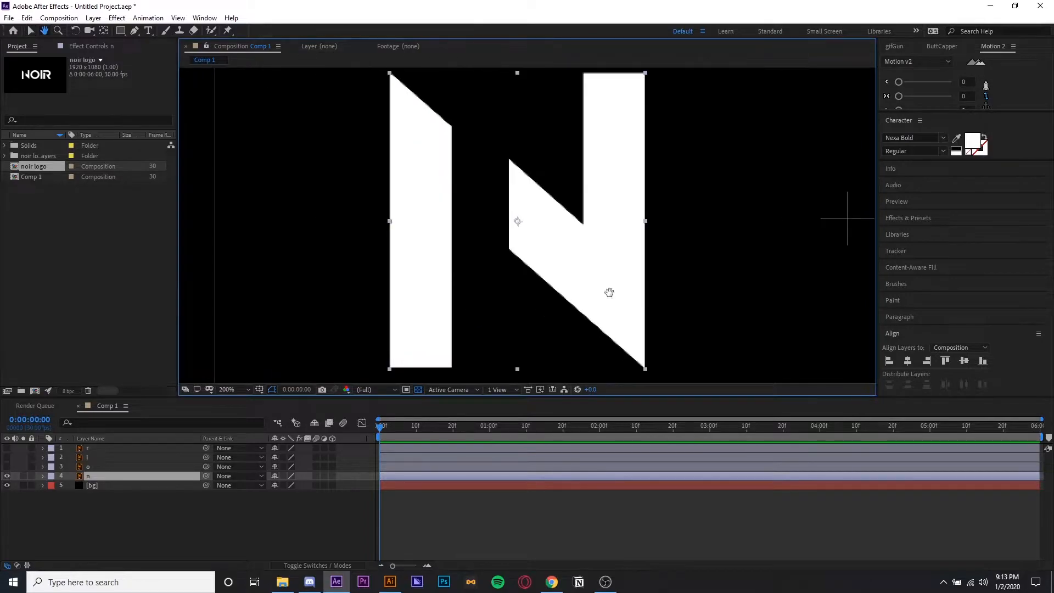
right_click(121, 479)
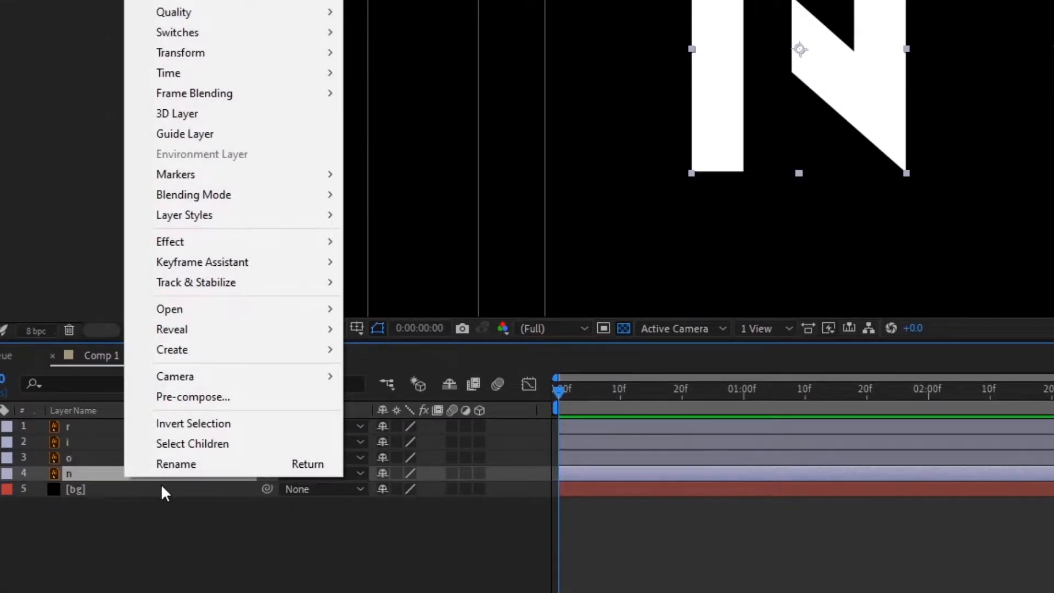
mouse_move(212, 354)
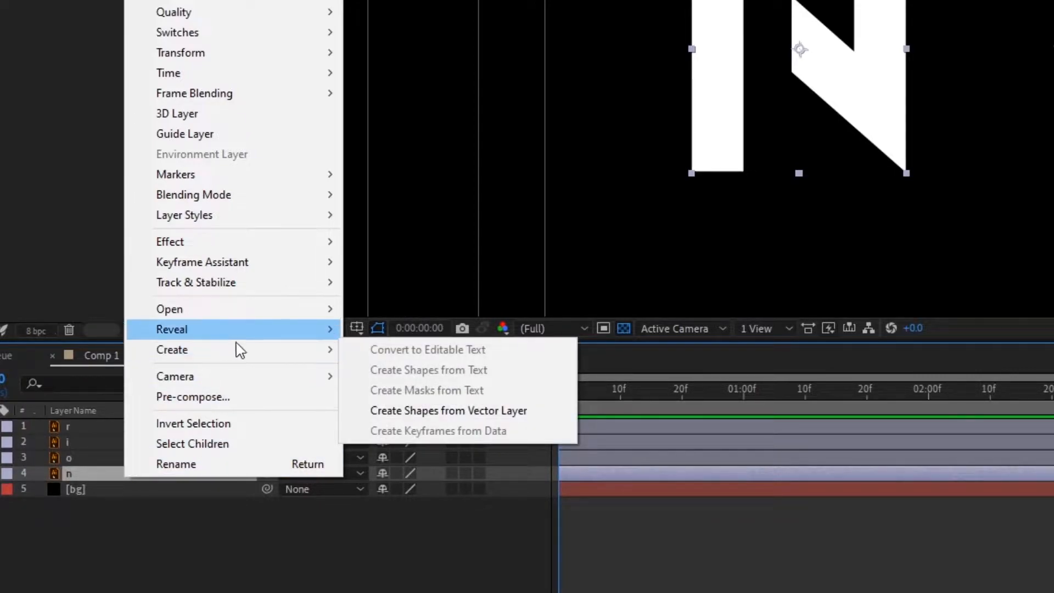
click(395, 412)
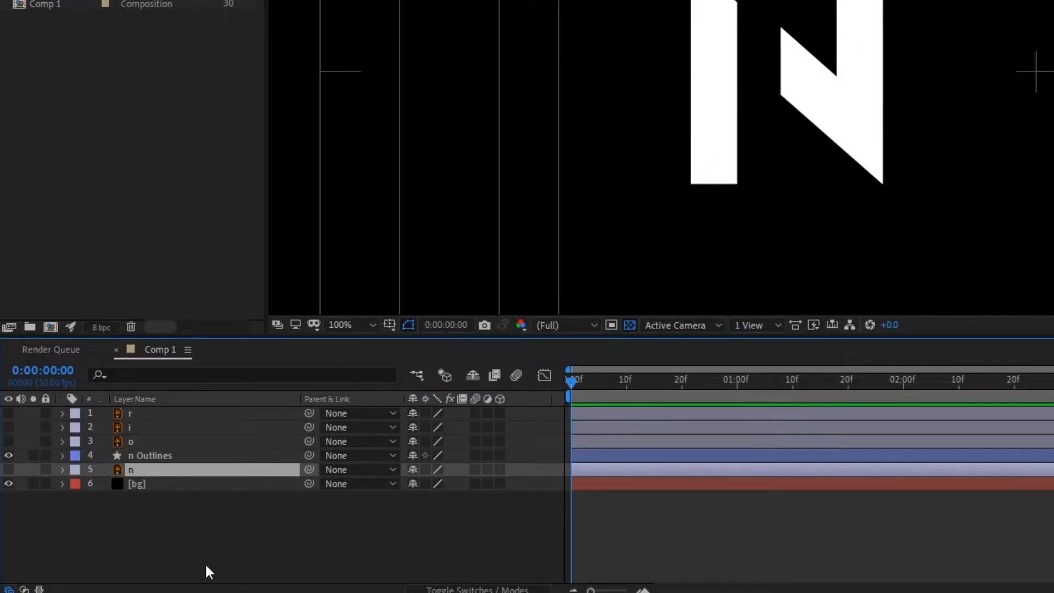
click(151, 457)
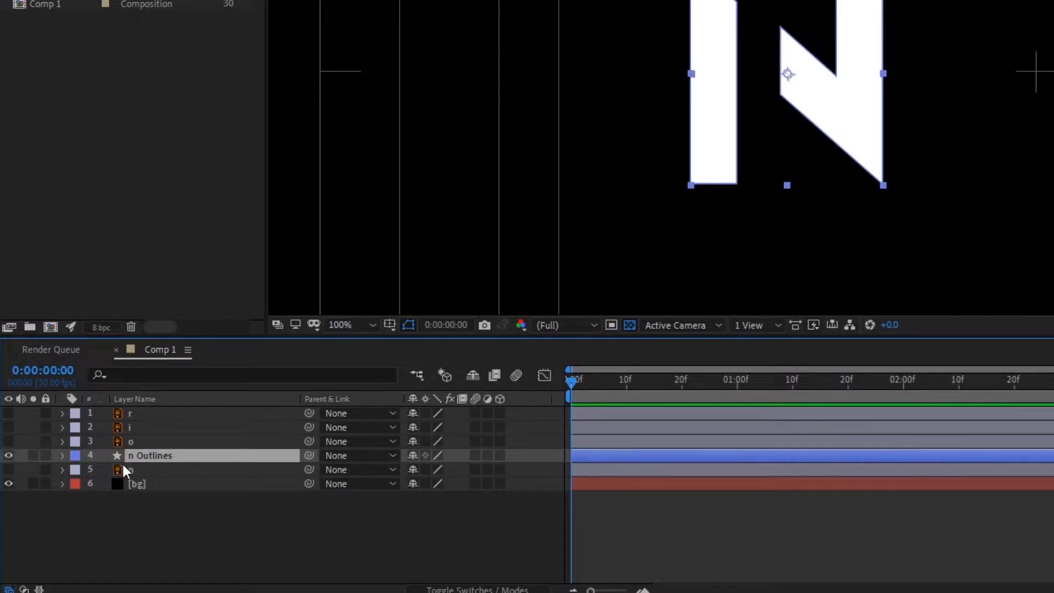
click(166, 470)
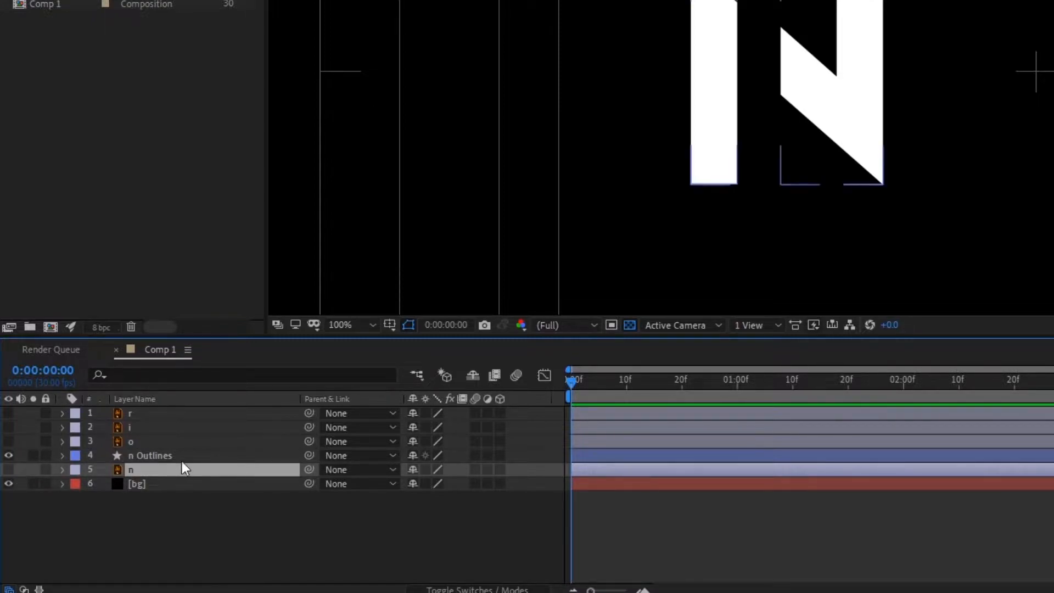
click(182, 459)
click(179, 467)
click(46, 469)
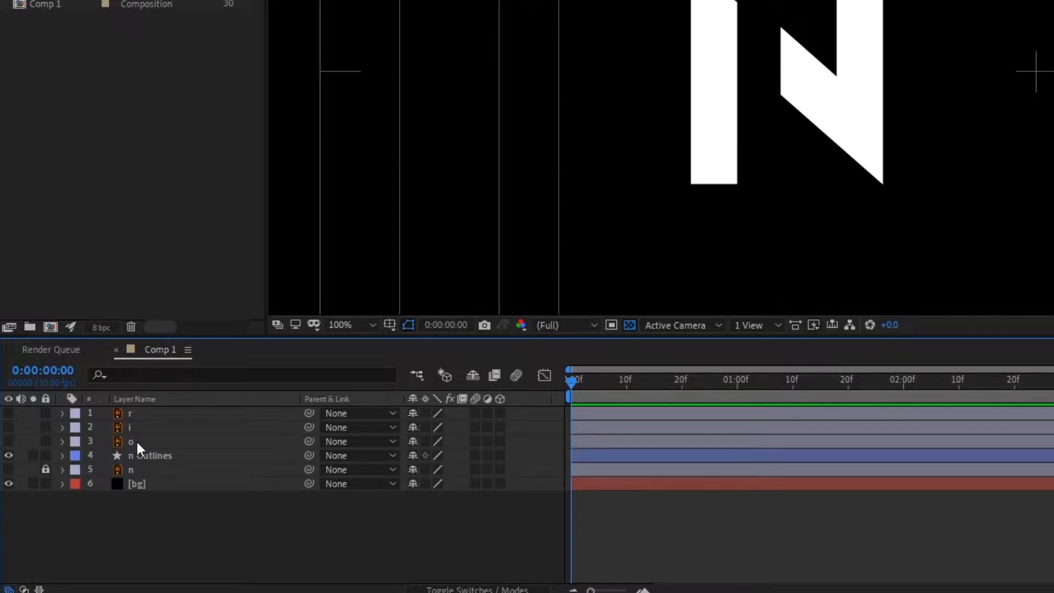
click(136, 440)
click(46, 469)
click(129, 470)
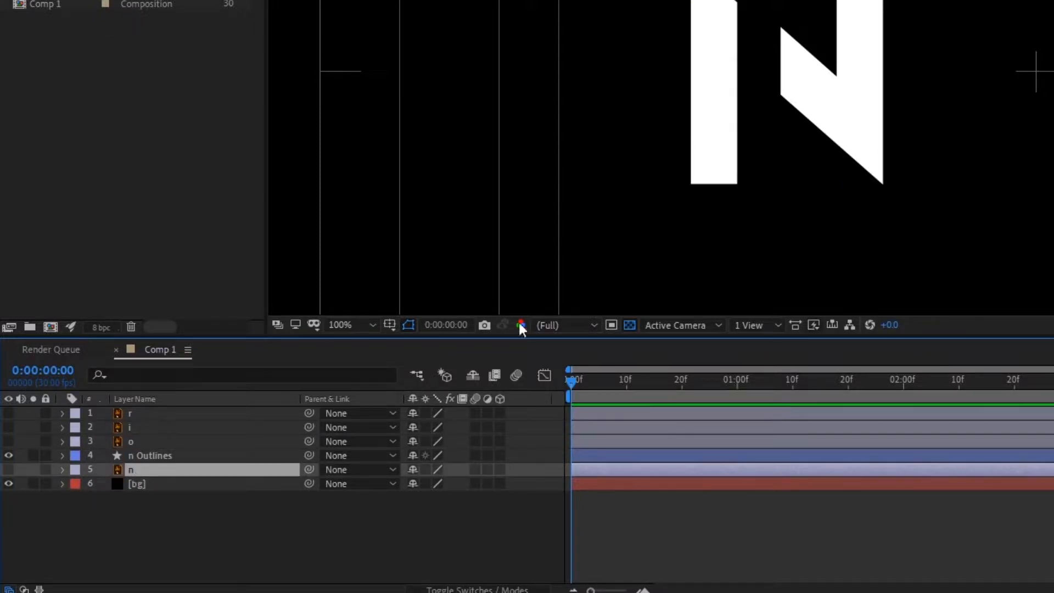
Compare the n Outlines shape layer with the original n layer by toggling the visibility of both
click(713, 154)
click(9, 469)
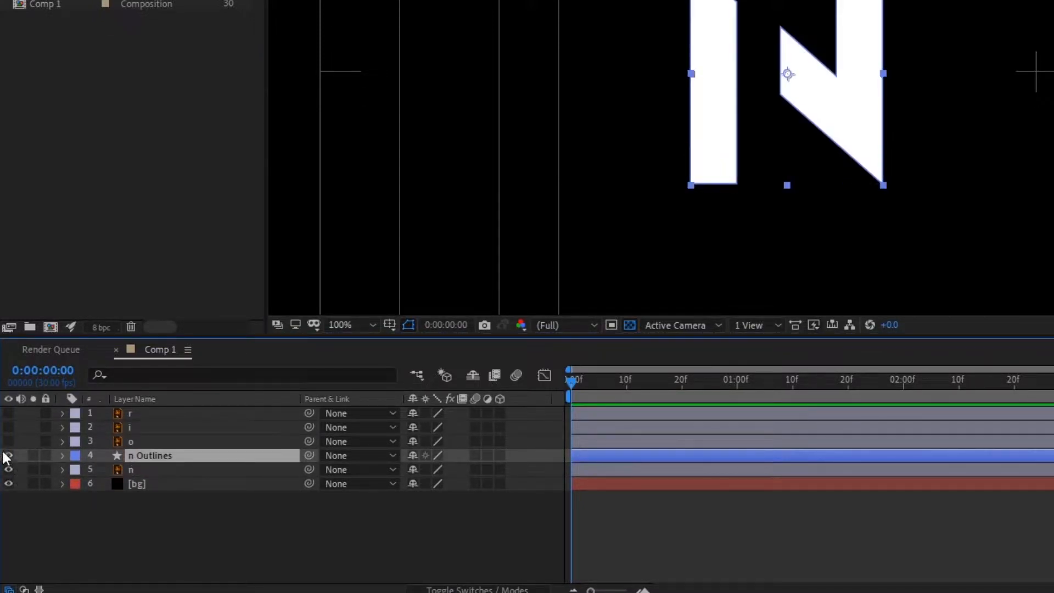
click(8, 469)
click(9, 455)
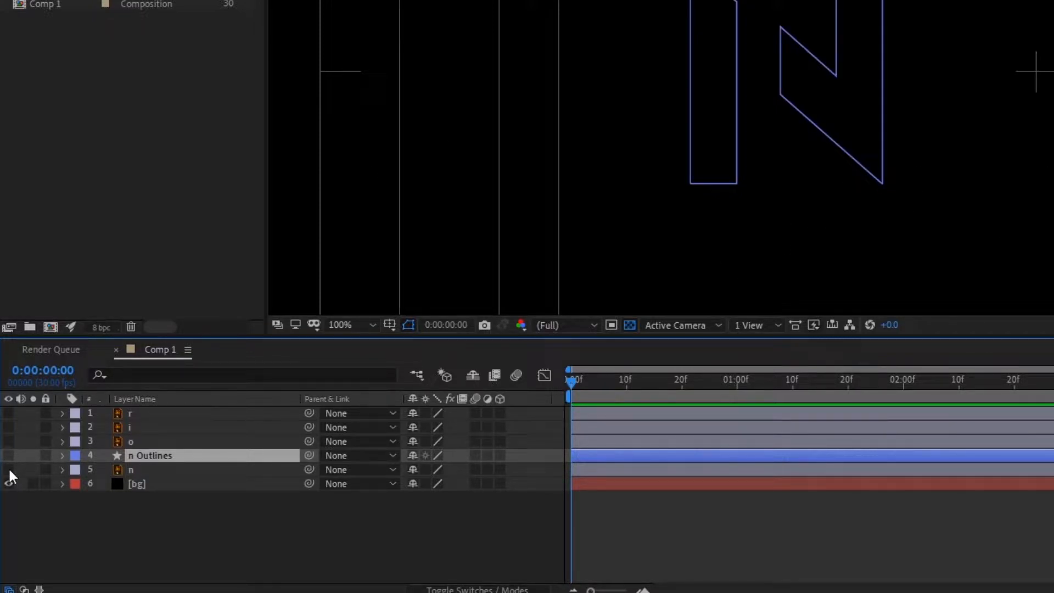
click(9, 468)
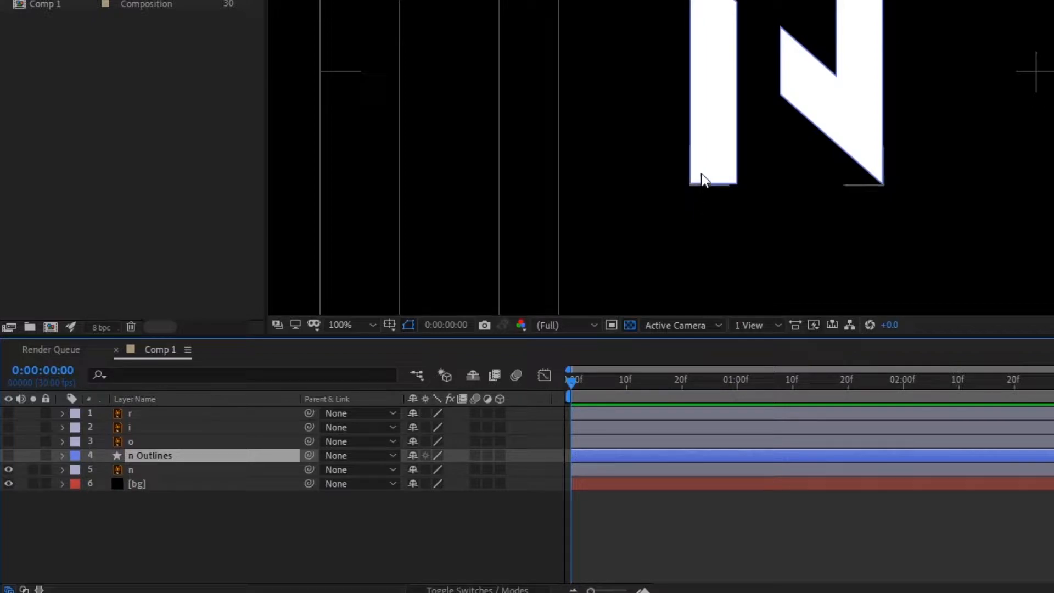
click(142, 470)
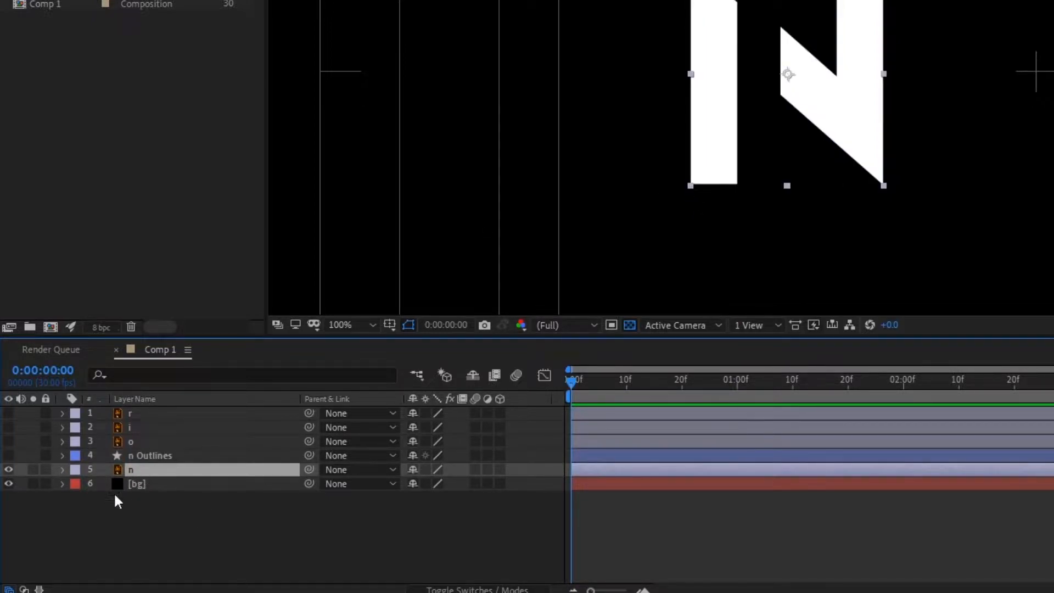
Lock and hide the original n vector layer, and show the n Outlines shape layer
click(45, 470)
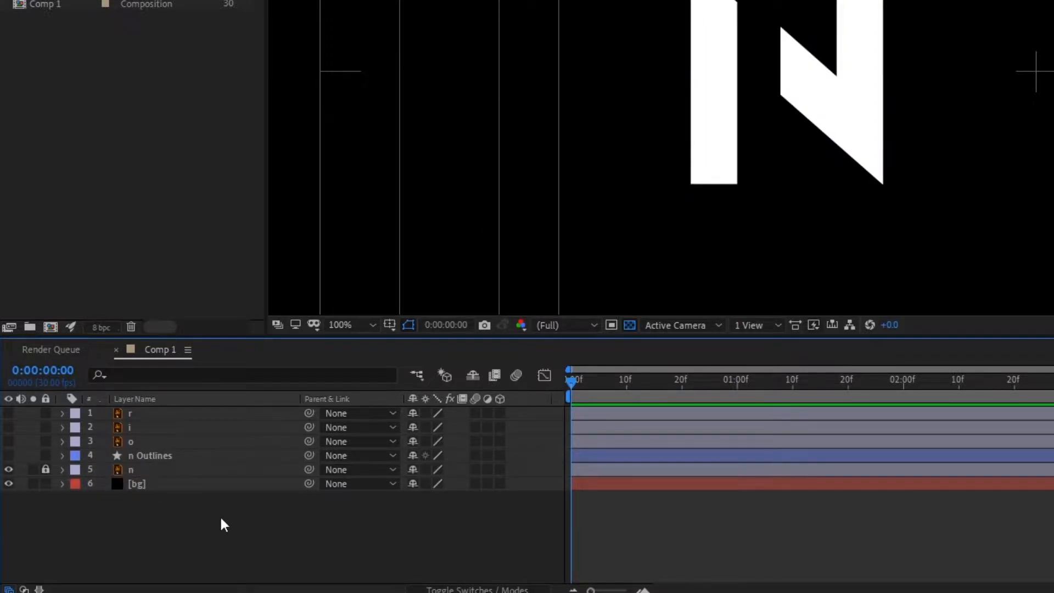
click(7, 468)
click(208, 461)
click(8, 456)
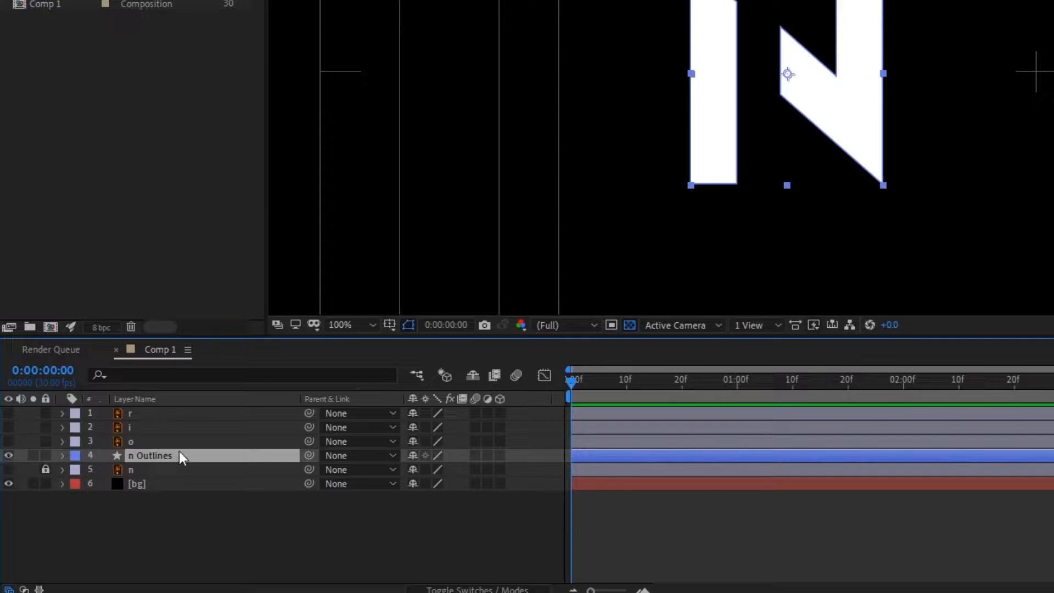
click(9, 455)
click(9, 455)
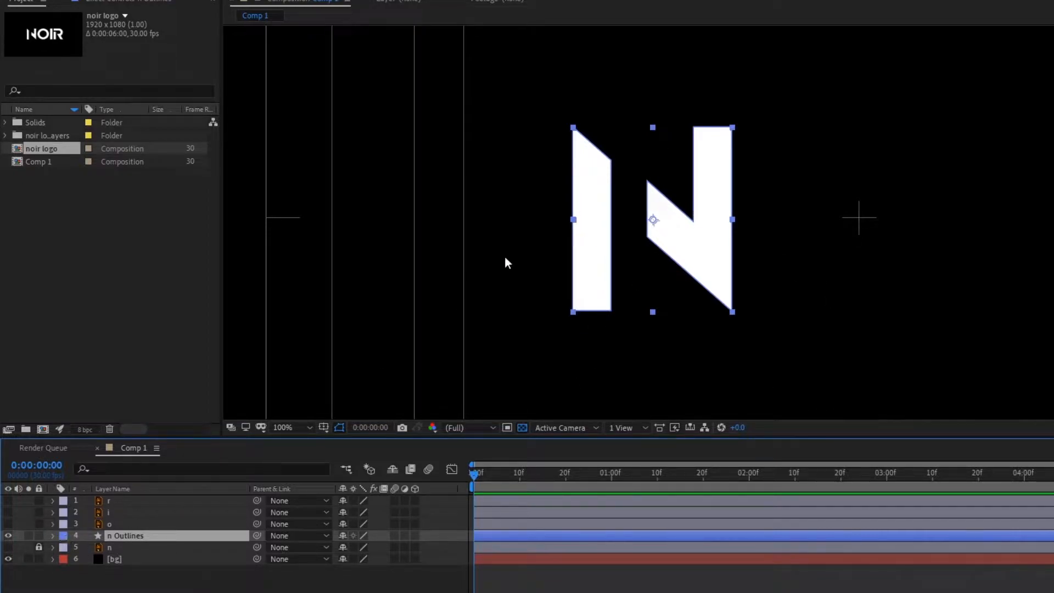
Duplicate the n Outlines shape layer
click(53, 535)
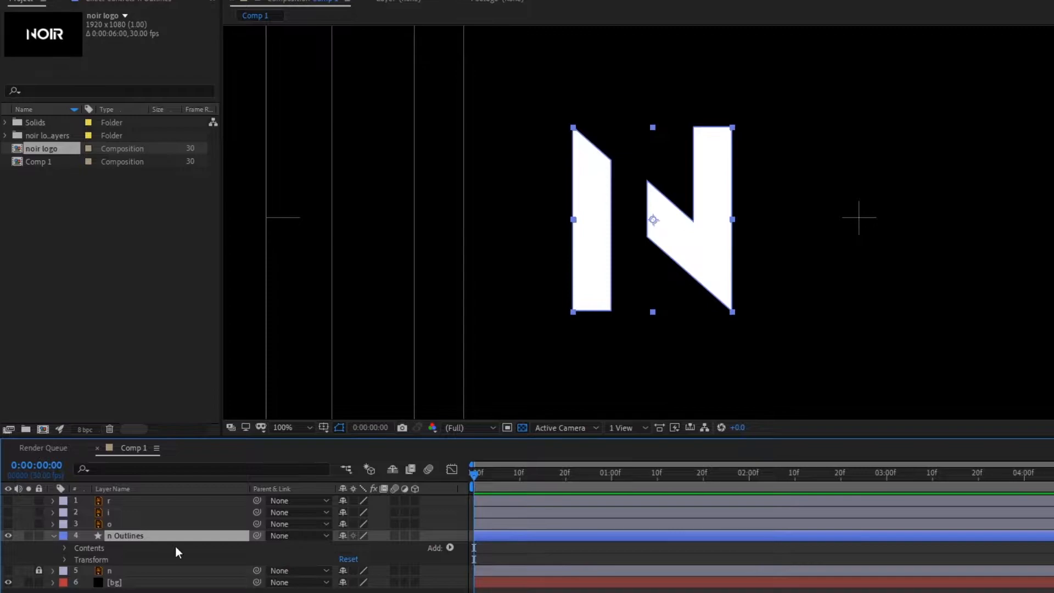
click(118, 533)
key(ctrl+d)
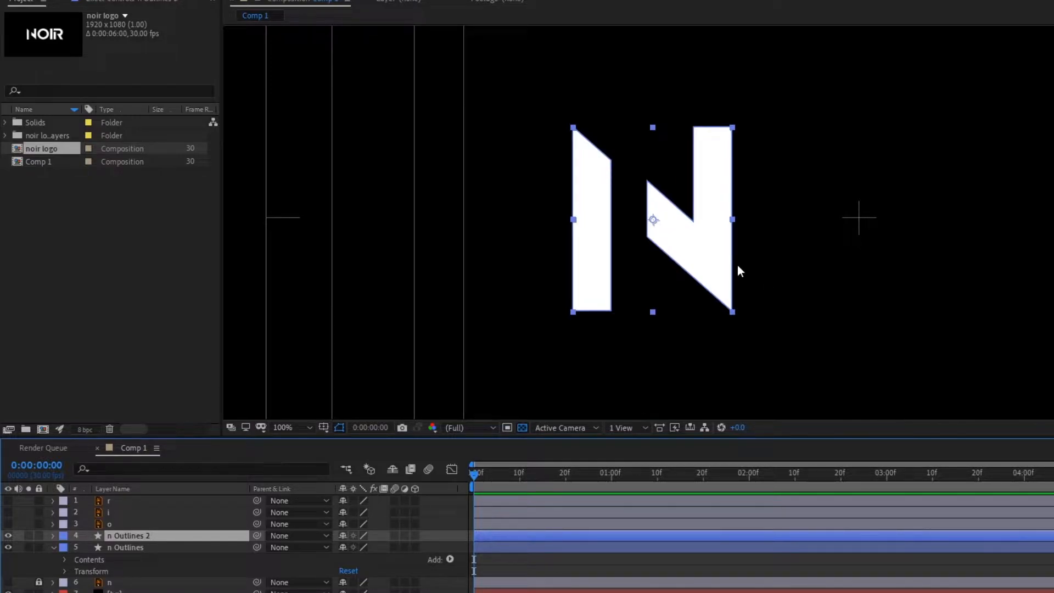
Rename the lower outlines layer n 1 and its duplicate n 2
right_click(136, 548)
click(145, 538)
text(n 1)
key(Return)
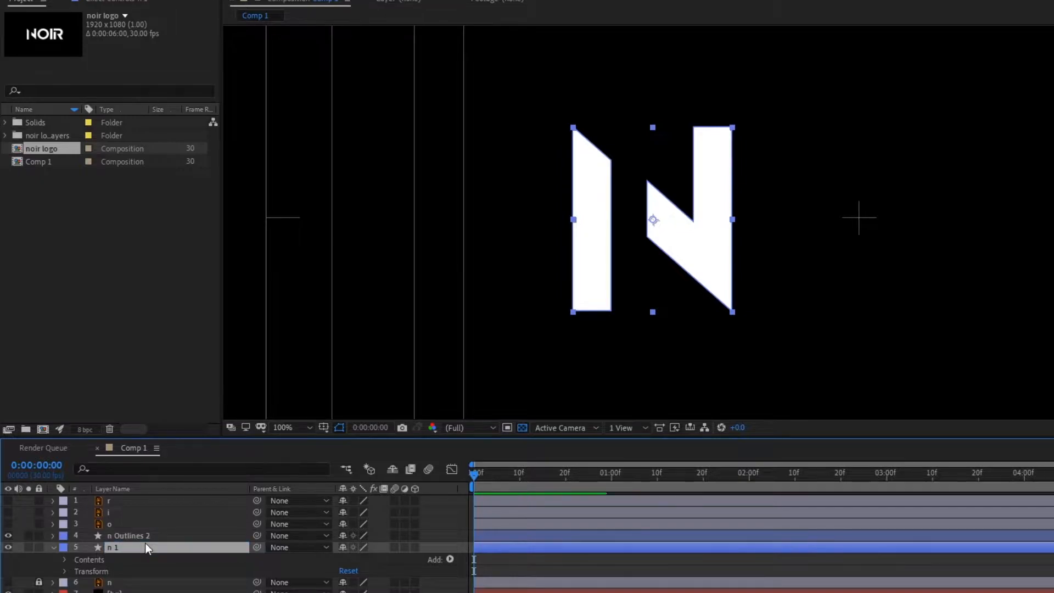
right_click(125, 535)
click(146, 528)
text(n 2)
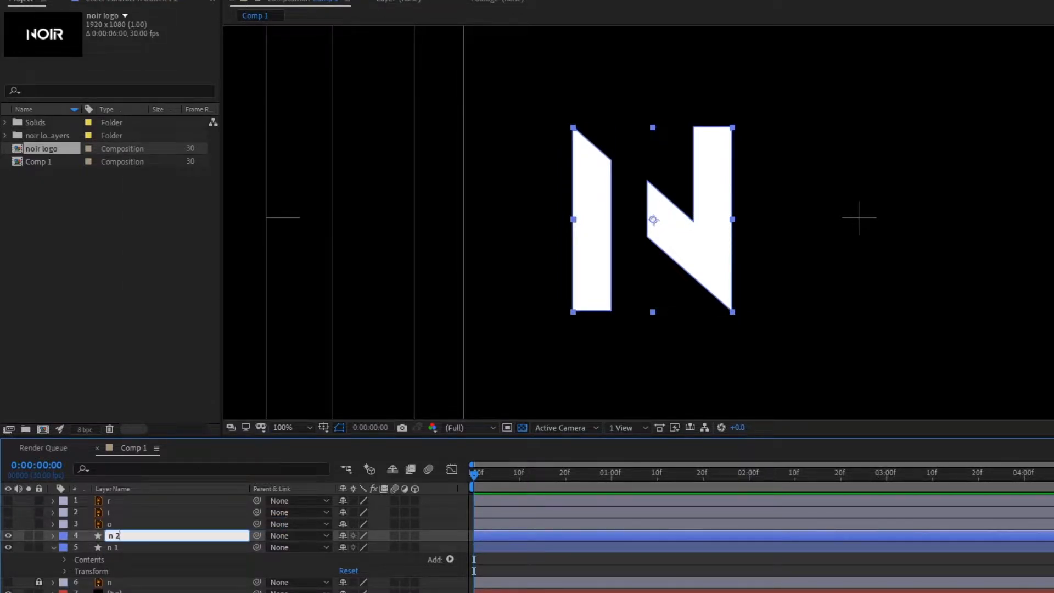
key(Return)
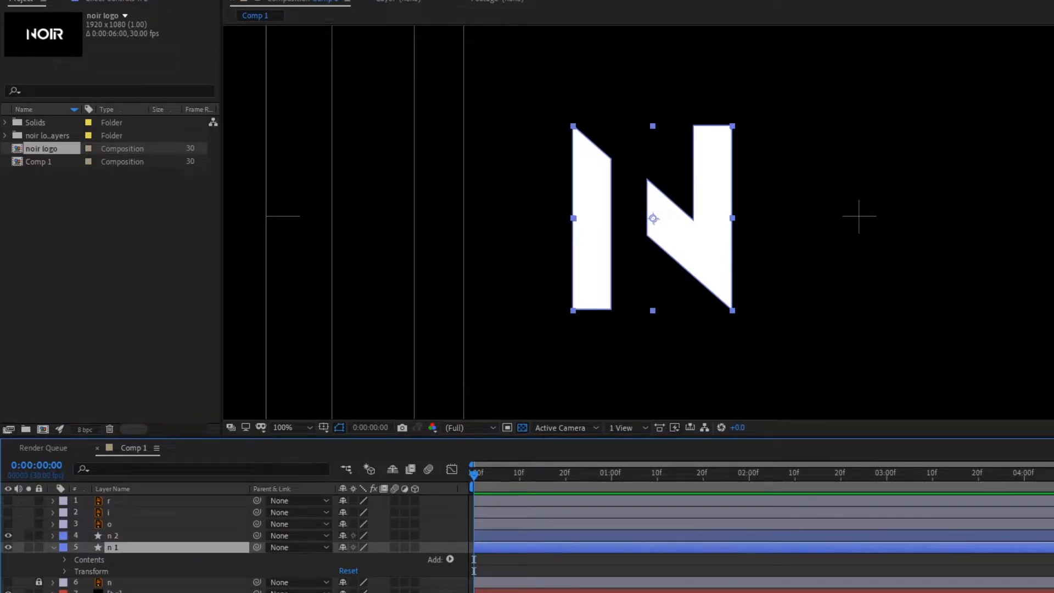
Hide n 2 and delete all path points of the N's angled right-hand piece on n 1 with the Pen tool
click(176, 1)
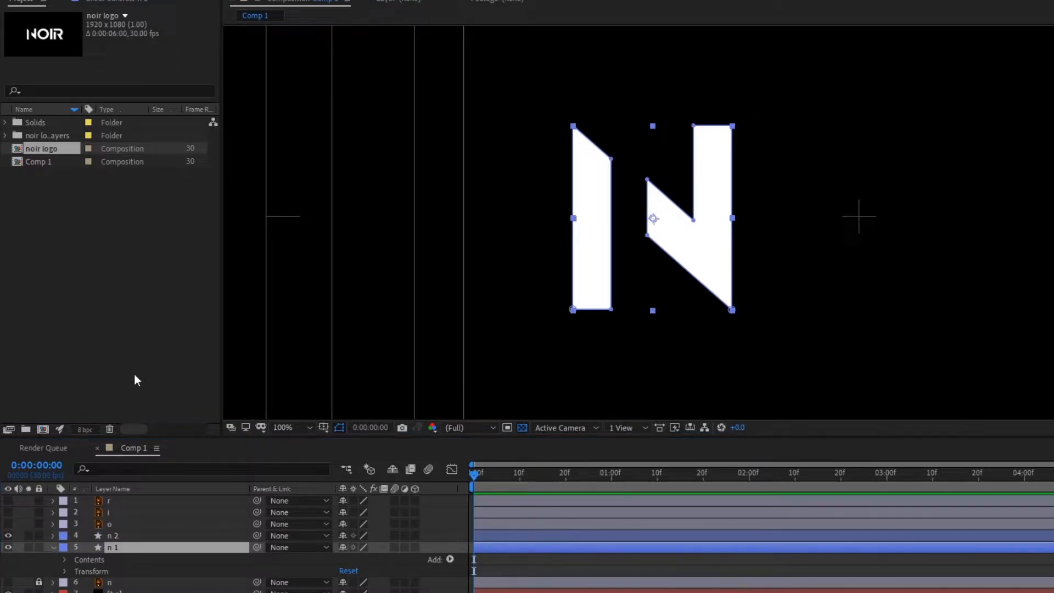
click(8, 535)
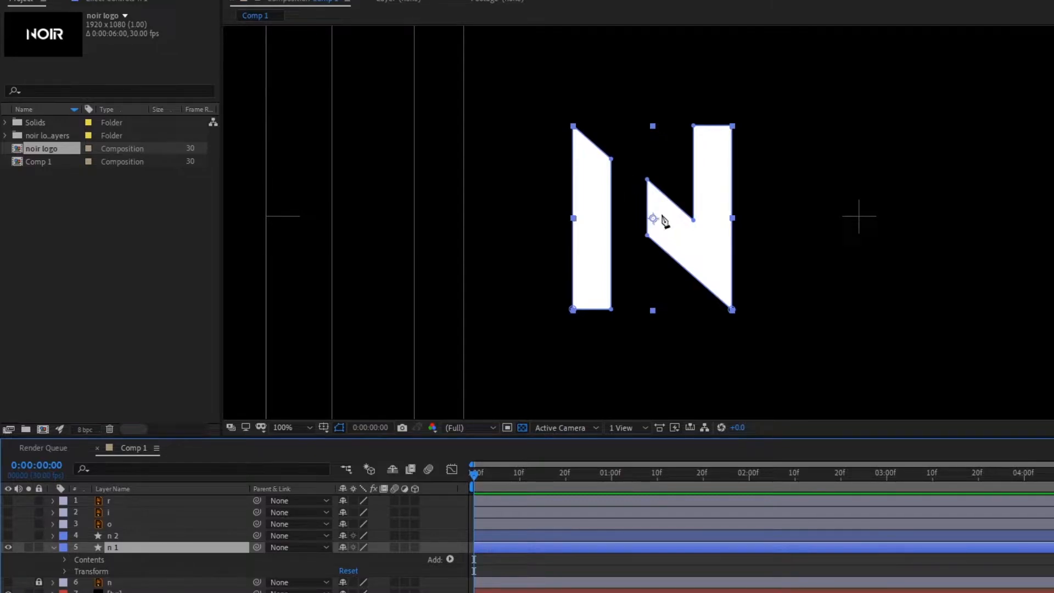
click(647, 235)
key(Delete)
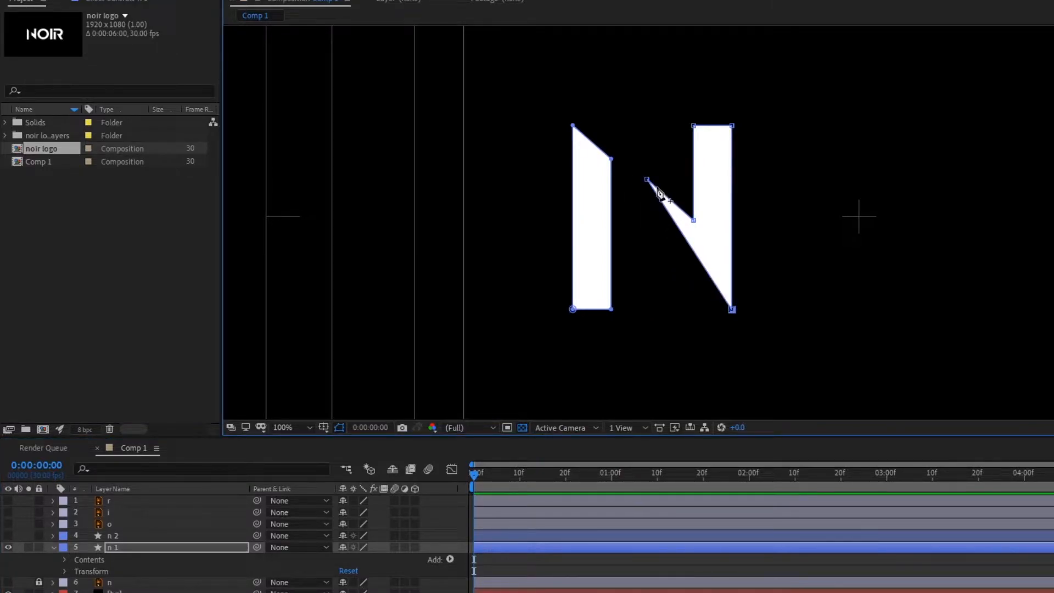
click(647, 180)
click(693, 219)
click(693, 126)
click(732, 125)
click(731, 309)
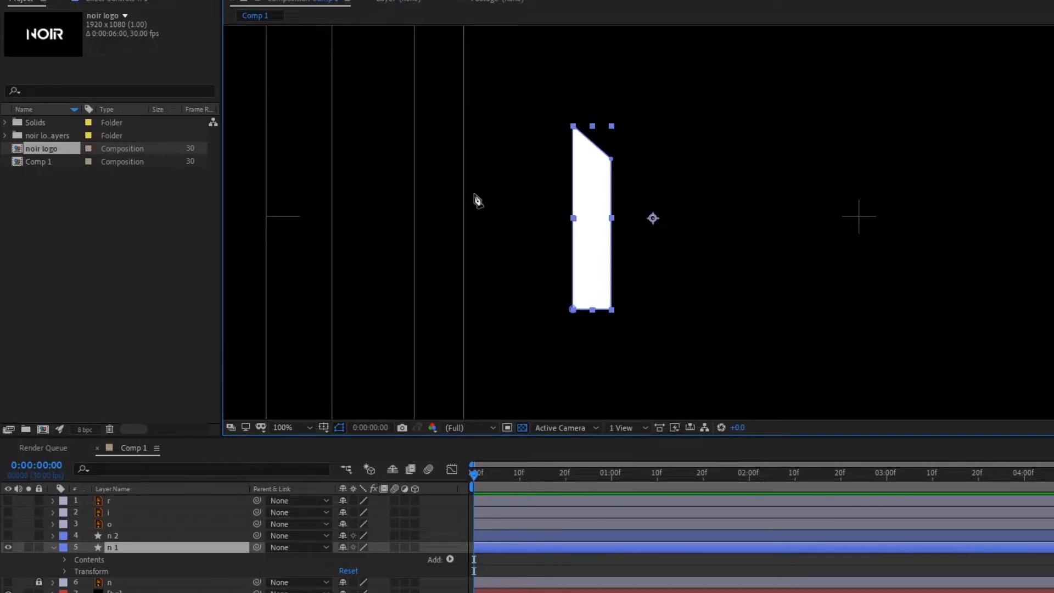
Move the anchor point of n 1 to about the centre of its remaining vertical bar
click(184, 565)
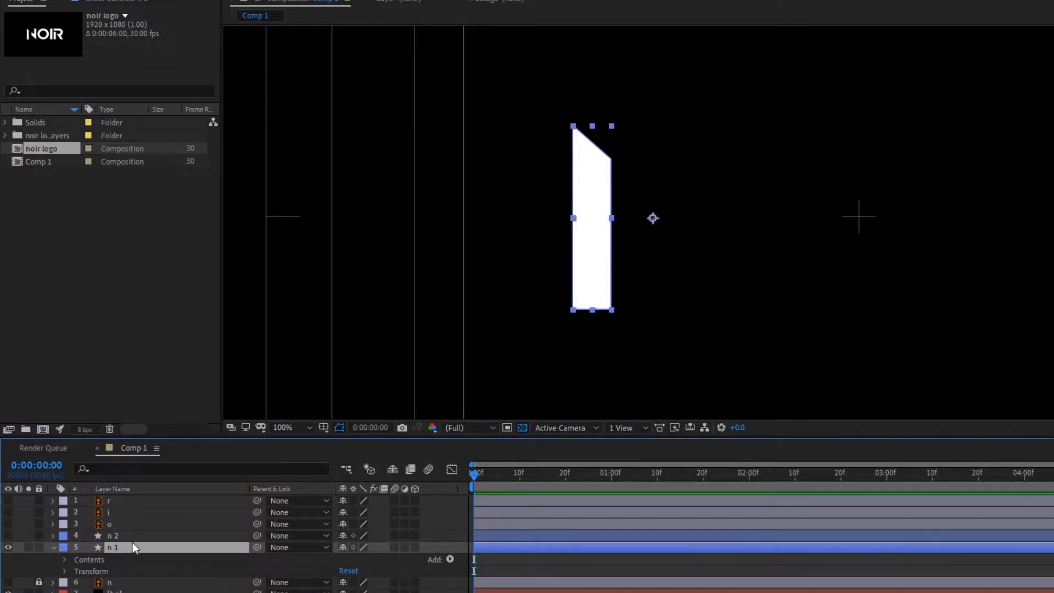
drag(654, 225, 594, 231)
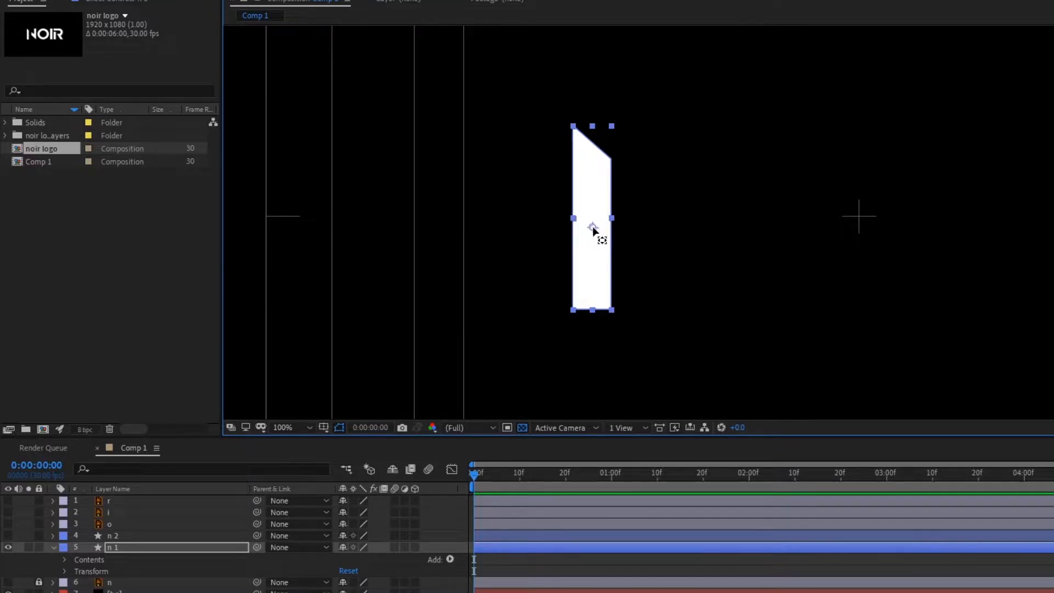
text(1)
key(Return)
Show n 2 instead of n 1 and delete the path points of the N's vertical bar on n 2 with the Pen tool
click(127, 534)
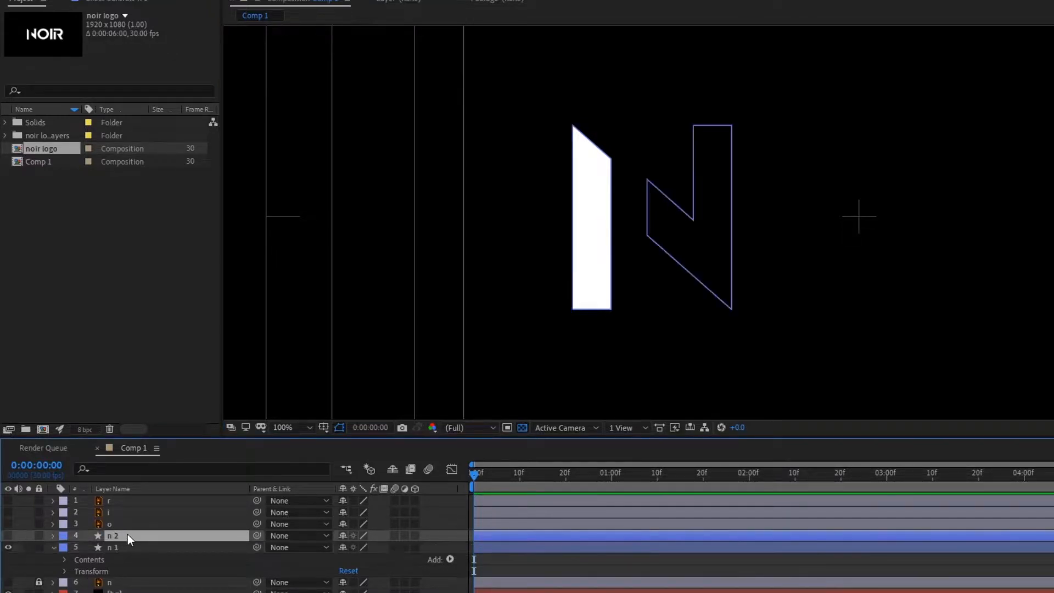
click(9, 536)
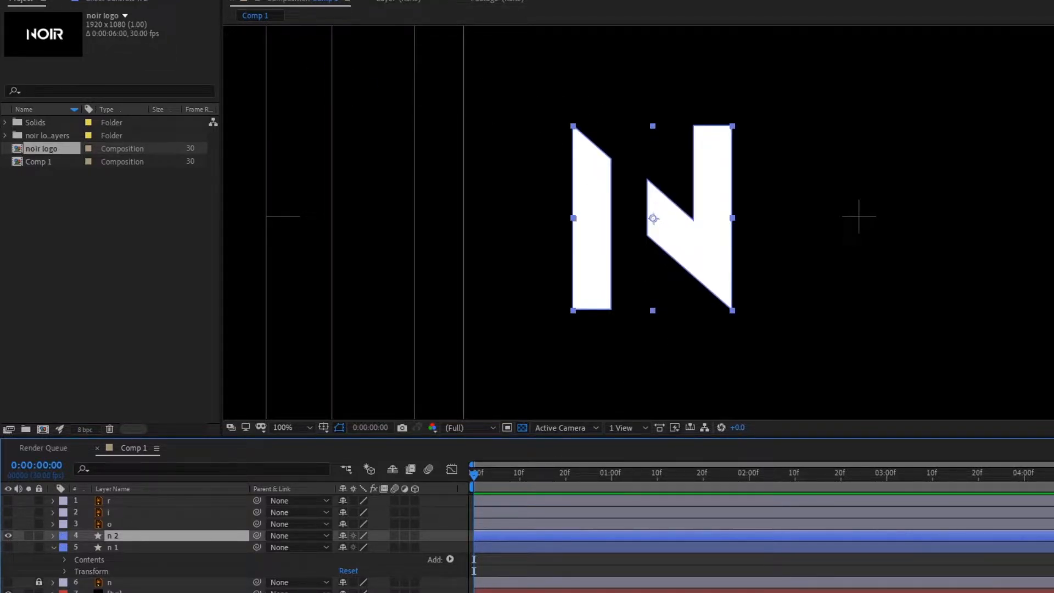
key(g)
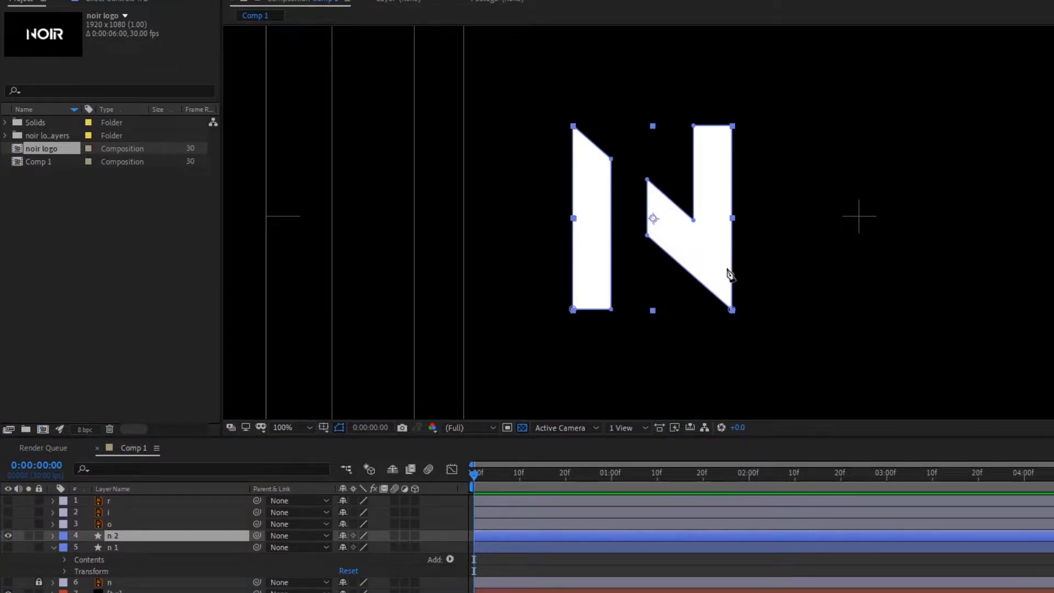
click(730, 311)
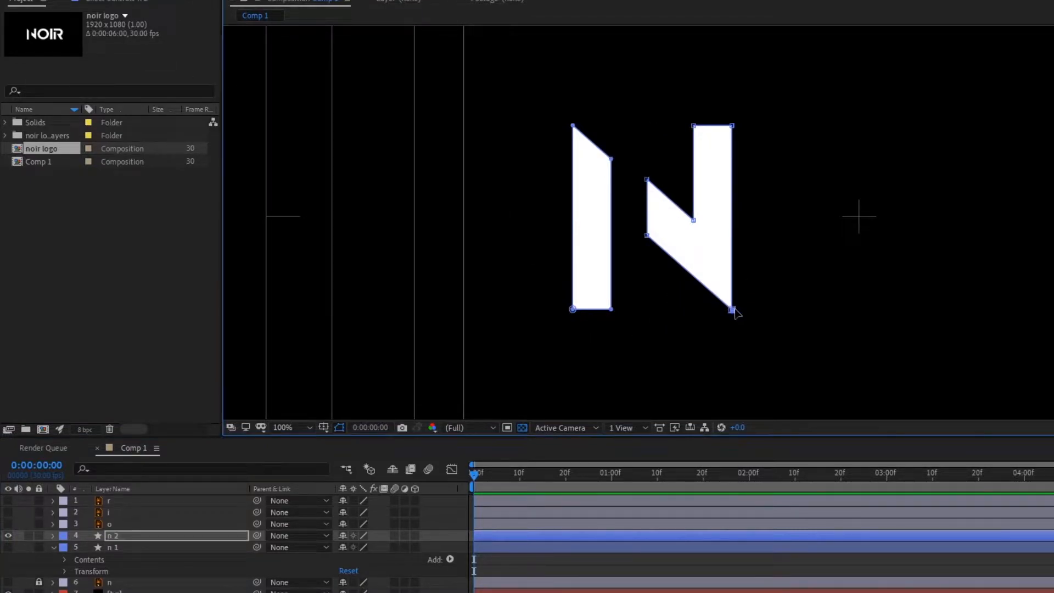
click(610, 309)
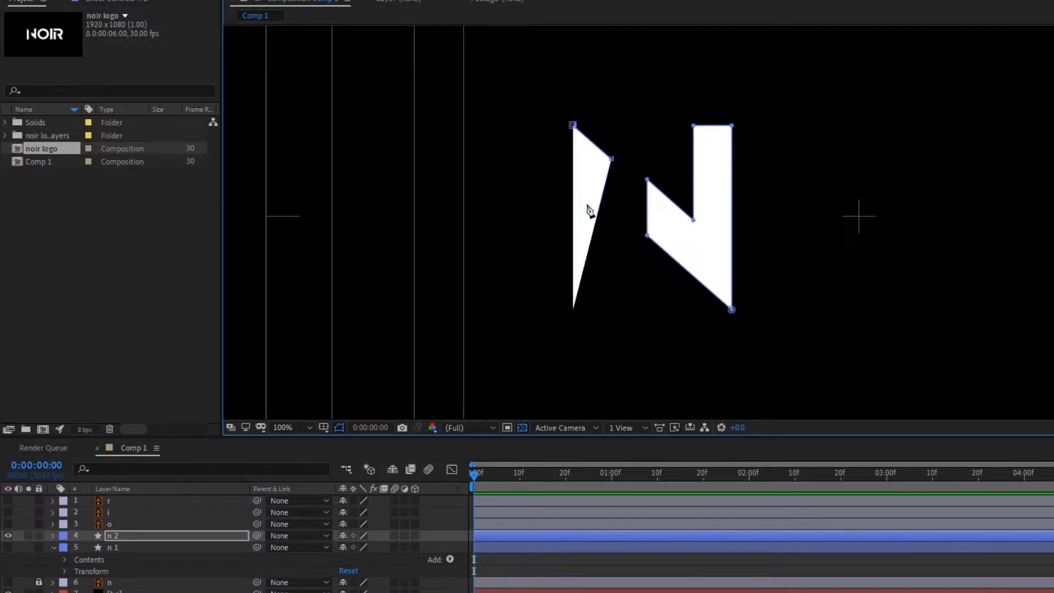
click(572, 309)
click(610, 158)
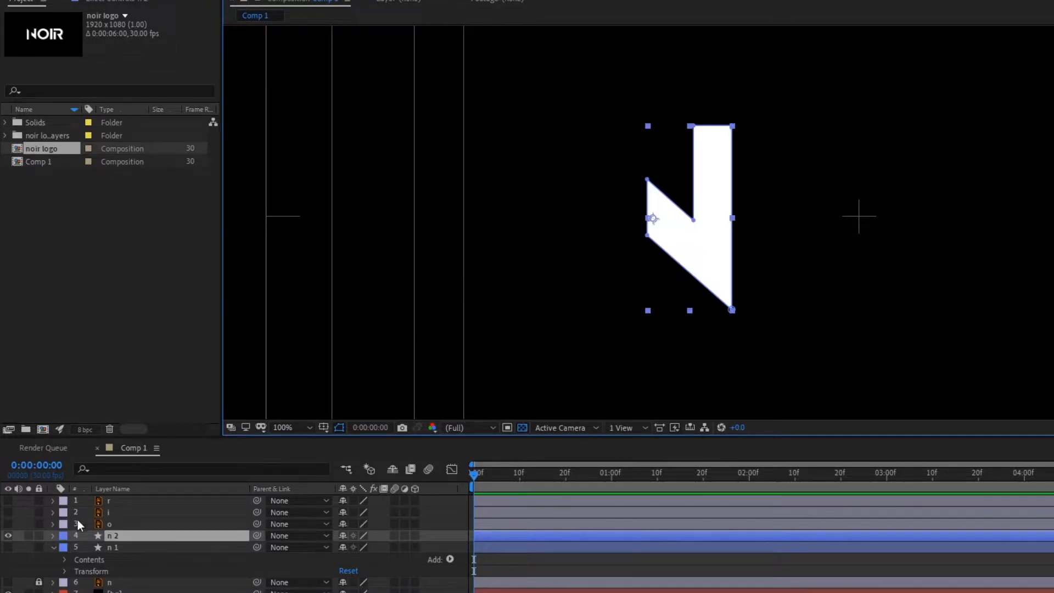
Toggle the visibility of n 1 and n 2 to compare the two N pieces, leaving only n 1 shown
click(127, 546)
click(11, 546)
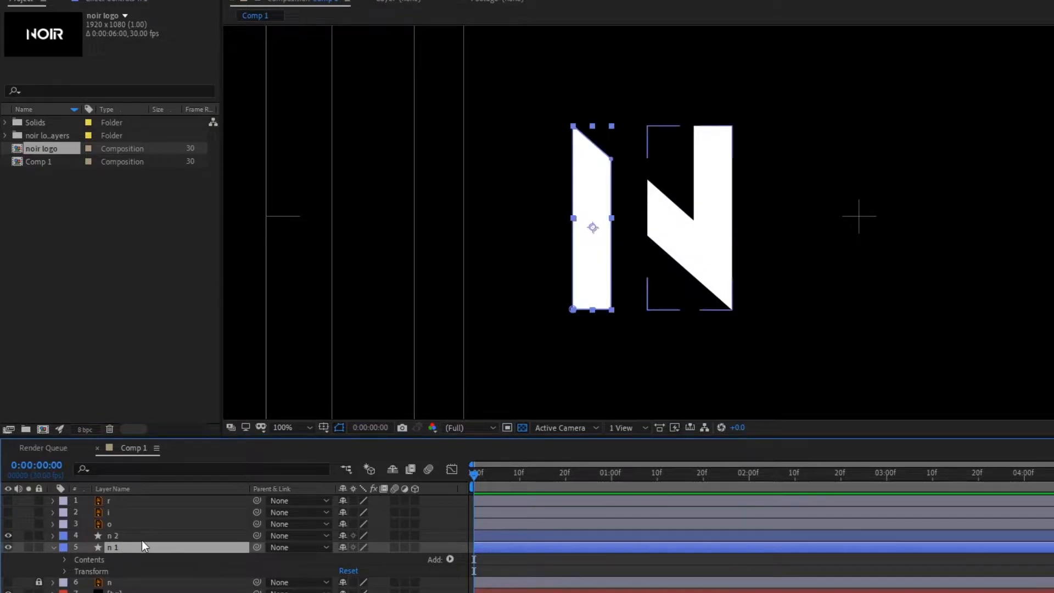
click(141, 536)
click(8, 535)
click(147, 548)
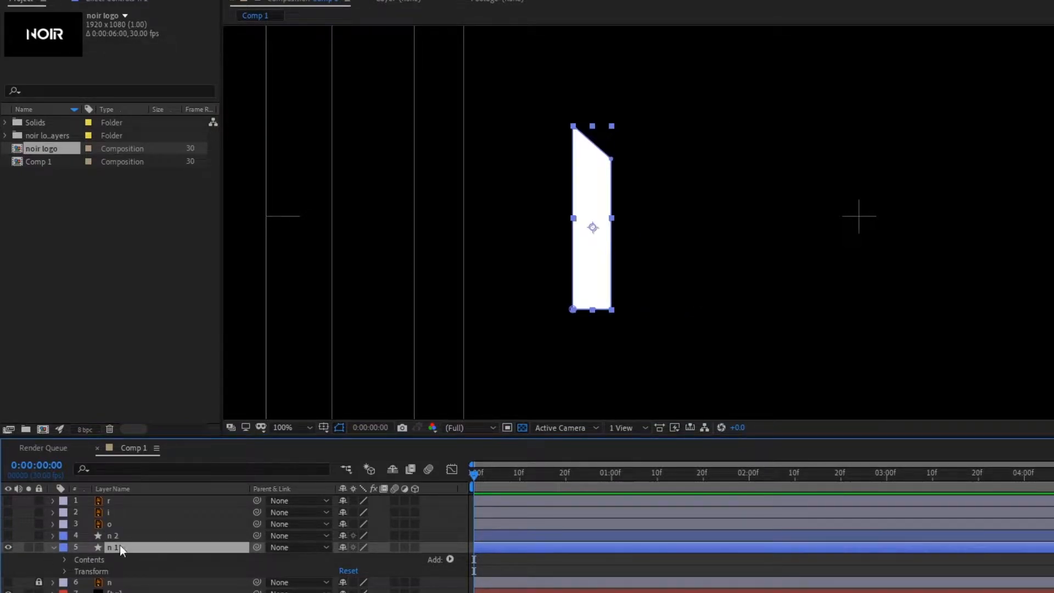
click(8, 535)
click(8, 546)
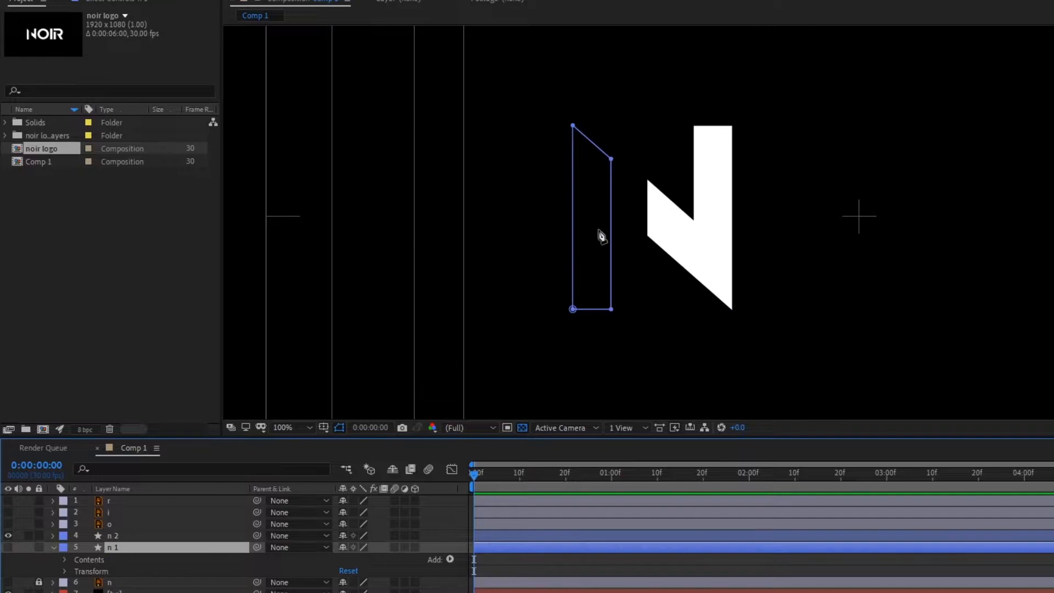
click(7, 550)
click(7, 475)
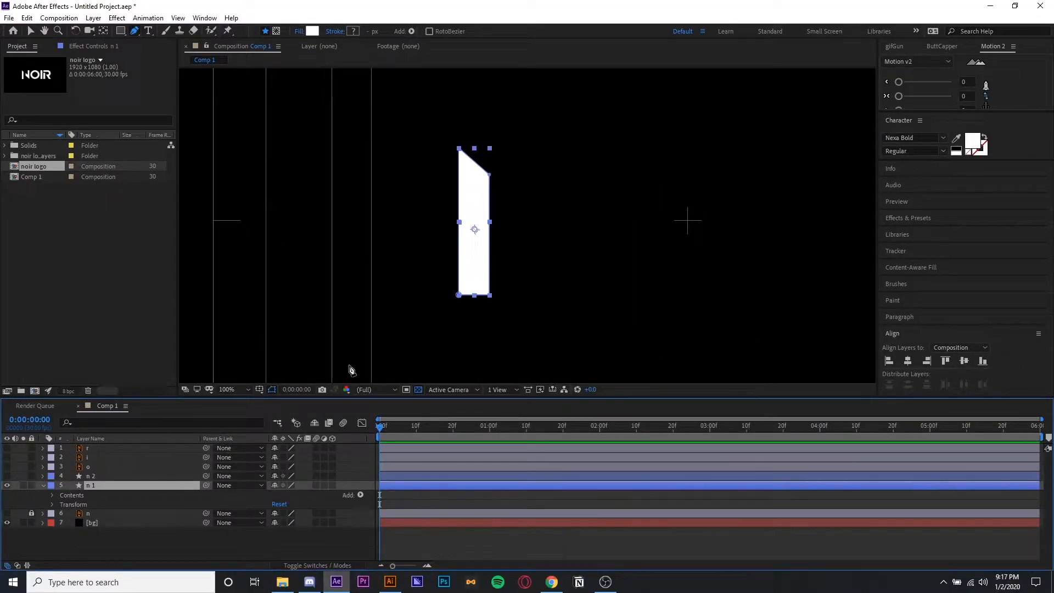
click(131, 476)
click(153, 485)
click(489, 175)
Duplicate the n 1 layer, rename the duplicate n 1 fill, and hide it
click(126, 487)
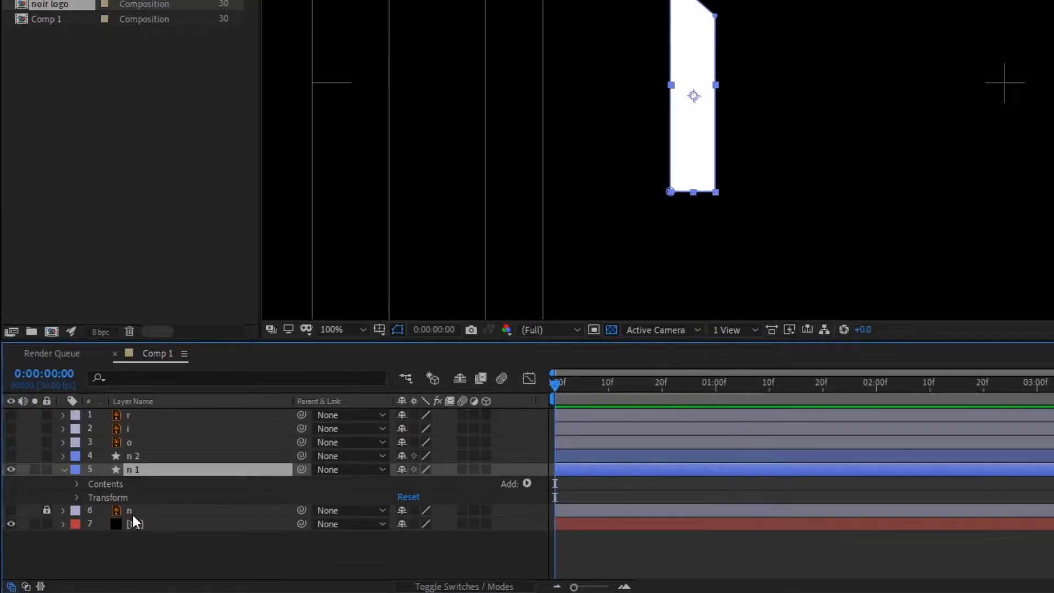
key(ctrl+d)
right_click(157, 472)
click(179, 458)
text(n 1 fill)
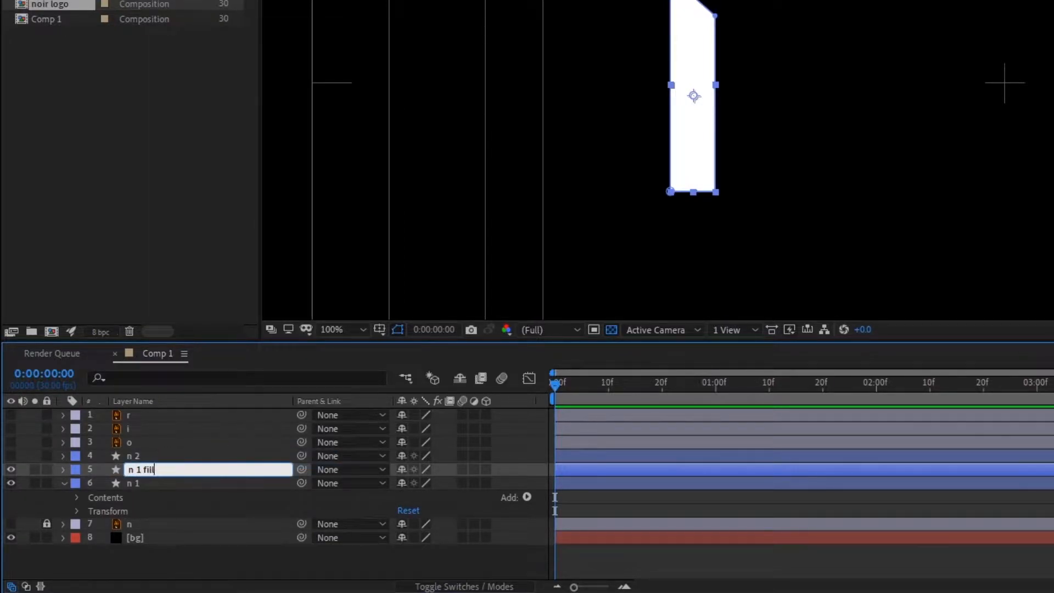
key(Return)
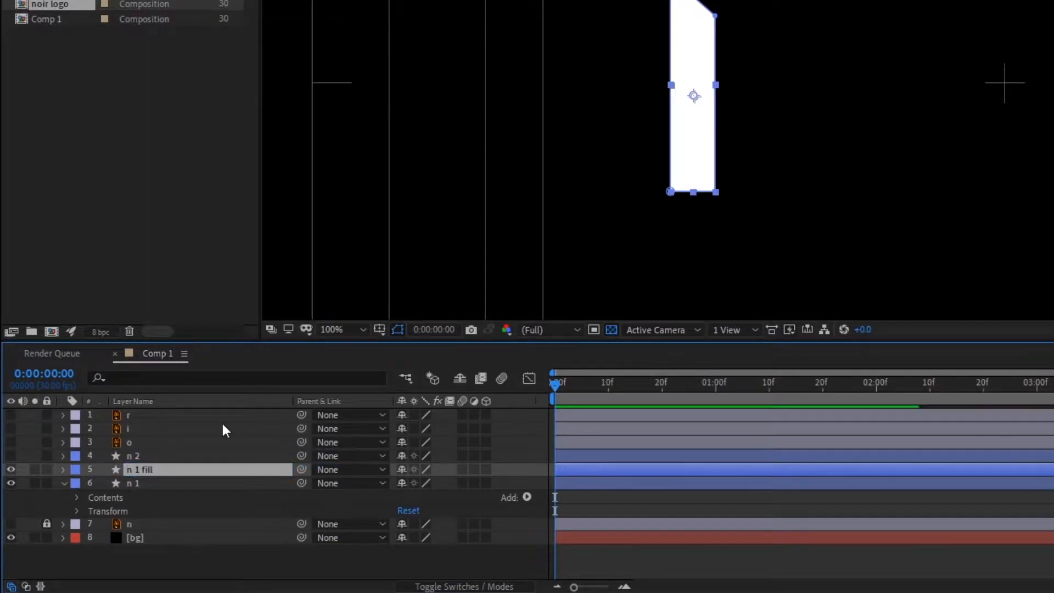
click(10, 468)
Add a Stroke to the contents of the n 1 shape layer
click(192, 482)
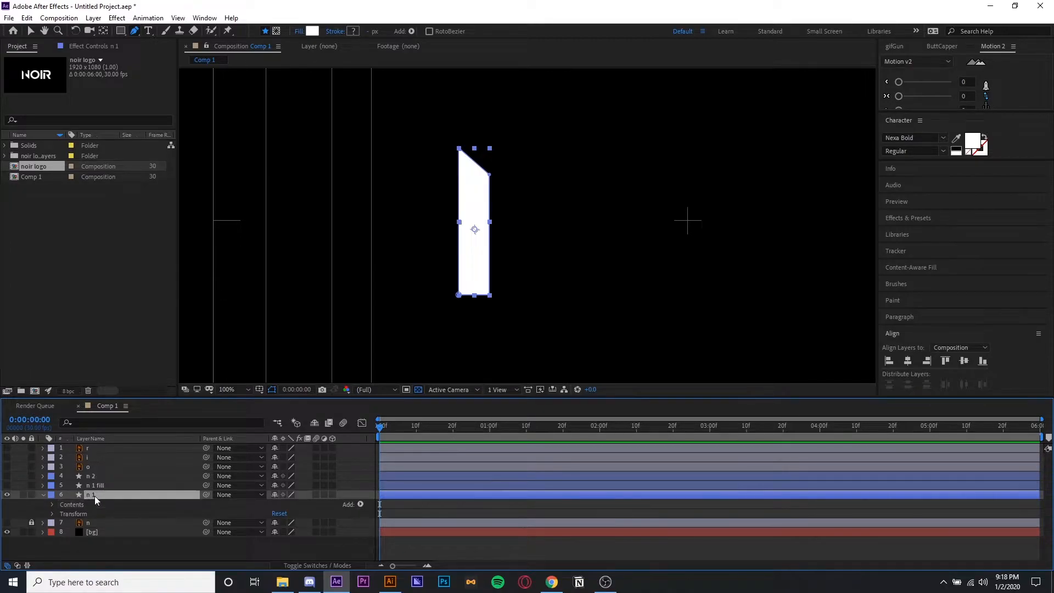
click(66, 504)
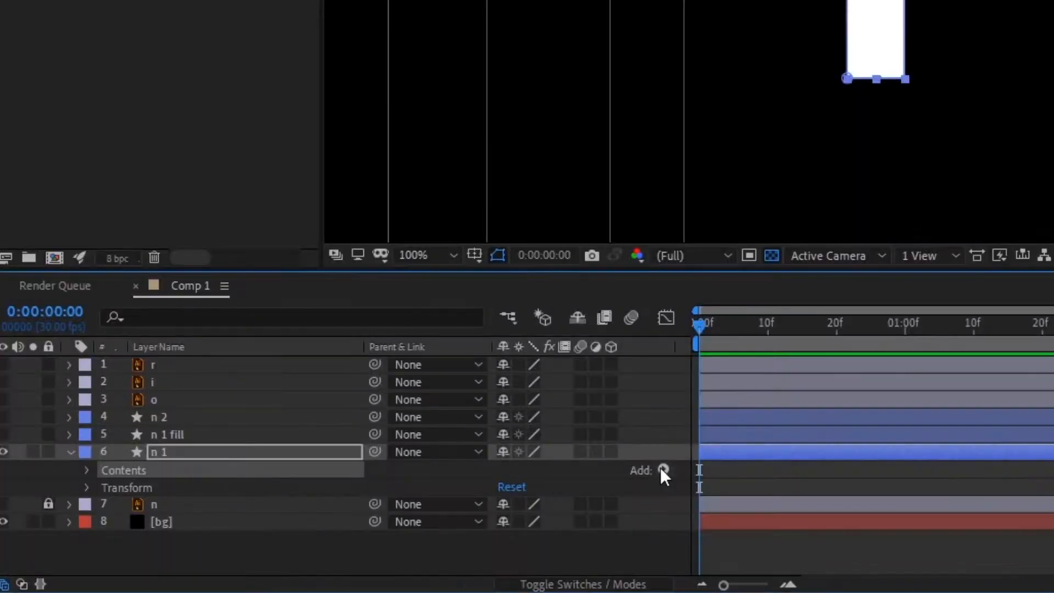
click(360, 504)
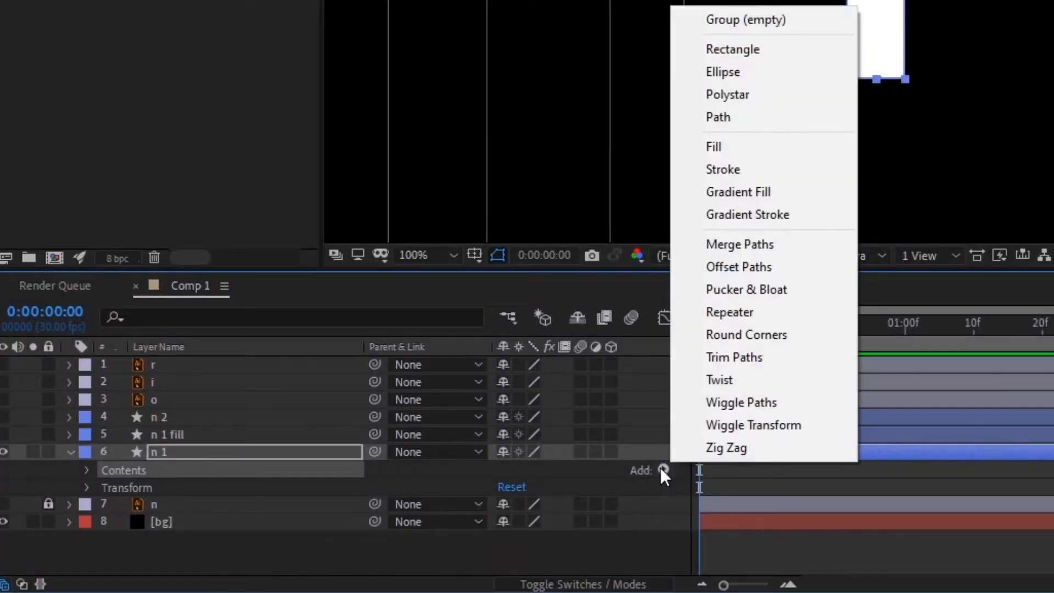
click(772, 169)
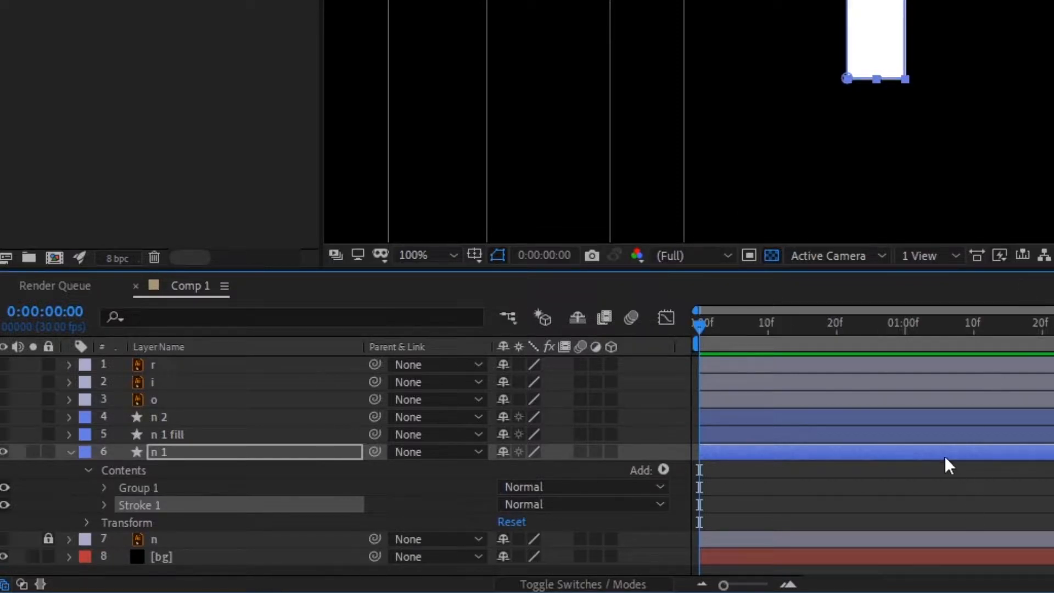
Try a red stroke colour on n 1, and set it back to white
scroll(933, 23, up, 1)
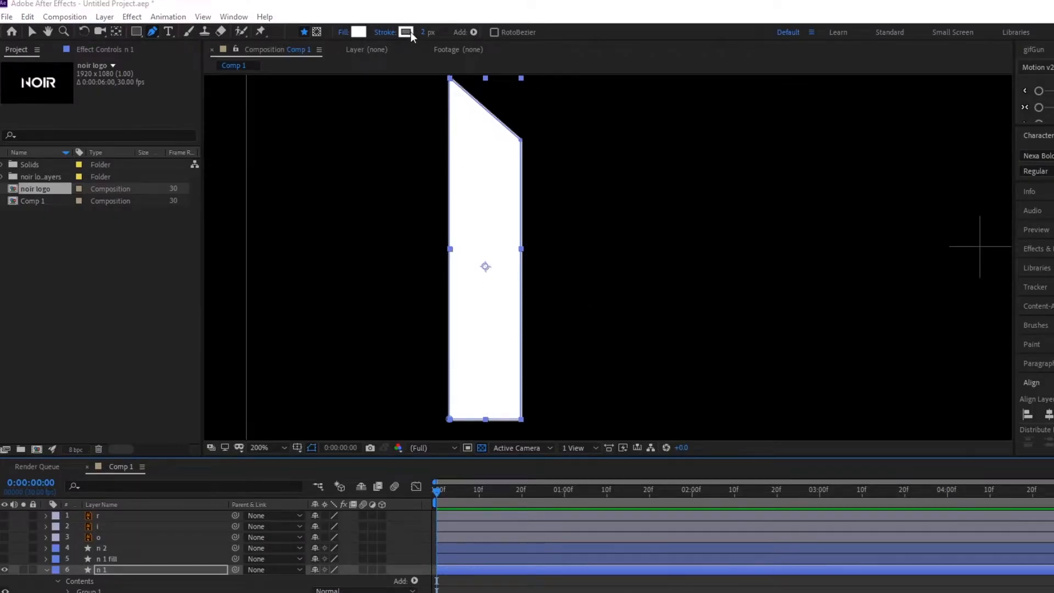
click(407, 32)
drag(974, 483, 973, 450)
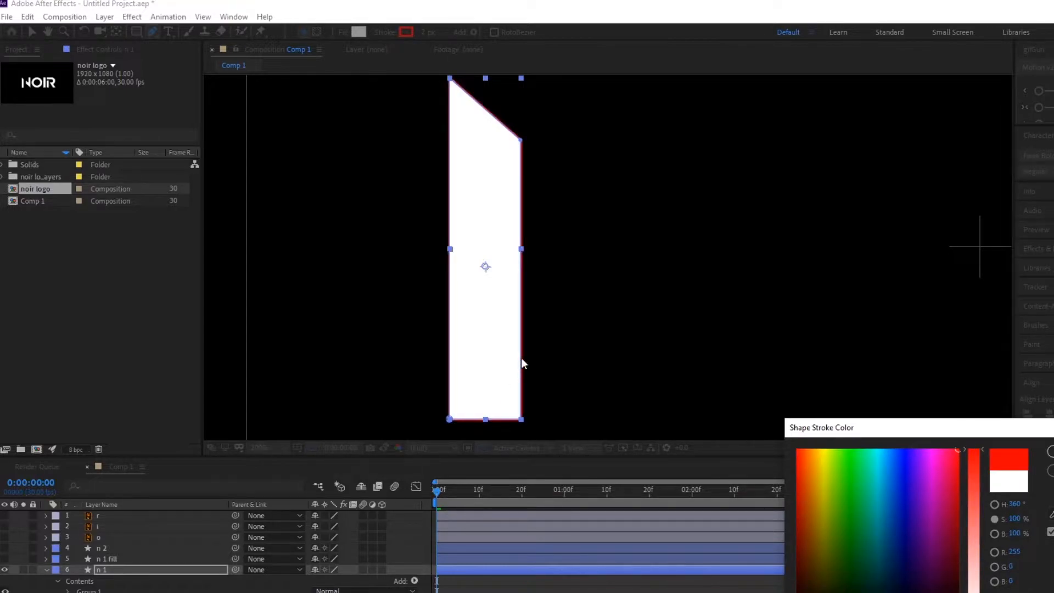
drag(964, 512, 973, 592)
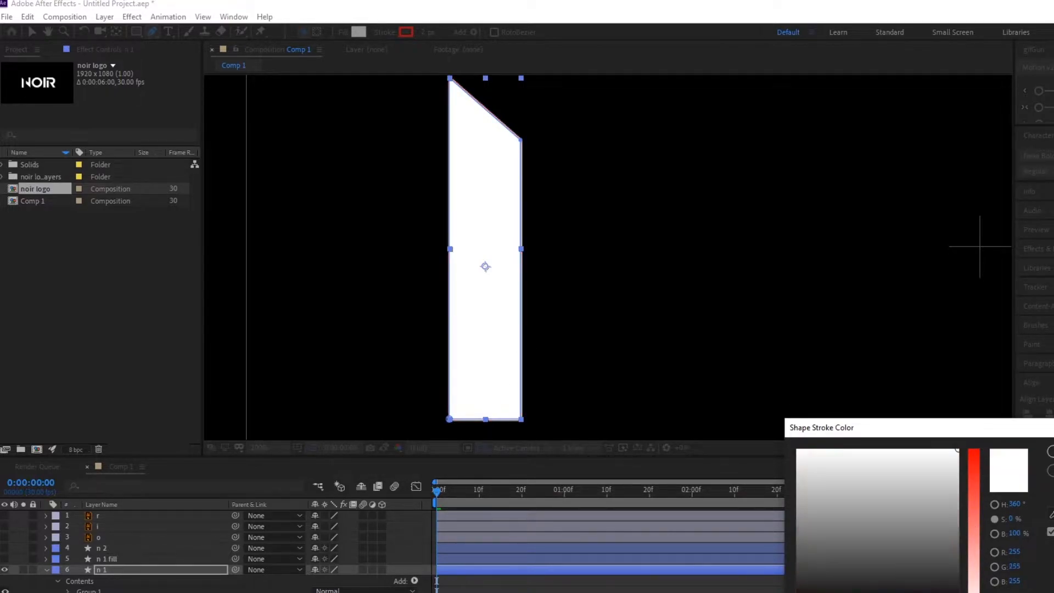
key(Return)
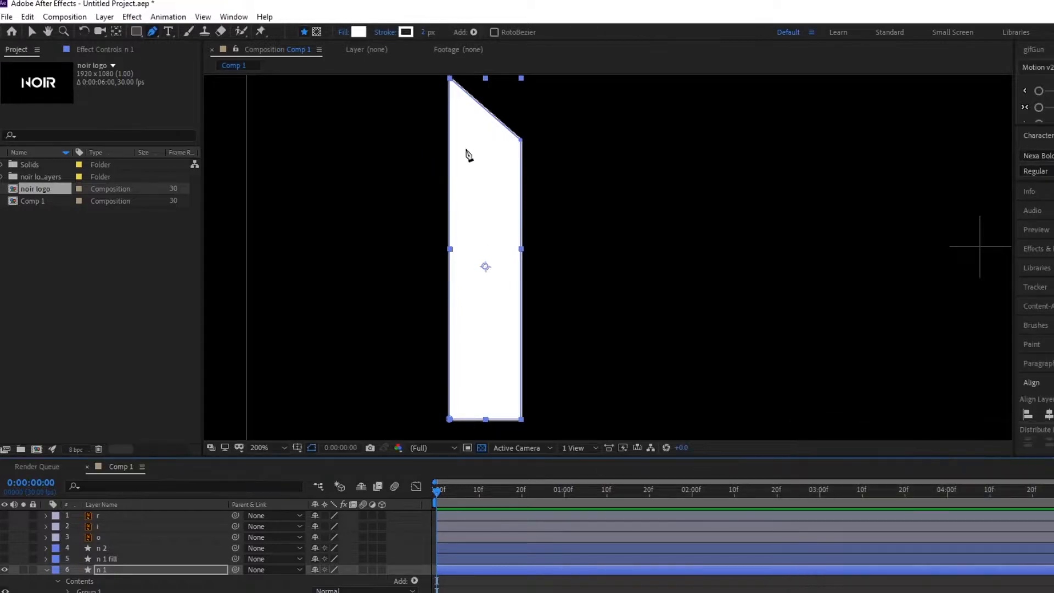
Set the fill of n 1 to None and deselect the layer
click(345, 34)
click(18, 31)
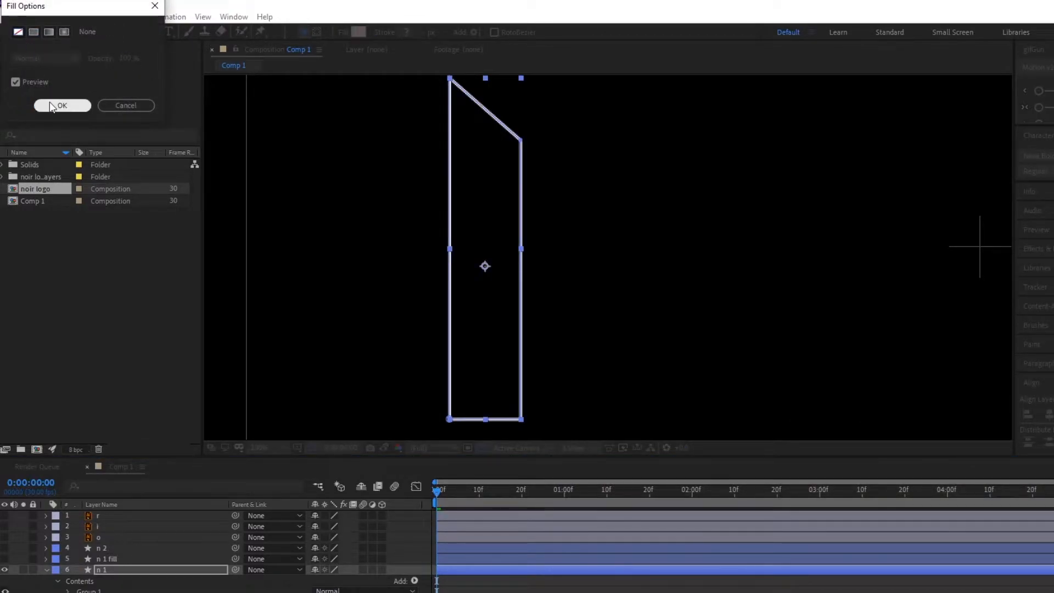
click(61, 105)
key(F2)
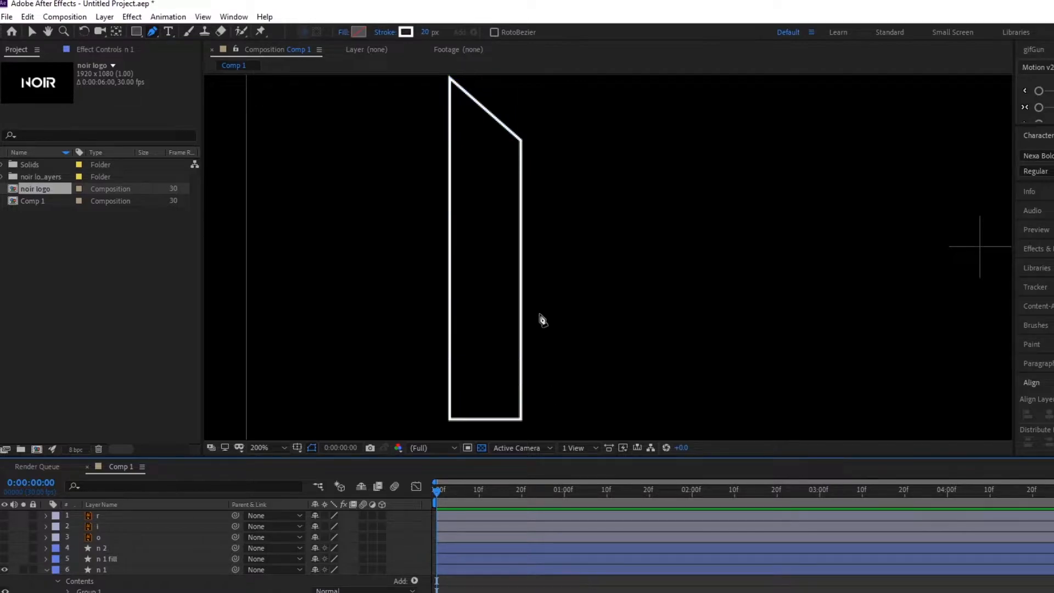
key(comma)
Move the current time forward to 0:00:00:04
click(144, 571)
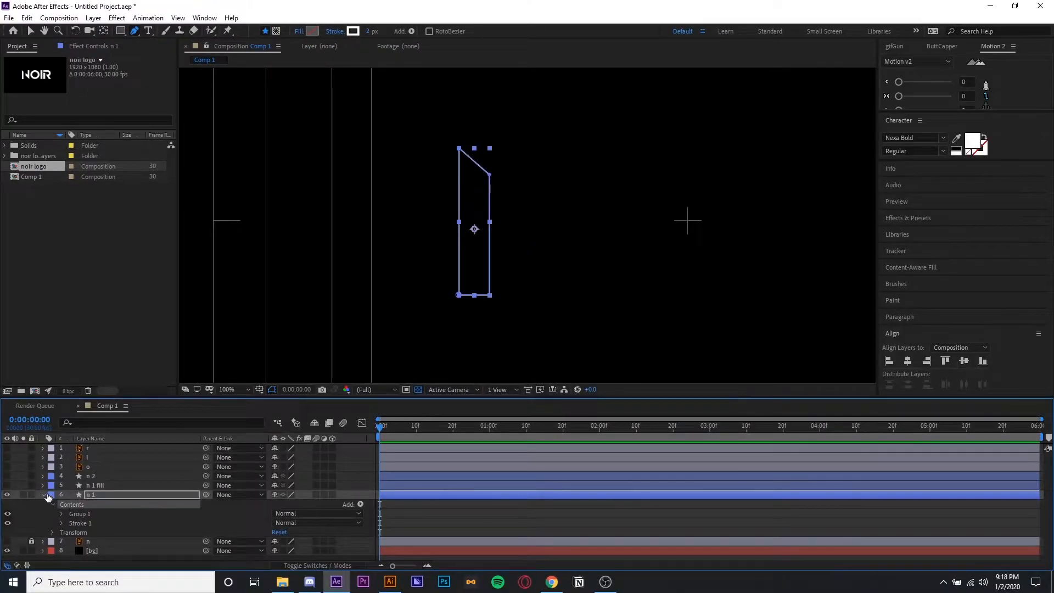
click(56, 569)
click(48, 566)
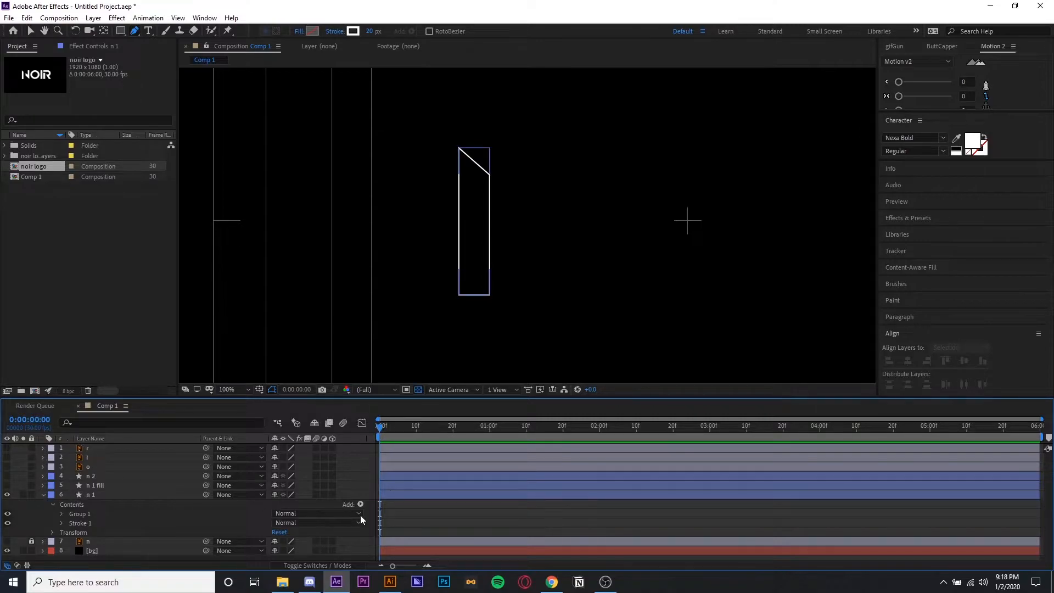
click(394, 496)
key(Page_Down)
key(Page_Down)
key(Page_Down)
key(Page_Down)
click(440, 518)
key(period)
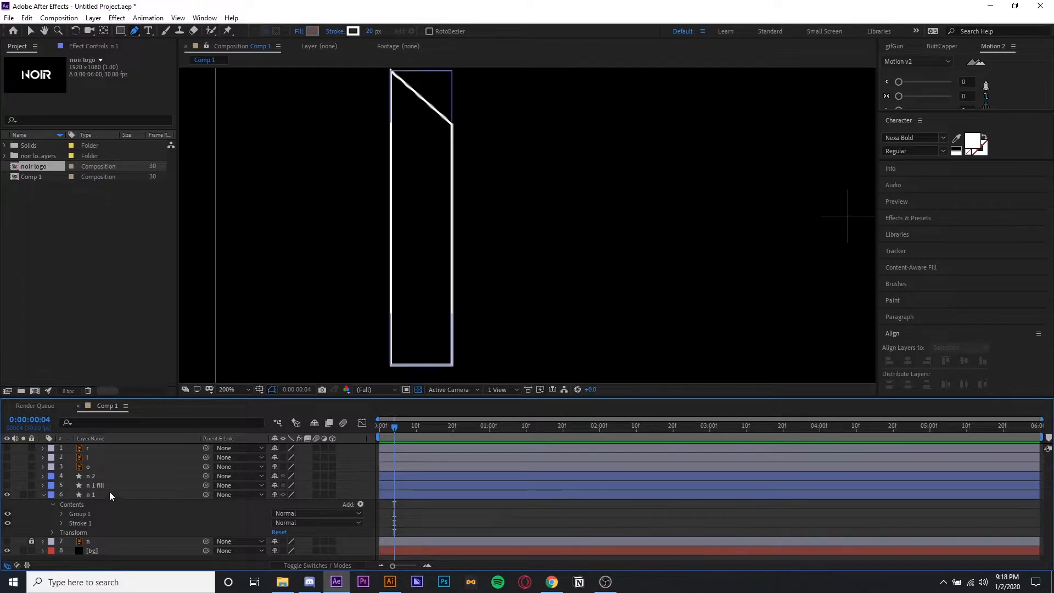
Add Trim Paths to the contents of the n 1 shape layer
click(109, 494)
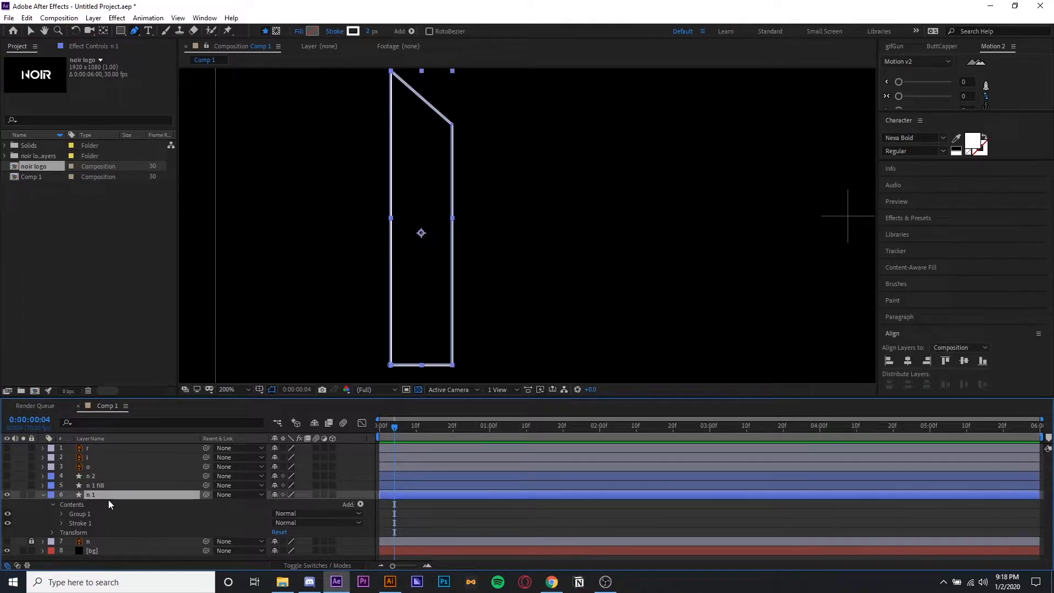
click(79, 514)
click(82, 523)
click(184, 504)
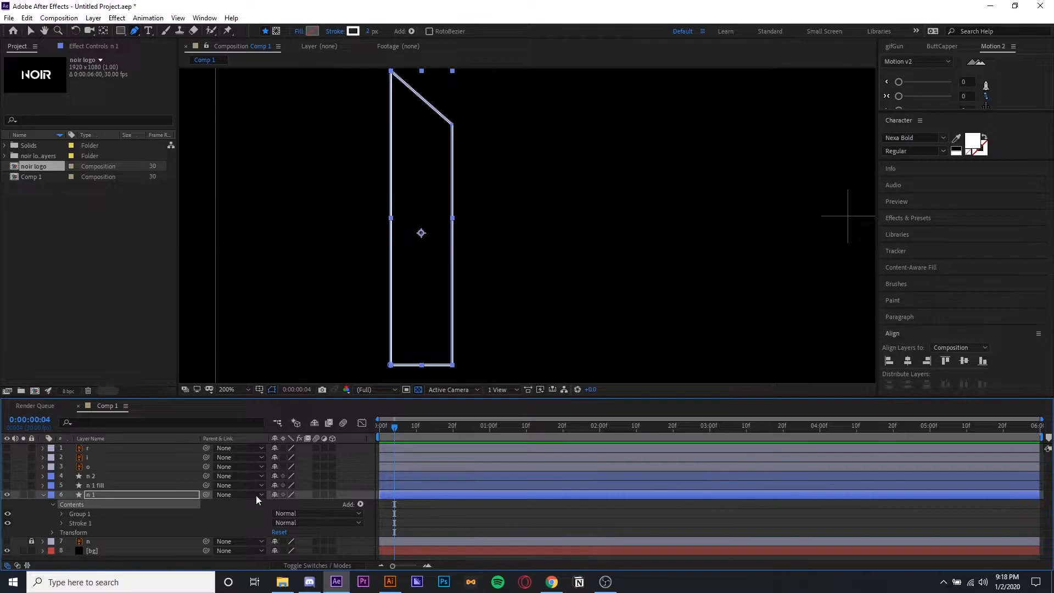
click(361, 504)
click(94, 497)
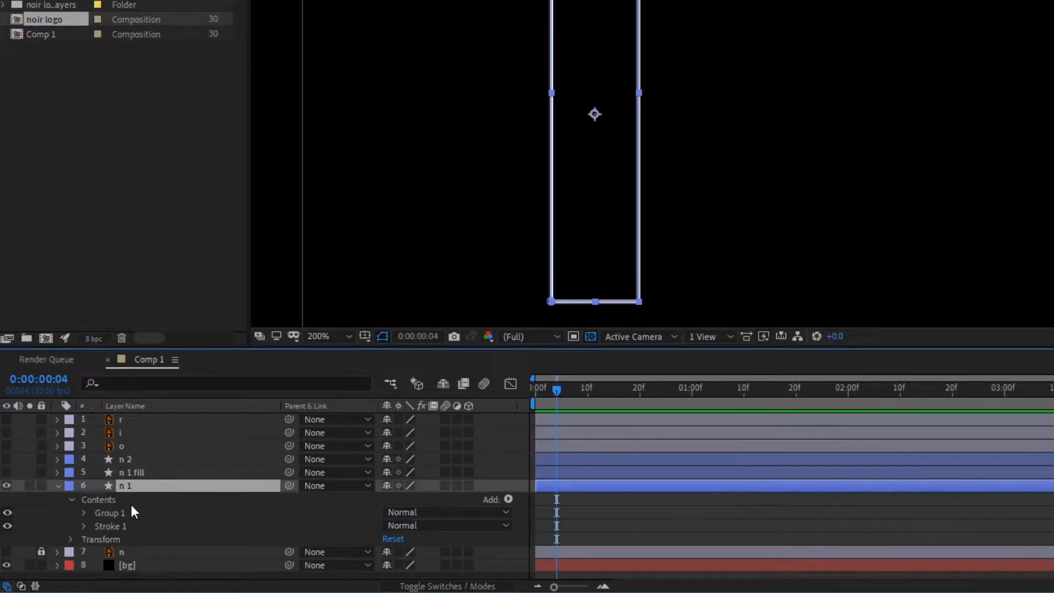
click(509, 499)
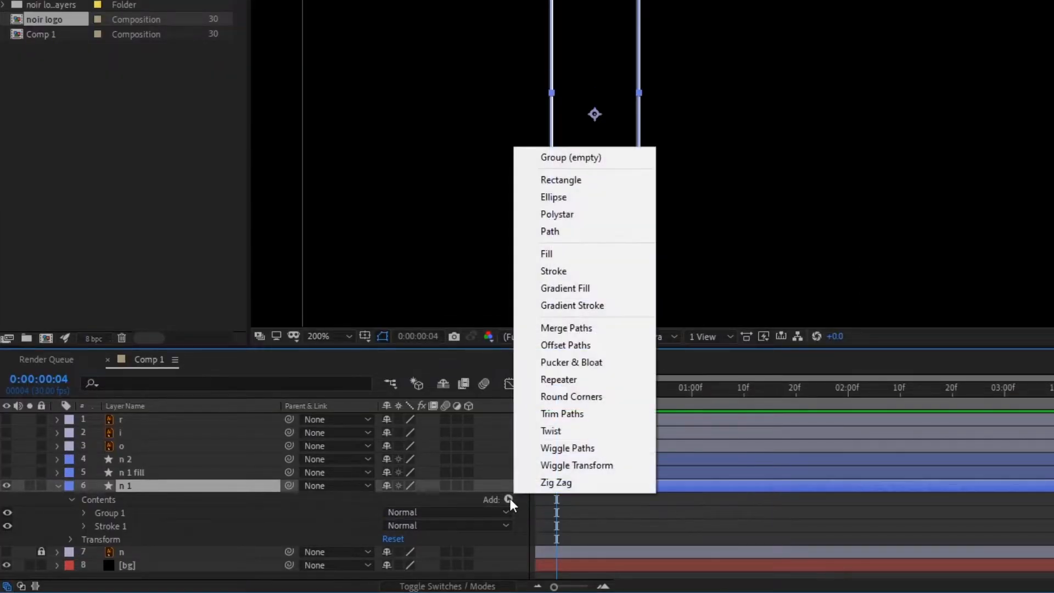
click(586, 418)
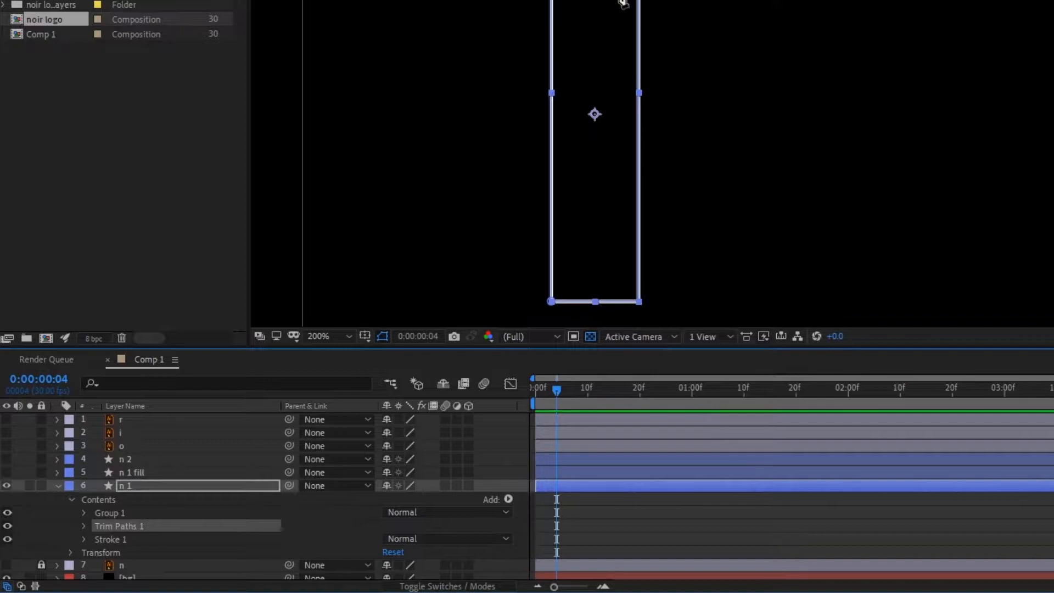
Expand the Trim Paths properties of n 1 and return the current time to 0:00:00:00
click(84, 526)
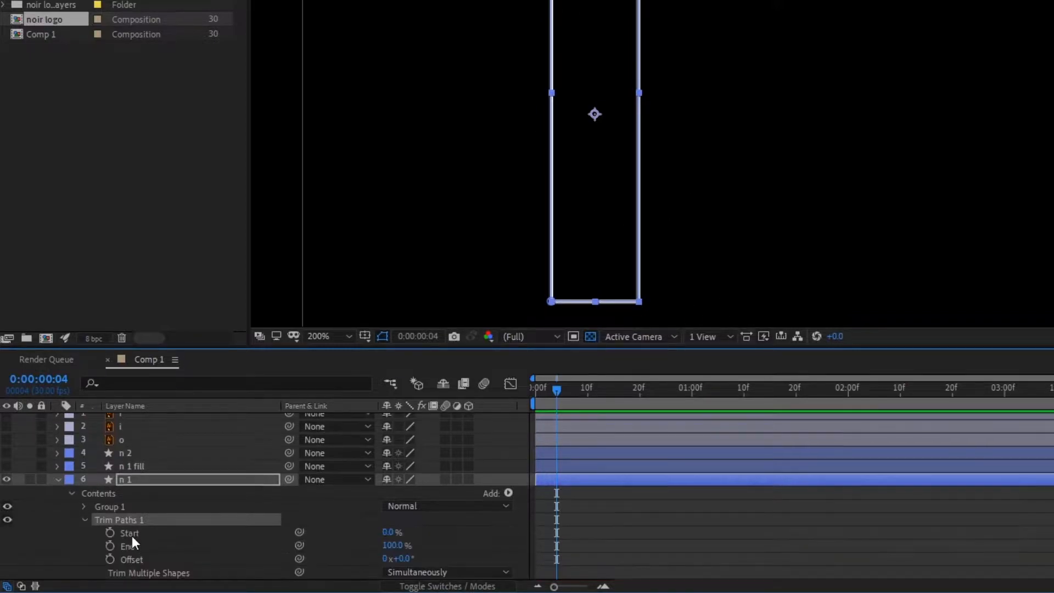
click(124, 479)
click(85, 520)
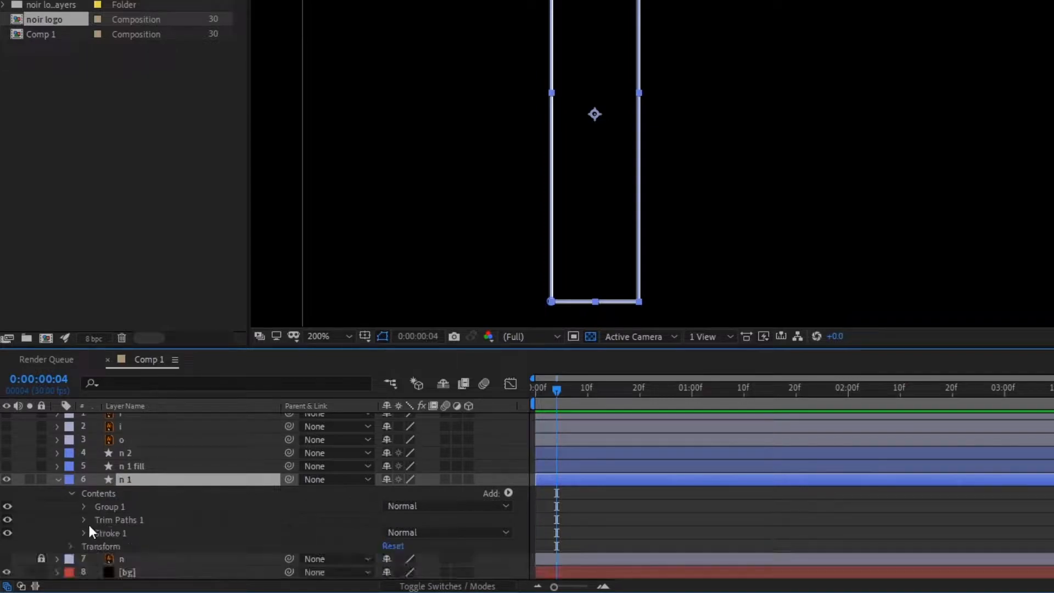
click(84, 520)
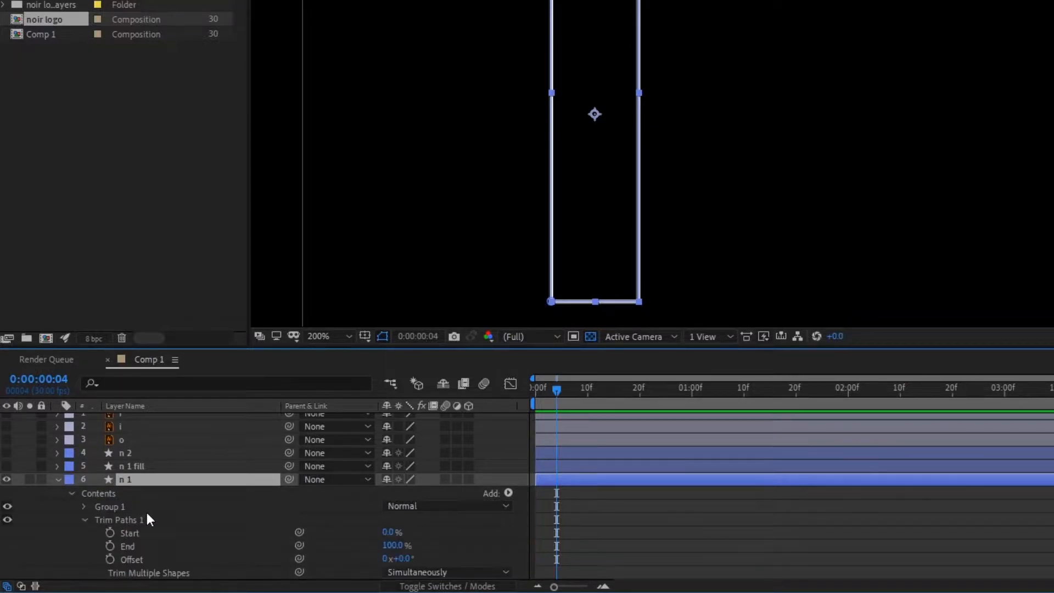
drag(561, 408, 181, 496)
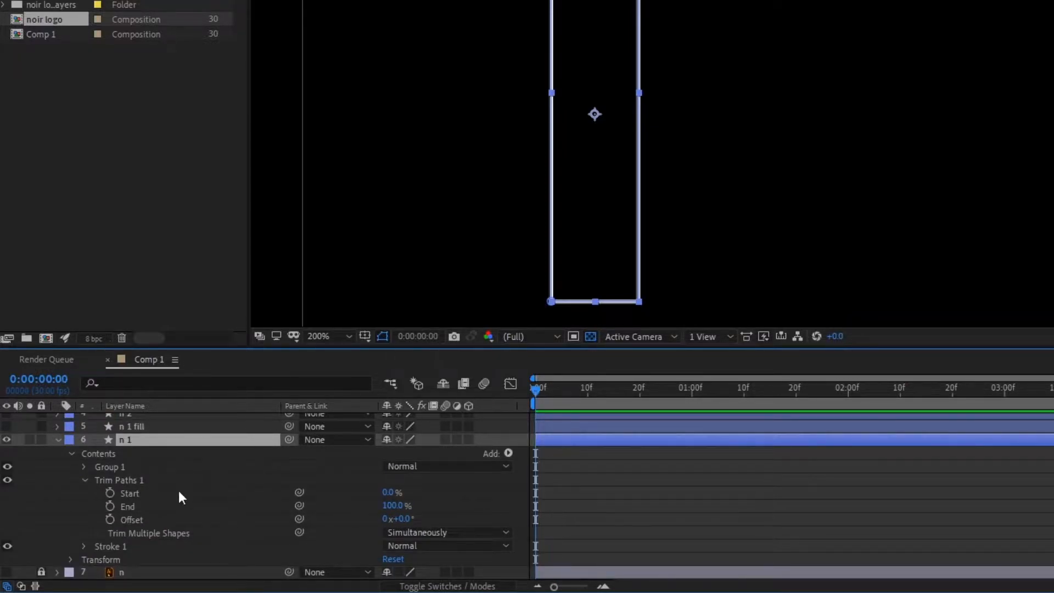
Enable keyframing for the Trim Paths End of n 1 at 0:00:00:00 and set it to 0.0%
click(583, 483)
click(596, 440)
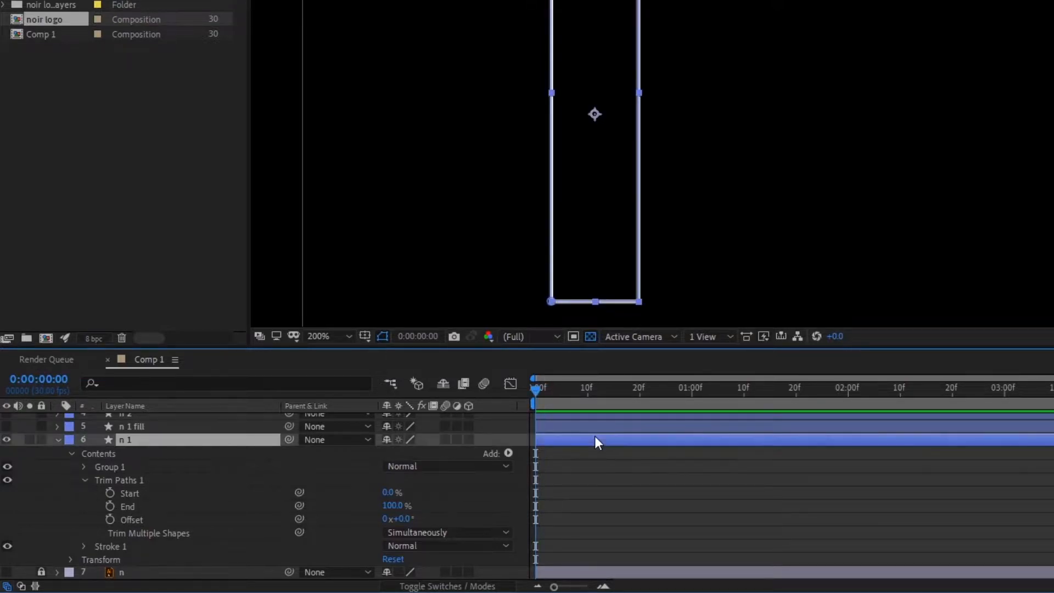
click(110, 506)
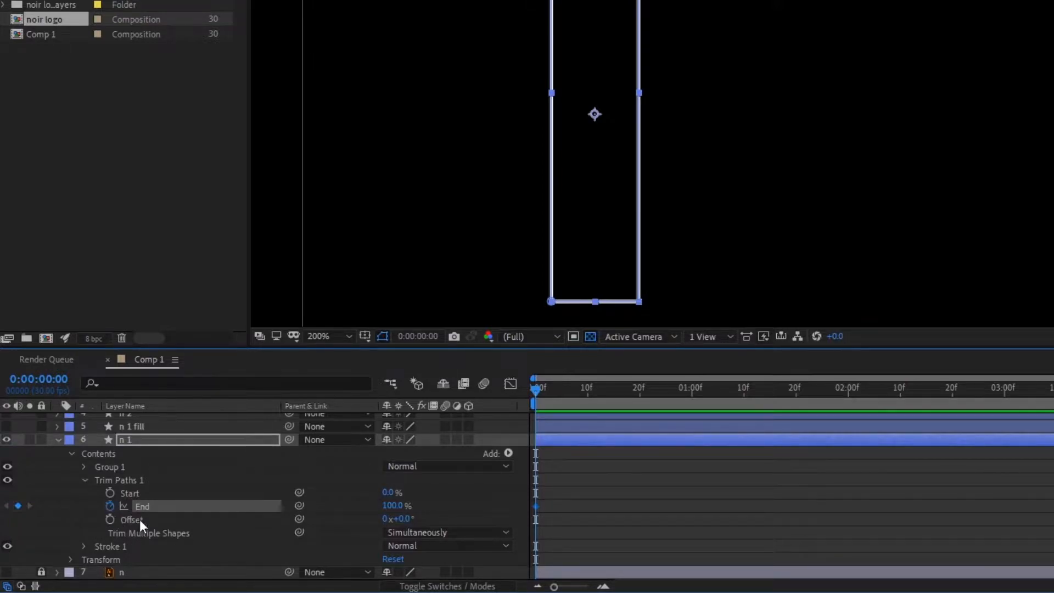
drag(399, 513, 271, 511)
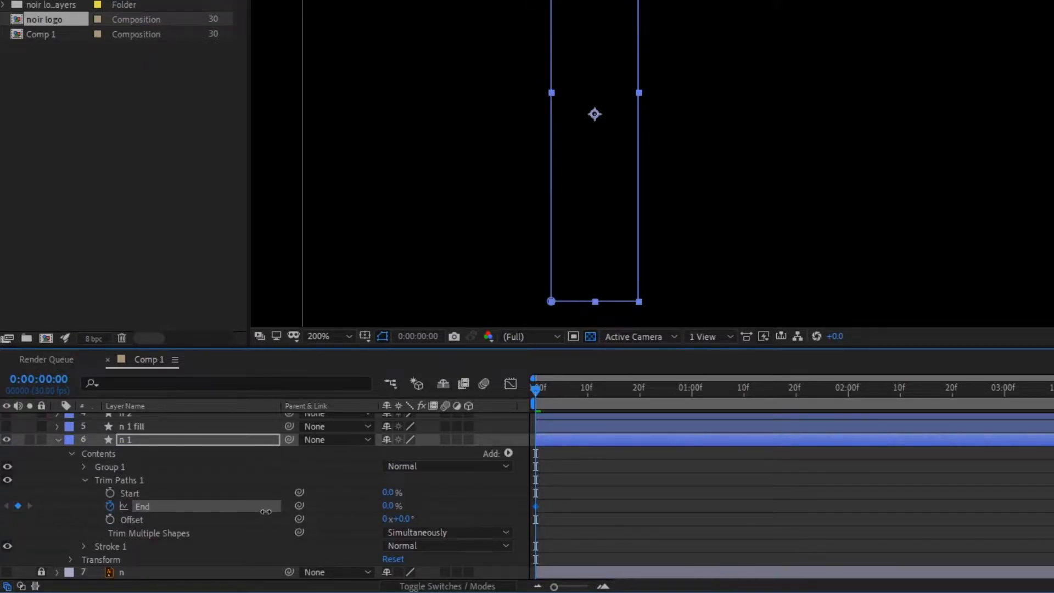
Move the current time to 0:00:01:00 and set the Trim Paths End of n 1 to 100%
click(571, 505)
drag(566, 390, 692, 394)
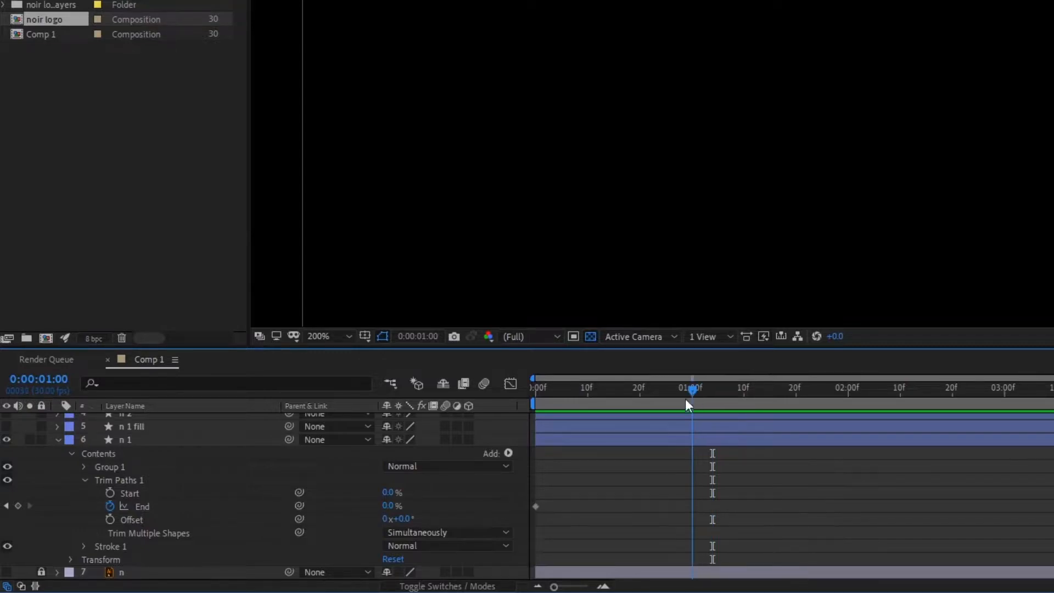
click(388, 505)
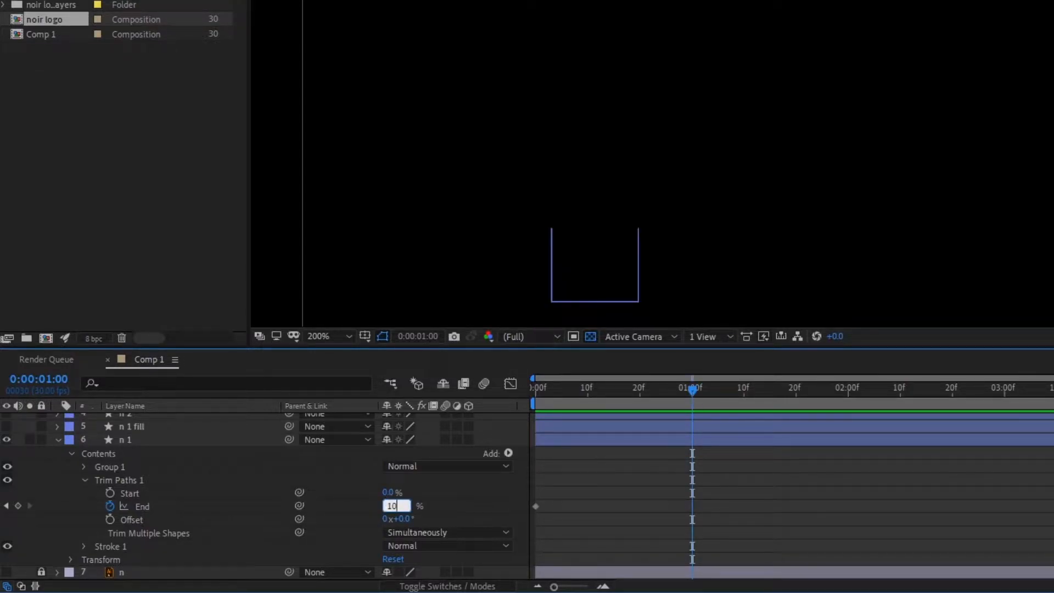
key(Return)
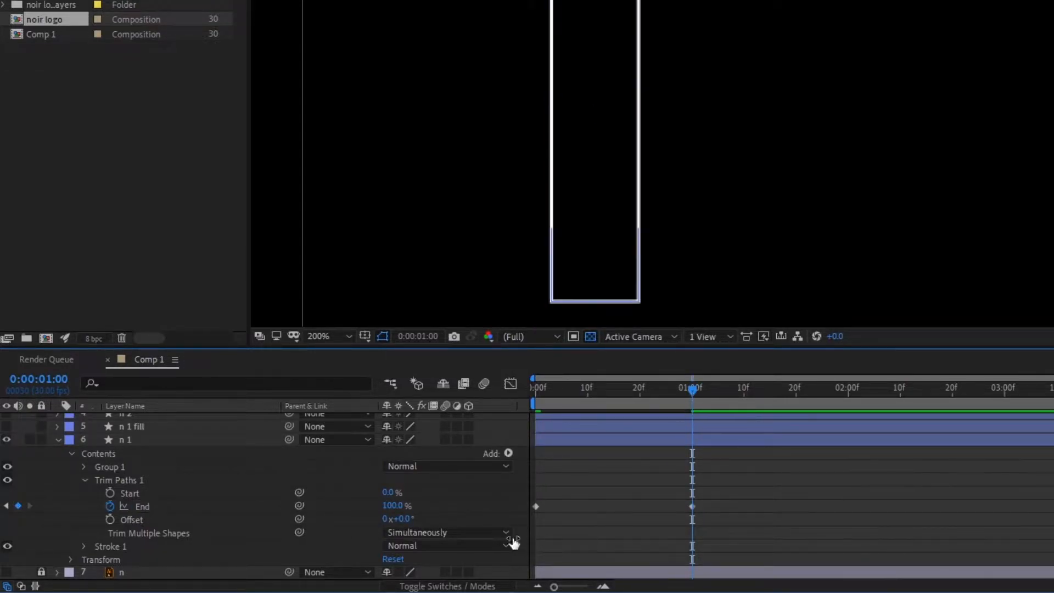
Review the n 1 outline drawing on by scrubbing between its two End keyframes and playing it from the start
drag(554, 586, 575, 586)
mouse_move(568, 391)
mouse_down()
mouse_move(497, 402)
mouse_move(532, 397)
mouse_up()
click(535, 504)
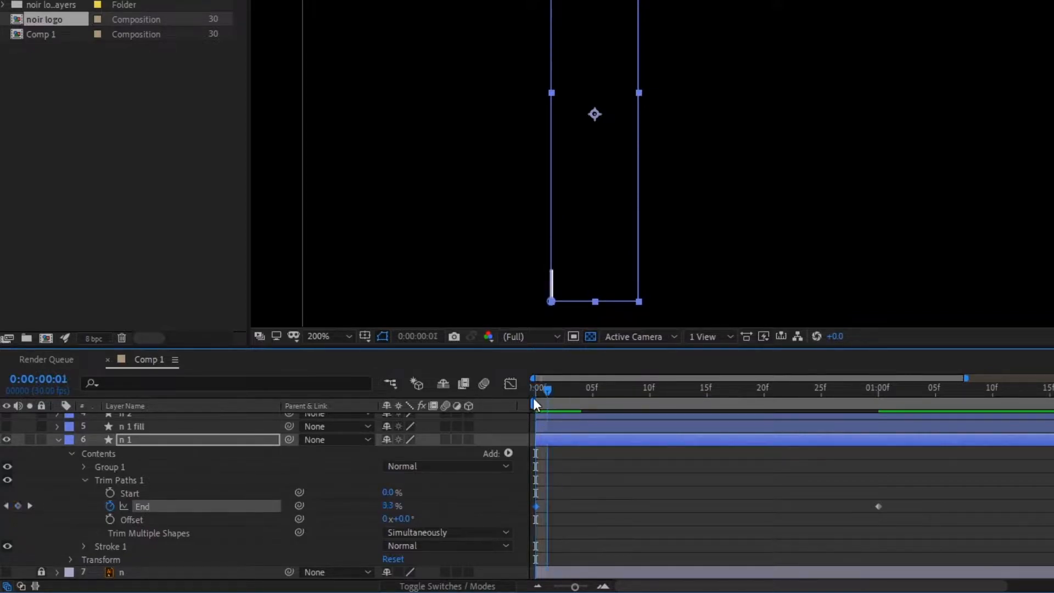
click(670, 569)
drag(543, 388, 874, 477)
click(878, 506)
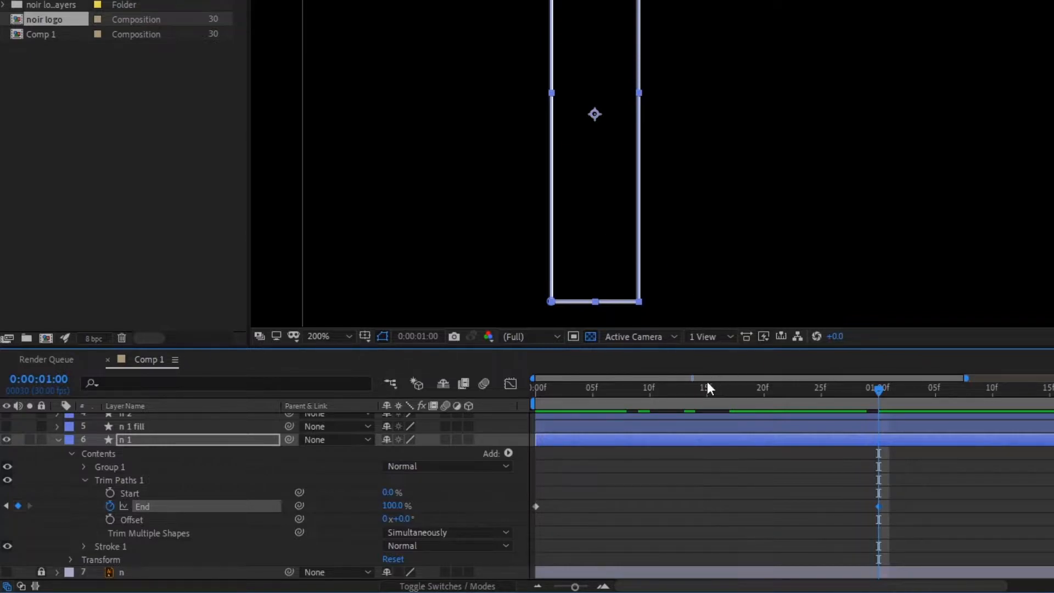
key(Home)
key(space)
Move the second End keyframe of n 1 to 0:00:00:29 and apply Easy Ease to both End keyframes
drag(878, 506, 348, 558)
right_click(866, 505)
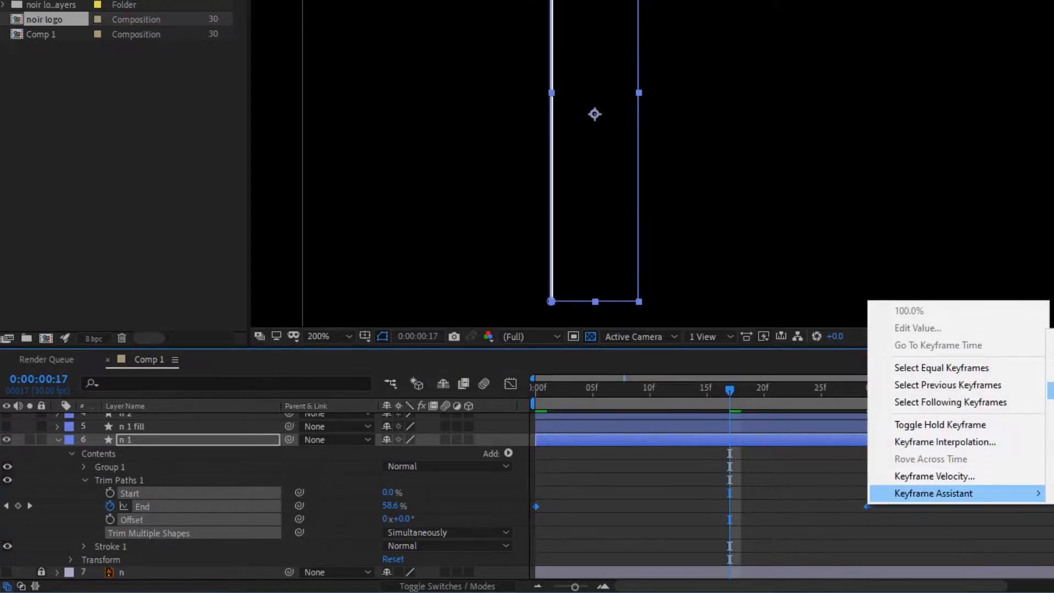
click(650, 554)
drag(934, 477, 436, 545)
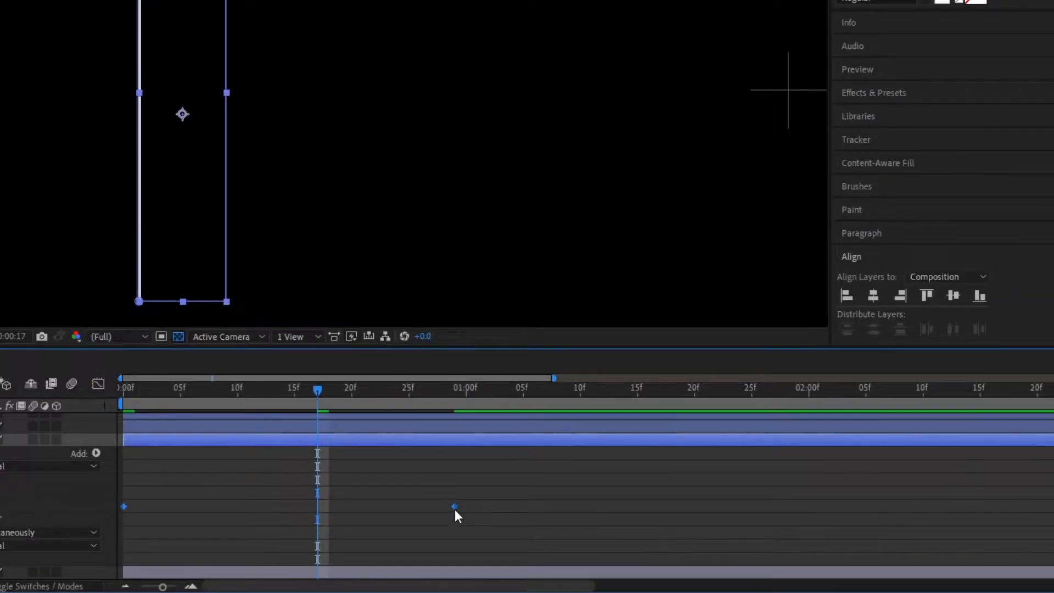
right_click(454, 508)
mouse_move(489, 501)
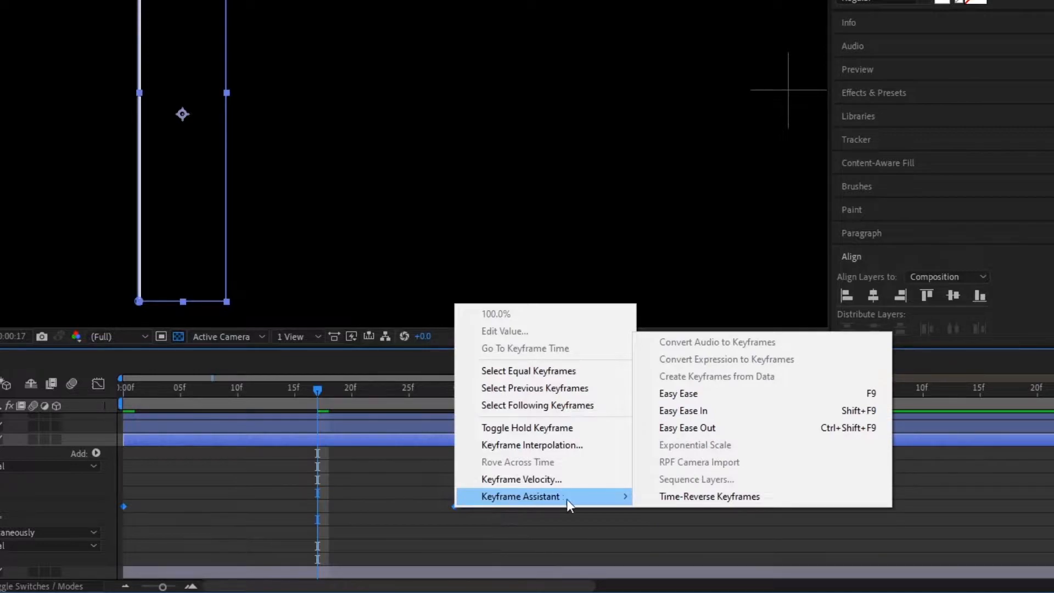
click(678, 394)
Show the End property of n 1 in the Graph Editor and select both of its keyframes
click(85, 487)
click(98, 383)
drag(730, 485, 81, 552)
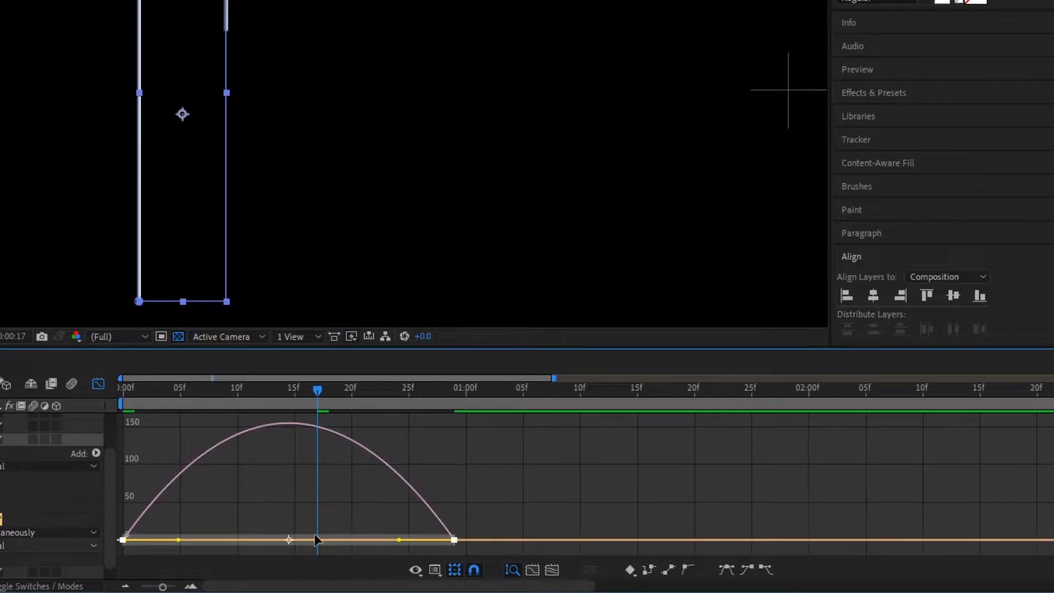
Switch the End graph to Edit Value Graph and back to Edit Speed Graph
click(434, 569)
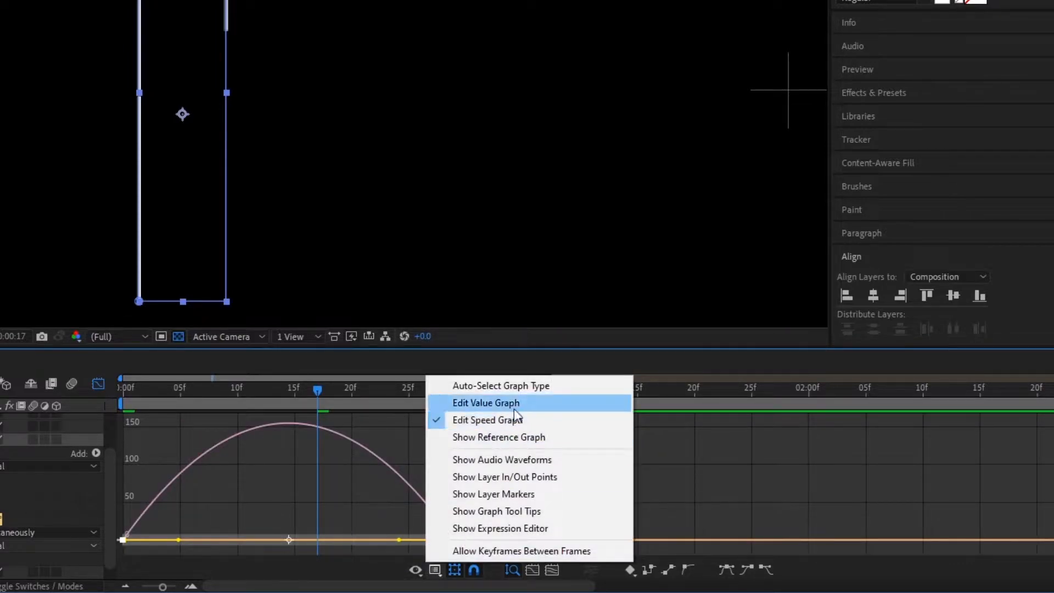
click(466, 402)
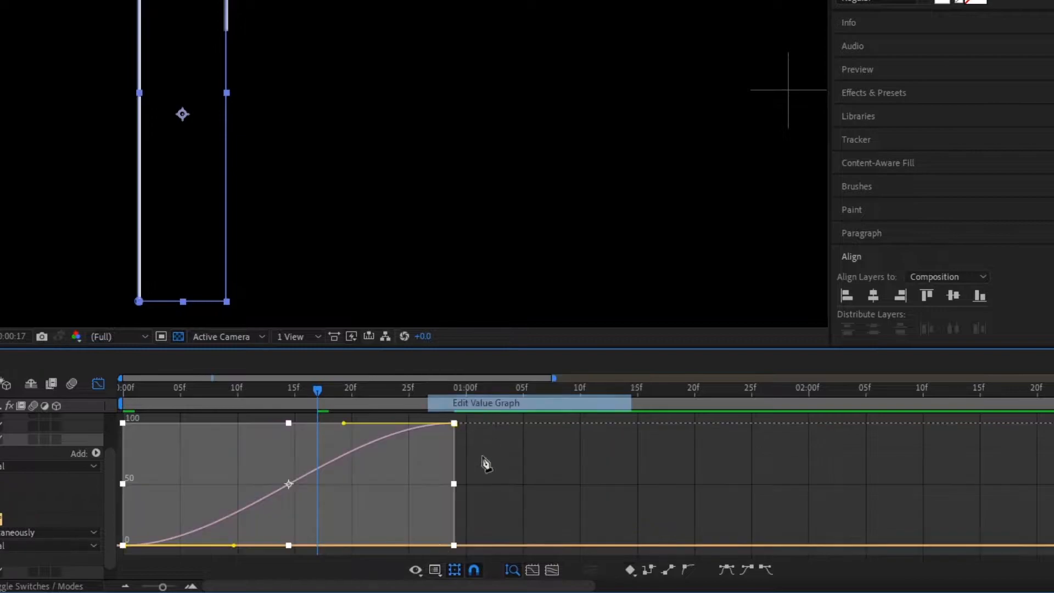
click(435, 569)
click(483, 420)
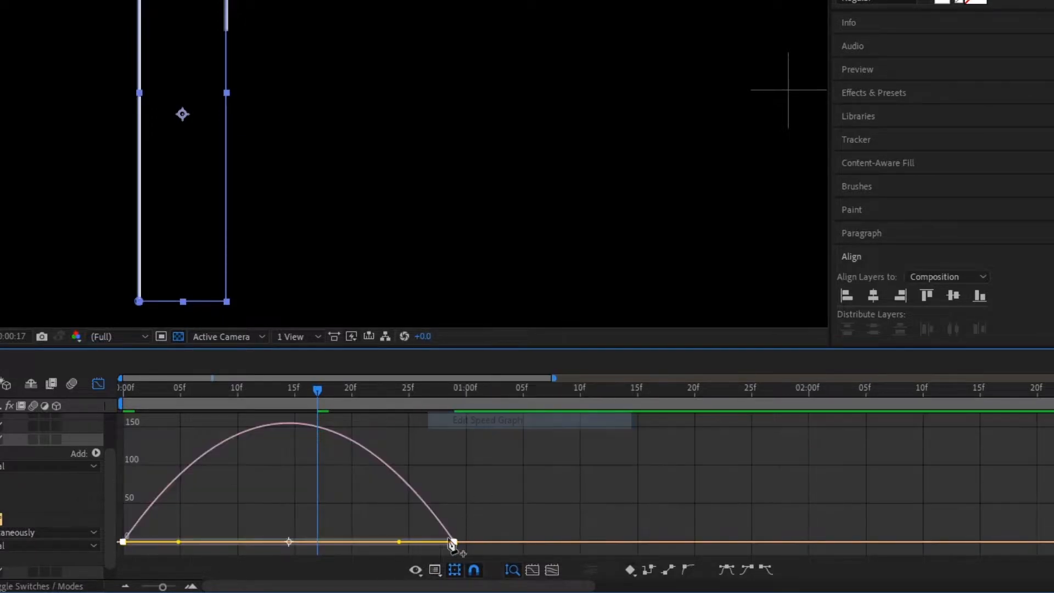
click(439, 570)
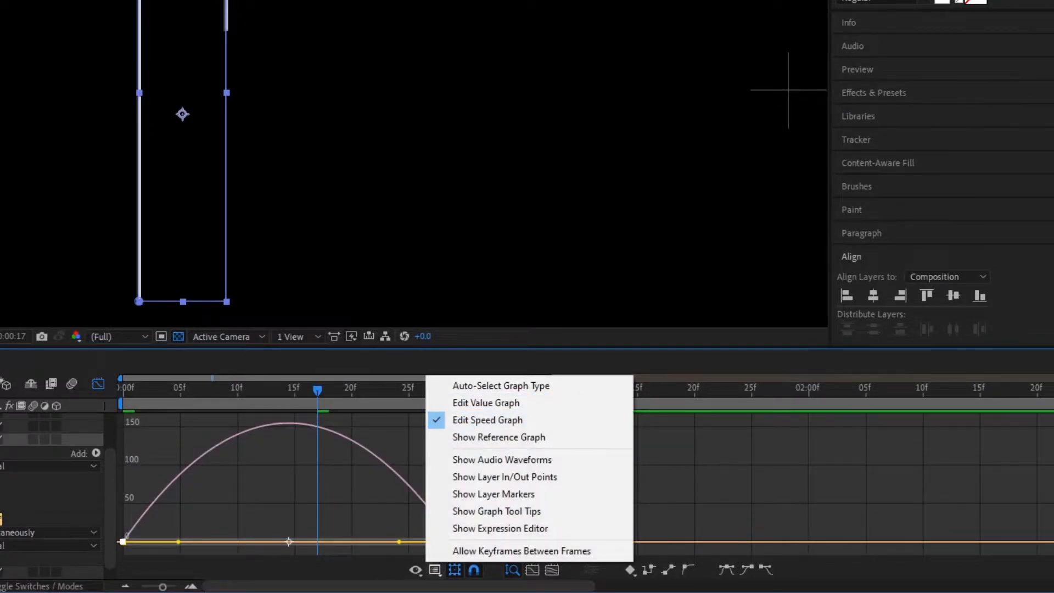
click(259, 525)
Pull both End speed handles inward to form a sharp peak near 0:00:00:17, close the Graph Editor and preview
drag(260, 526, 96, 562)
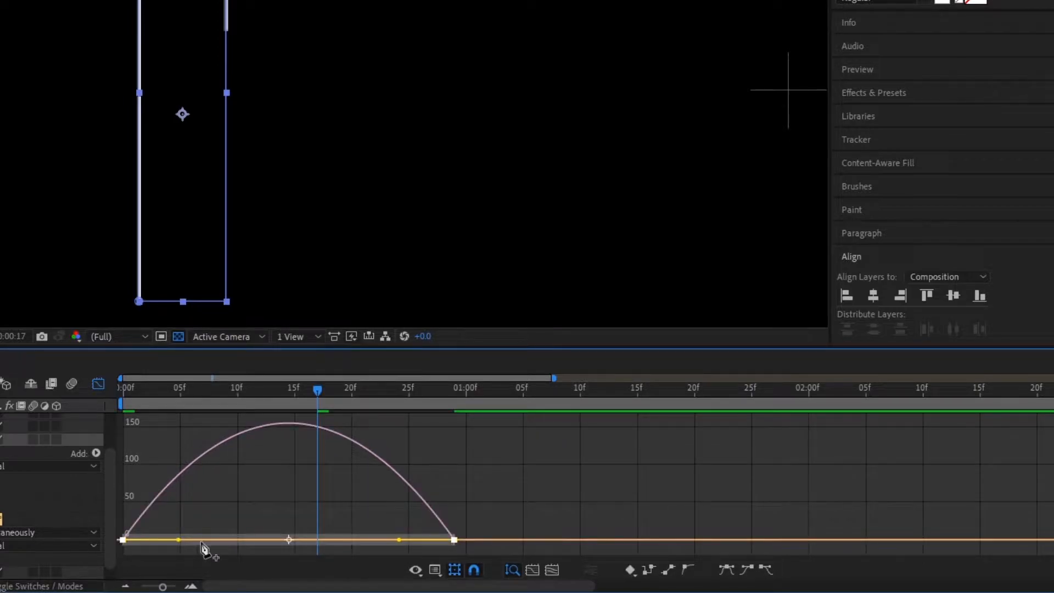
drag(178, 540, 291, 543)
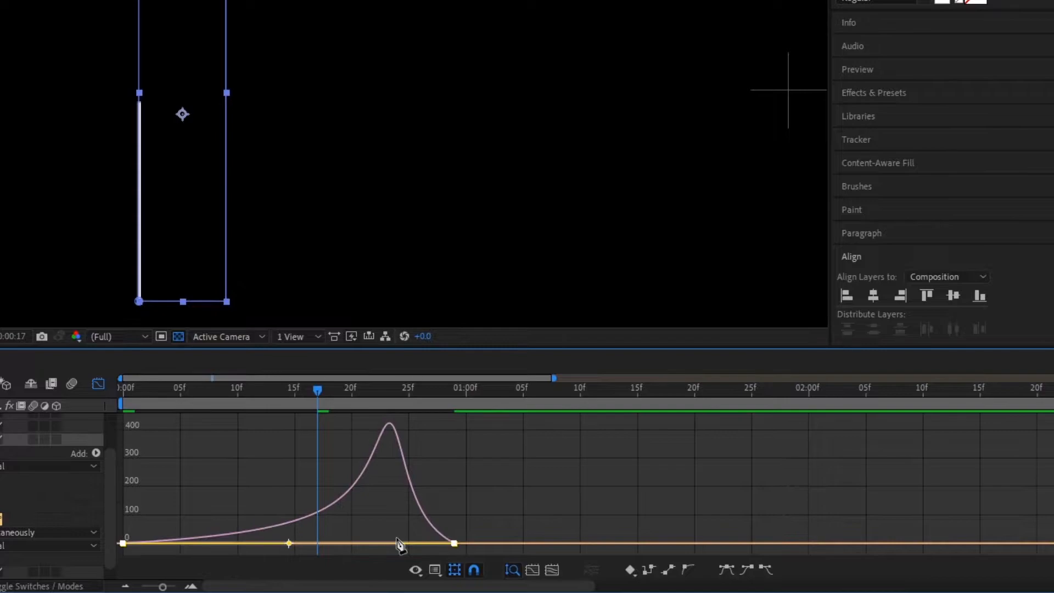
drag(398, 541, 327, 548)
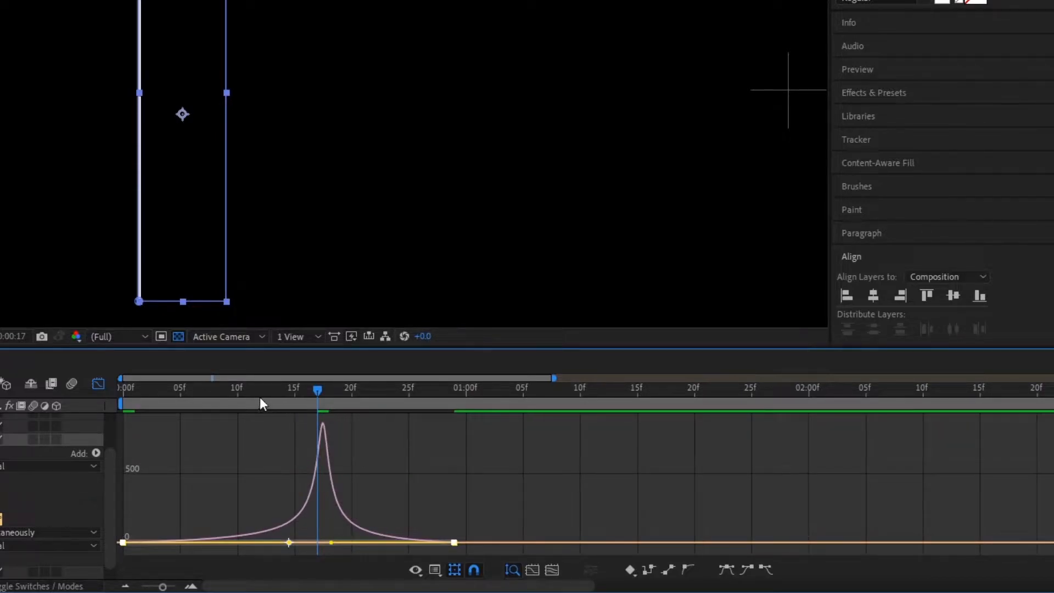
click(98, 383)
key(space)
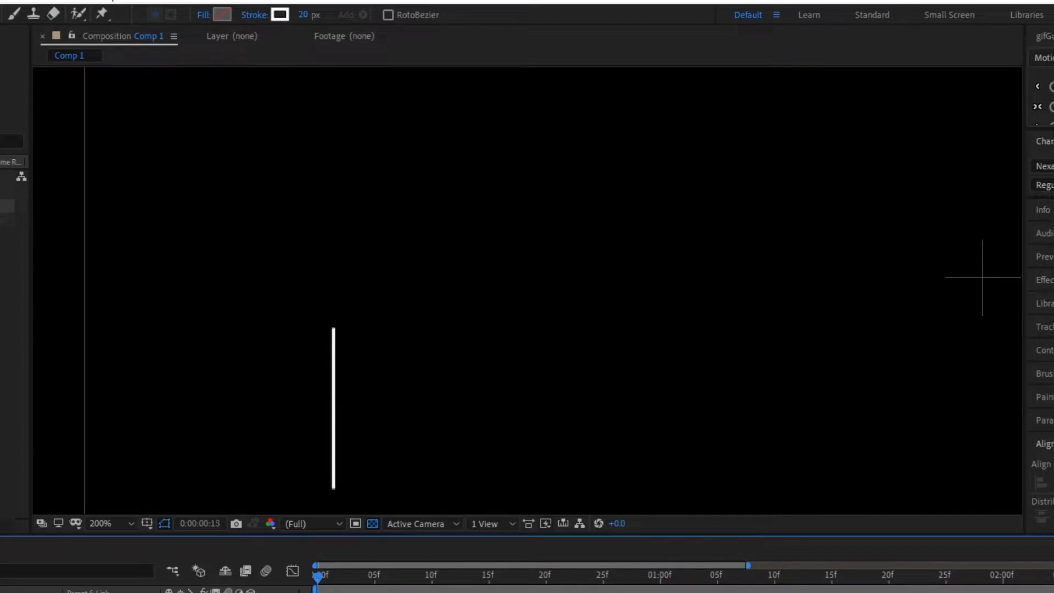
key(space)
Move the current time to 0:00:00:13 and keyframe the Trim Paths Start of n 1 at 0.0%
drag(364, 581, 315, 582)
click(351, 590)
scroll(357, 367, down, 1)
key(space)
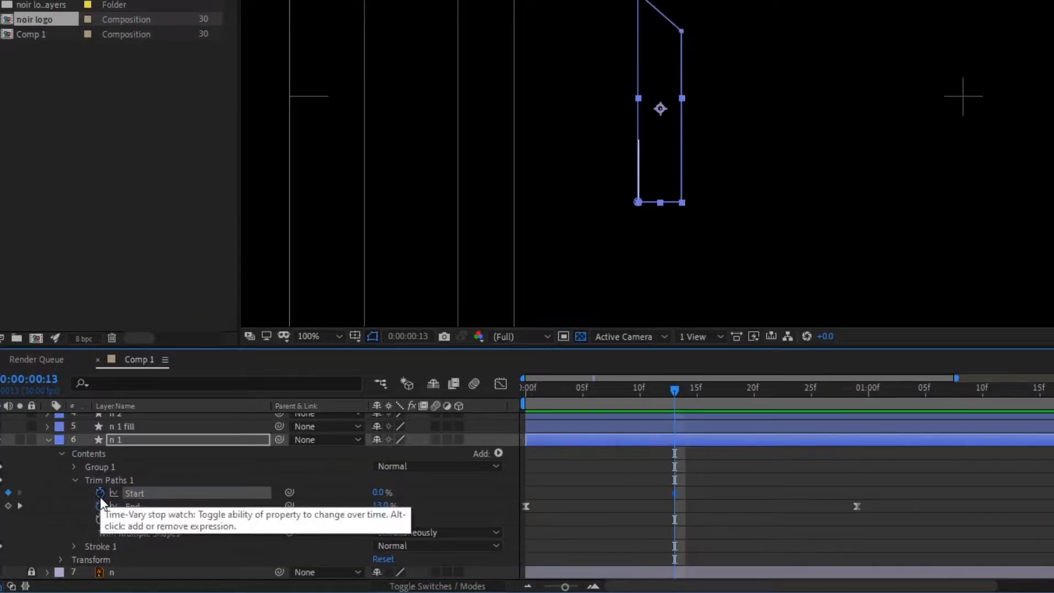
click(141, 496)
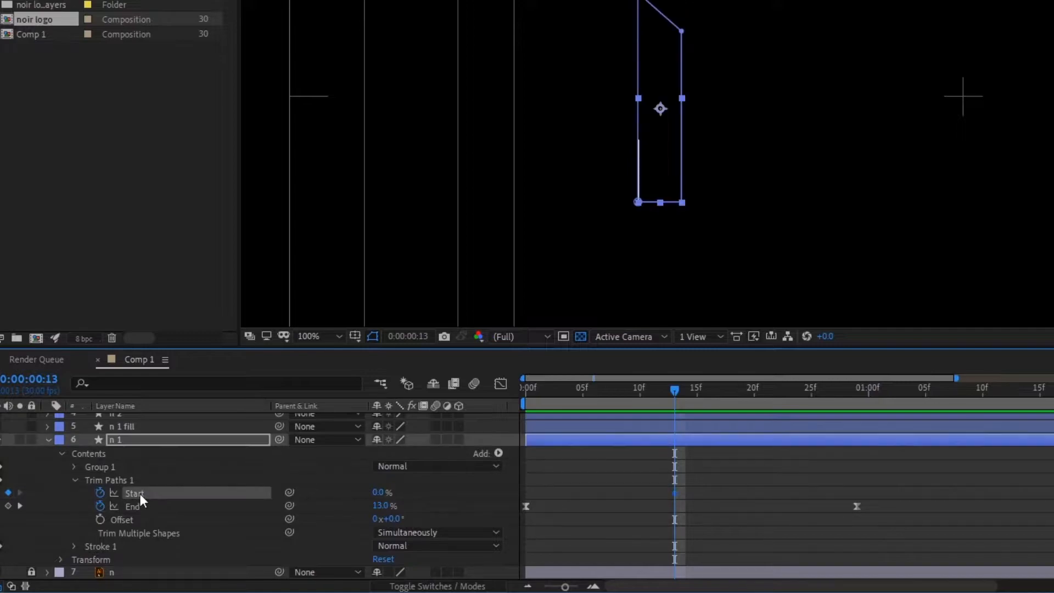
Set the Trim Paths Start of n 1 to 100% at 0:00:00:29 and play back the animation
drag(716, 391, 853, 408)
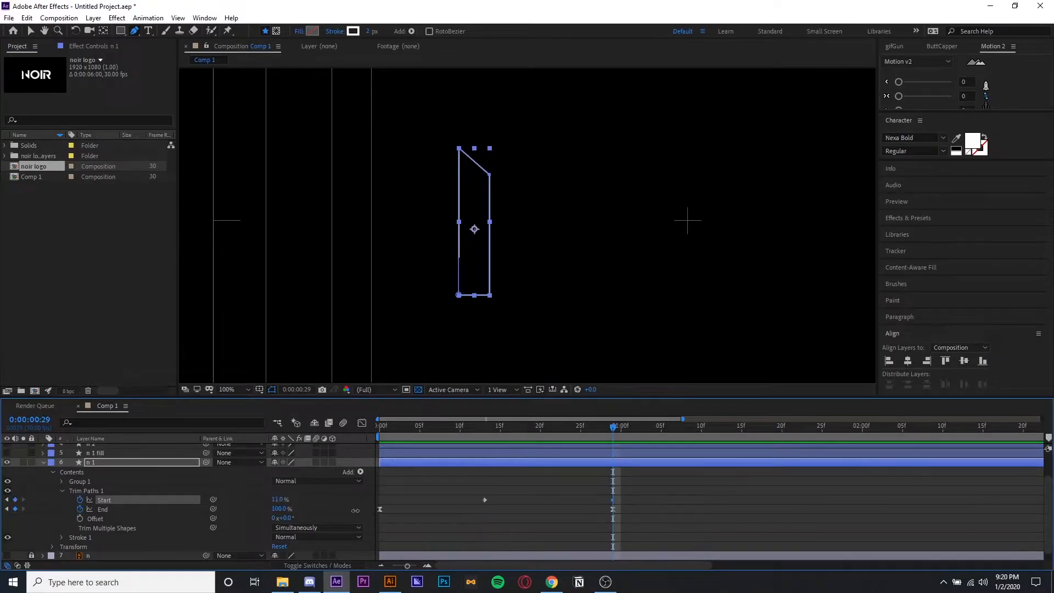
click(690, 531)
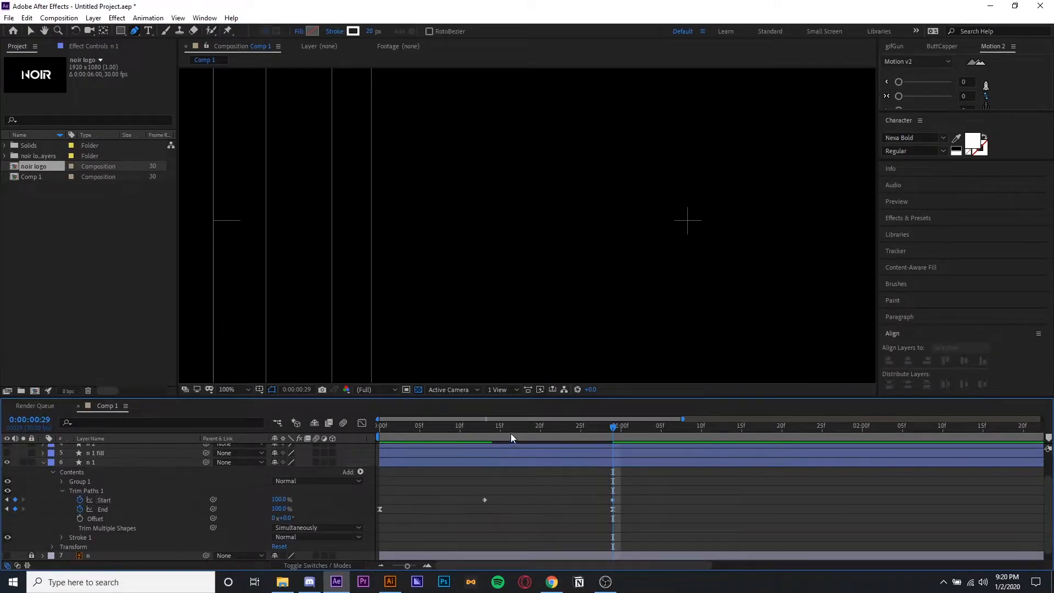
click(484, 427)
drag(555, 431, 380, 427)
click(613, 500)
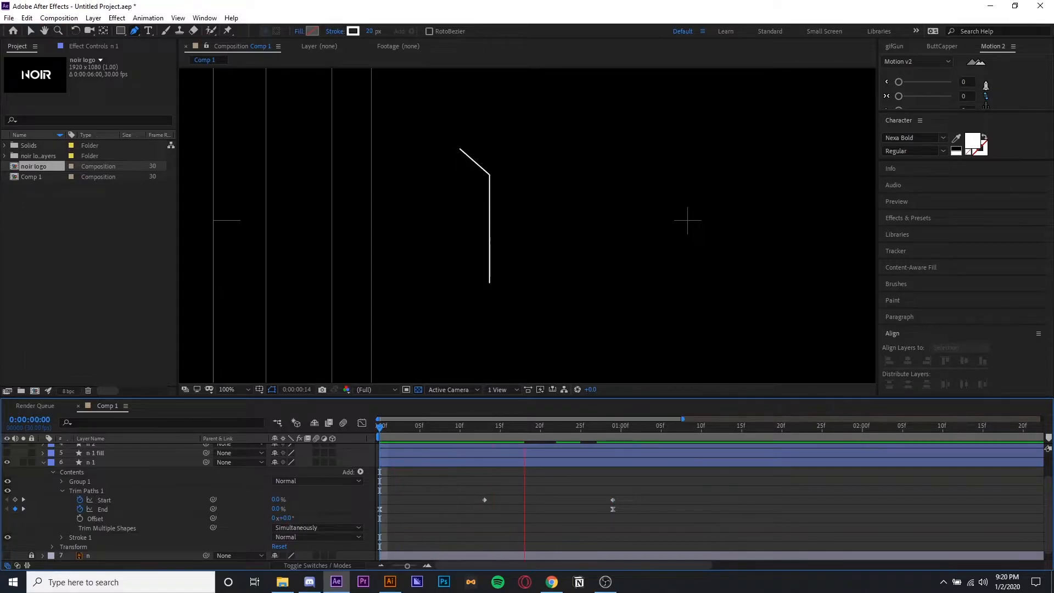
key(space)
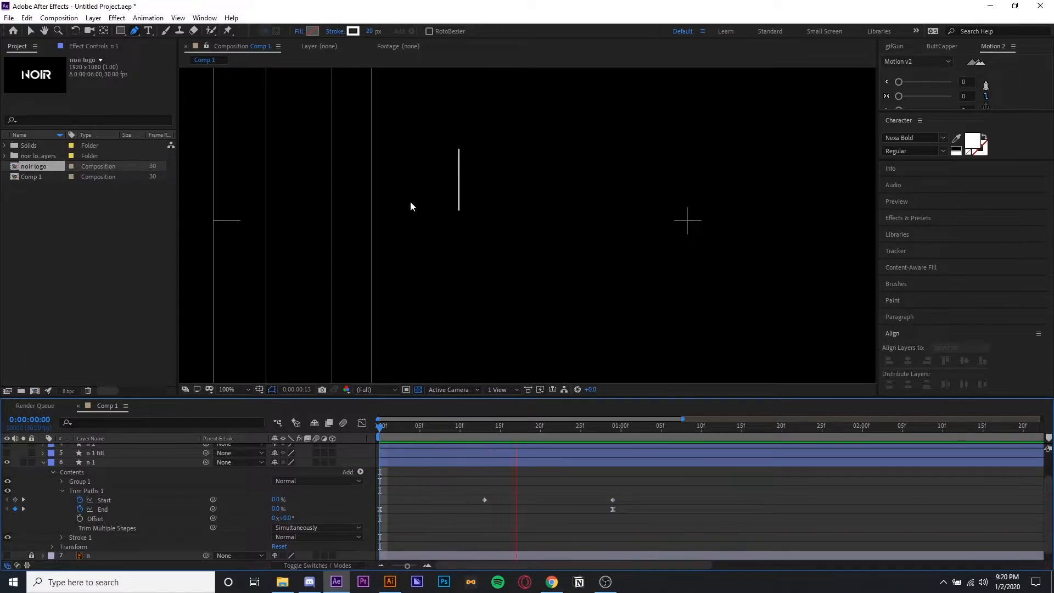
key(space)
Select both Start keyframes of n 1 and apply Easy Ease to them
drag(639, 490, 482, 503)
right_click(481, 503)
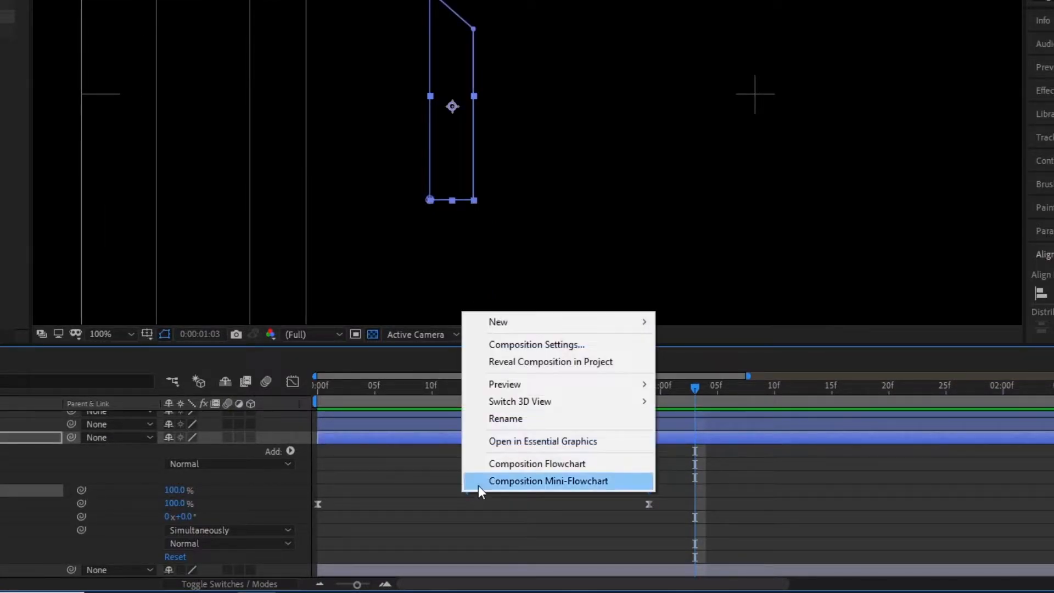
click(463, 505)
drag(653, 483, 463, 492)
right_click(466, 492)
mouse_move(559, 483)
click(684, 377)
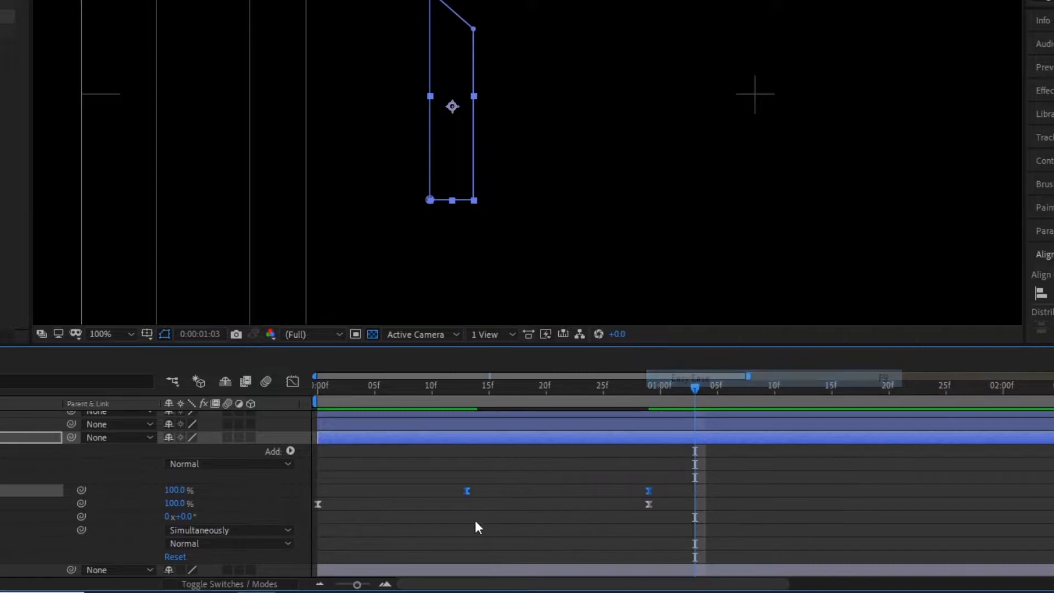
Lengthen the last Start keyframe's speed handle so the speed peaks near frame 16, and play back the result
click(295, 380)
drag(618, 537, 532, 538)
click(409, 385)
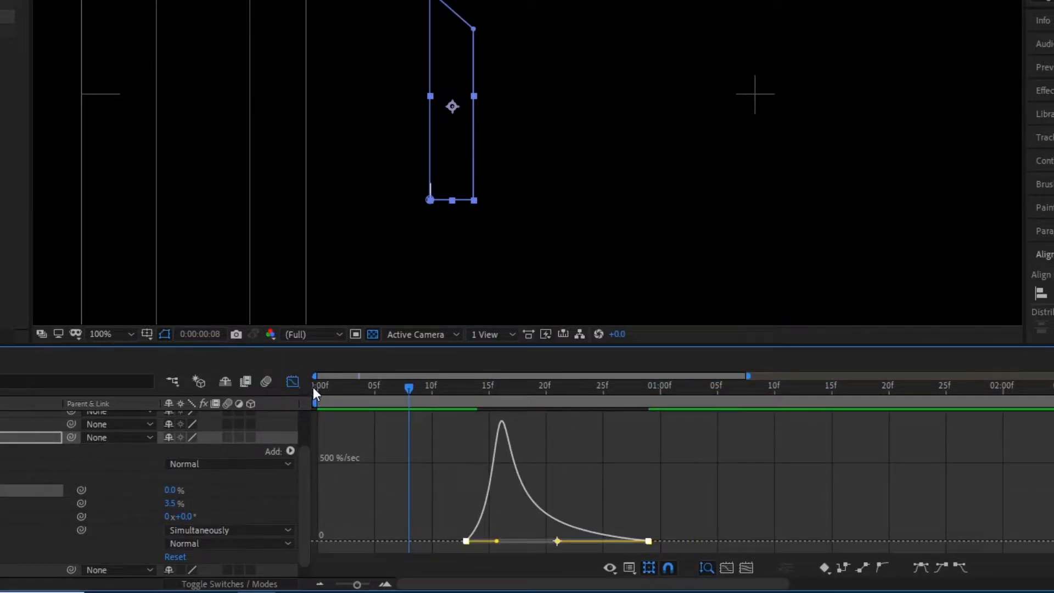
click(293, 381)
key(space)
key(Home)
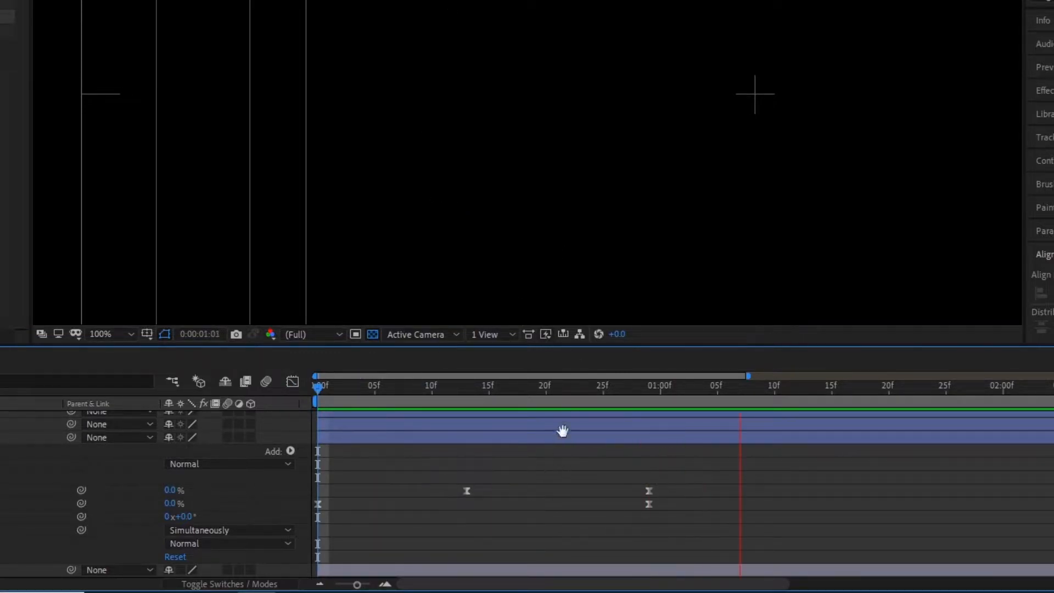
Reopen the Start speed graph of n 1 and adjust both handles for a broader peak near 0:00:00:19
click(375, 388)
drag(533, 390, 646, 390)
drag(690, 466, 442, 494)
click(299, 385)
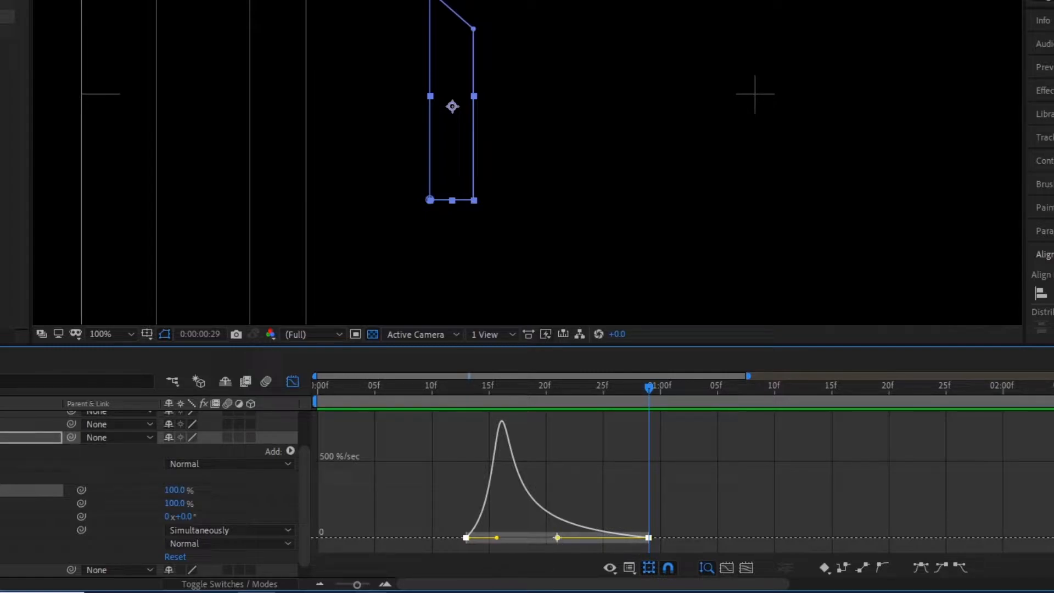
scroll(466, 543, up, 5)
drag(475, 537, 540, 537)
drag(370, 585, 365, 585)
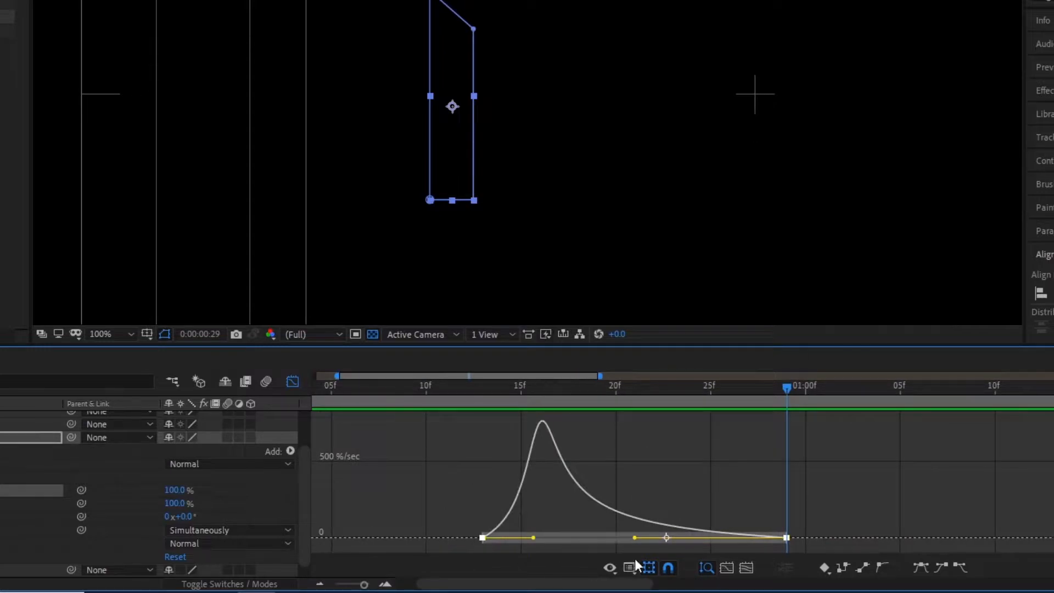
drag(632, 537, 673, 538)
drag(532, 537, 561, 537)
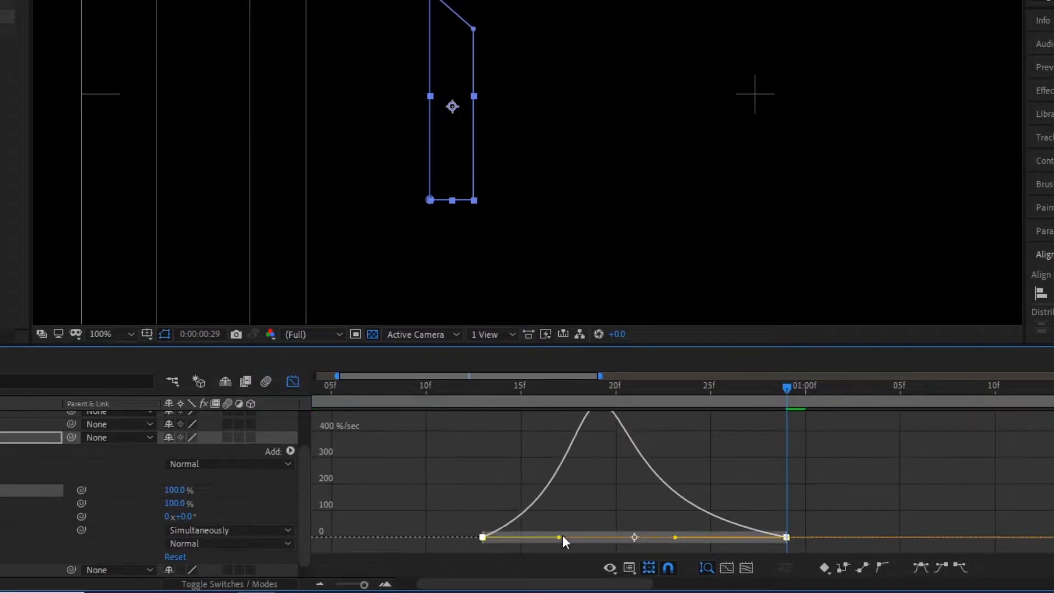
Close the Graph Editor and play the n 1 trim animation from the start
key(space)
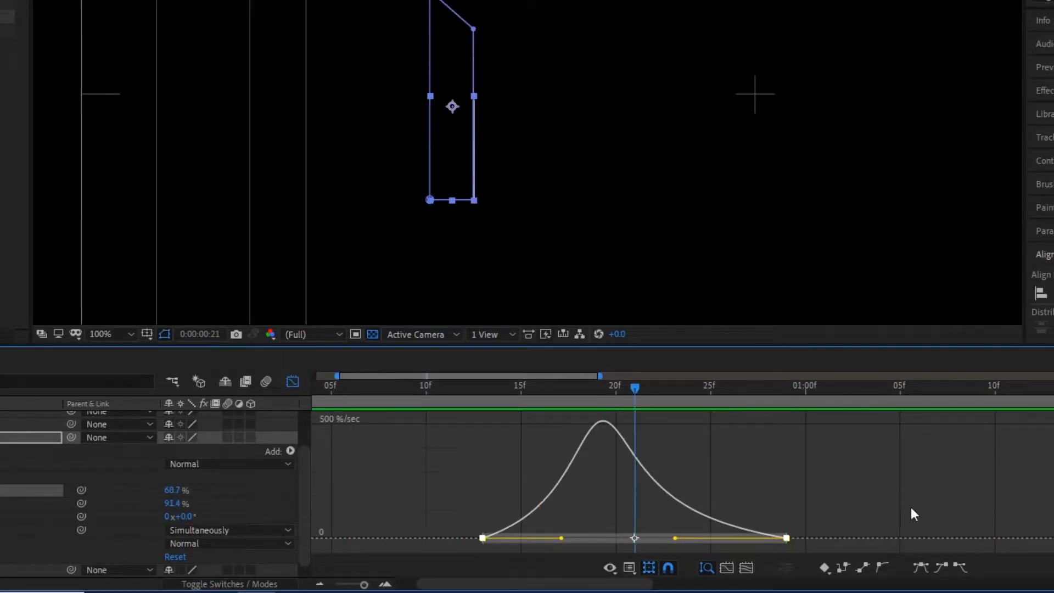
click(911, 506)
key(shift+F3)
key(space)
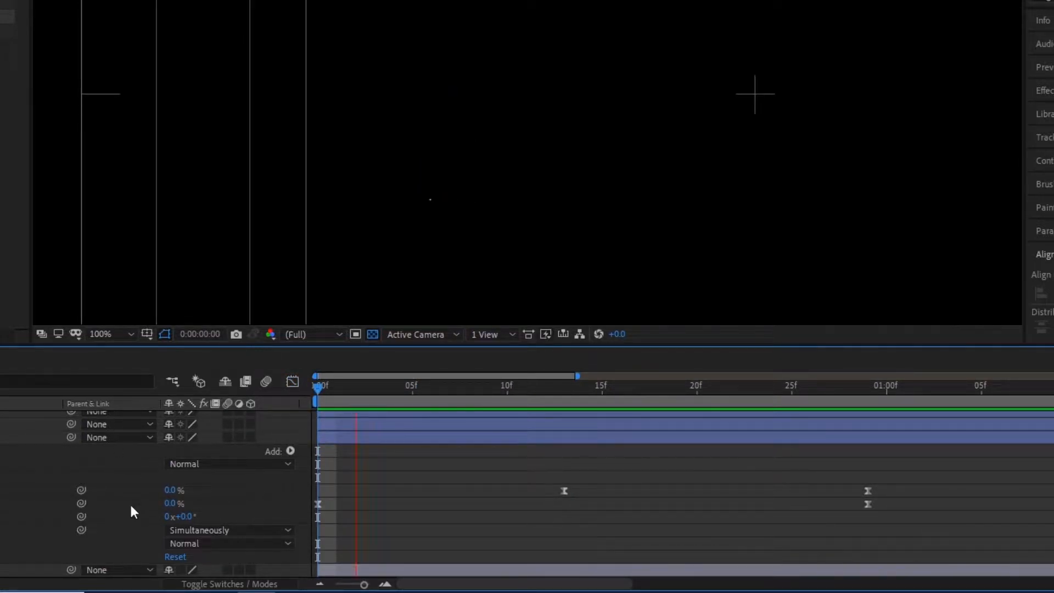
Scrub the animation to 0:00:00:13 and examine Path 2 inside Group 1 of the n 1 layer
key(space)
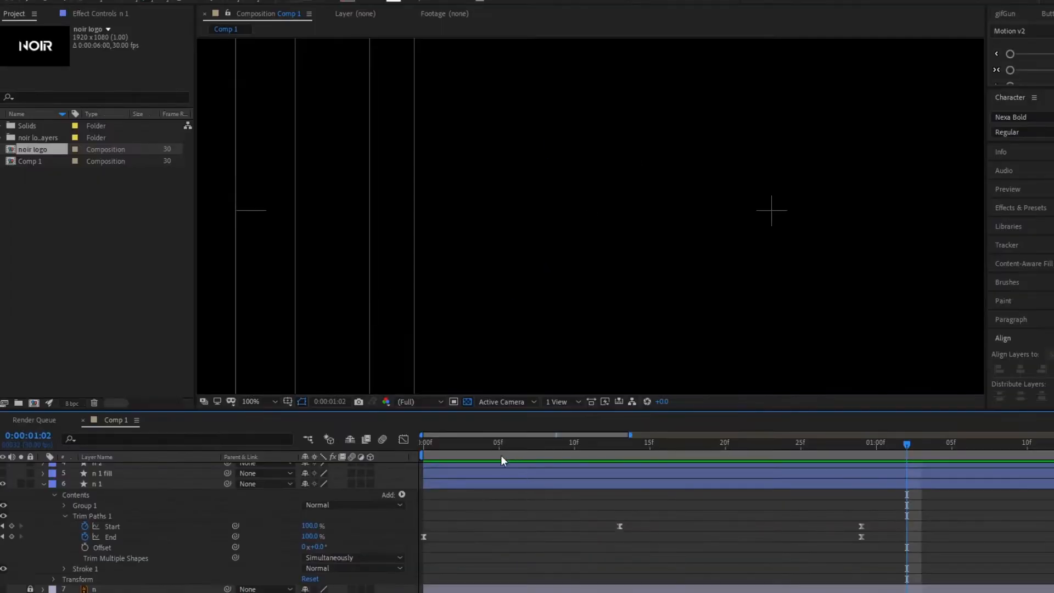
mouse_move(500, 455)
mouse_down()
mouse_move(442, 451)
mouse_move(617, 465)
mouse_up()
click(157, 486)
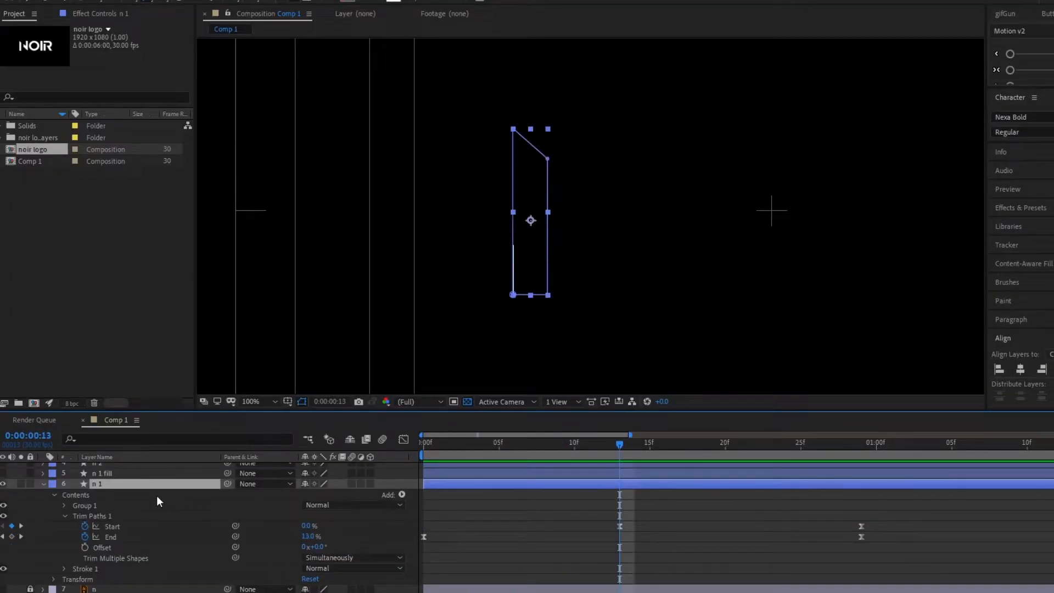
click(77, 515)
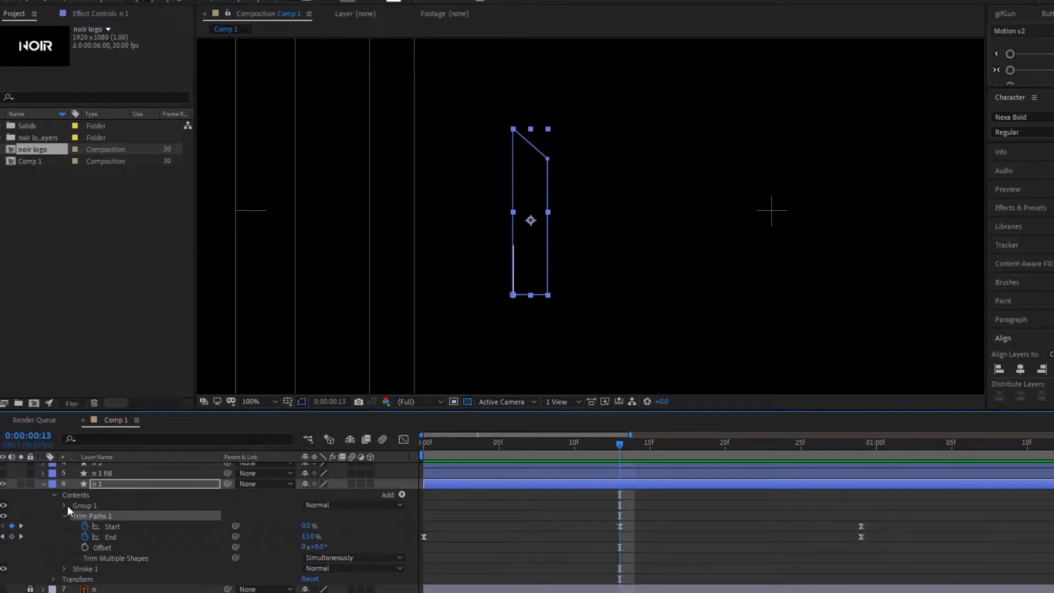
click(65, 505)
click(95, 527)
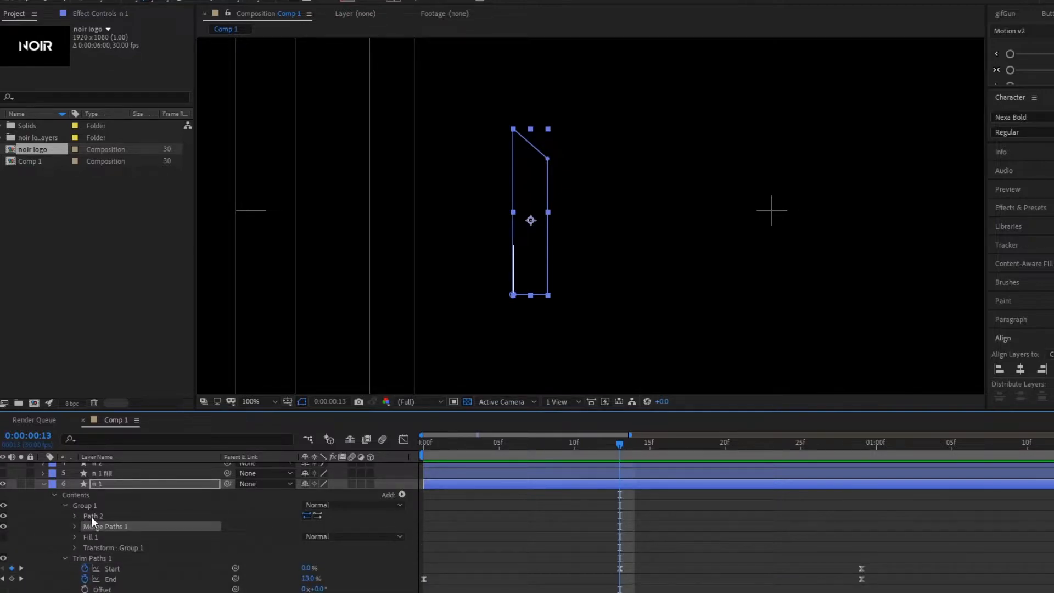
click(91, 516)
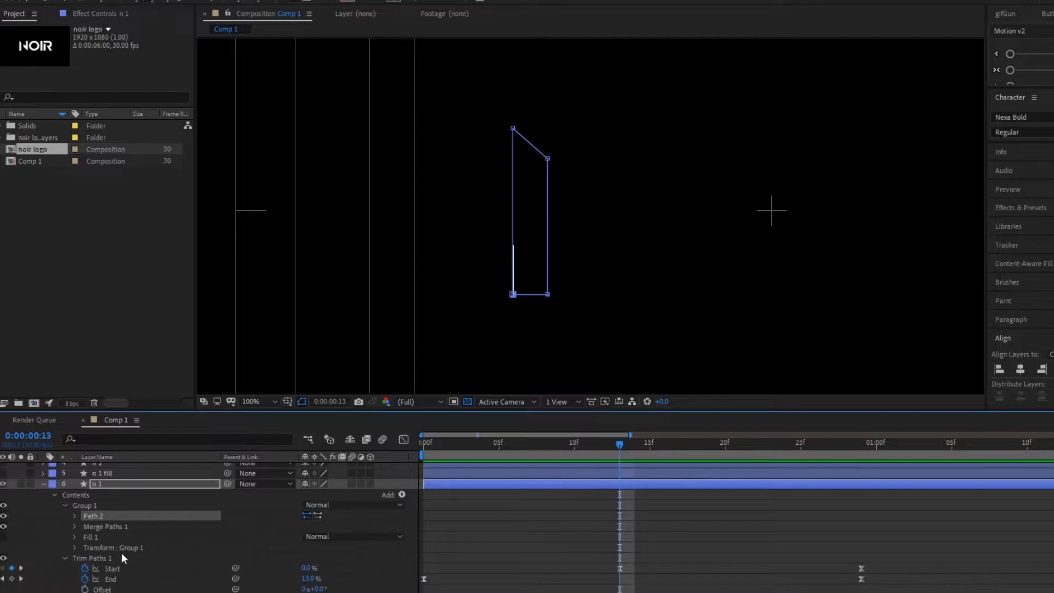
scroll(118, 549, down, 3)
scroll(123, 556, up, 3)
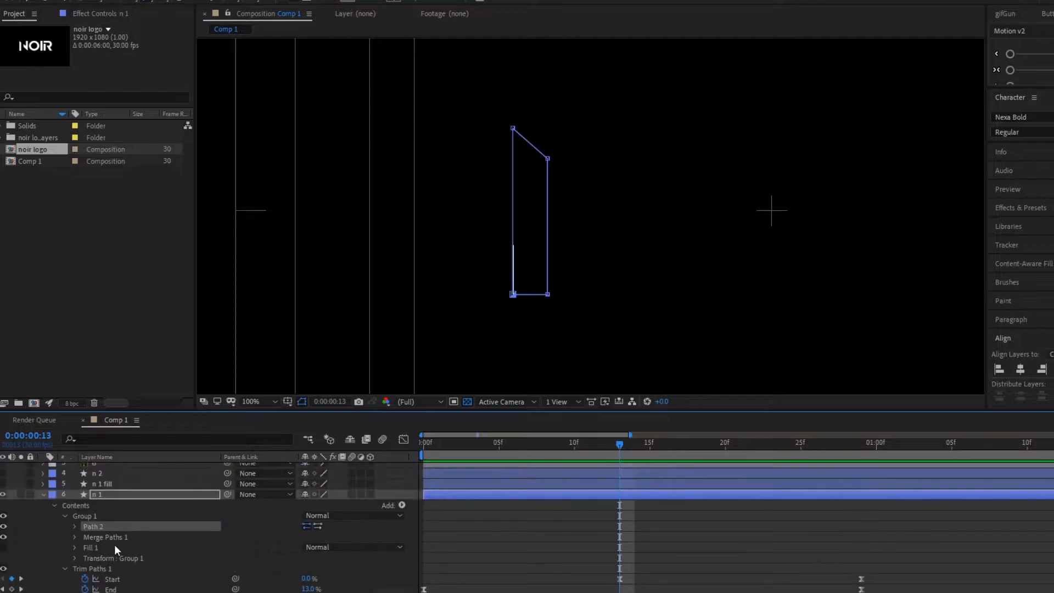
click(65, 516)
click(65, 527)
click(113, 515)
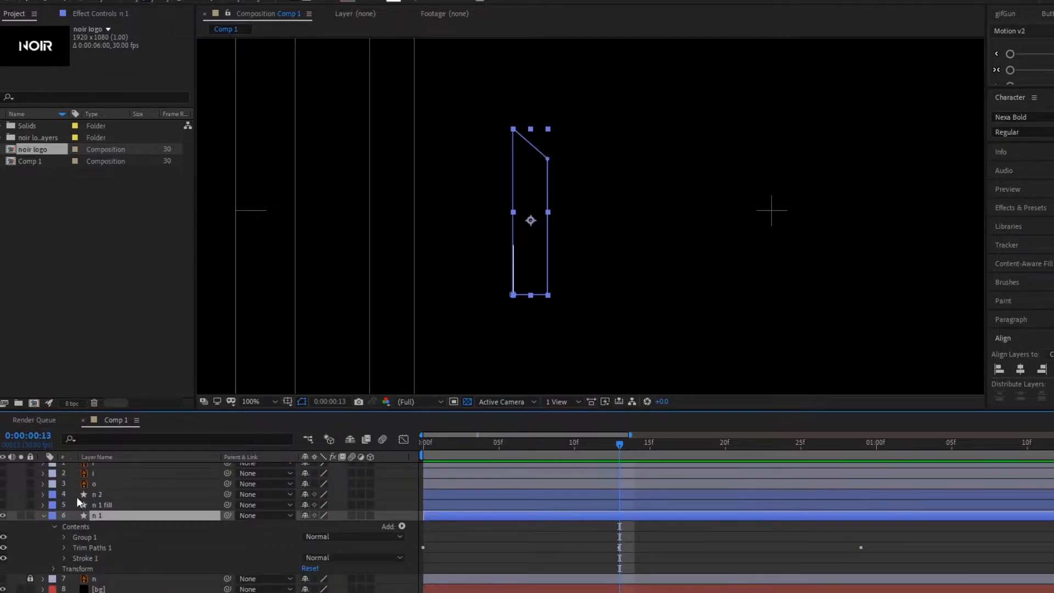
Add a Stroke Width keyframe to Stroke 1 of n 1 at 0:00:00:00
click(64, 558)
scroll(78, 557, down, 3)
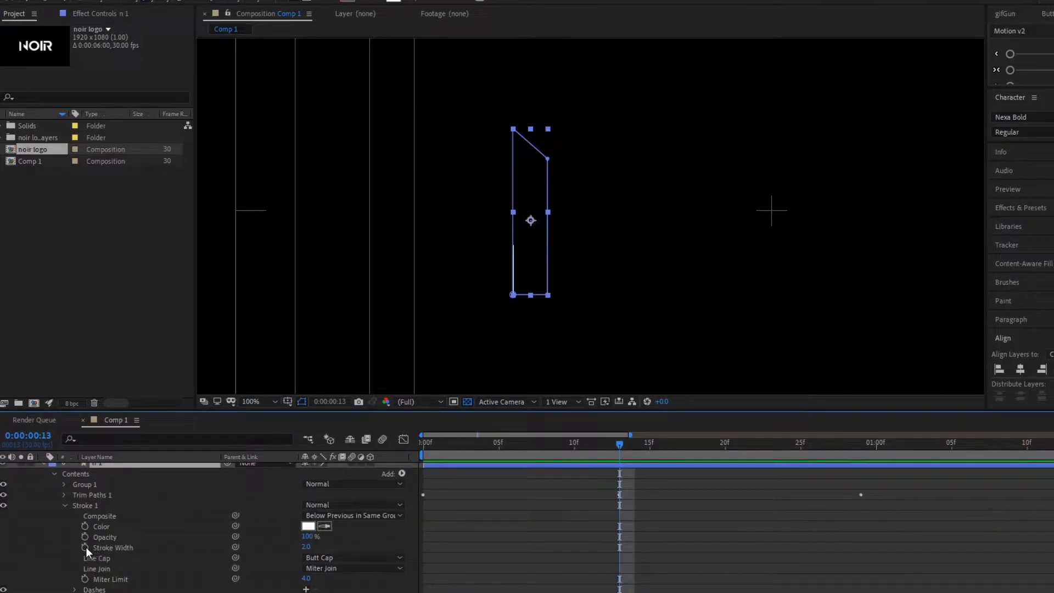
click(85, 547)
mouse_move(618, 550)
mouse_down()
mouse_move(446, 546)
mouse_move(420, 555)
mouse_up()
drag(439, 443, 397, 463)
Try a thick stroke on the first Stroke Width keyframe of n 1, up to 86, and preview it
drag(306, 547, 328, 545)
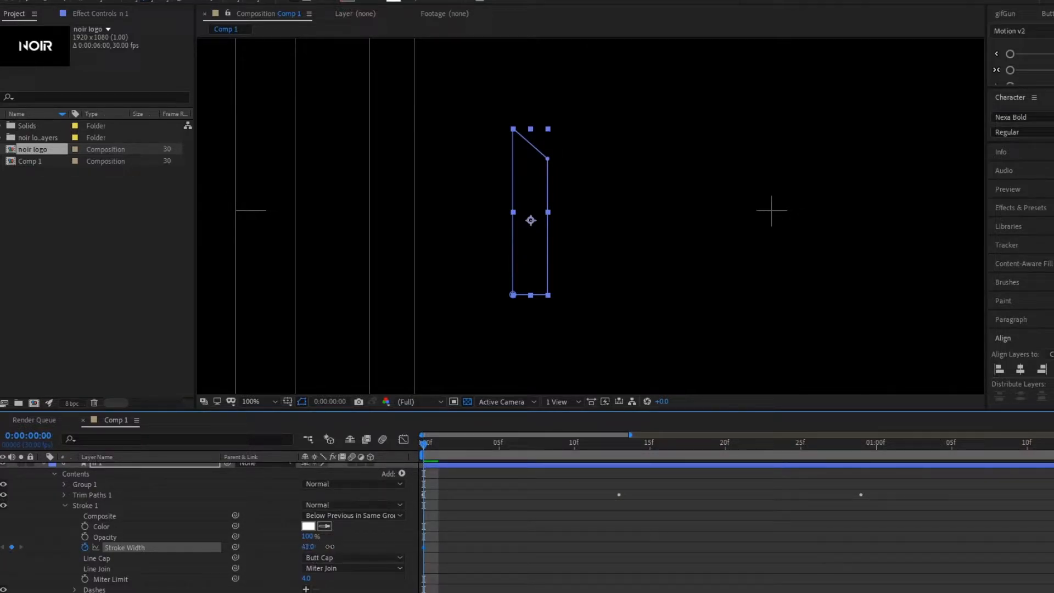
click(556, 565)
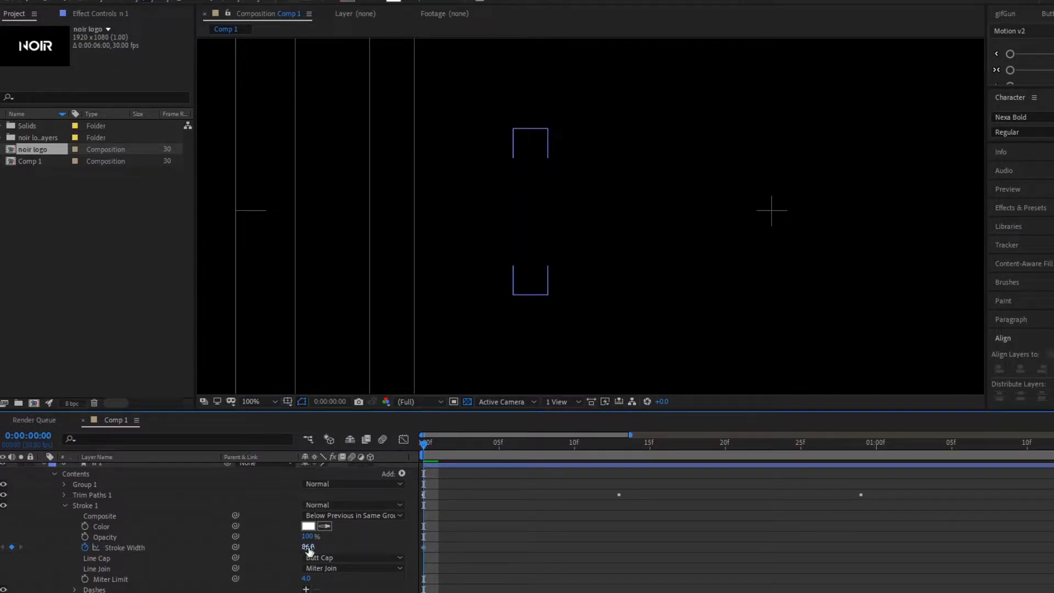
key(space)
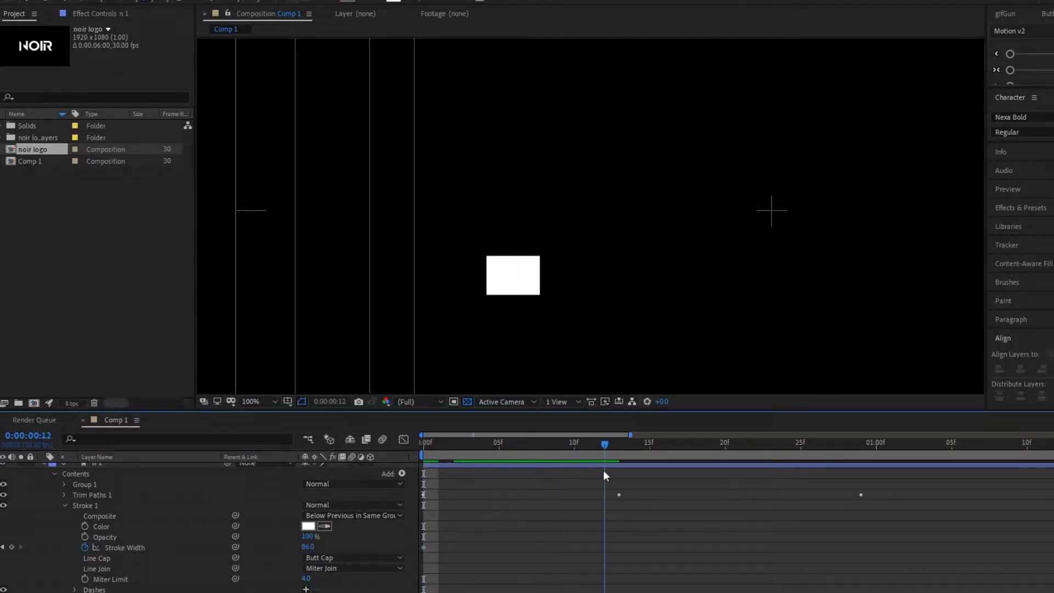
click(288, 547)
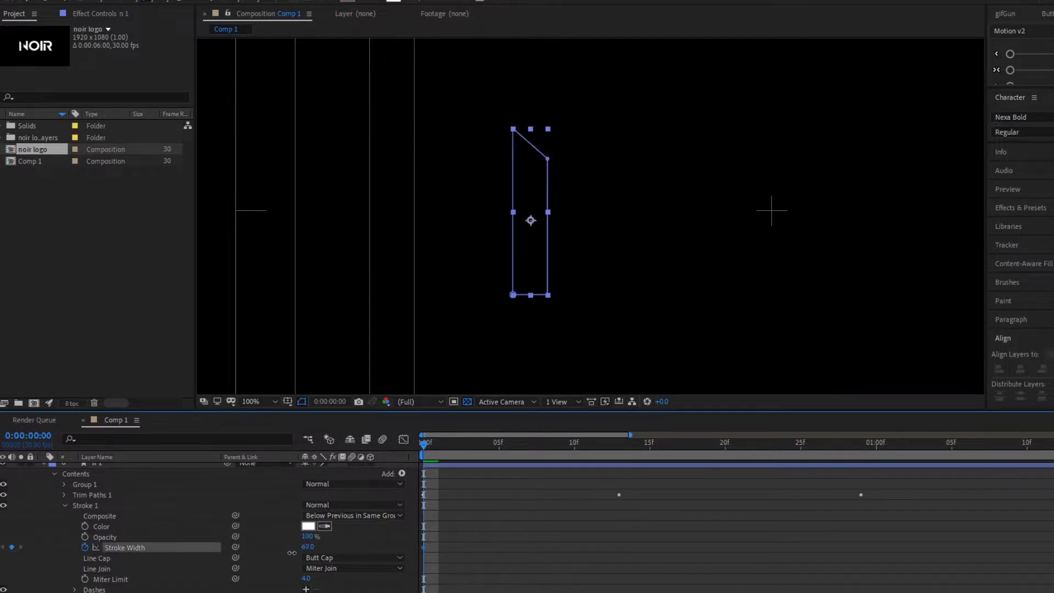
key(space)
key(space)
Set the first Stroke Width keyframe of n 1 to 19 and add a second keyframe of 5 at 0:00:00:07
drag(309, 547, 296, 554)
mouse_move(433, 447)
mouse_down()
mouse_move(618, 482)
mouse_move(529, 476)
mouse_up()
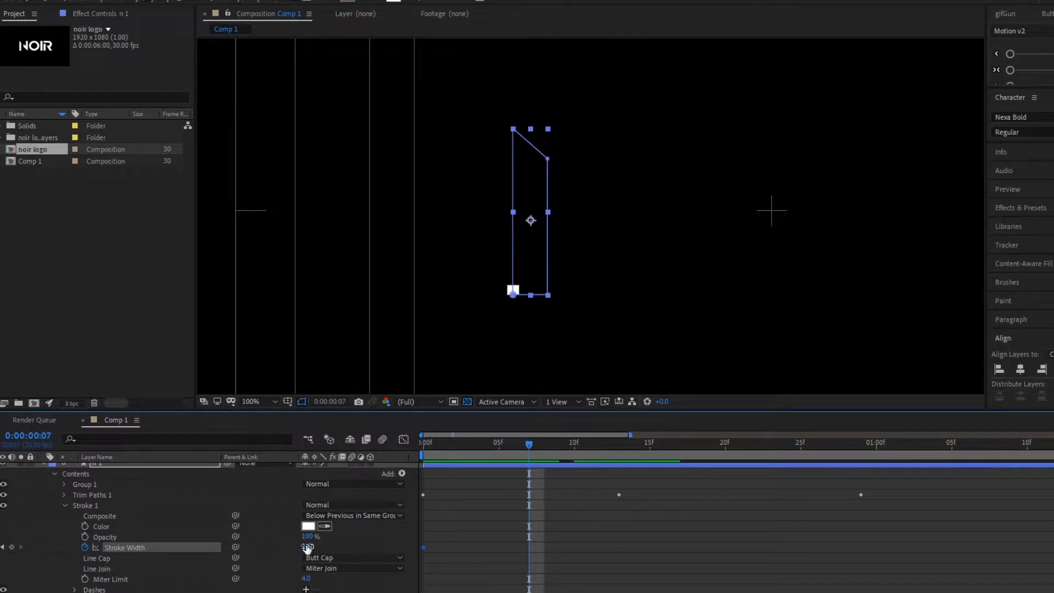
drag(307, 547, 296, 549)
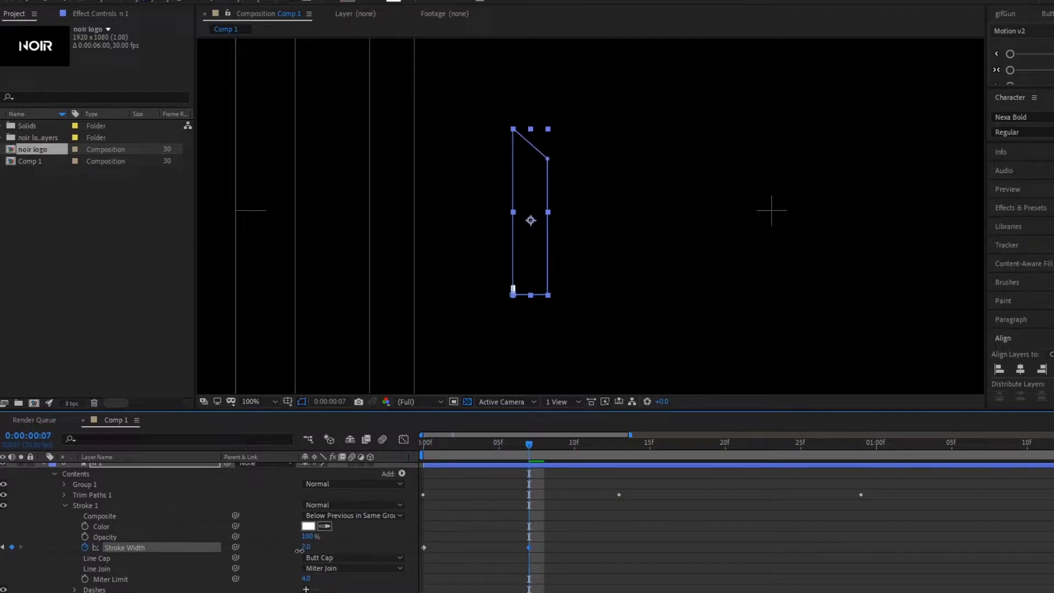
click(657, 542)
Move the second Stroke Width keyframe to 0:00:00:20 and play back the narrowing stroke
drag(528, 547, 724, 547)
key(space)
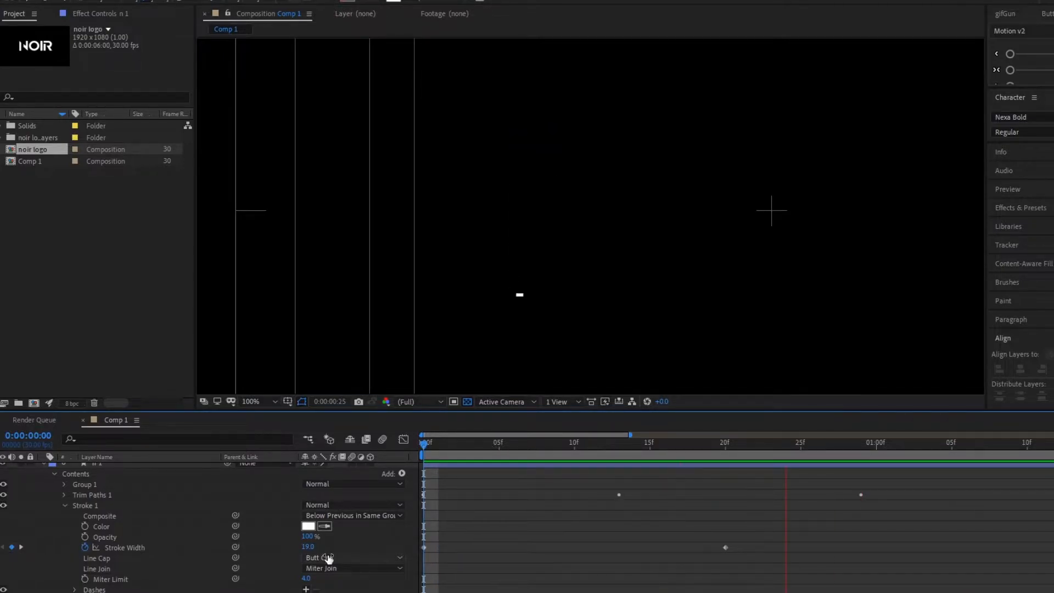
key(space)
Select both Stroke Width keyframes of n 1 in the Graph Editor and apply Easy Ease to them
key(minus)
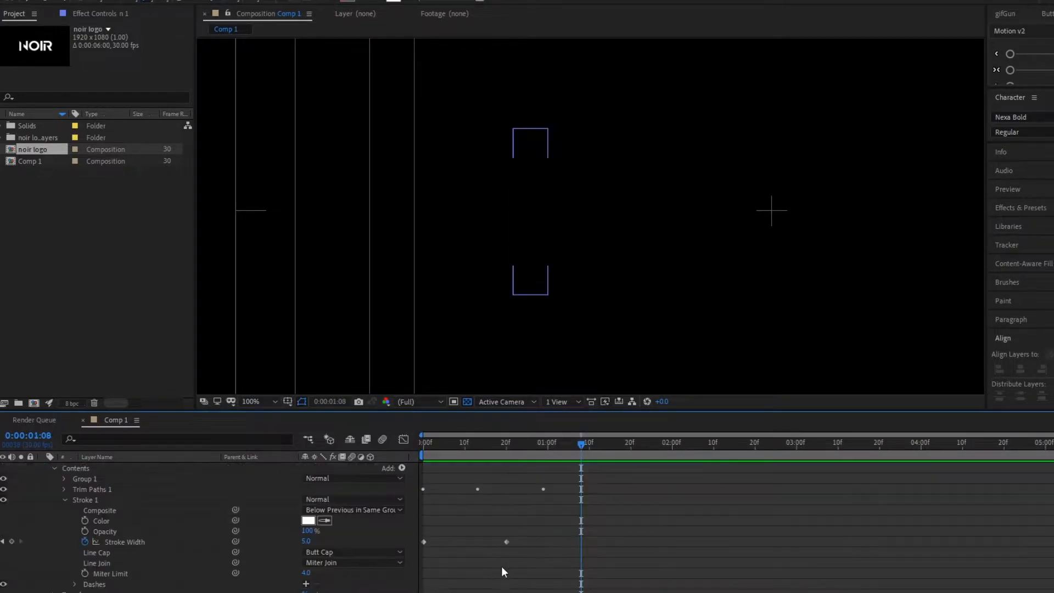
click(506, 542)
drag(391, 538, 393, 542)
key(shift+F3)
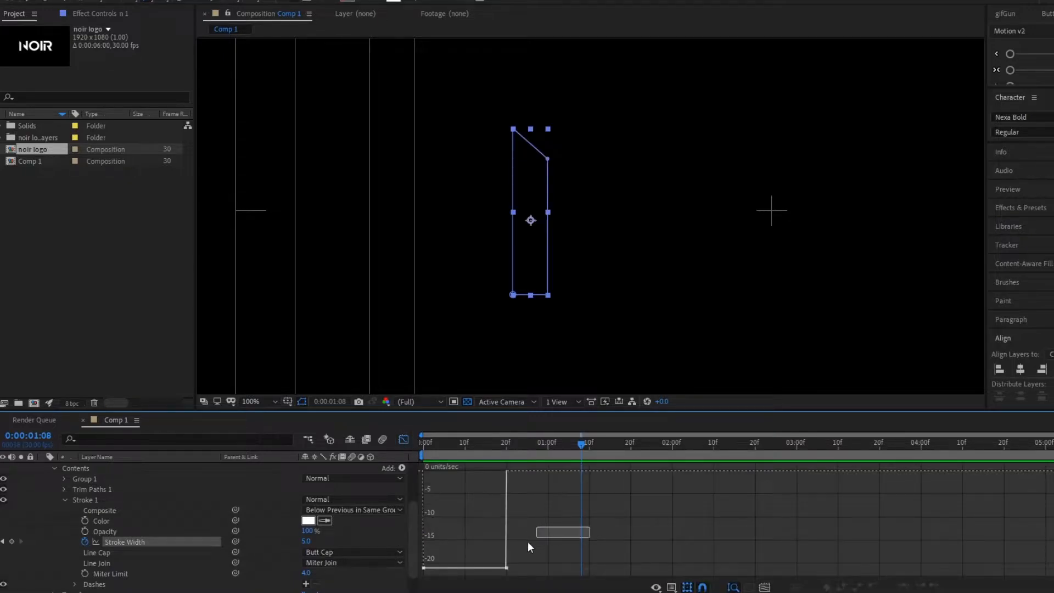
right_click(508, 564)
mouse_move(536, 555)
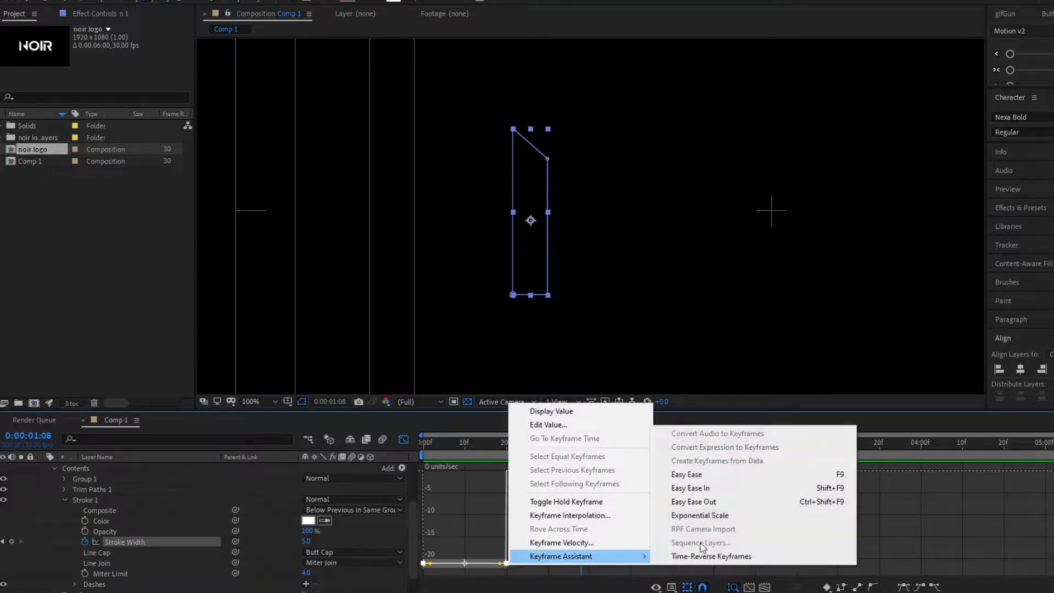
click(707, 470)
drag(544, 546, 420, 465)
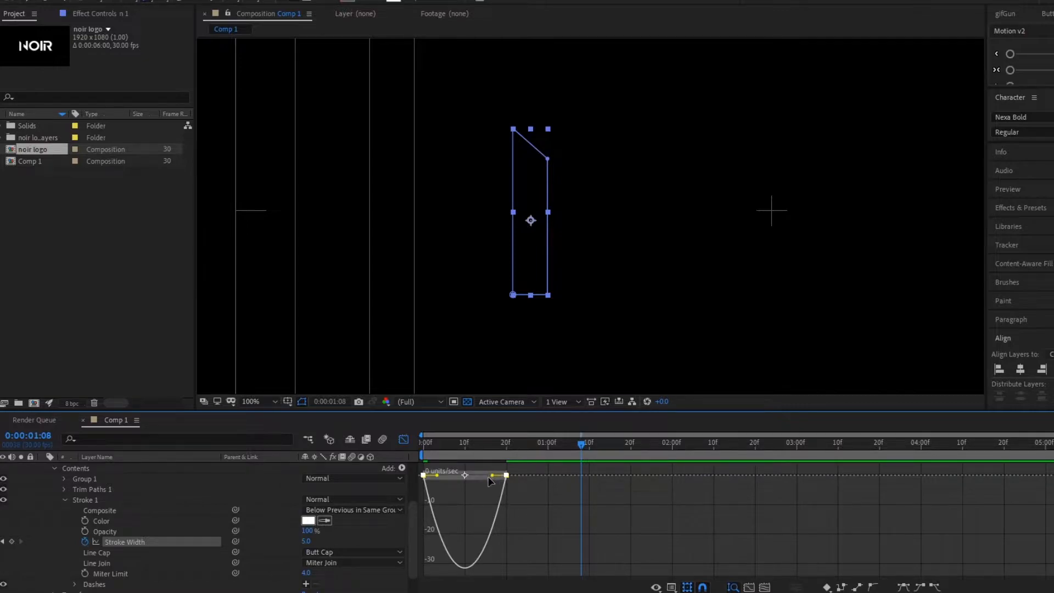
Close the Graph Editor and preview the eased stroke width animation from the start
key(Home)
click(403, 439)
key(space)
click(778, 561)
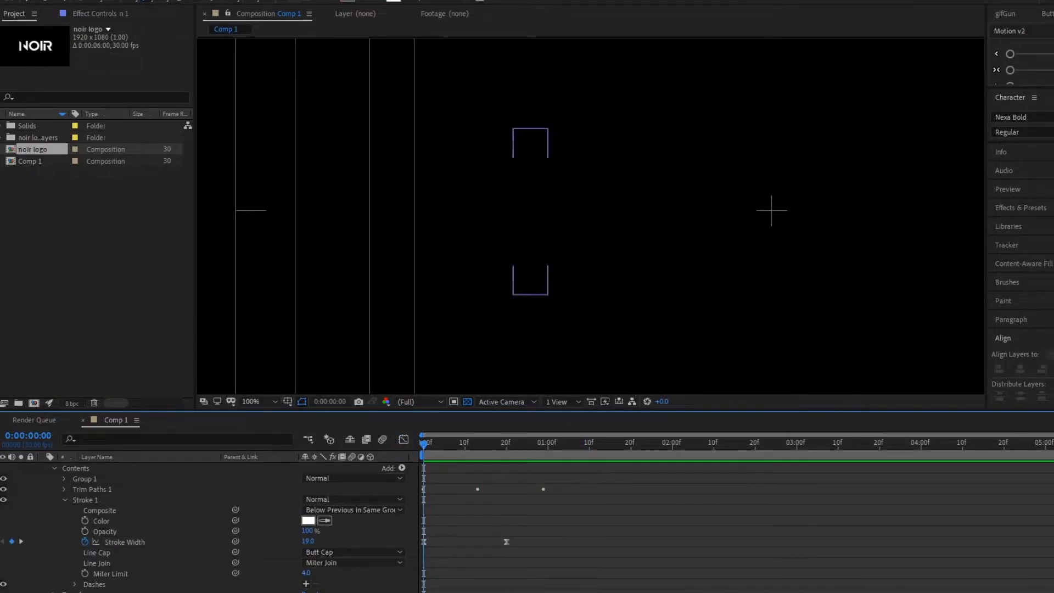
key(space)
Collapse the n 1 layer's properties and replay its outline animation
scroll(80, 500, up, 3)
click(100, 522)
click(42, 520)
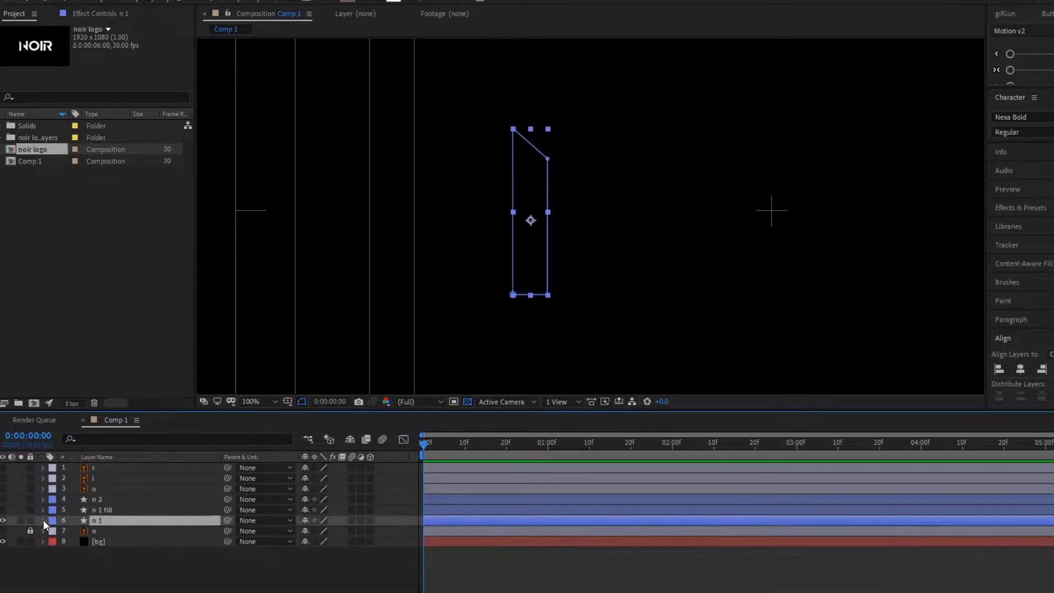
key(space)
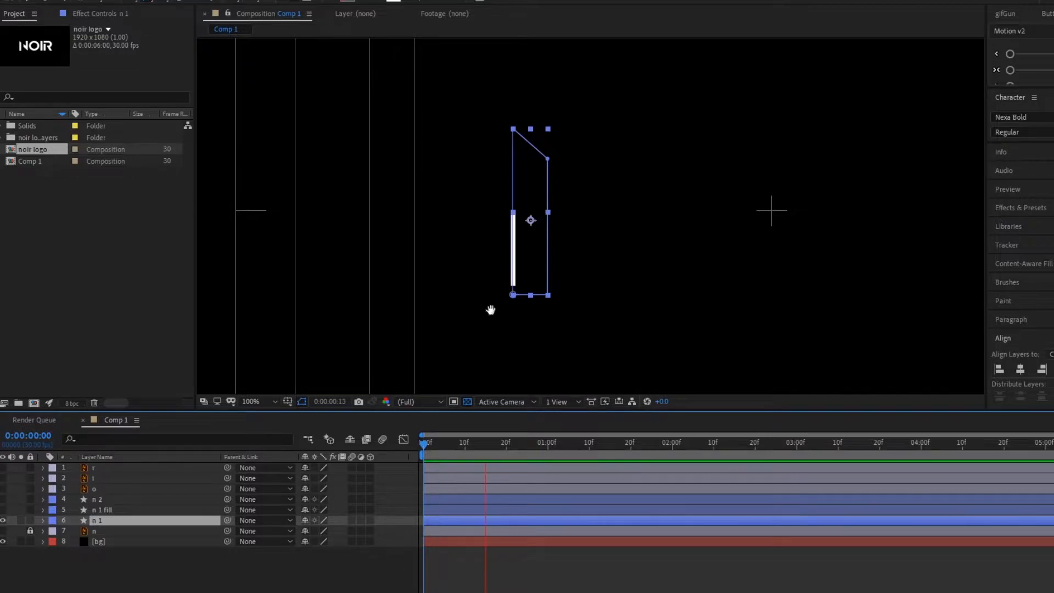
key(space)
key(space)
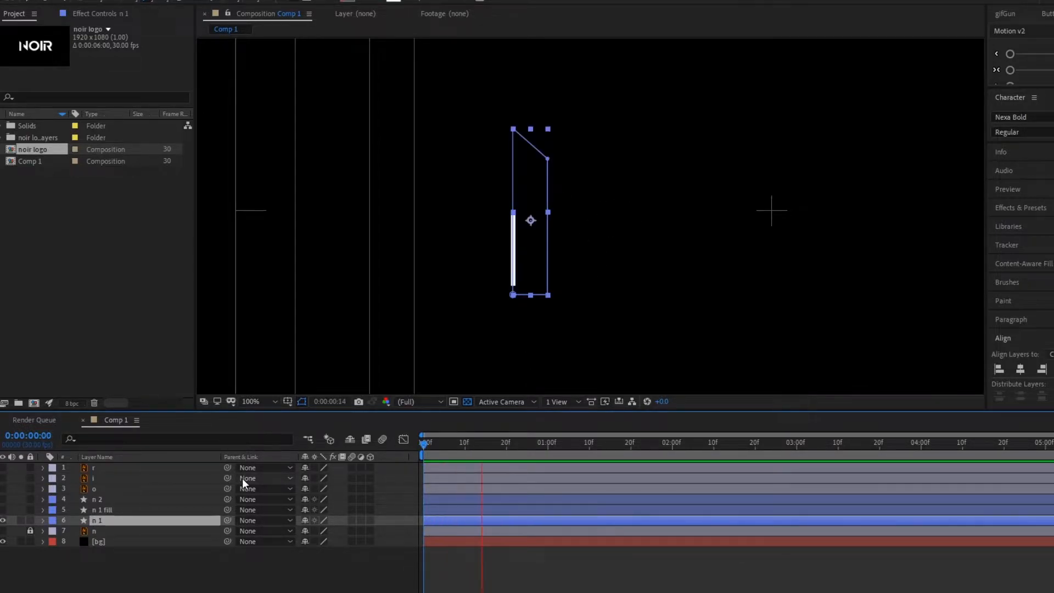
key(space)
Play the n 1 animation to its end and trim the layer's out point at 0:00:00:29
click(113, 535)
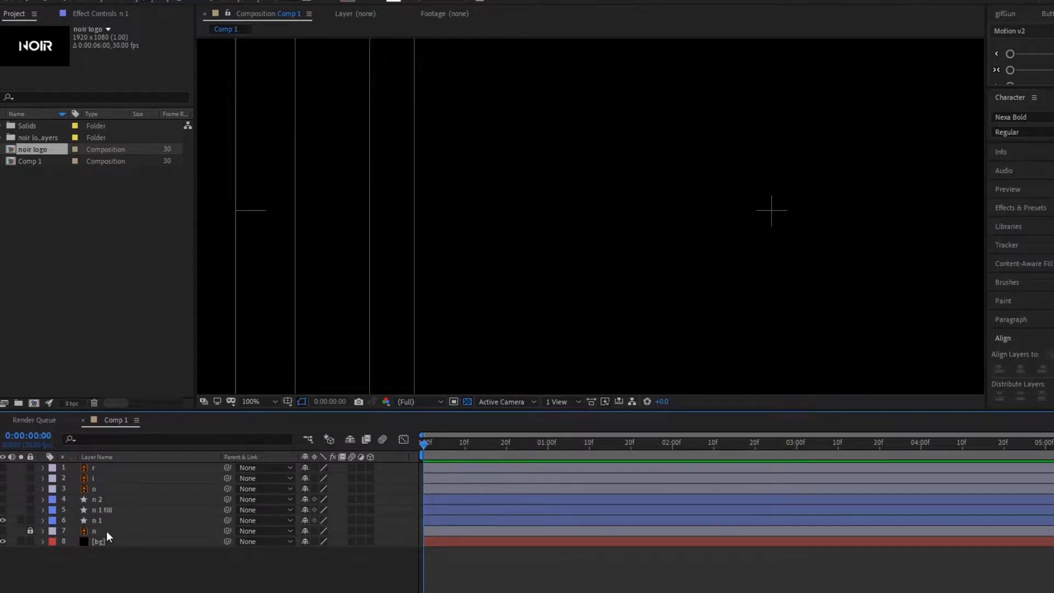
click(122, 510)
click(102, 520)
key(space)
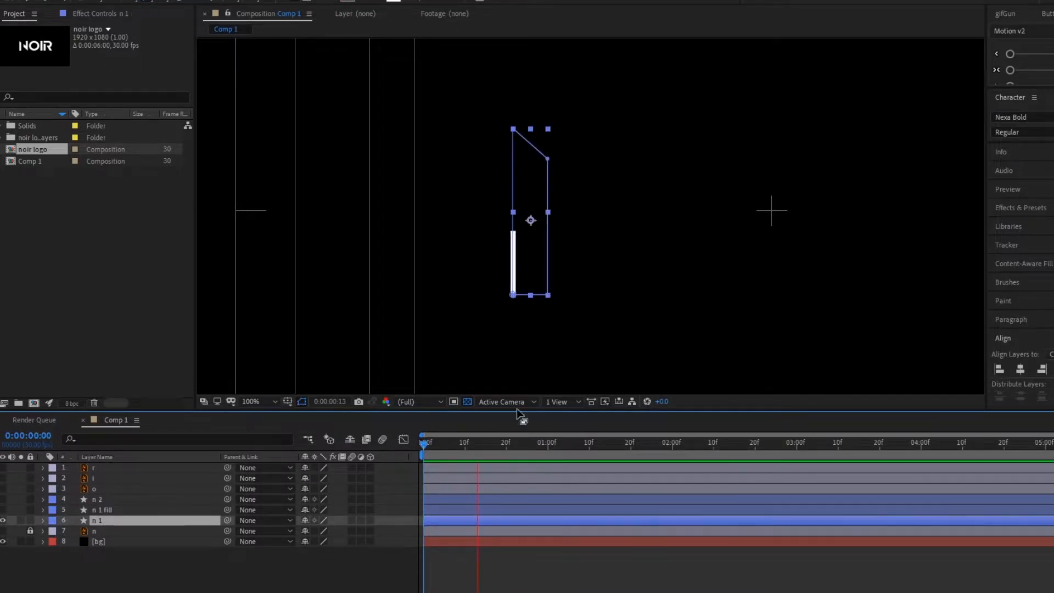
key(space)
key(space)
key(space)
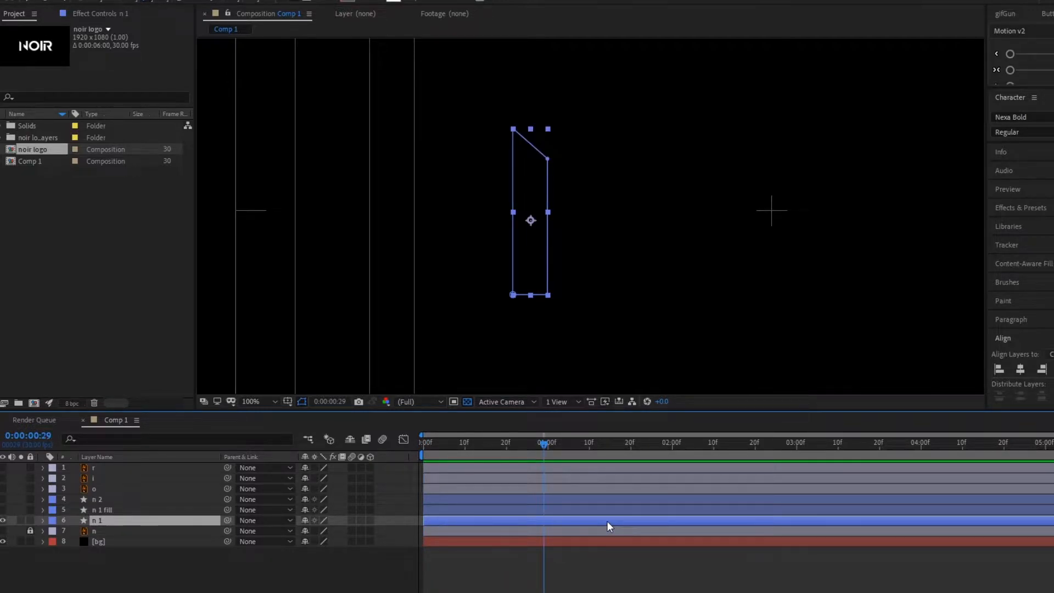
key(alt+])
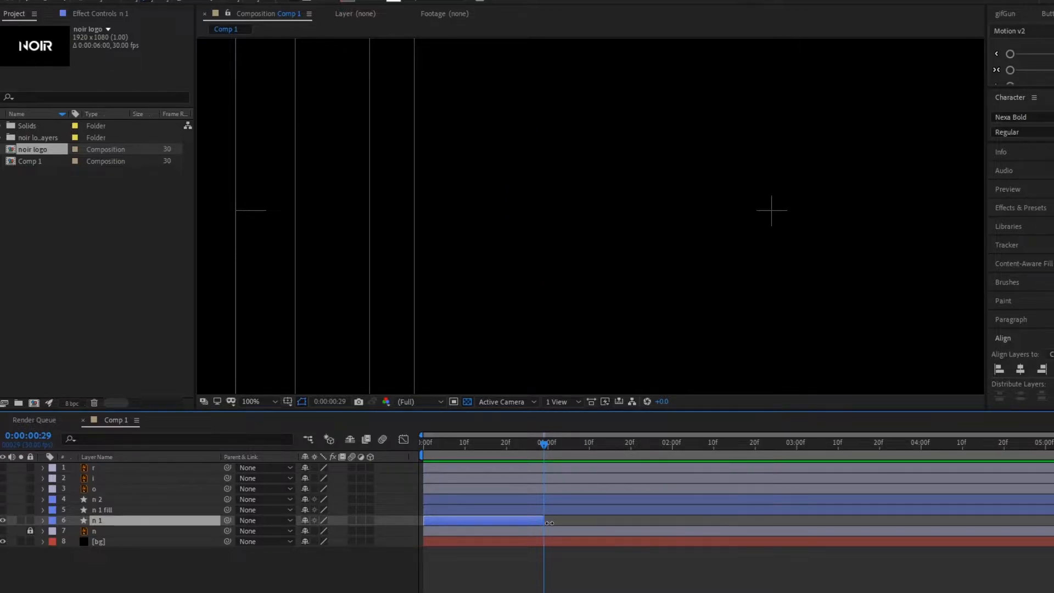
Play the trimmed n 1 layer several times to review the complete outline animation
click(604, 565)
key(space)
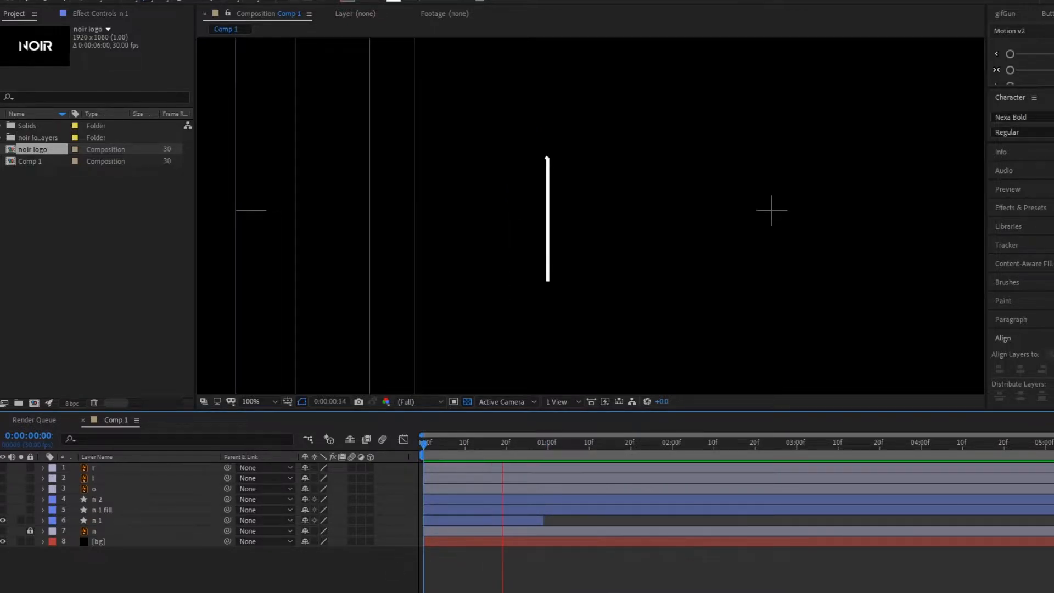
click(506, 522)
key(space)
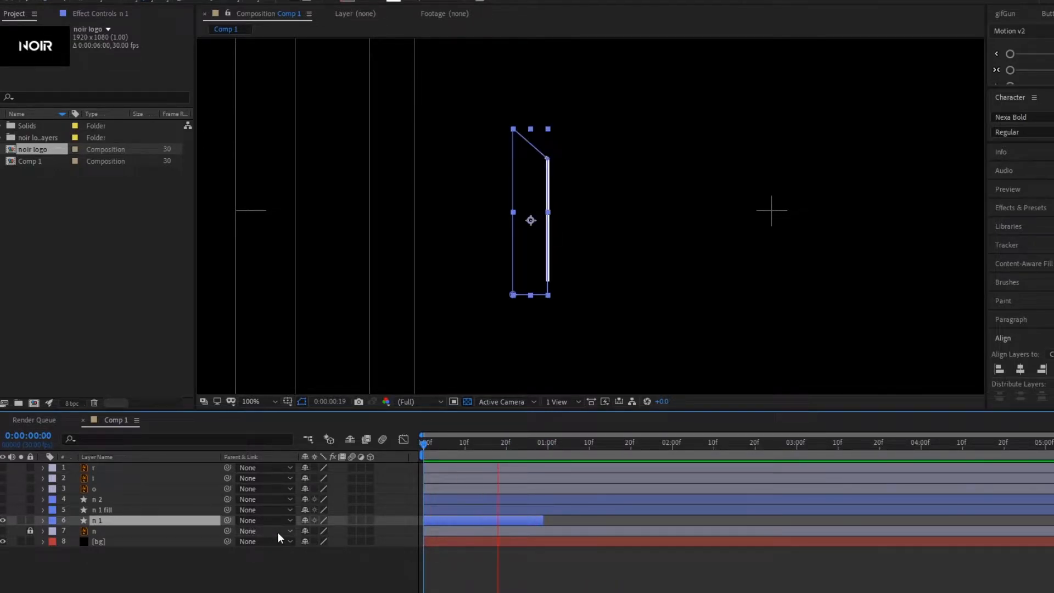
click(538, 584)
drag(510, 444, 423, 444)
key(space)
key(space)
Make the n 1 fill layer visible and add a keyframe for its Path, placed at about 0:00:02:24
click(132, 511)
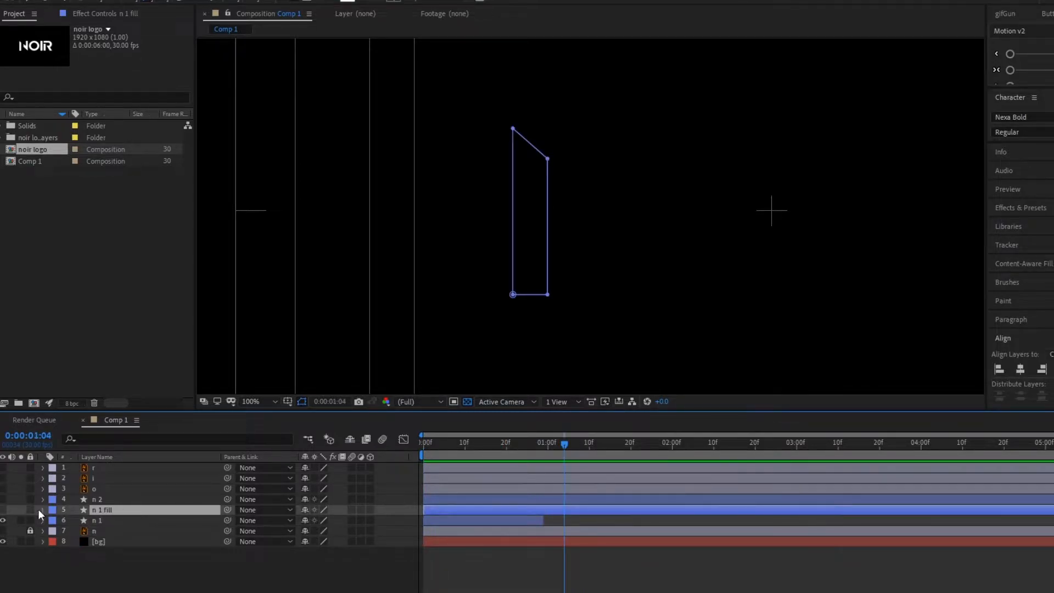
click(3, 510)
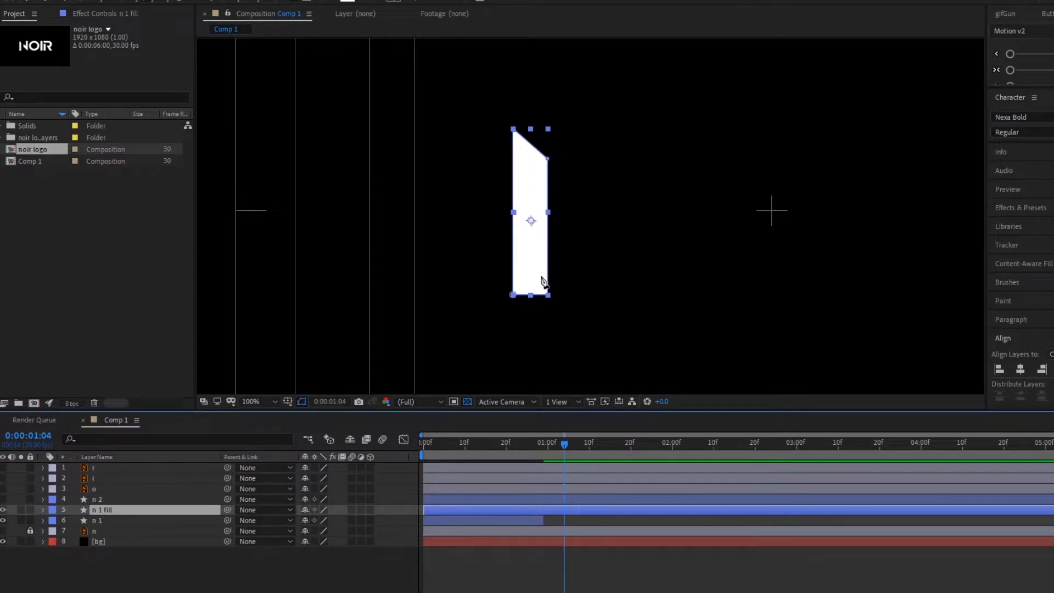
click(548, 442)
key(u)
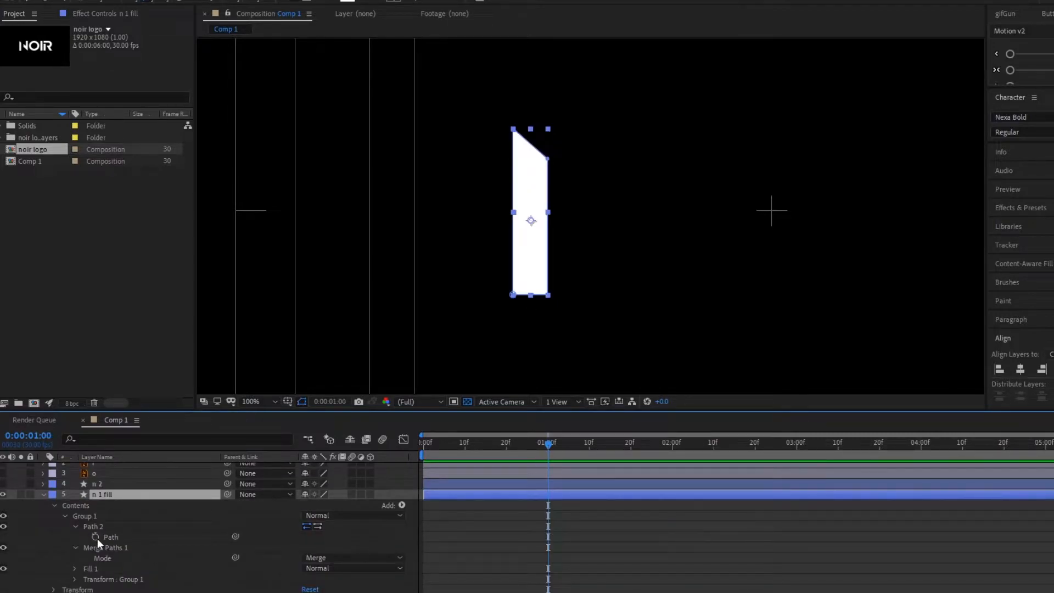
click(96, 537)
click(618, 541)
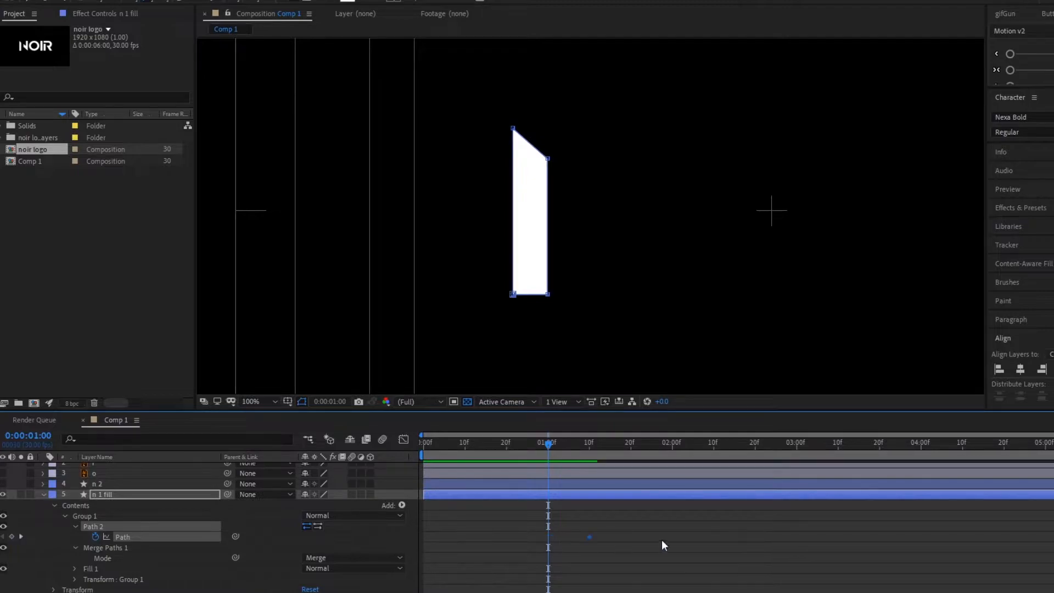
Compare the n 1 outline with the fill by toggling n 1's visibility and scrubbing to 0:00:00:19
key(Home)
scroll(21, 534, down, 3)
click(2, 568)
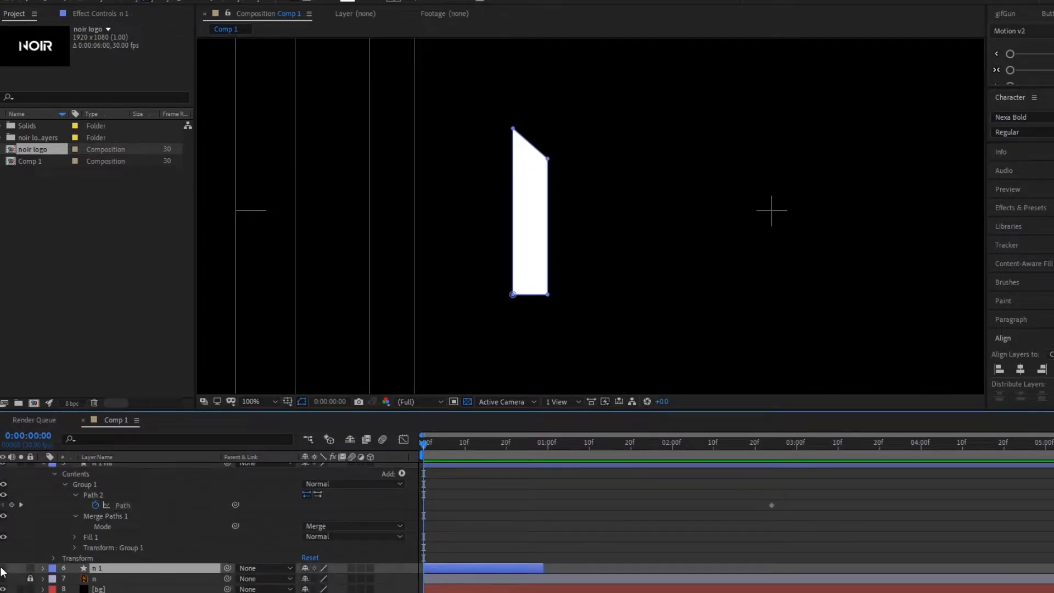
drag(423, 453, 502, 469)
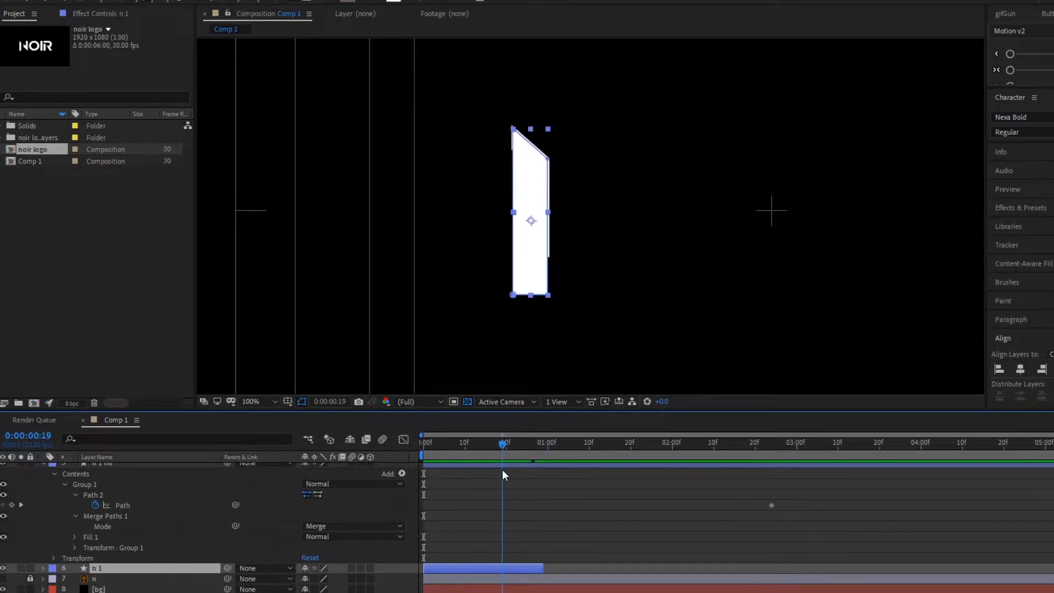
Move the n 1 fill's Path keyframe to 0:00:01:01 and add another Path keyframe at 0:00:00:15
drag(771, 505, 552, 519)
drag(519, 450, 481, 446)
scroll(534, 522, up, 3)
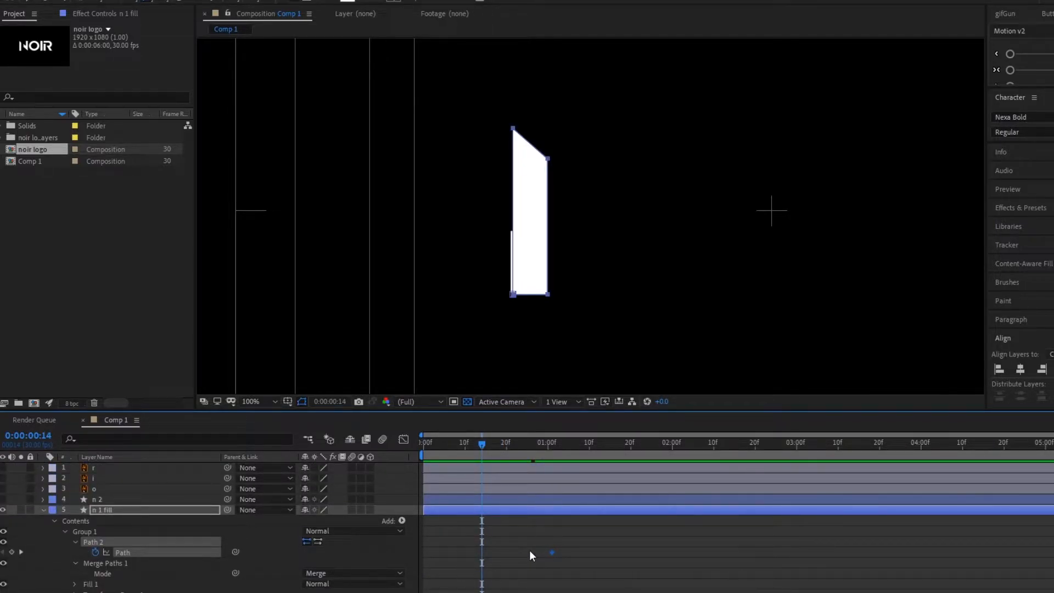
scroll(529, 550, down, 3)
click(550, 450)
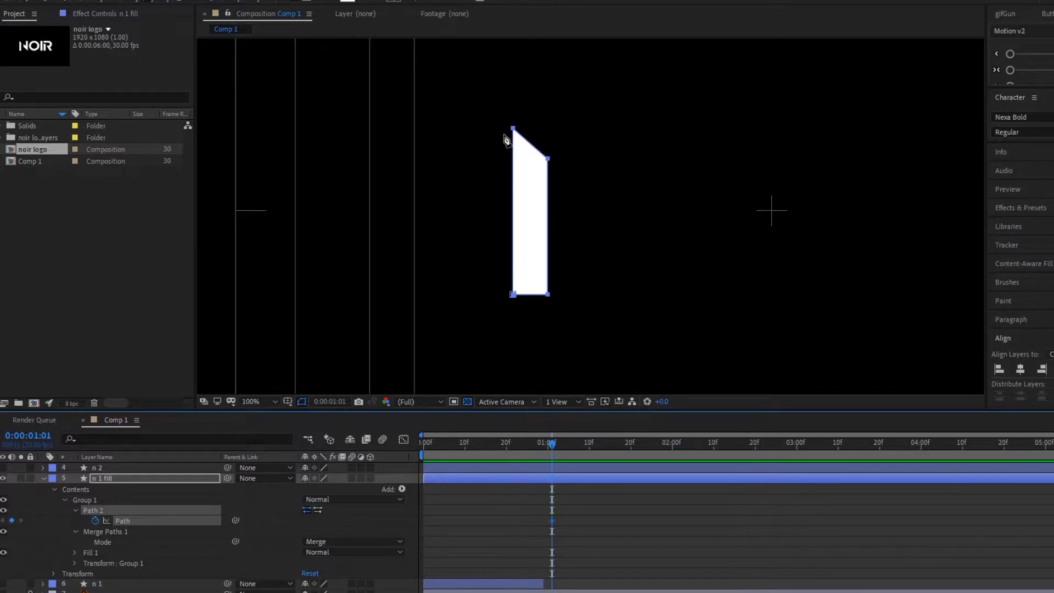
drag(548, 450, 485, 453)
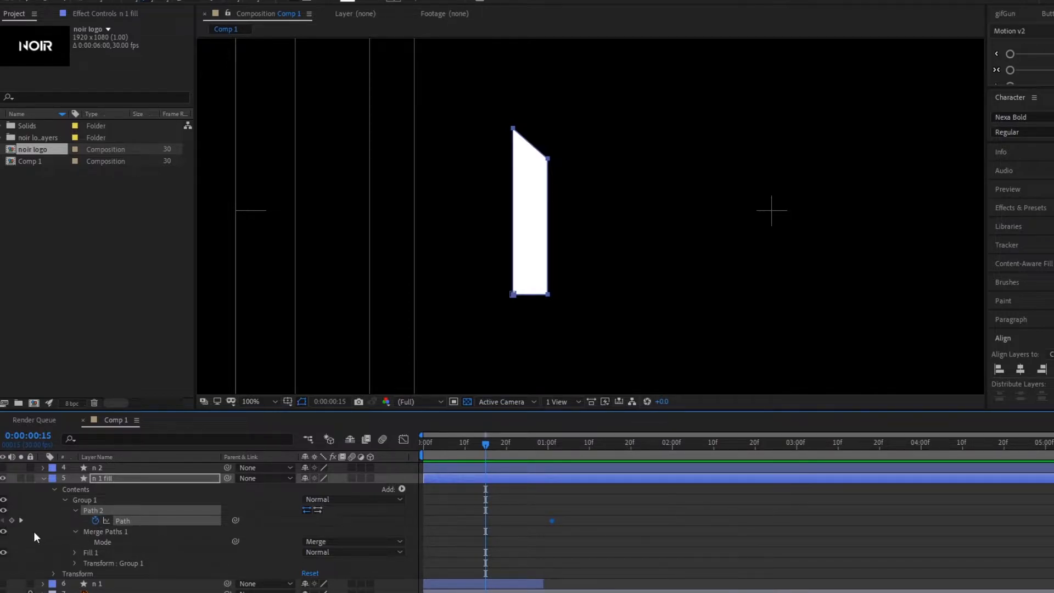
click(12, 520)
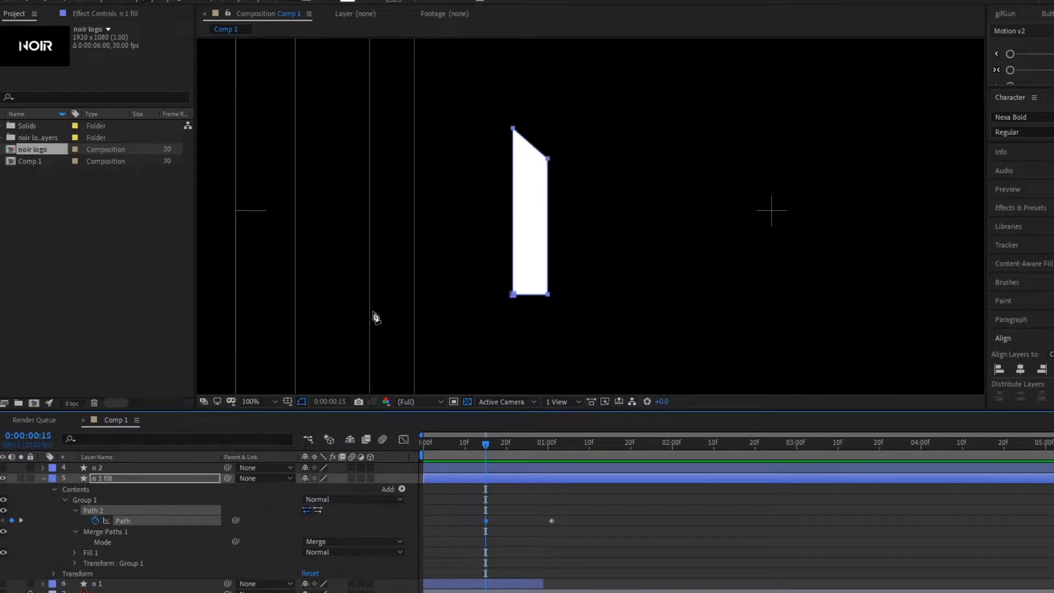
At 0:00:00:15, move the n 1 fill path's upper-right point down onto its lower-right corner
drag(601, 102, 472, 175)
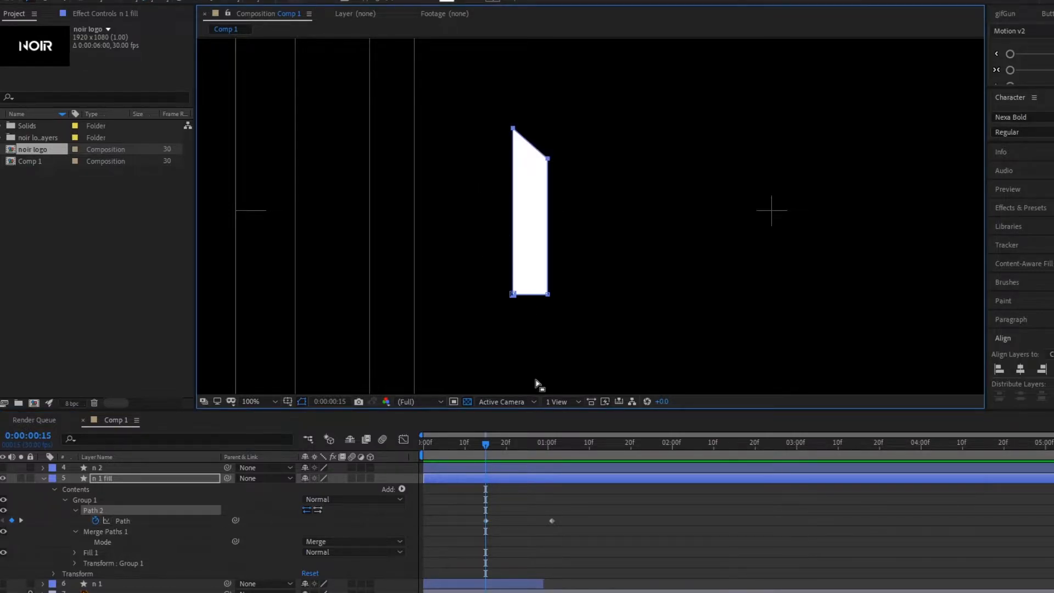
drag(548, 160, 518, 239)
scroll(550, 299, up, 4)
scroll(517, 239, up, 2)
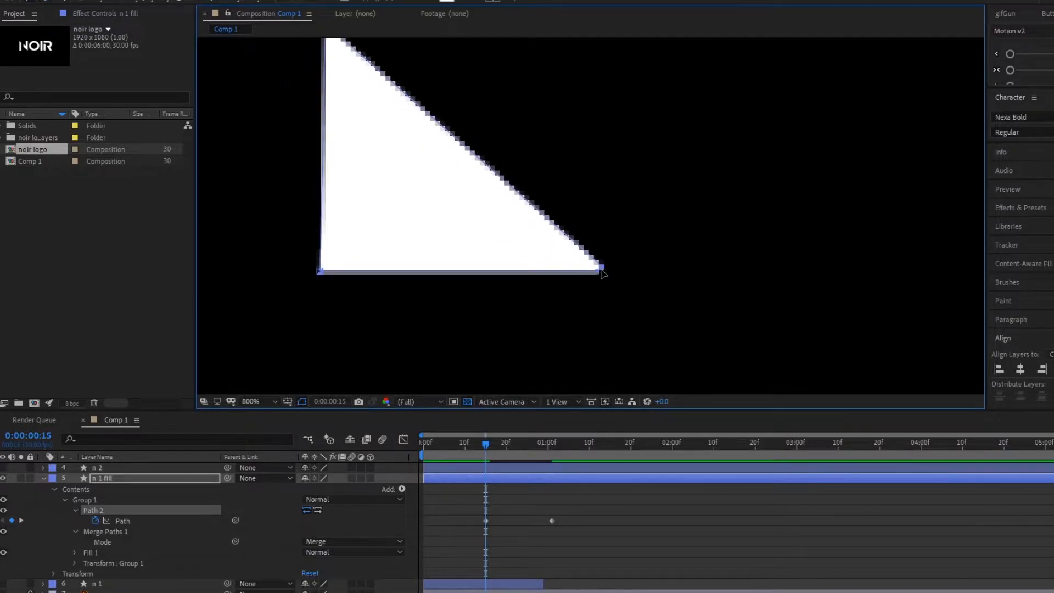
Move the fill path's upper-left point onto the lower-left corner so the shape collapses to a flat line
drag(469, 202, 533, 244)
drag(430, 69, 324, 109)
drag(385, 74, 392, 132)
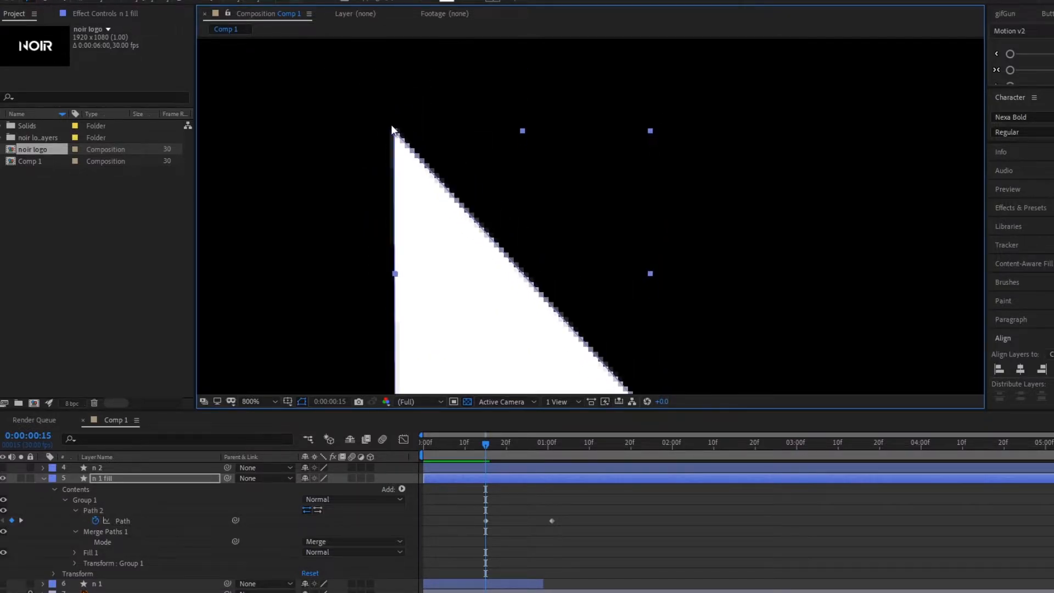
key(ctrl+z)
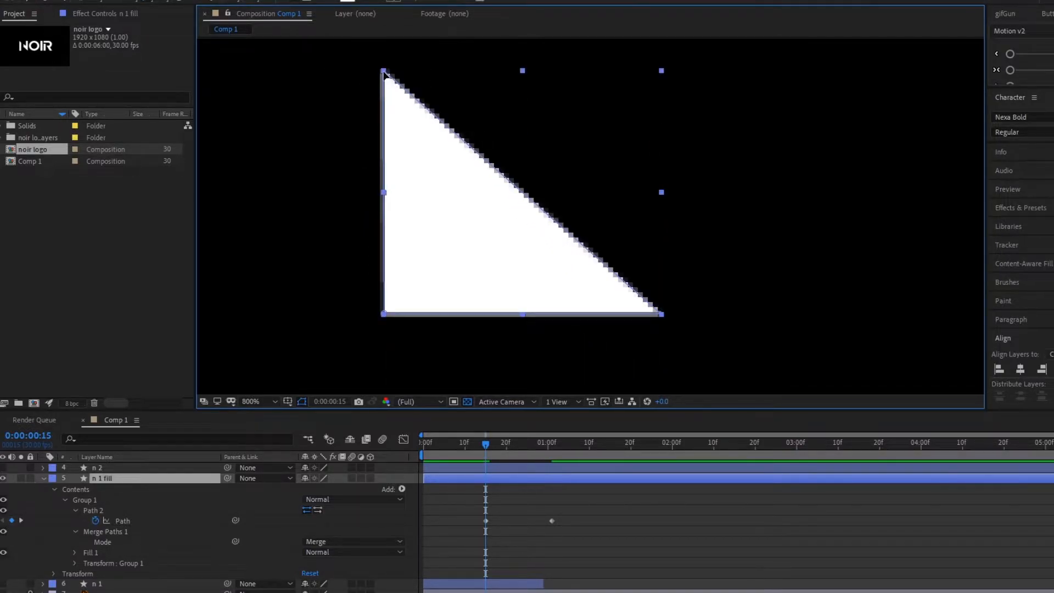
click(384, 72)
drag(414, 62, 382, 315)
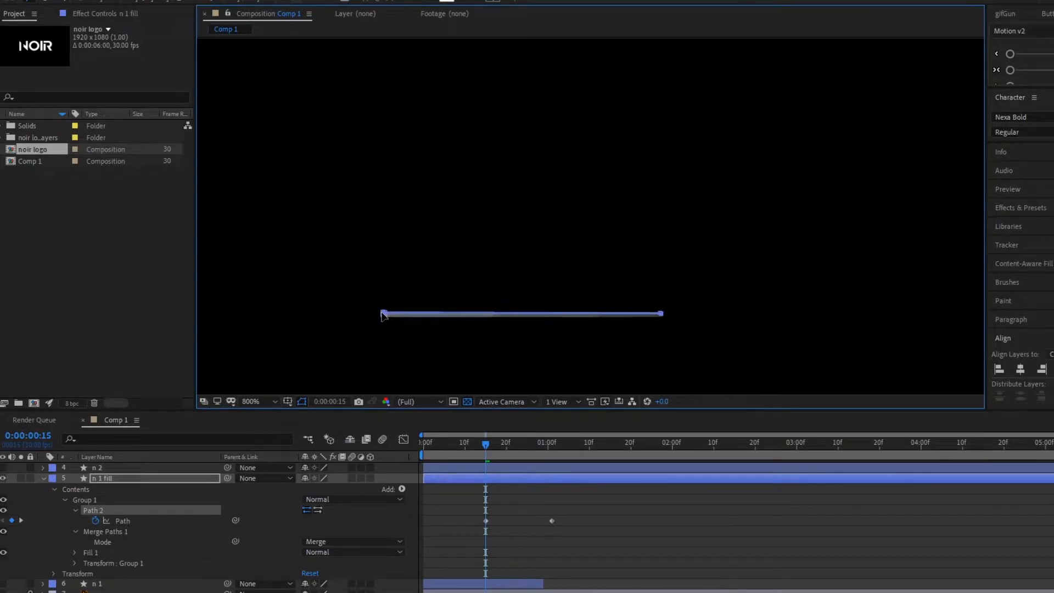
Play the n 1 fill animation from the start to review how the path grows
key(comma)
key(comma)
drag(496, 451, 505, 444)
scroll(571, 177, up, 2)
key(comma)
key(space)
key(space)
key(comma)
key(comma)
click(428, 456)
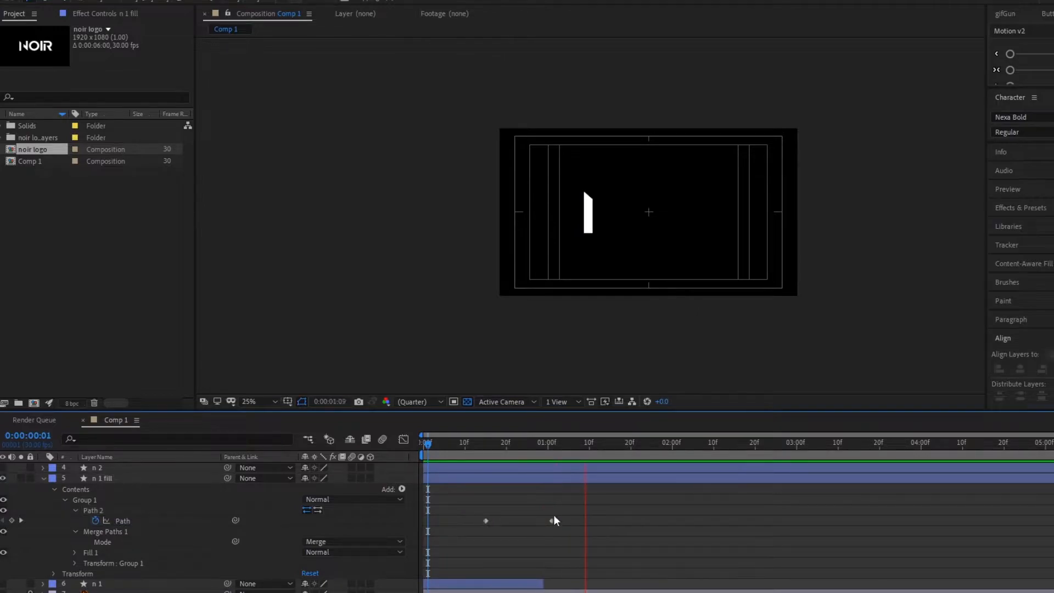
Apply Easy Ease to both Path keyframes of the n 1 fill layer
drag(555, 493, 467, 562)
key(period)
key(period)
key(period)
key(period)
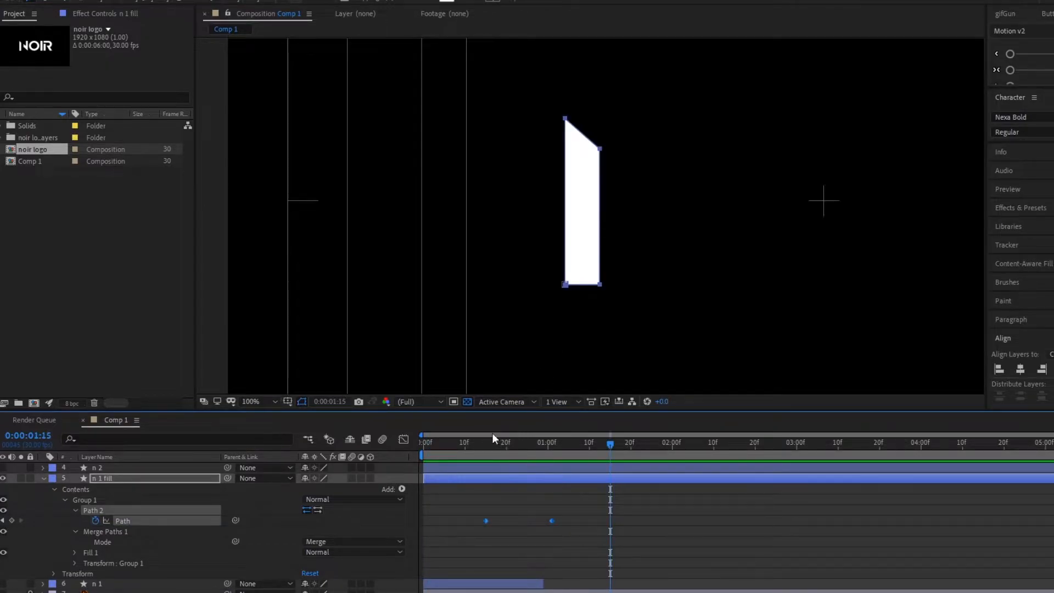
key(F9)
right_click(551, 516)
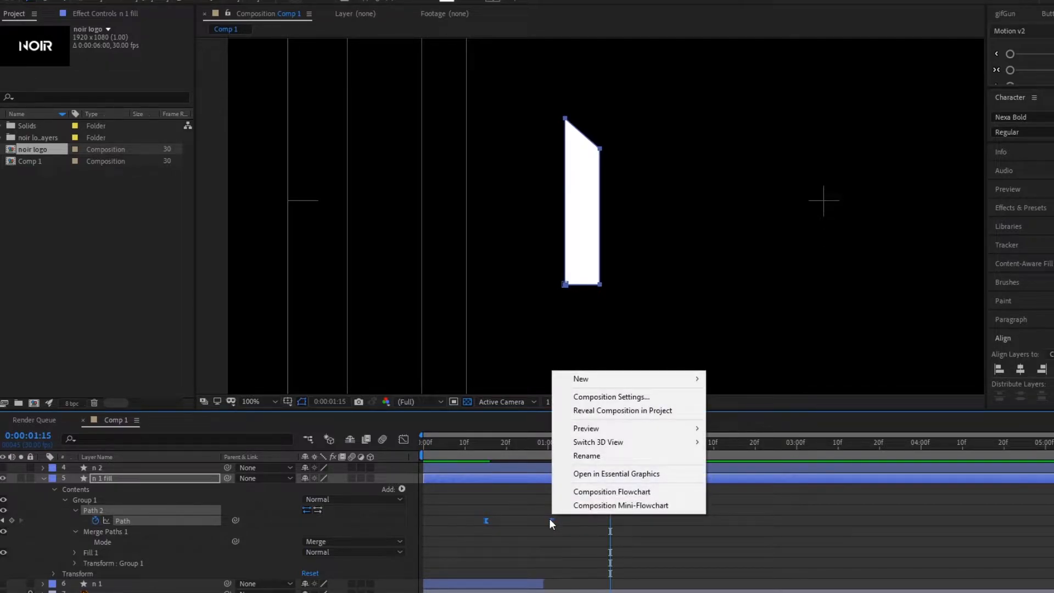
click(517, 522)
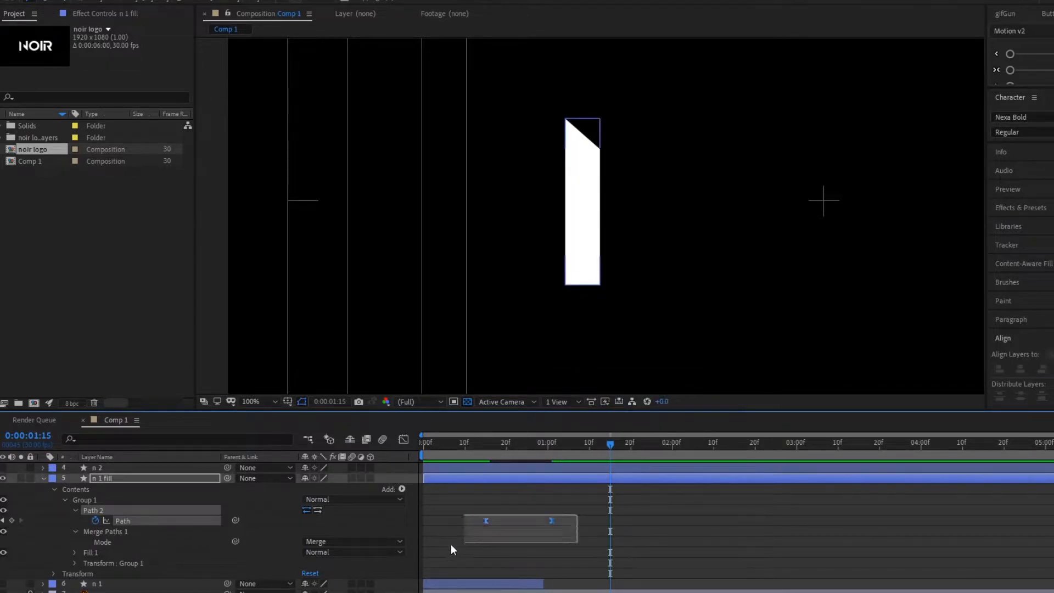
Reshape the Path speed graph by extending the last keyframe's ease handle far toward the first keyframe
click(404, 438)
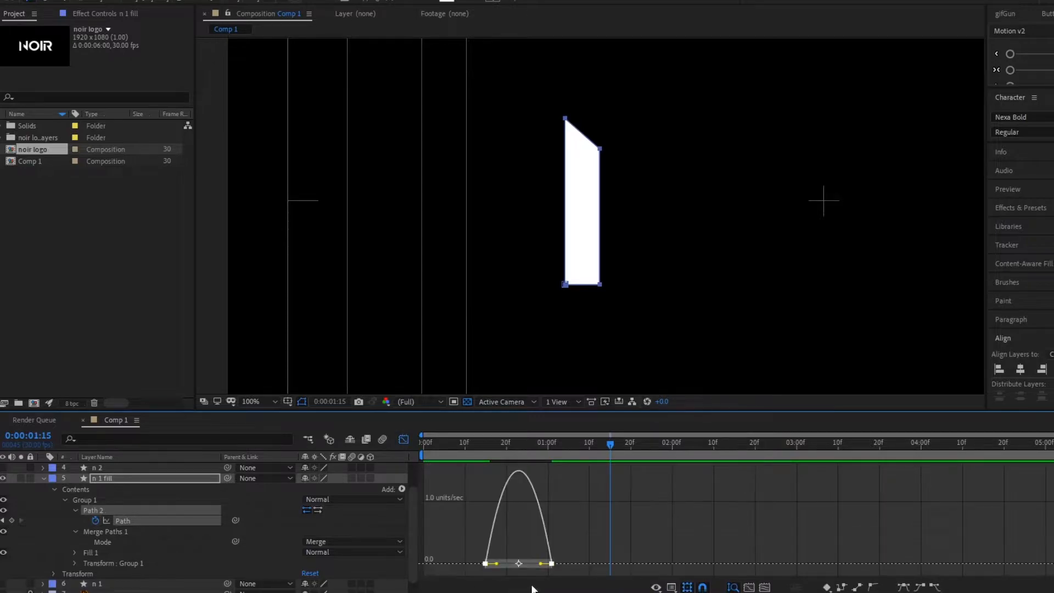
key(equal)
click(508, 453)
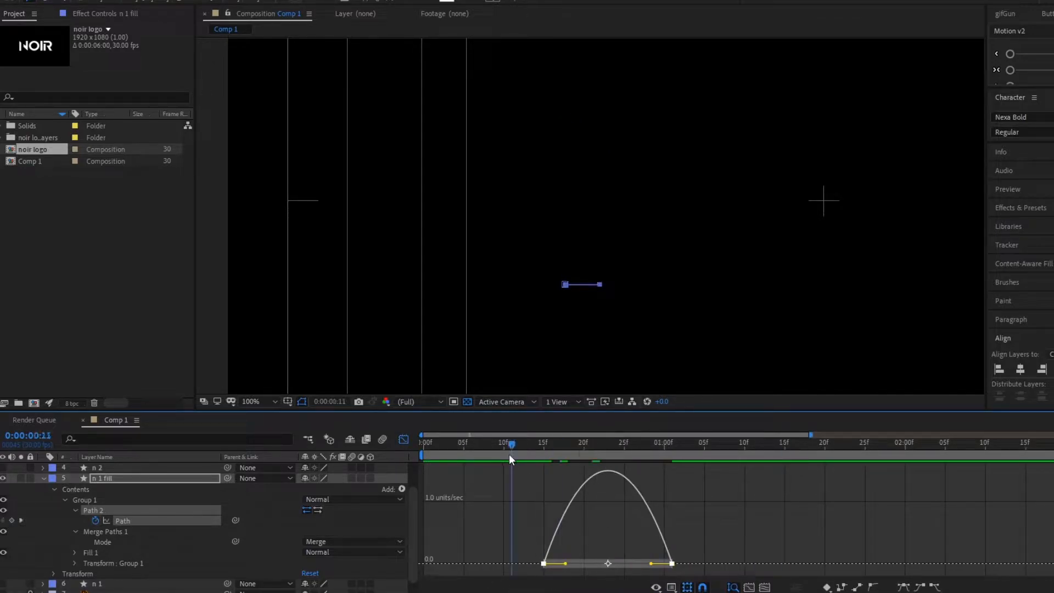
drag(651, 563, 578, 563)
click(404, 439)
Preview the eased fill and move its last Path keyframe to 0:00:00:25
key(Home)
key(space)
key(space)
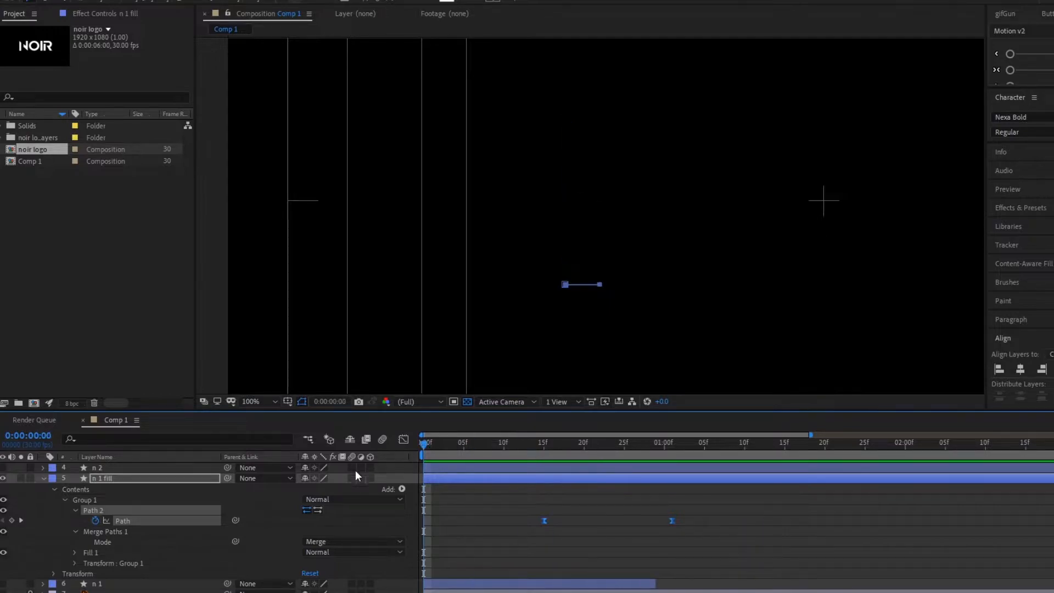
key(space)
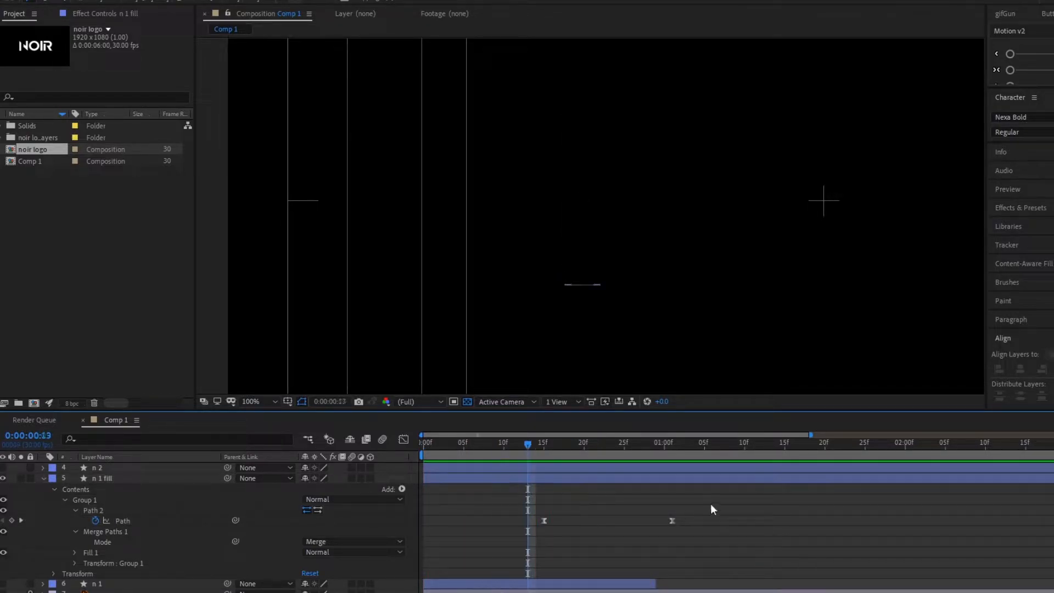
drag(671, 520, 623, 520)
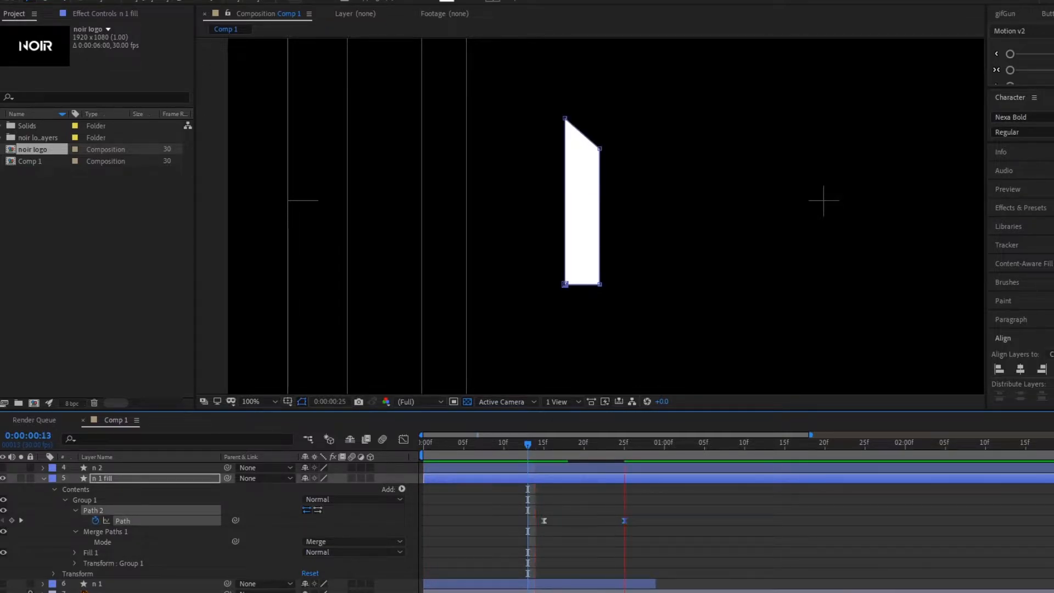
key(space)
key(shift+F3)
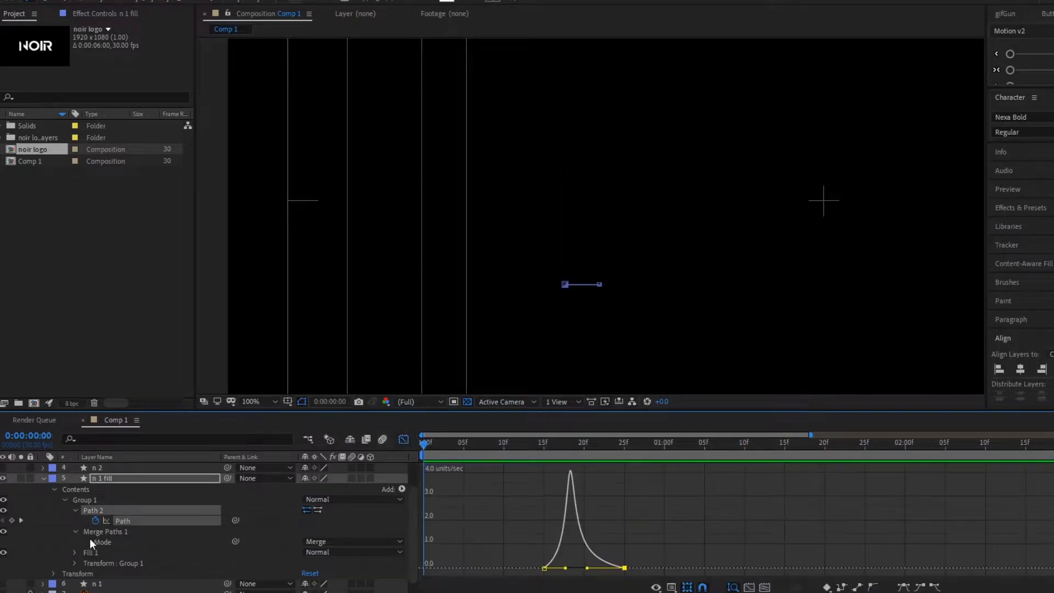
Collapse the n 1 fill layer's properties and make the n 1 outline layer visible
click(43, 478)
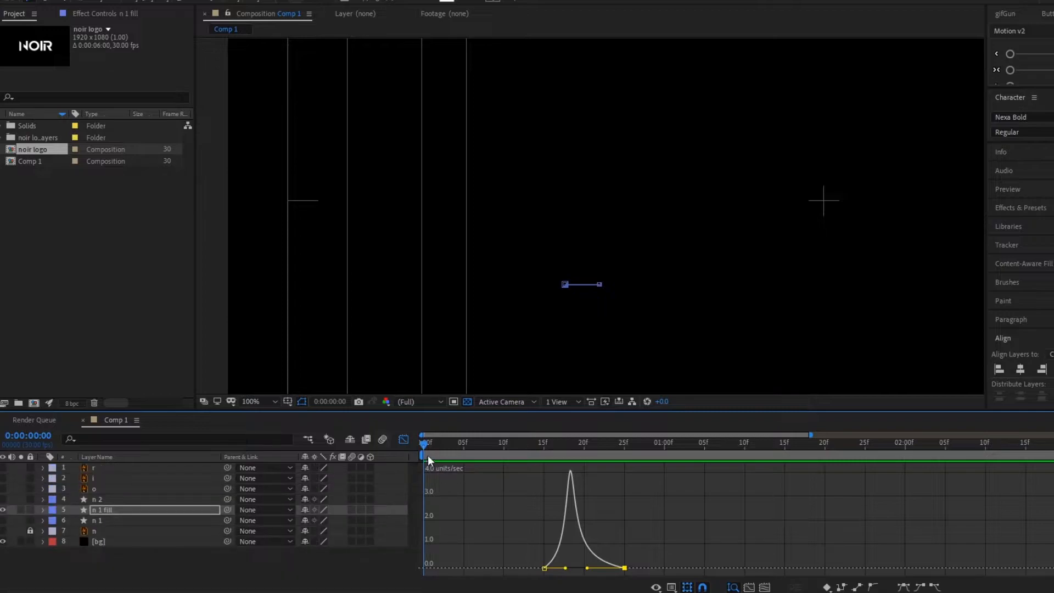
key(shift+F3)
click(5, 520)
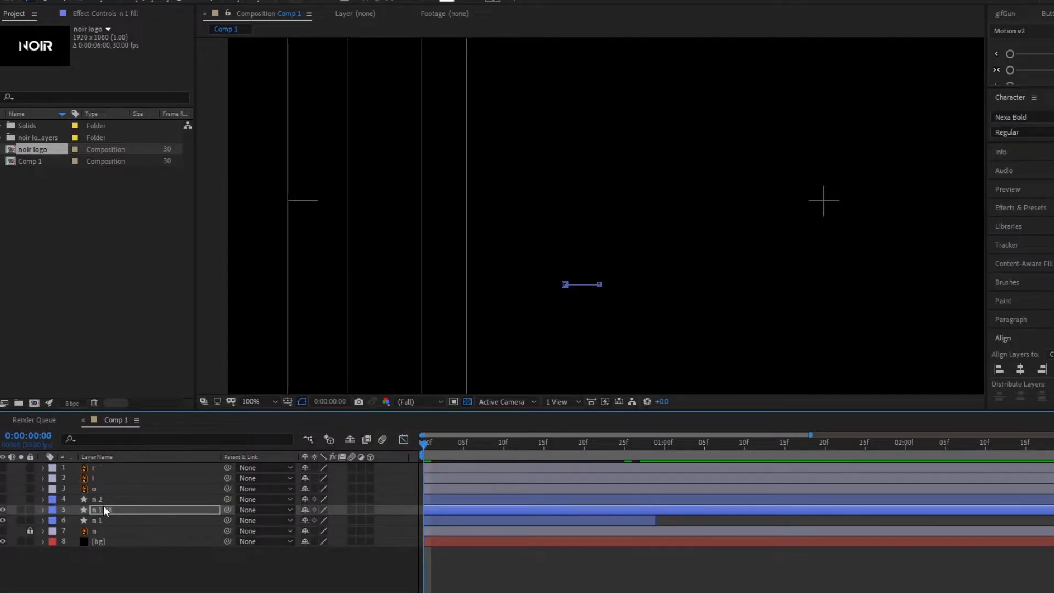
Slide the n 2 layer so it starts at about 0:00:00:27 and preview the animation
click(442, 500)
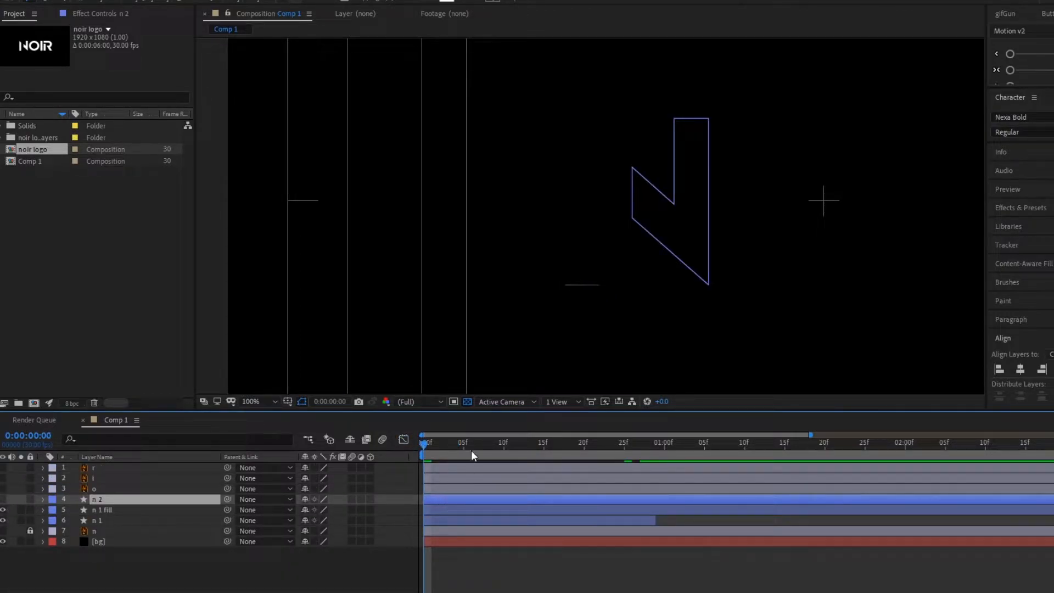
drag(437, 500, 654, 498)
key(space)
key(space)
Slide the n 1 fill layer so it starts at about 0:00:00:06 and play it against the outline
click(127, 511)
mouse_move(451, 510)
mouse_down()
mouse_move(548, 509)
mouse_move(469, 489)
mouse_move(439, 499)
mouse_move(511, 513)
mouse_up()
click(425, 446)
key(space)
drag(479, 445, 425, 446)
click(543, 581)
key(space)
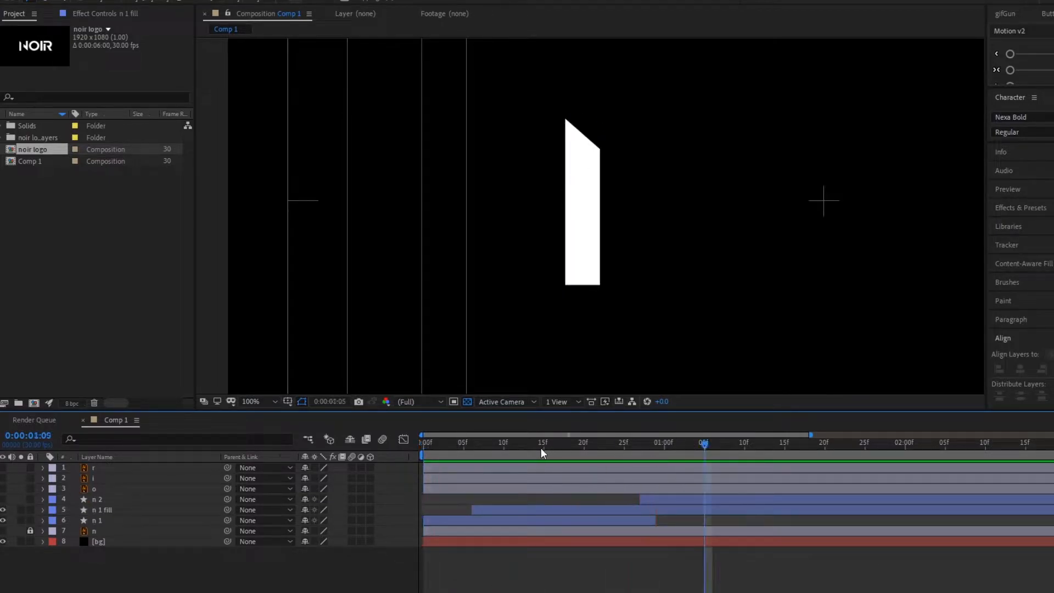
key(space)
Slide the n 1 fill layer earlier and trim its in point to its first Path keyframe at 0:00:00:10
drag(496, 509, 404, 519)
key(bracketleft)
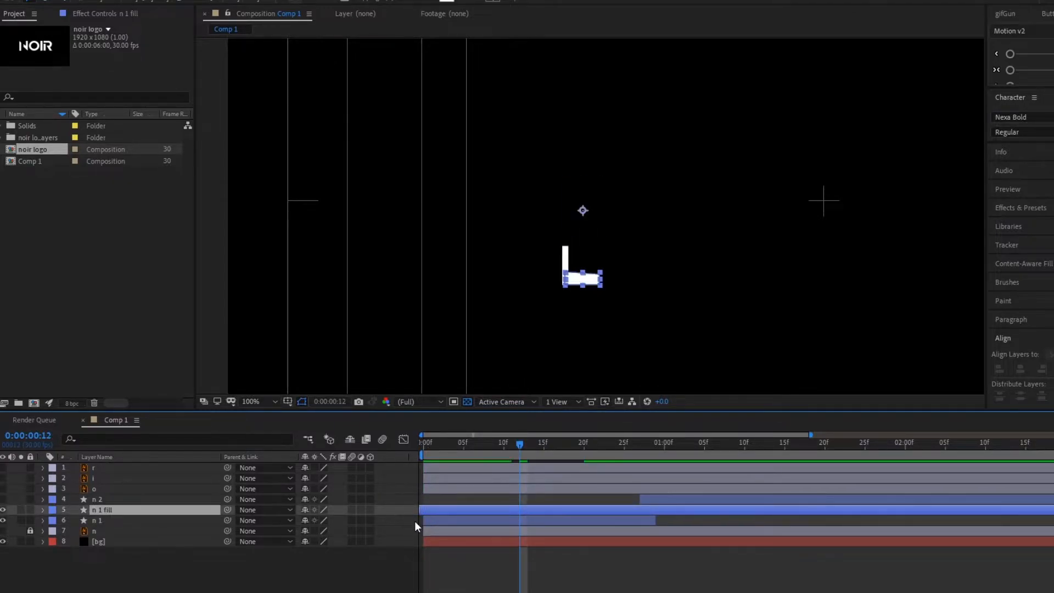
key(u)
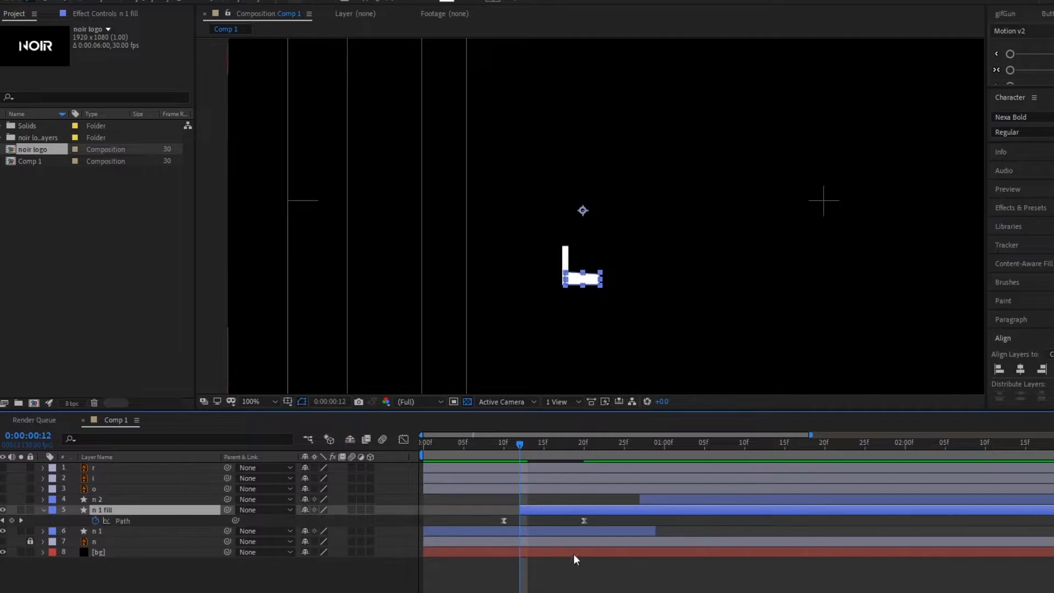
drag(520, 510, 503, 510)
Move the fill's last Path keyframe to about 0:00:00:16 and preview the faster fill
drag(584, 523, 552, 528)
click(431, 444)
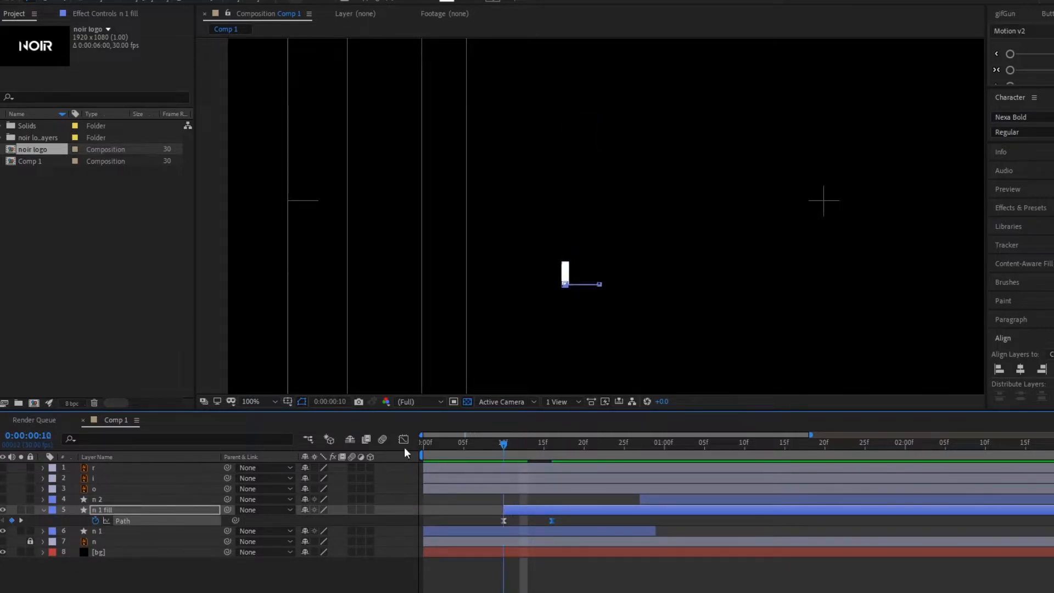
key(space)
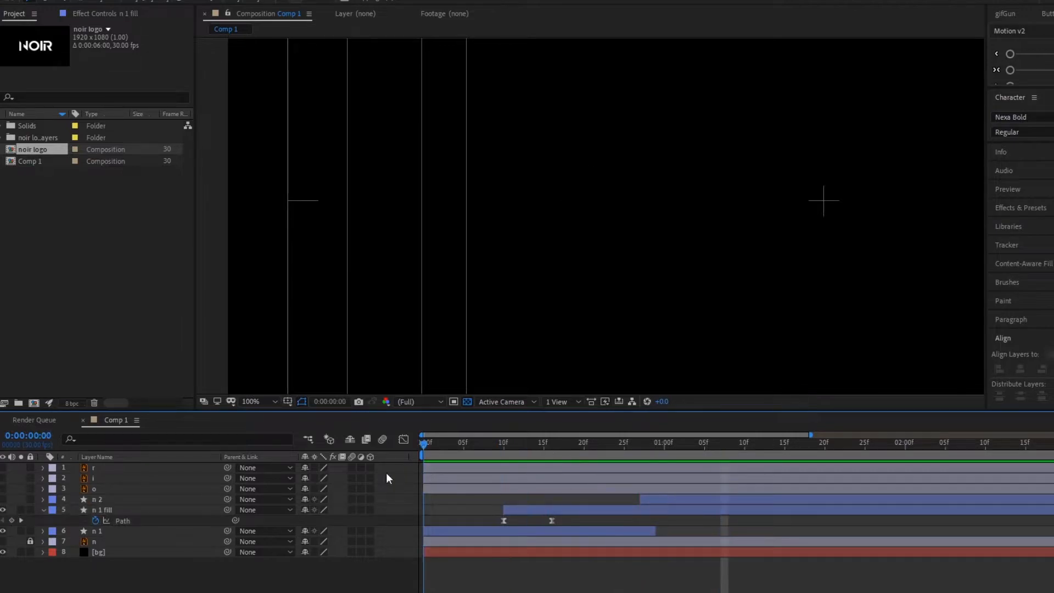
Slide n 1 fill to start at about 0:00:00:13 and n 2 at about 0:00:01:18, previewing the timing
drag(567, 514, 591, 514)
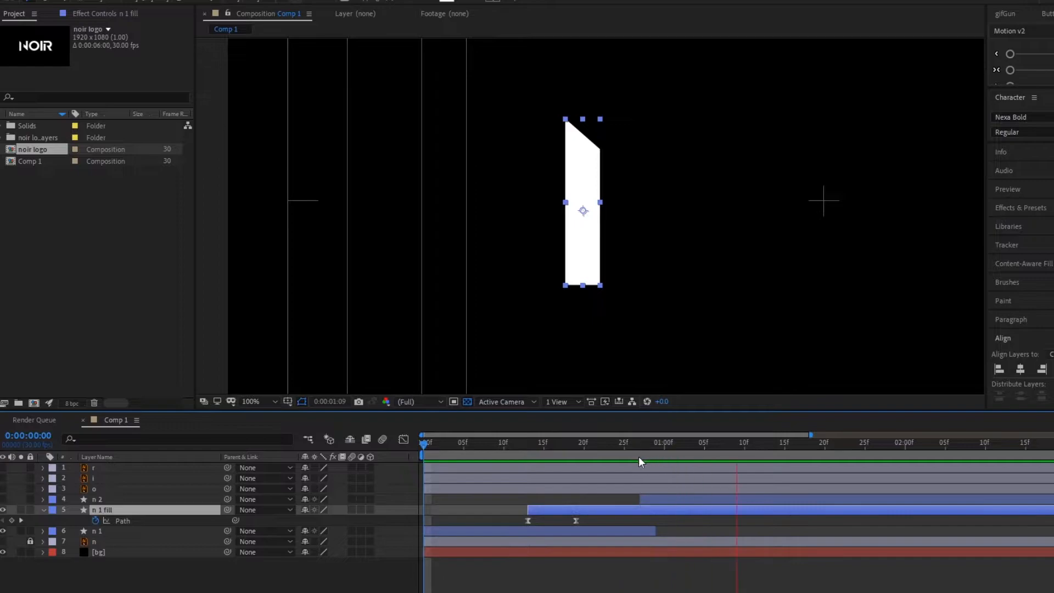
key(space)
drag(702, 501, 871, 501)
key(space)
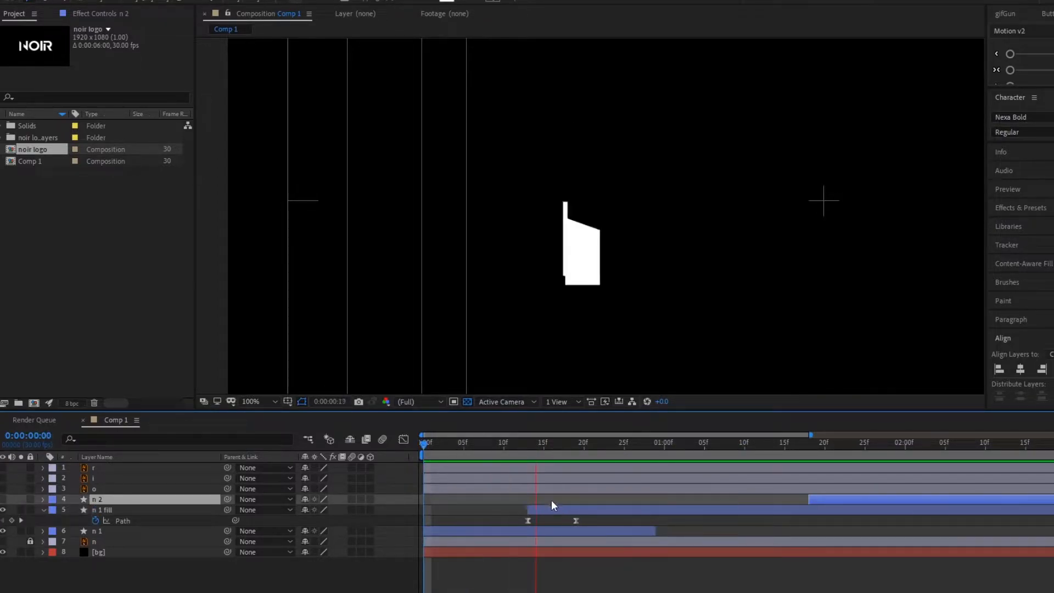
Try starting the n 1 fill layer at about 0:00:00:16, undo the shift and preview again
drag(532, 510, 556, 510)
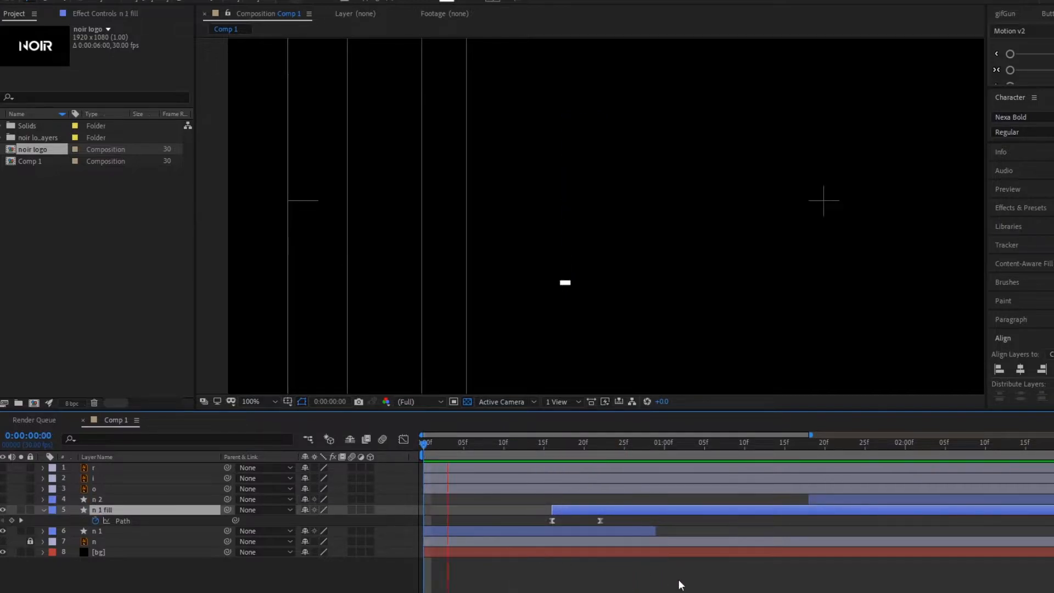
key(ctrl+z)
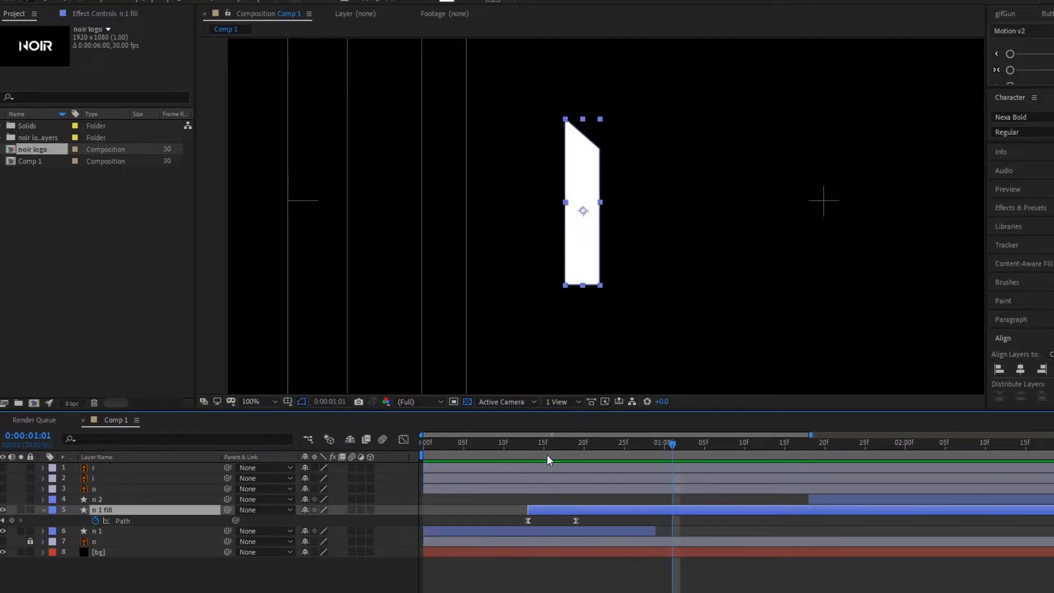
key(space)
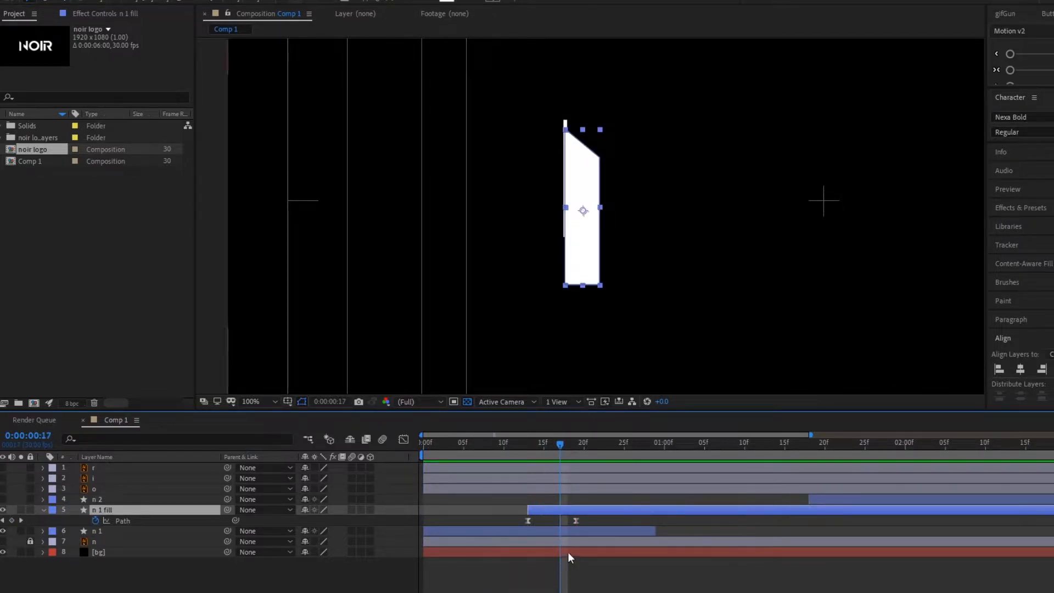
Show the n 1 outline layer's Scale at 0:00:00:17 and set it to 142%
click(561, 531)
key(s)
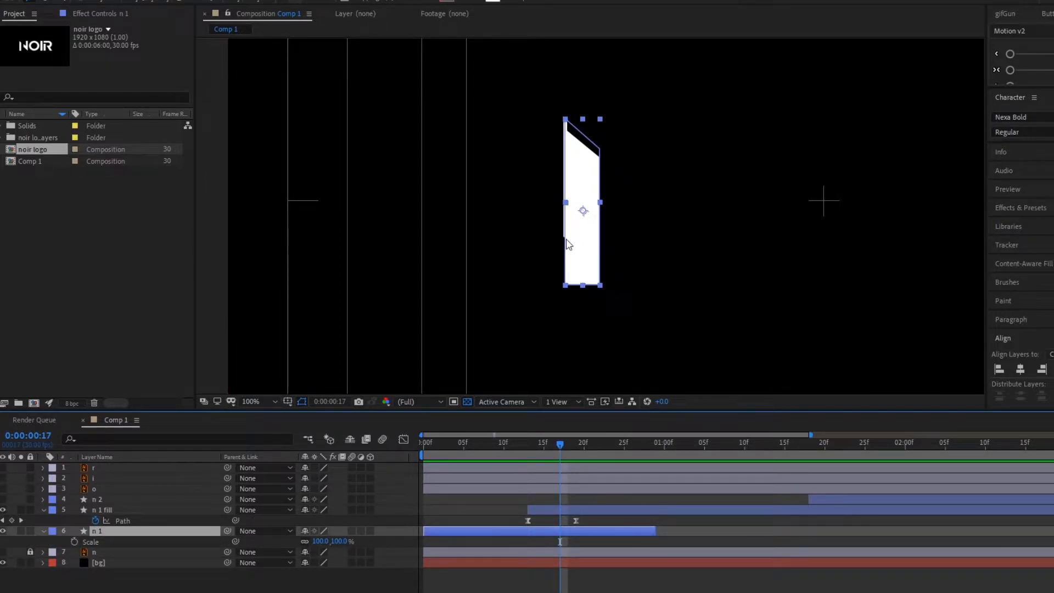
key(period)
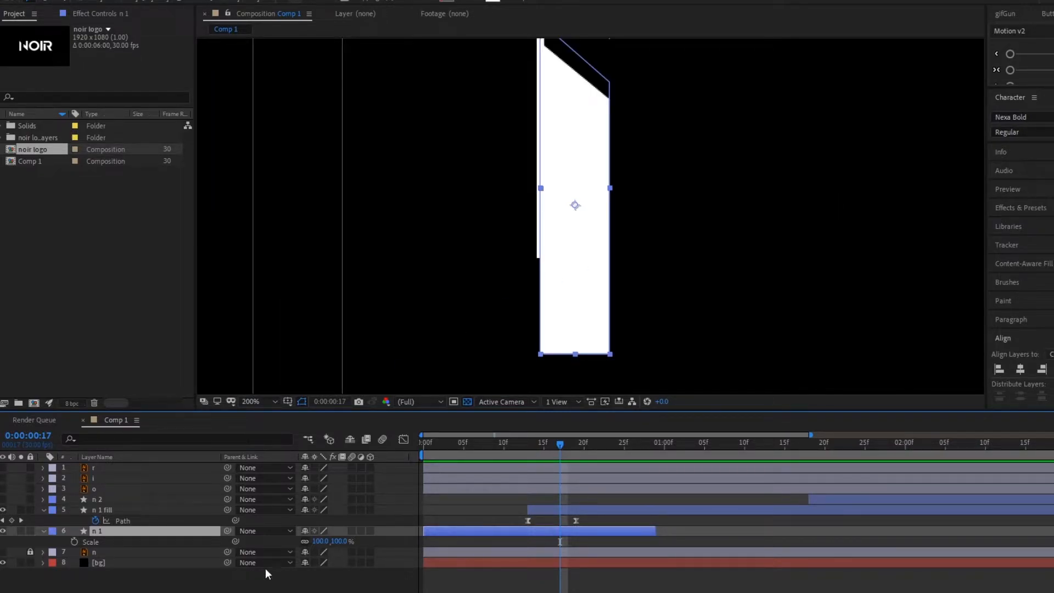
drag(323, 546, 353, 548)
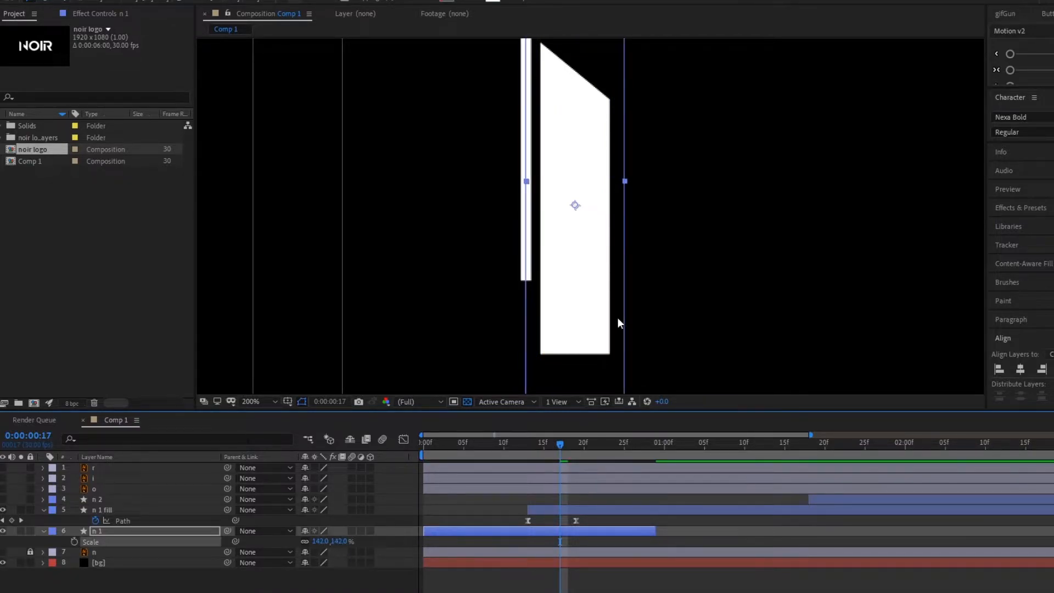
Preview the outline, slide the n 1 fill layer to start at about 0:00:00:10, and preview the new timing
key(comma)
key(space)
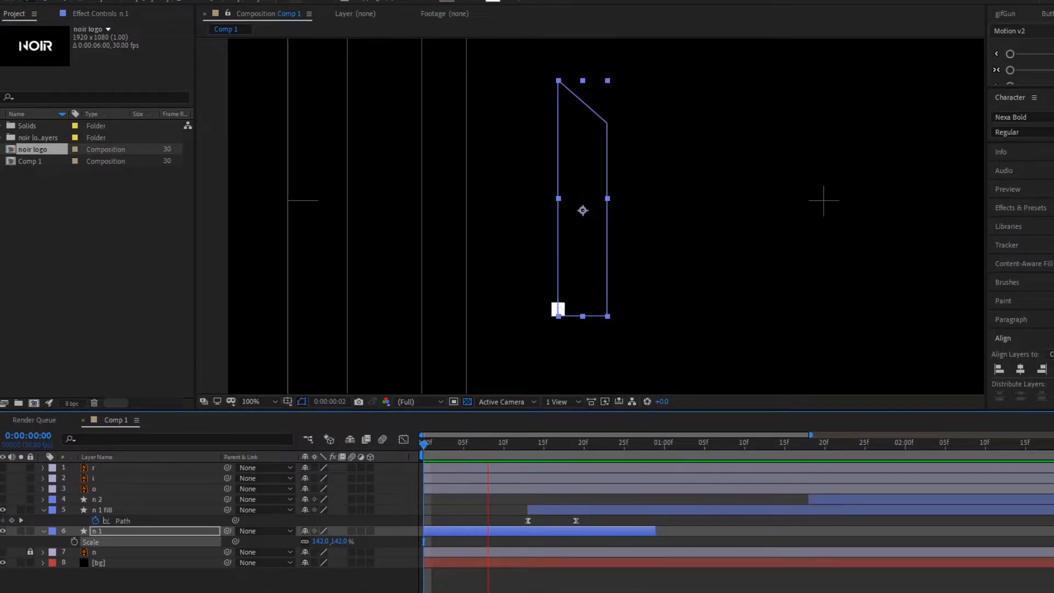
key(period)
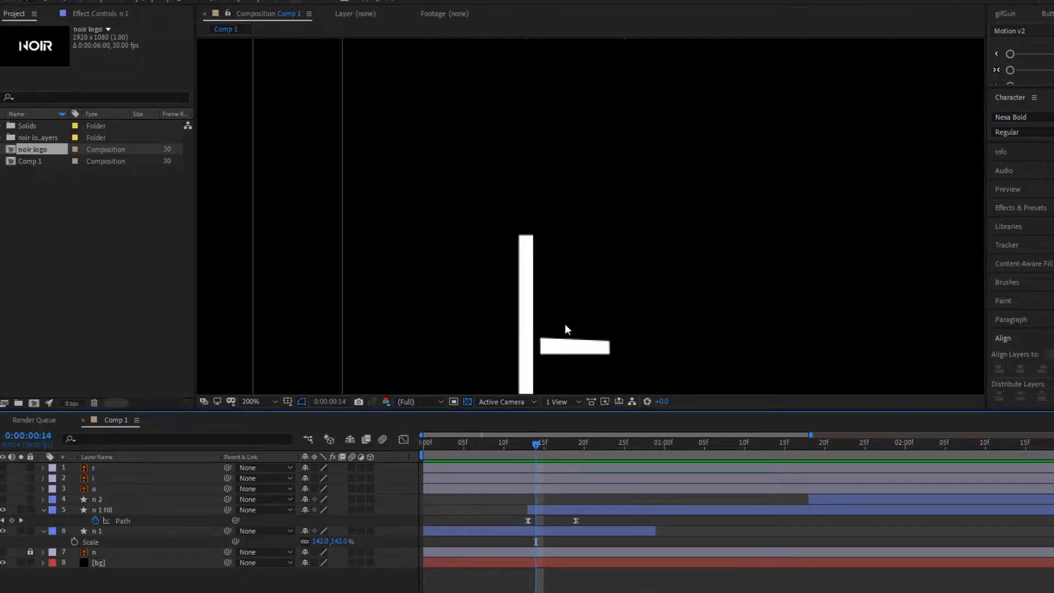
key(comma)
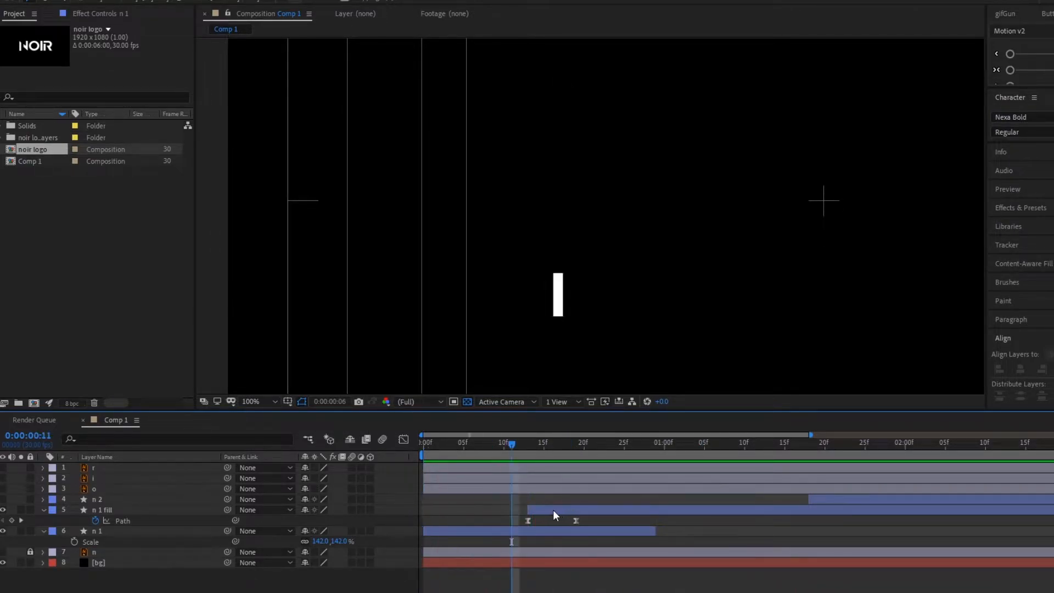
drag(552, 509, 528, 509)
key(space)
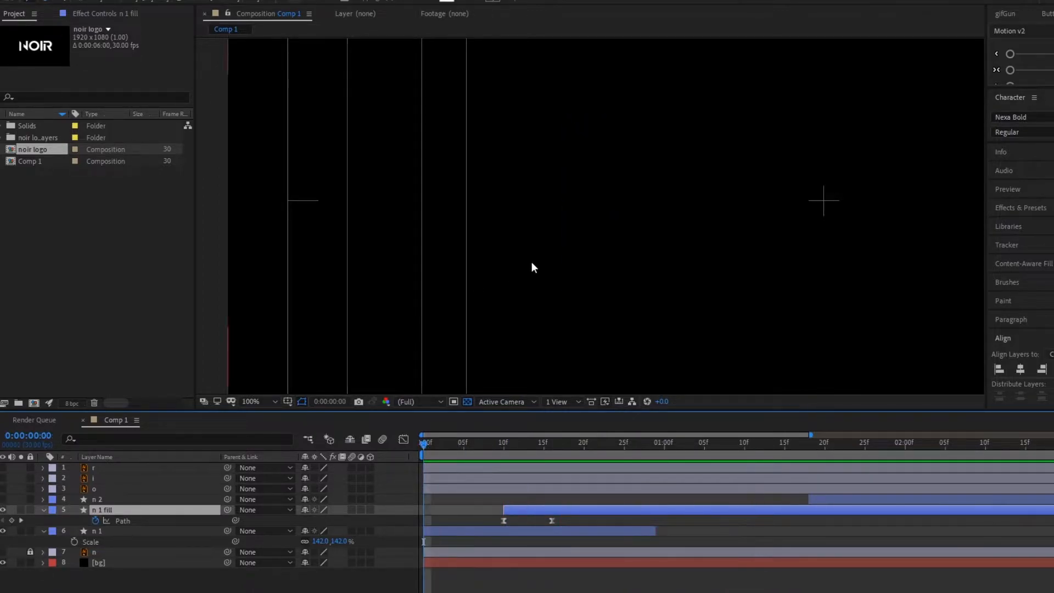
scroll(525, 265, down, 2)
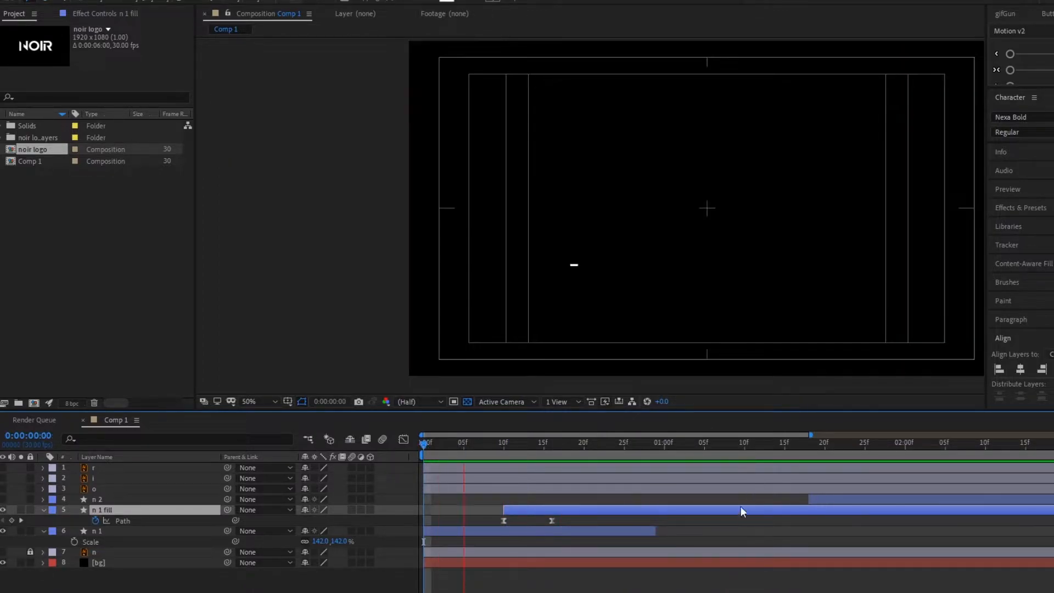
click(568, 553)
key(apostrophe)
click(549, 511)
click(553, 507)
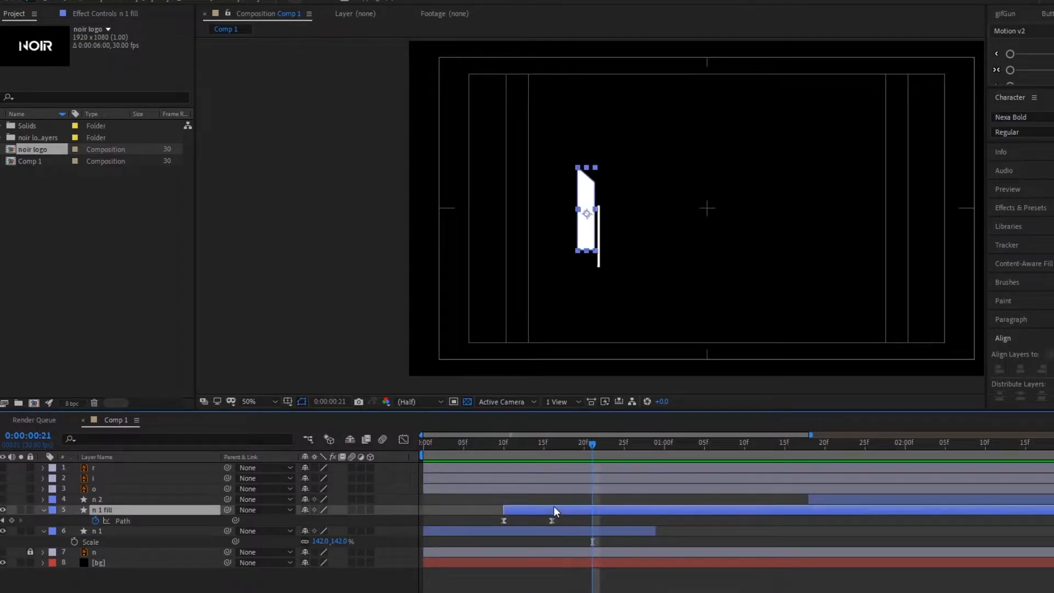
Show the n 1 fill layer's Opacity and add a 100% keyframe at 0:00:00:11
click(513, 445)
key(t)
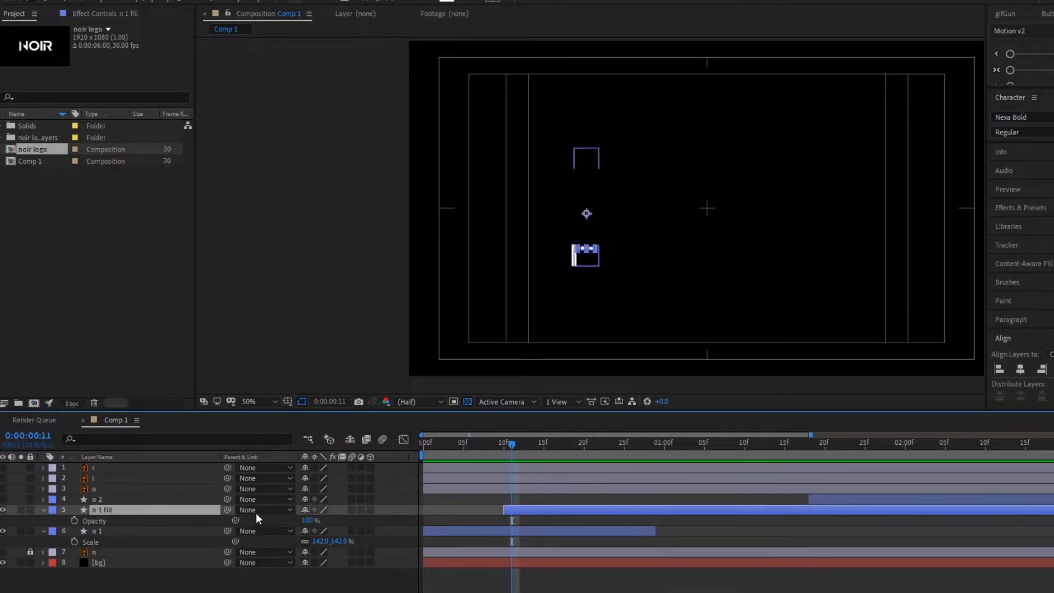
scroll(594, 294, up, 1)
scroll(594, 294, up, 2)
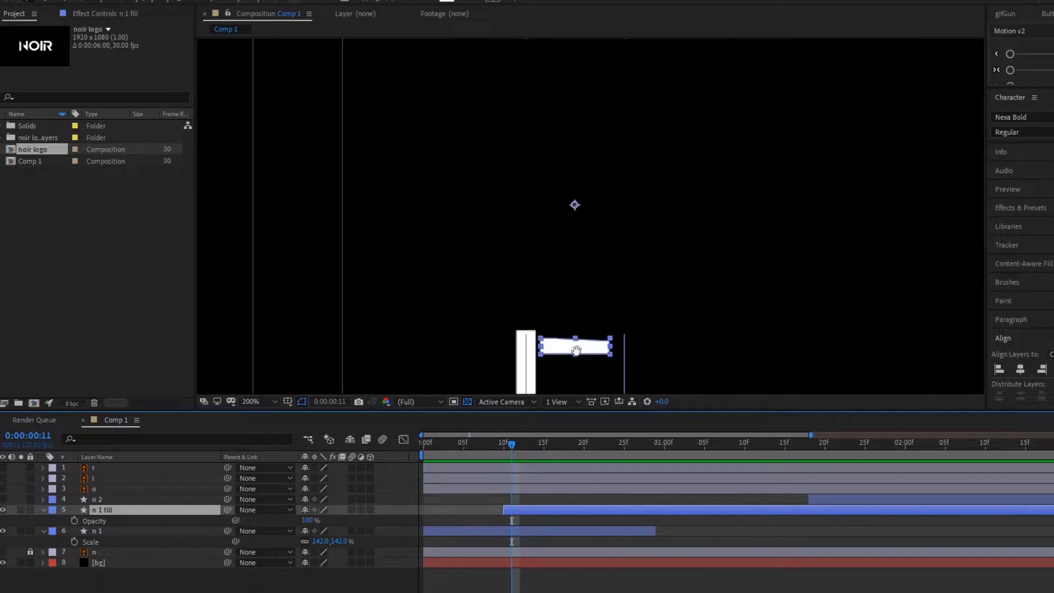
click(74, 520)
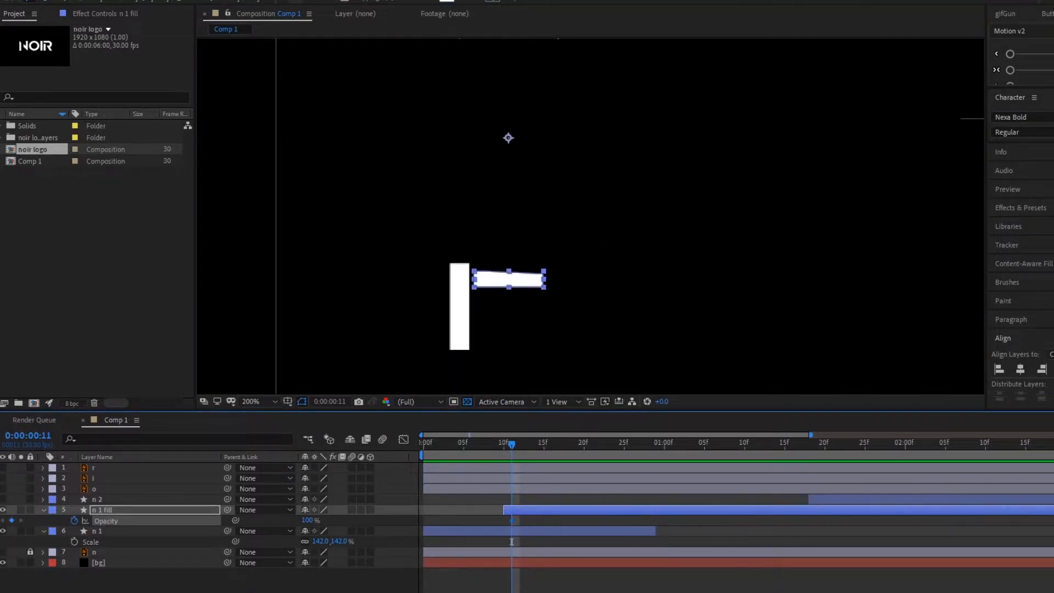
key(=)
key(=)
key(=)
key(=)
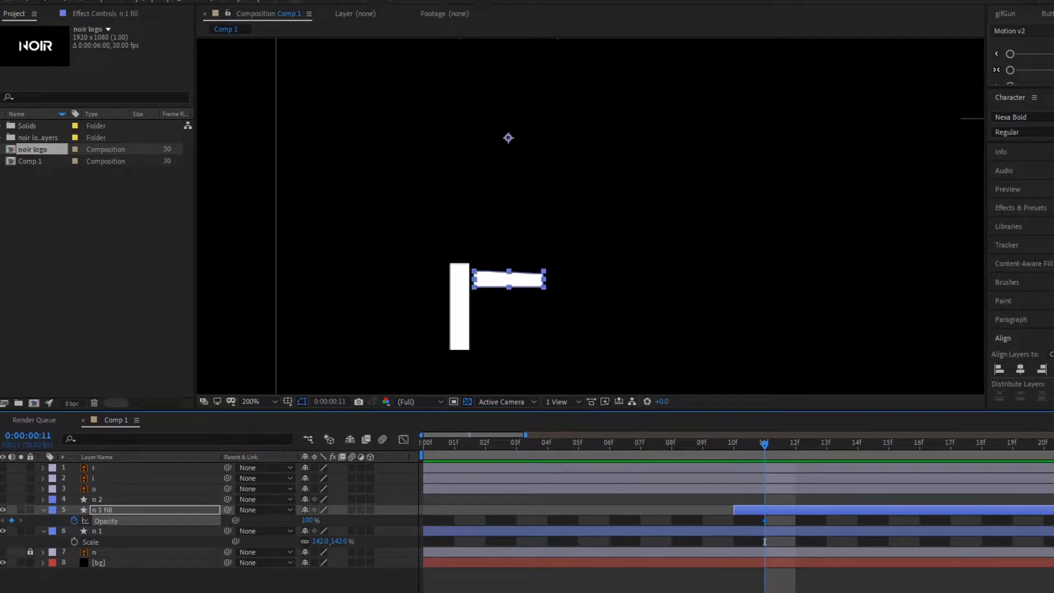
scroll(569, 444, right, 4)
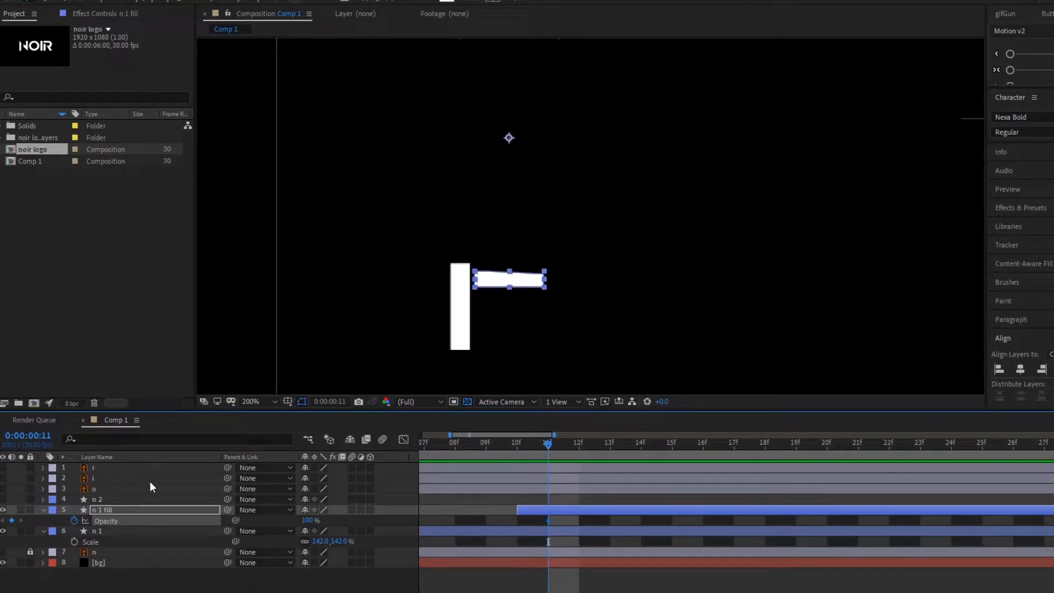
Remove the n 1 fill's Opacity keyframing, reopen the property and re-enable it at 0:00:00:11
click(108, 512)
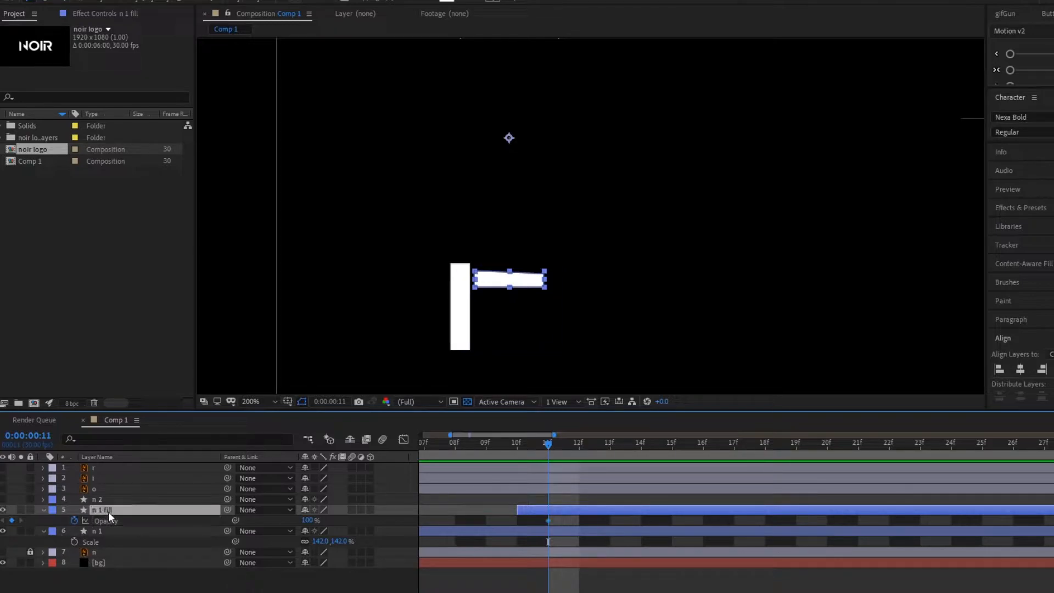
click(74, 519)
click(147, 511)
click(43, 509)
key(t)
click(74, 520)
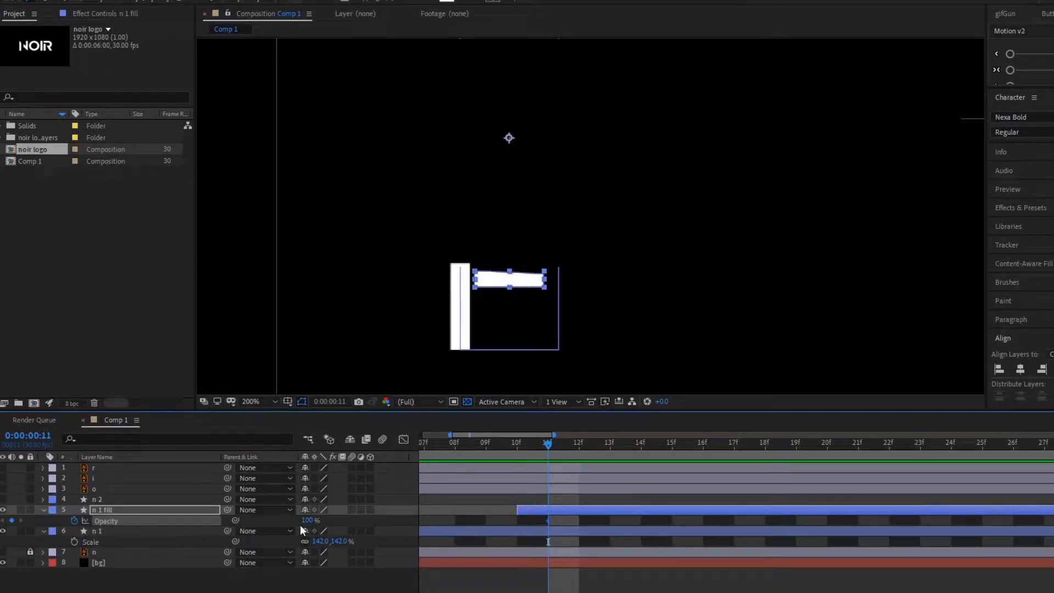
Keyframe n 1 fill's Opacity with a dim value at 0:00:00:14 and a brighter one at 0:00:00:18
drag(583, 445, 653, 451)
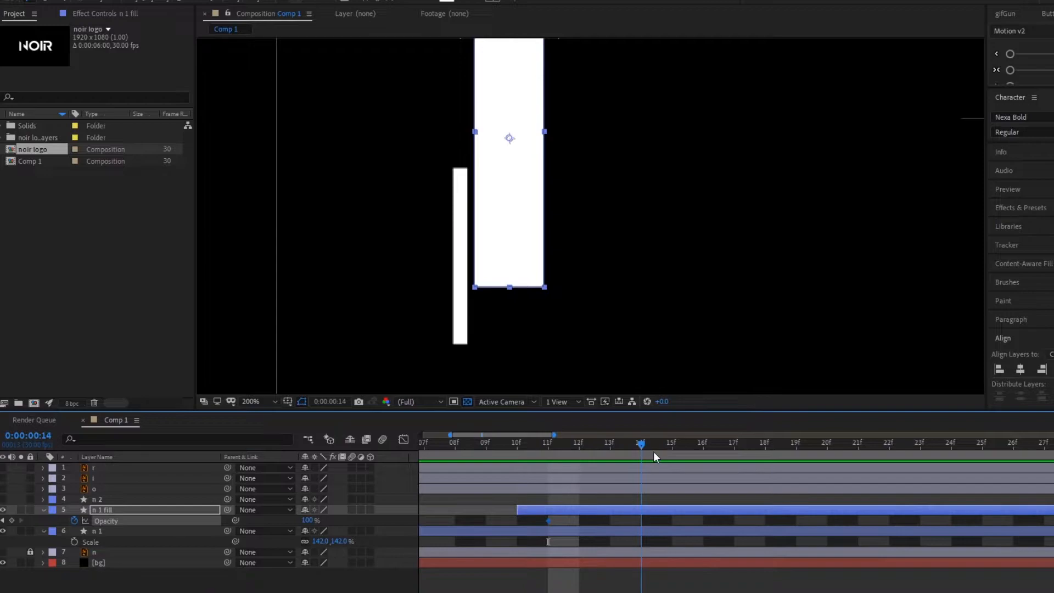
drag(310, 521, 269, 541)
drag(641, 444, 765, 445)
drag(306, 520, 332, 521)
Keyframe n 1 fill's Opacity at 35% on 0:00:00:22 and 100% on 0:00:00:25
drag(828, 444, 880, 446)
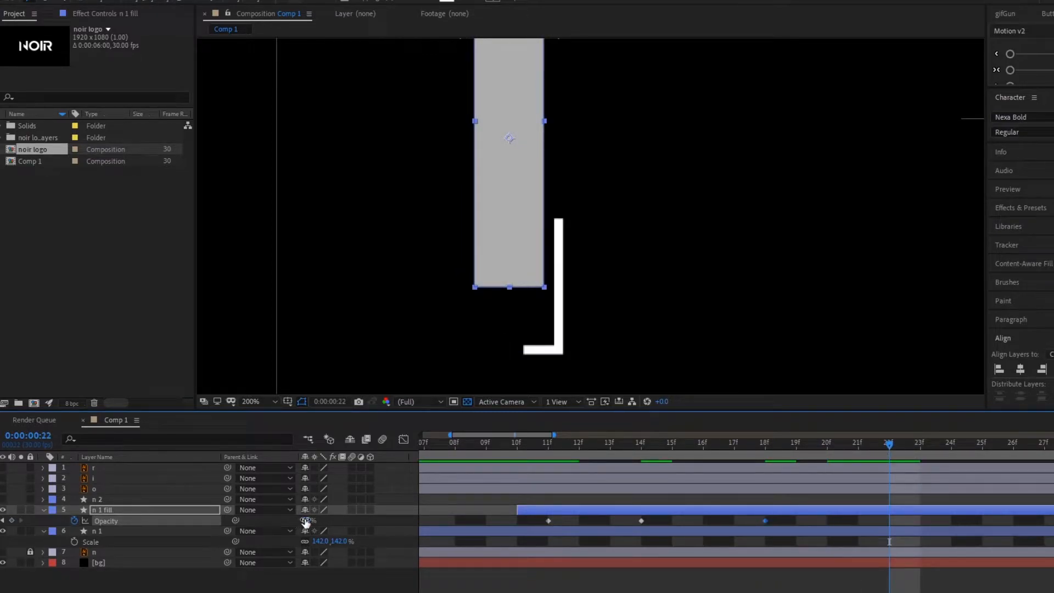
drag(306, 520, 289, 526)
key(comma)
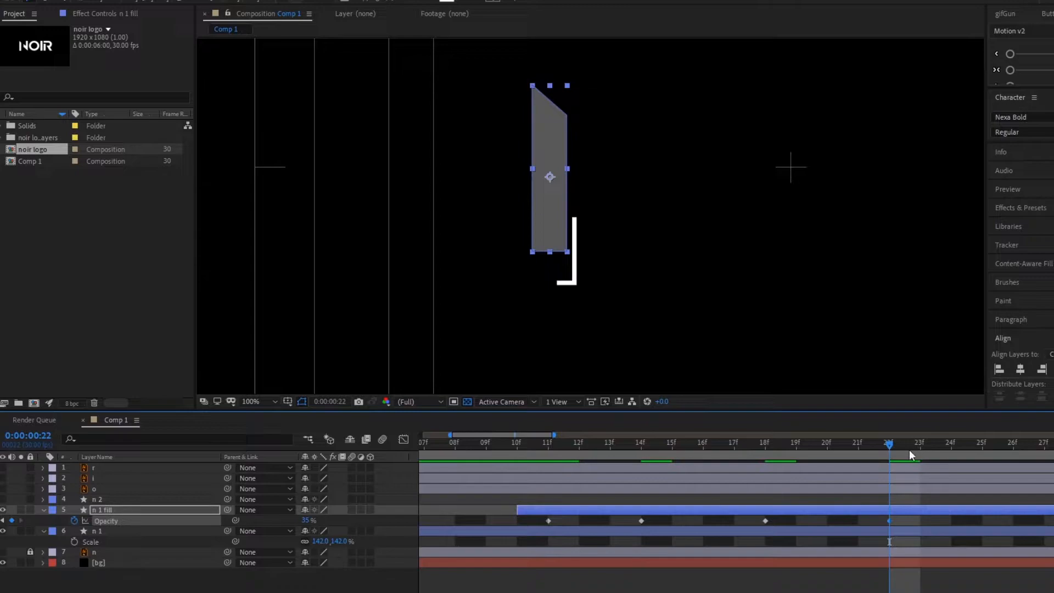
drag(910, 450, 973, 455)
drag(306, 520, 346, 520)
key(ctrl+shift+a)
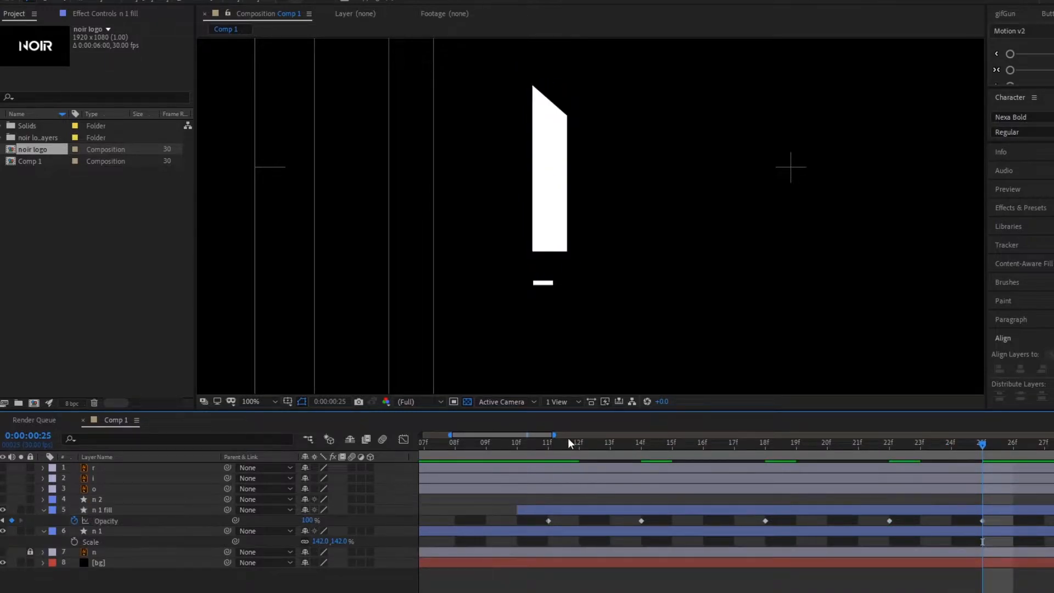
Restrict the work area to a short range starting at 0:00:00:10 and preview the fill's flicker
click(454, 442)
click(516, 447)
key(b)
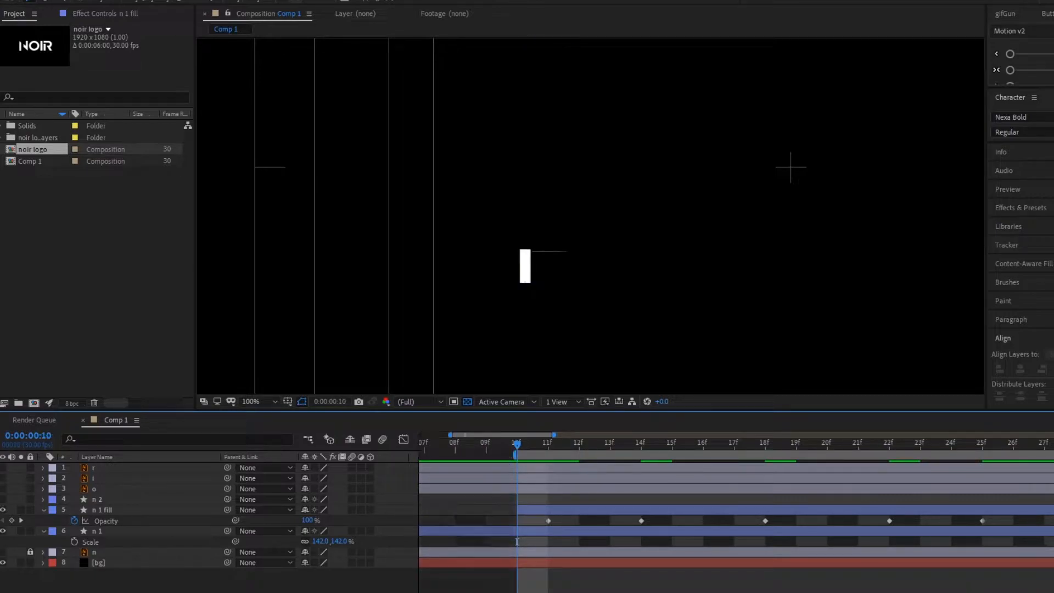
key(minus)
key(minus)
click(632, 449)
key(n)
mouse_move(613, 454)
mouse_down()
mouse_move(518, 458)
mouse_move(630, 468)
mouse_move(614, 465)
mouse_up()
key(space)
Set the work area from 0:00:00:00 to about 0:00:01:03 and preview the flickering fill with the outline
mouse_move(549, 453)
mouse_down()
mouse_move(515, 451)
mouse_move(540, 445)
mouse_up()
drag(631, 455, 532, 483)
click(609, 443)
scroll(551, 274, down, 3)
drag(604, 455, 369, 442)
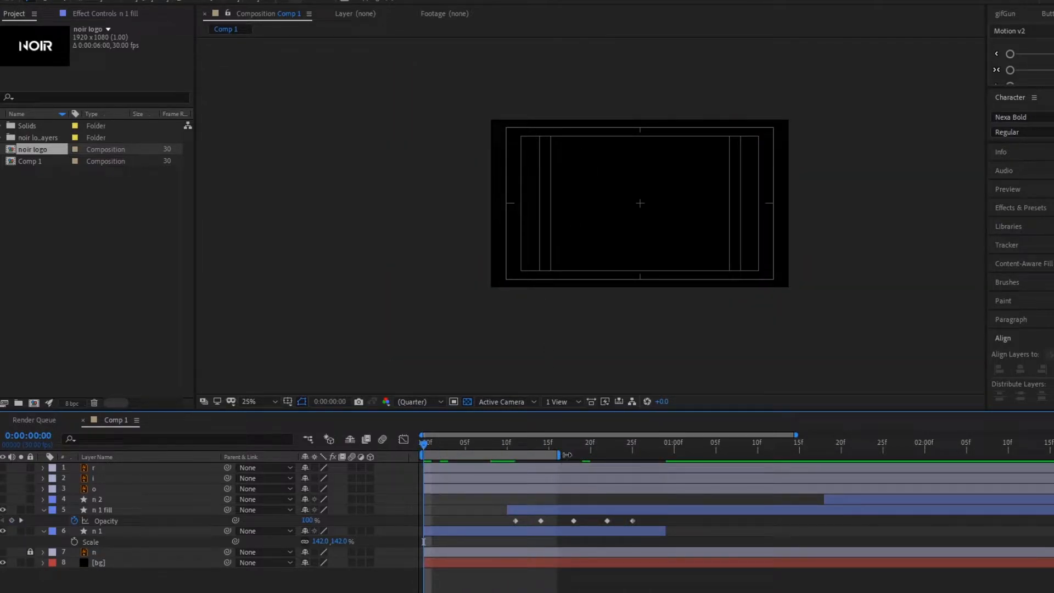
drag(560, 455, 699, 454)
key(space)
scroll(576, 235, up, 2)
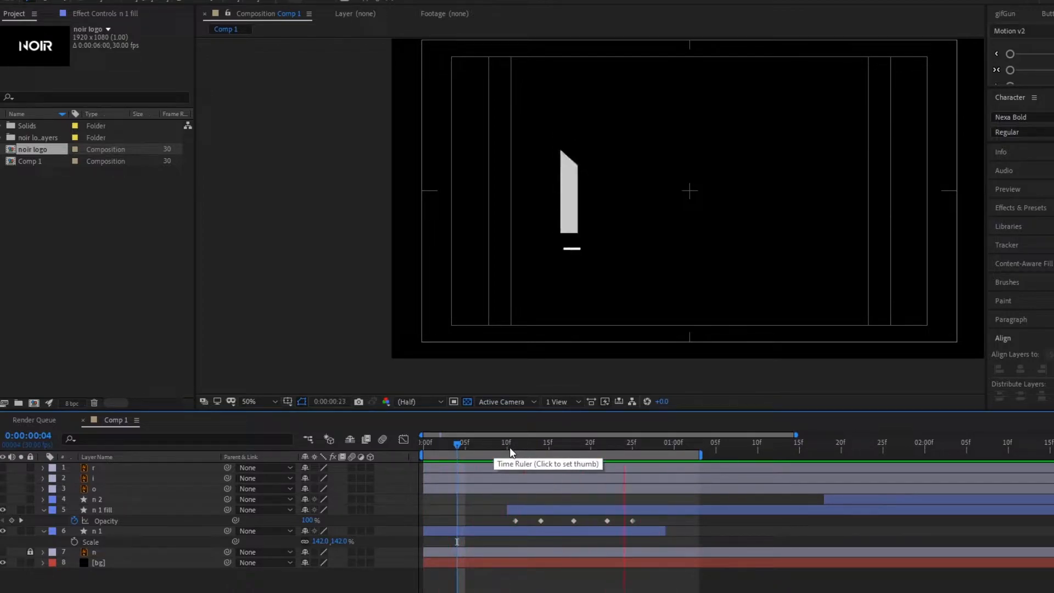
key(Home)
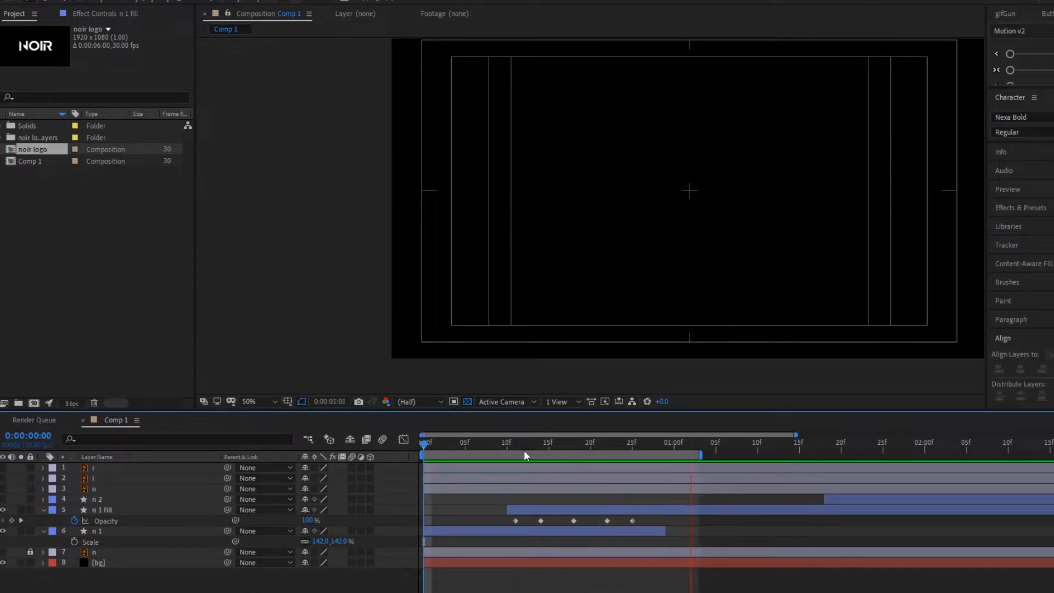
Duplicate the n 1 outline layer and slide the copy to start at 0:00:00:02
click(149, 531)
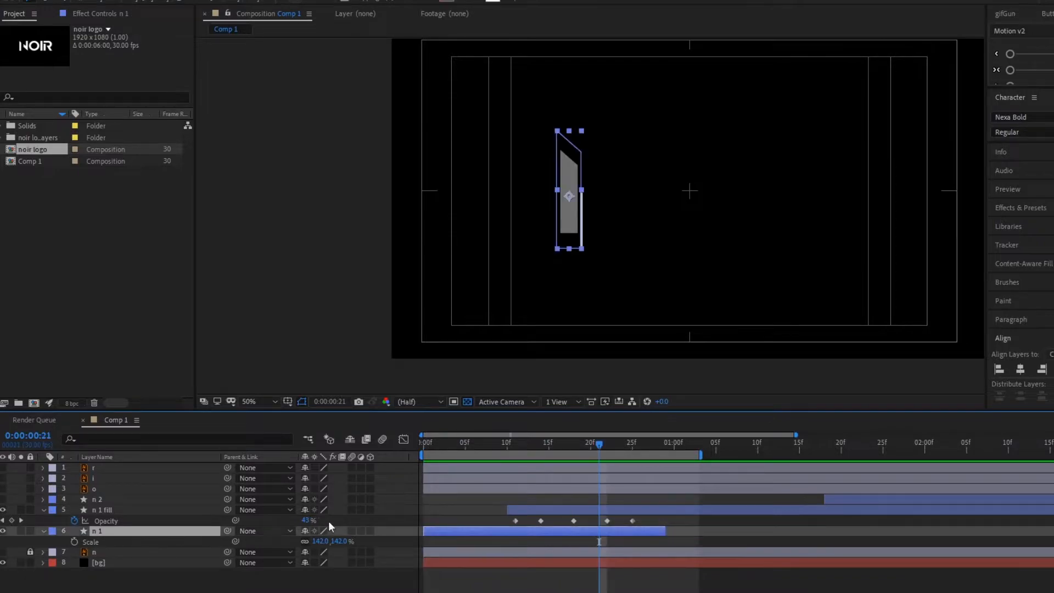
key(period)
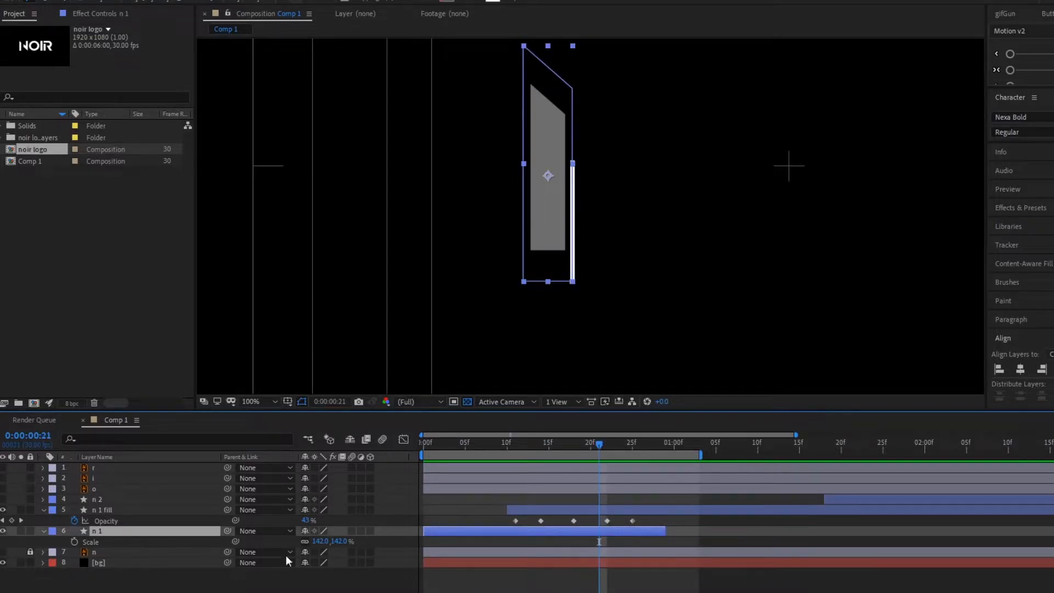
key(ctrl+d)
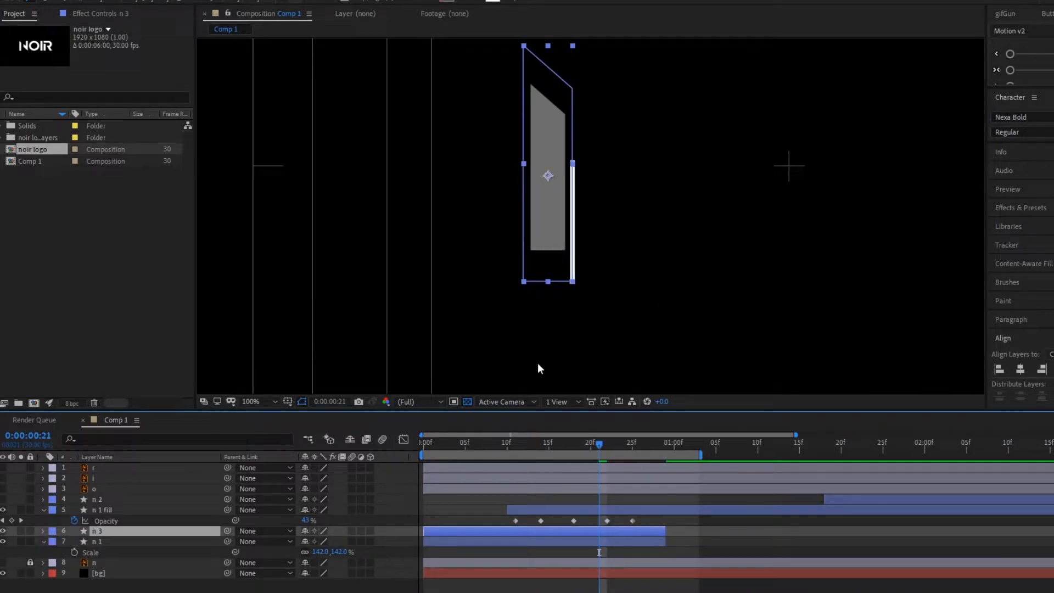
drag(443, 537, 462, 532)
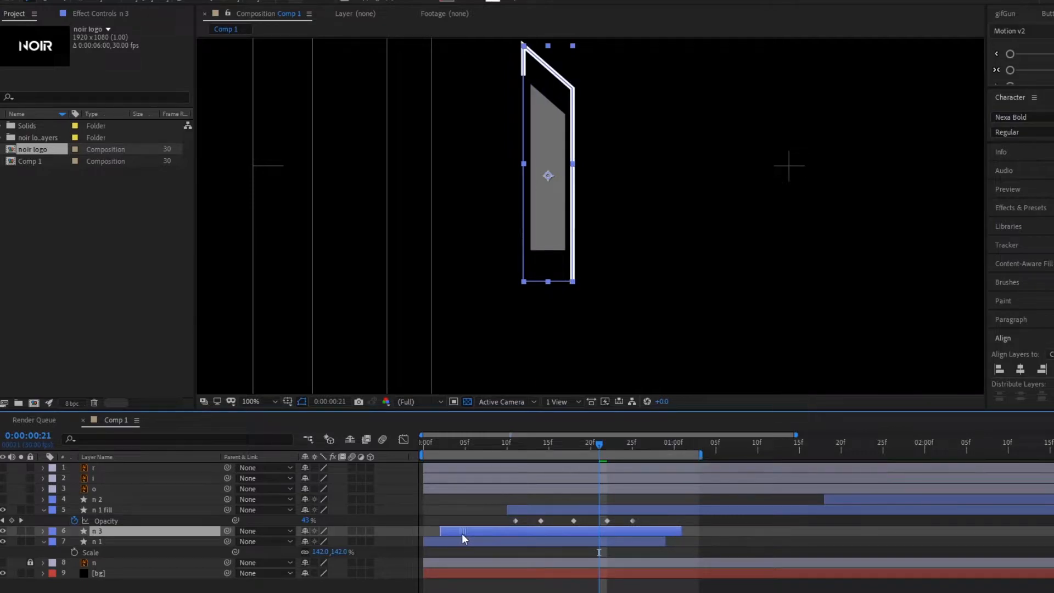
Add a Trim Paths Offset keyframe of about 171° to n 3 at 0:00:00:02 and check the strokes at 0:00:00:16
key(u)
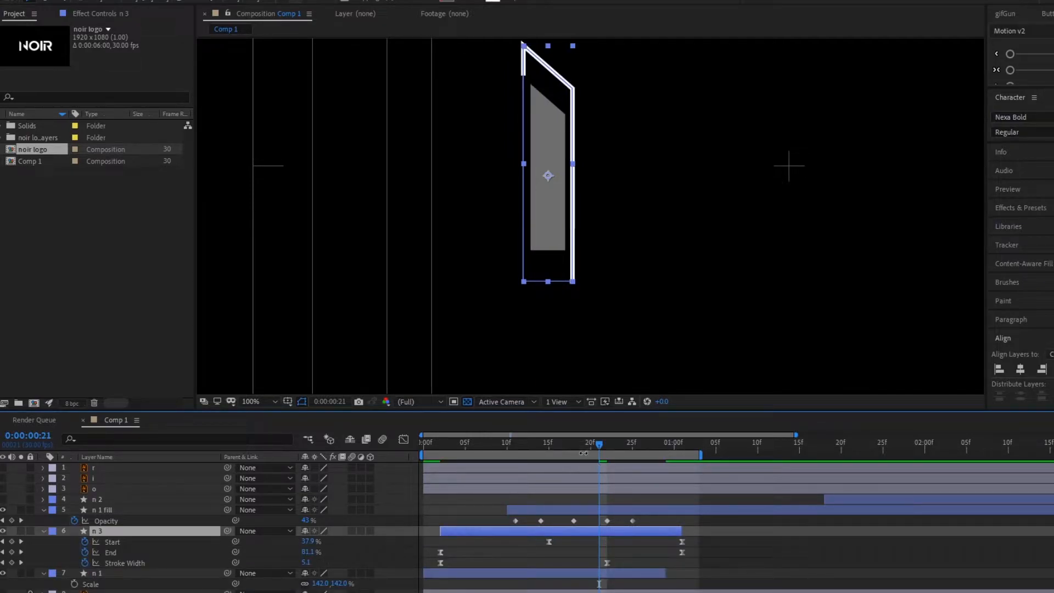
click(438, 457)
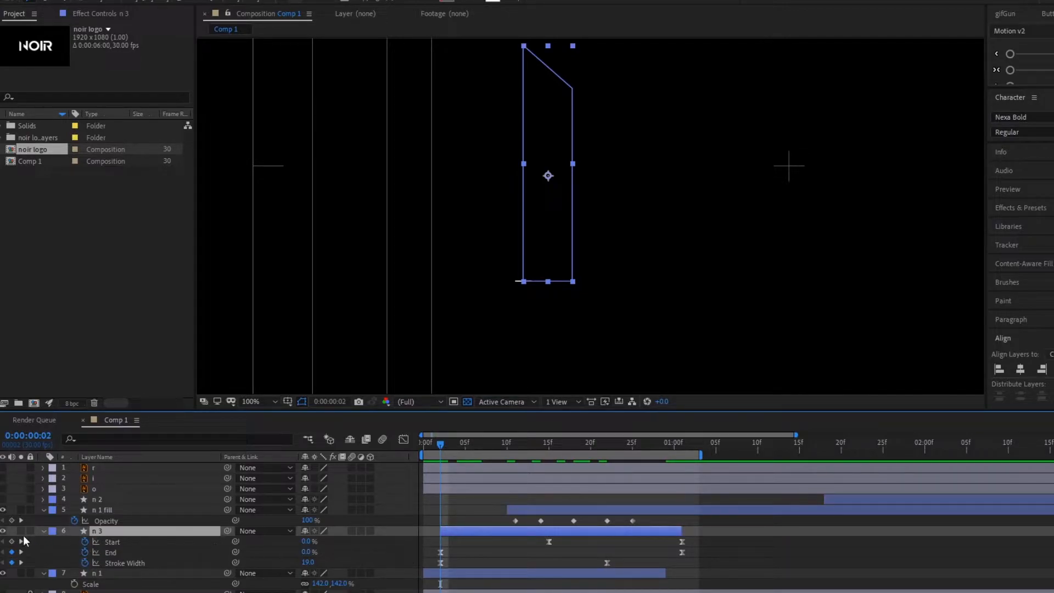
click(43, 531)
click(44, 531)
scroll(100, 536, down, 3)
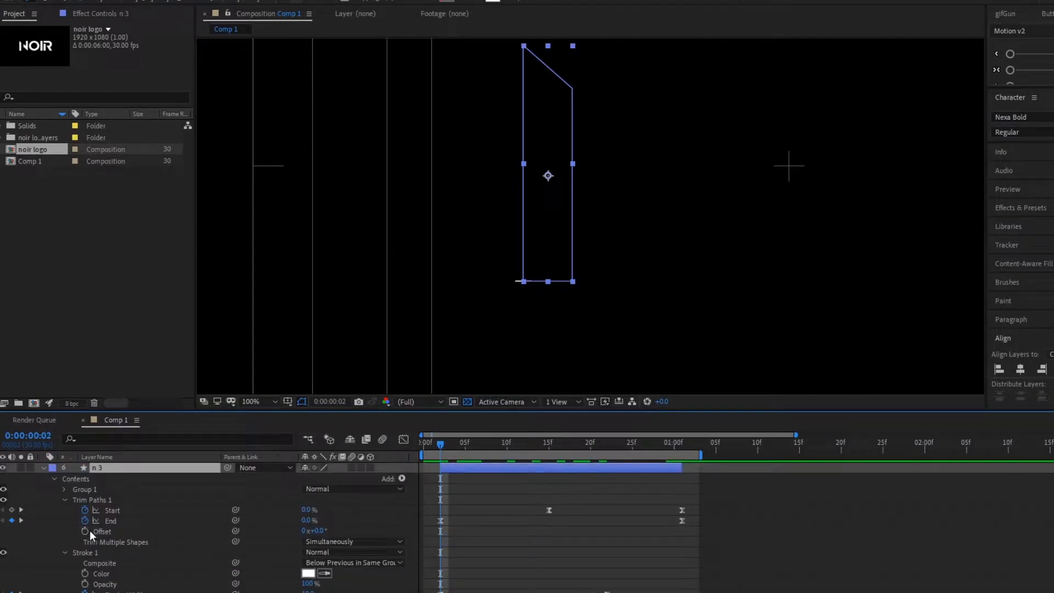
click(499, 505)
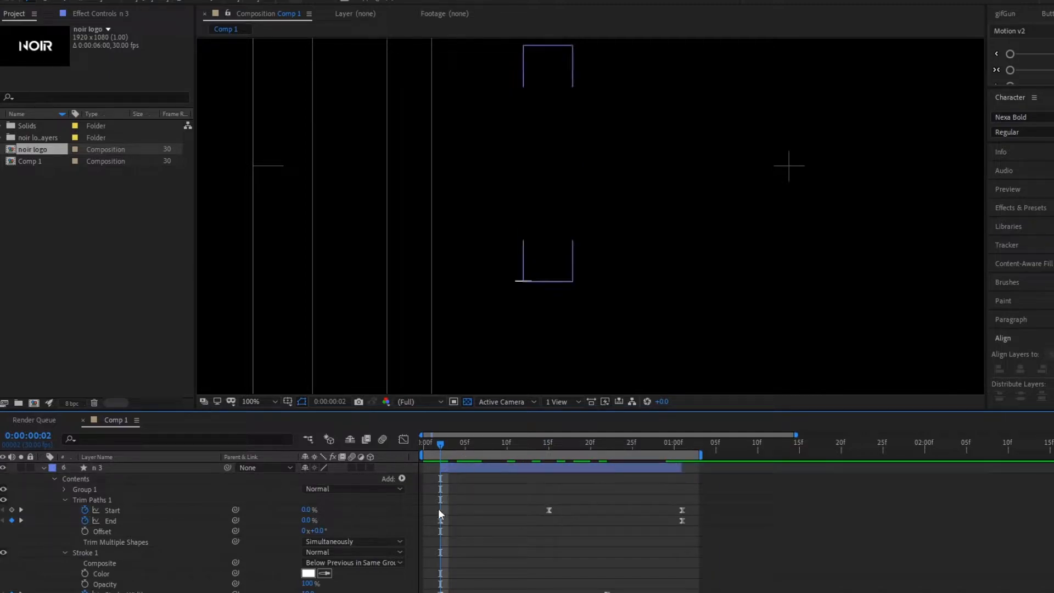
click(84, 530)
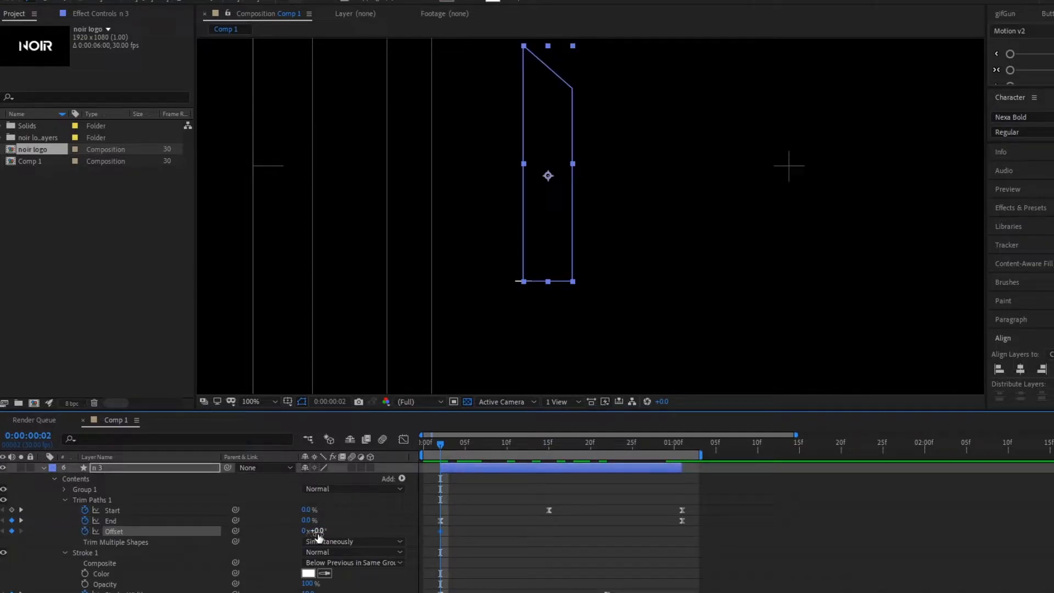
drag(317, 532, 428, 540)
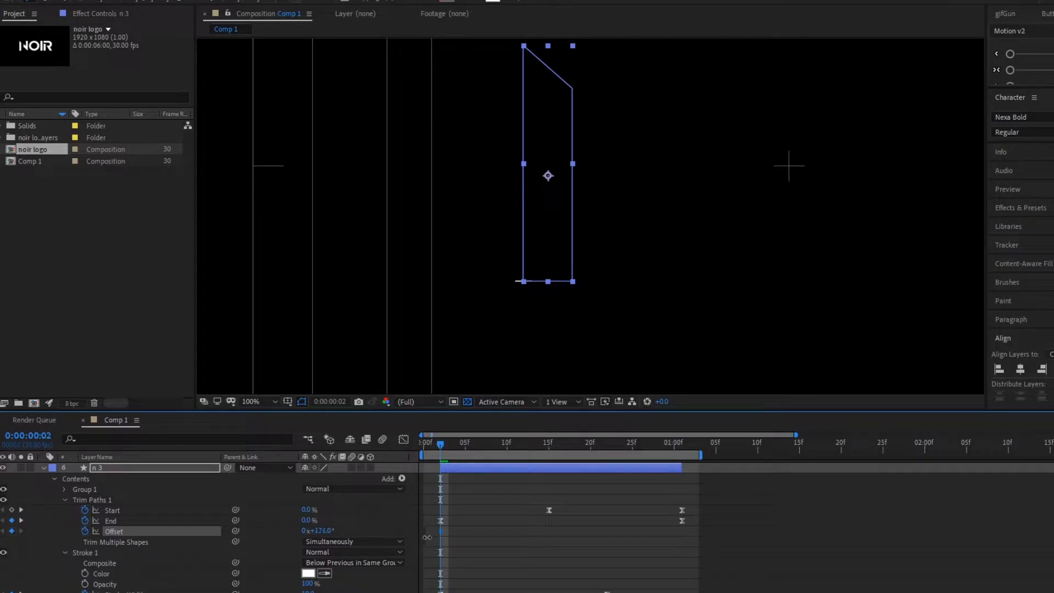
click(542, 545)
mouse_move(460, 446)
mouse_down()
mouse_move(598, 473)
mouse_move(539, 476)
mouse_move(556, 476)
mouse_up()
click(538, 177)
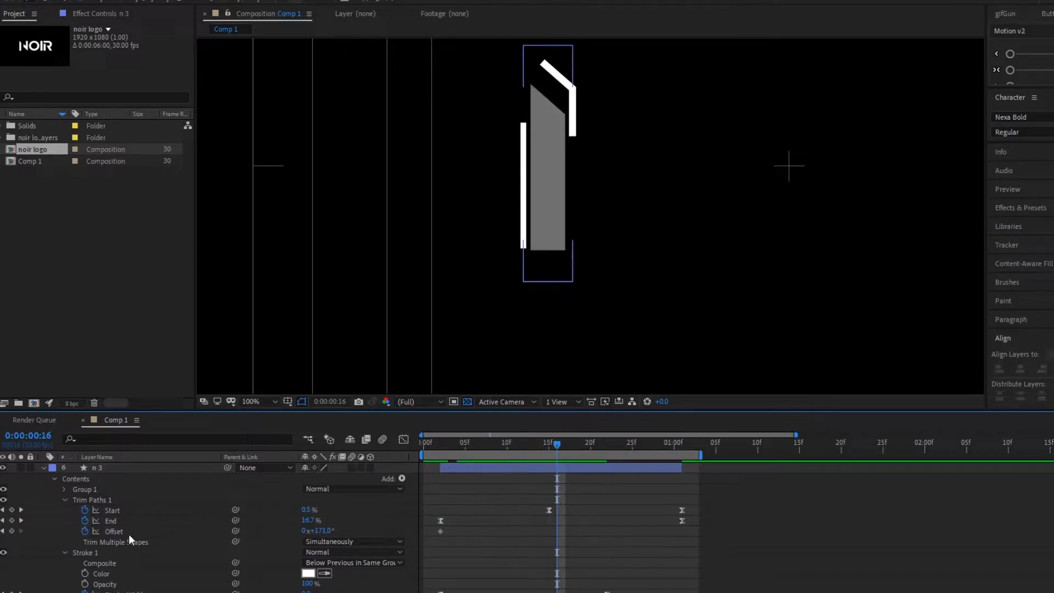
Set the n 3 layer's Scale to 128% so its stroke sits inside the n 1 outline
key(comma)
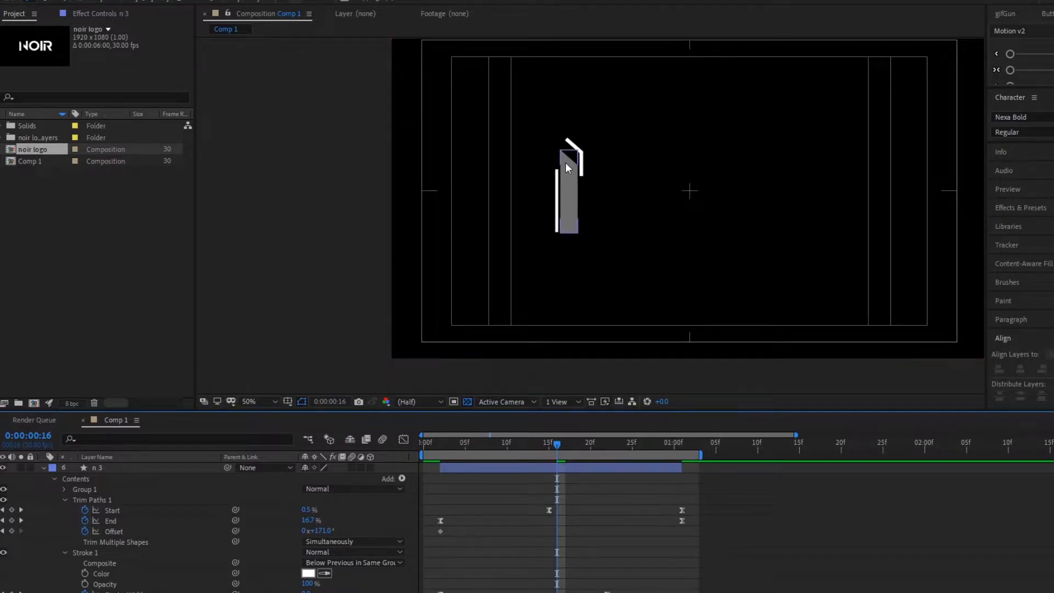
key(period)
click(478, 472)
key(u)
drag(324, 541, 305, 542)
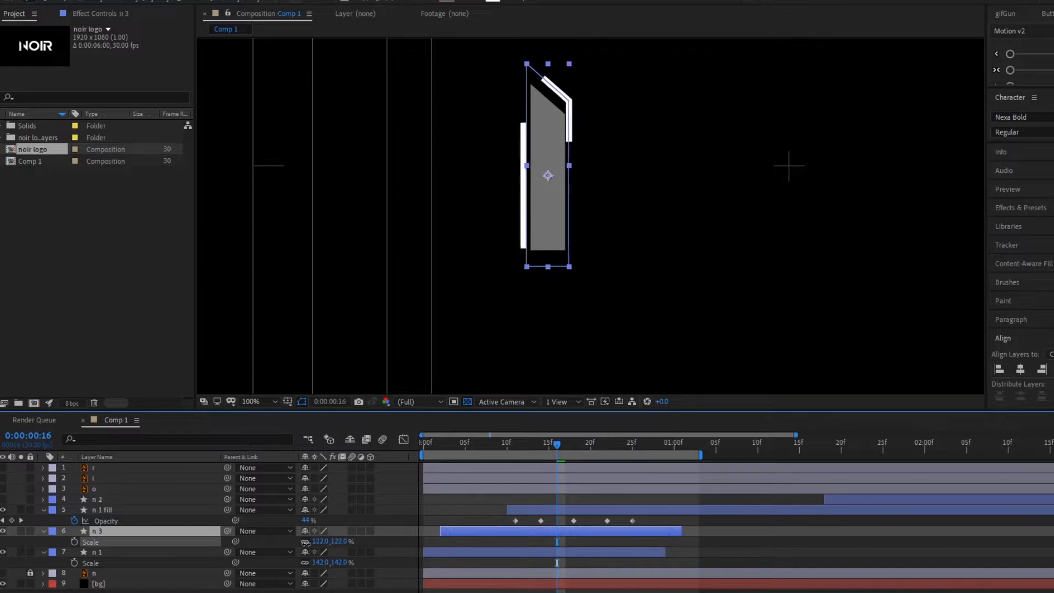
key(Return)
Shift the n 3 layer one frame earlier to start at 0:00:00:01 and preview both outline strokes
key(Home)
click(451, 530)
key(alt+Page_Up)
click(453, 508)
key(space)
click(464, 532)
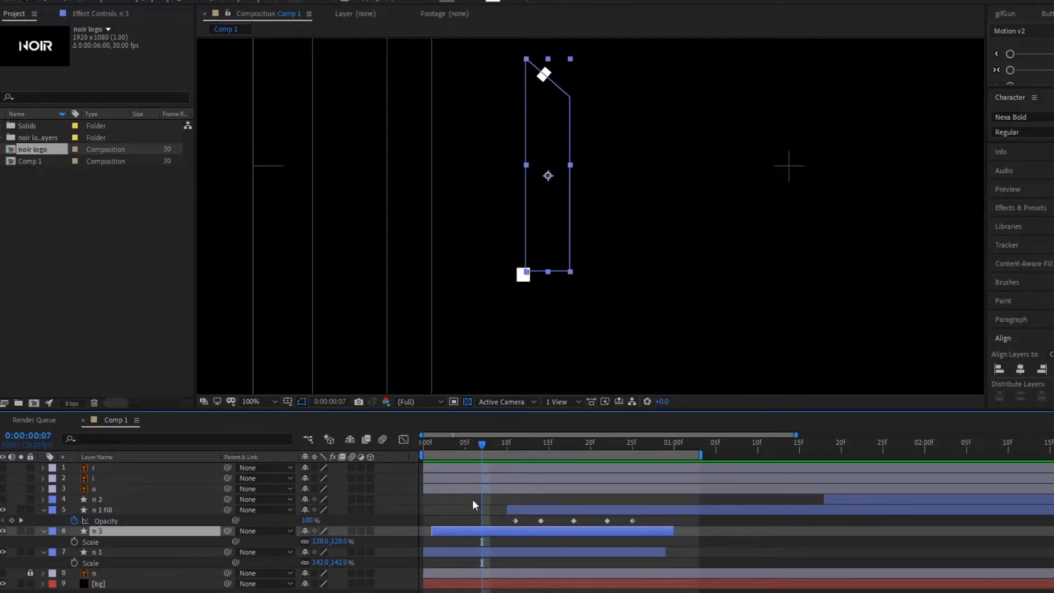
Set n 3's Stroke Width to 4 at its first keyframe at 0:00:00:01, deselect the layer and start a preview
key(u)
drag(479, 447, 433, 450)
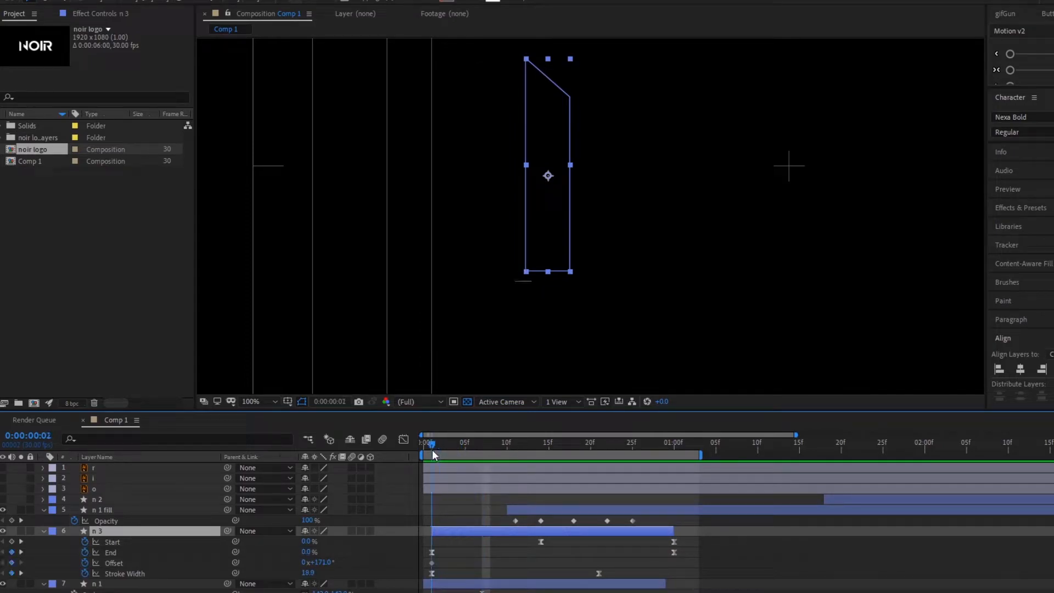
click(129, 573)
key(Page_Up)
click(431, 573)
drag(307, 573, 297, 575)
key(F2)
key(space)
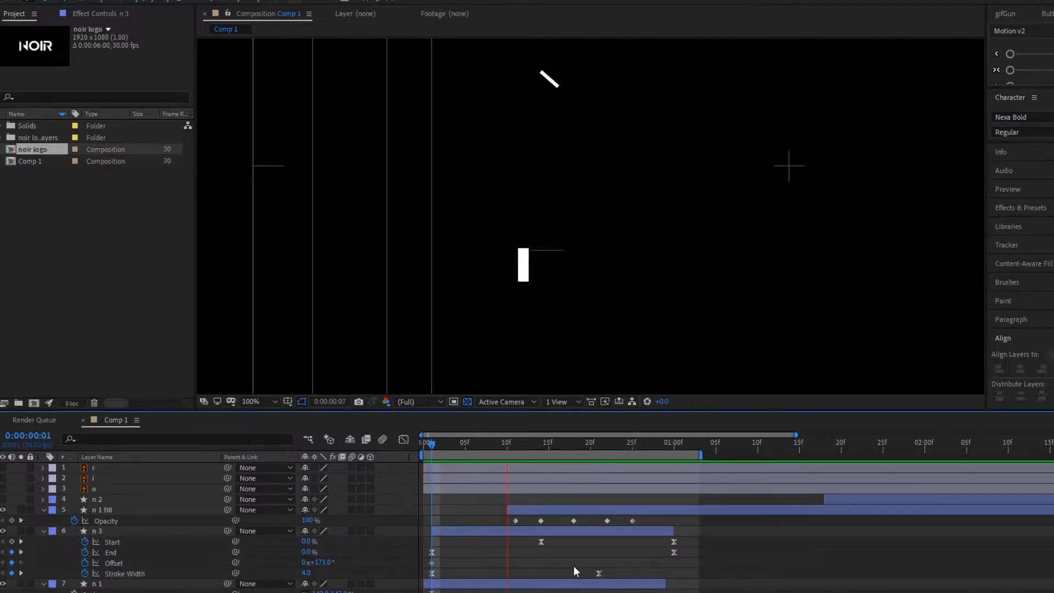
Play and scrub the animation up to 0:00:00:19 to examine how the two outline strokes surround the fill
scroll(486, 252, down, 2)
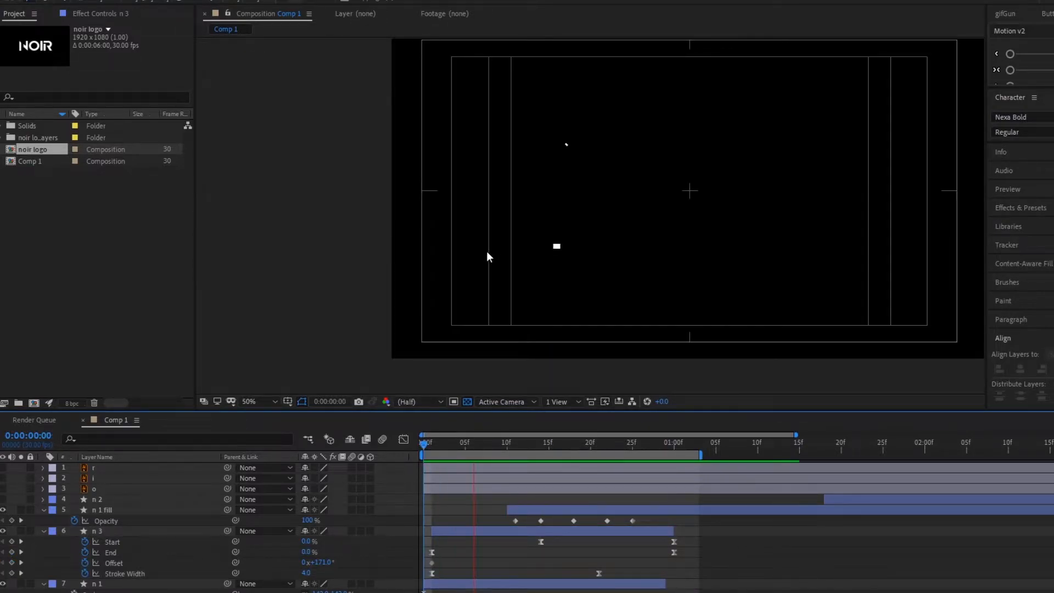
click(429, 440)
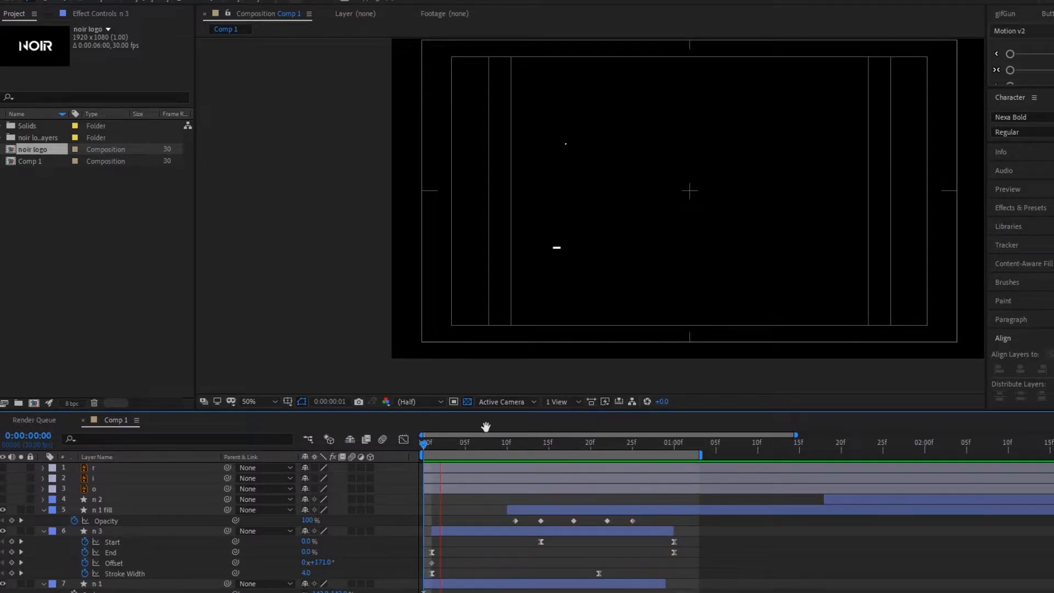
drag(444, 449, 560, 472)
drag(578, 474, 585, 427)
scroll(587, 225, up, 2)
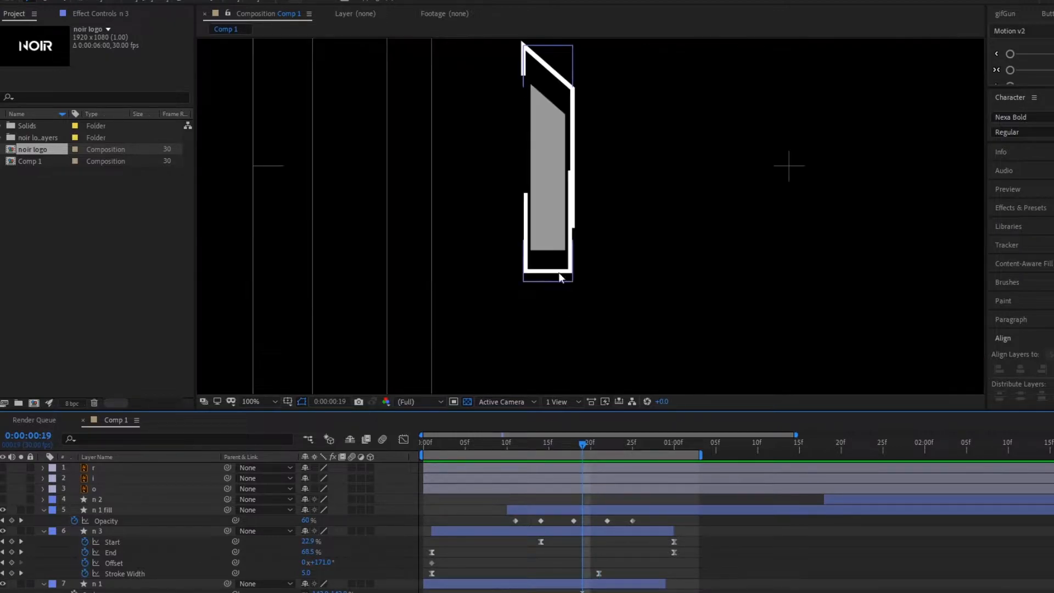
Collapse the revealed properties of the n 1 fill and n 3 layers
click(557, 278)
scroll(165, 544, down, 1)
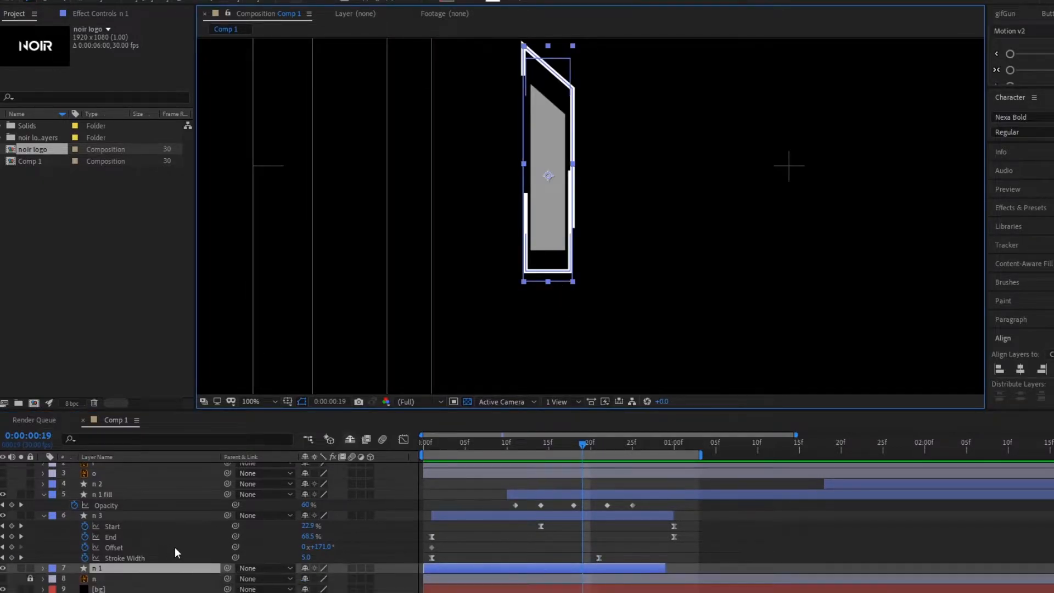
click(190, 515)
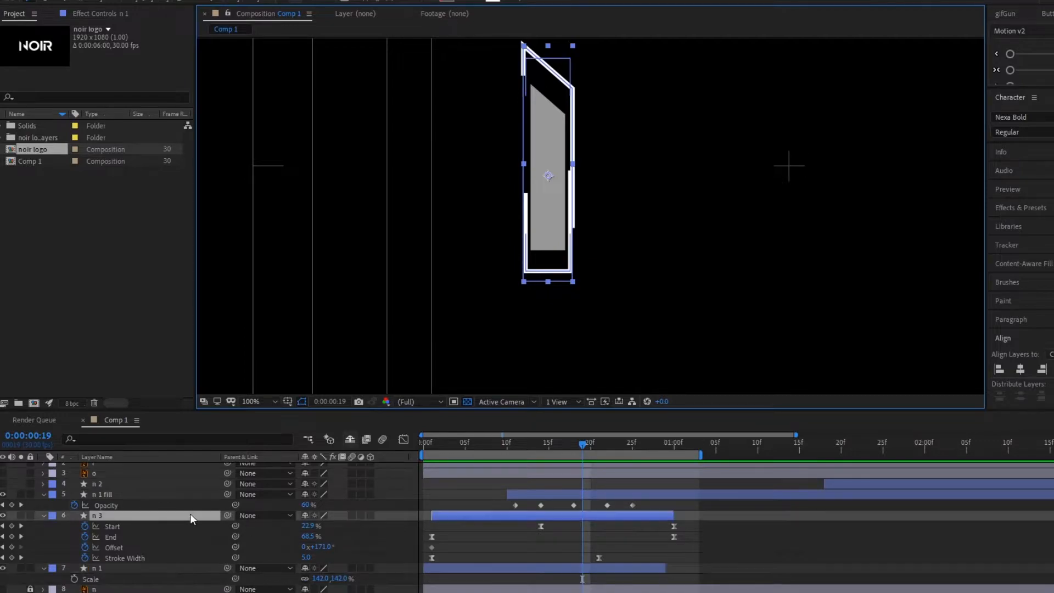
click(44, 494)
click(44, 505)
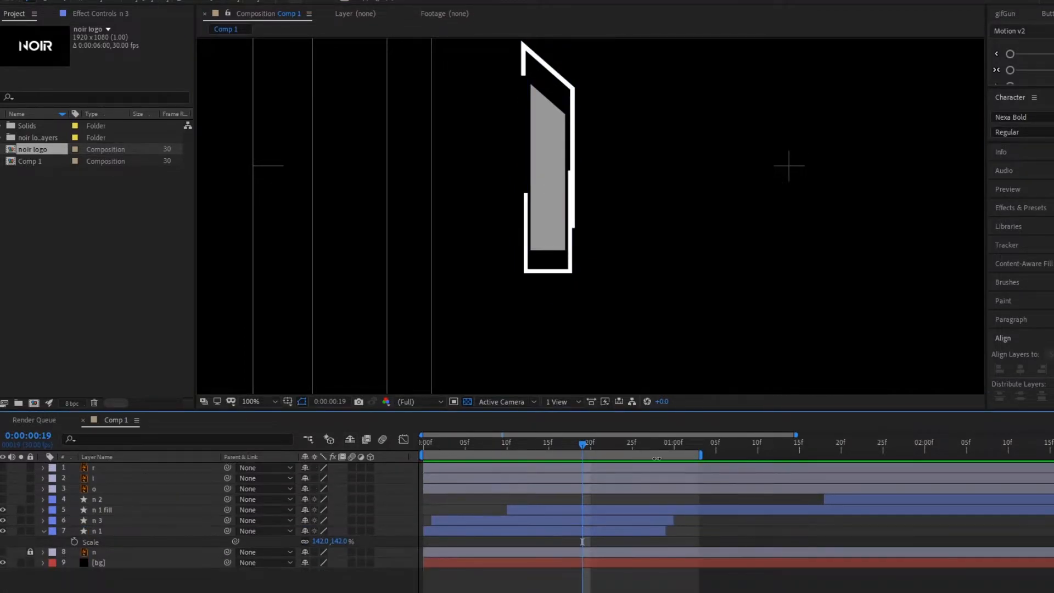
Preview the animation and extend the end of the work area to about 0:00:02:04
key(space)
scroll(474, 319, down, 2)
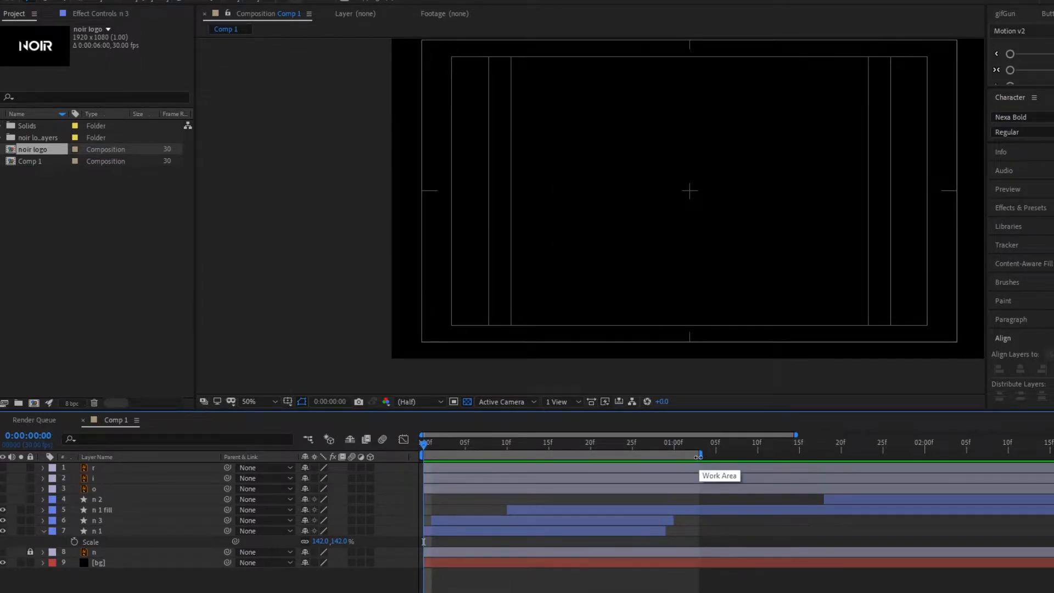
drag(702, 456, 959, 455)
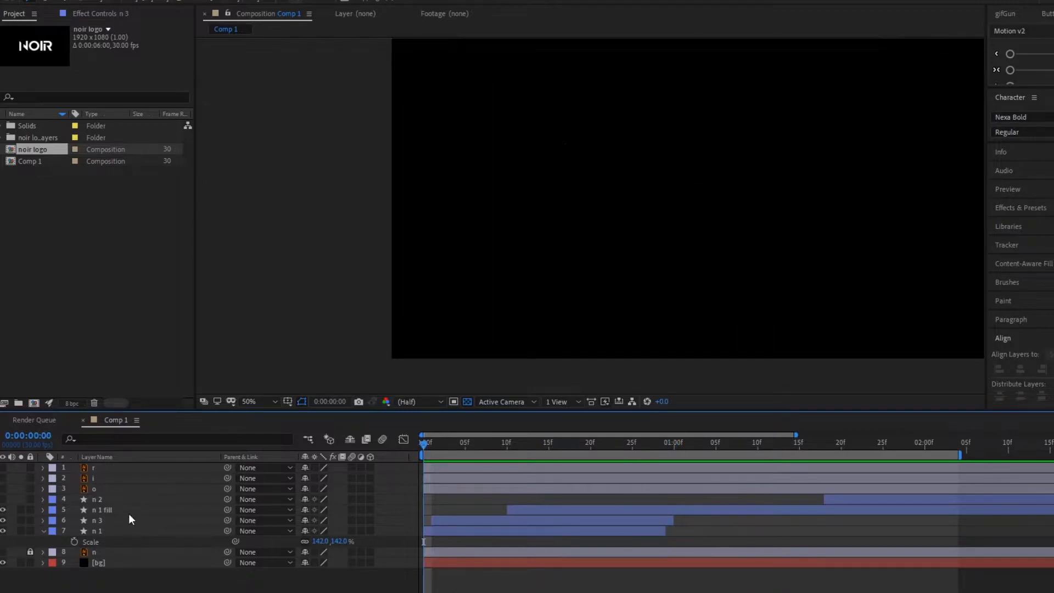
click(101, 499)
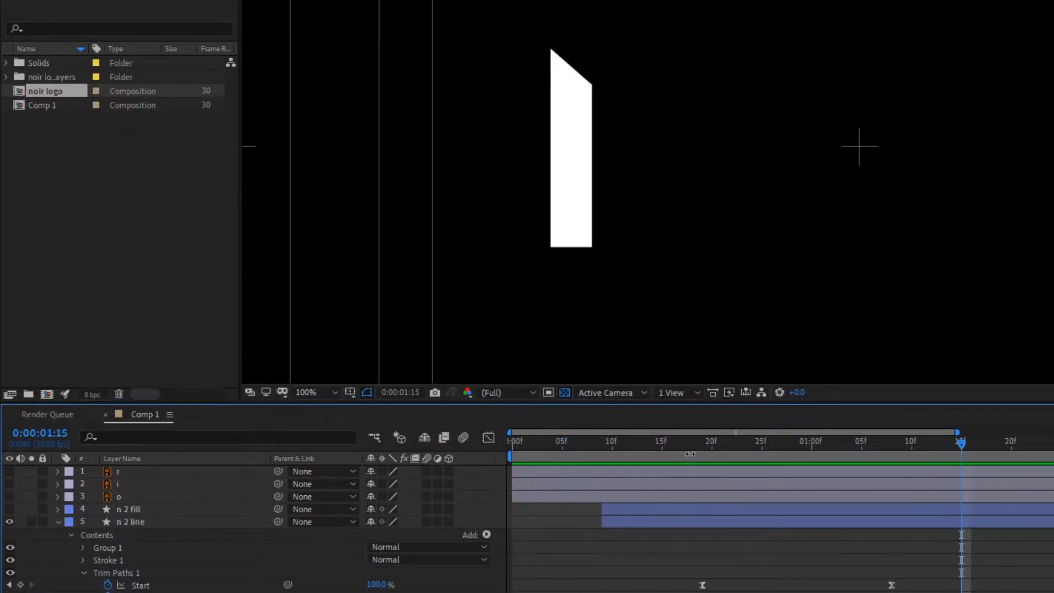
Move the n 2 line layer's last Trim Paths Start keyframe to about 0:00:01:24 and preview the slower stroke ending
key(space)
click(672, 519)
key(u)
drag(682, 455, 887, 498)
click(886, 498)
drag(891, 534, 1050, 534)
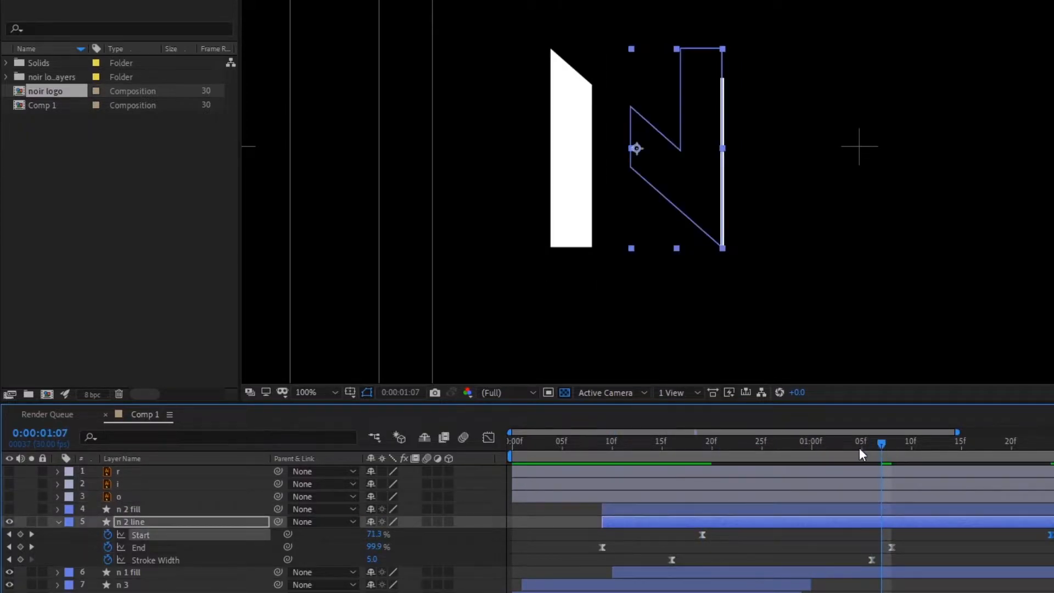
key(space)
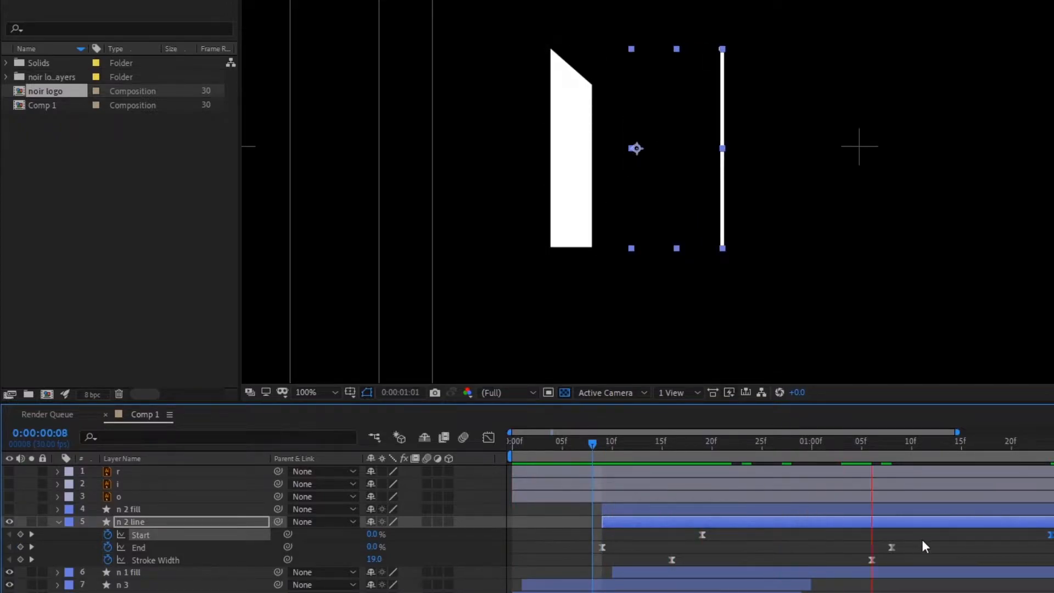
key(ctrl+shift+a)
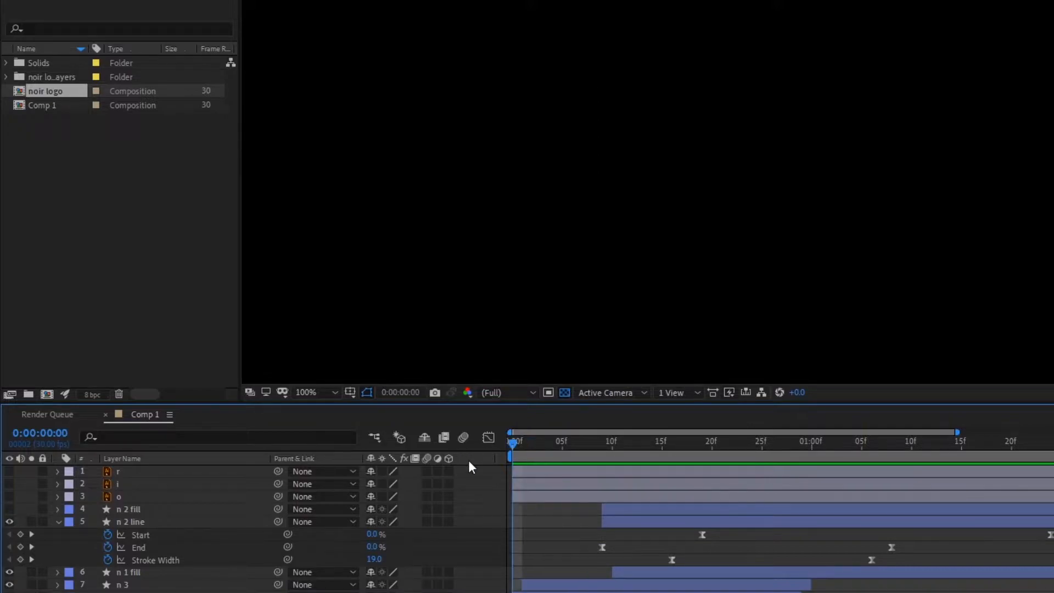
Collapse the n 2 line layer, make n 2 fill visible and check how the two overlap at 0:00:00:26
click(144, 534)
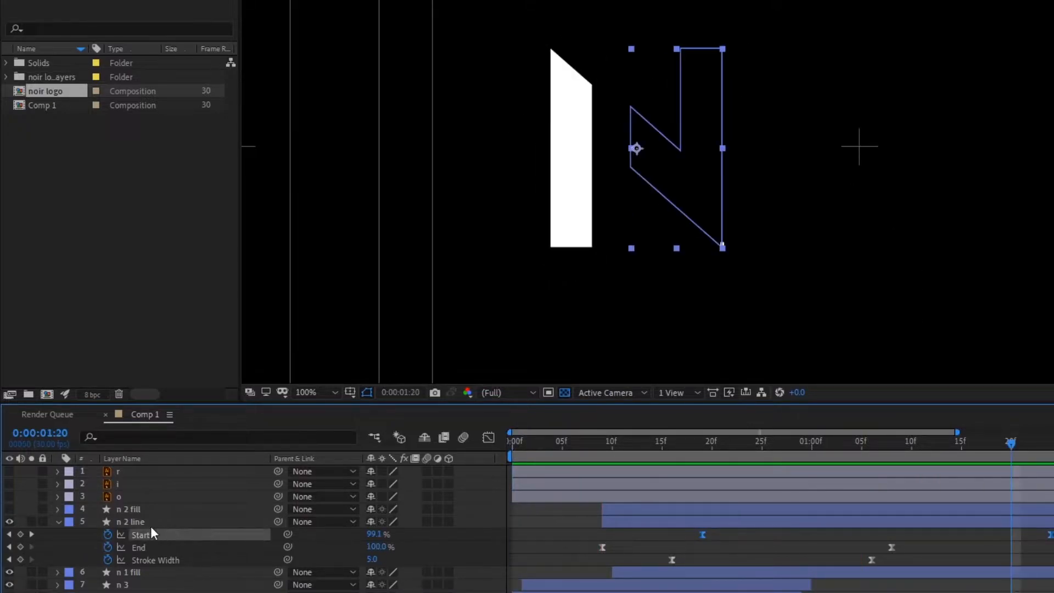
click(131, 522)
click(56, 520)
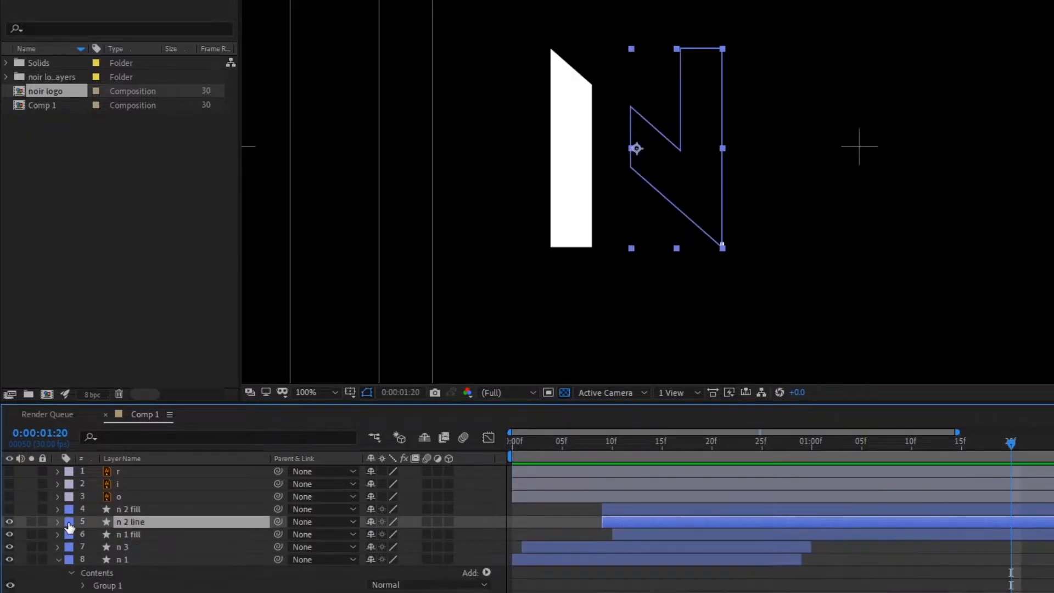
click(144, 510)
click(9, 509)
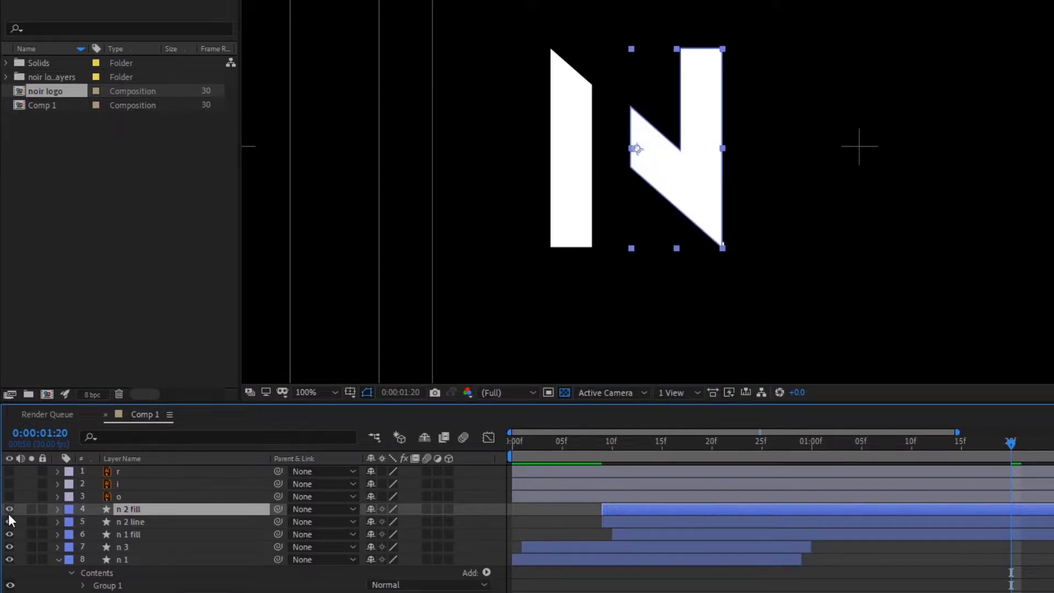
key(space)
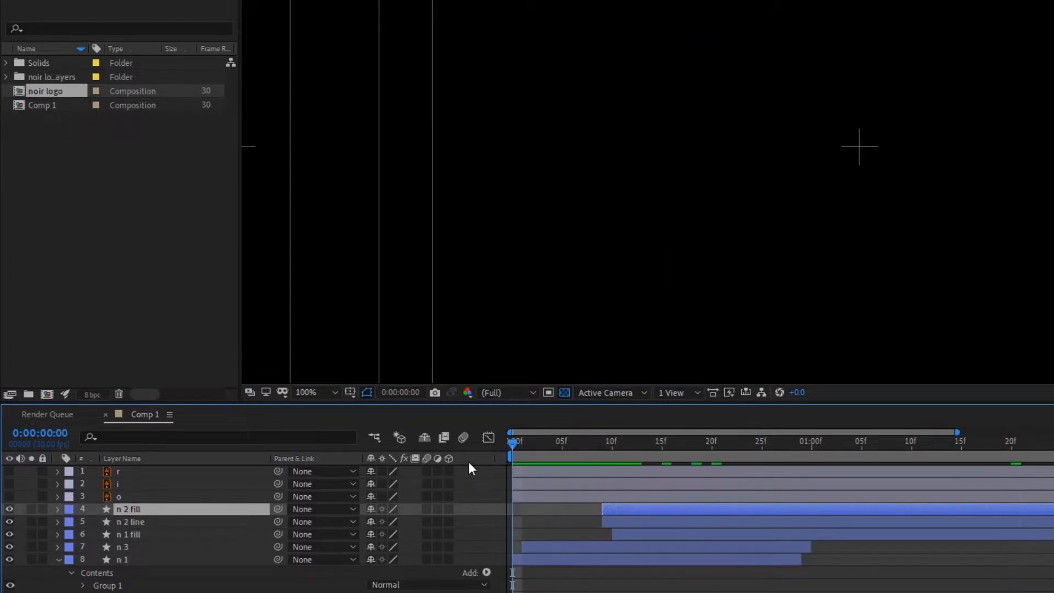
mouse_move(658, 448)
mouse_down()
mouse_move(641, 447)
mouse_move(772, 464)
mouse_up()
scroll(622, 255, up, 5)
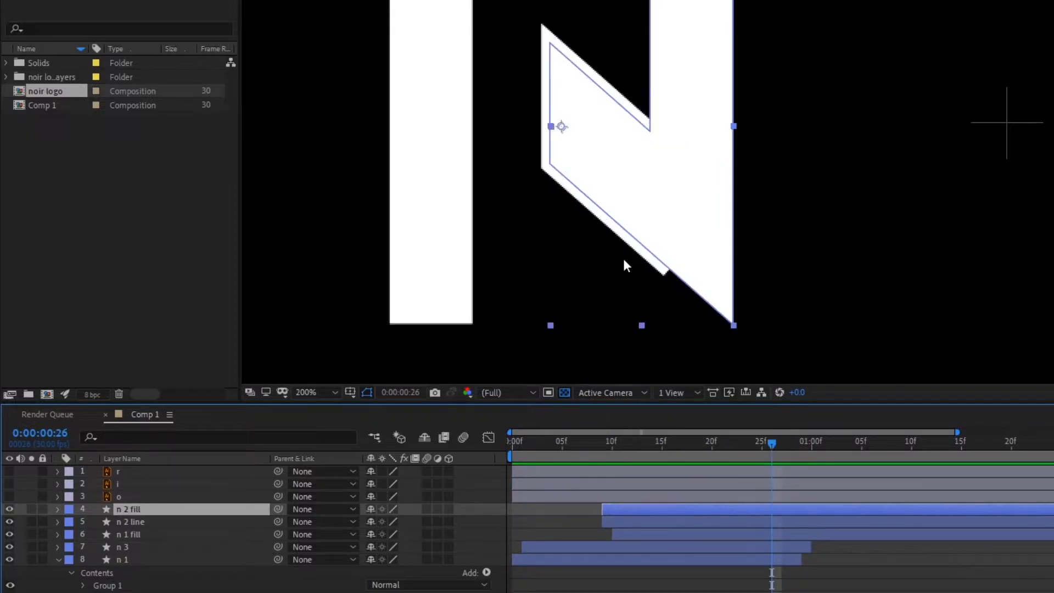
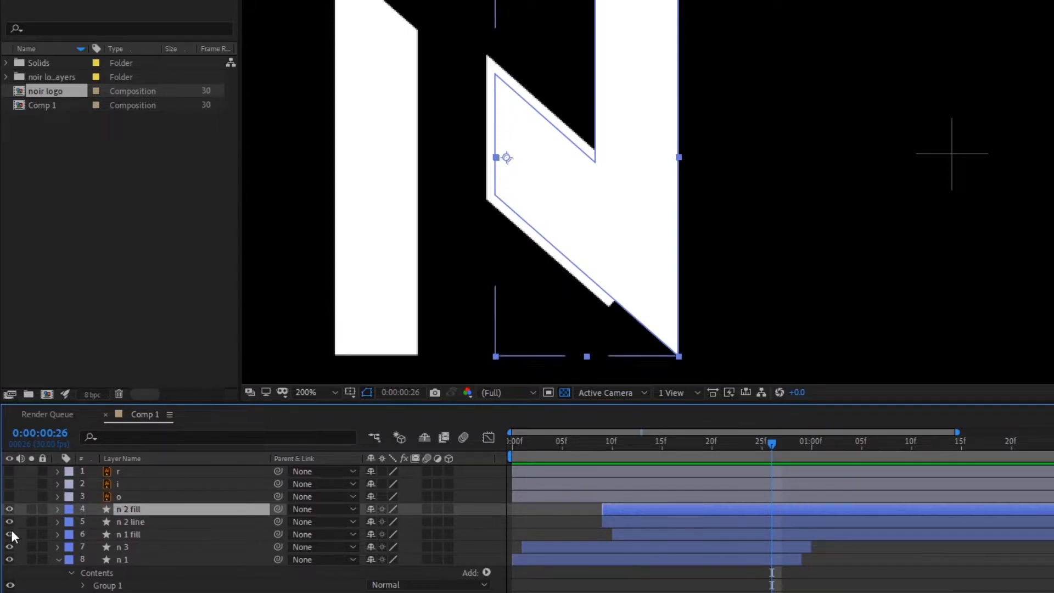
Hide the n 1 fill, n 3, n 1 and n 2 fill layers to isolate the n 2 line stroke at 0:00:00:29
click(116, 536)
drag(15, 535, 8, 577)
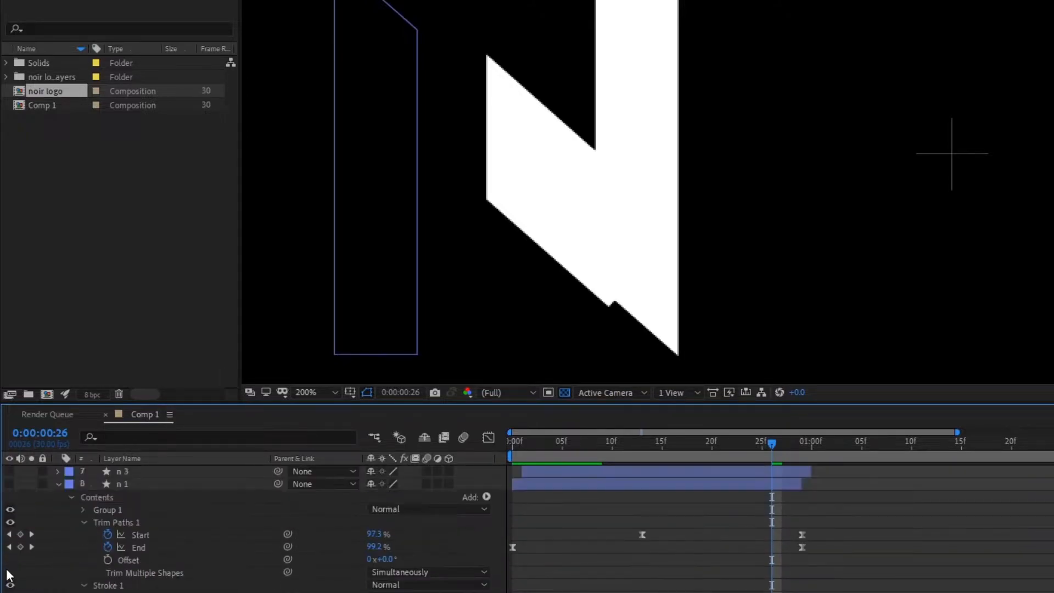
drag(692, 446, 650, 484)
click(10, 514)
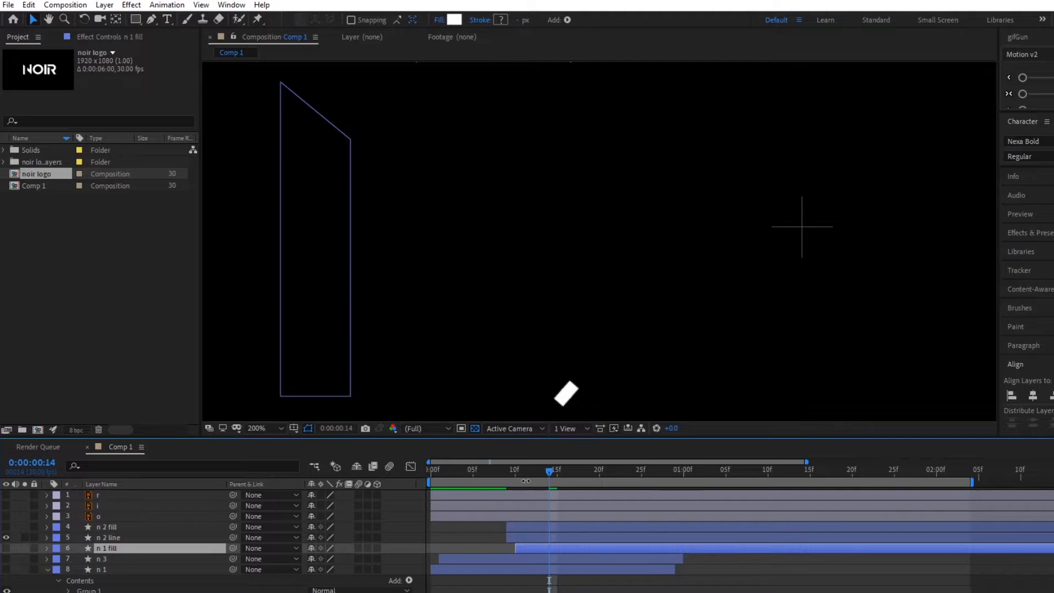
drag(548, 471, 671, 501)
click(114, 536)
Toggle the n 2 fill layer's visibility to compare it with the stroke, leaving the fill visible
click(101, 525)
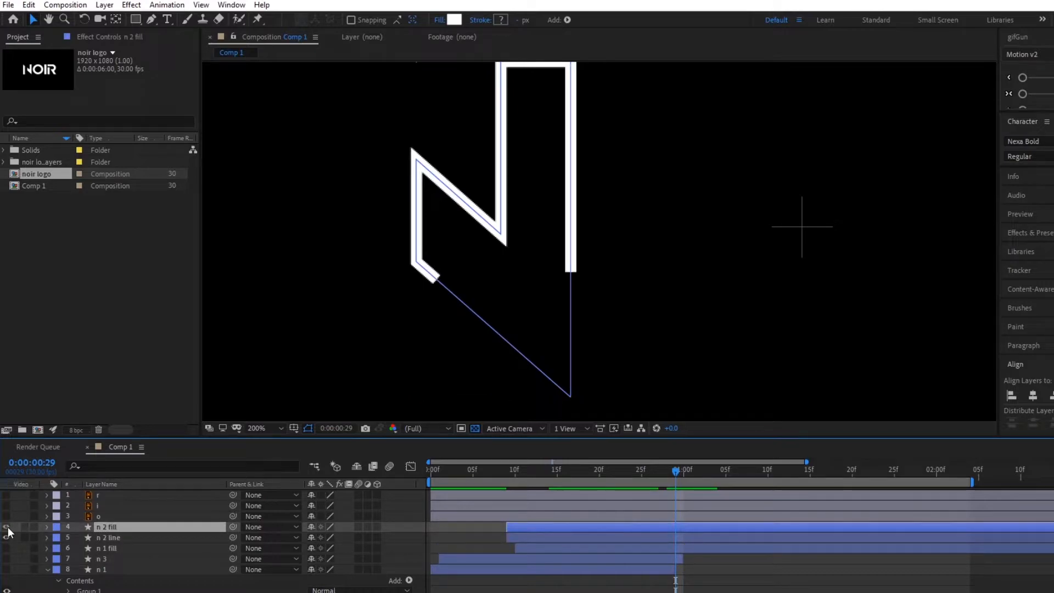
click(7, 527)
click(7, 526)
click(8, 527)
click(8, 527)
click(7, 526)
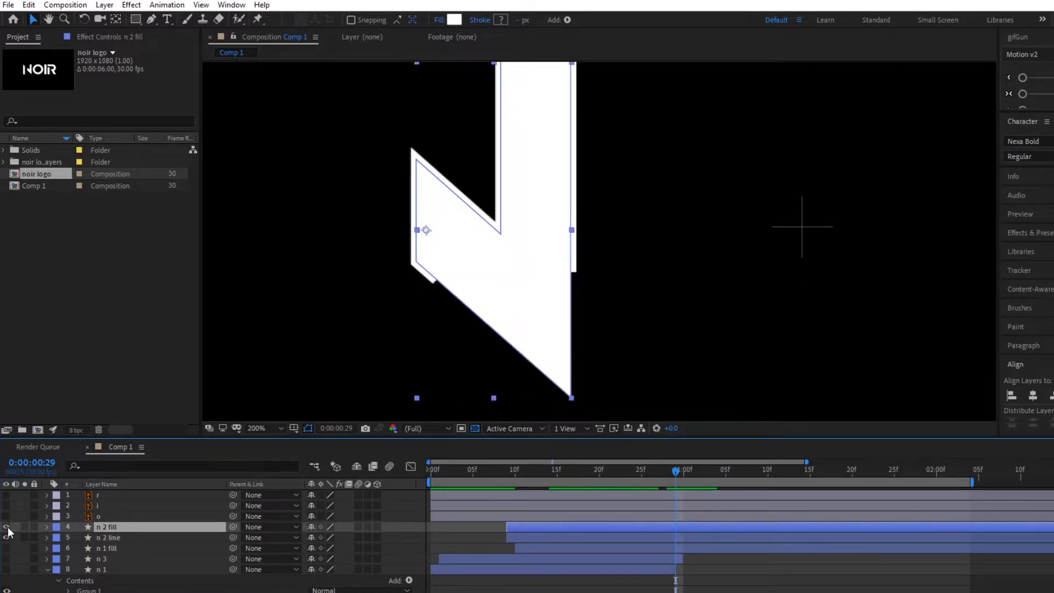
Hide the n 2 line layer and select n 2 fill
click(110, 535)
click(6, 536)
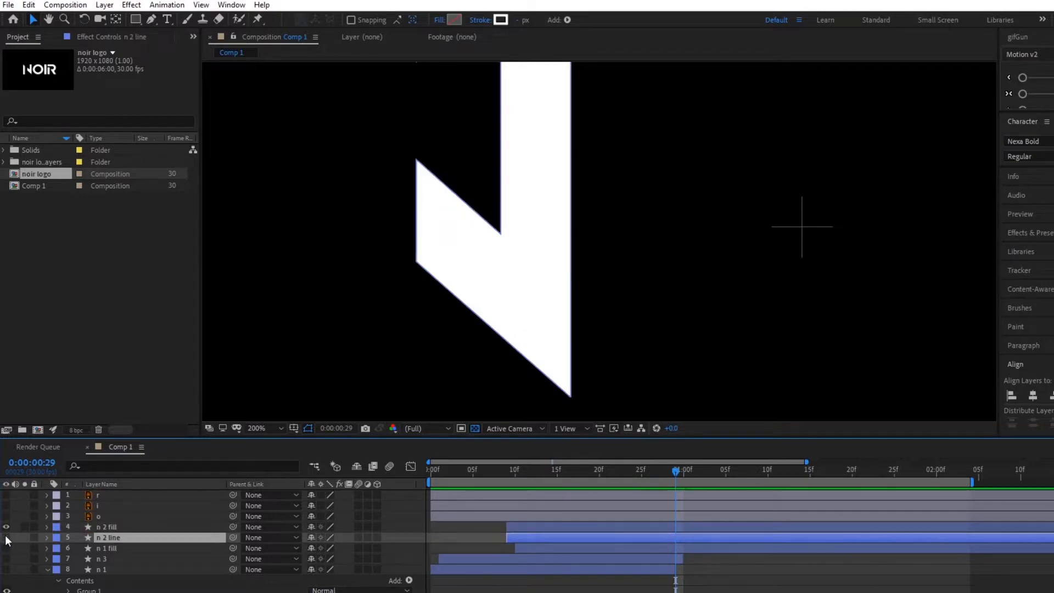
click(137, 528)
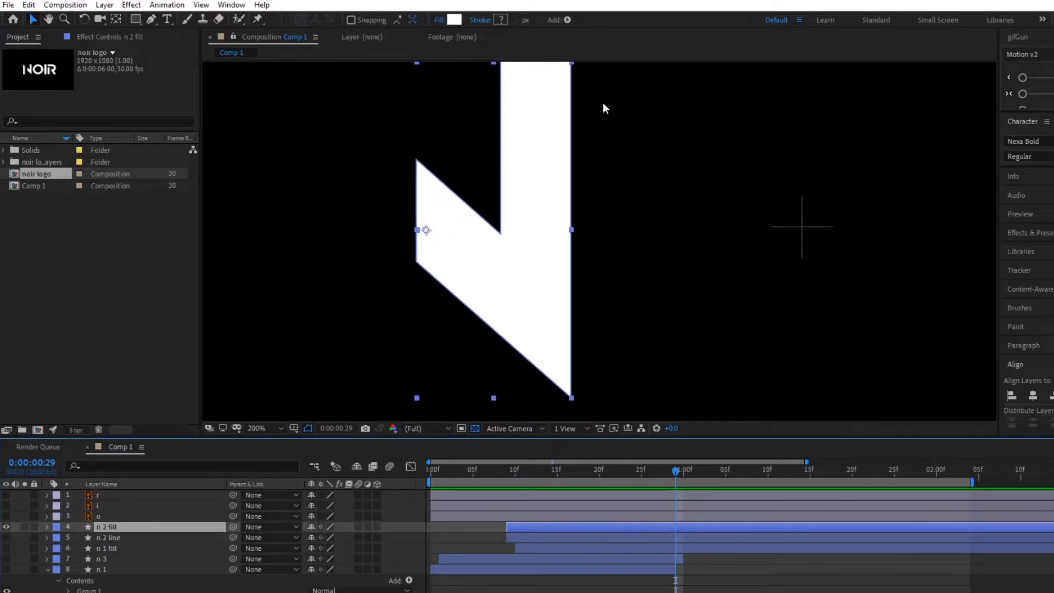
Create a new empty shape layer directly above the n 2 fill layer
key(h)
drag(616, 228, 627, 247)
key(v)
click(111, 528)
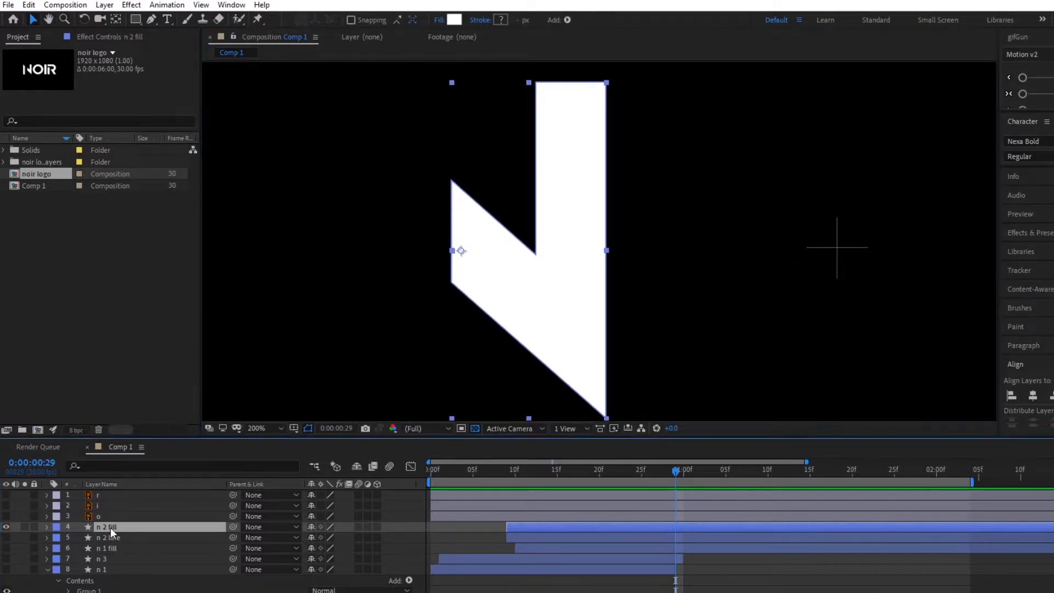
click(112, 5)
mouse_move(263, 19)
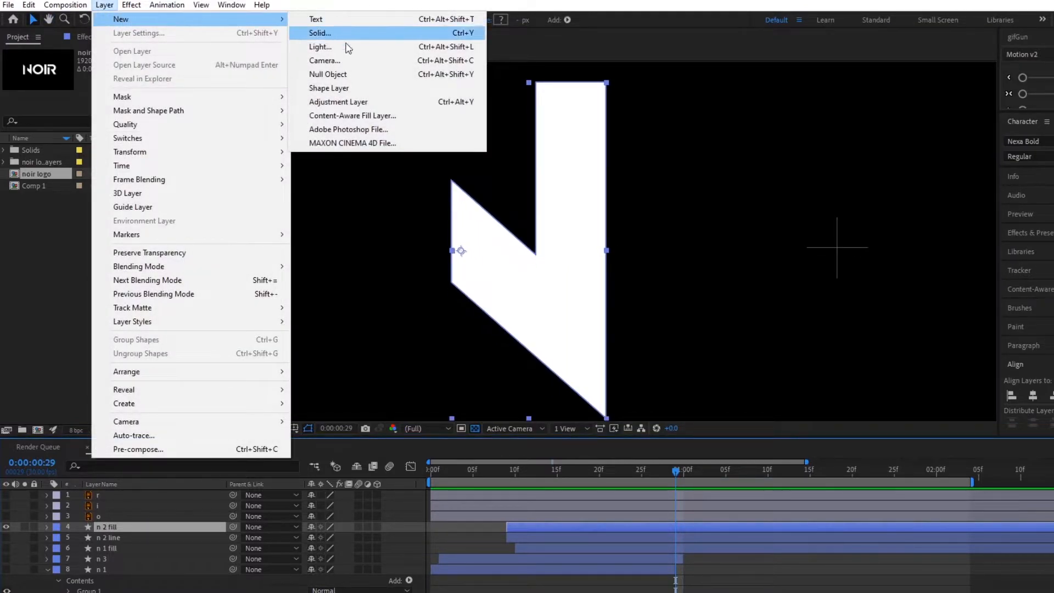
click(328, 87)
key(q)
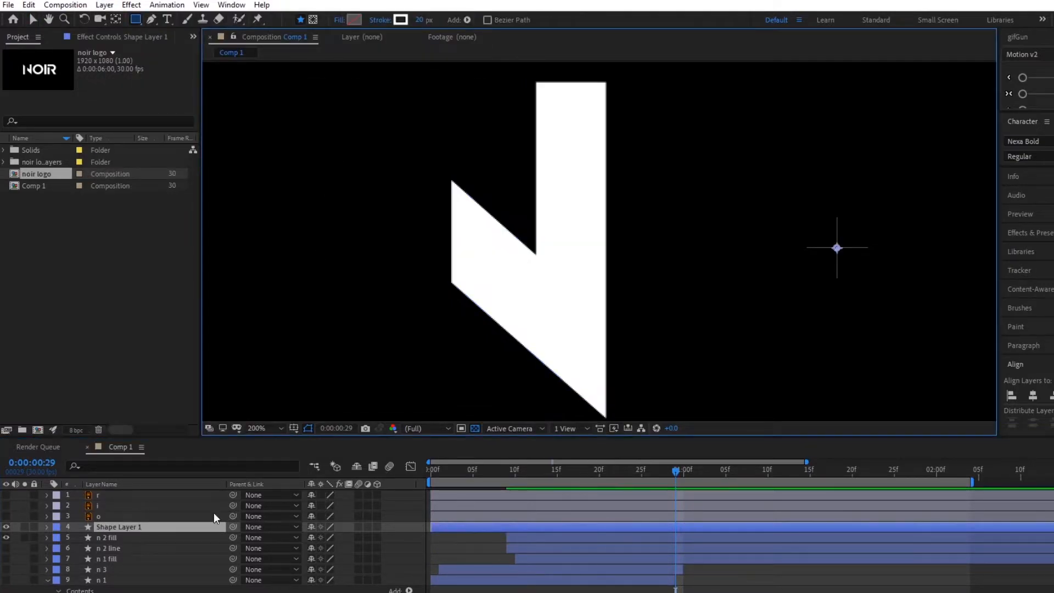
Rename the new shape layer "matte" and change its label colour to red
right_click(140, 531)
click(159, 527)
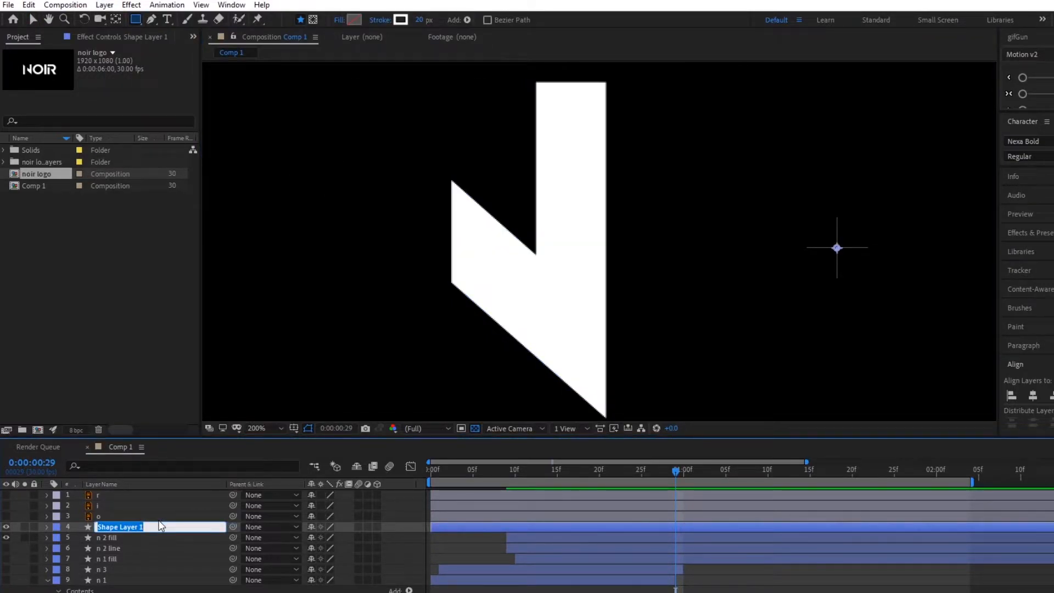
text(matte)
key(Return)
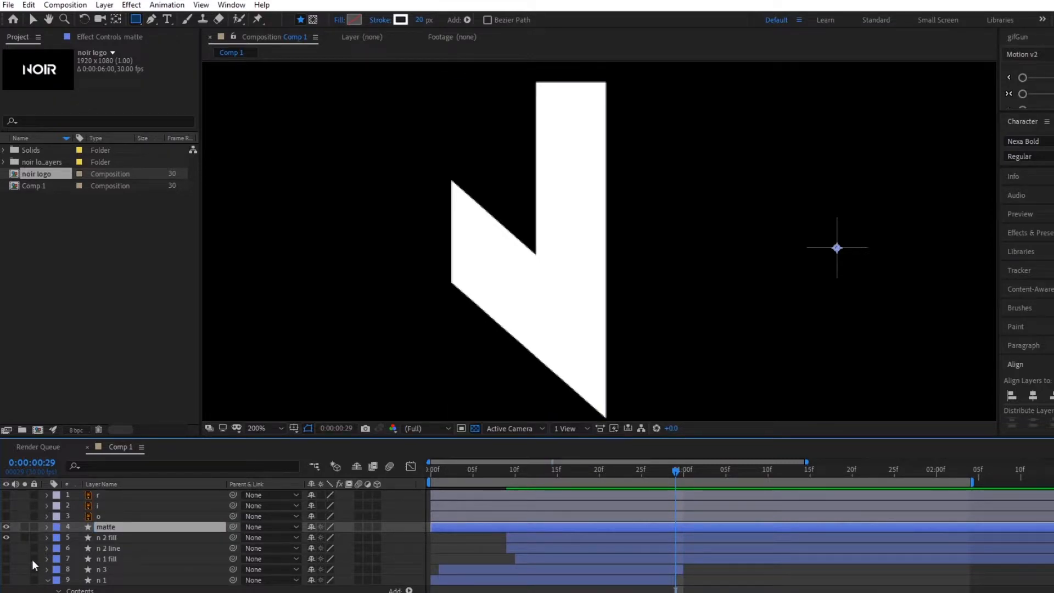
click(57, 529)
click(107, 316)
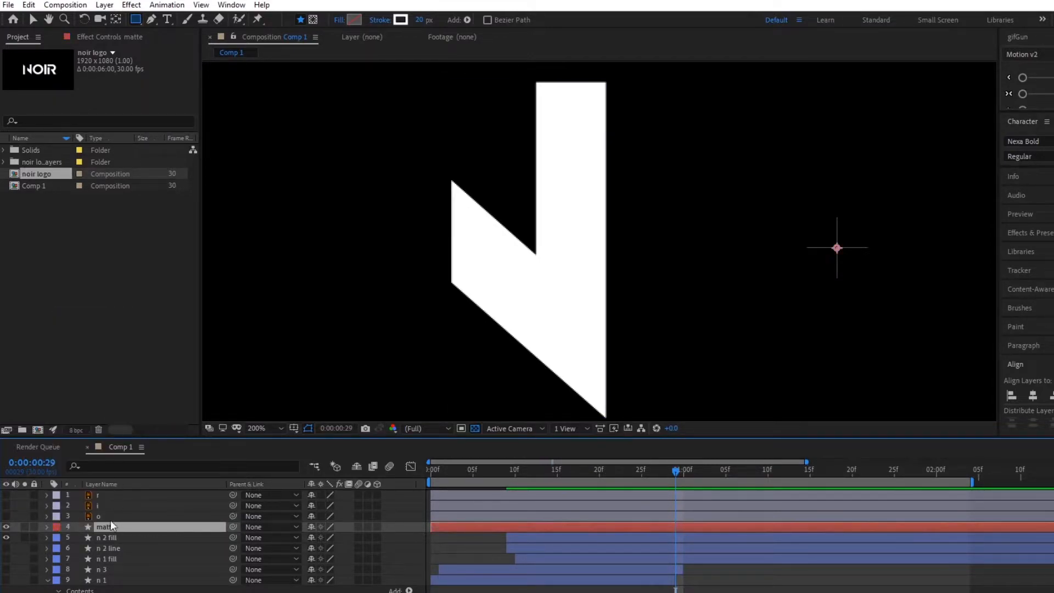
click(147, 536)
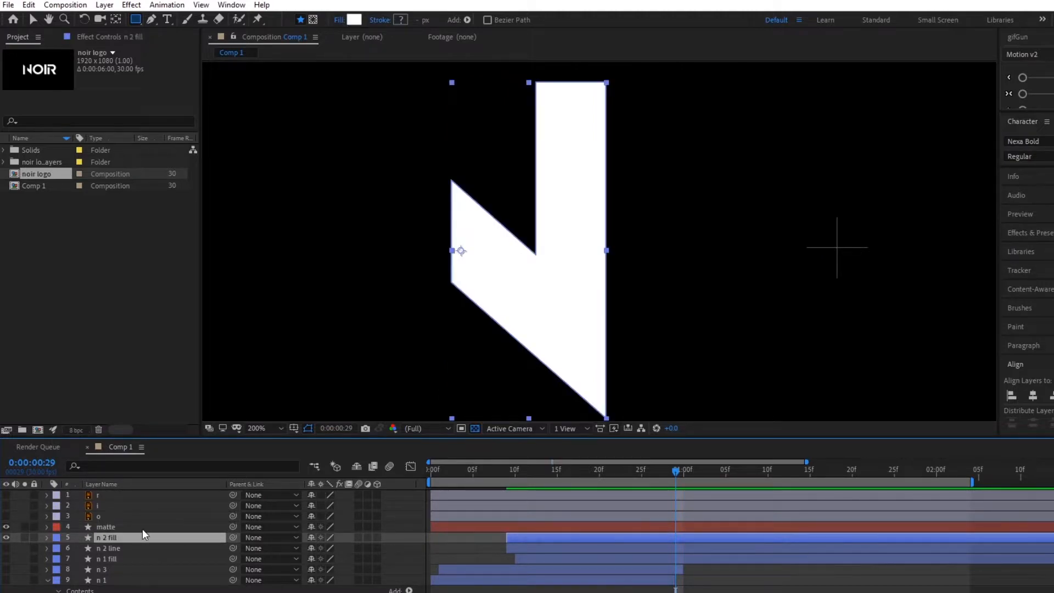
click(142, 528)
click(144, 544)
click(140, 526)
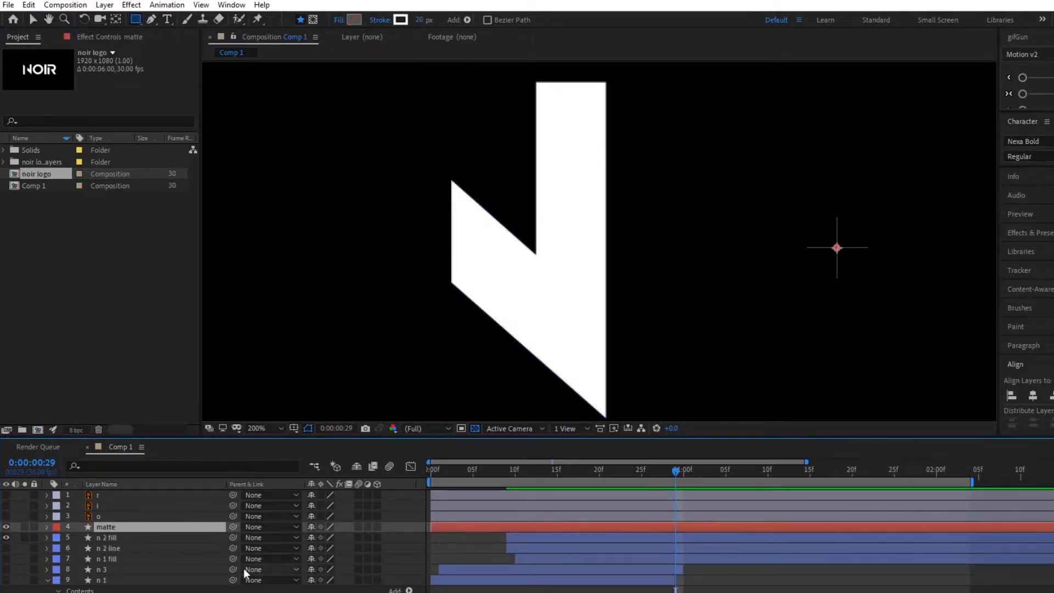
Prepare the Pen tool for the matte layer, checking the fill options and setting the stroke colour to red (FF0000)
click(150, 19)
click(199, 464)
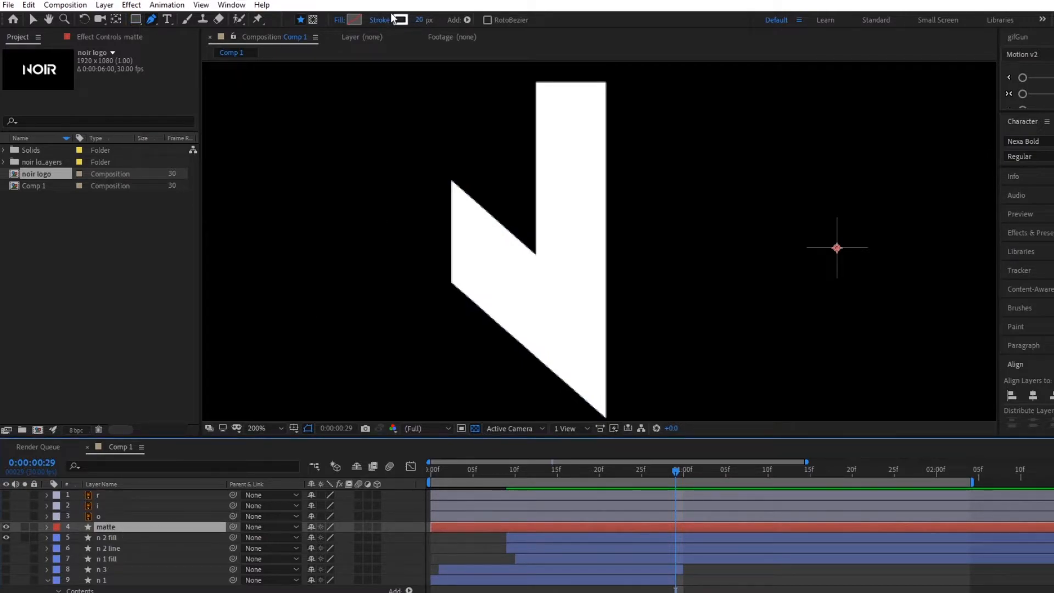
click(339, 20)
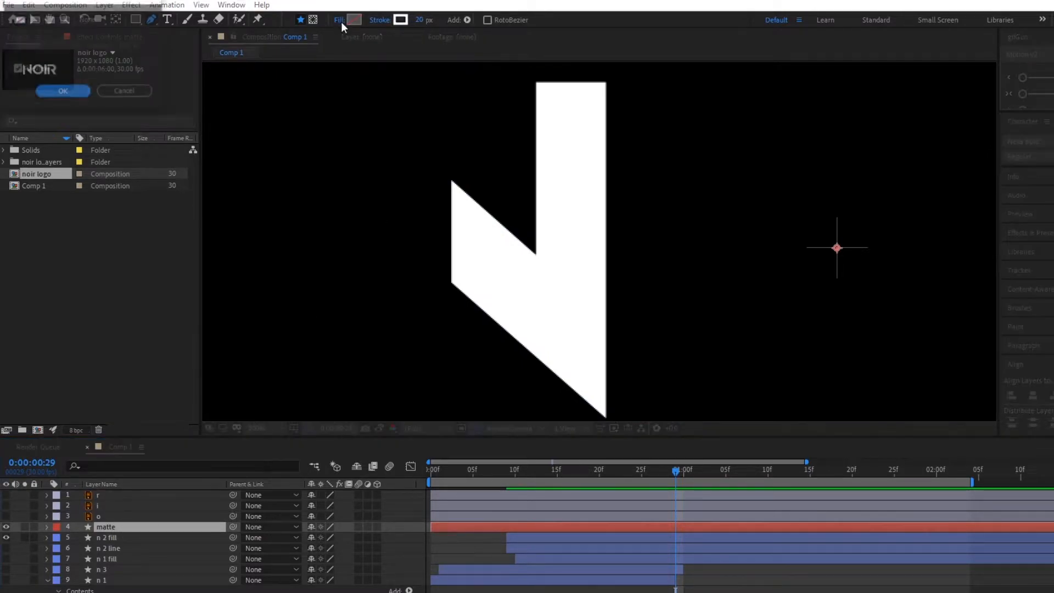
click(18, 20)
click(59, 90)
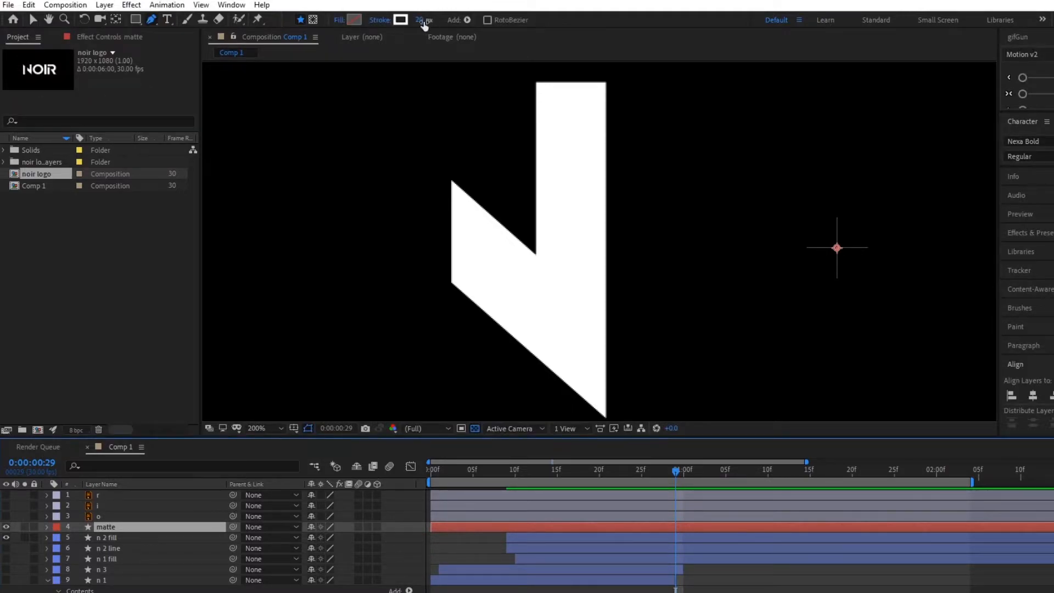
click(404, 19)
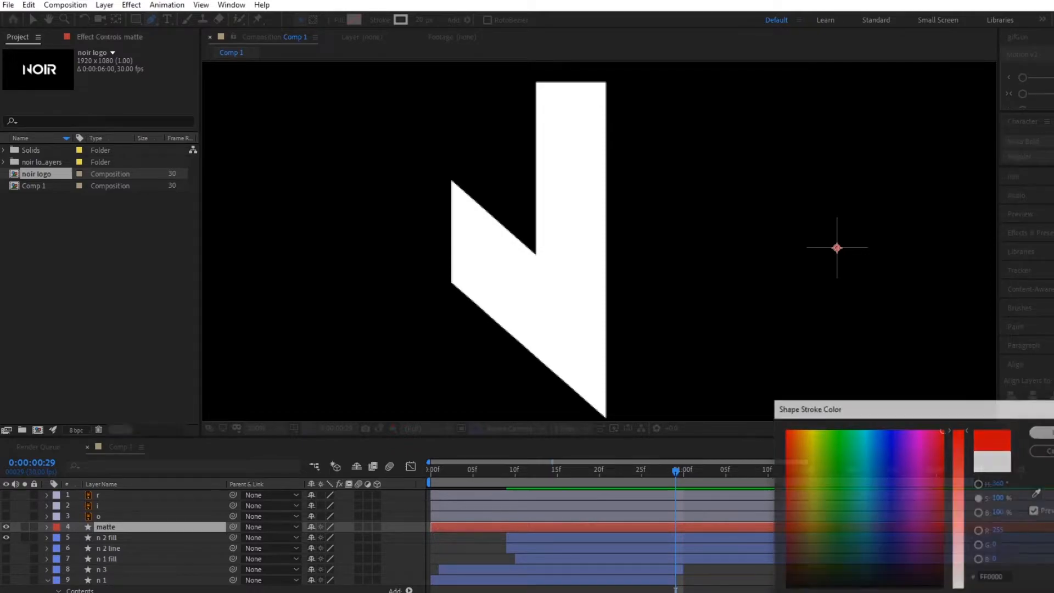
click(1043, 432)
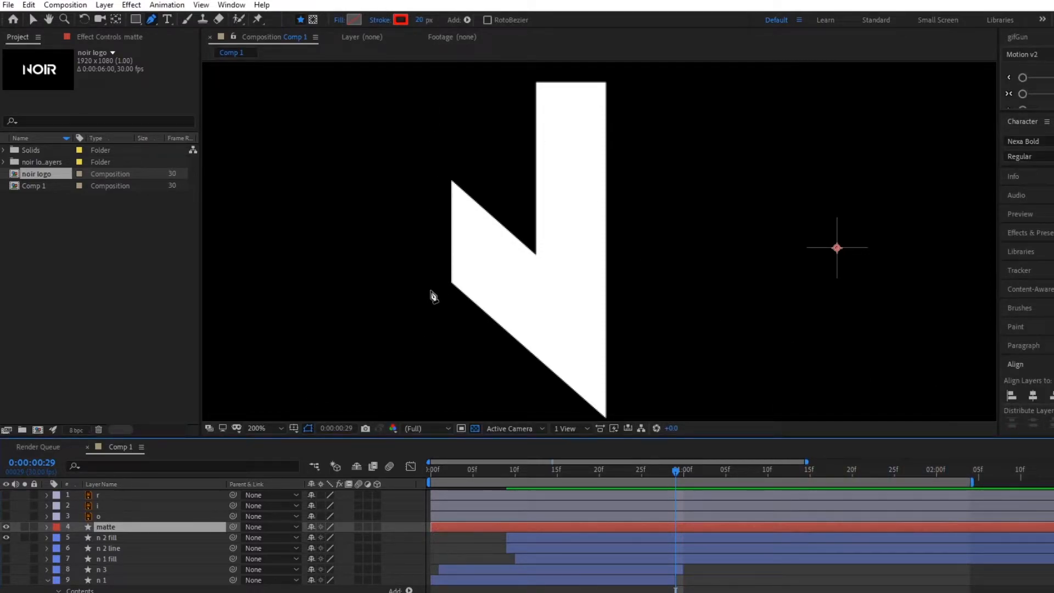
Draw a straight diagonal stroke on the matte layer along the middle of the n 2 fill's diagonal arm
click(437, 220)
click(560, 331)
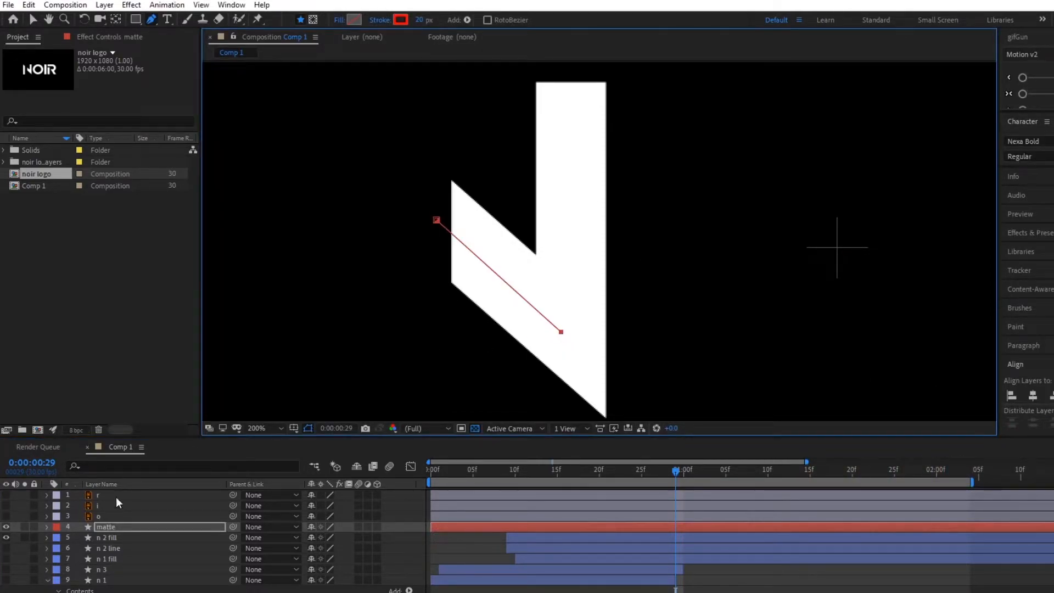
key(ctrl+z)
click(117, 528)
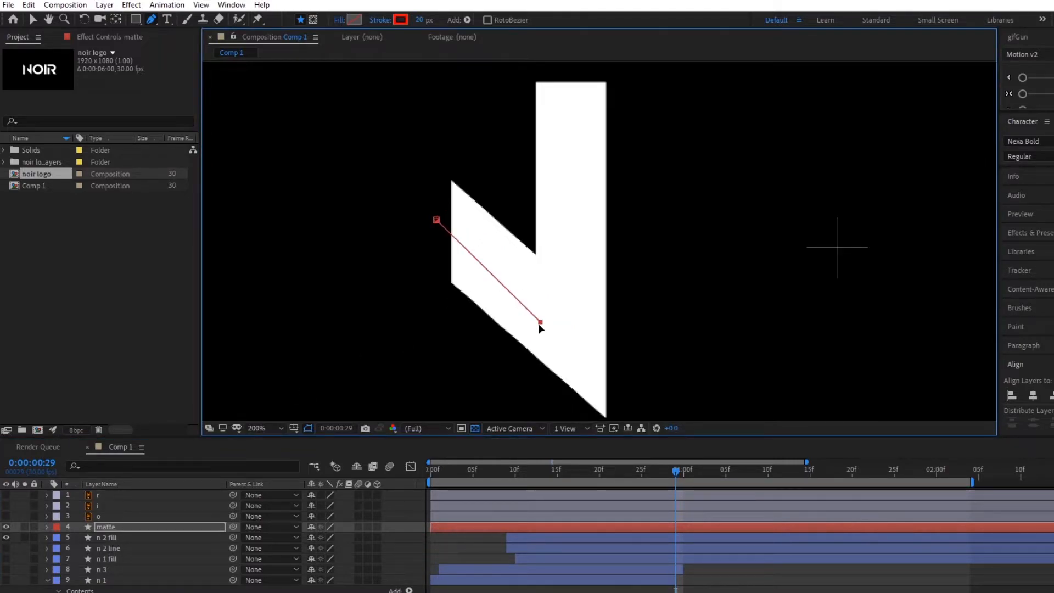
click(562, 331)
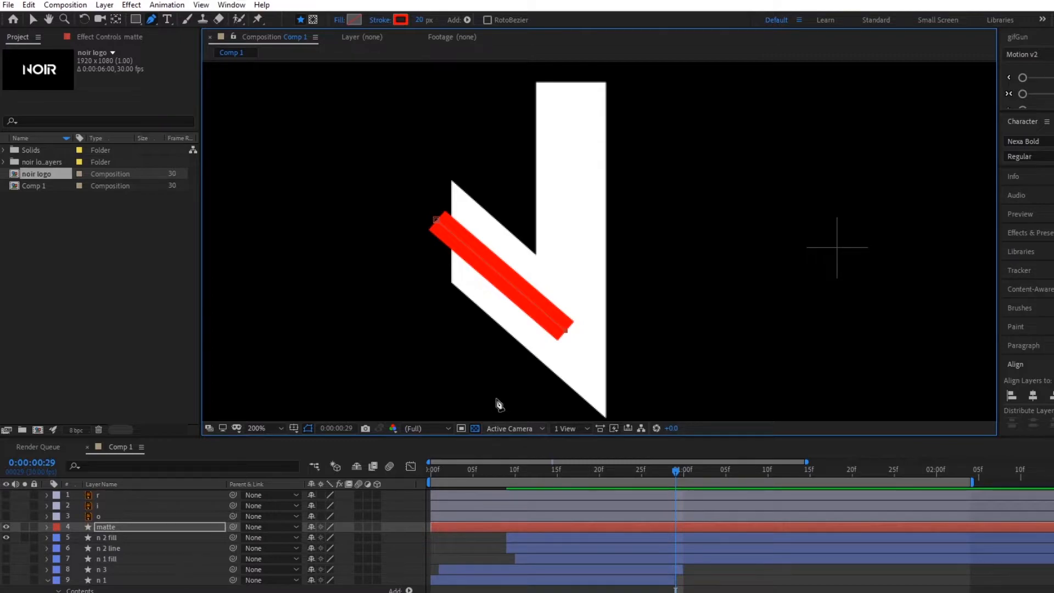
drag(565, 335, 566, 328)
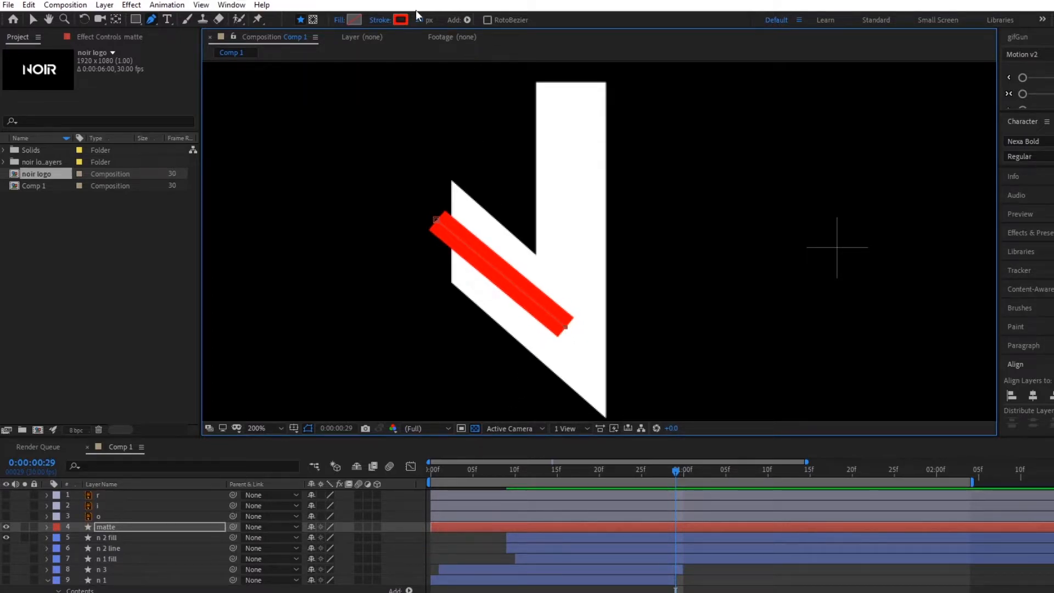
Thicken the matte stroke to 69 px and extend both of its ends until it fully covers the diagonal arm
drag(426, 20, 458, 19)
drag(571, 331, 594, 353)
mouse_move(610, 393)
mouse_down()
mouse_move(578, 326)
mouse_move(612, 351)
mouse_up()
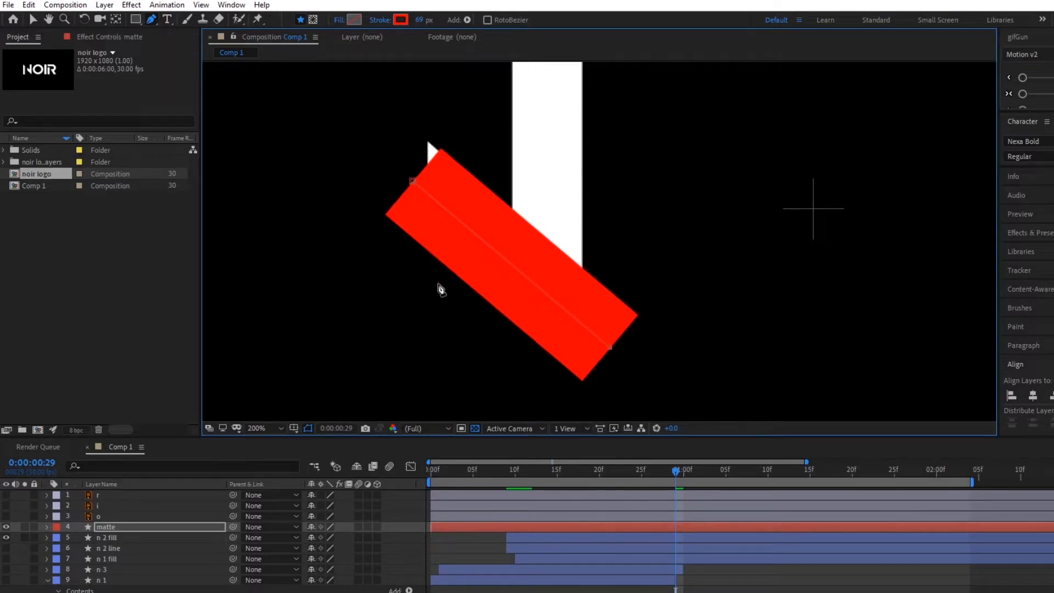
key(v)
drag(411, 187, 397, 172)
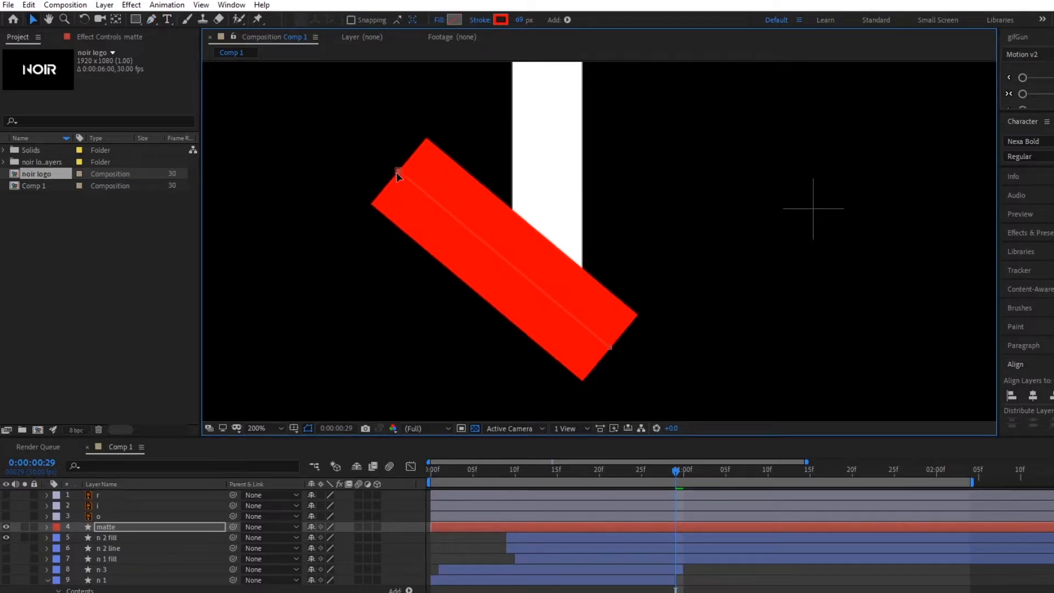
Draw a second, separate stroke on the matte layer, running up the centre of the vertical stem to its upper edge
click(102, 530)
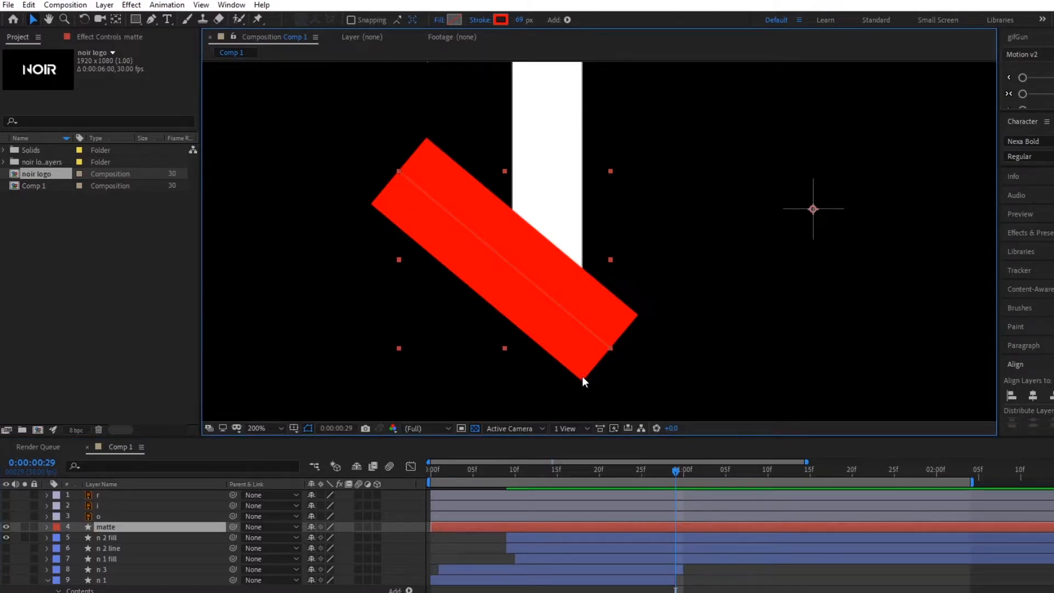
key(comma)
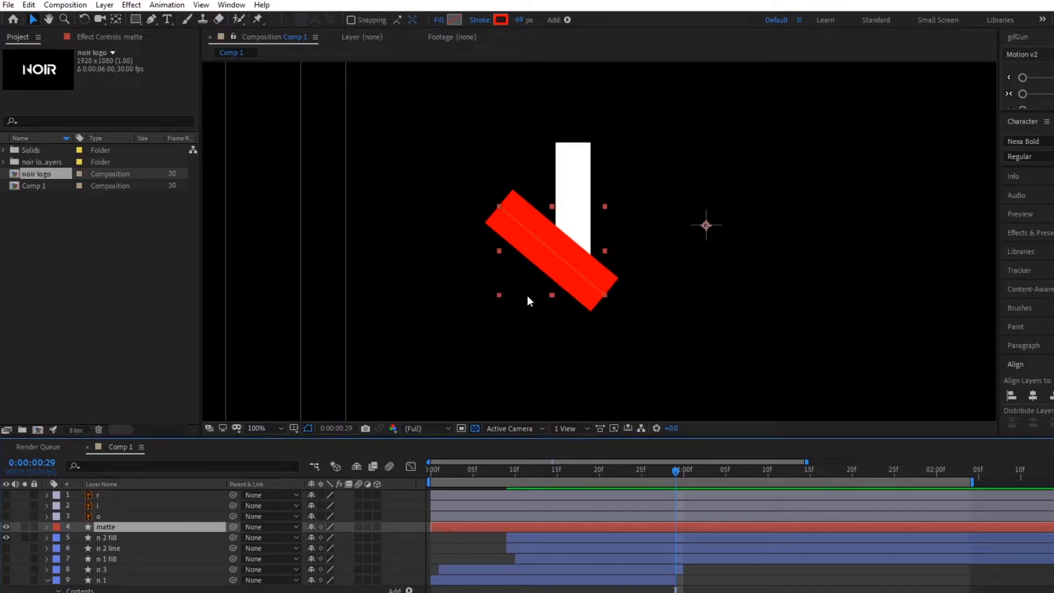
click(151, 18)
key(period)
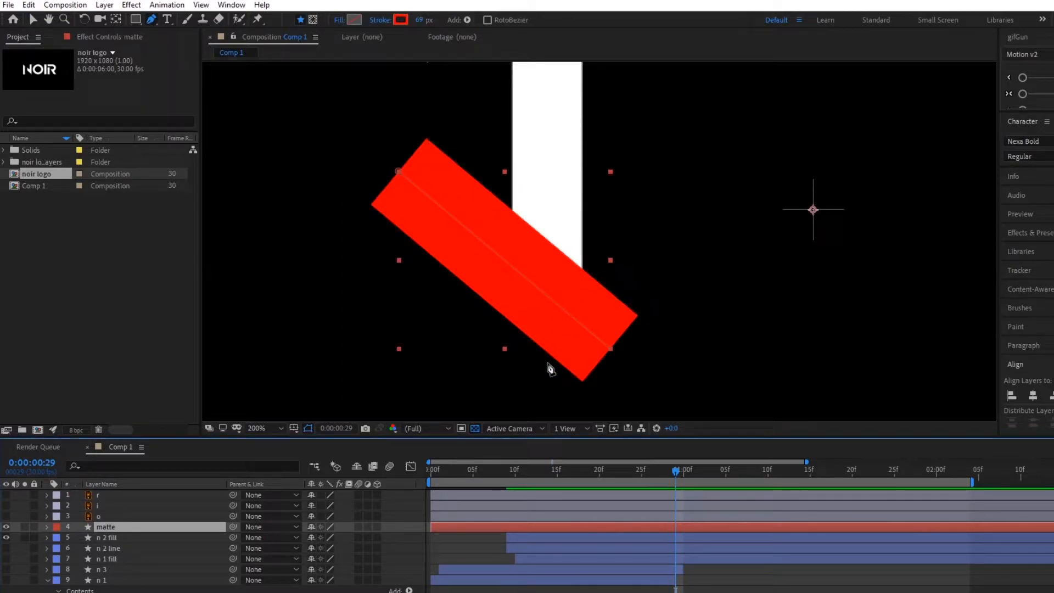
key(F2)
click(541, 333)
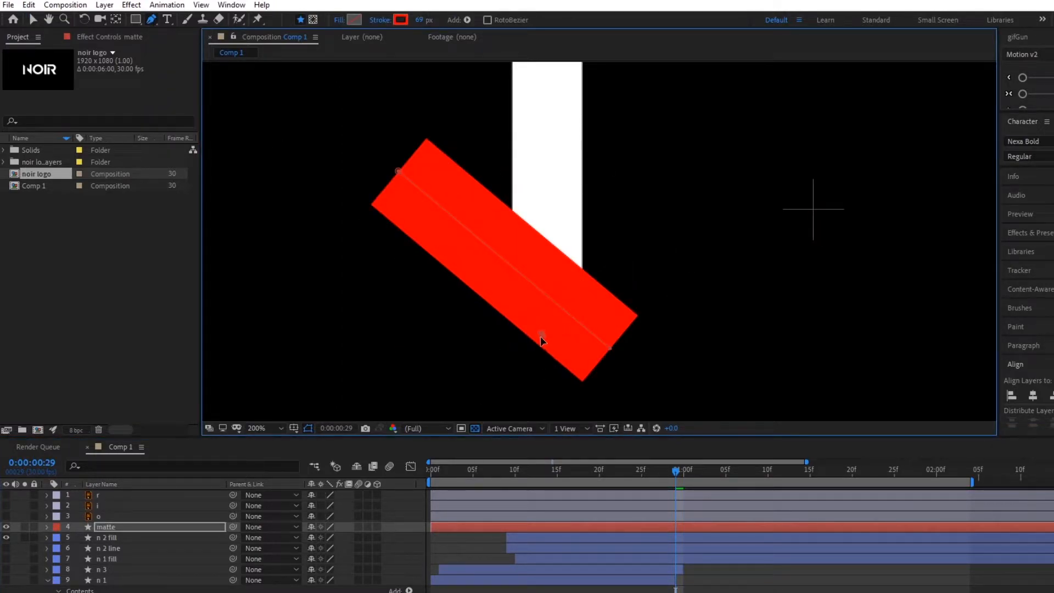
scroll(543, 329, up, 3)
click(525, 131)
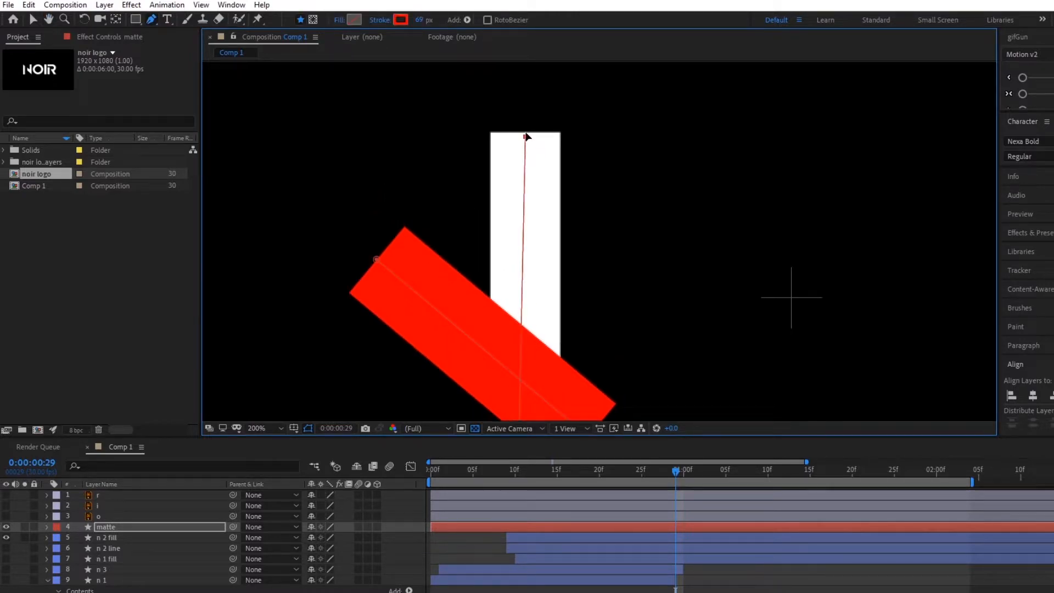
mouse_move(522, 129)
mouse_down()
mouse_move(519, 142)
mouse_move(519, 131)
mouse_up()
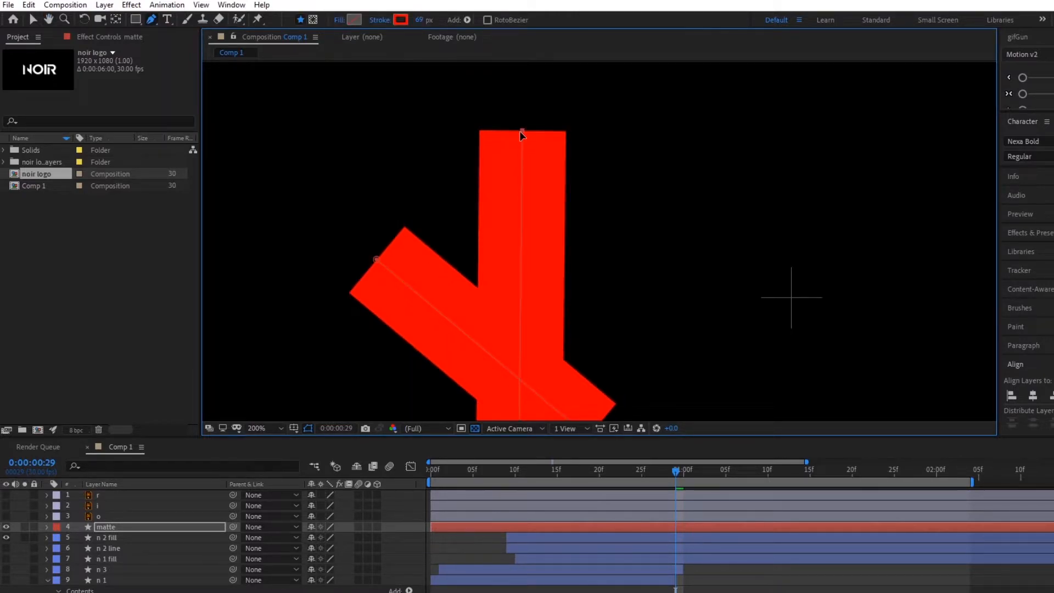
Move the lower end of the vertical matte stroke up onto the diagonal stroke so it no longer sticks out below
scroll(528, 237, down, 4)
key(v)
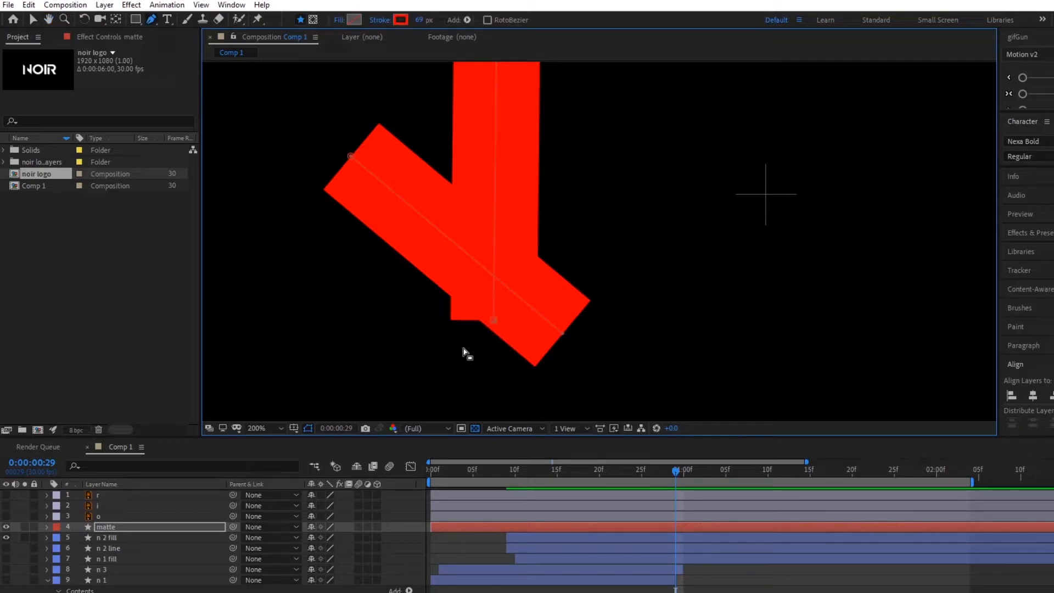
scroll(438, 281, down, 1)
scroll(564, 248, up, 1)
drag(532, 221, 547, 250)
mouse_move(507, 352)
mouse_down()
mouse_move(508, 236)
mouse_move(508, 300)
mouse_up()
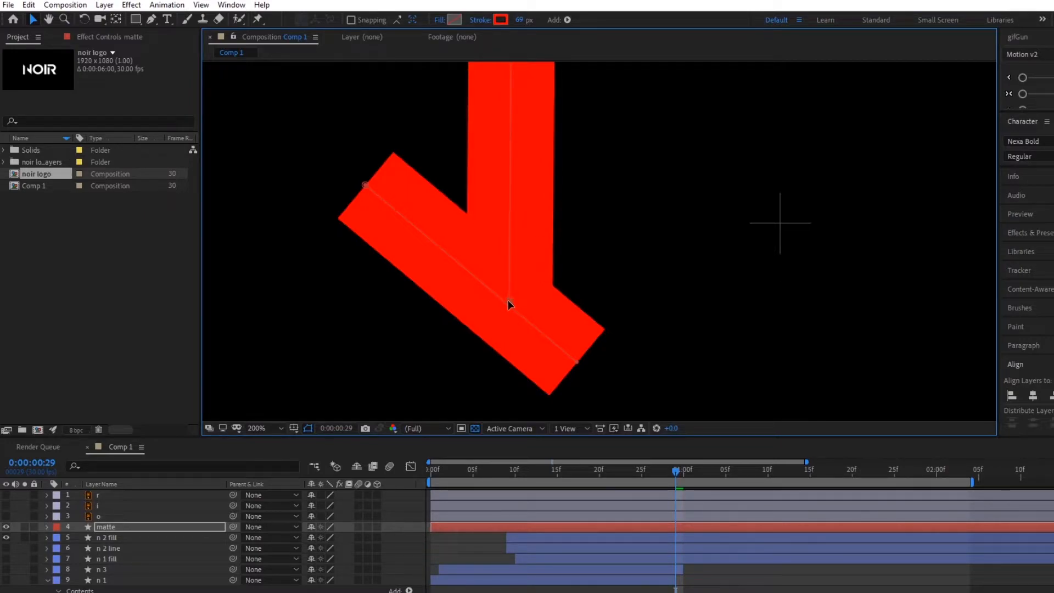
Expand the matte layer's contents and select Shape 1, the diagonal stroke
click(146, 525)
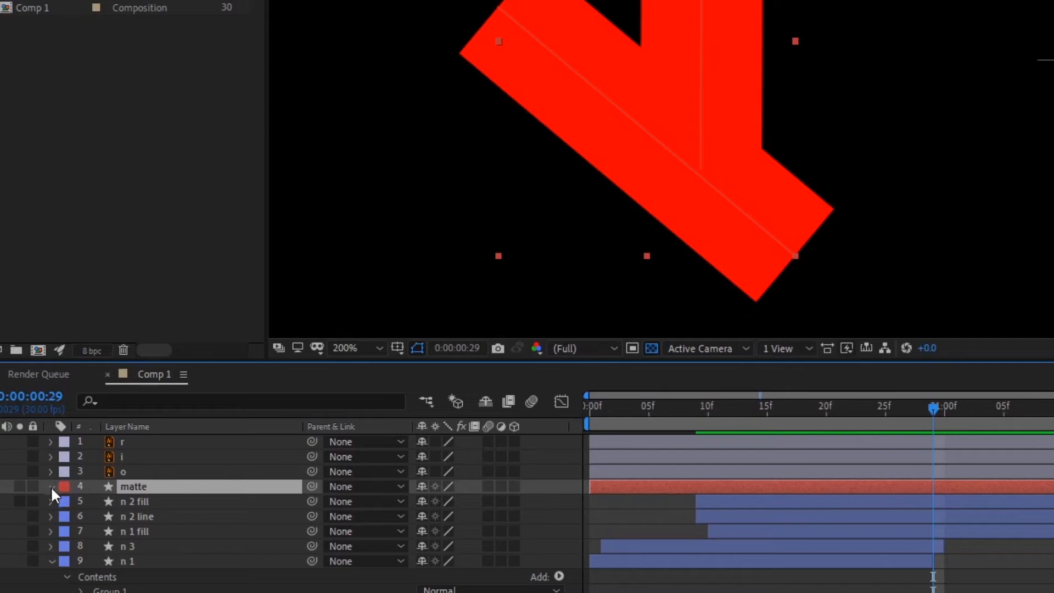
click(46, 526)
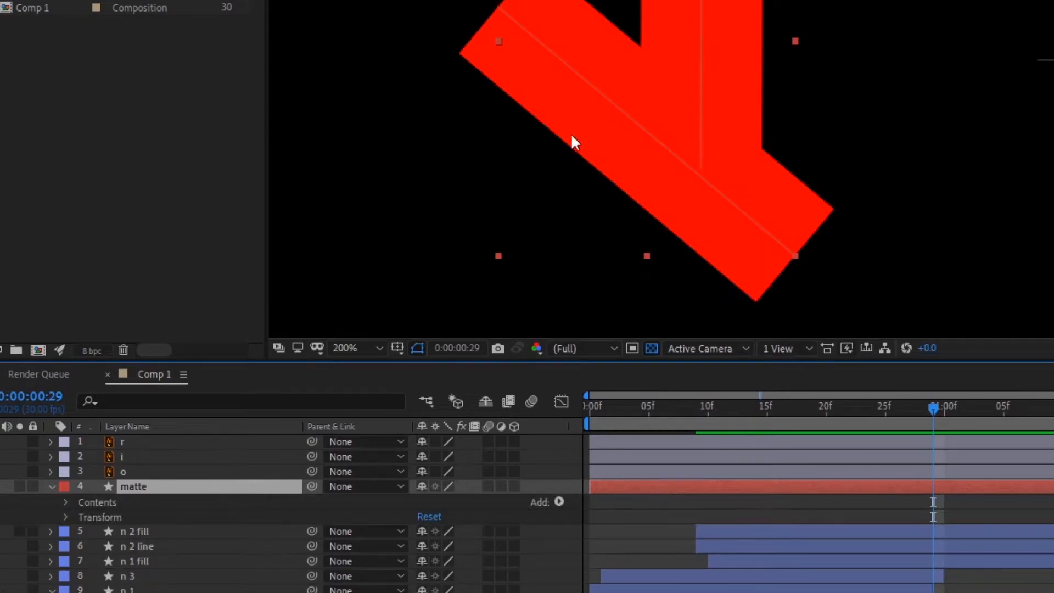
click(161, 530)
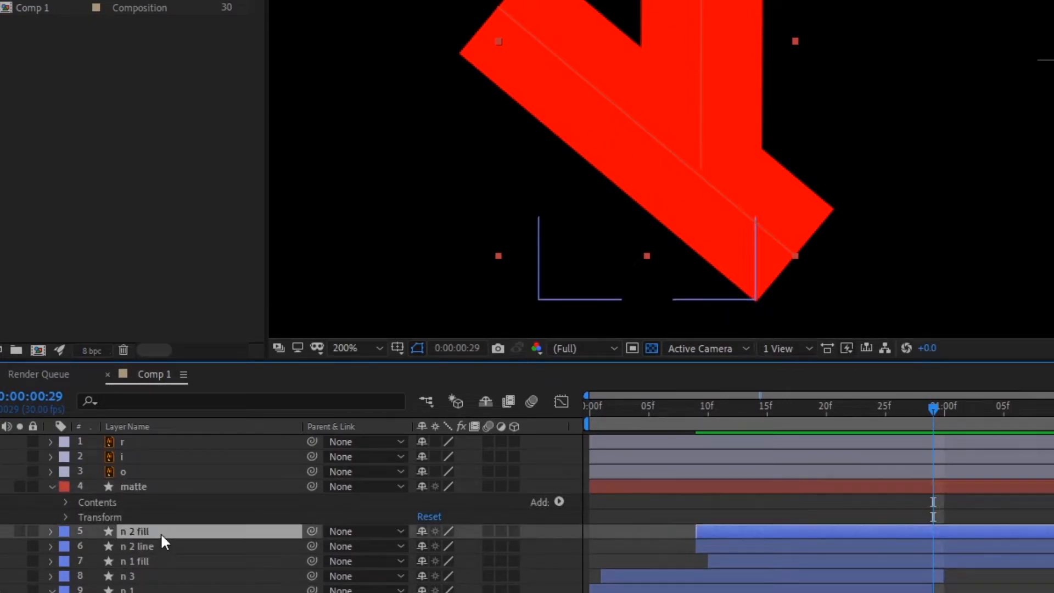
click(137, 485)
click(90, 503)
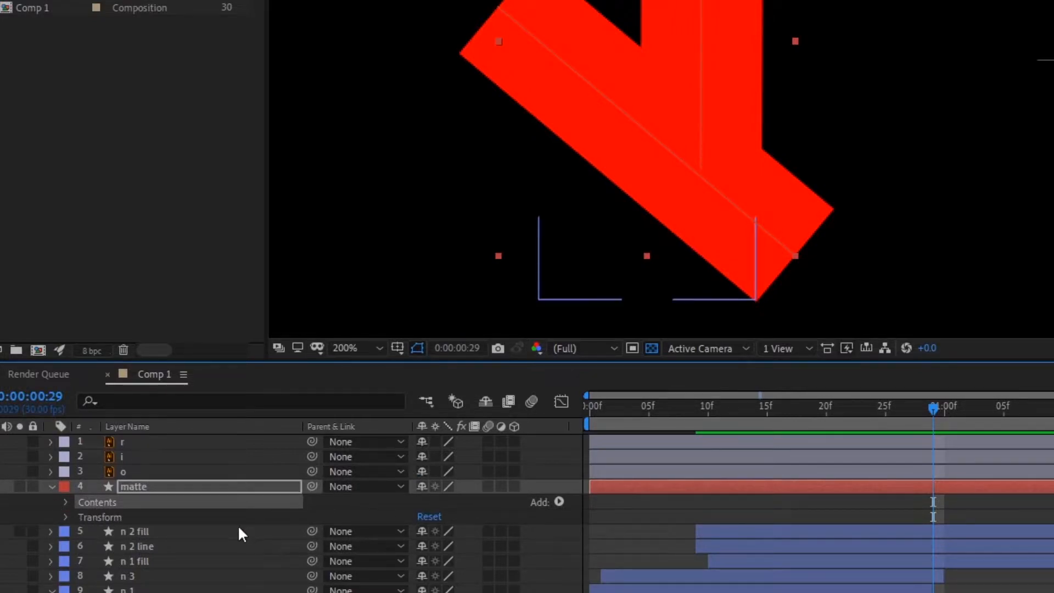
click(238, 528)
click(78, 489)
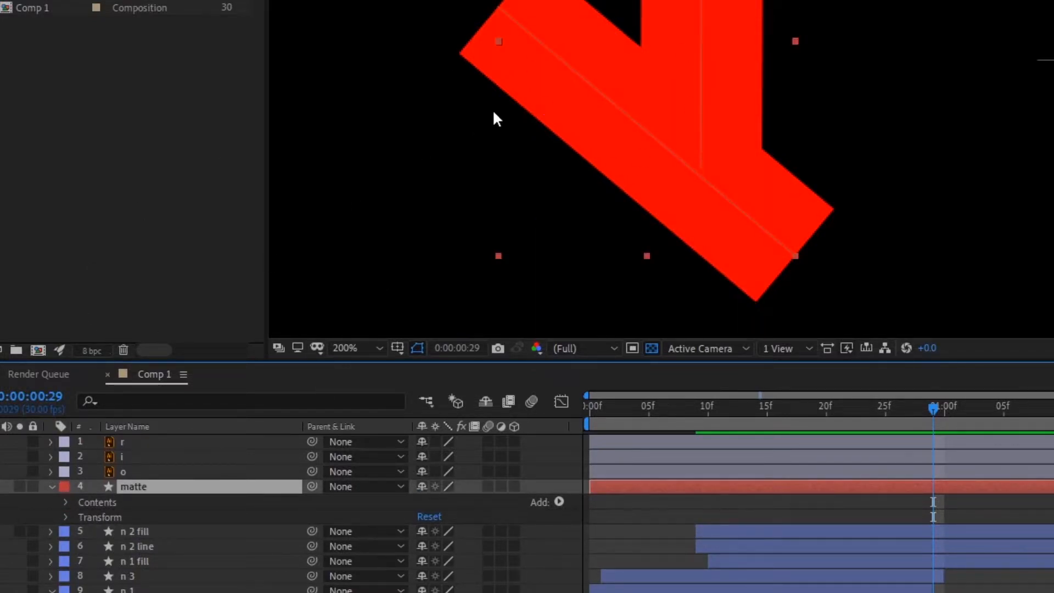
click(97, 500)
click(66, 502)
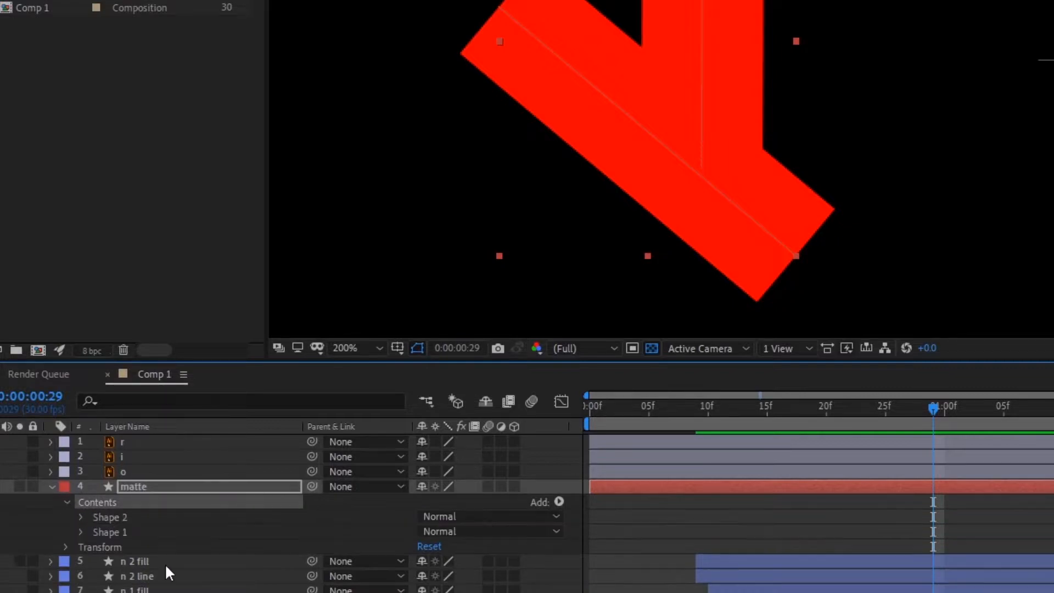
click(105, 531)
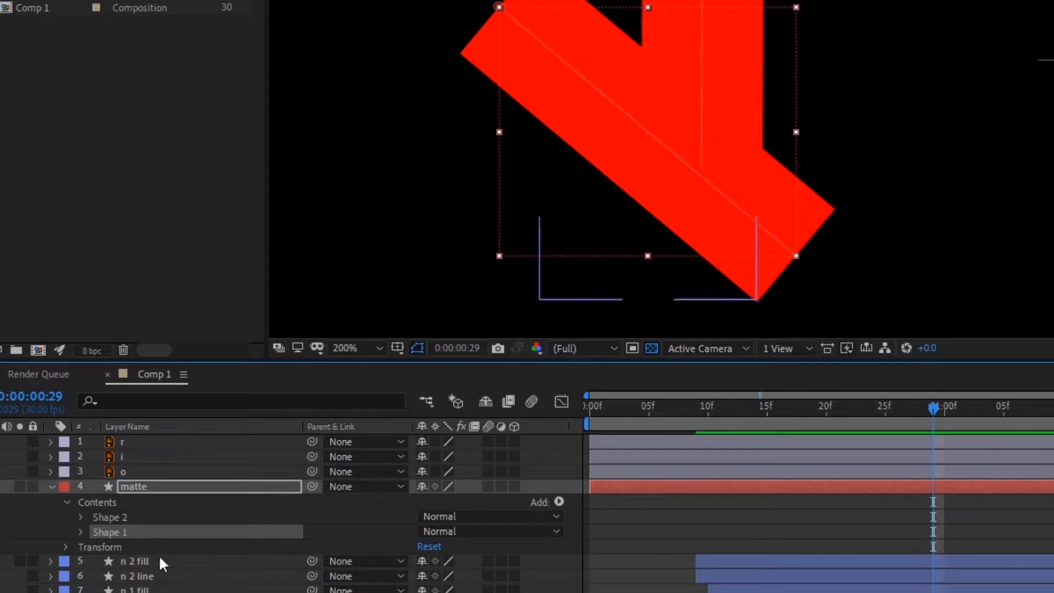
Add Trim Paths to Shape 1 and keyframe its End at 100% at frame 14
drag(805, 423, 754, 424)
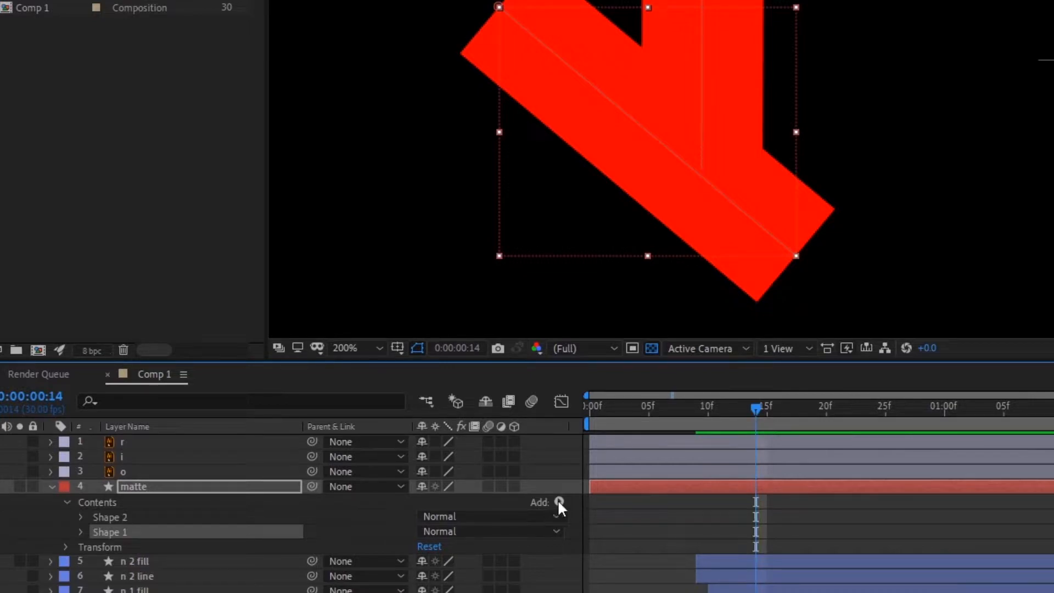
click(559, 501)
click(642, 406)
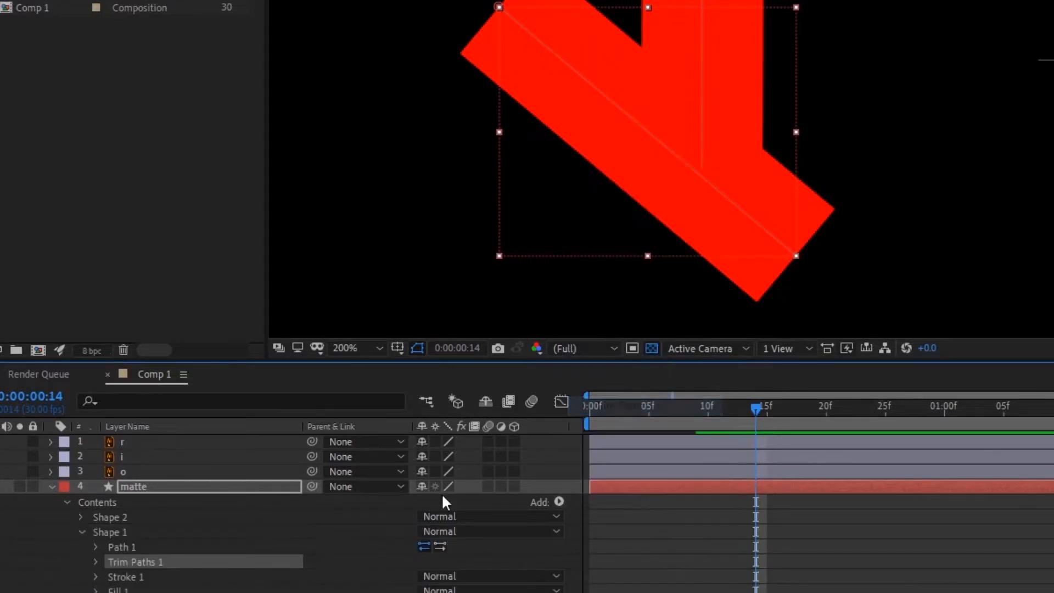
scroll(93, 571, down, 1)
click(126, 584)
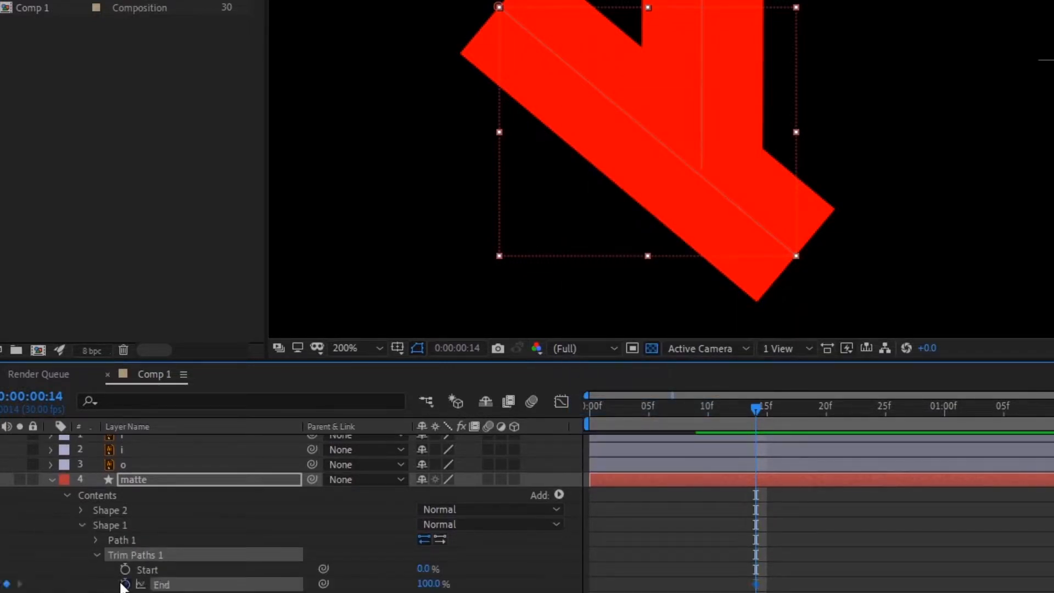
key(ctrl+z)
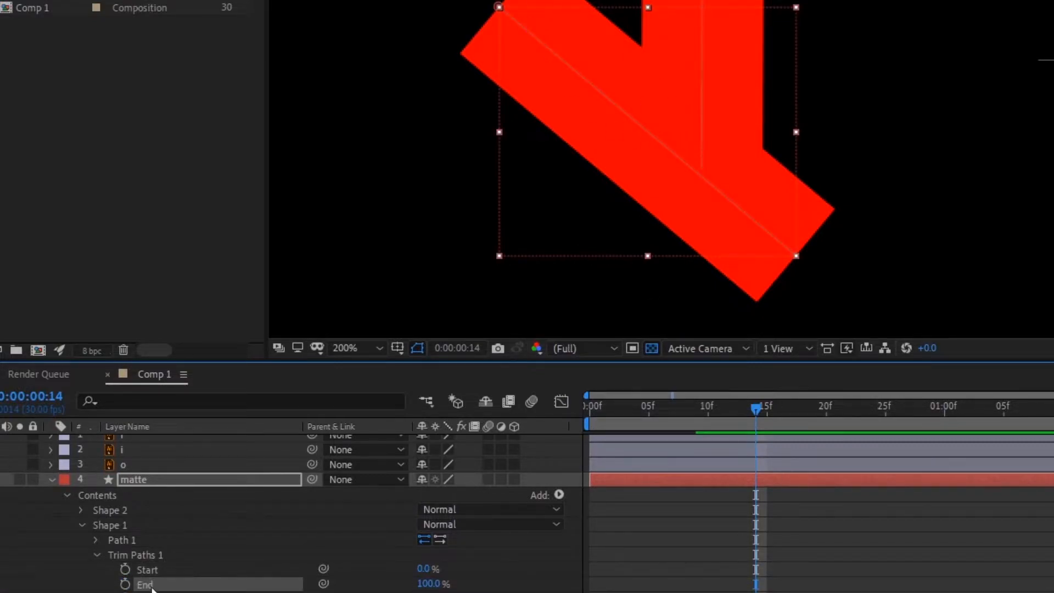
click(162, 555)
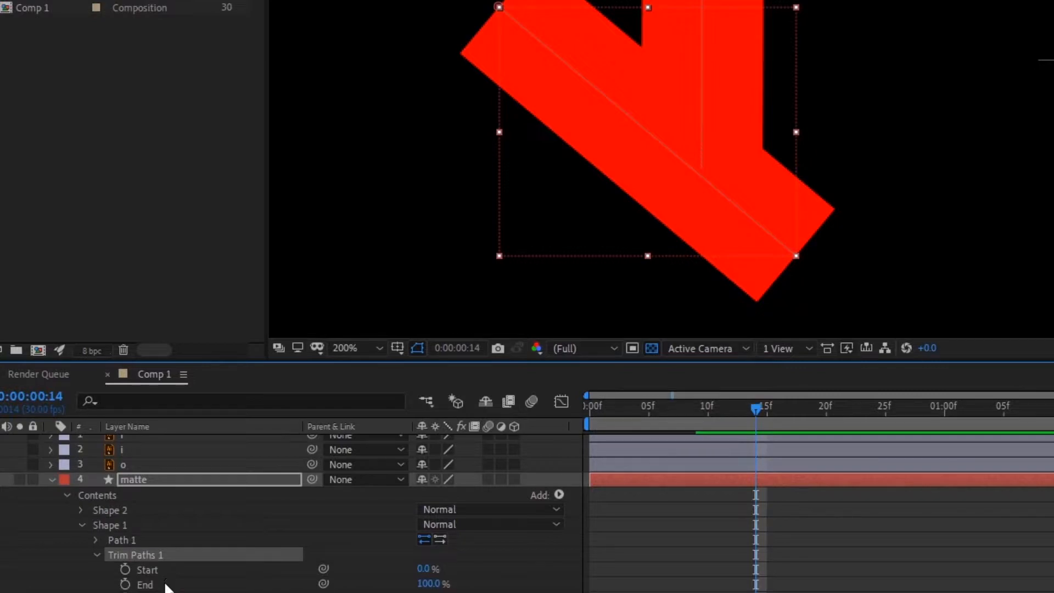
click(126, 583)
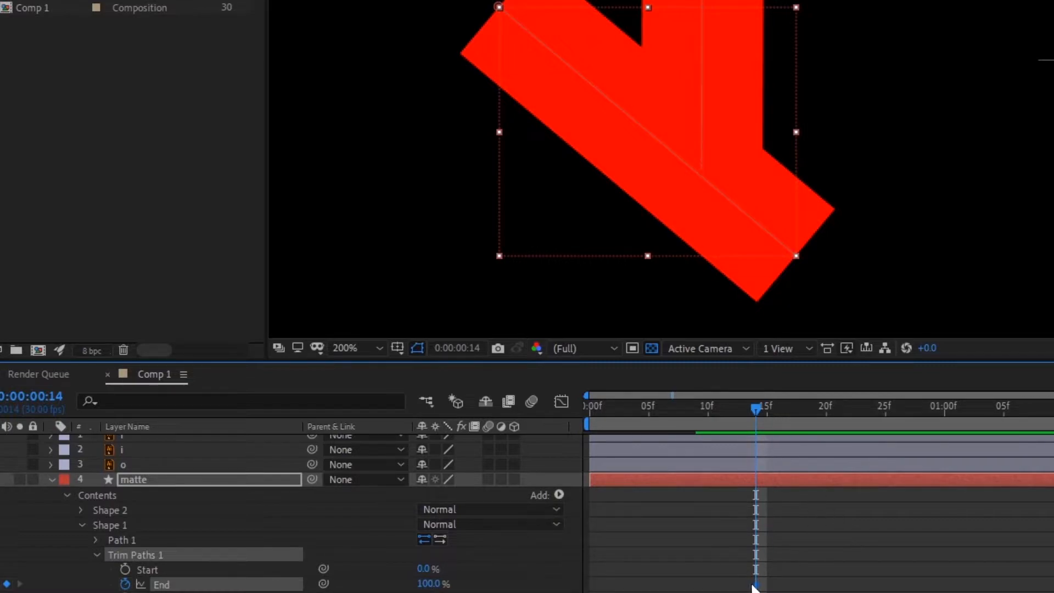
Move Shape 1's 100% Trim Paths End keyframe to frame 19 and keyframe End at 0% at frame 11
drag(756, 584, 811, 585)
drag(753, 406, 716, 407)
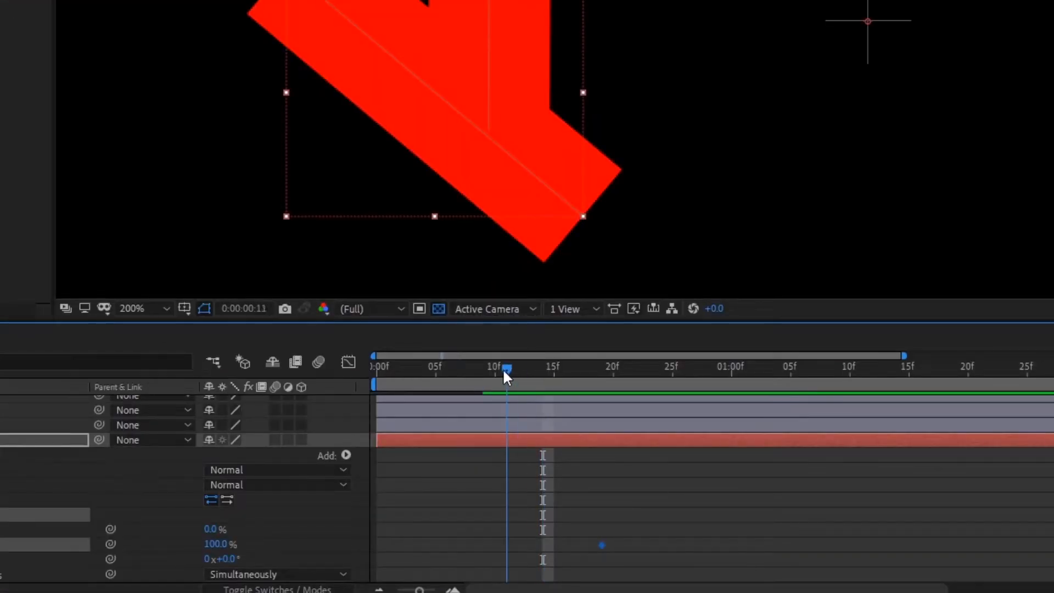
click(216, 544)
text(0)
key(Return)
drag(670, 510, 443, 555)
click(570, 514)
click(506, 545)
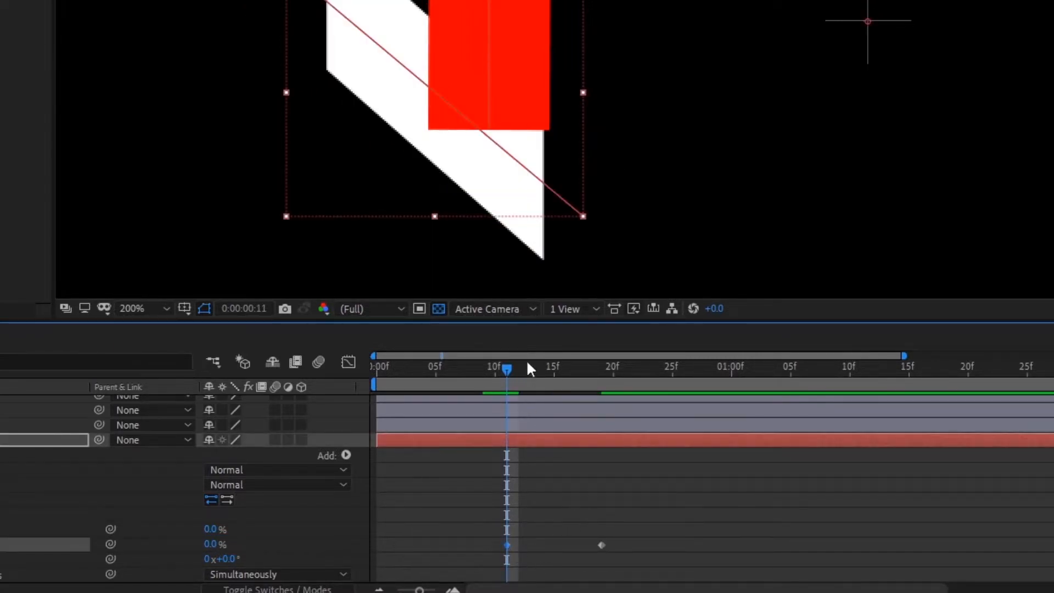
drag(527, 376, 496, 411)
click(565, 516)
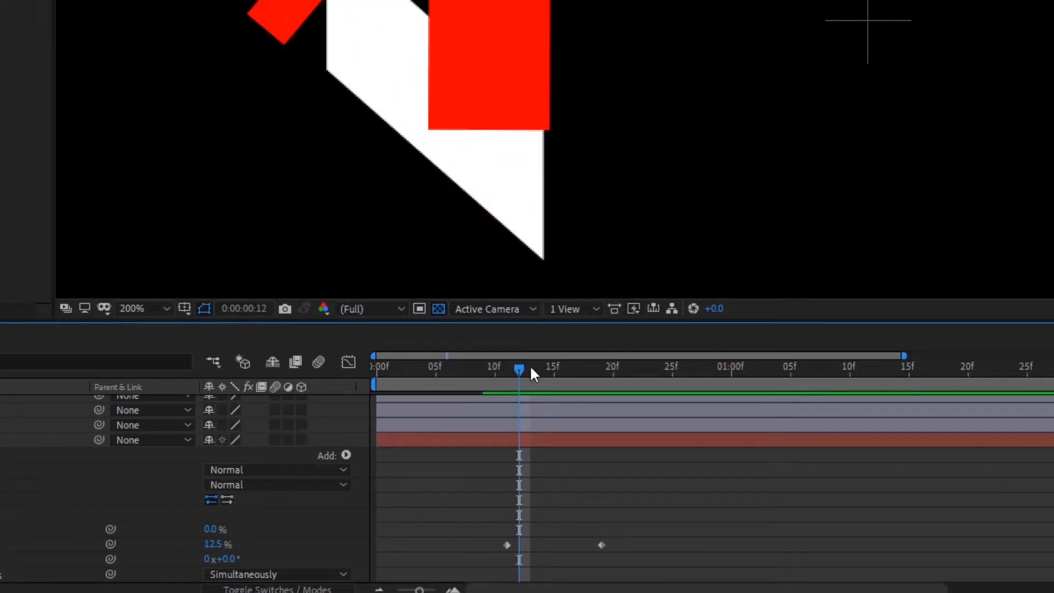
click(554, 371)
drag(564, 378, 537, 399)
Apply Easy Ease to both Trim Paths End keyframes of Shape 1
drag(483, 565, 634, 510)
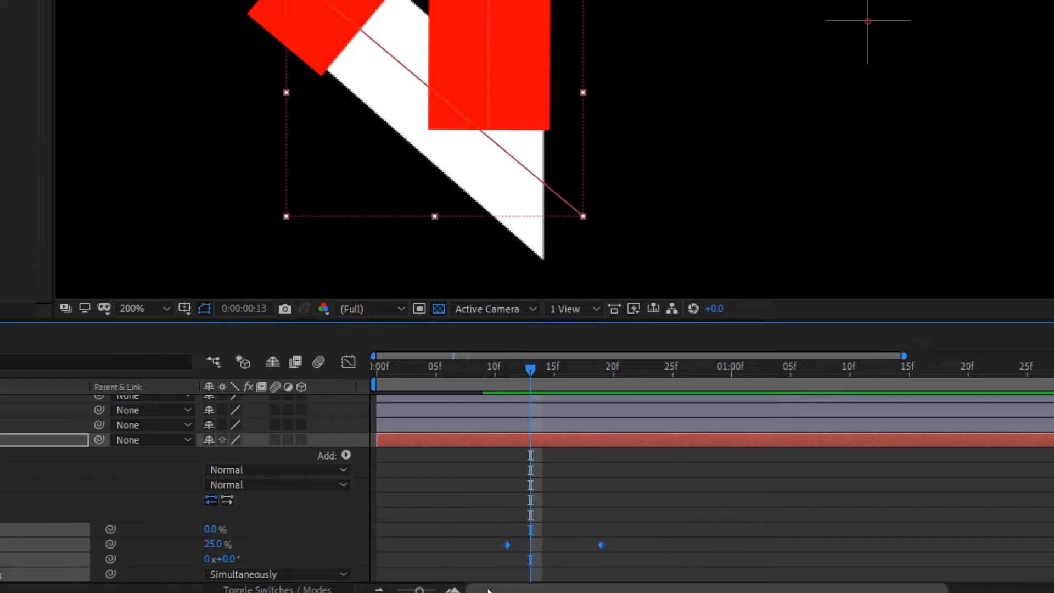
right_click(601, 546)
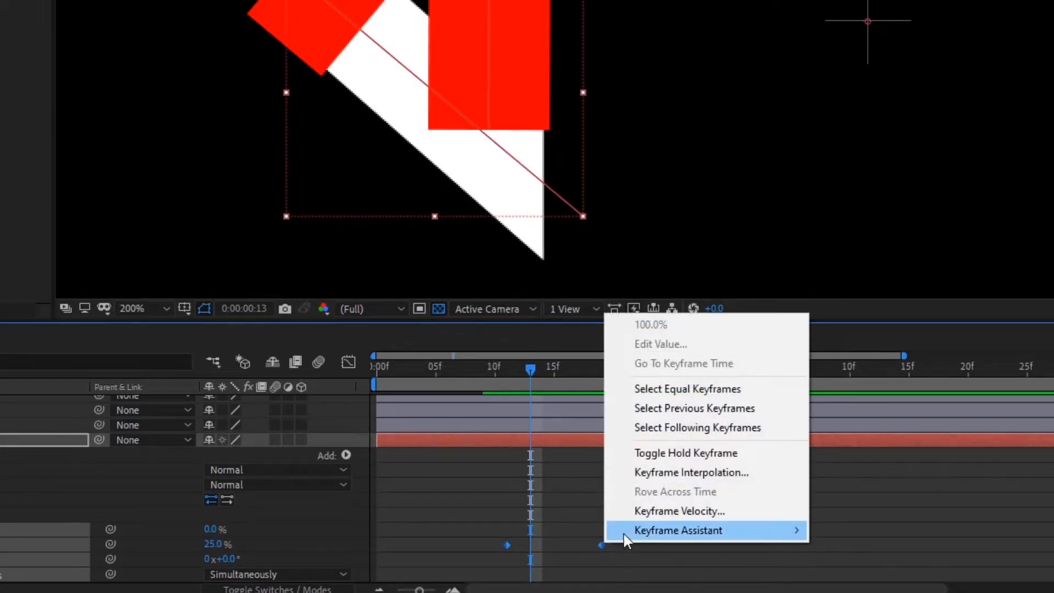
mouse_move(623, 531)
click(874, 417)
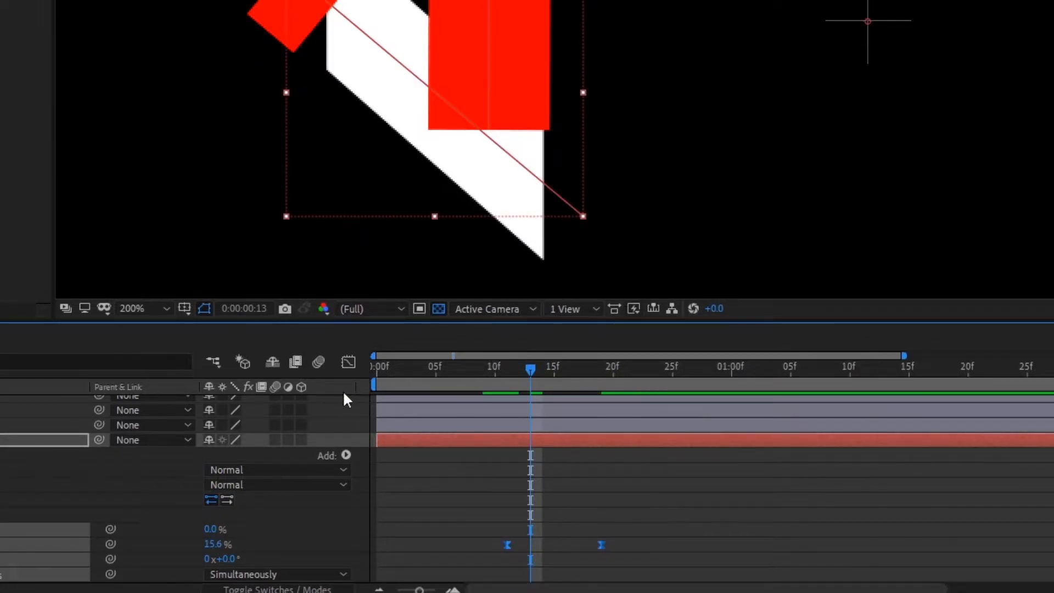
Reshape the End speed graph by extending the last keyframe's incoming ease so the speed peaks near frame 13, and preview the motion
click(348, 361)
drag(418, 590, 432, 590)
drag(955, 487, 619, 556)
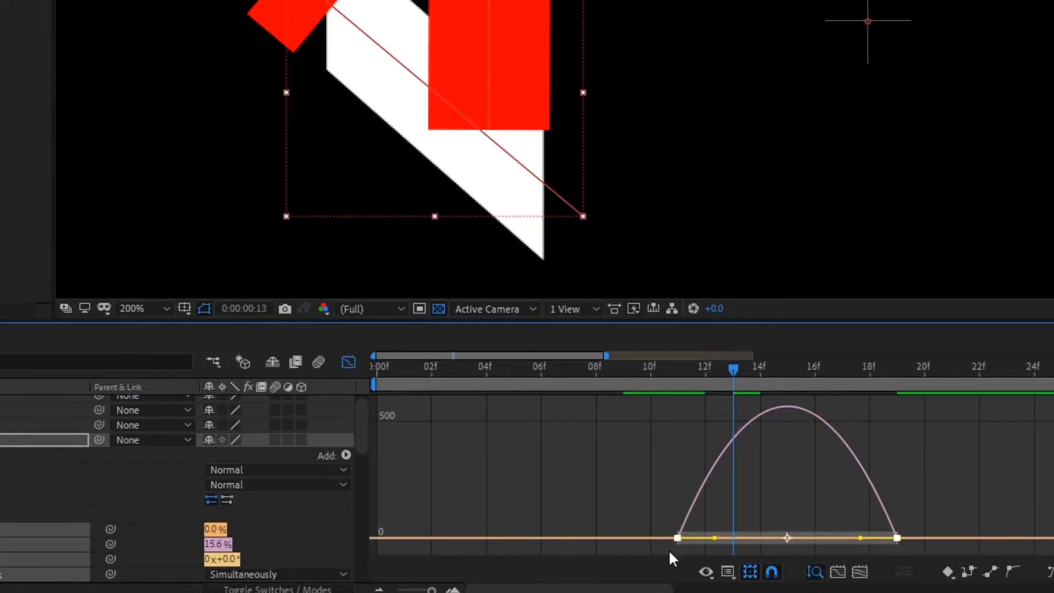
drag(859, 537, 727, 542)
key(space)
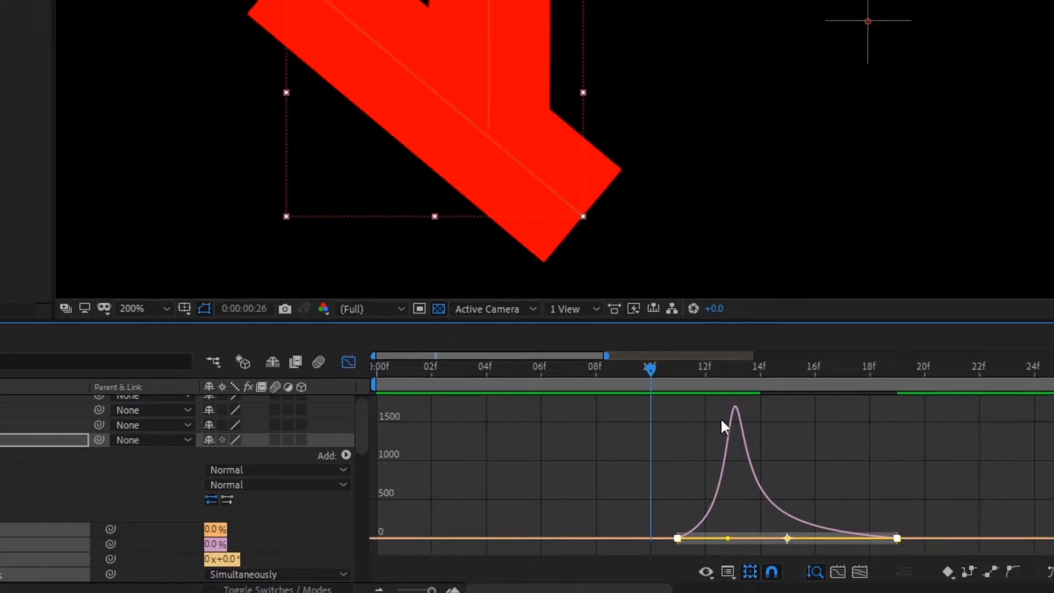
click(348, 362)
click(697, 476)
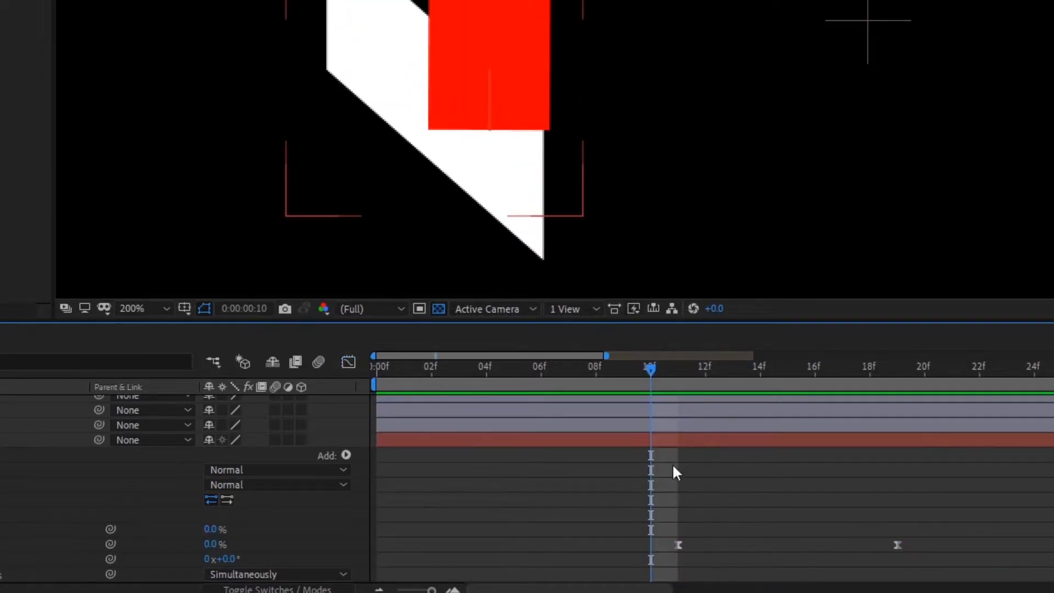
Copy Shape 1's animated Trim Paths onto Shape 2, starting its keyframes at frame 15, and preview both matte strokes
click(22, 439)
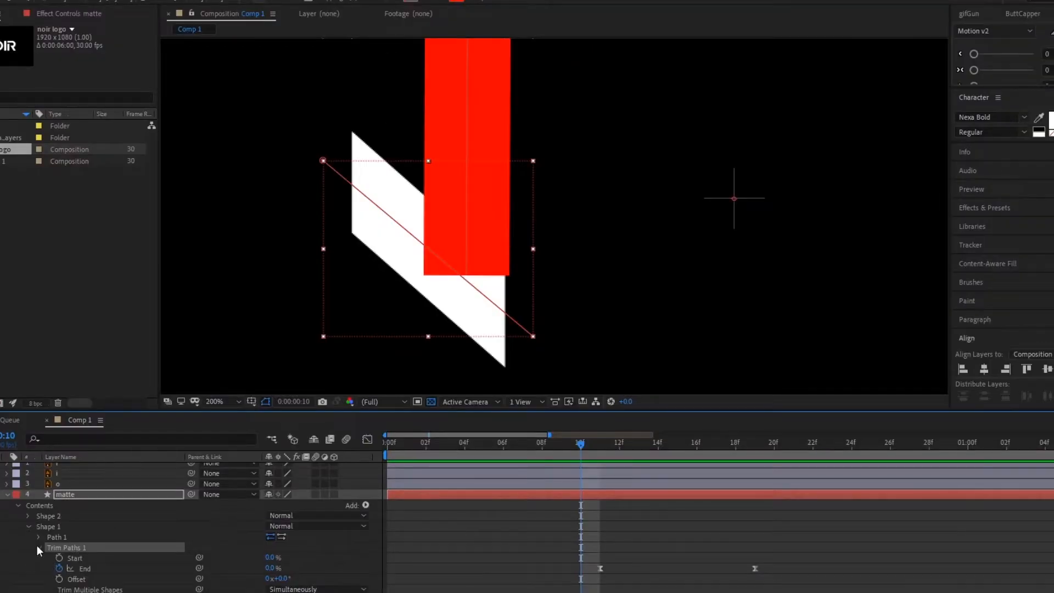
click(37, 544)
click(48, 518)
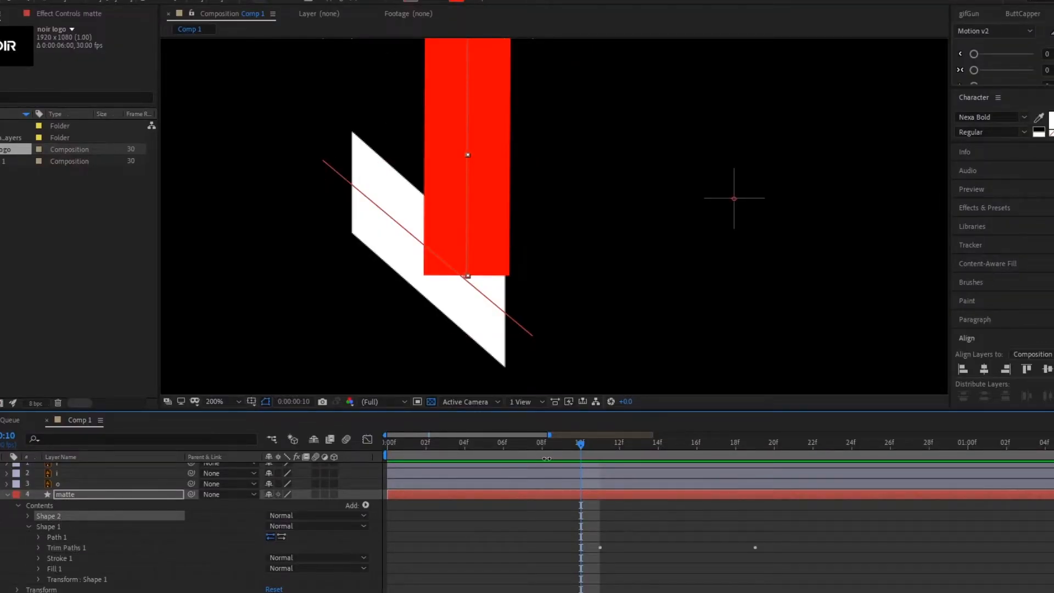
key(u)
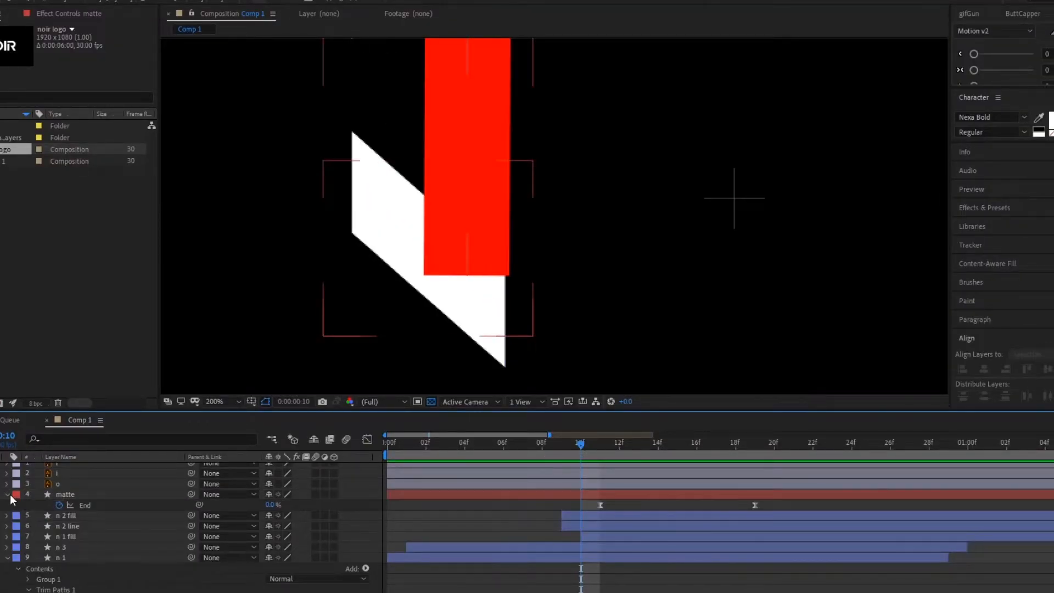
click(7, 494)
click(7, 494)
scroll(60, 505, down, 1)
click(30, 499)
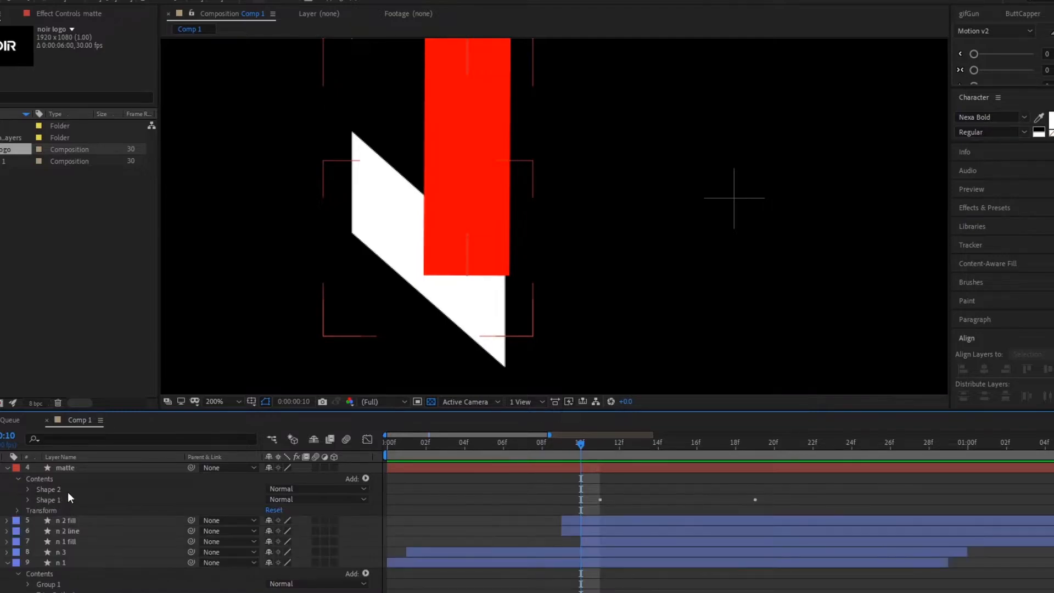
click(67, 490)
drag(597, 439, 669, 452)
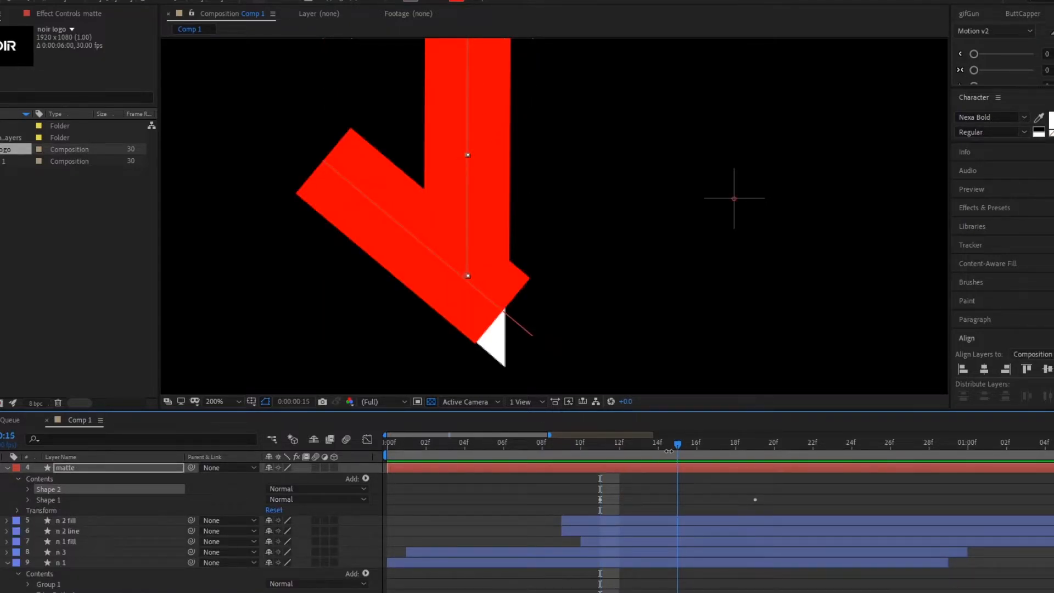
click(607, 493)
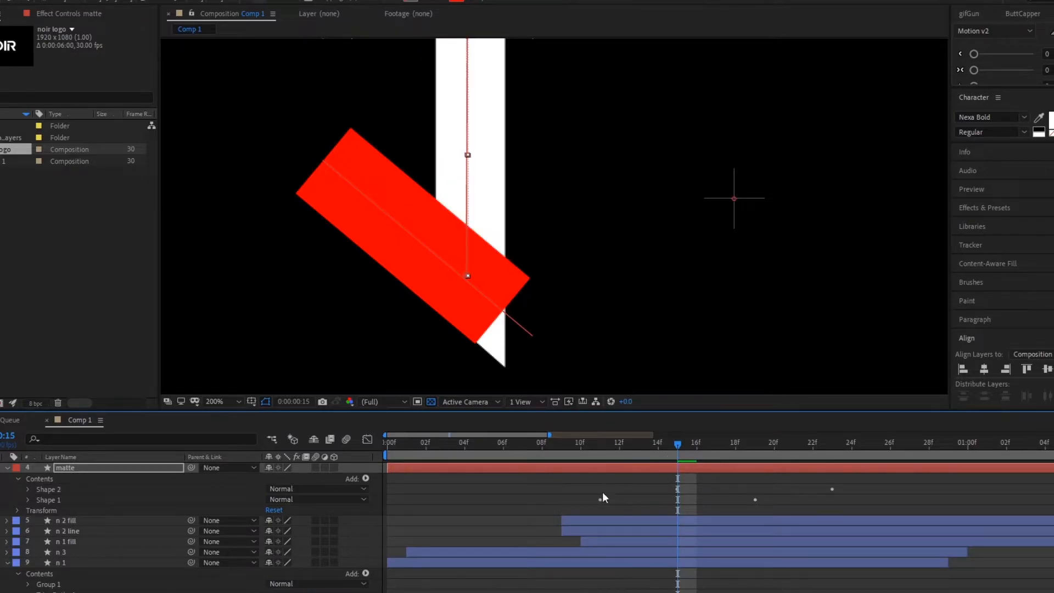
key(comma)
drag(679, 440, 542, 486)
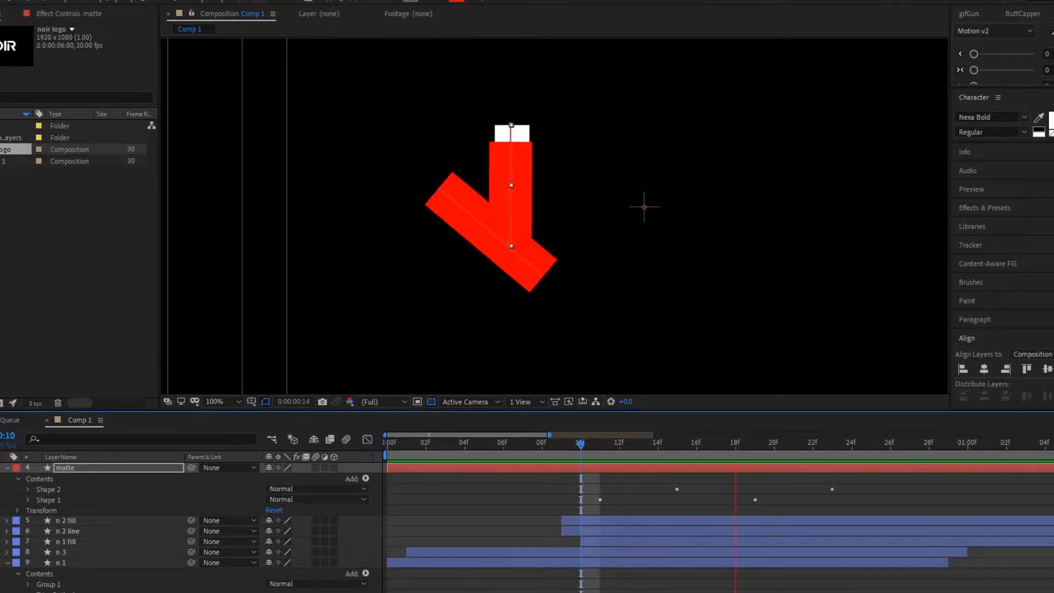
Collapse the matte and n 1 layers and select the n 2 fill layer
click(10, 469)
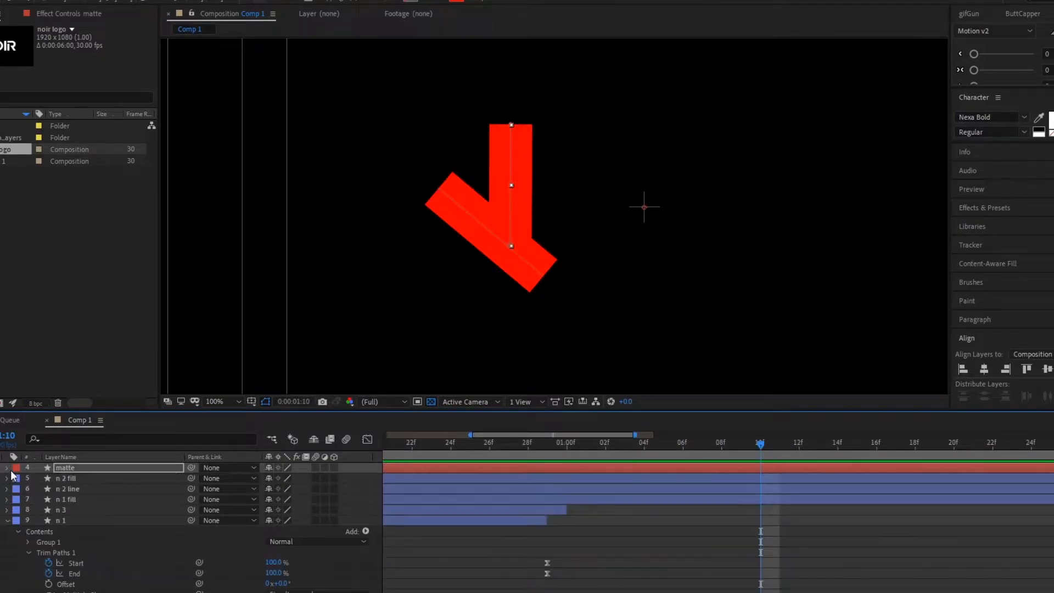
scroll(515, 192, up, 1)
click(65, 478)
scroll(207, 585, up, 1)
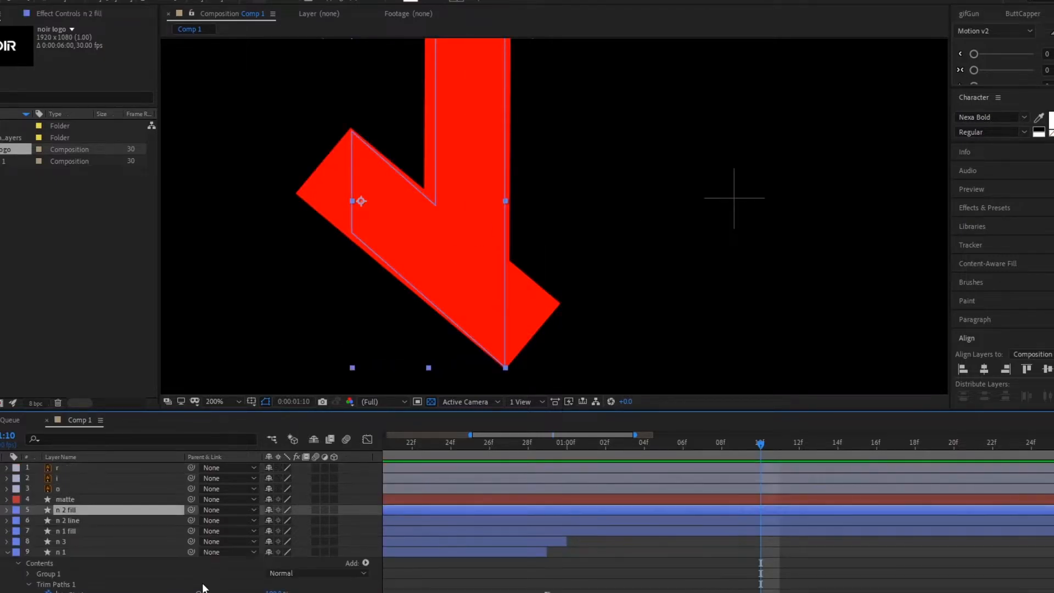
click(7, 552)
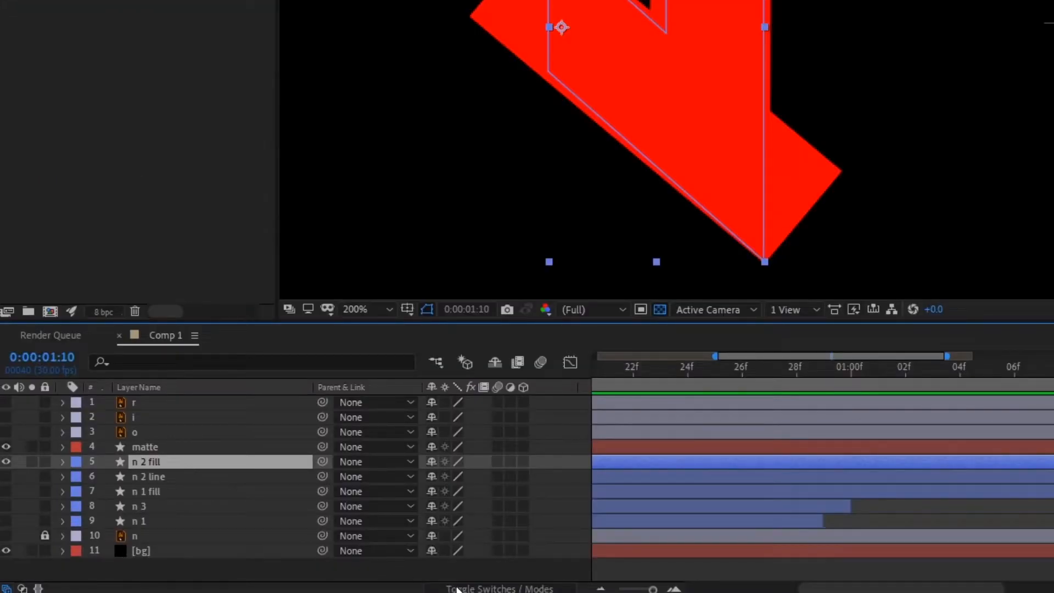
Display the track matte options and inspect the n 2 fill layer with the matte layer hidden and shown
click(287, 592)
click(1, 499)
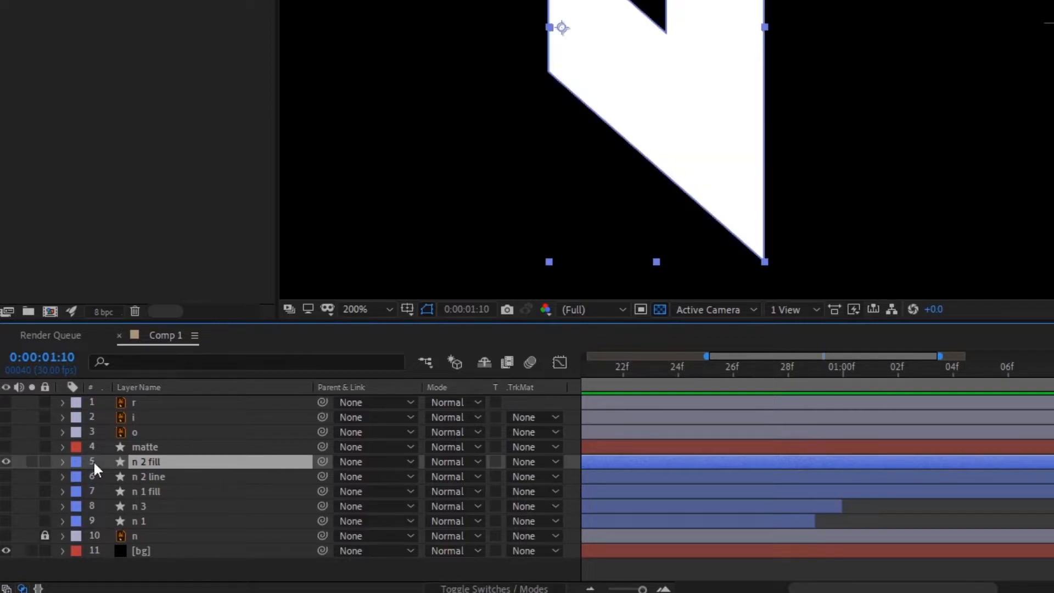
click(186, 446)
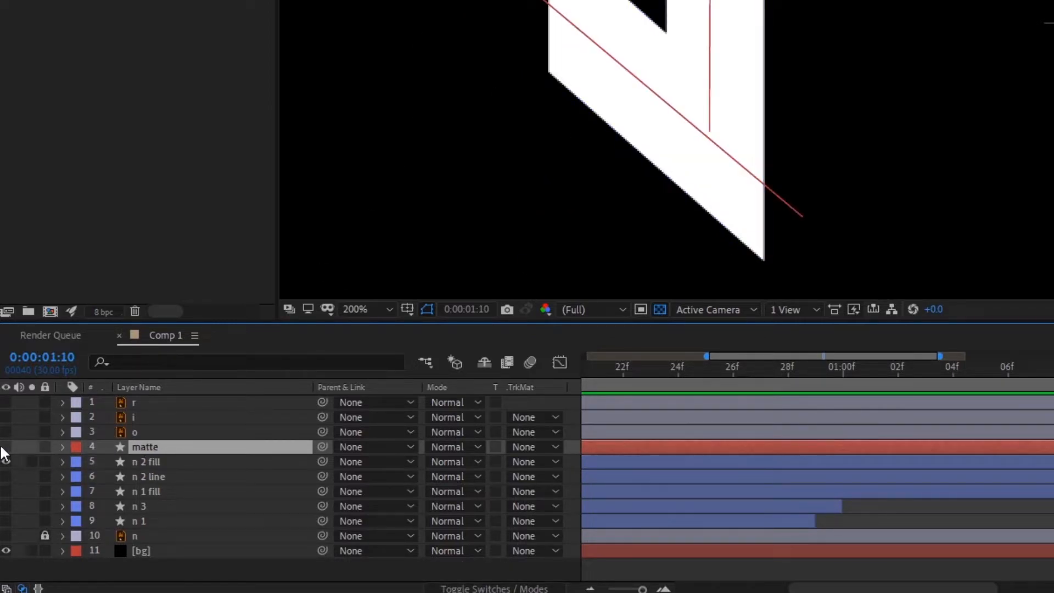
click(6, 446)
click(187, 461)
click(495, 461)
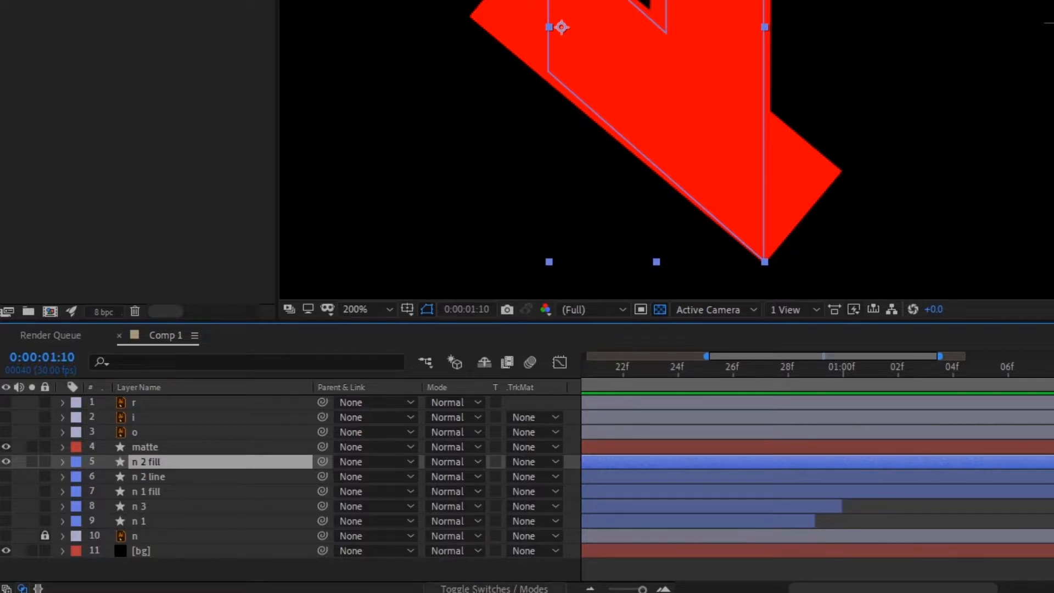
Set the track matte of the n 2 fill layer to Alpha Matte "matte"
click(475, 588)
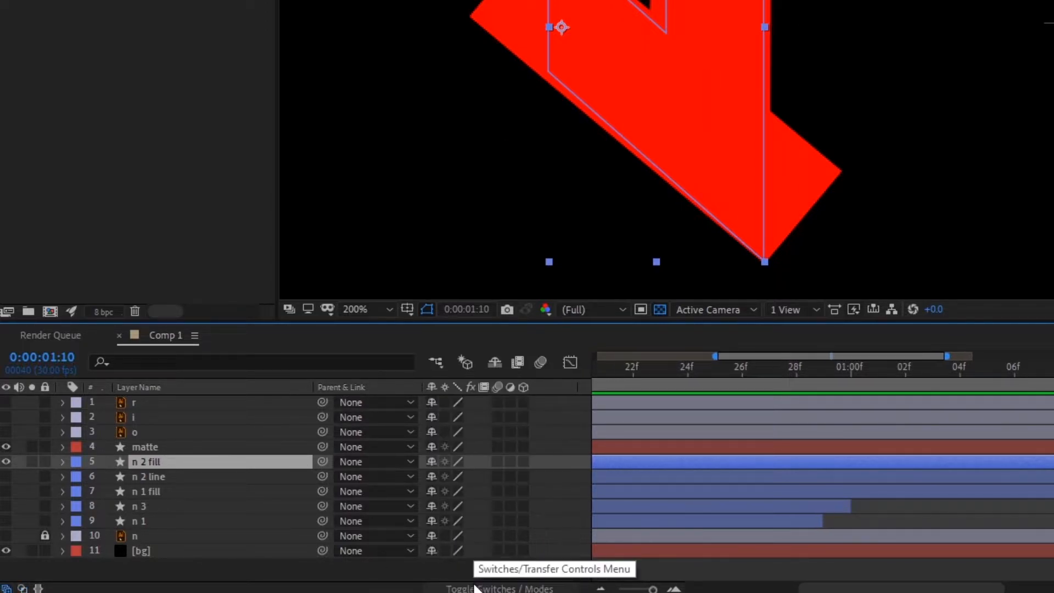
click(524, 588)
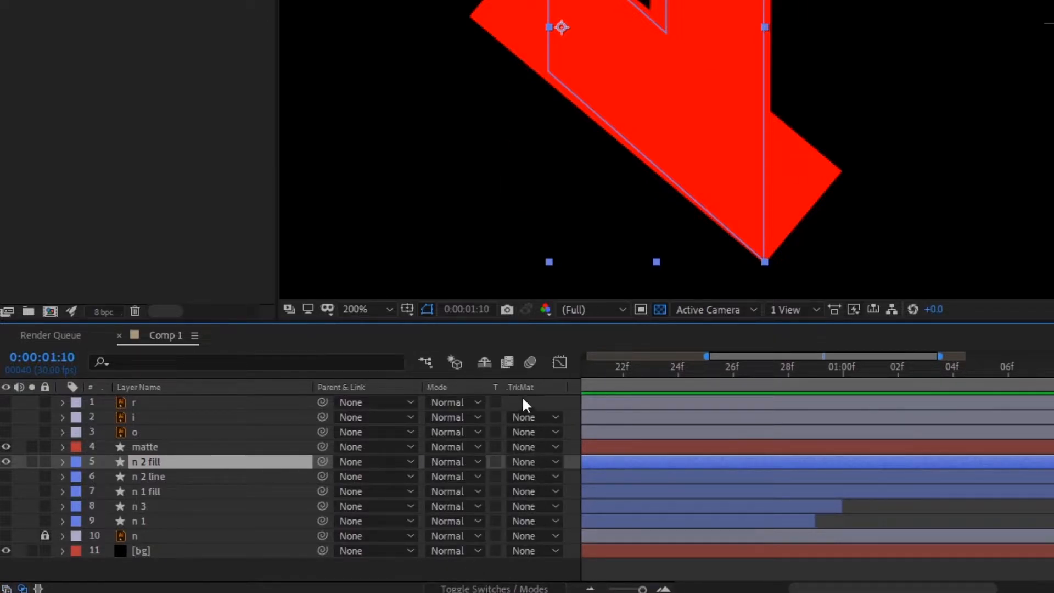
click(536, 470)
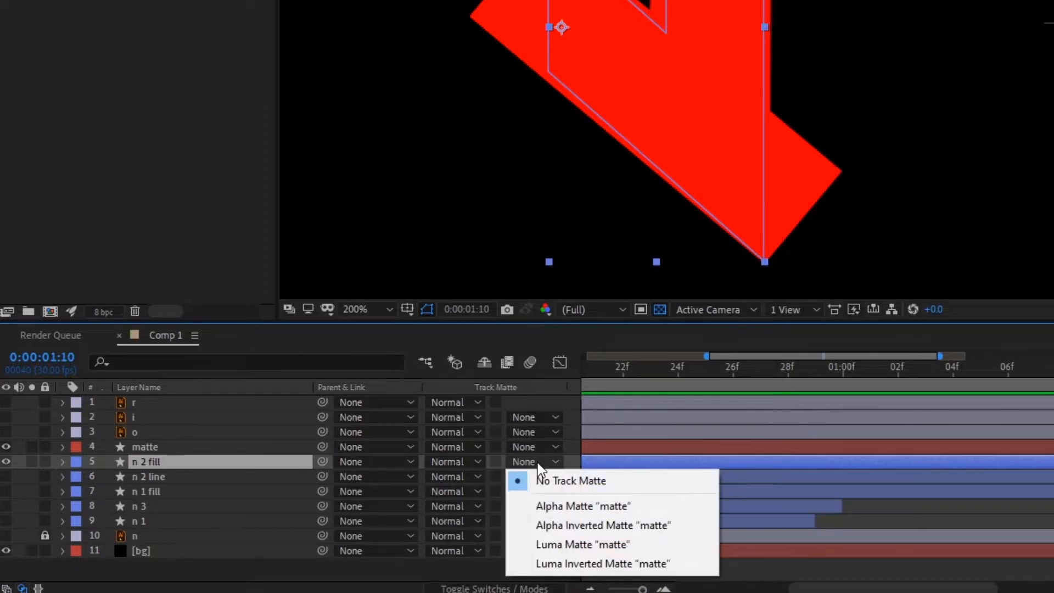
click(565, 506)
click(163, 447)
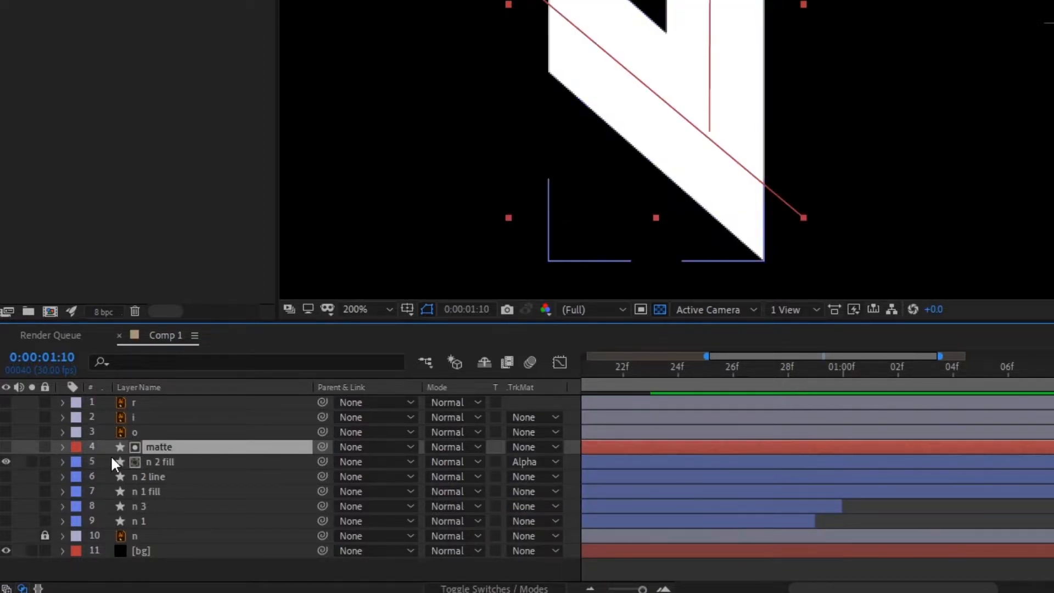
click(176, 462)
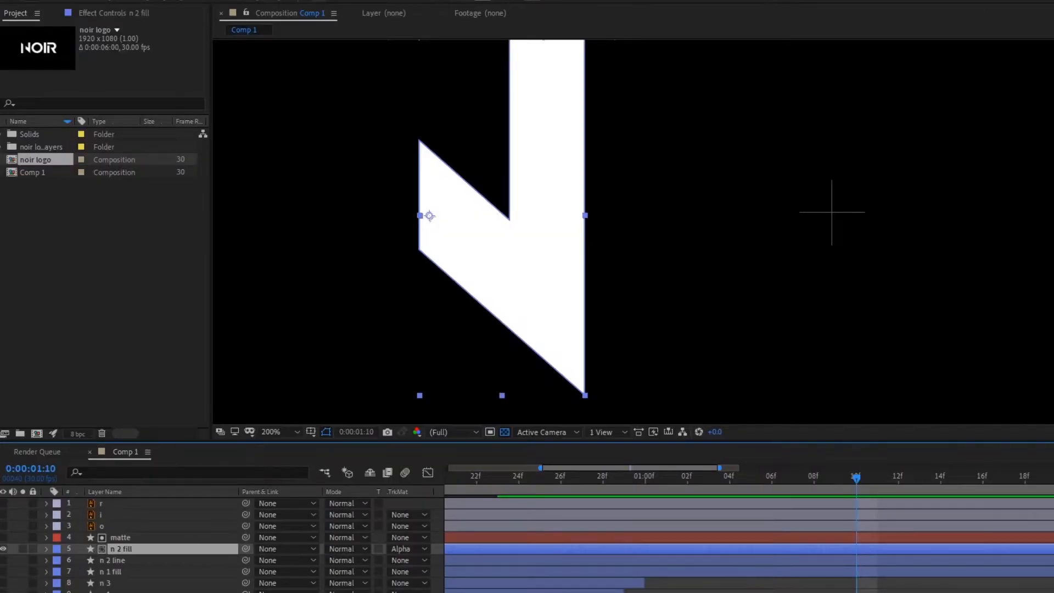
Preview the matte-driven reveal of the n 2 fill from the start of the composition
key(minus)
key(minus)
key(minus)
click(115, 538)
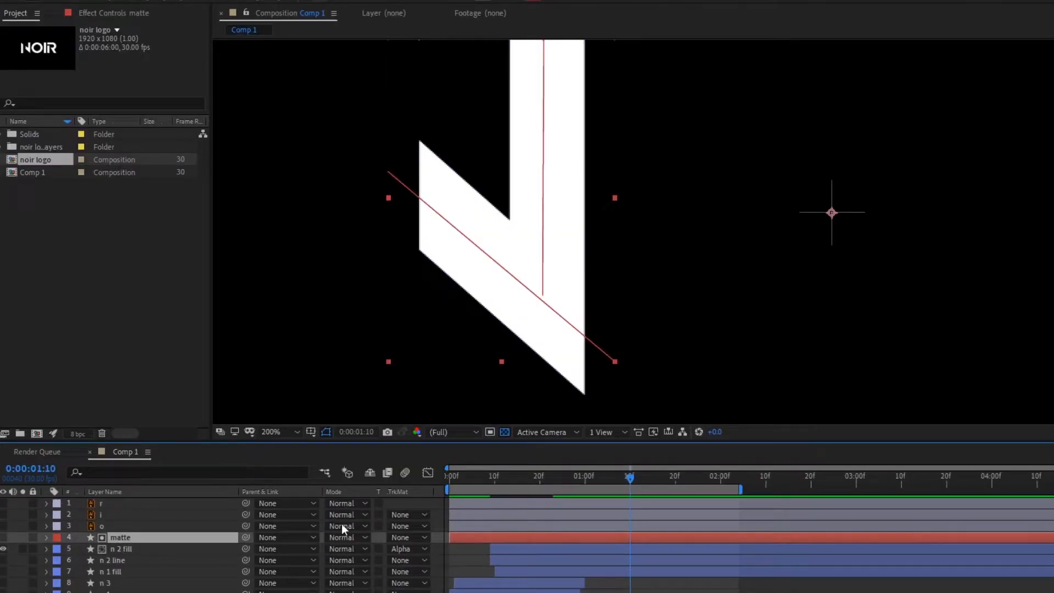
drag(590, 464, 439, 490)
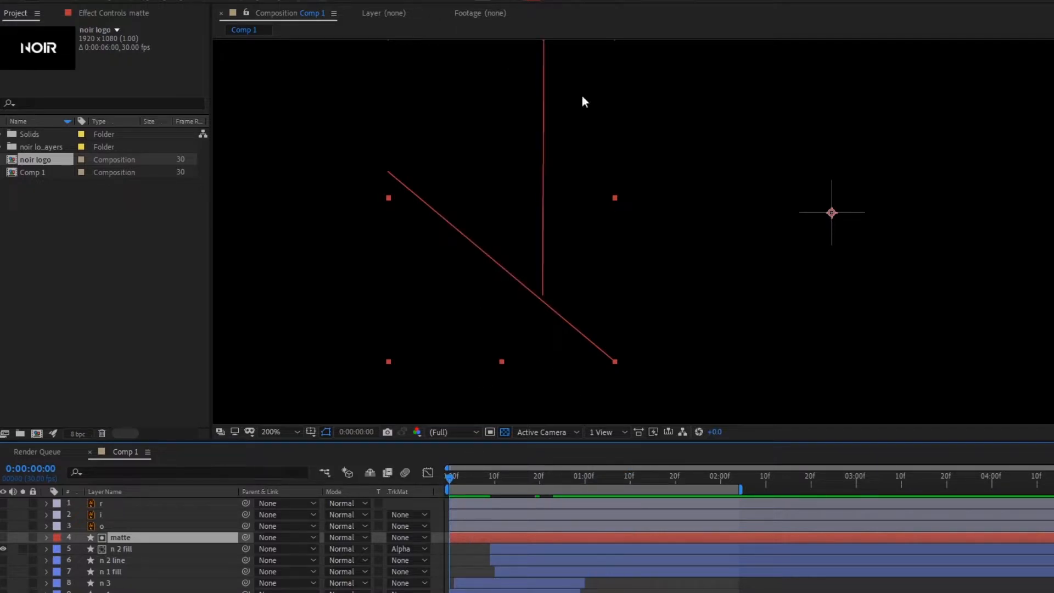
scroll(545, 341, down, 2)
drag(587, 477, 514, 480)
click(744, 573)
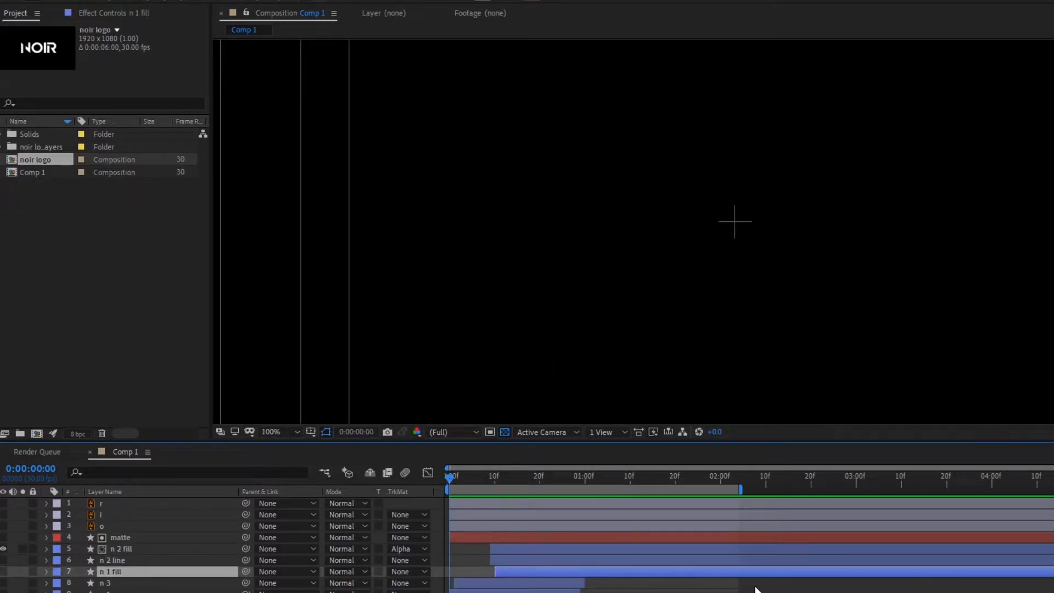
key(space)
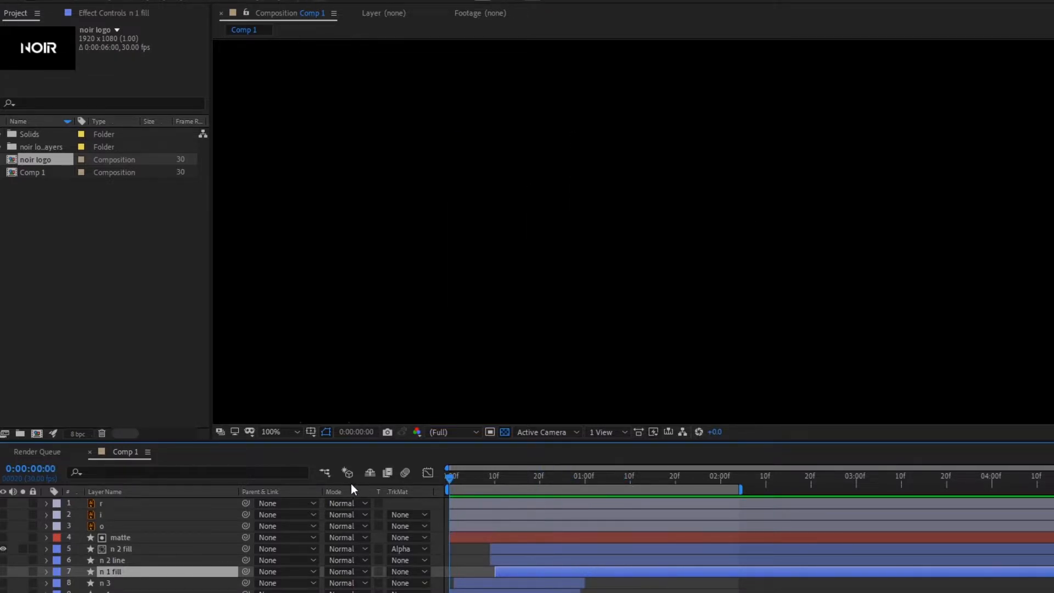
Temporarily show the matte layer at frame 13 to compare its stroke with the revealed fill, hide it again, and replay the reveal
drag(538, 475, 508, 486)
click(149, 538)
click(3, 537)
click(68, 551)
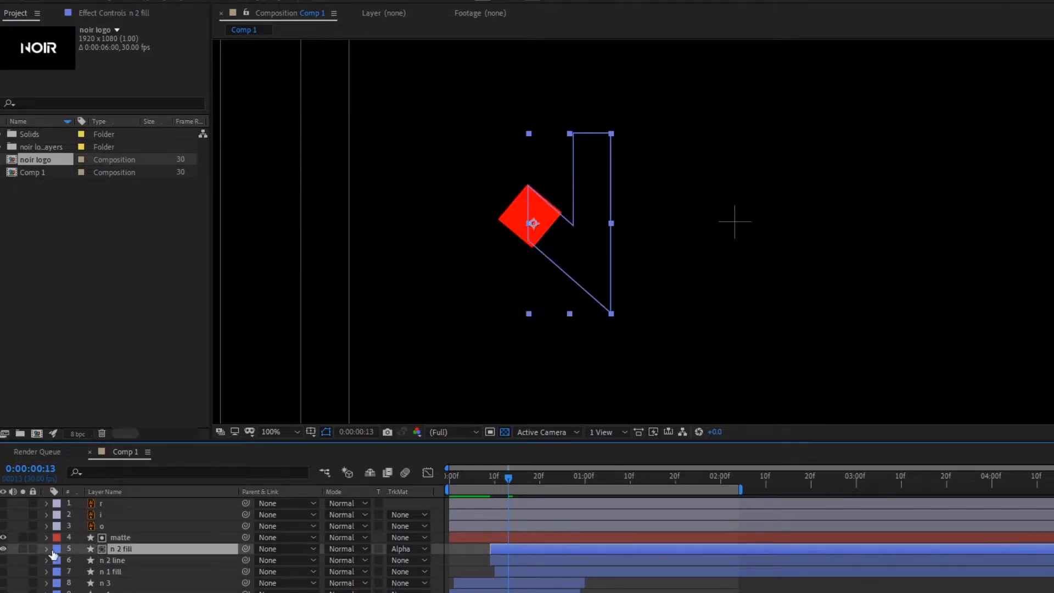
click(2, 537)
click(23, 549)
click(23, 549)
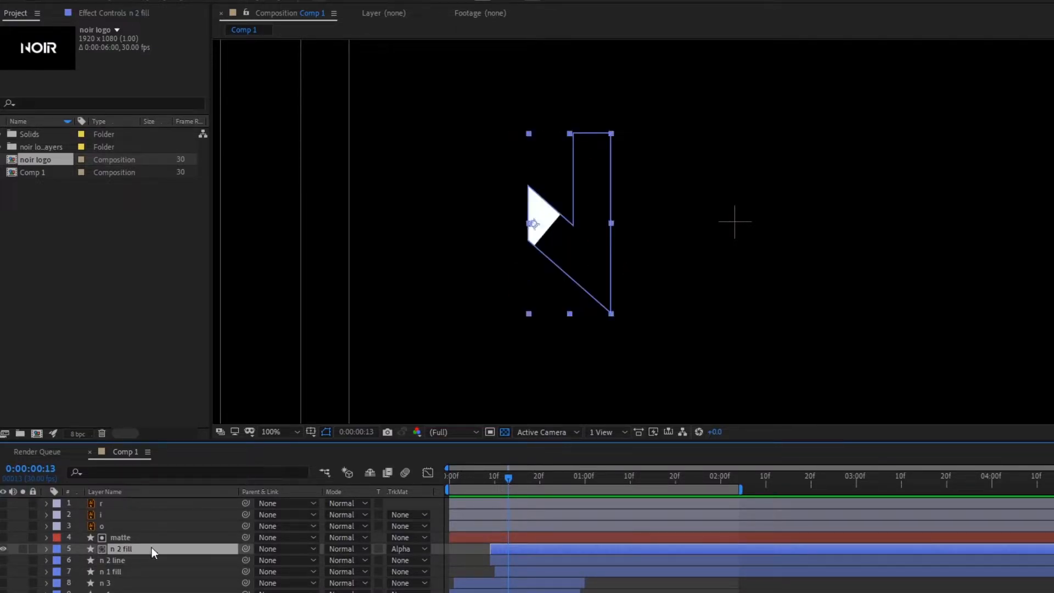
key(space)
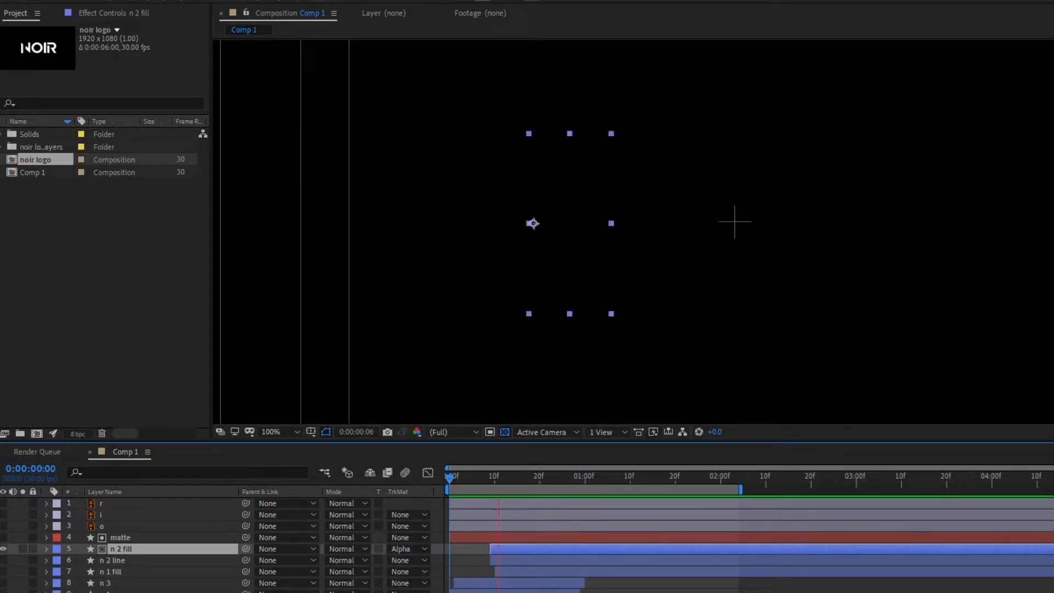
click(515, 484)
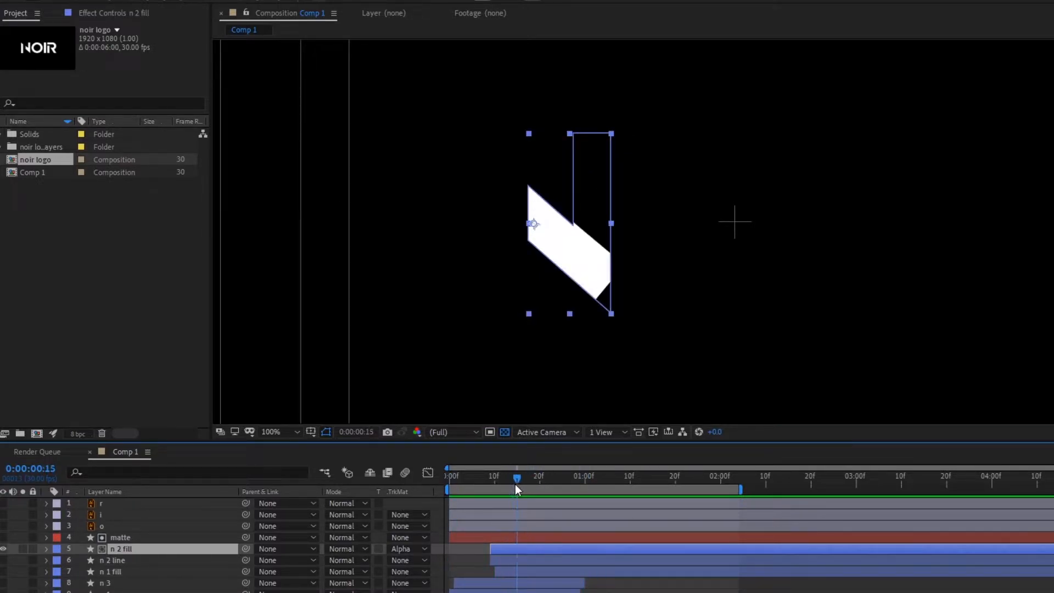
Move the lower end point of the matte layer's diagonal path slightly down so its stroke follows the N's diagonal edge cleanly
click(554, 535)
key(u)
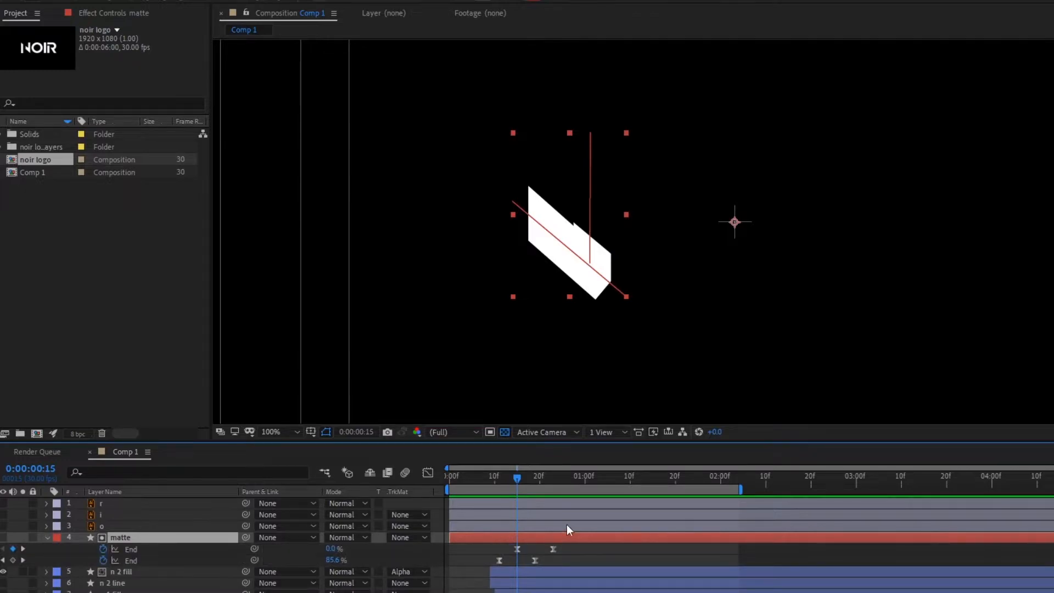
drag(567, 548, 519, 545)
key(period)
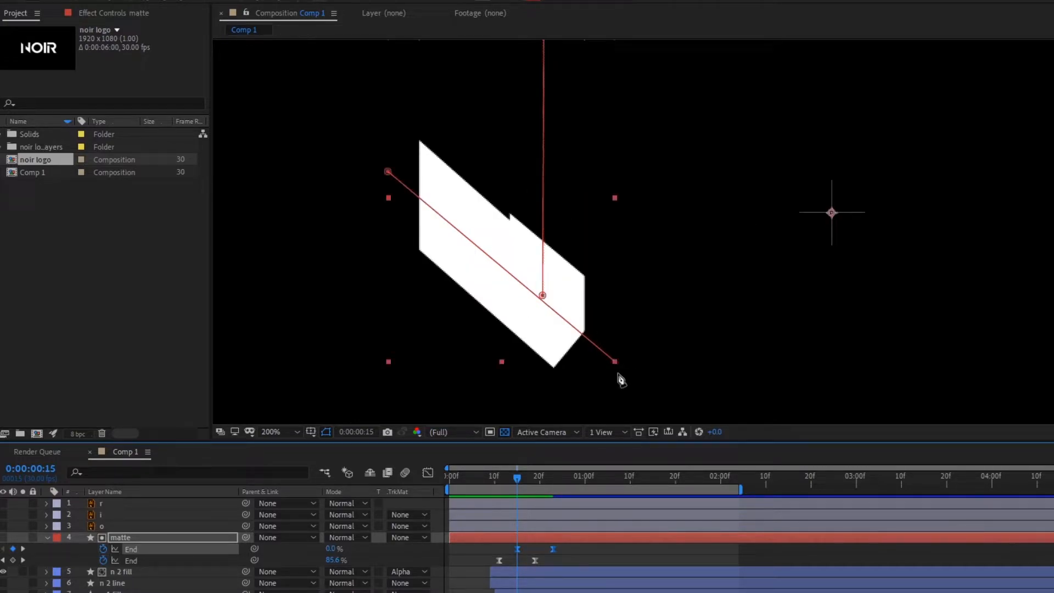
drag(616, 364, 611, 375)
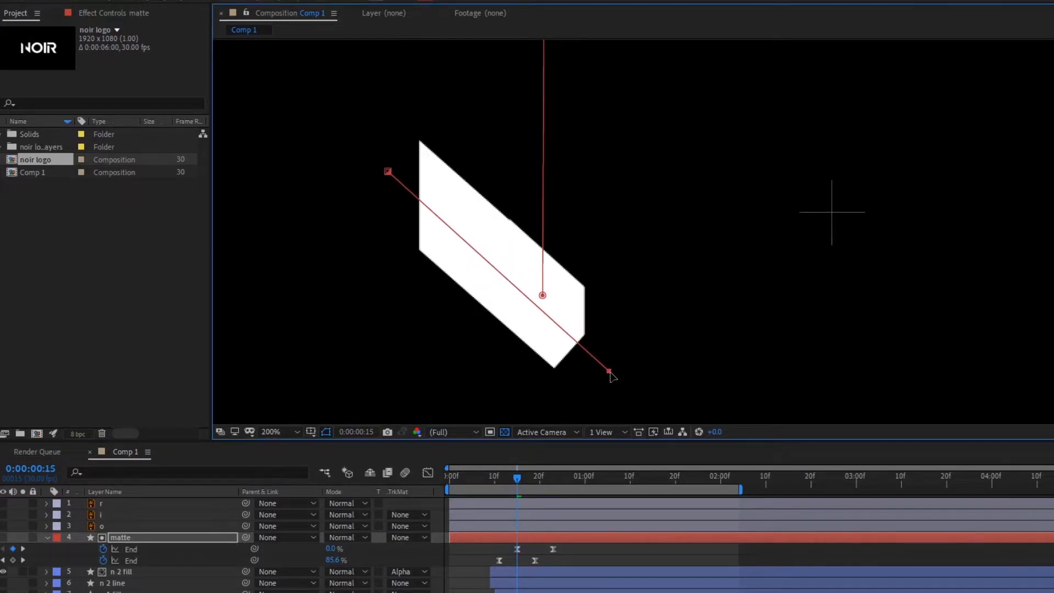
key(comma)
Preview the adjusted n 2 fill reveal, collapse the matte layer's keyframes, and return to the start of the composition
mouse_move(525, 476)
mouse_down()
mouse_move(553, 480)
mouse_move(498, 494)
mouse_up()
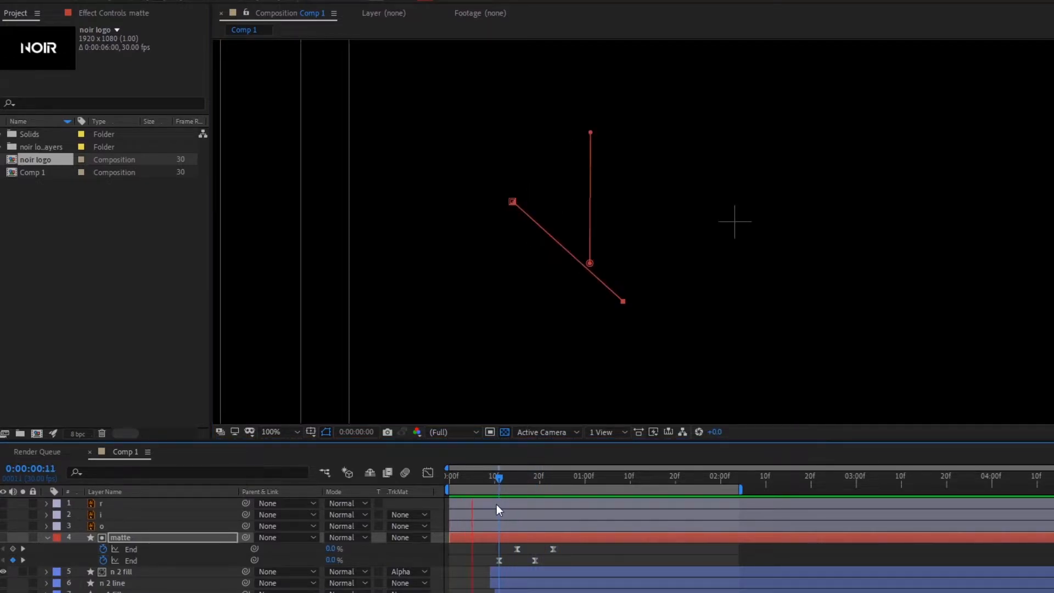
click(47, 537)
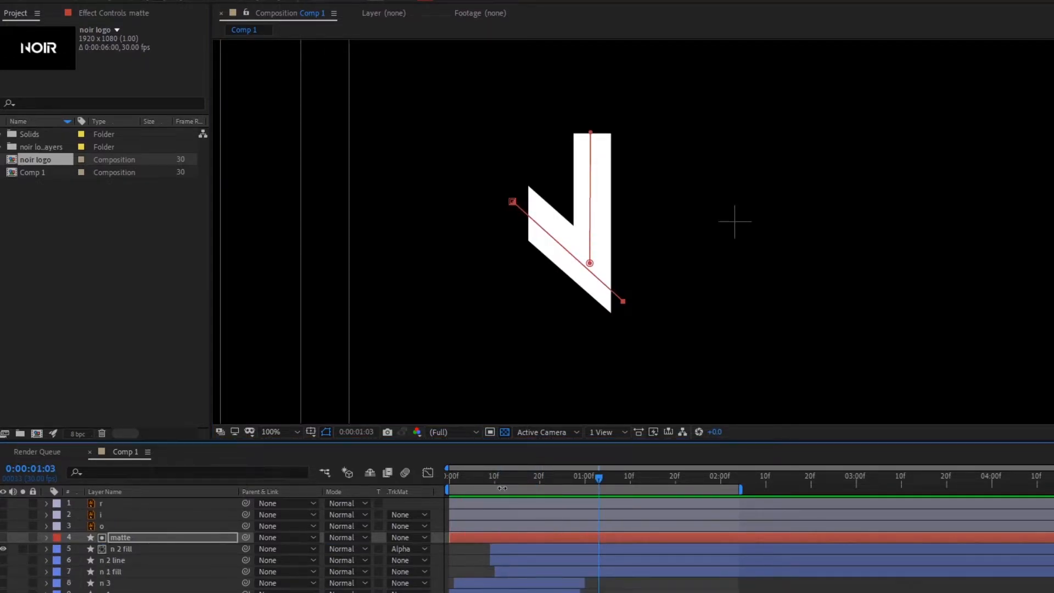
click(432, 473)
key(Home)
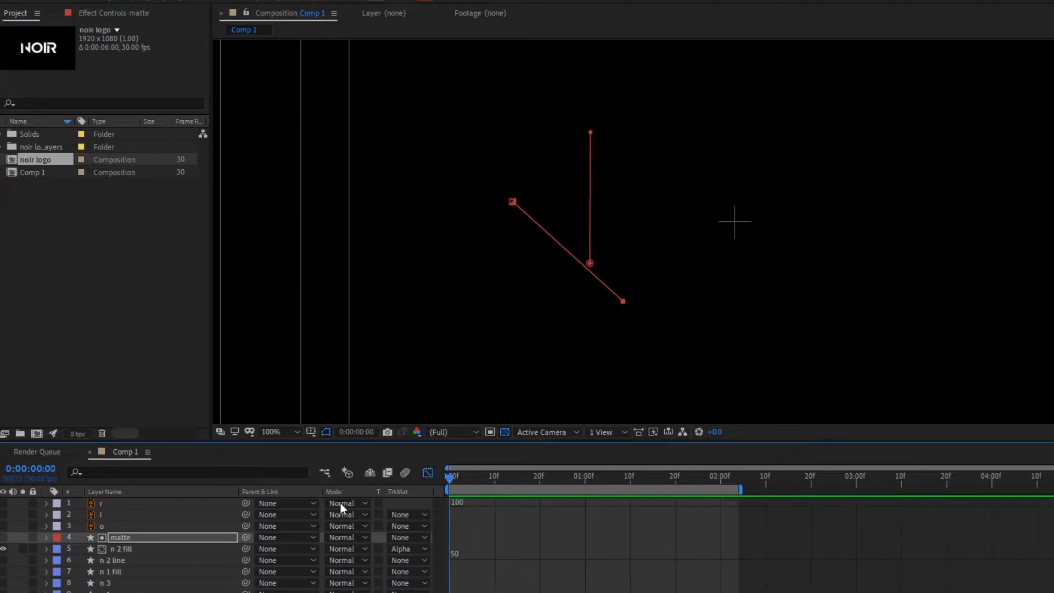
click(425, 476)
Show the n 2 line, n 1 fill, n 3 and n 1 layers again and preview the complete N animation
click(106, 560)
click(3, 560)
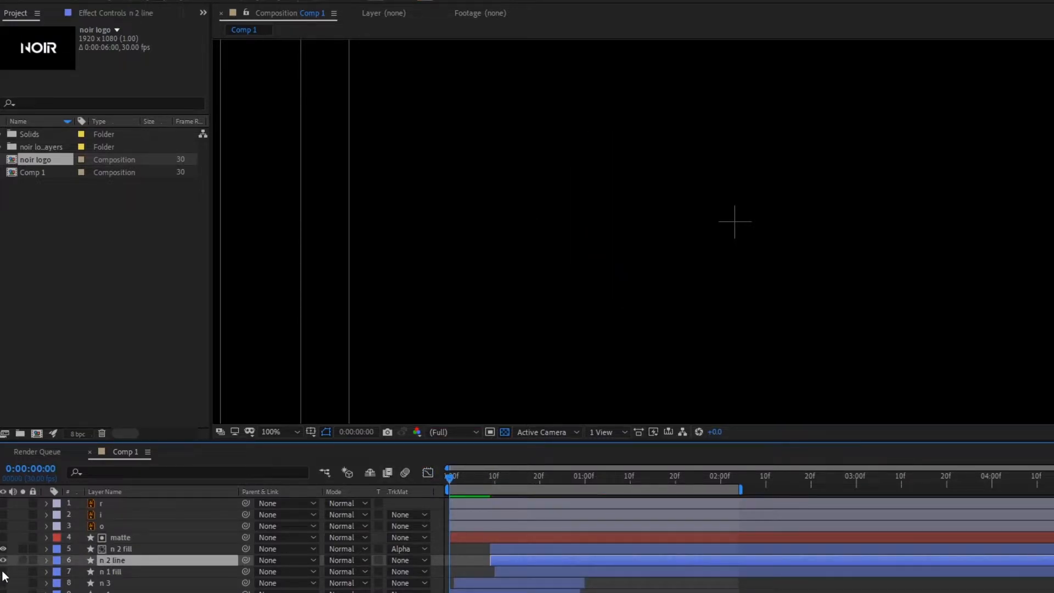
click(106, 583)
click(3, 584)
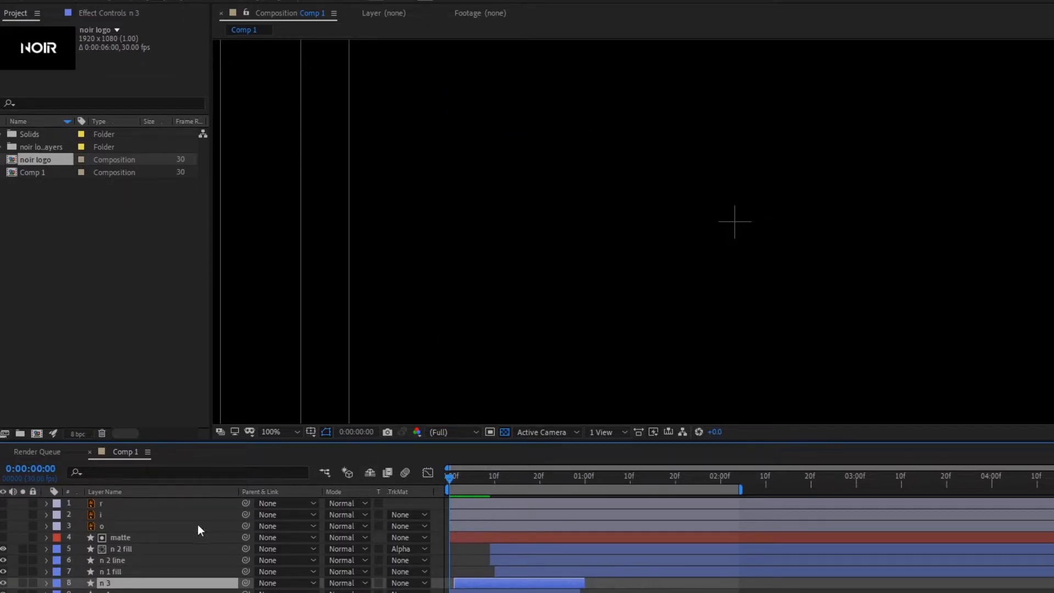
click(124, 546)
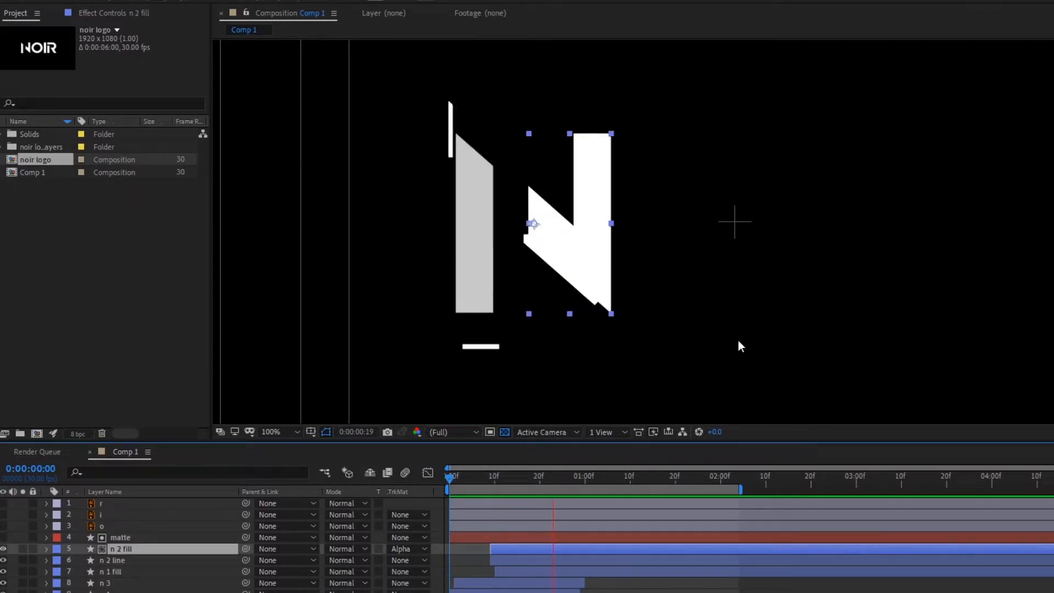
key(comma)
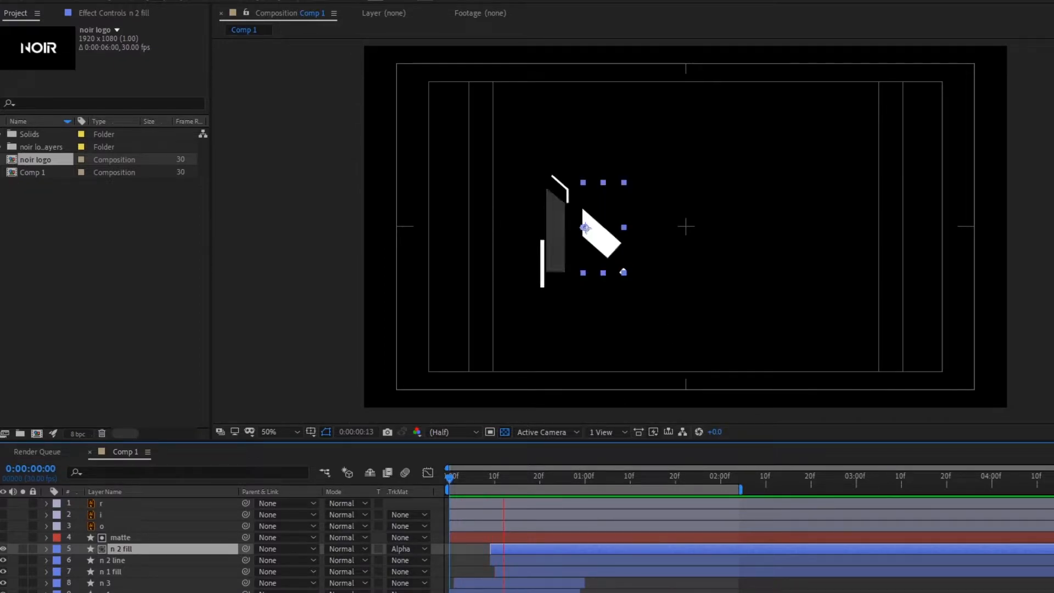
key(period)
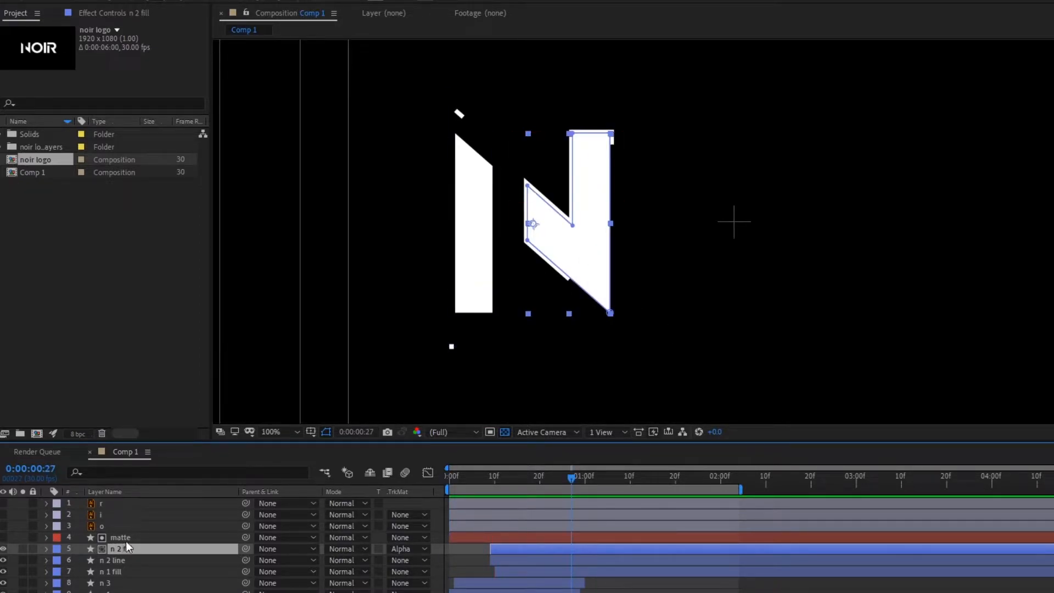
Delay the matte layer with its End keyframes so it starts at about frame 18, and preview the reveal with the outlines
click(126, 540)
key(u)
drag(544, 535, 679, 532)
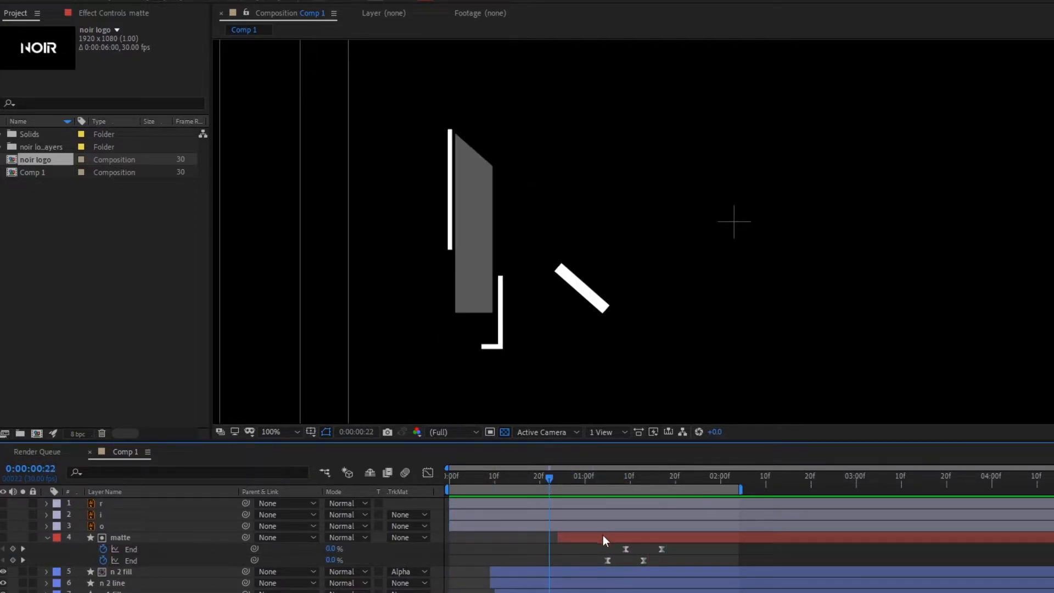
drag(602, 539, 574, 535)
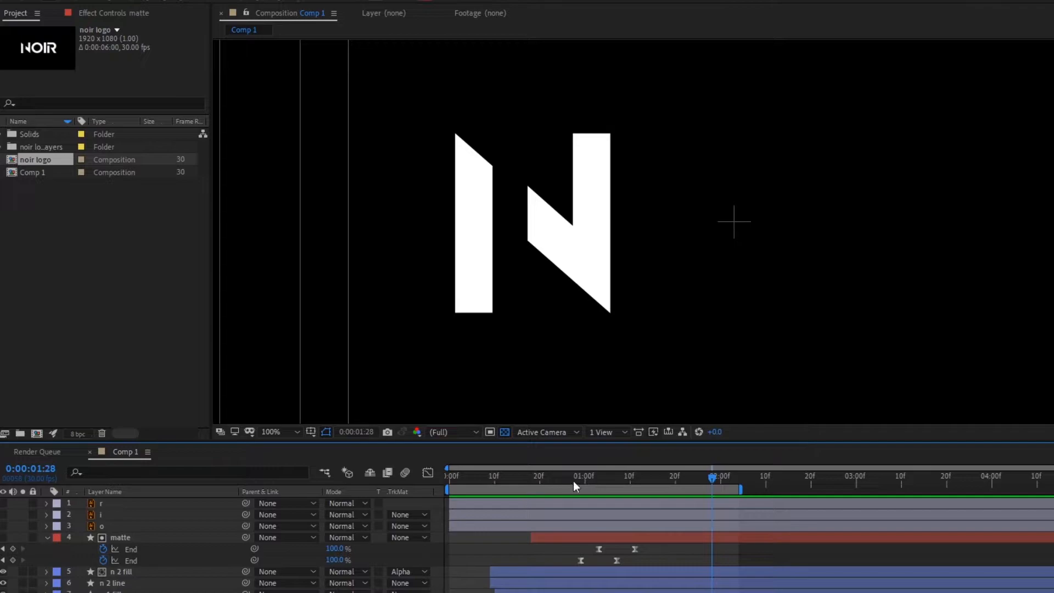
click(523, 477)
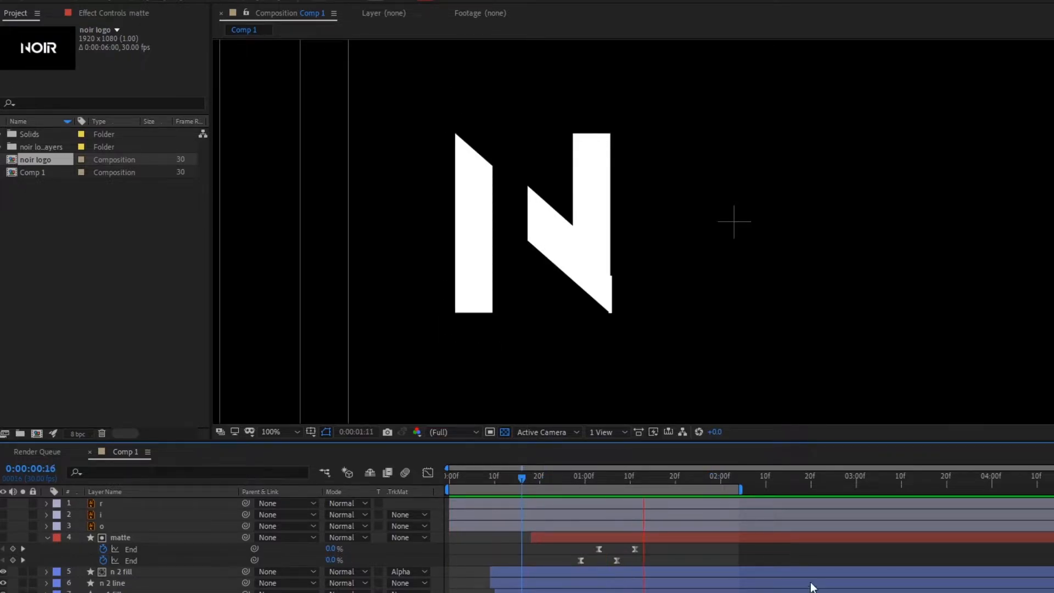
click(639, 539)
click(621, 479)
drag(610, 483, 595, 482)
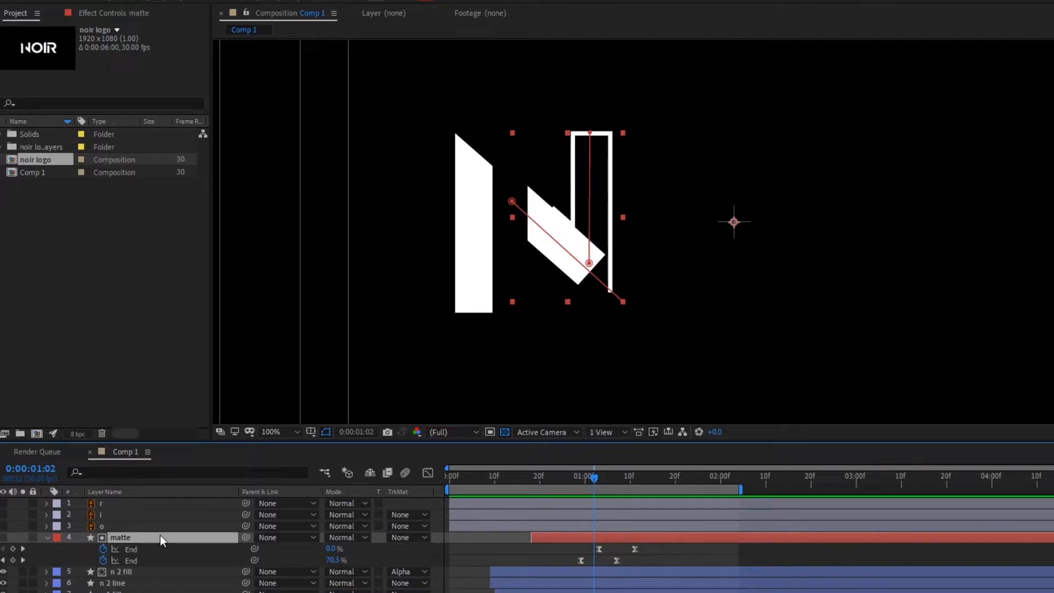
Try enlarging the n 2 line outline around its existing anchor point and preview it against the fill
click(127, 583)
key(s)
drag(345, 591, 362, 591)
key(Page_Up)
key(Page_Up)
key(space)
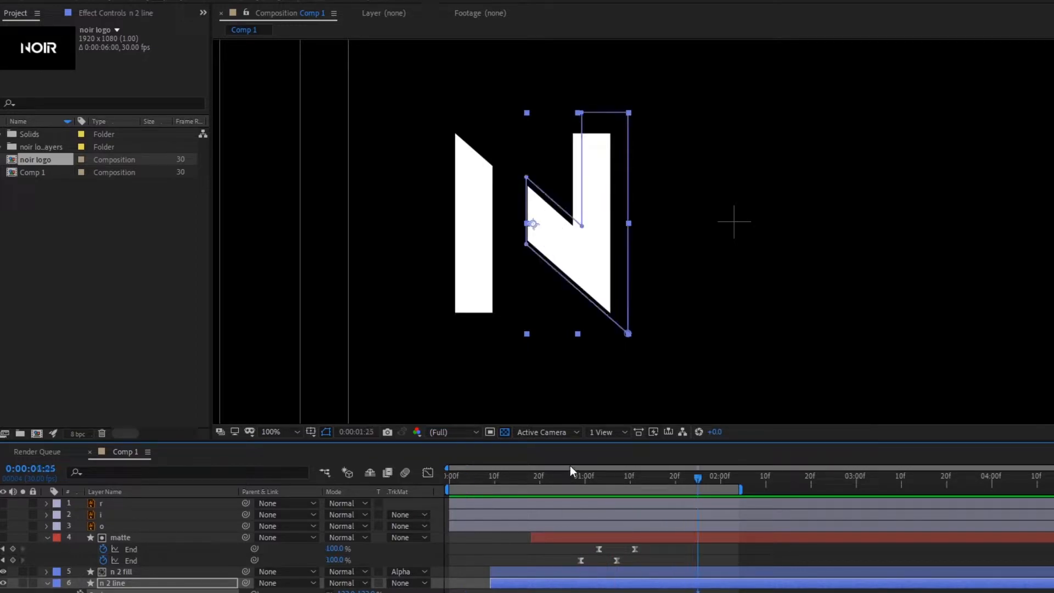
key(space)
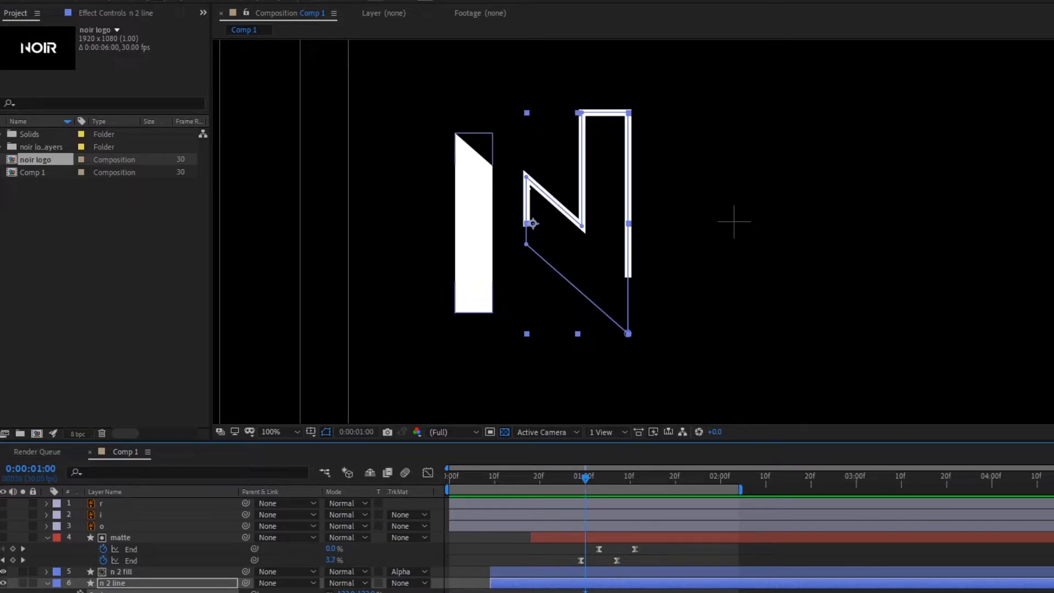
key(Page_Down)
key(Page_Down)
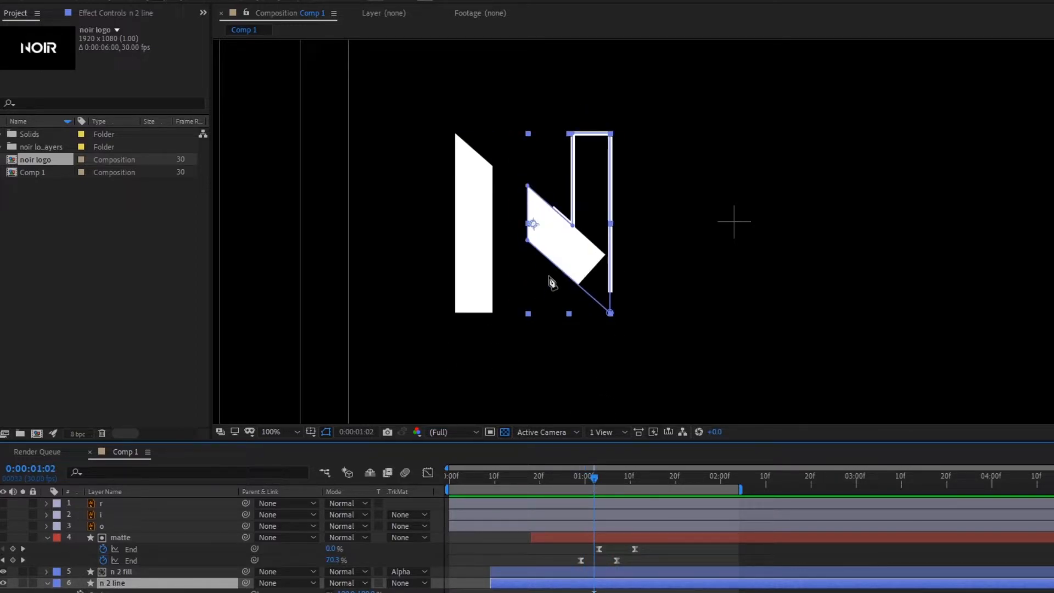
Move the n 2 line layer's anchor point just below the N's diagonal, scale the outline to about 111%, and preview it
click(532, 225)
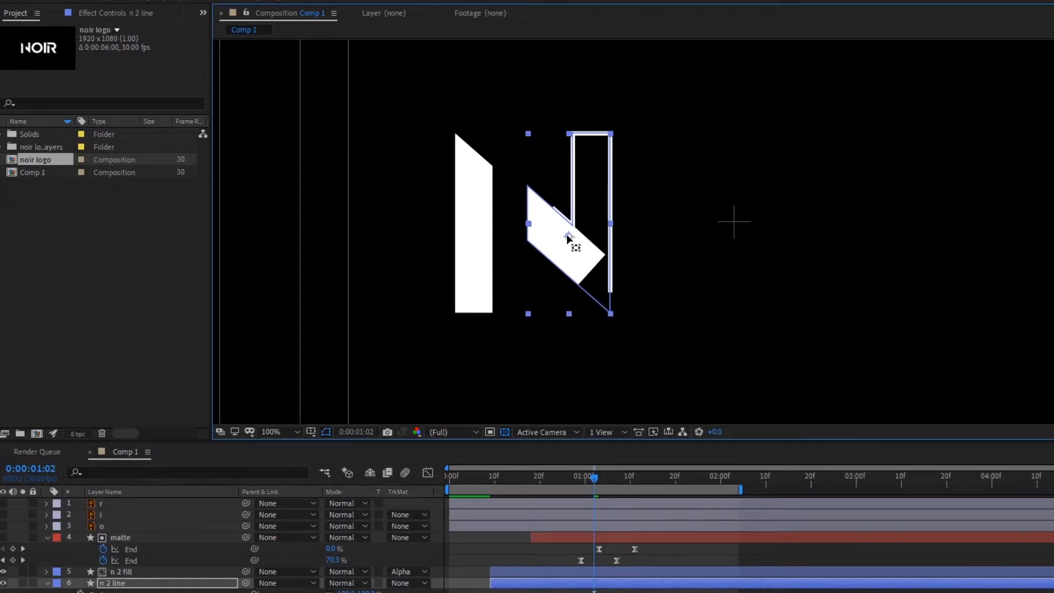
key(alt+shift+KP_Add)
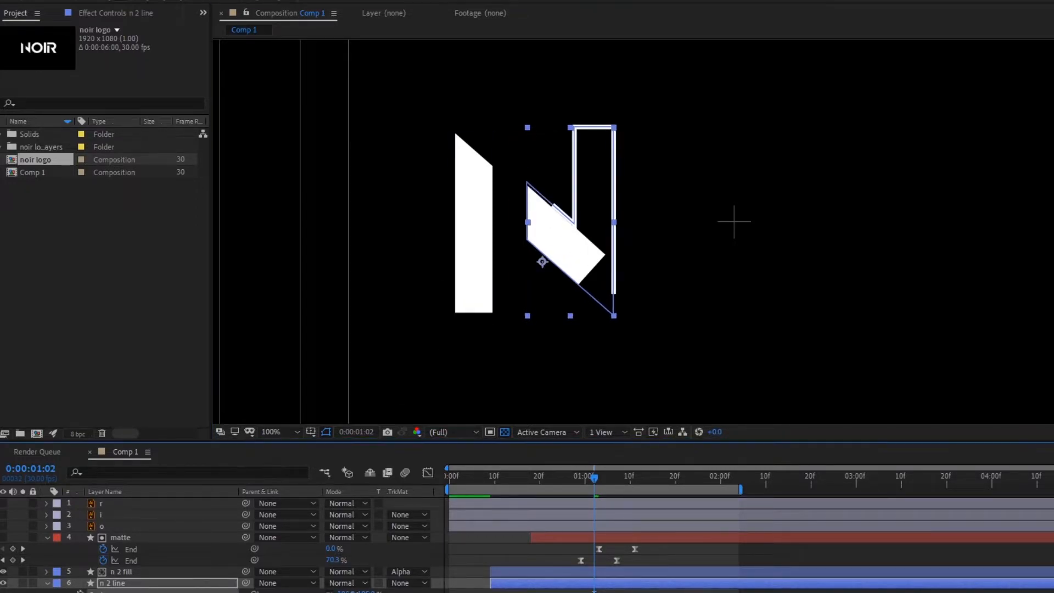
drag(581, 293, 581, 293)
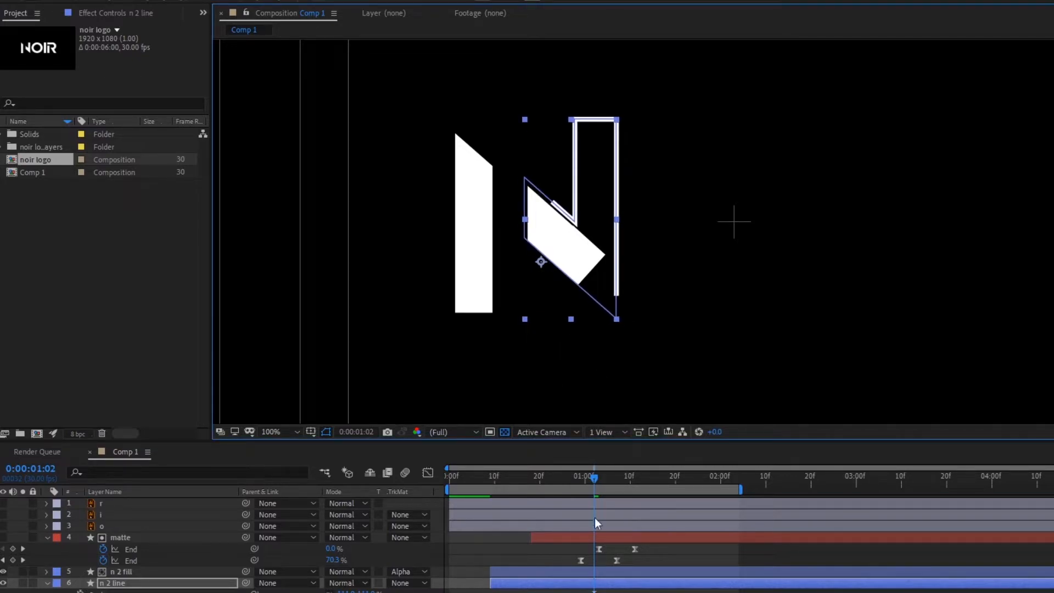
key(space)
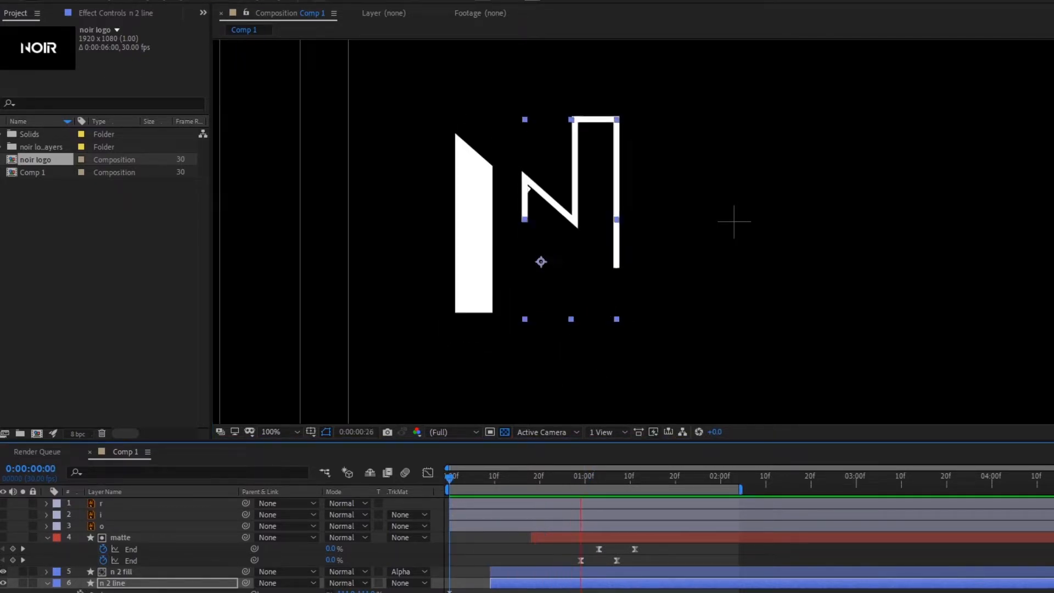
key(comma)
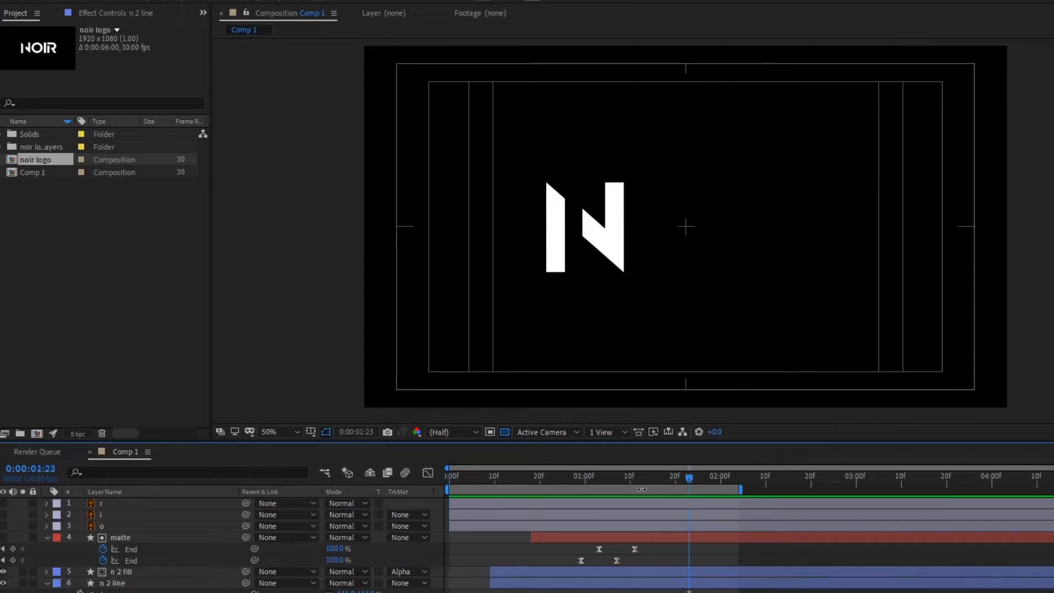
key(space)
key(space)
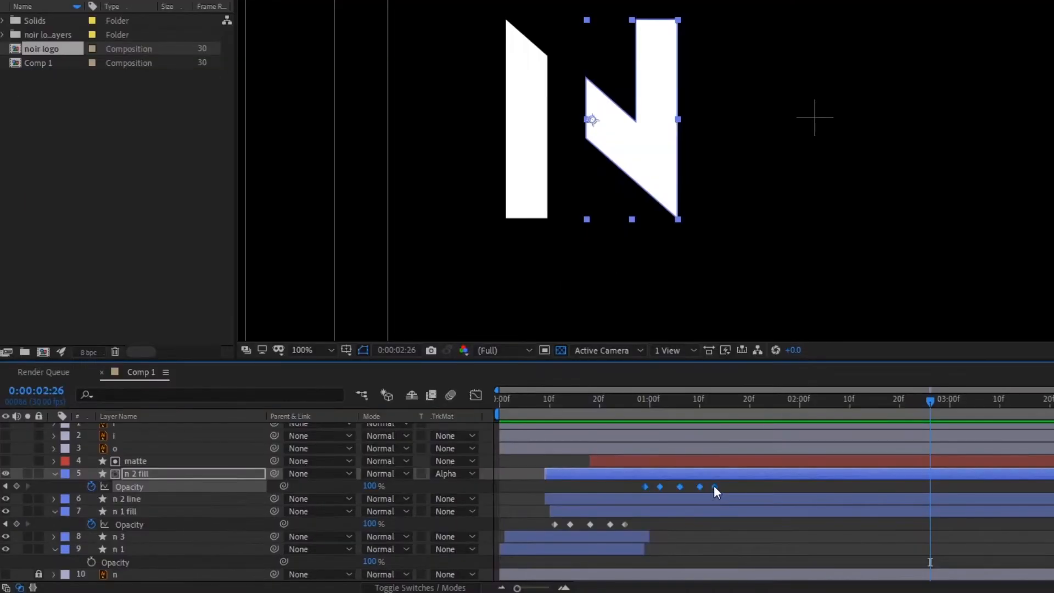
Shift the n 2 fill layer's opacity keyframes three frames earlier and replay the N animation from the start
click(714, 486)
key(Home)
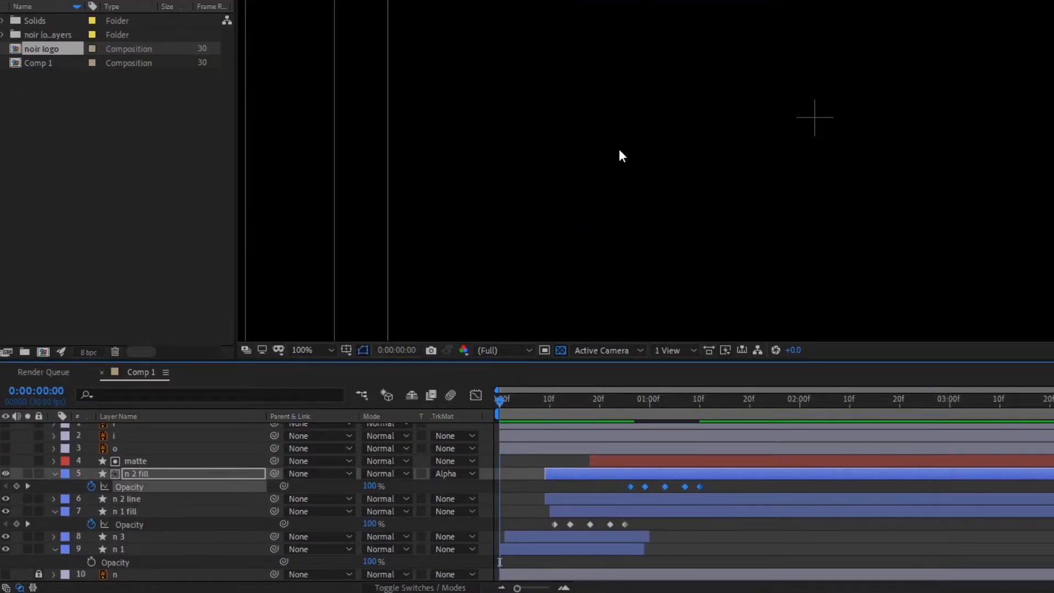
scroll(573, 165, down, 1)
key(space)
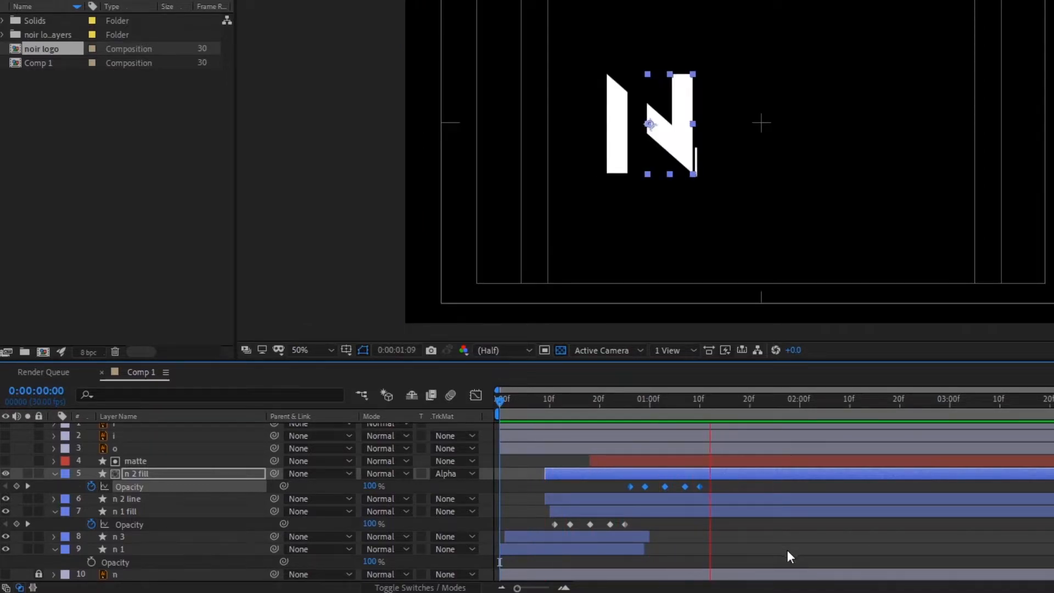
click(912, 557)
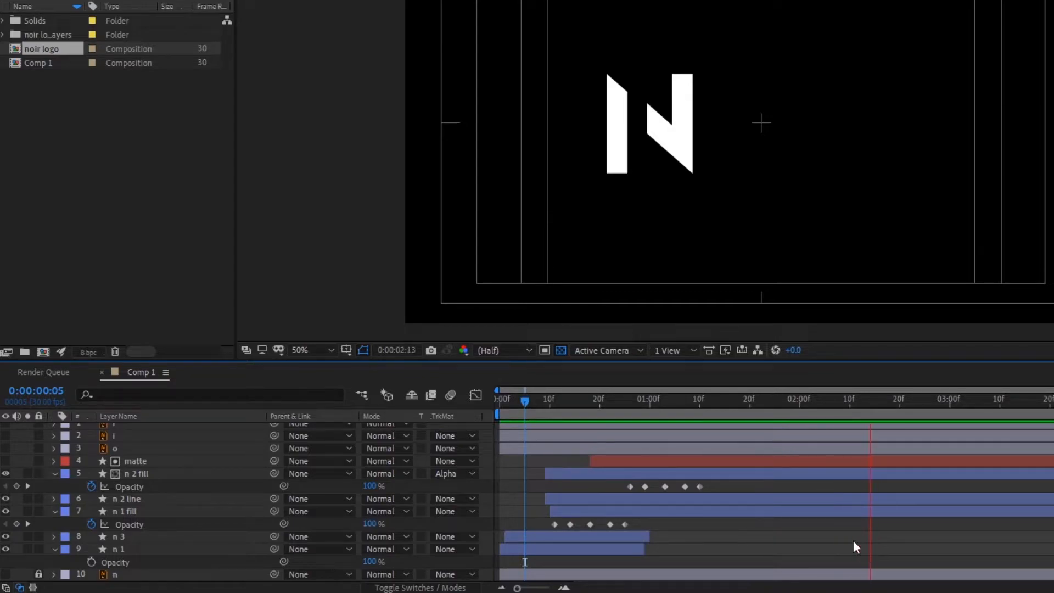
key(space)
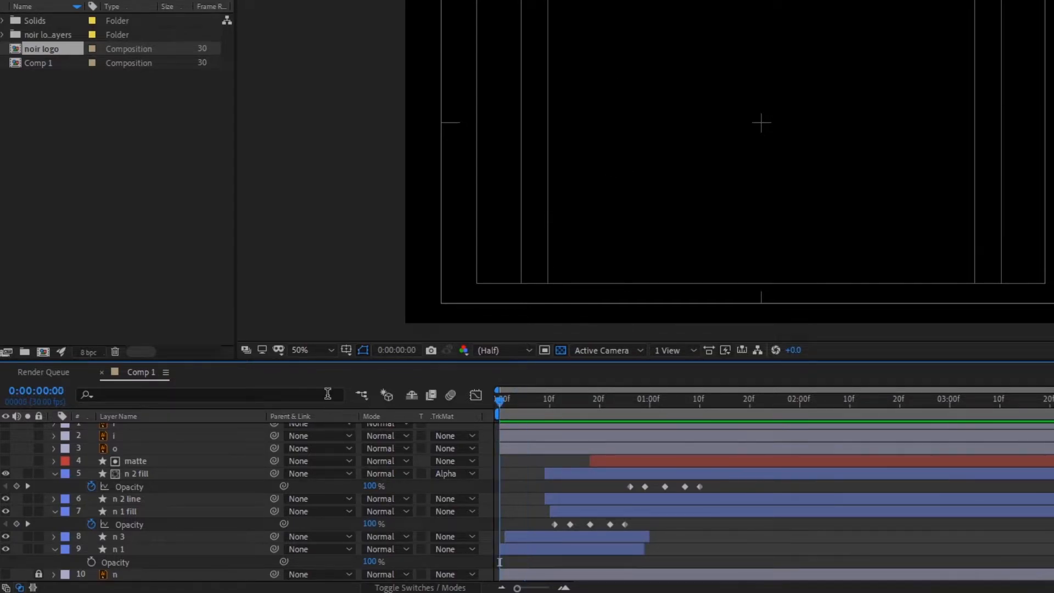
Pre-compose the layers from matte through n 1 into a new composition named N
click(55, 473)
click(145, 461)
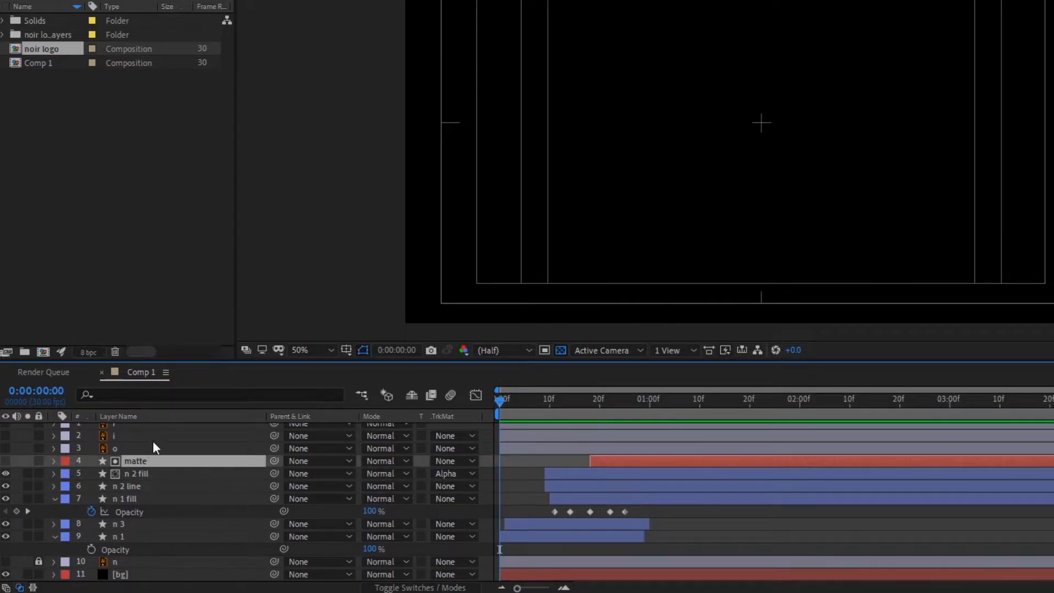
shift+click(157, 536)
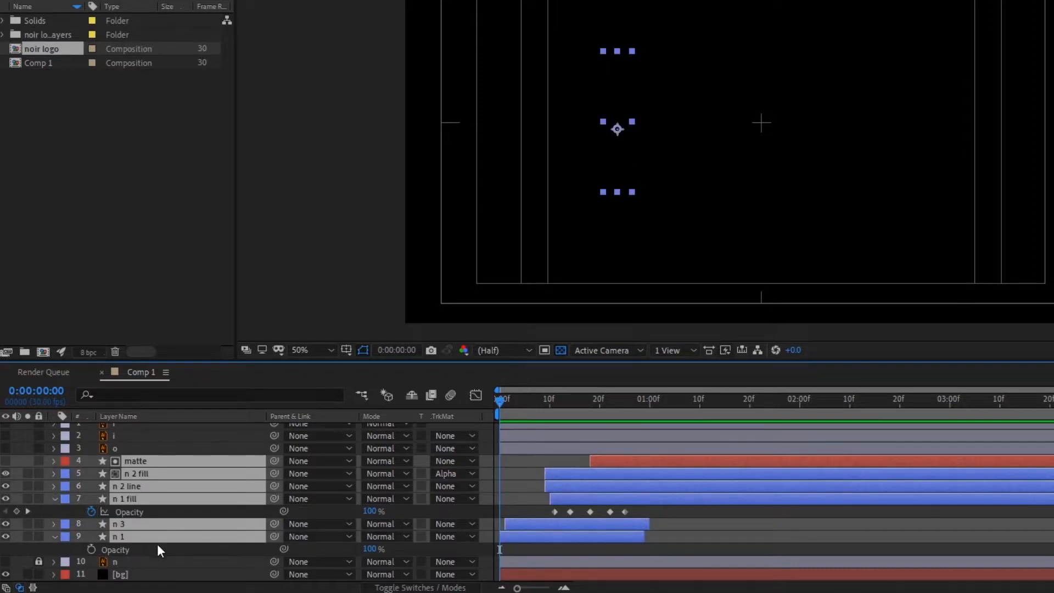
click(51, 499)
right_click(207, 475)
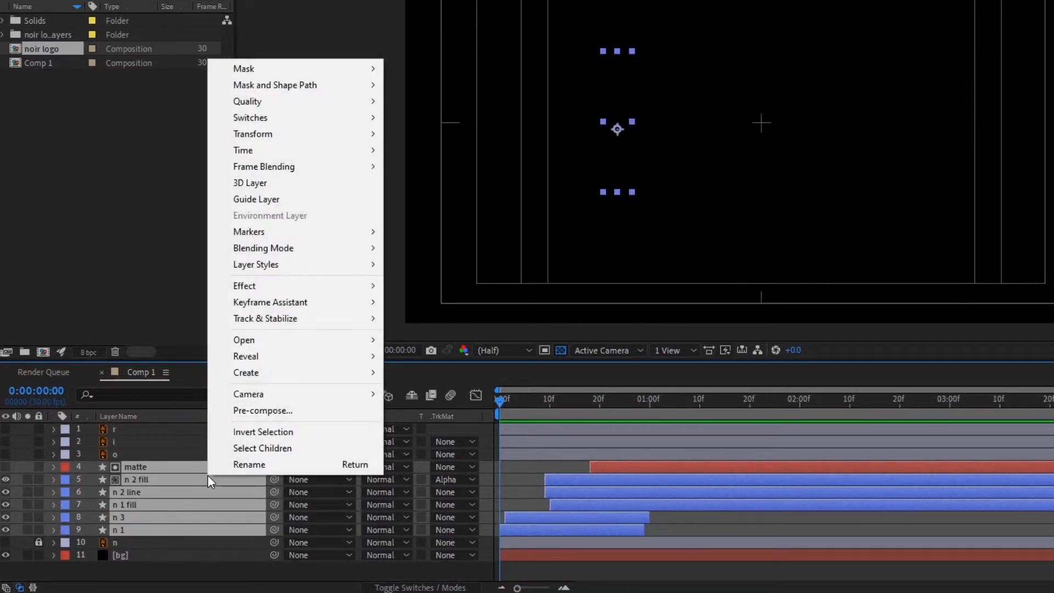
click(279, 413)
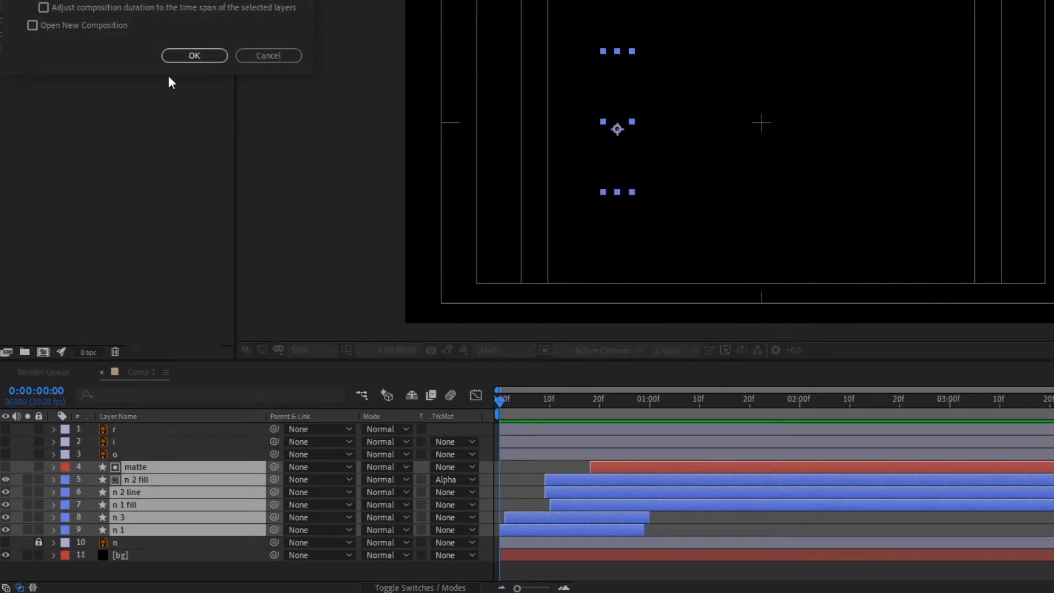
click(192, 55)
Try to align the pre-composed N with the original n letter, shown as a reference, and undo the move
key(space)
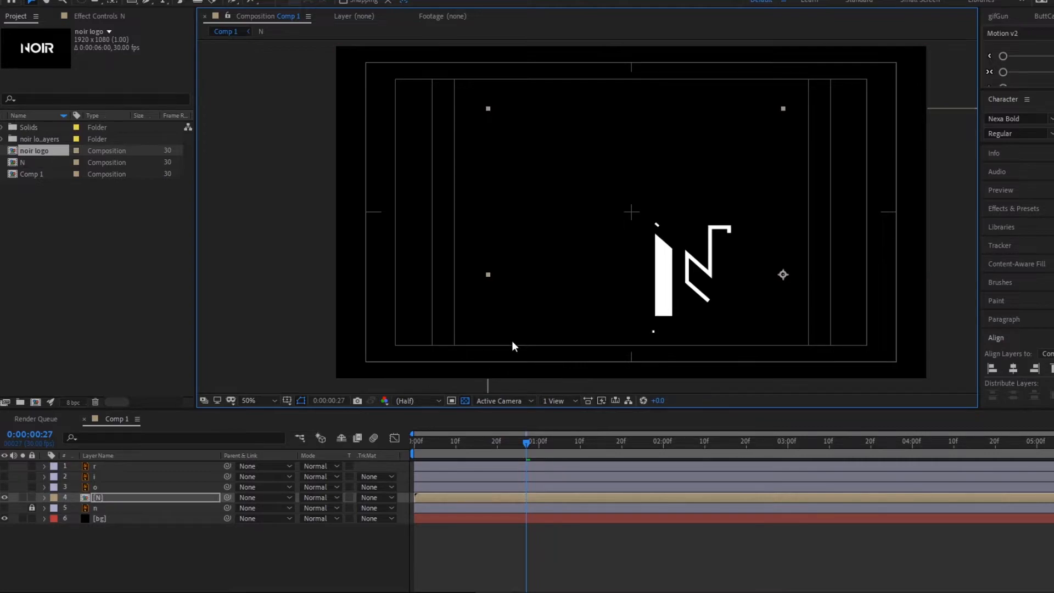
drag(559, 238, 586, 242)
click(4, 507)
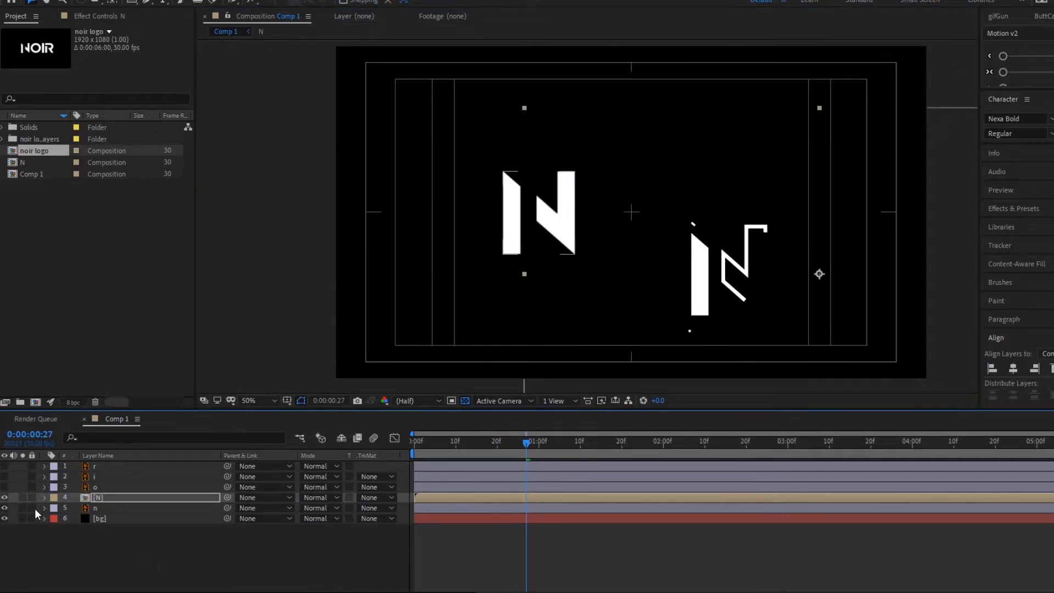
drag(769, 311, 568, 261)
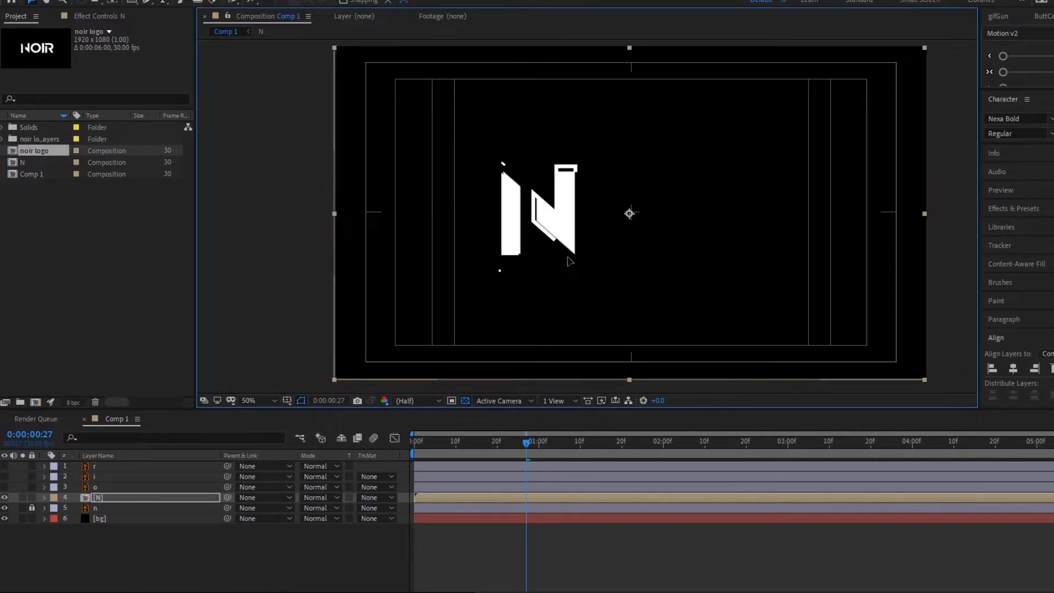
key(ctrl+z)
key(ctrl+l)
Preview the pre-composed N animation from the start of the timeline
click(98, 508)
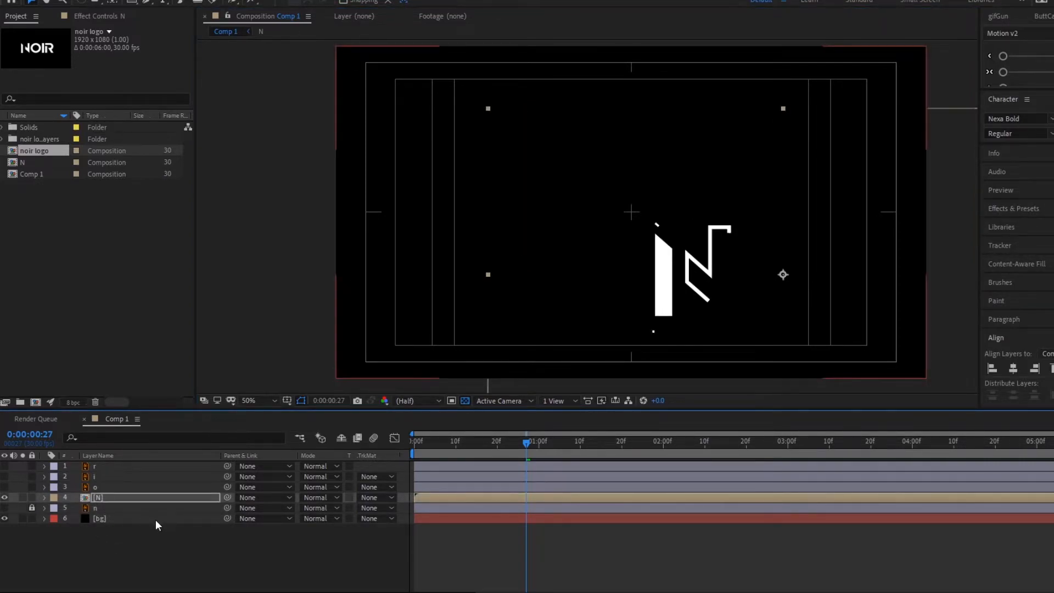
key(ctrl+home)
key(Home)
key(space)
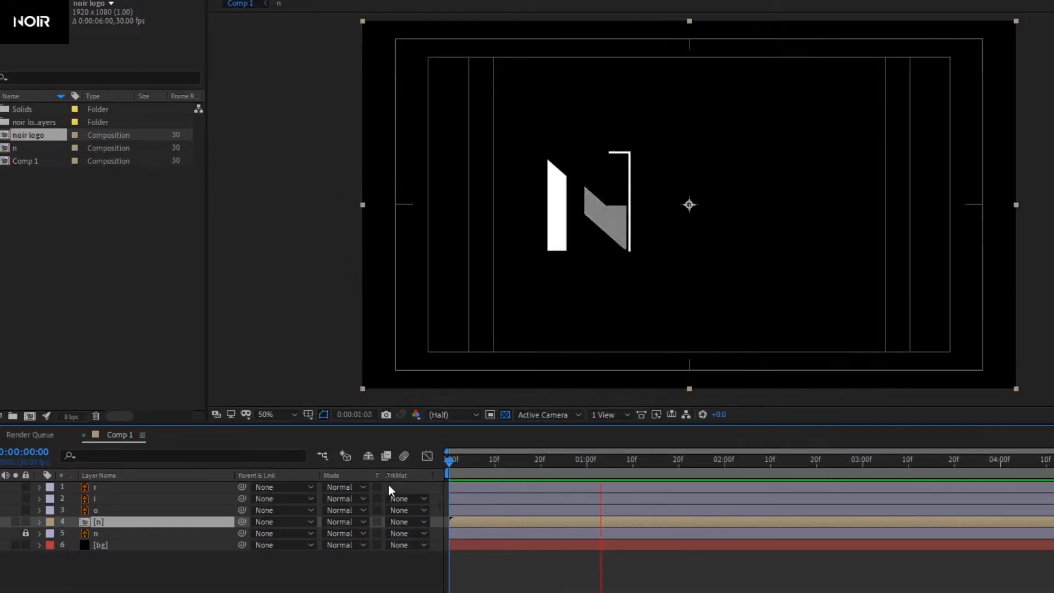
Show the o artwork layer, convert it into a shape outline layer, and lock the original o layer
click(96, 510)
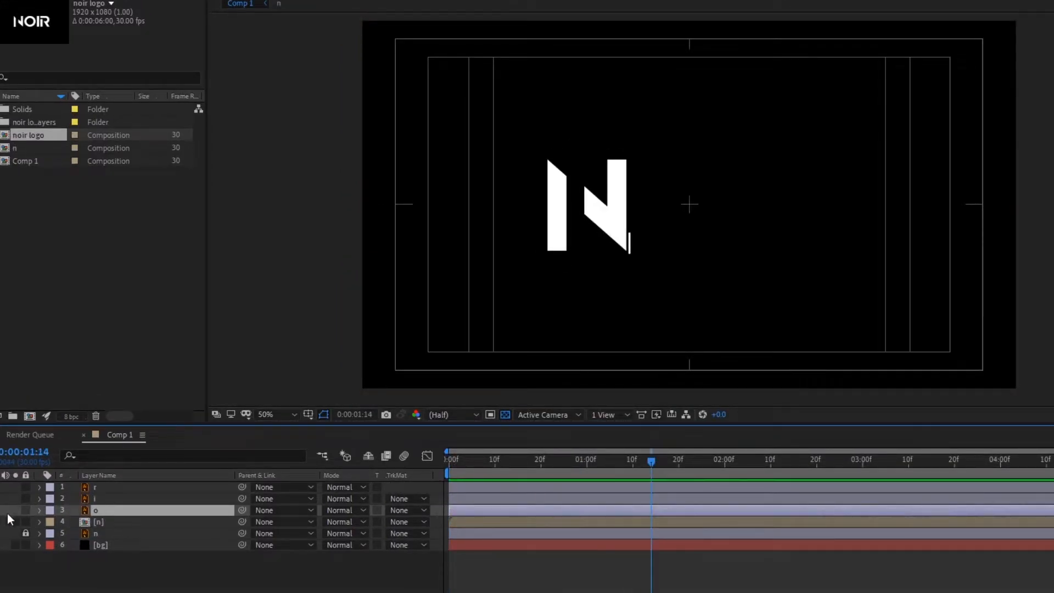
key(/)
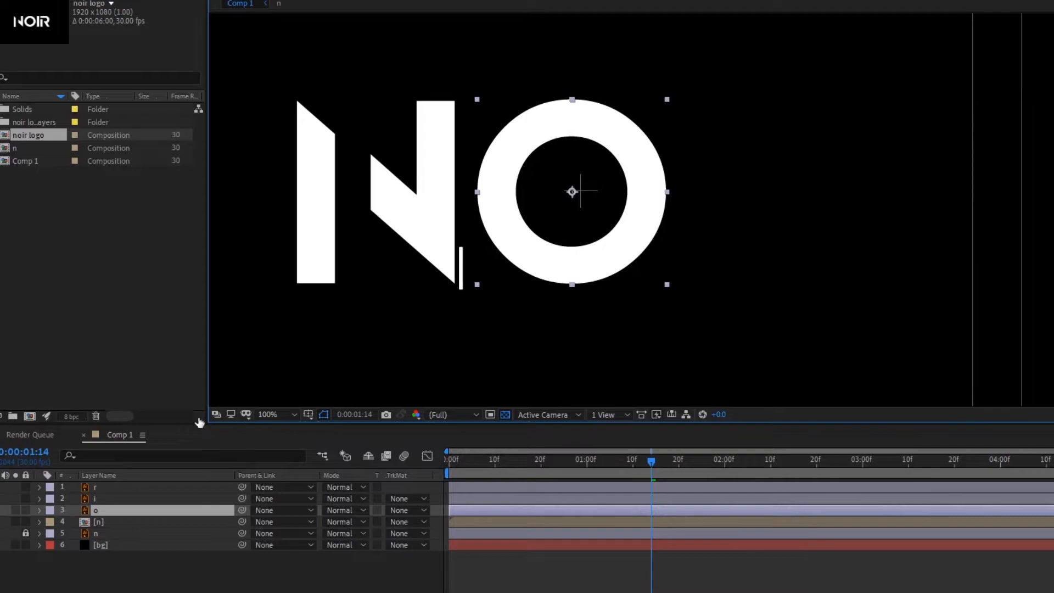
right_click(133, 512)
mouse_move(263, 419)
click(381, 464)
click(131, 519)
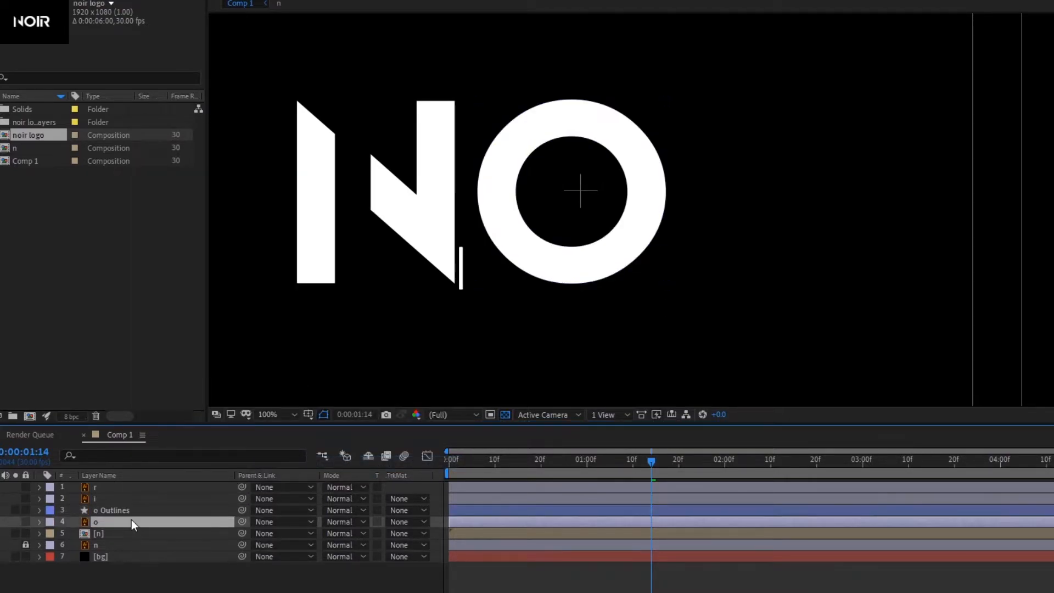
click(25, 522)
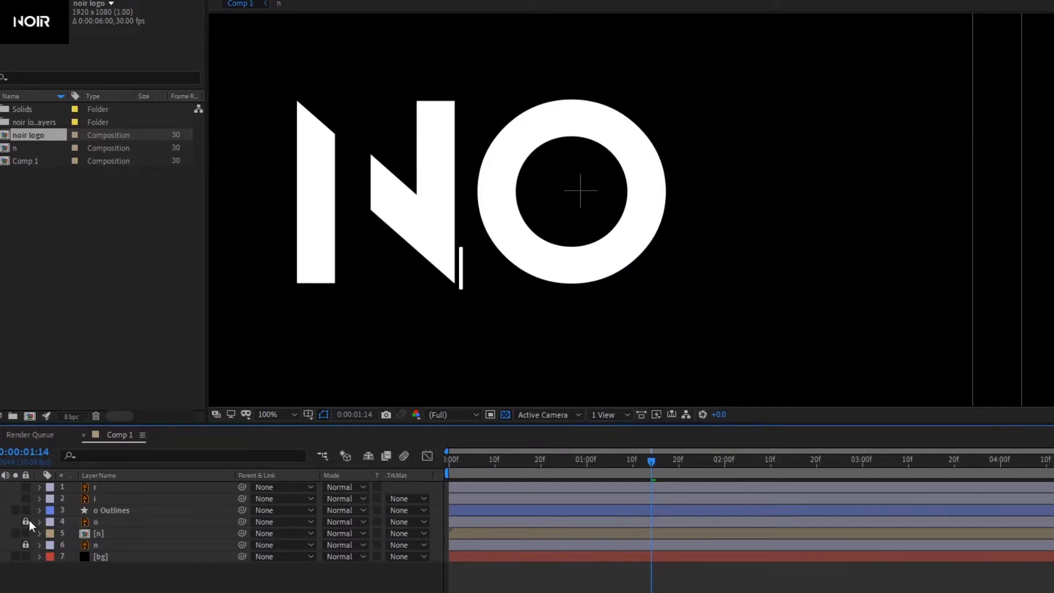
Rename the o Outlines shape layer as o line
click(130, 509)
right_click(132, 512)
click(157, 499)
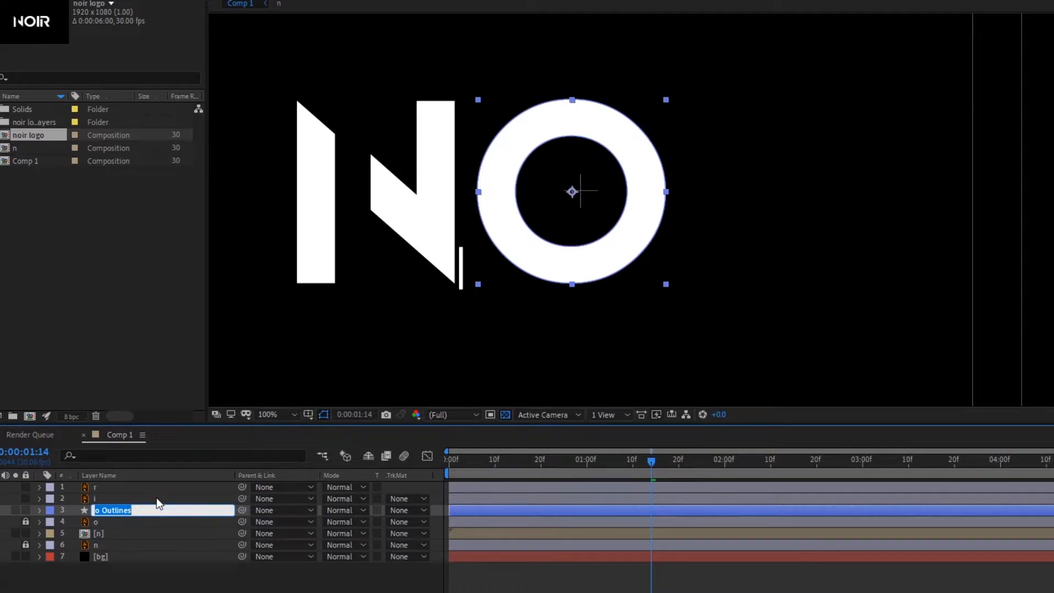
text(o line)
key(Return)
Duplicate the o line layer and rename the copy as o fill
right_click(157, 512)
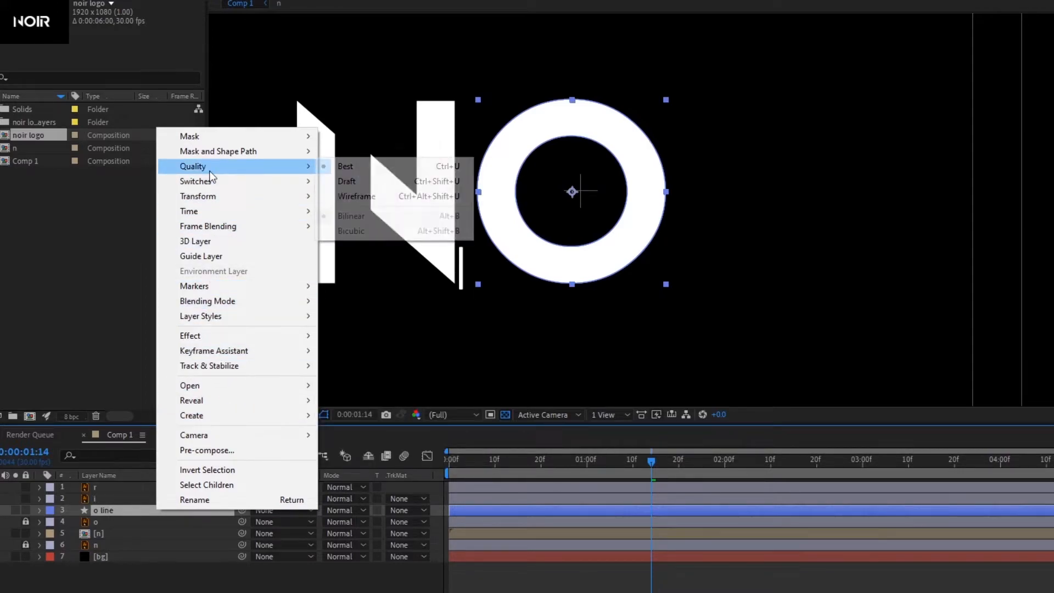
mouse_move(209, 400)
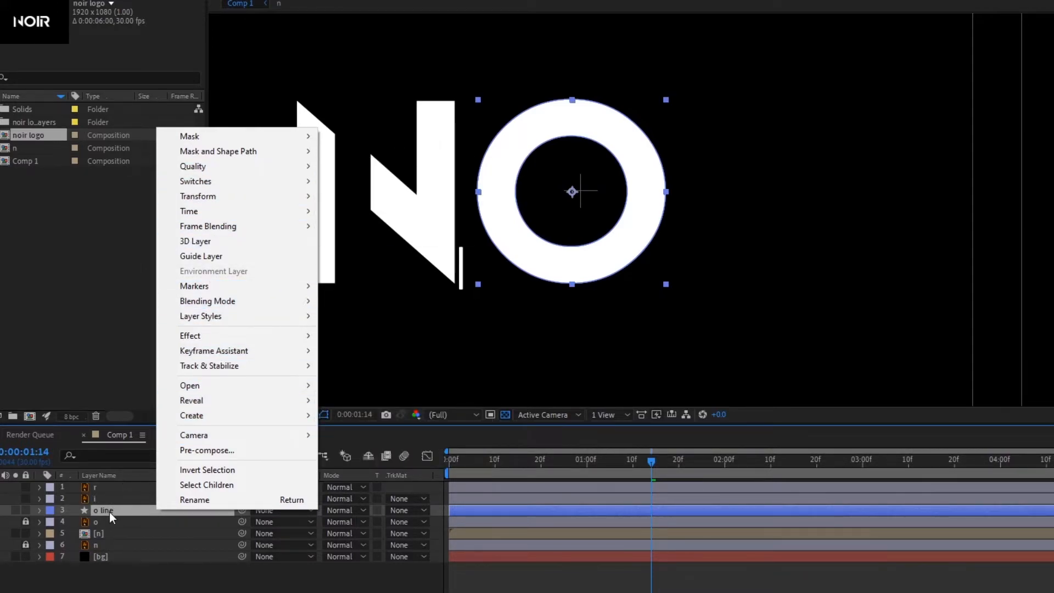
click(110, 511)
key(ctrl+d)
right_click(115, 511)
click(133, 503)
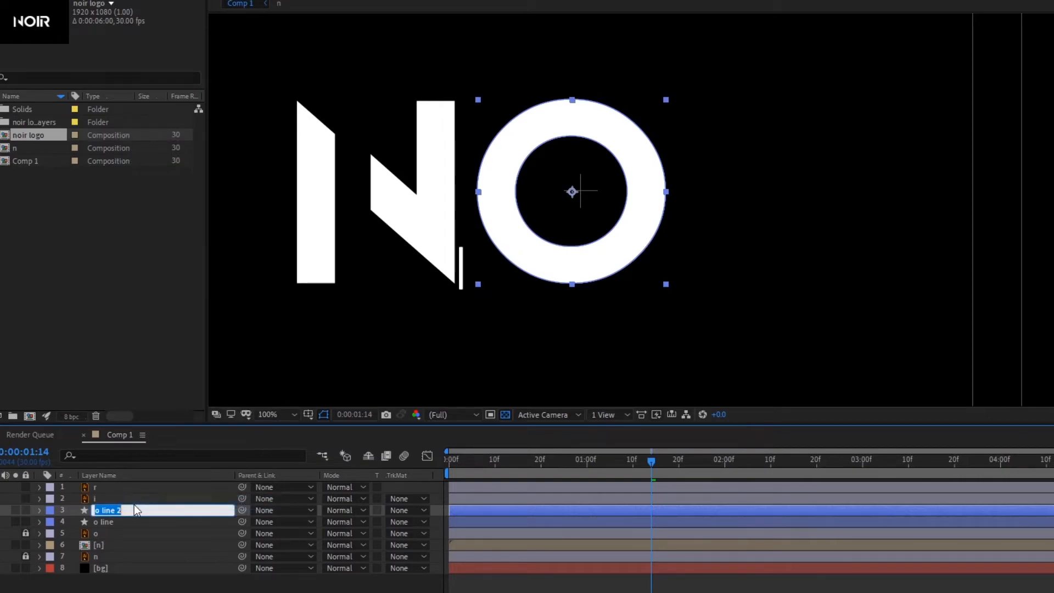
text(o fill)
key(Return)
Try the o fill layer below o line in the layer stack and put it back above
drag(117, 508, 113, 524)
click(106, 531)
click(110, 516)
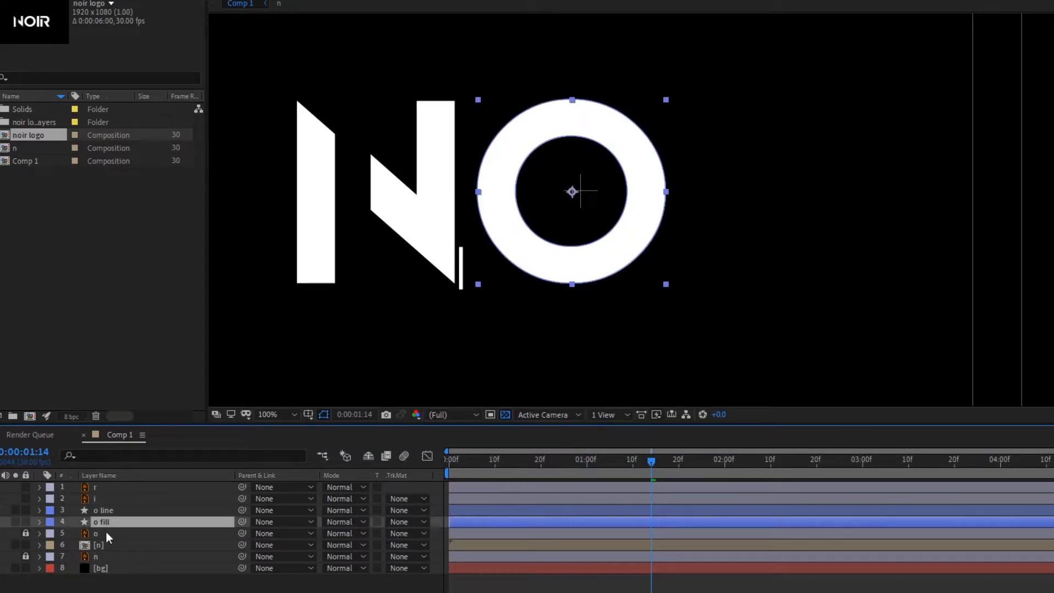
drag(527, 470, 641, 473)
drag(115, 523, 104, 506)
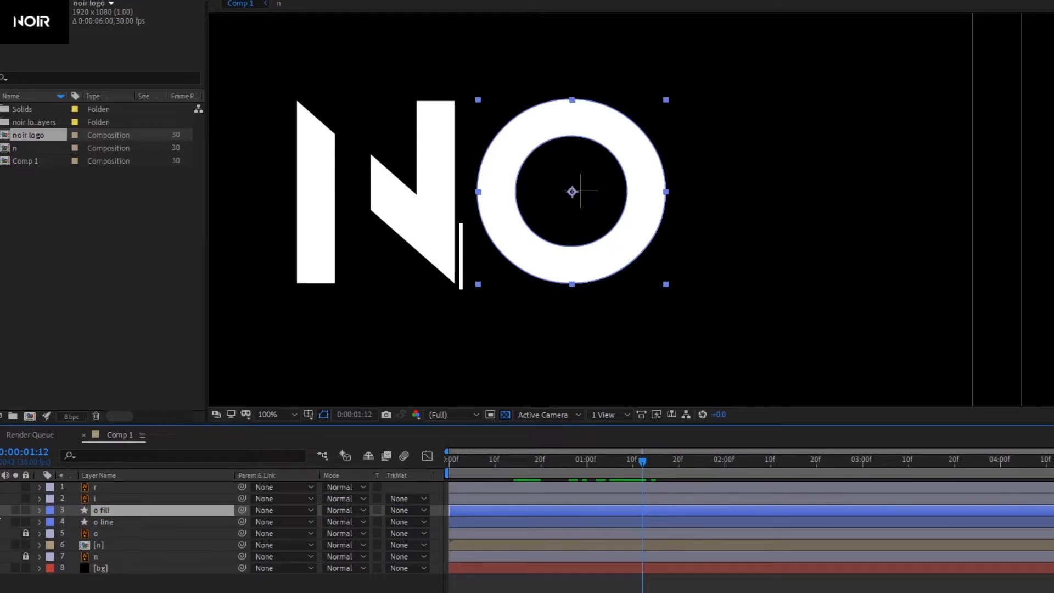
Set the o line layer's fill to none
click(149, 524)
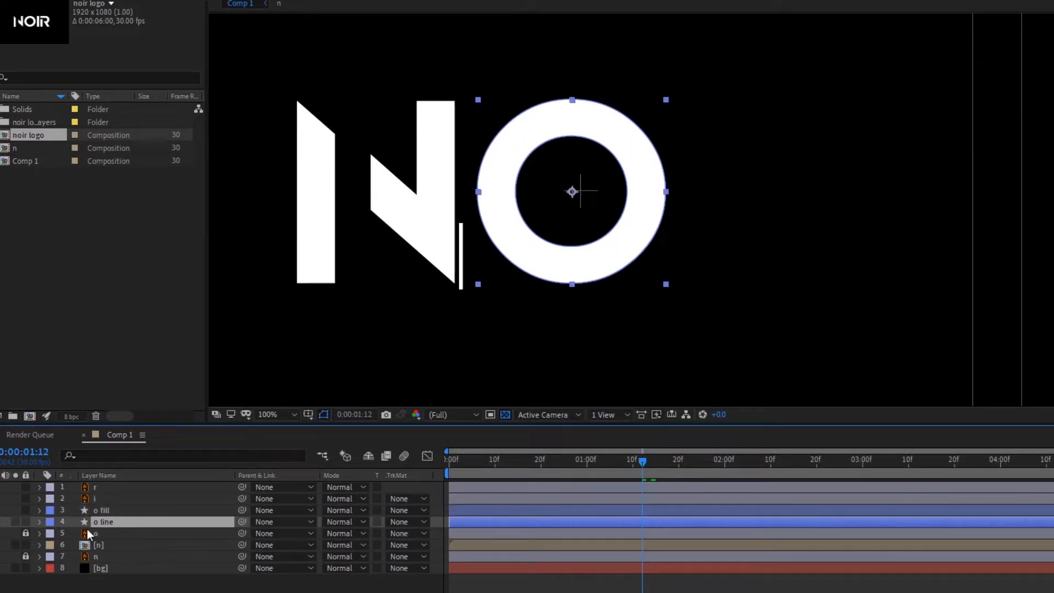
click(308, 1)
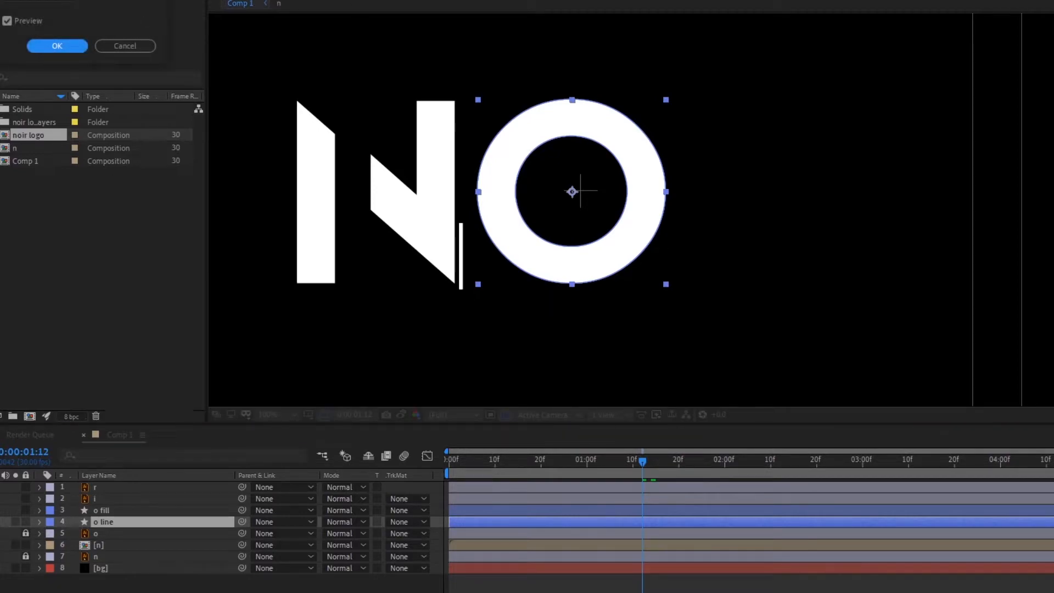
click(51, 42)
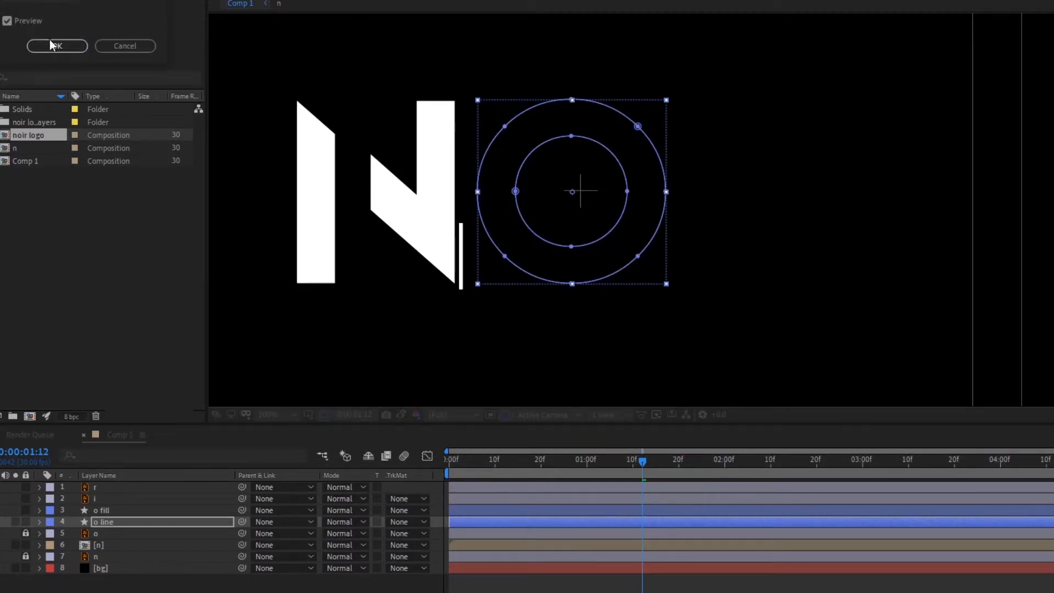
Add a white stroke to the o line layer's contents so both circles are drawn as outlines
click(39, 521)
click(426, 532)
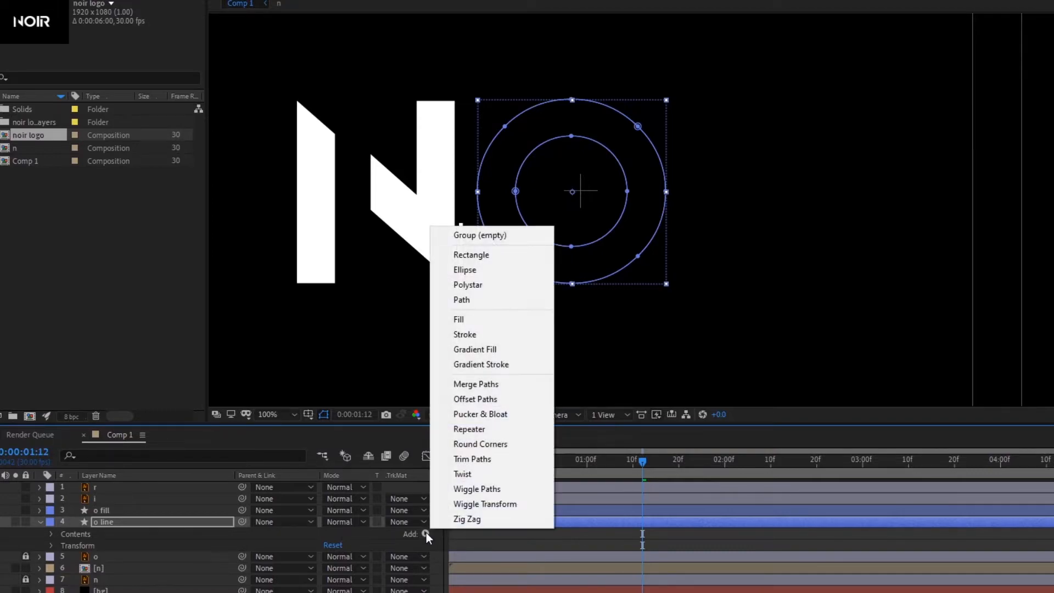
click(497, 460)
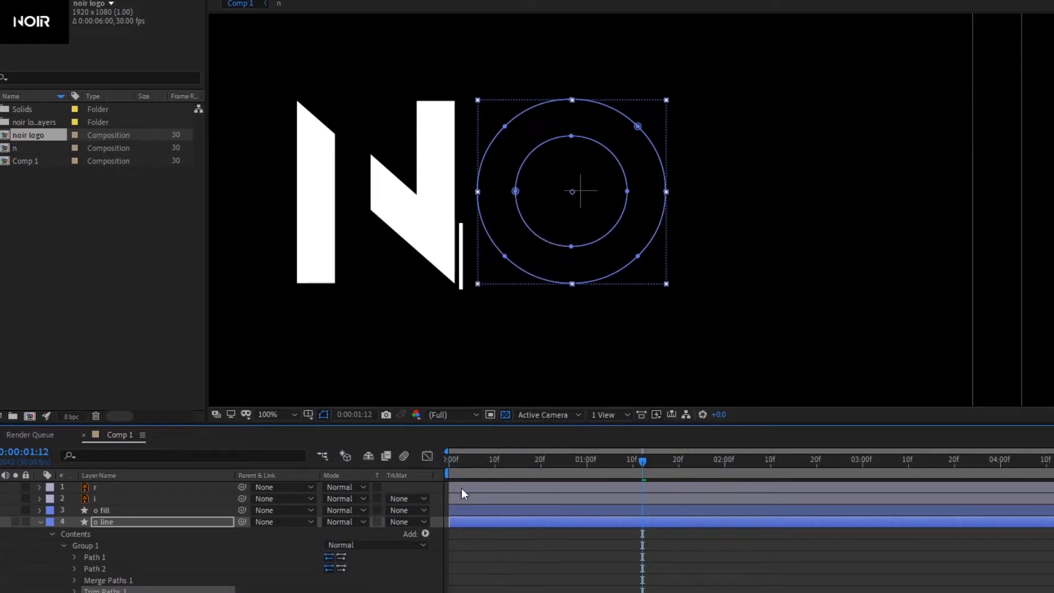
click(425, 533)
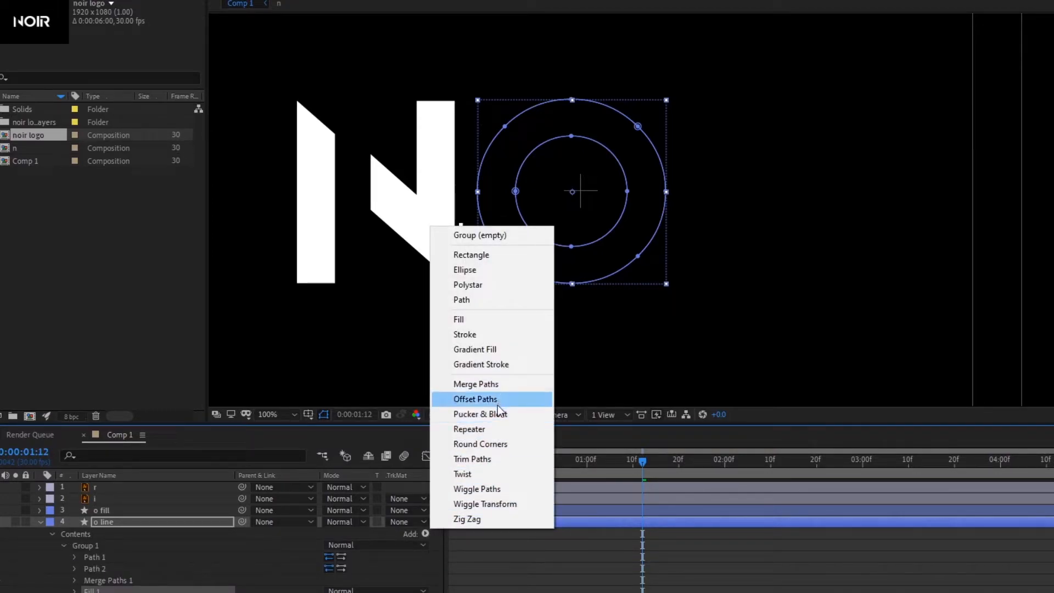
click(483, 333)
click(569, 301)
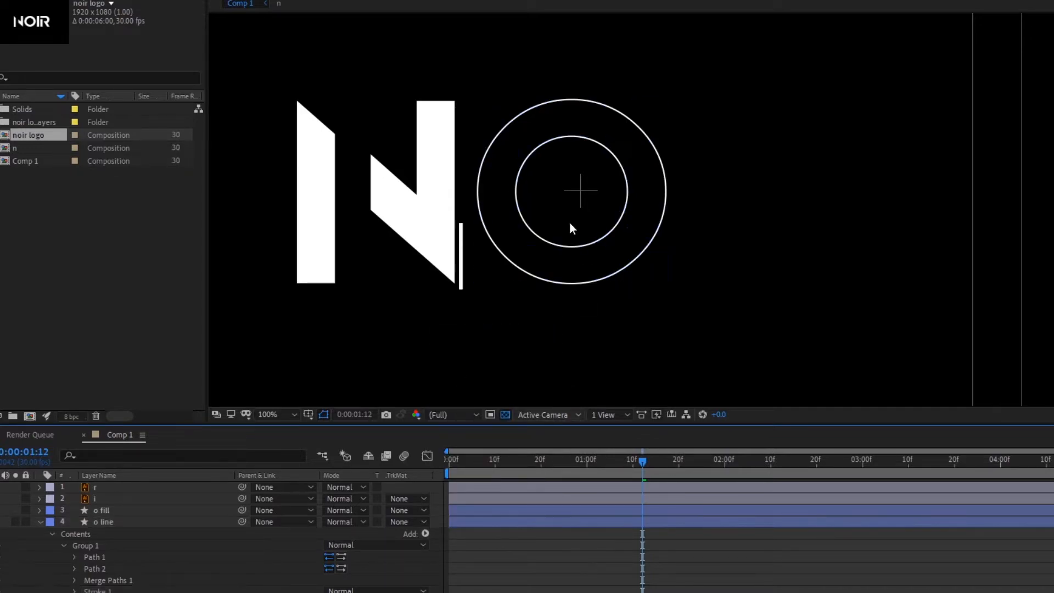
Add Trim Paths to Group 1 of the o line layer
click(314, 531)
click(110, 522)
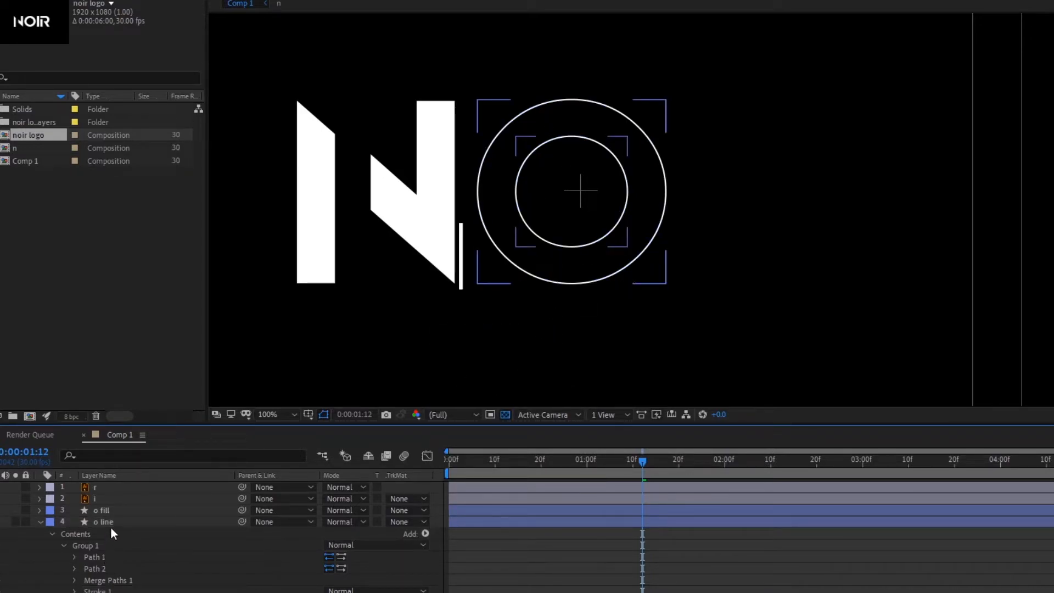
scroll(111, 524, down, 1)
click(121, 512)
scroll(120, 513, up, 1)
click(427, 532)
click(475, 461)
scroll(197, 549, down, 2)
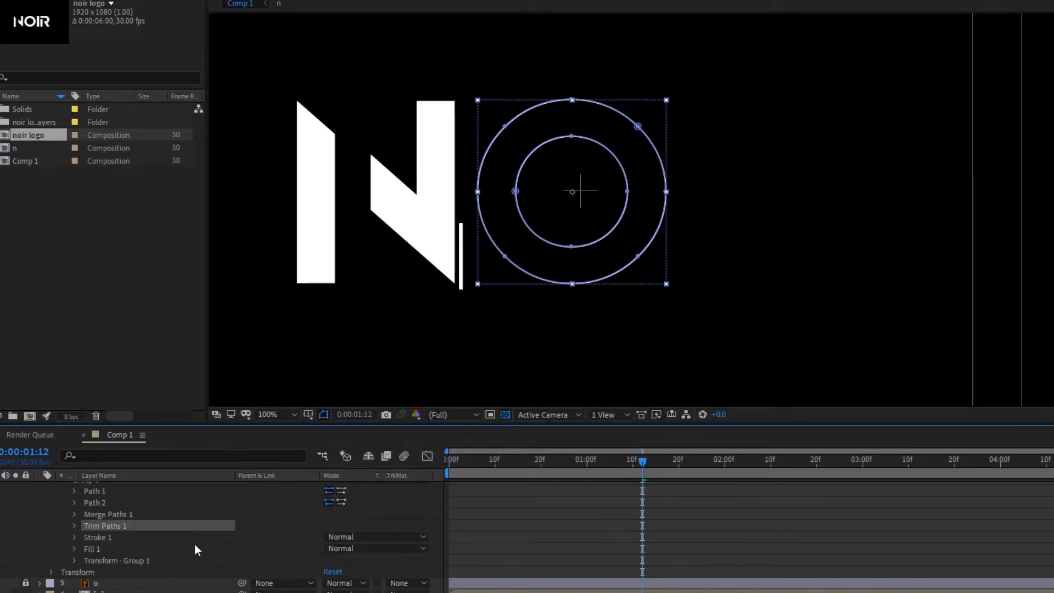
Open the n composition and examine the n 1 fill layer's keyframed properties for a trim animation to reuse
double_click(99, 591)
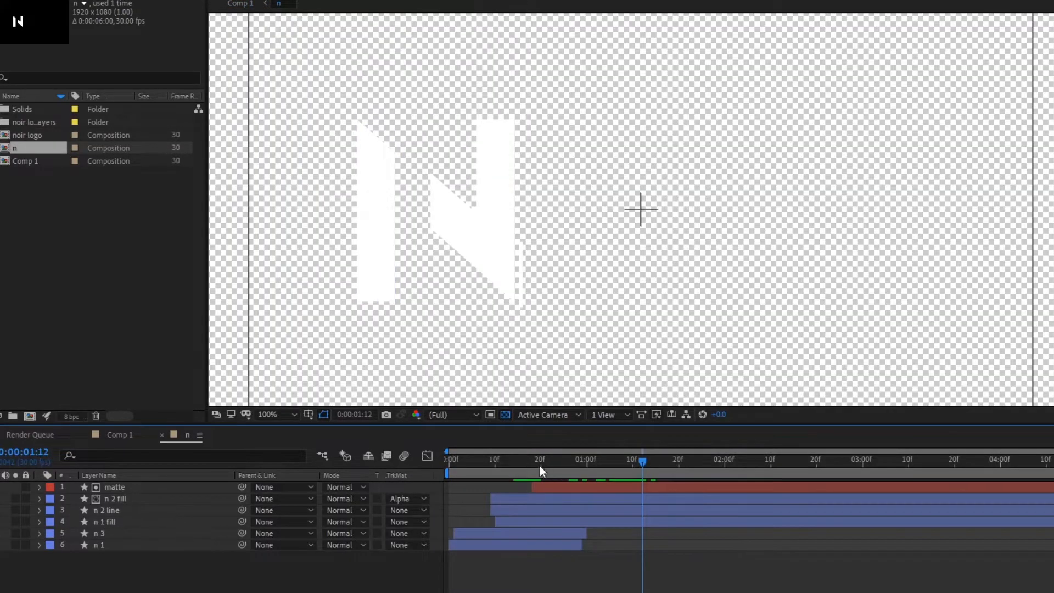
click(123, 544)
click(368, 236)
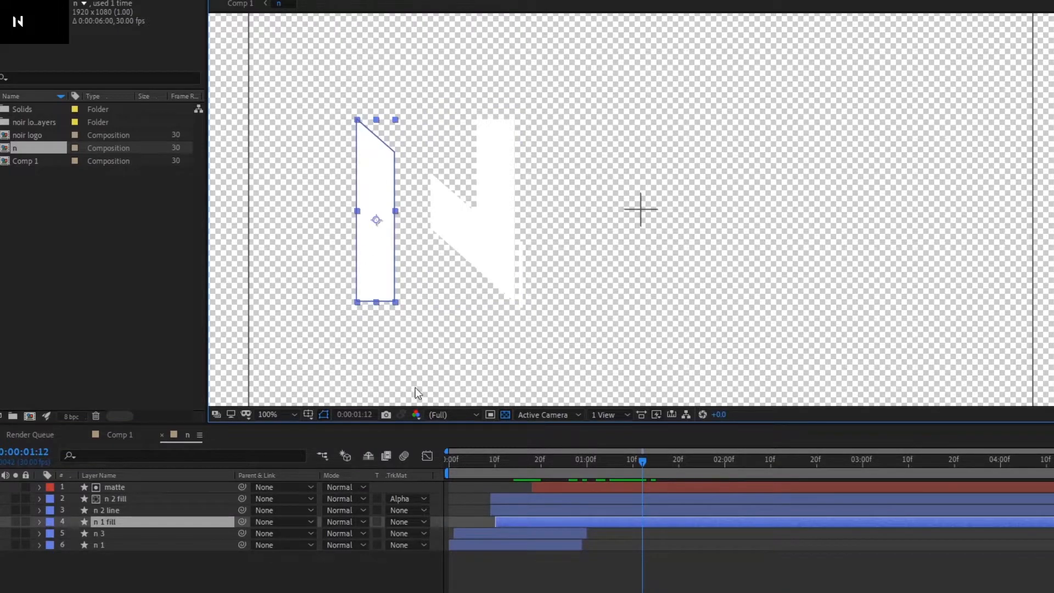
key(u)
click(49, 521)
click(41, 519)
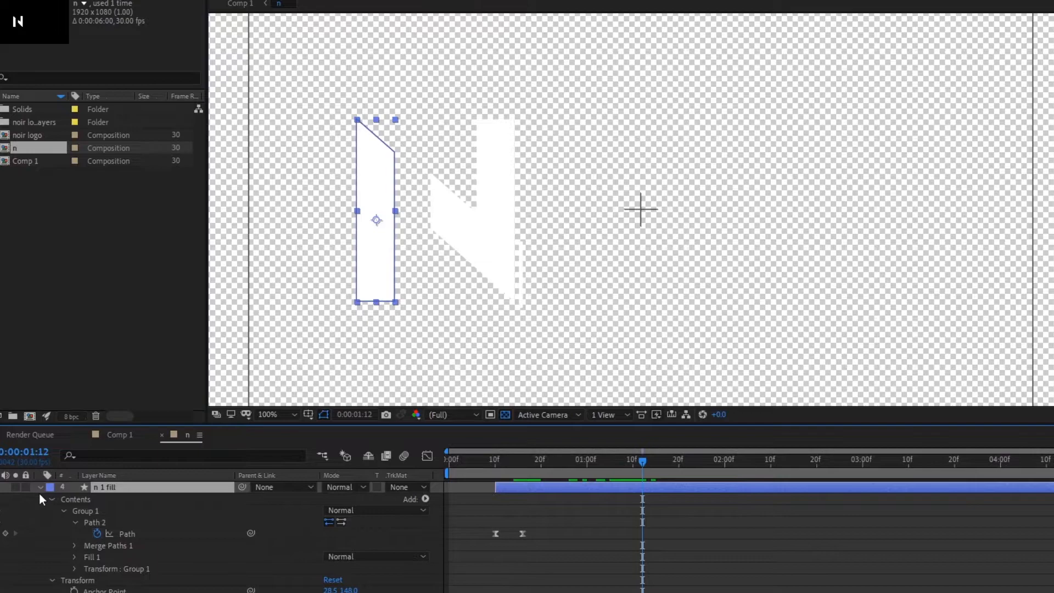
click(49, 487)
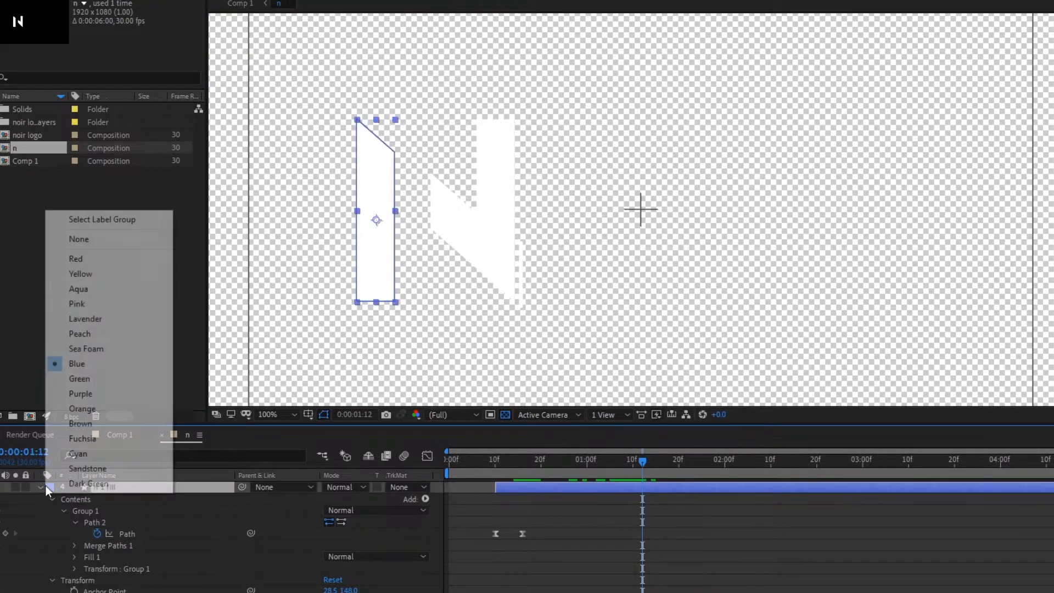
click(40, 488)
Expand the n 1 layer's contents and copy its keyframed Trim Paths 1
click(117, 533)
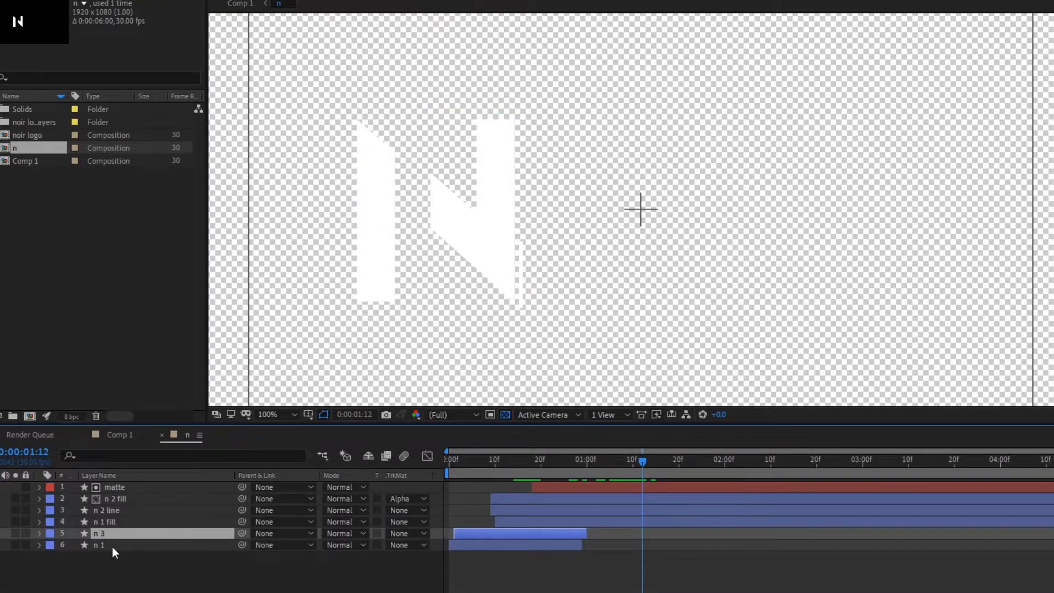
click(112, 545)
click(39, 545)
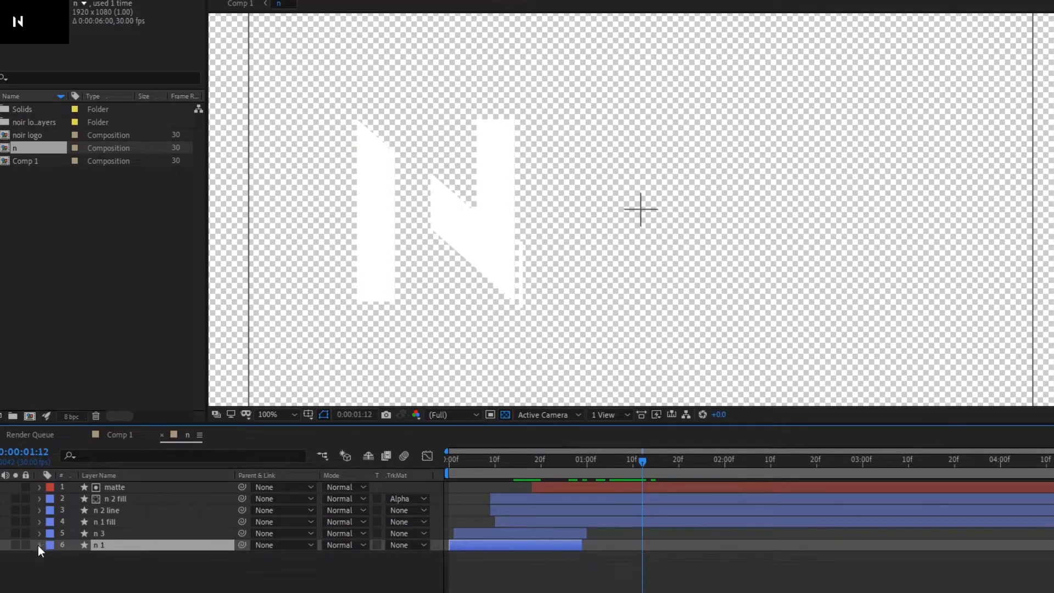
click(51, 557)
click(90, 575)
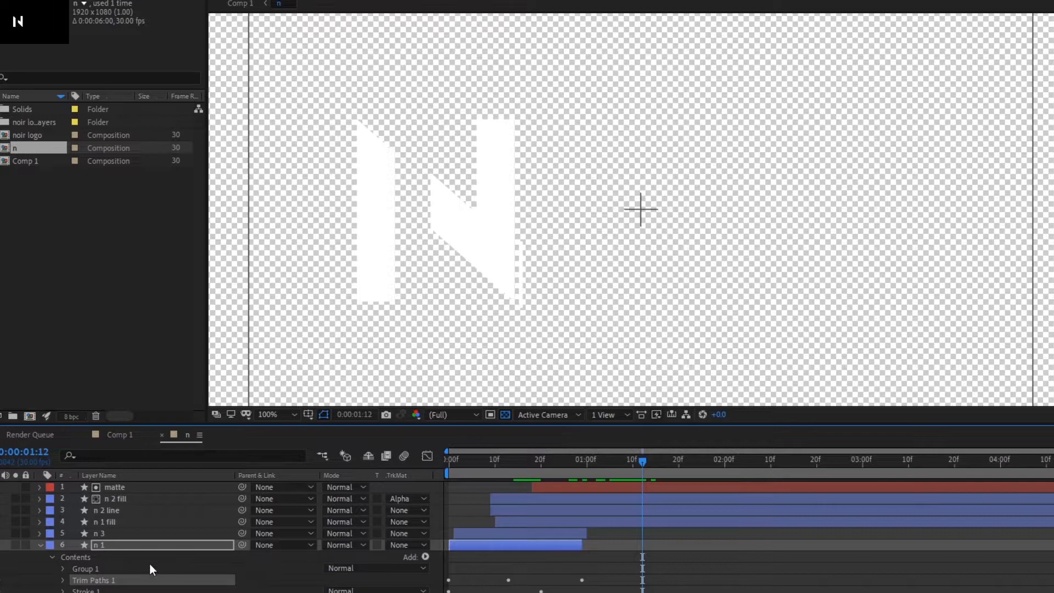
In Comp 1, paste the copied Trim Paths animation onto the o line layer at 0:00:00:25 and preview it
click(119, 434)
scroll(184, 581, up, 3)
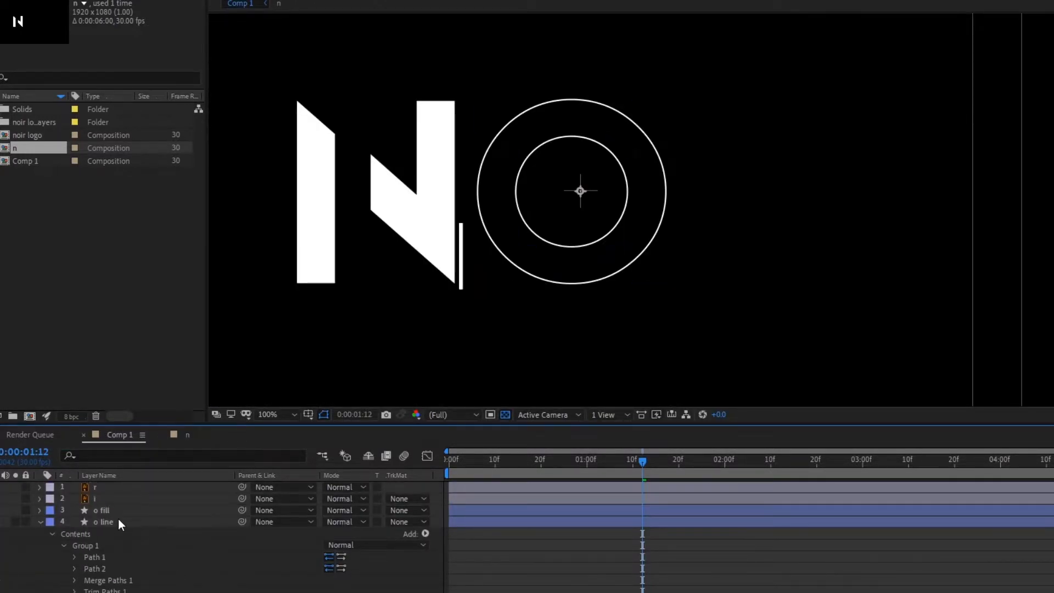
click(105, 521)
drag(598, 462, 565, 466)
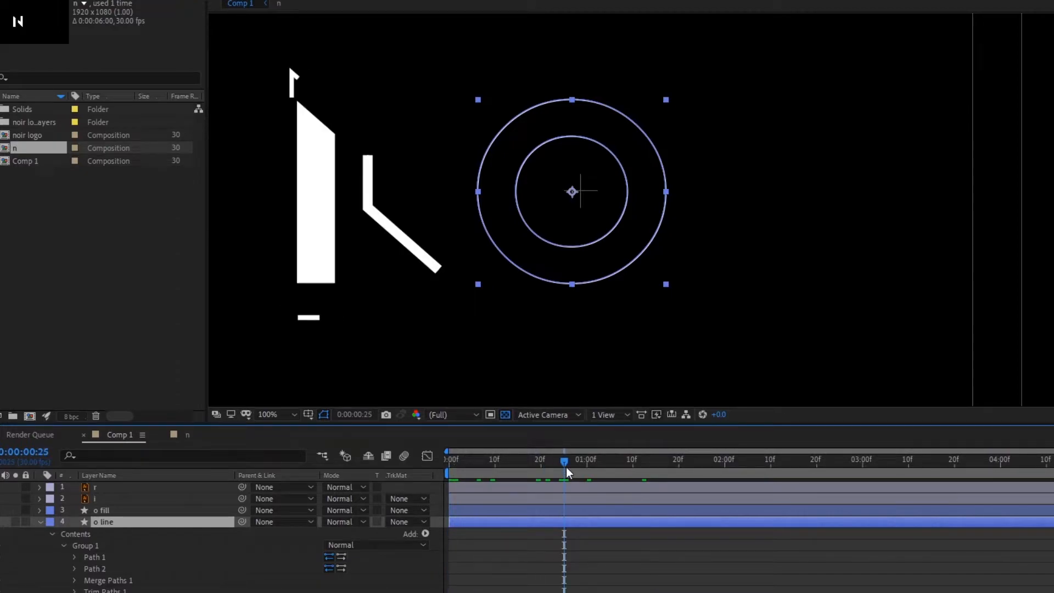
key(Return)
key(u)
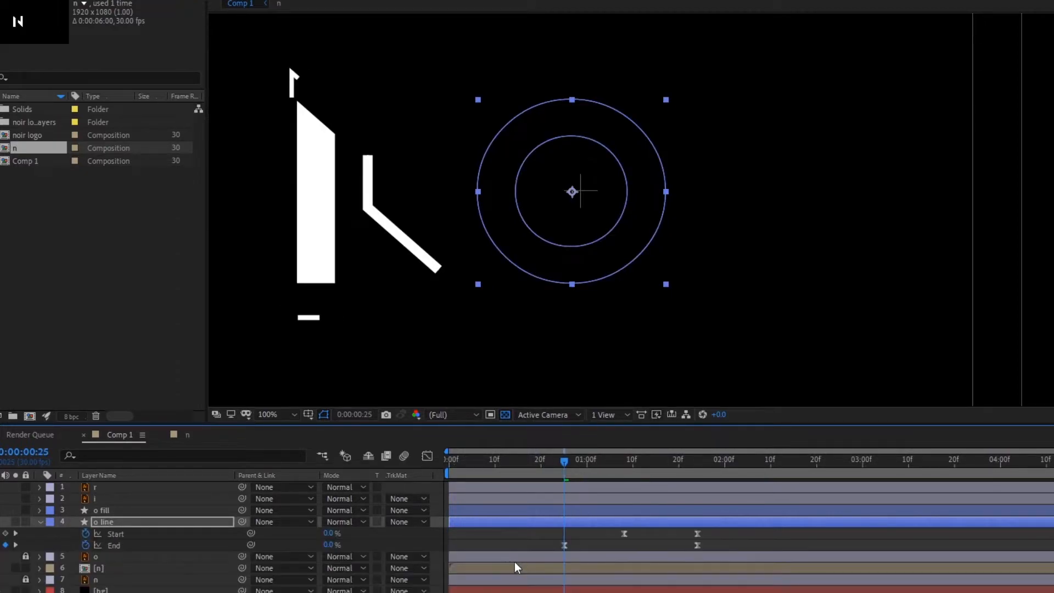
key(space)
click(757, 543)
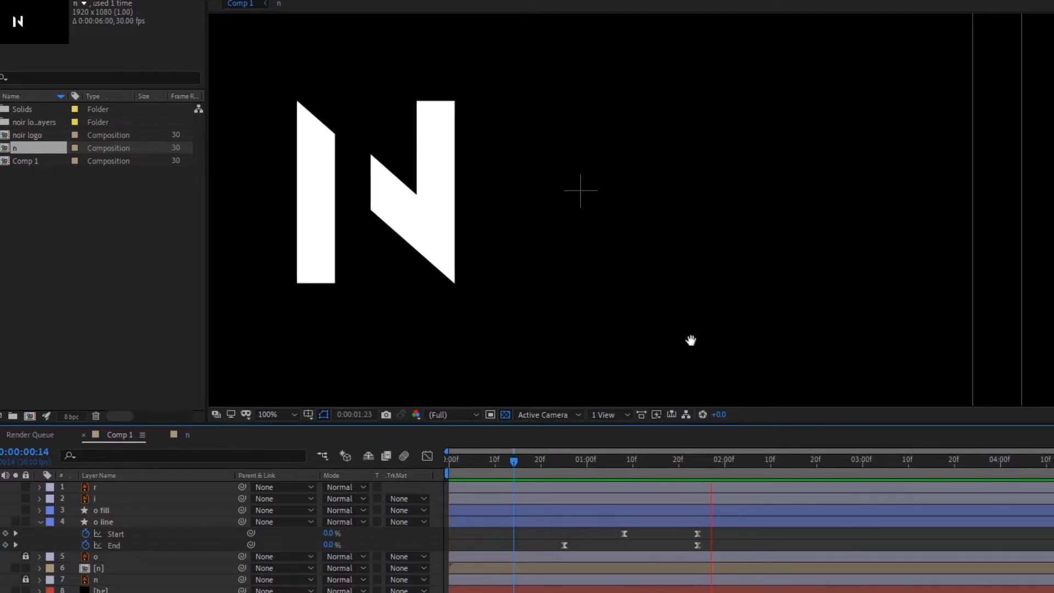
Stop the preview, go to 0:00:01:07, and reveal the o line layer's Contents with its Group 1 and Trim Paths 1
key(space)
drag(656, 479, 620, 483)
click(29, 525)
click(37, 522)
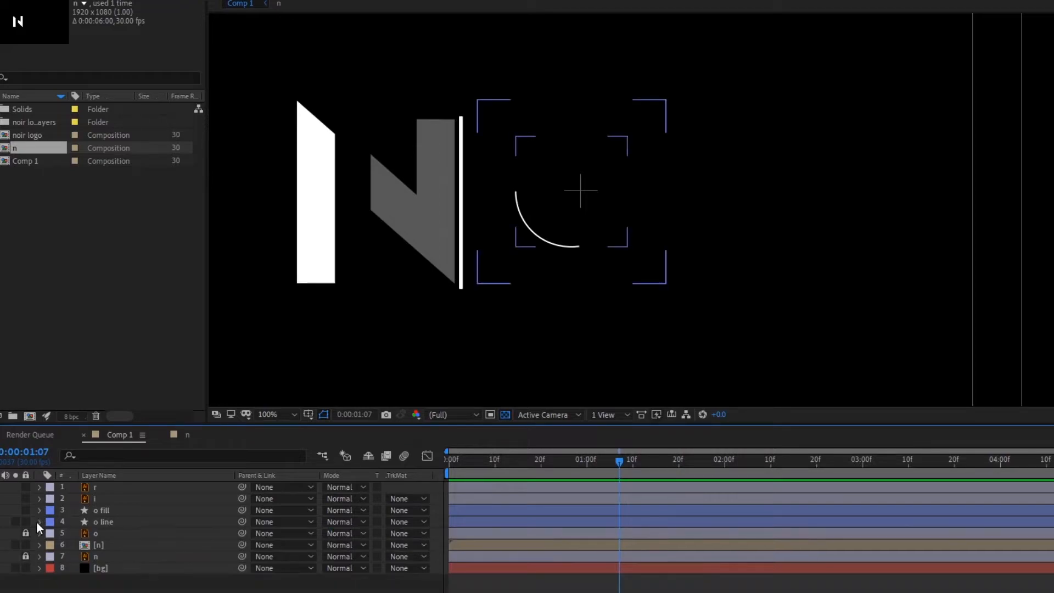
click(38, 523)
click(87, 555)
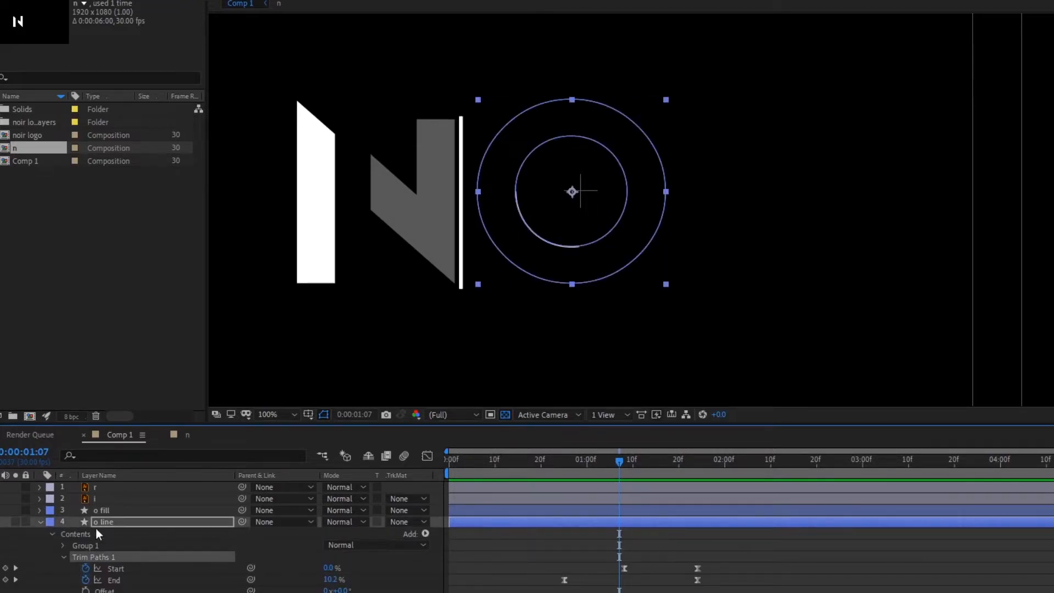
click(64, 557)
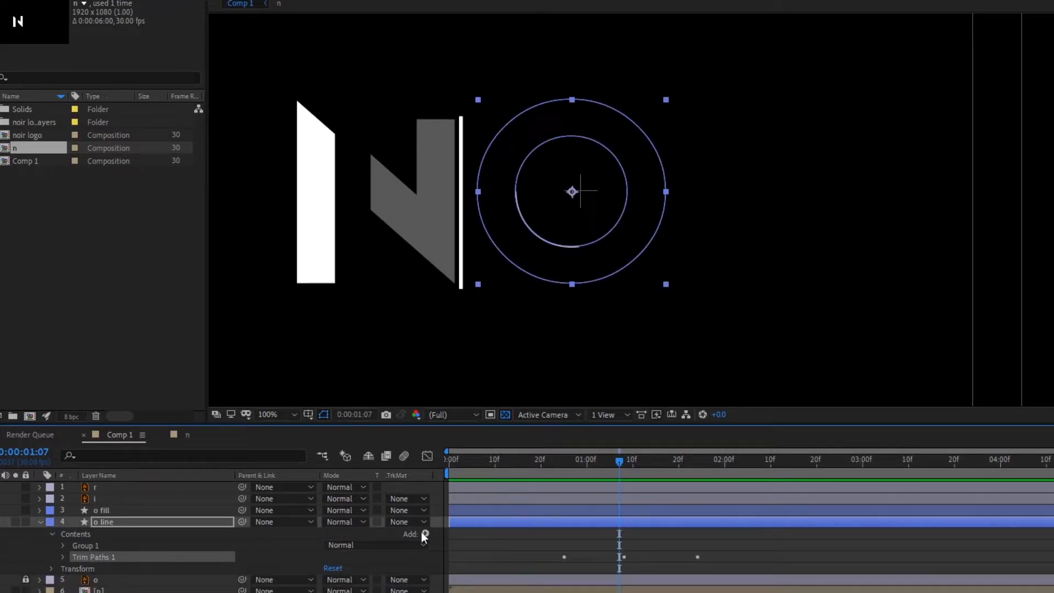
click(424, 533)
click(130, 541)
click(63, 557)
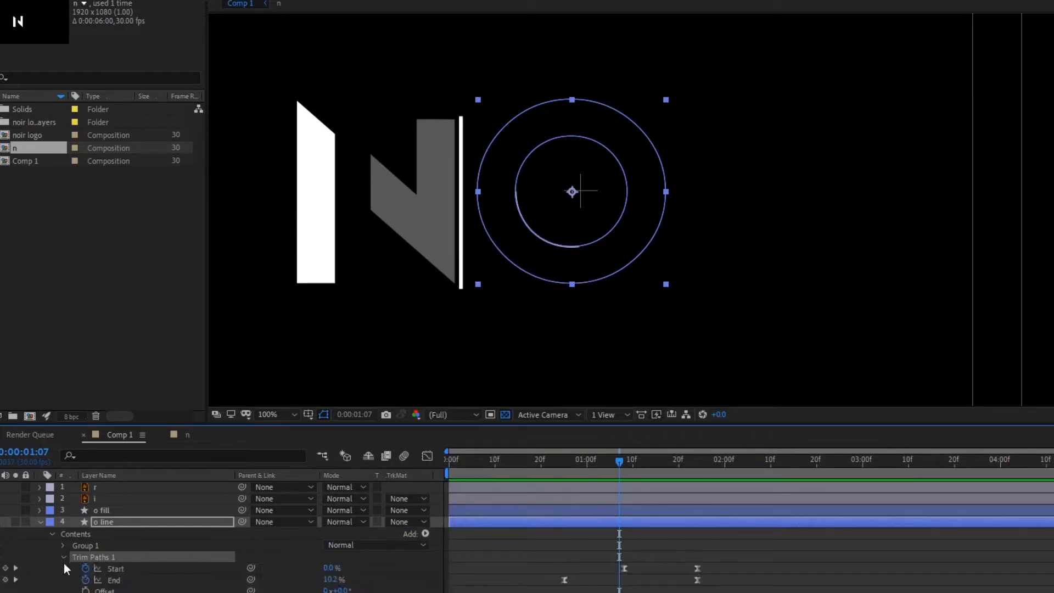
Keyframe Stroke 1's Stroke Width in Group 1 of o line at 2.0, and shift that keyframe to about 0:00:01:22
click(60, 547)
scroll(91, 582, down, 2)
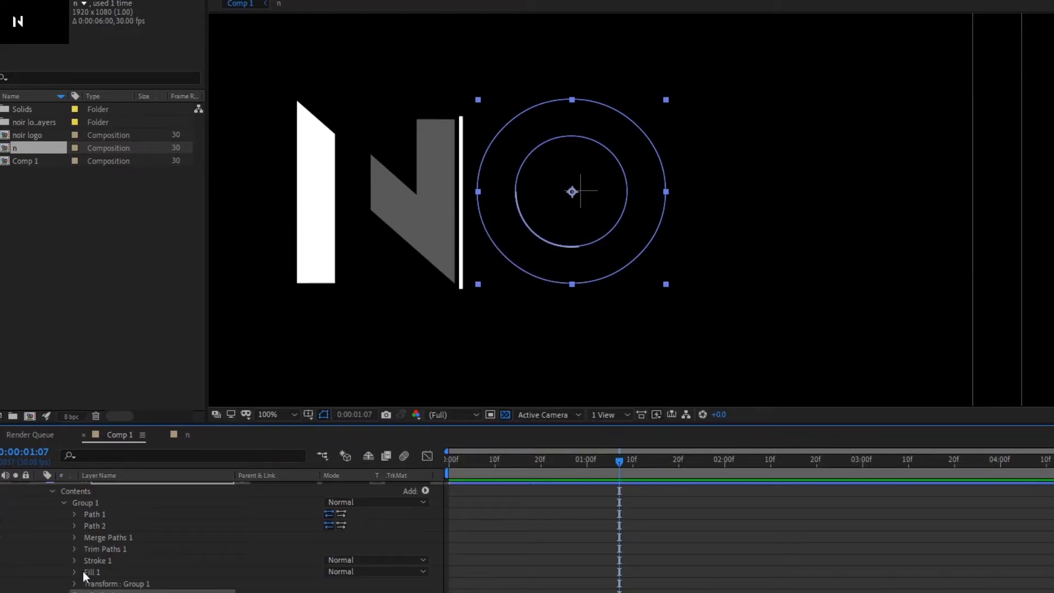
click(75, 560)
click(97, 571)
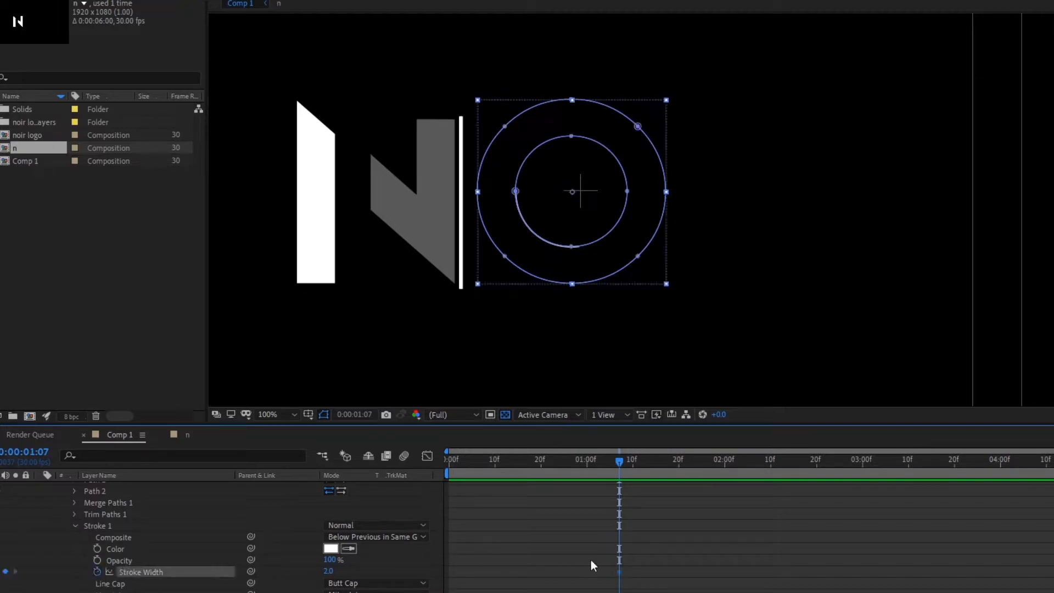
mouse_move(619, 571)
mouse_down()
mouse_move(578, 572)
mouse_move(609, 571)
mouse_up()
Add a Stroke Width keyframe of 24.0 at 0:00:01:01 for the o line layer's Stroke 1
click(590, 465)
drag(328, 571, 351, 581)
scroll(557, 282, down, 2)
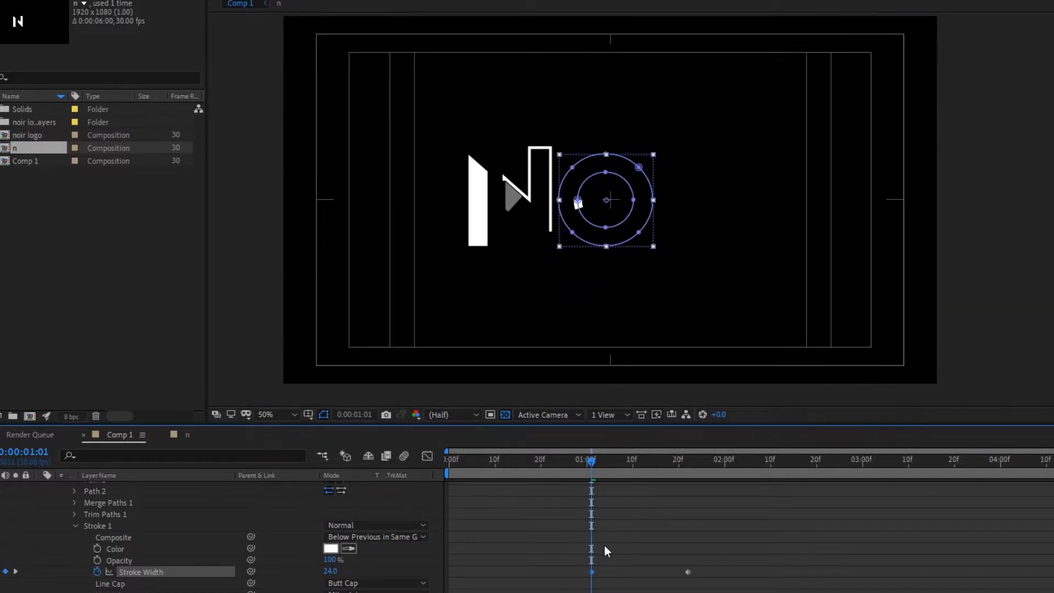
Apply Easy Ease to both Stroke Width keyframes of the o line layer
drag(708, 568, 598, 583)
right_click(589, 576)
click(592, 581)
drag(712, 556, 591, 579)
right_click(591, 579)
mouse_move(685, 560)
click(780, 476)
Adjust the Stroke Width easing curve in the graph editor and preview the animation
click(428, 456)
drag(673, 495, 422, 476)
click(427, 456)
key(space)
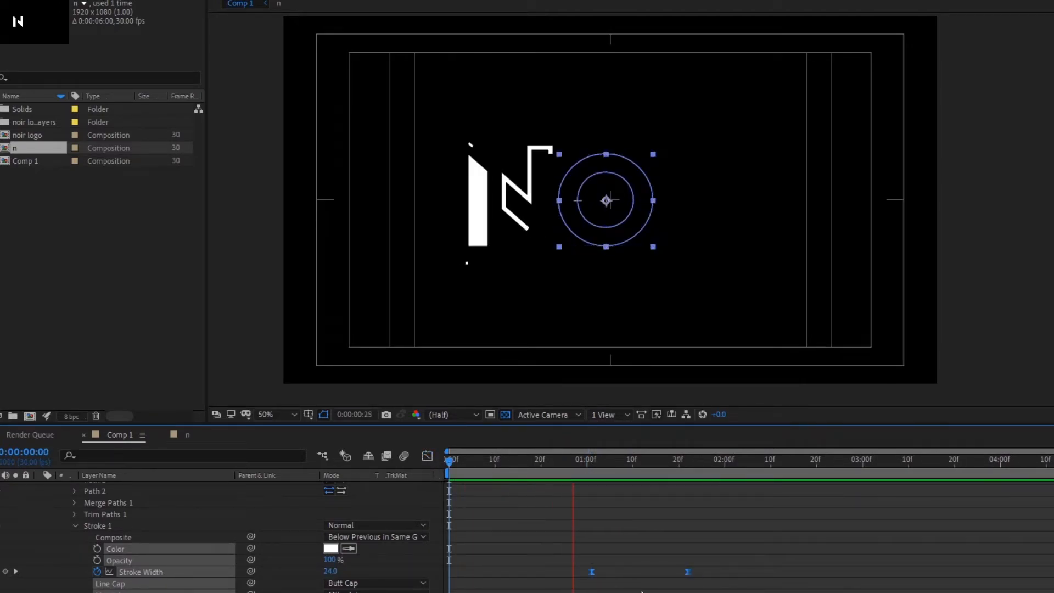
click(893, 578)
key(space)
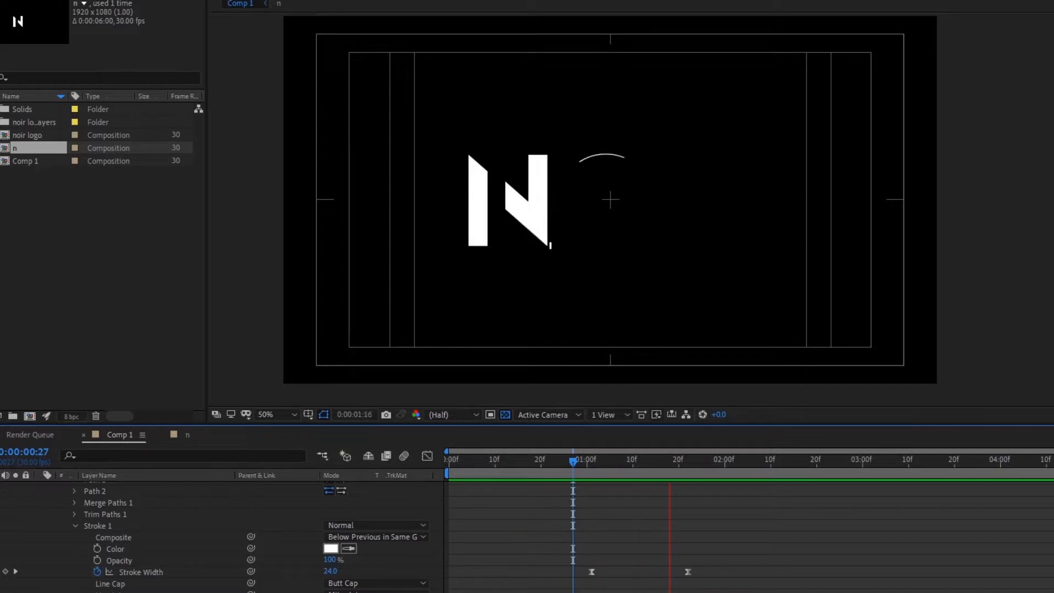
Move the last Stroke Width keyframe to about 1:24 and preview the animation of the O
key(space)
drag(687, 571, 692, 571)
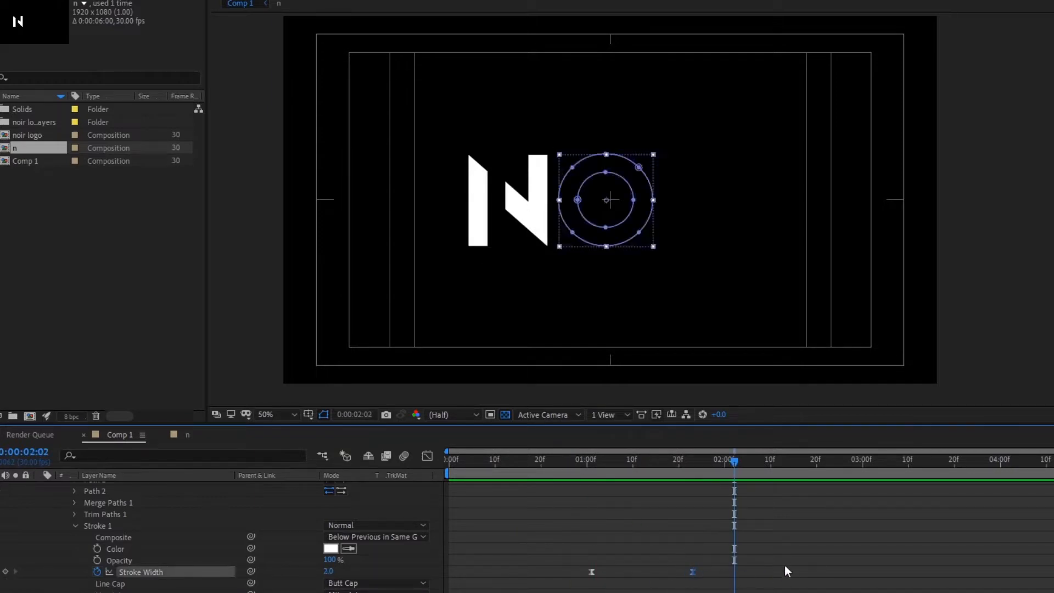
key(space)
click(865, 583)
key(space)
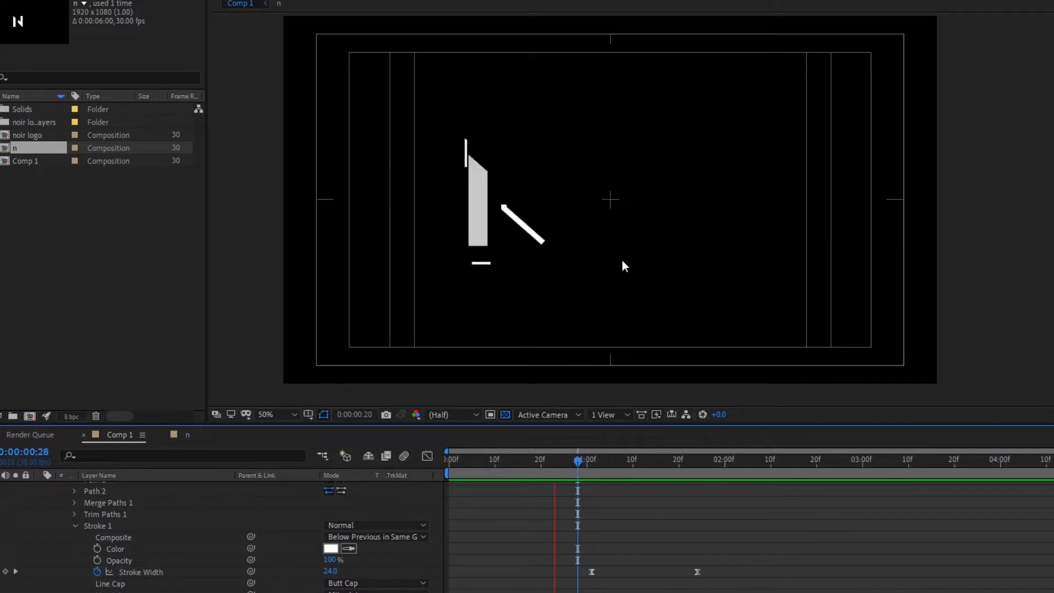
click(598, 460)
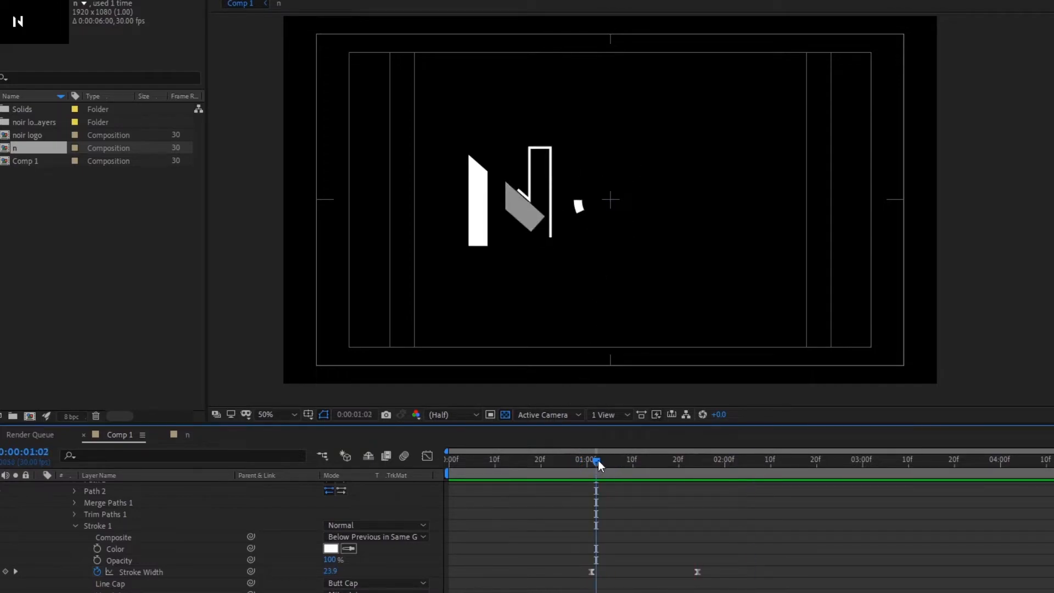
key(space)
Collapse the o line layer's properties and preview the letter O up close
scroll(55, 513, up, 3)
click(39, 521)
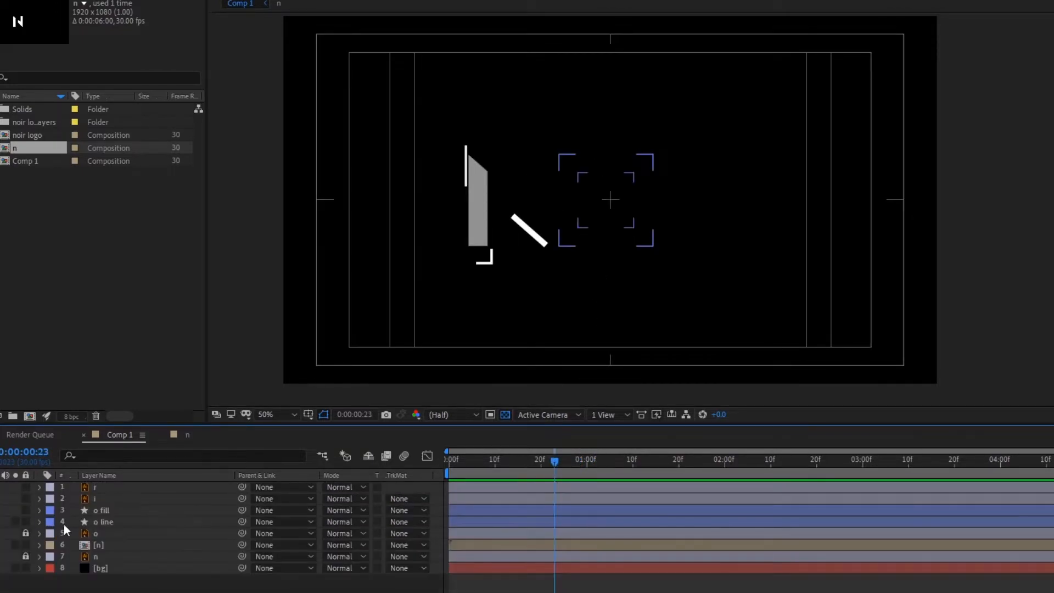
click(93, 520)
scroll(604, 217, up, 2)
key(space)
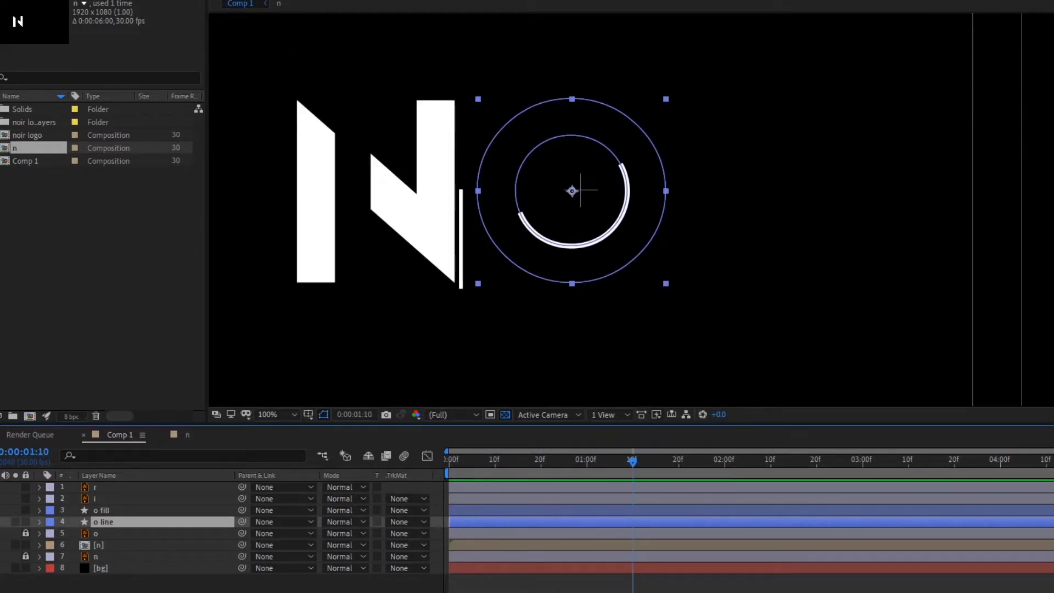
Reveal the o line layer's keyframes, move its last Stroke Width keyframe to about 2:20 and preview
click(605, 514)
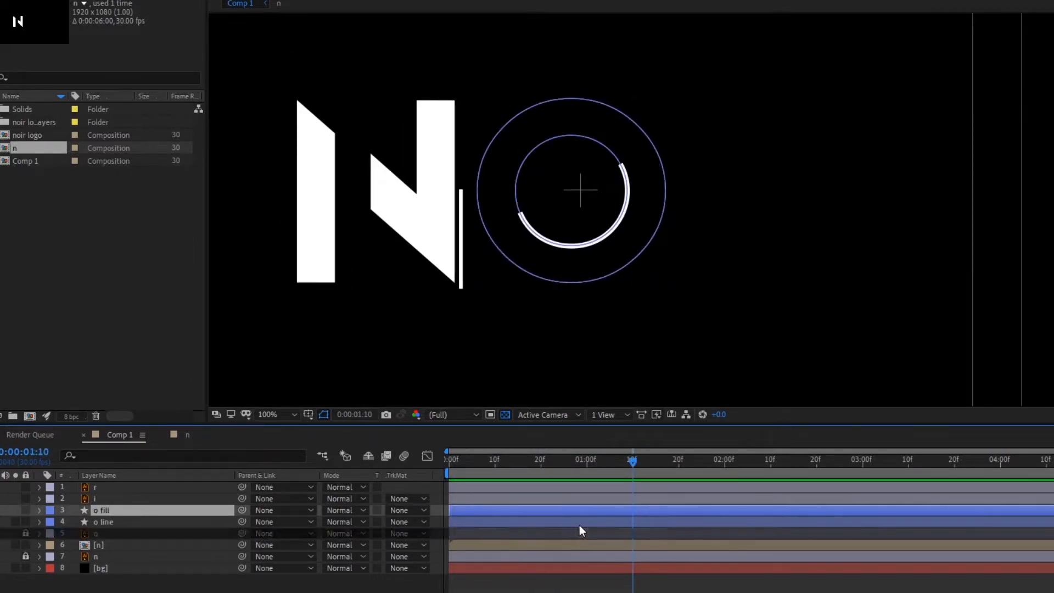
click(578, 524)
key(u)
mouse_move(732, 530)
mouse_down()
mouse_move(661, 559)
mouse_move(816, 533)
mouse_up()
click(521, 539)
click(183, 532)
click(697, 533)
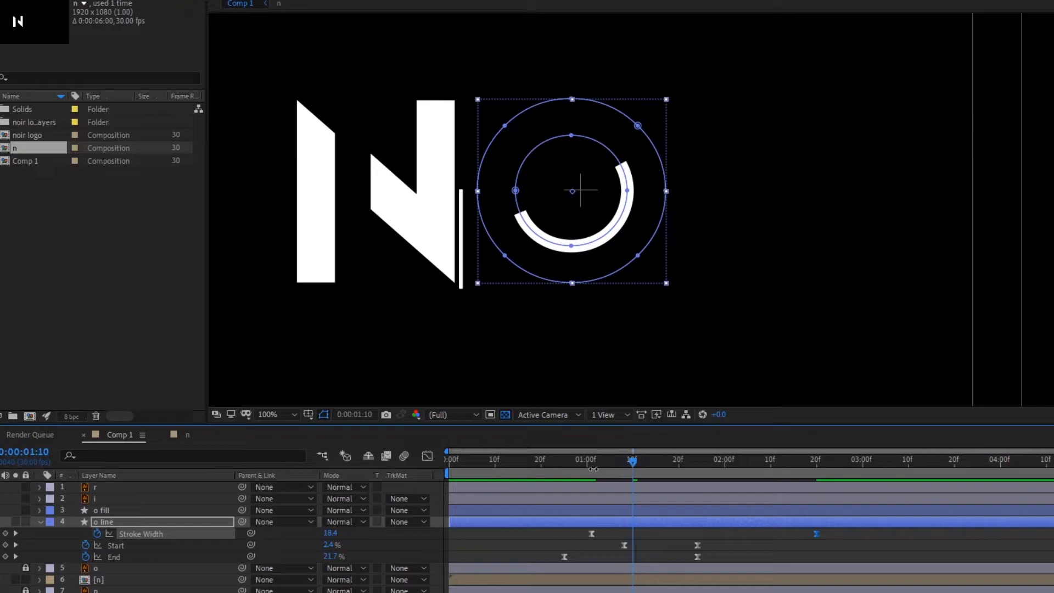
key(space)
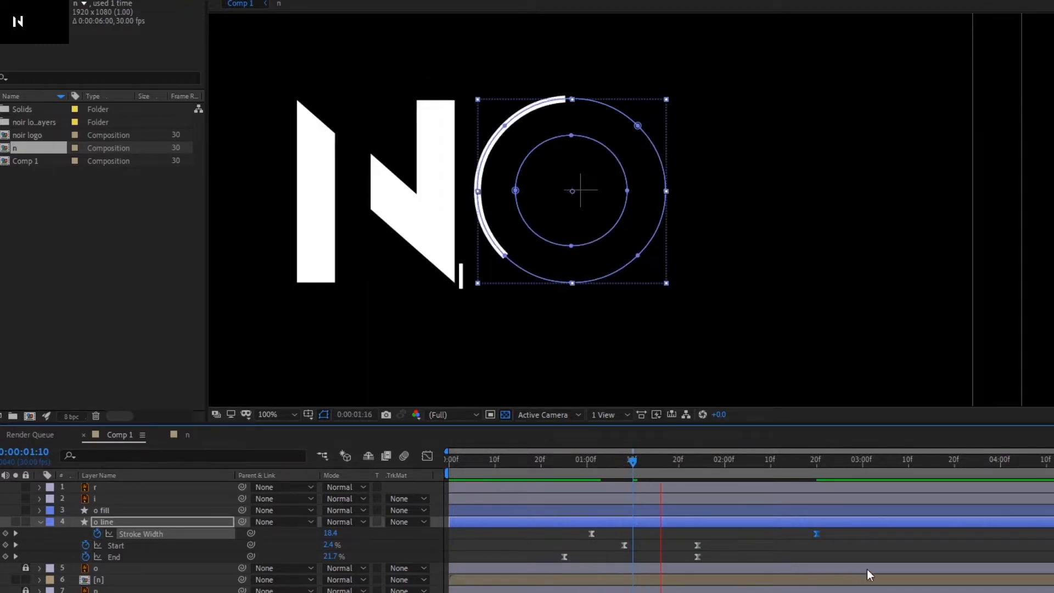
At 0:17, make the o fill layer visible and collapse the o line layer
click(528, 458)
click(104, 509)
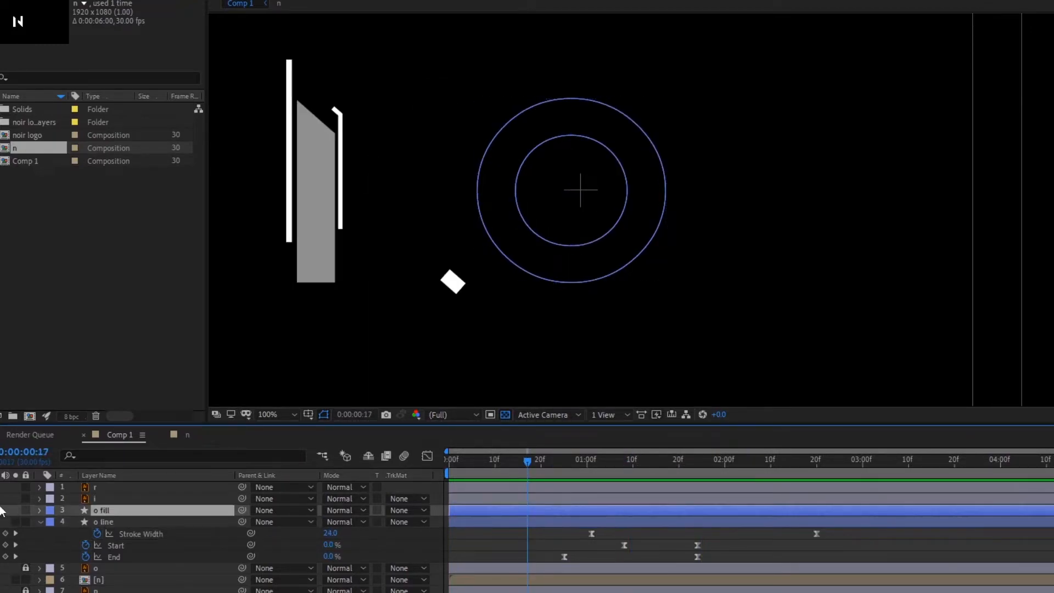
click(34, 527)
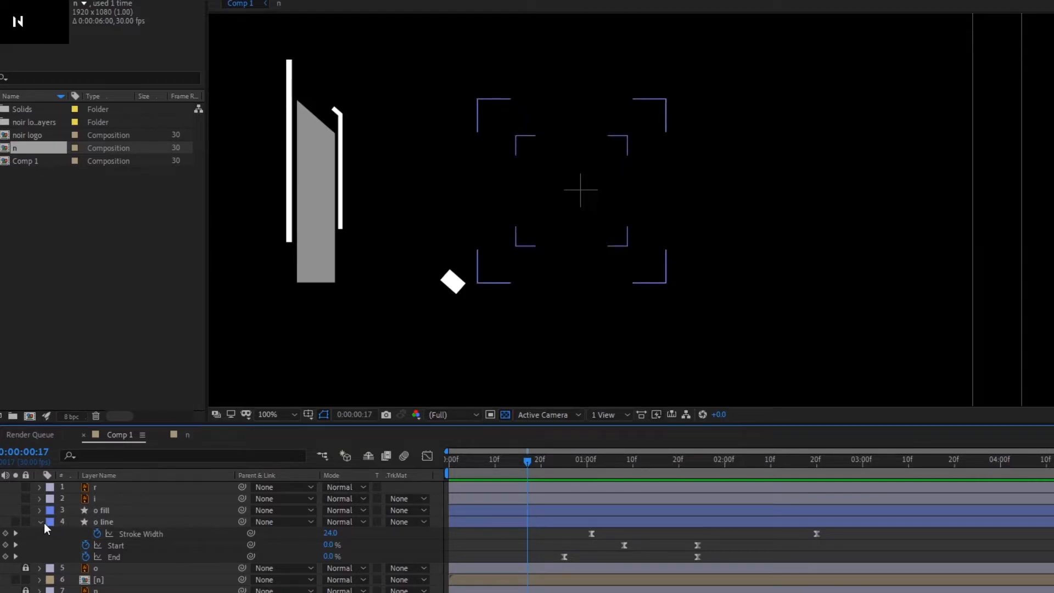
click(41, 521)
click(104, 511)
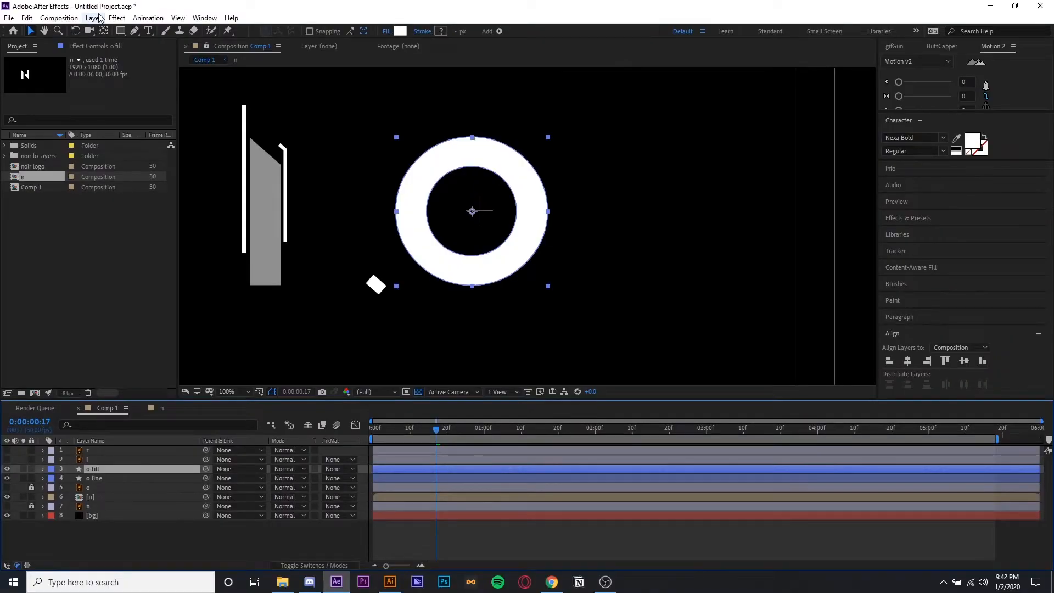
Create a new empty shape layer directly above the o fill layer
click(94, 18)
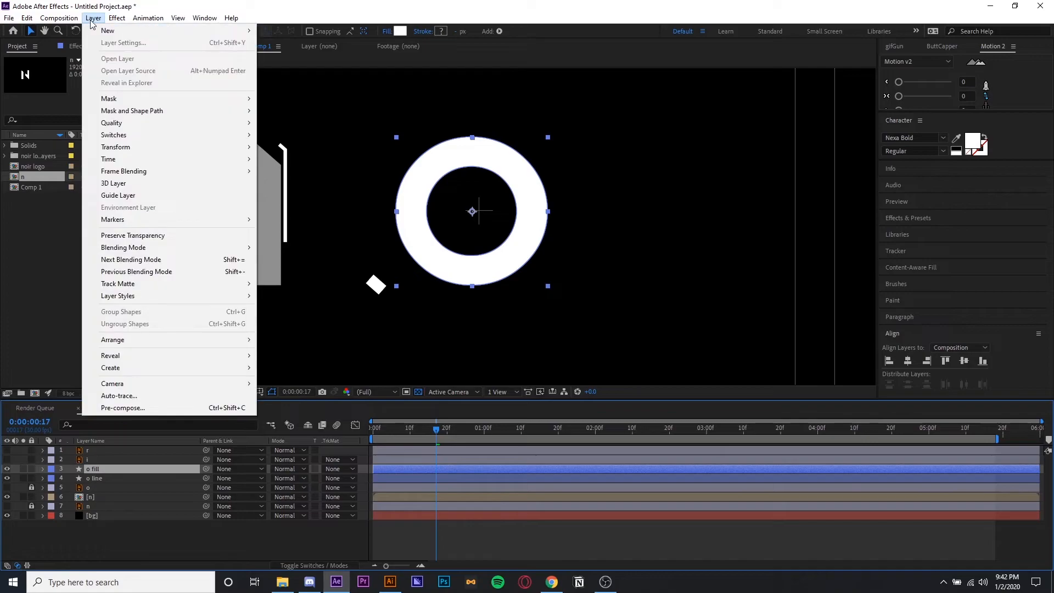
mouse_move(102, 34)
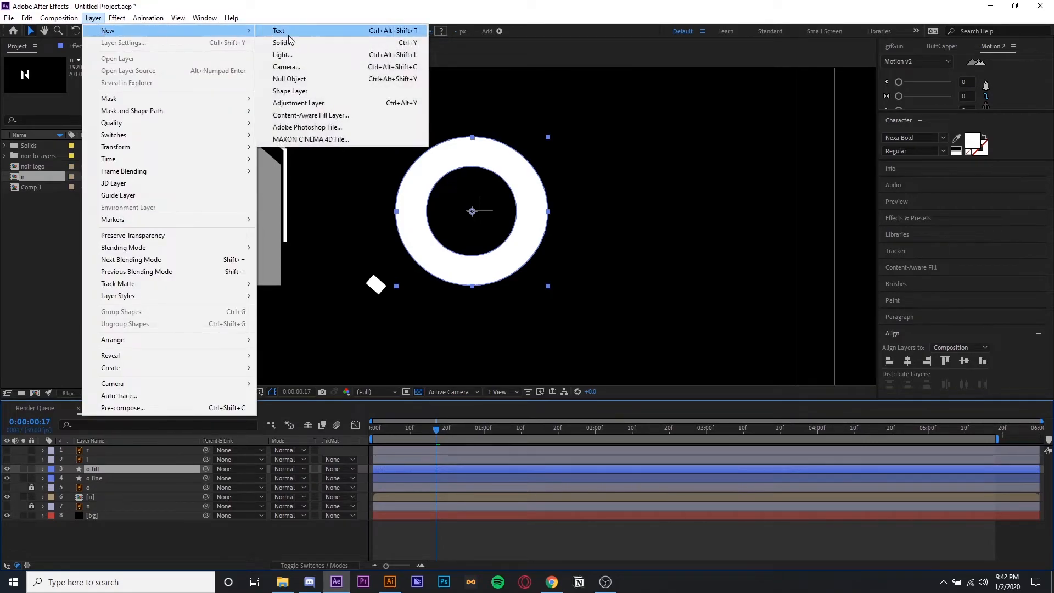
click(291, 90)
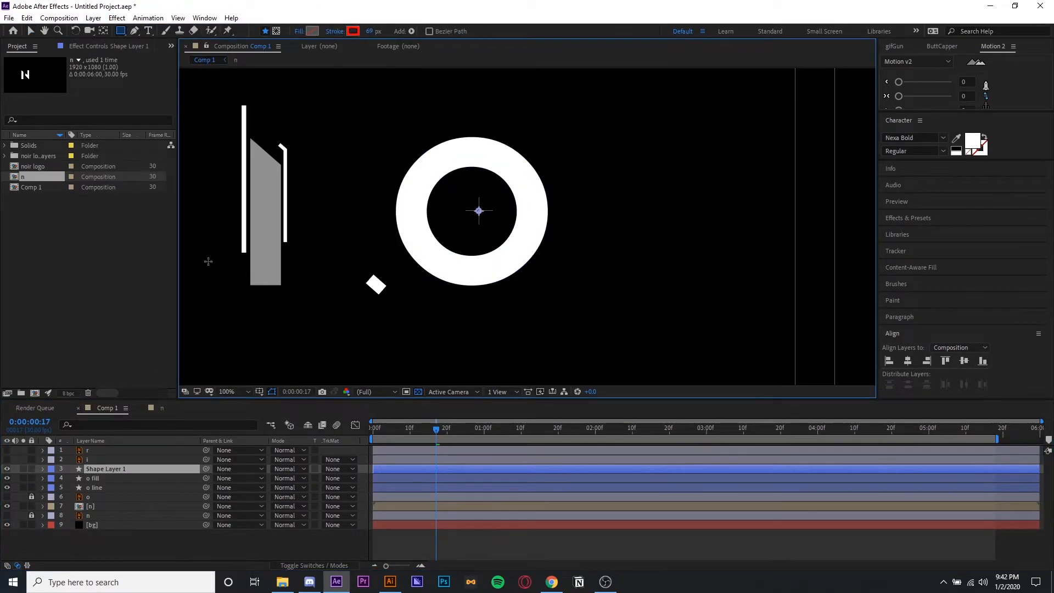
Draw a circle with the Ellipse tool on the new shape layer, starting from the centre of the white O
click(121, 31)
click(161, 51)
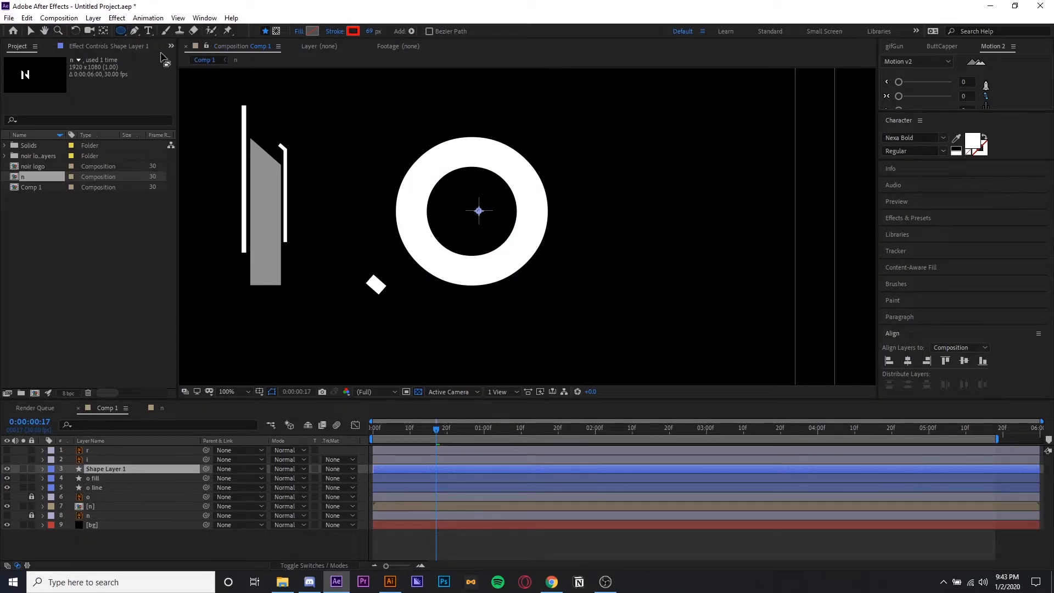
click(122, 32)
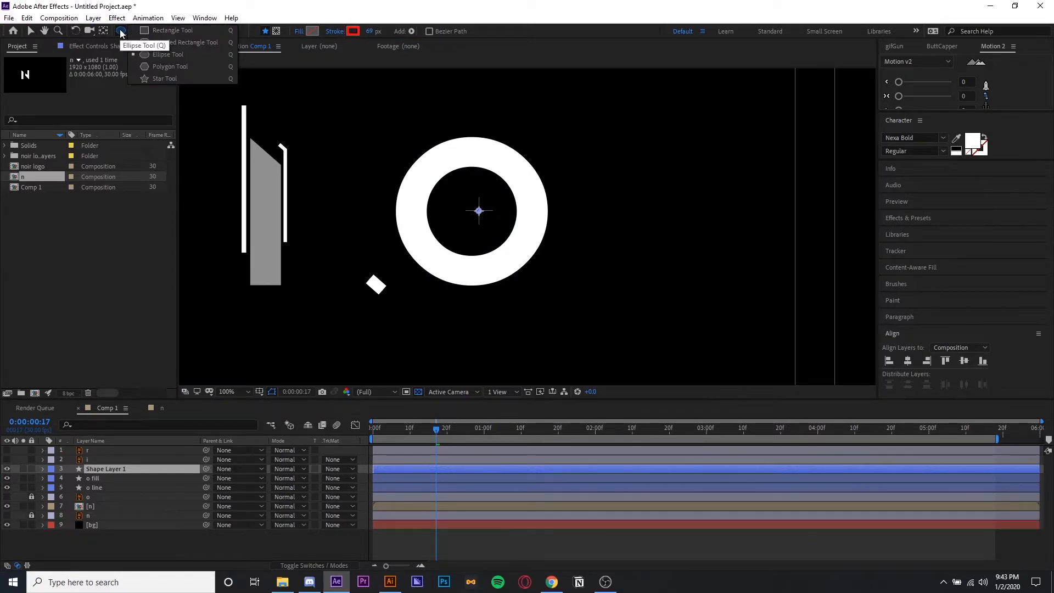
click(150, 52)
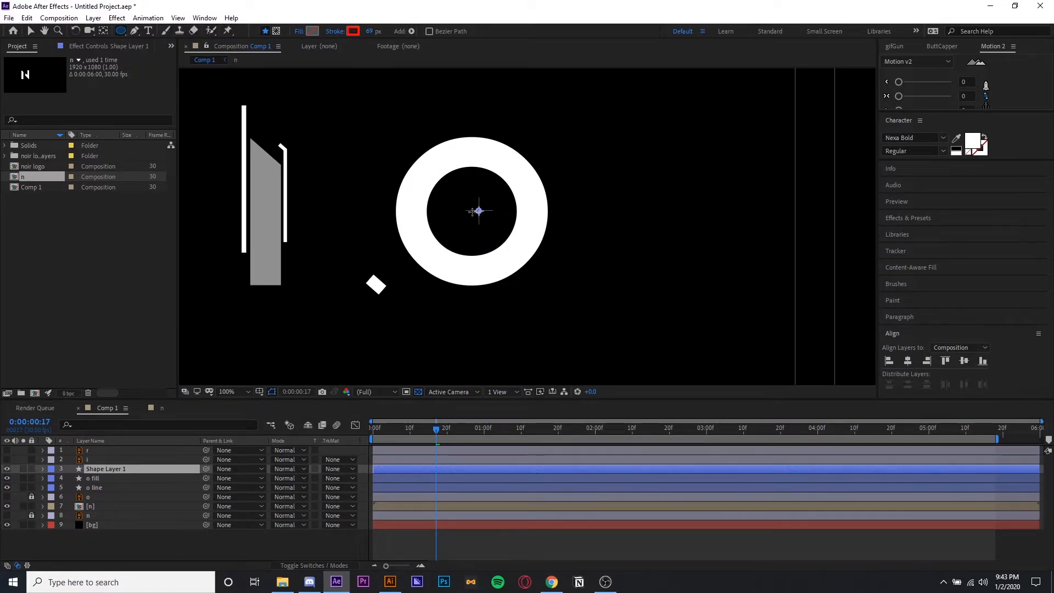
drag(472, 211, 604, 347)
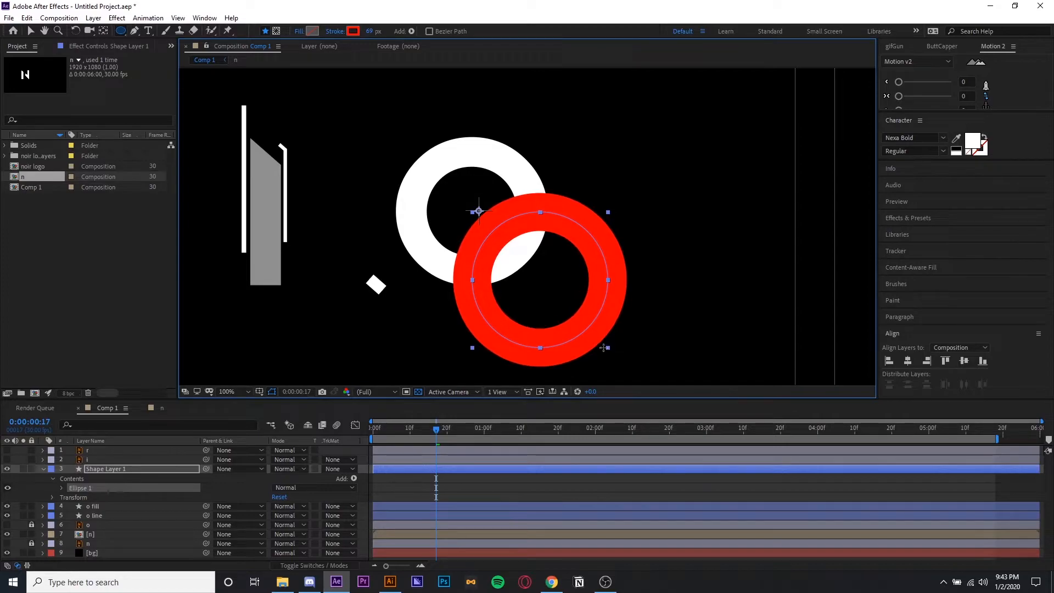
Fit the red circle over the white O by centring and shrinking it, with a 55 px stroke
key(v)
drag(576, 309, 506, 240)
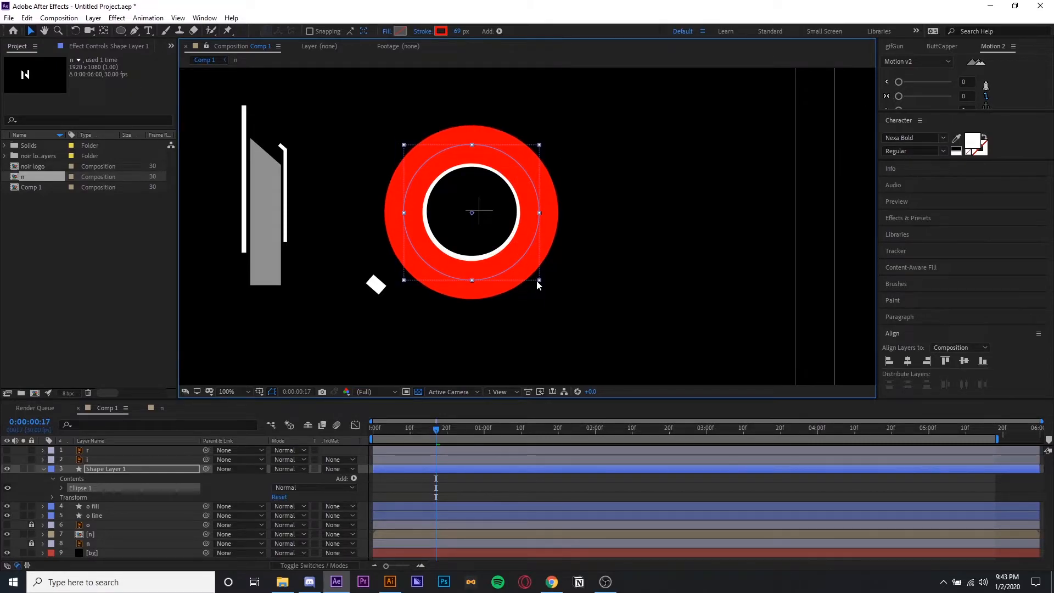
drag(537, 281, 506, 249)
drag(457, 31, 453, 33)
double_click(483, 176)
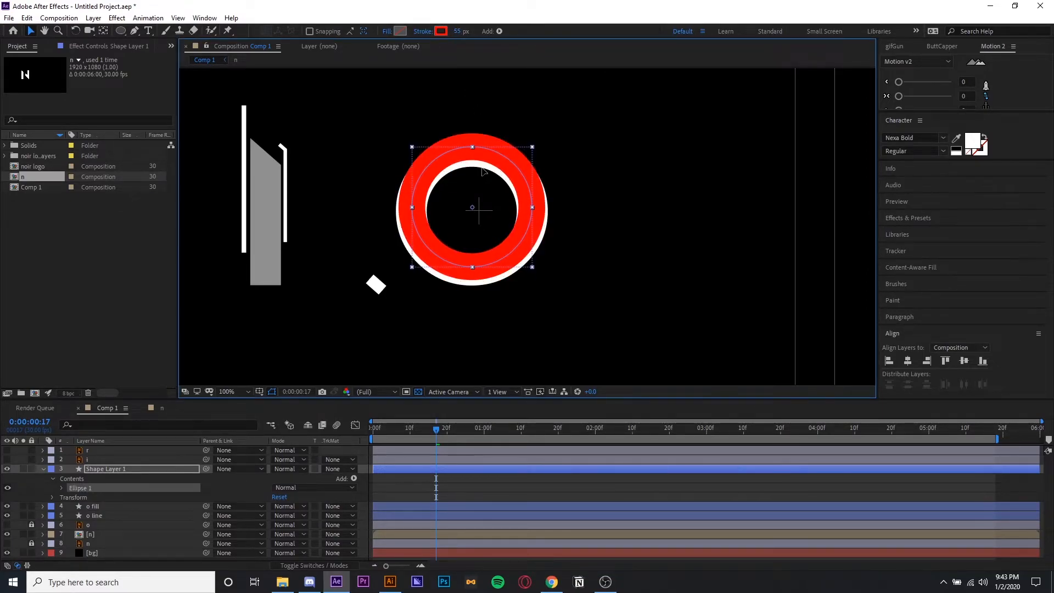
drag(483, 177, 482, 175)
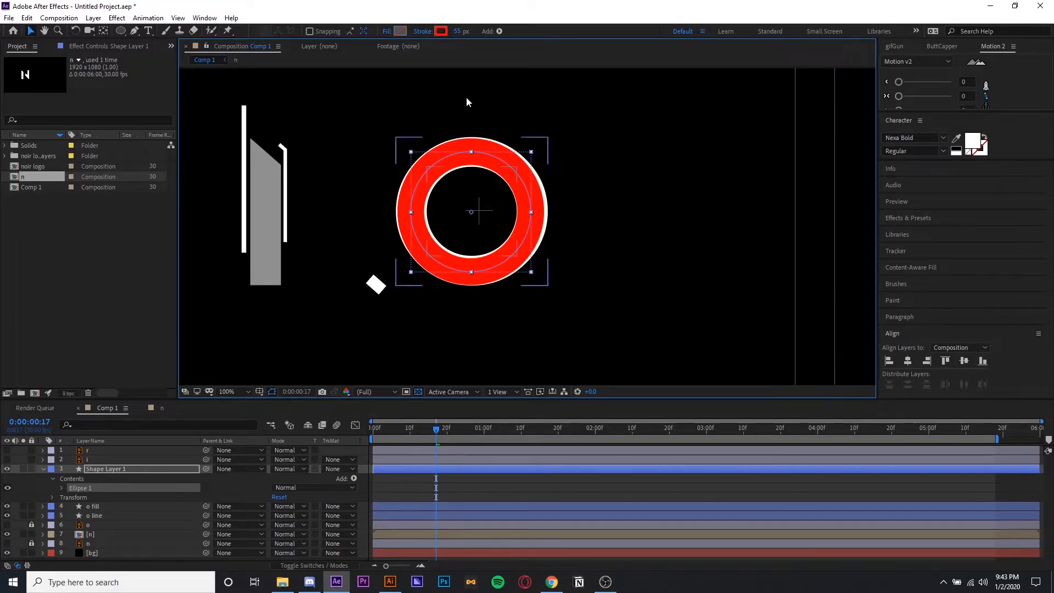
Widen the red circle's stroke to 62 px and fine-tune its alignment over the O
drag(457, 32, 463, 32)
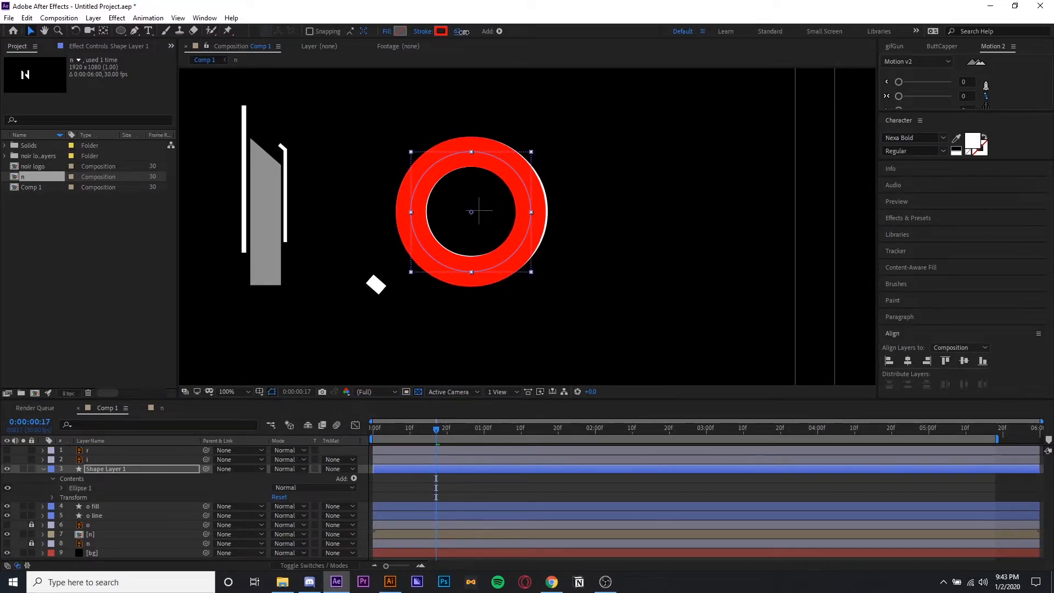
drag(468, 197, 469, 194)
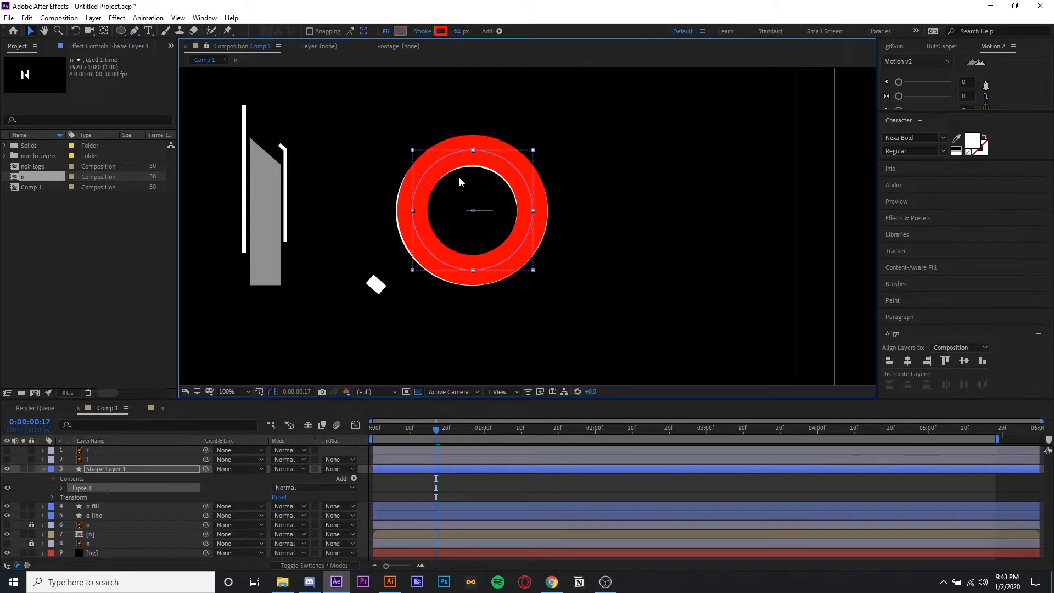
key(ctrl+z)
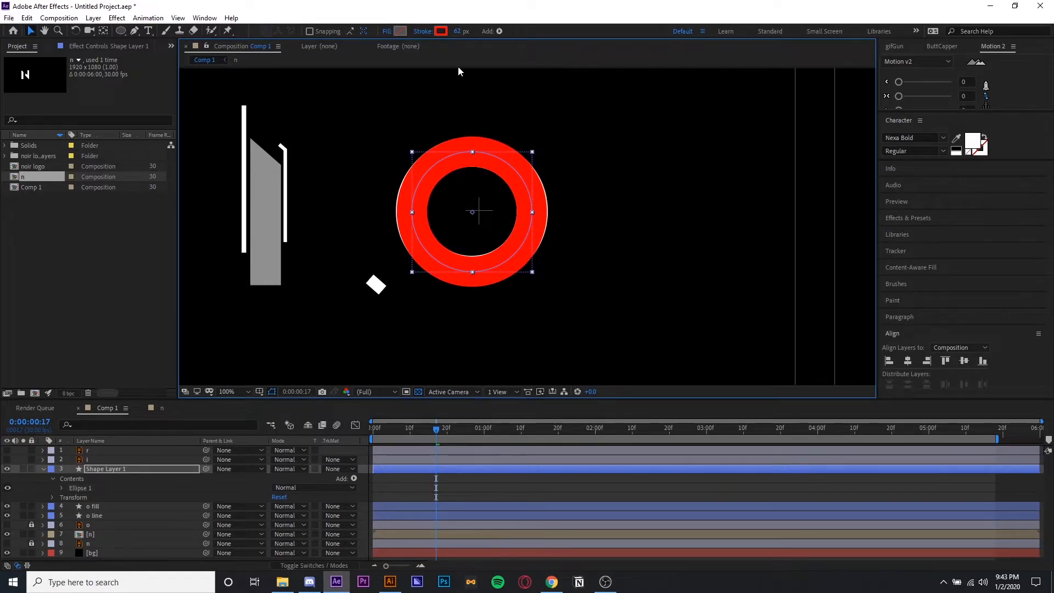
Set the red circle's stroke width to 66 px so it fully covers the white O
click(458, 31)
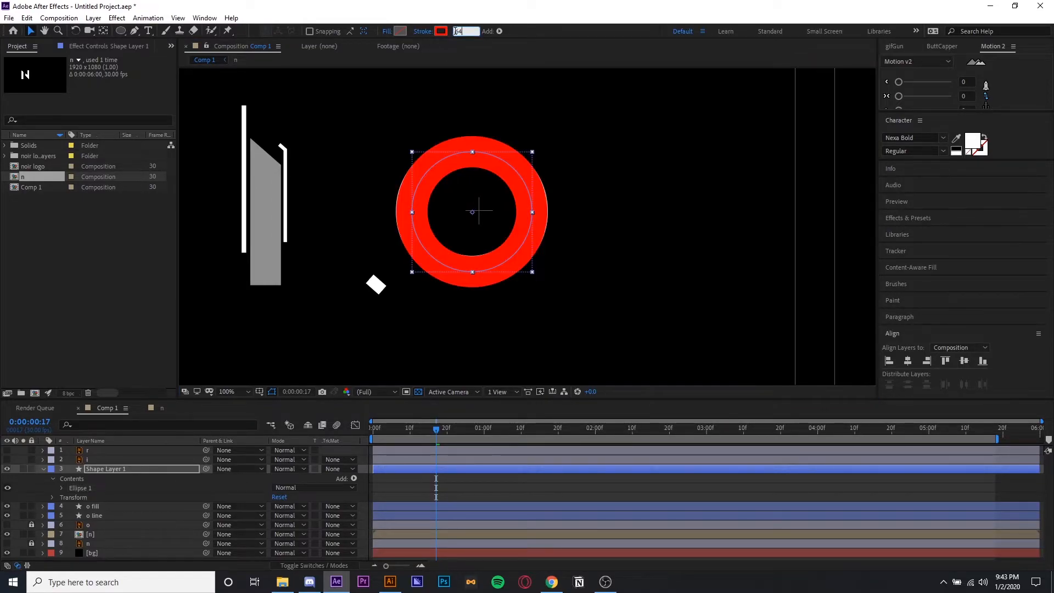
key(Up)
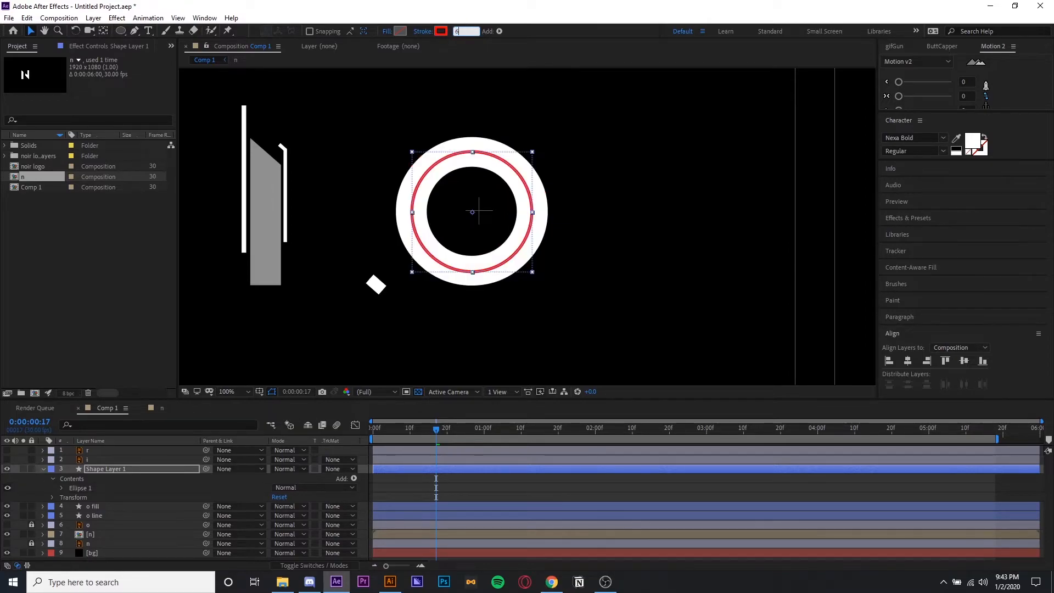
click(512, 467)
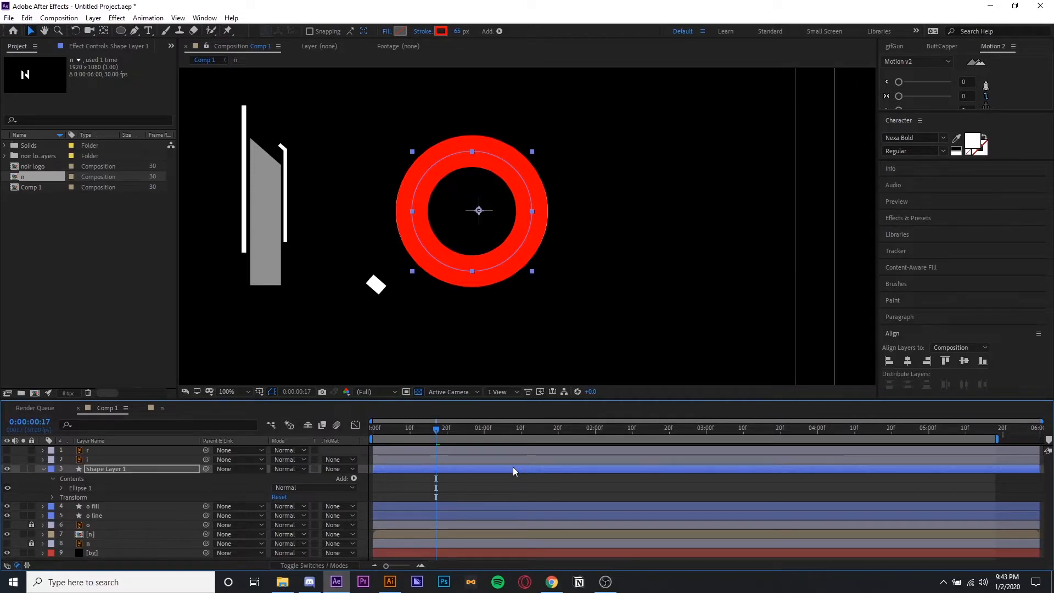
click(458, 31)
key(Up)
click(493, 465)
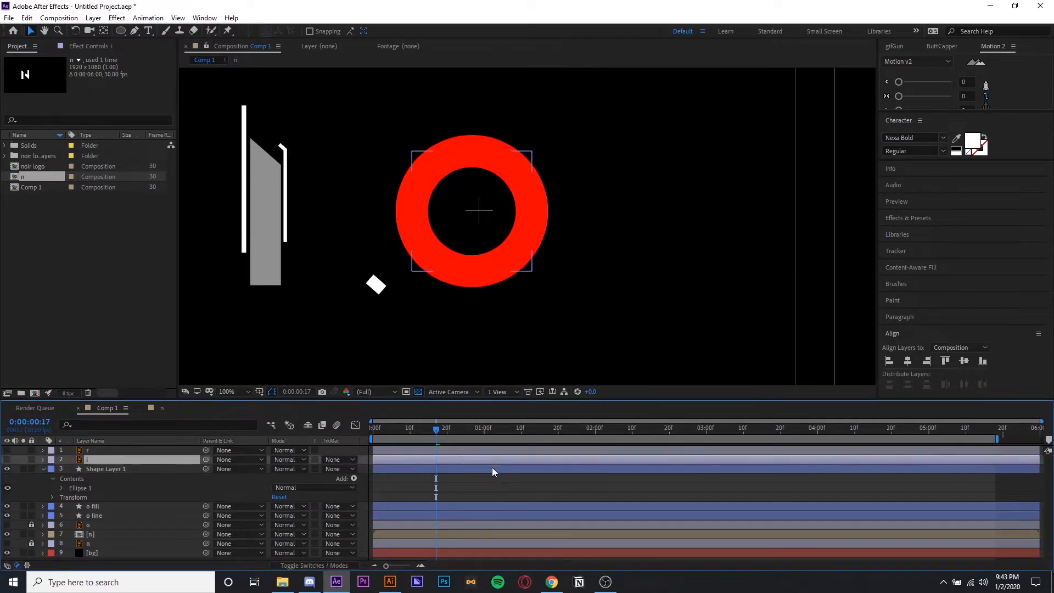
Paste the keyframed Trim Paths animation onto Ellipse 1 in Shape Layer 1 at 0:20, show its keyframes and preview it
click(492, 466)
click(81, 488)
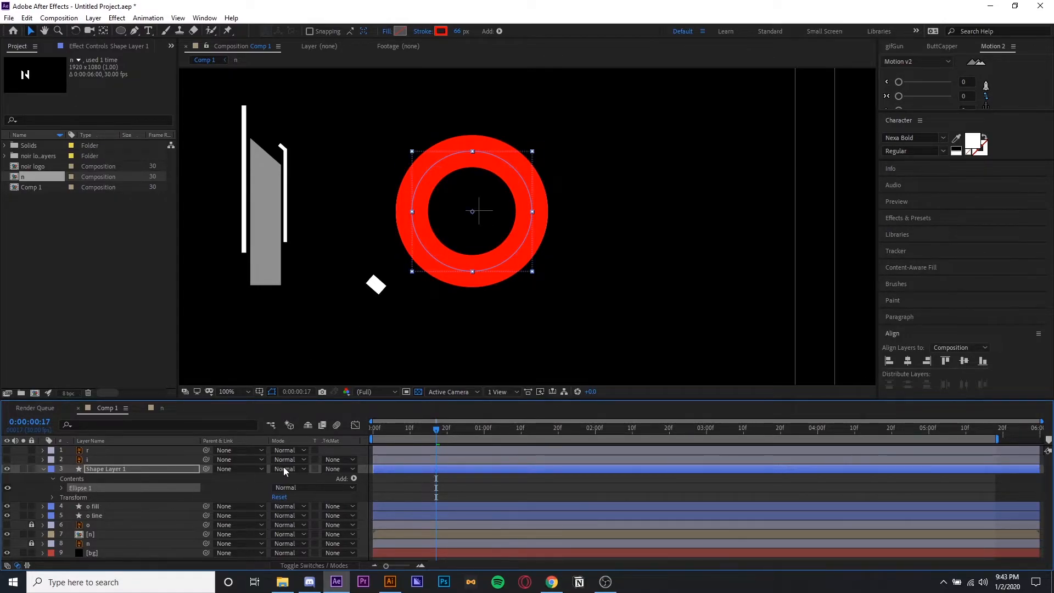
drag(447, 436, 446, 437)
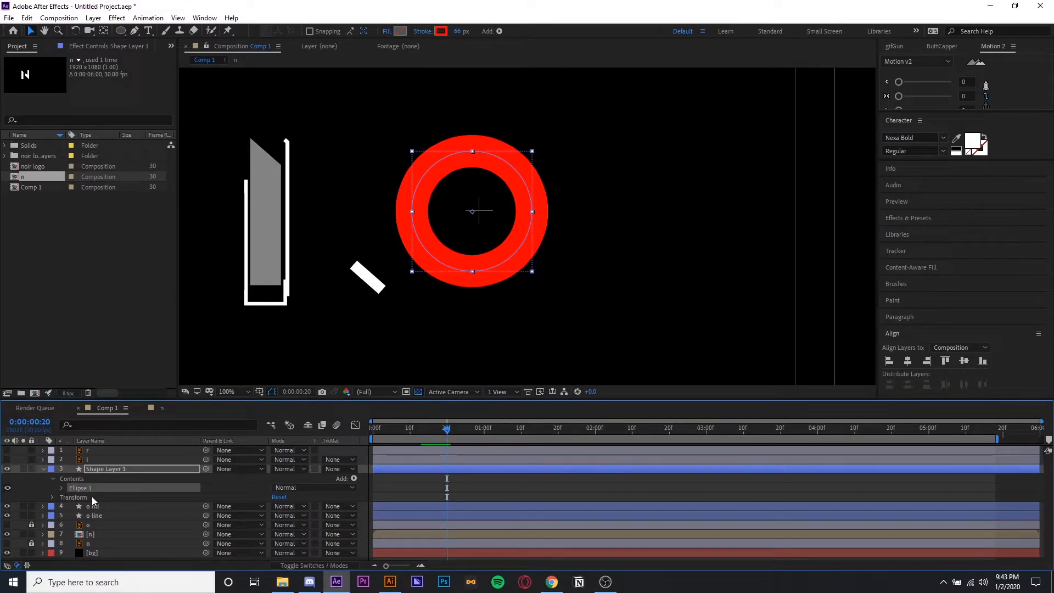
key(ctrl+z)
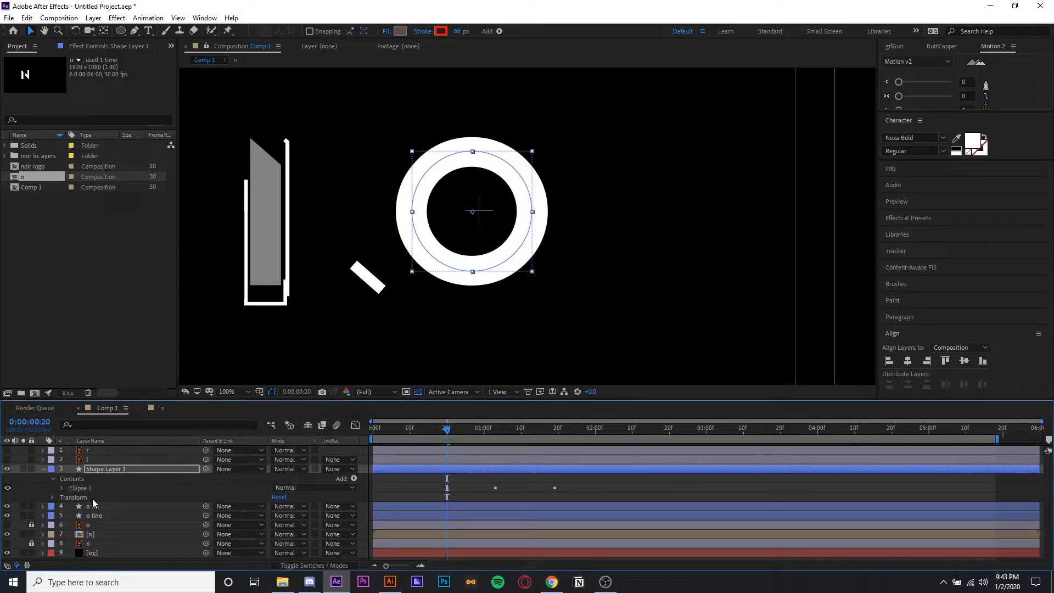
key(u)
key(space)
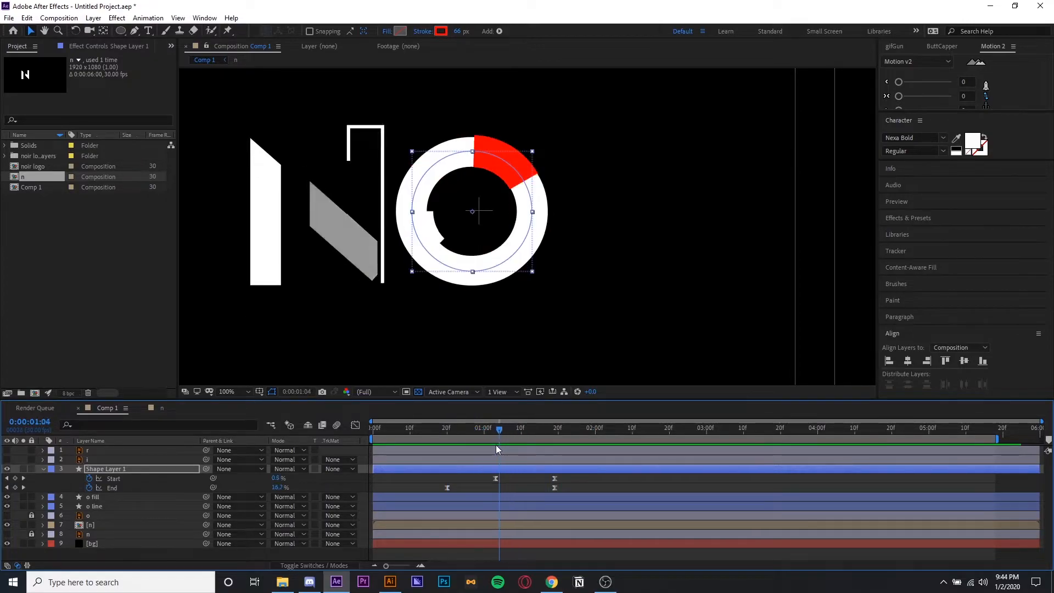
click(109, 468)
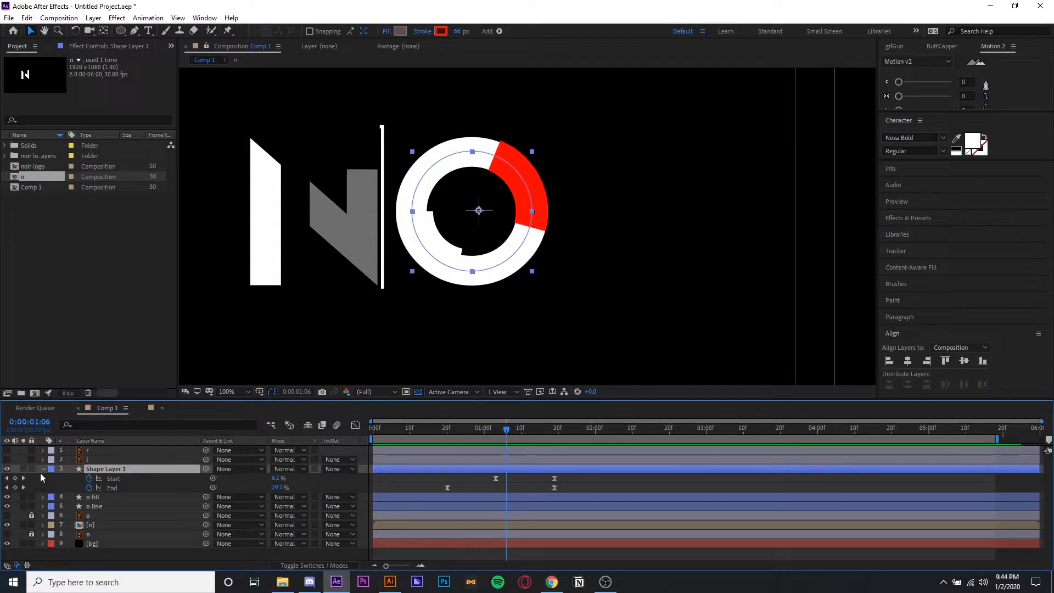
Expand Shape Layer 1 down to the Start, End and Offset properties of its Trim Paths 1
click(42, 470)
click(42, 470)
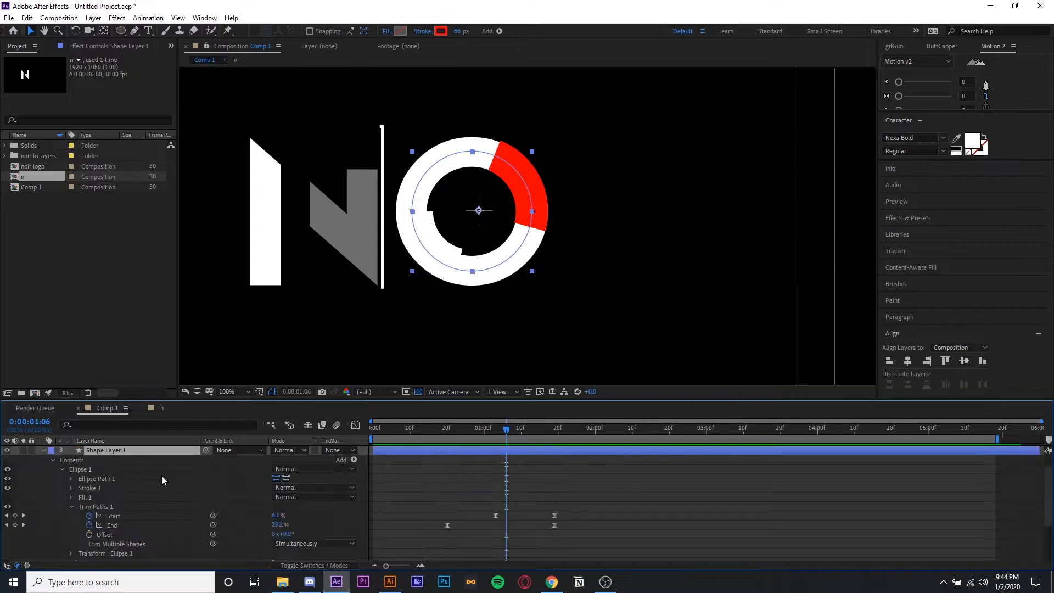
click(109, 506)
Try removing the Start keyframes of Trim Paths 1 at 0:20, preview the animation and undo the removal
drag(495, 436, 453, 443)
click(89, 515)
key(space)
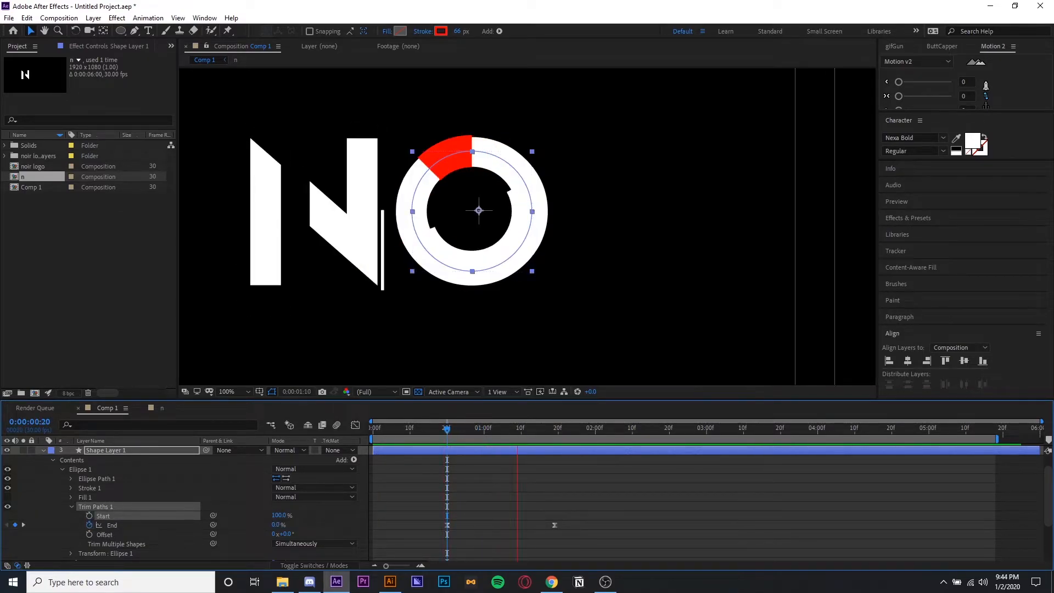
key(ctrl+z)
Remove the Start keyframes of Trim Paths 1 at 0:26 so Start stays at 0%, and preview the circle
drag(502, 425, 469, 481)
click(89, 515)
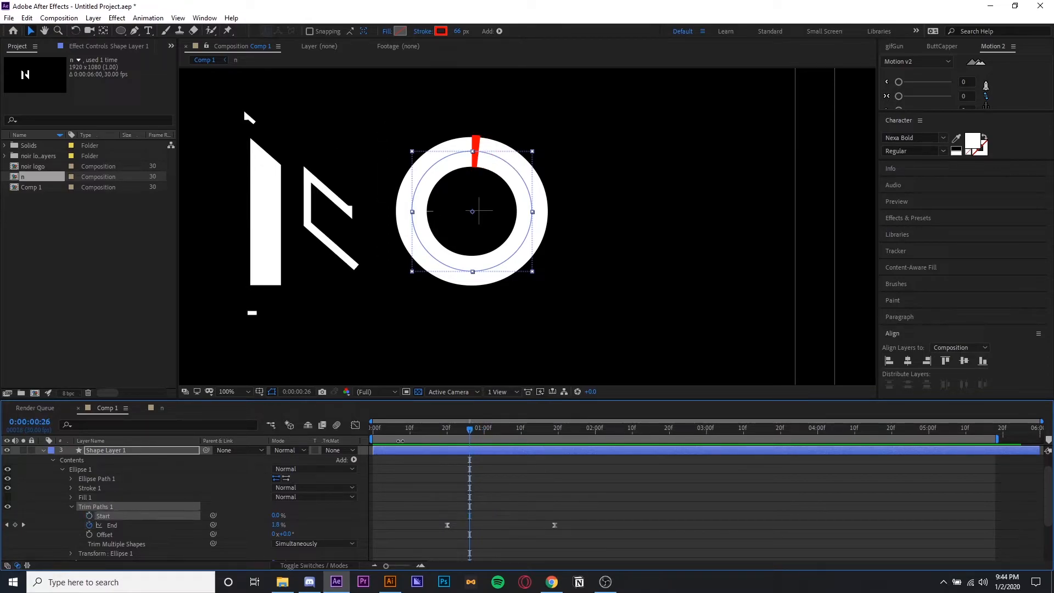
key(space)
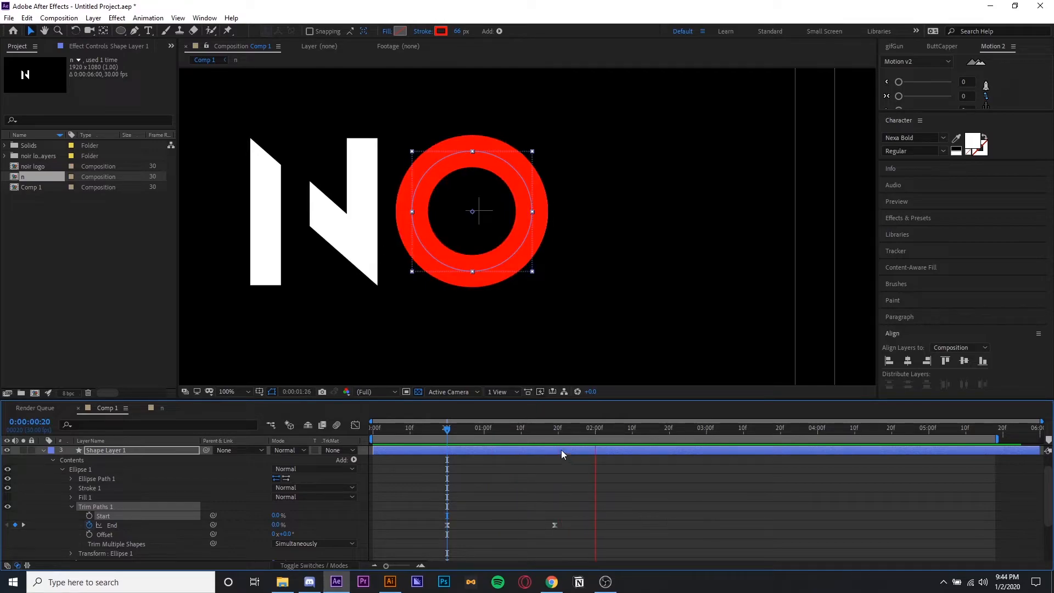
key(space)
key(space)
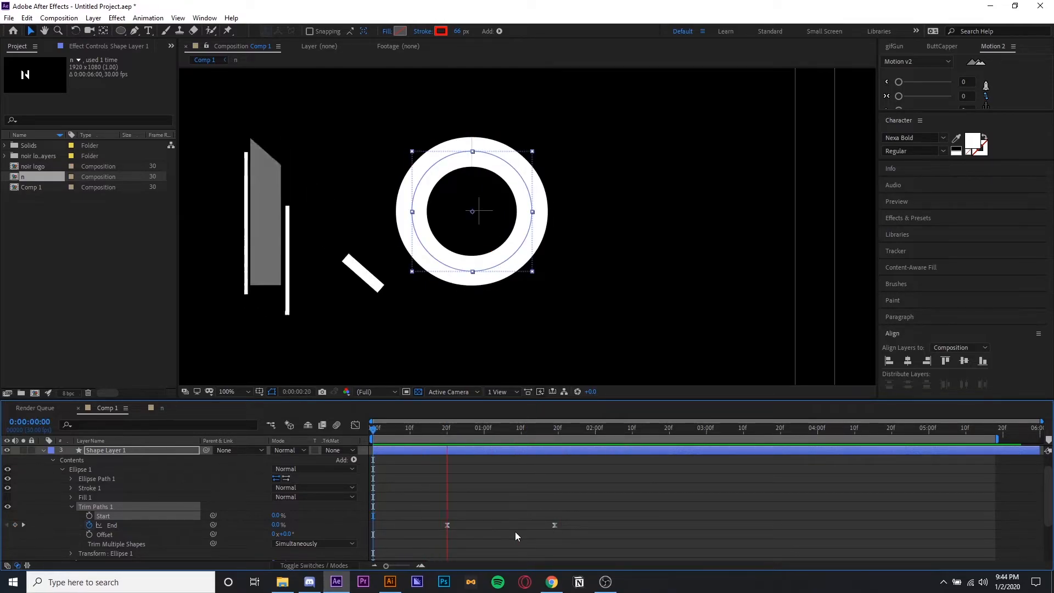
Move the last End keyframe of the circle's Trim Paths to 2:06 and preview the slower reveal
key(space)
drag(554, 524, 617, 525)
key(space)
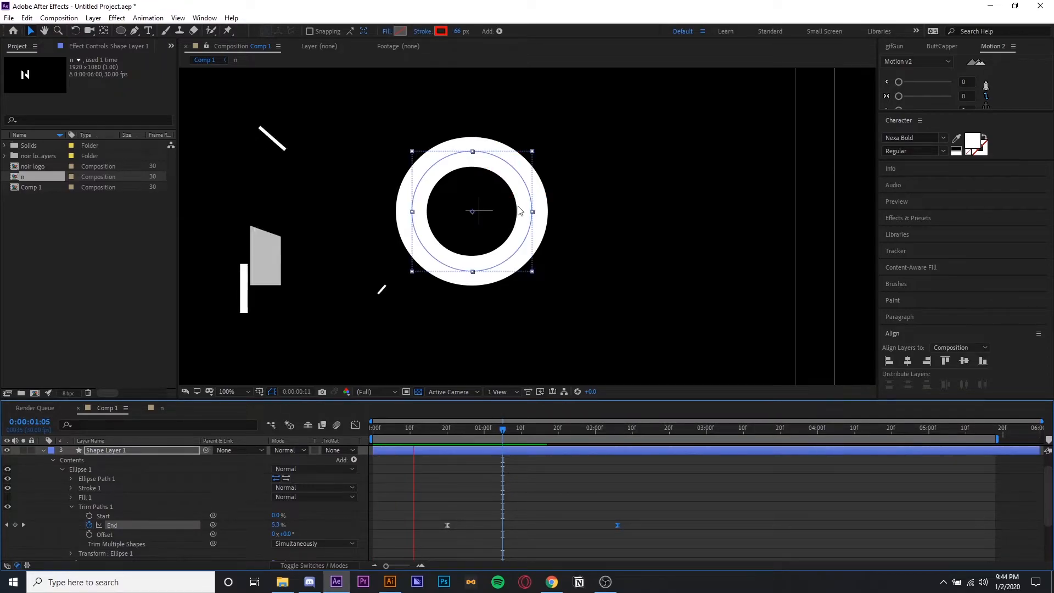
key(space)
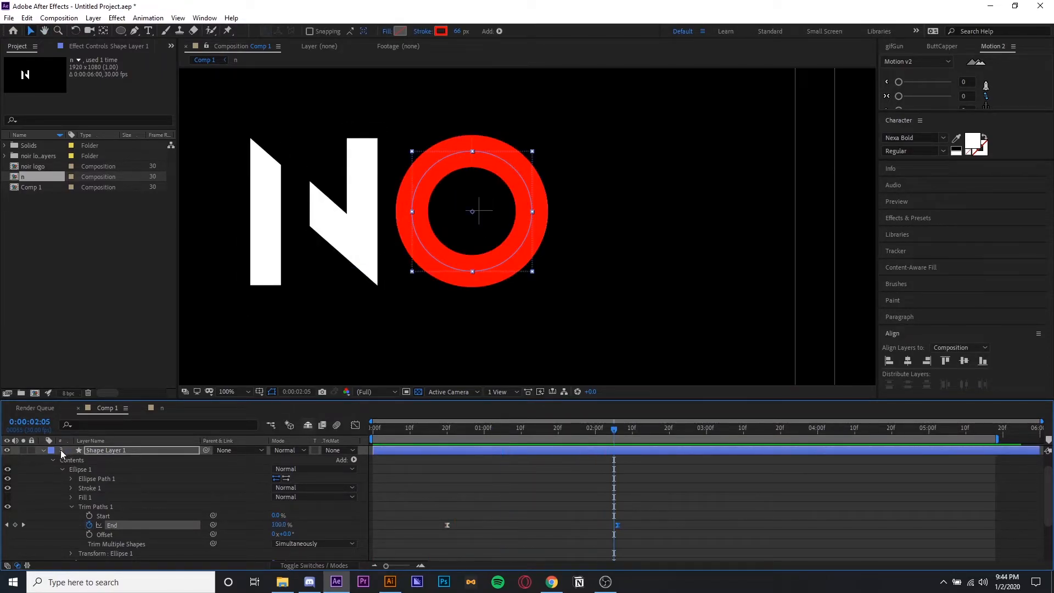
Collapse Shape Layer 1, set the current time to 1:25 and rename the layer matte
click(51, 450)
click(43, 450)
drag(540, 430, 576, 431)
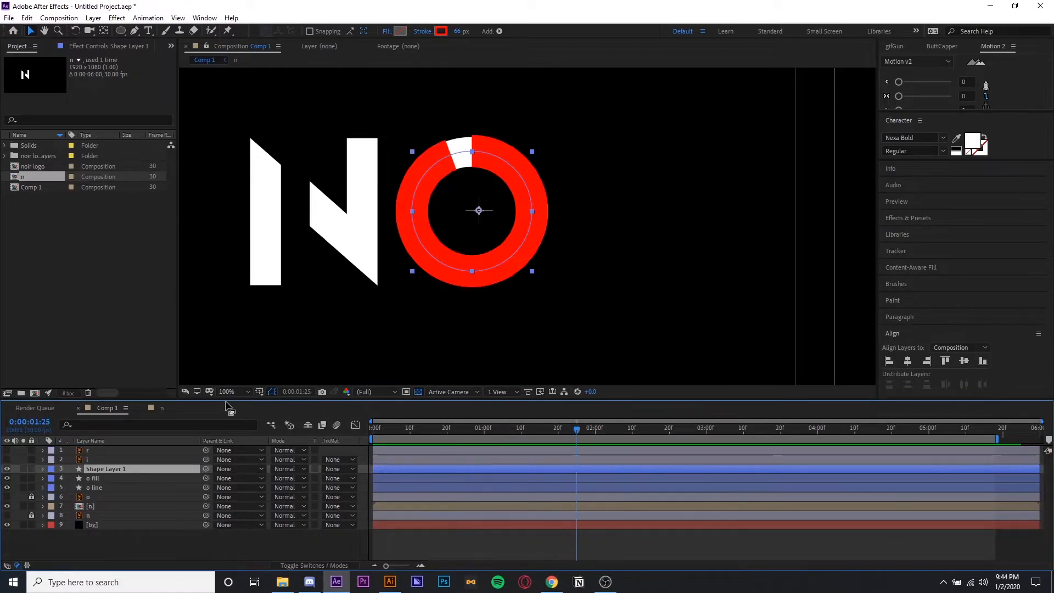
right_click(105, 470)
click(127, 473)
text(matte)
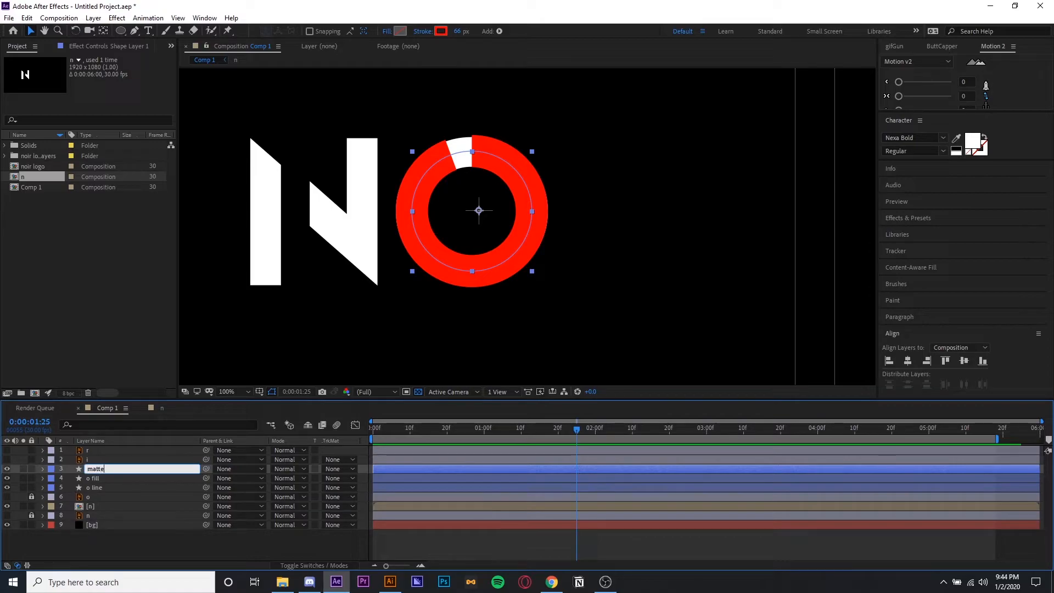
Set the o fill layer's track matte to Alpha Matte "matte"
click(115, 479)
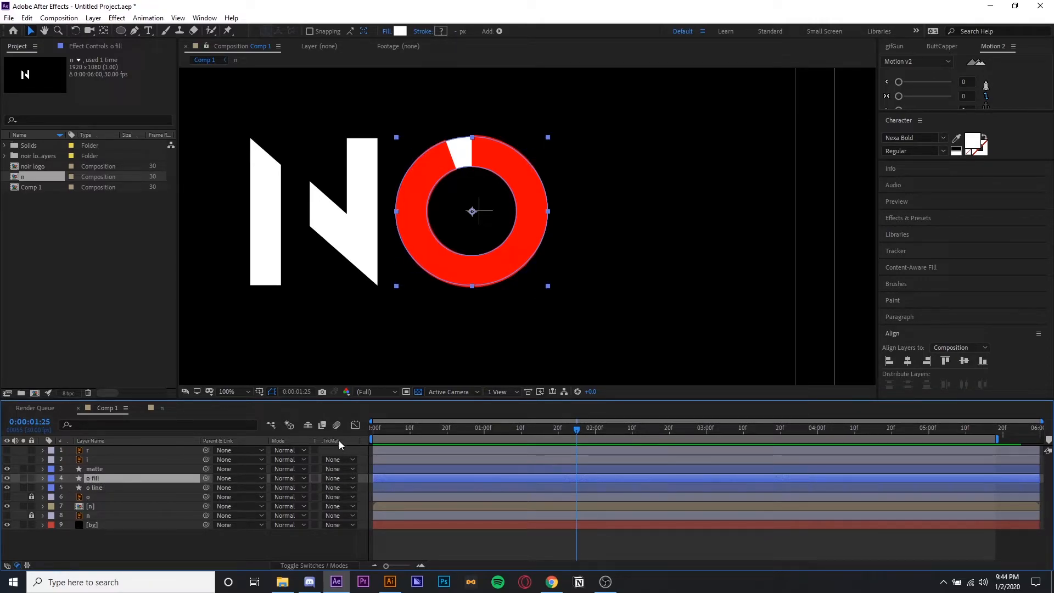
click(336, 477)
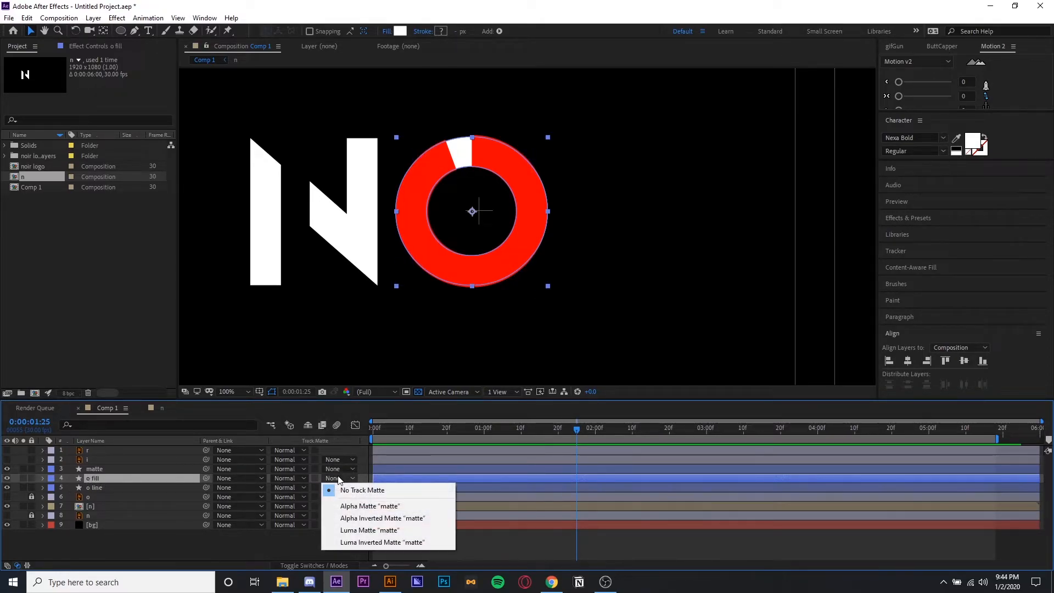
click(365, 506)
Toggle the matte layer's visibility repeatedly to compare it with the matted o fill
click(11, 470)
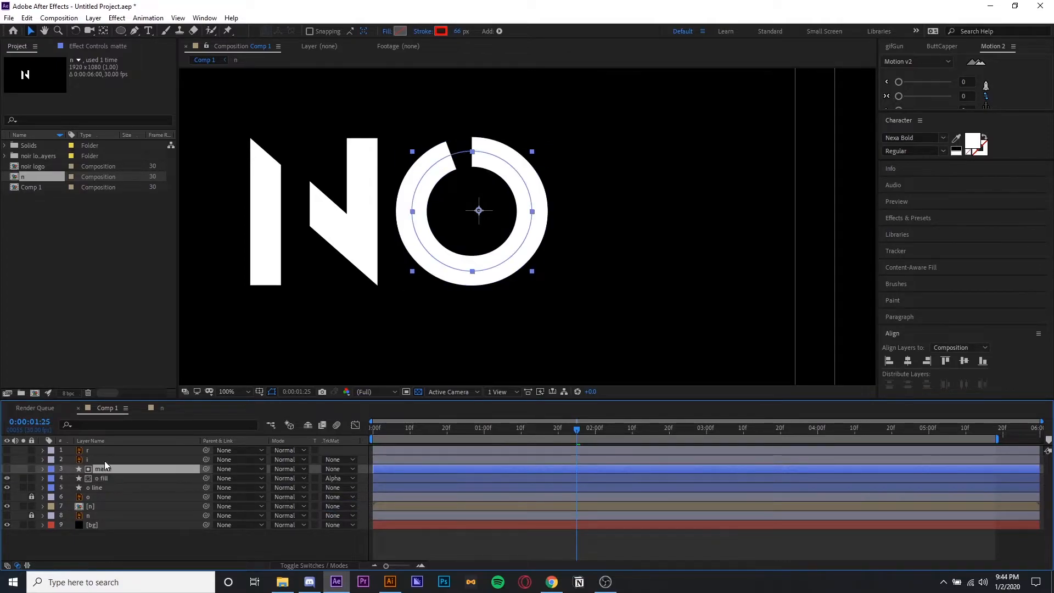
click(8, 470)
click(8, 469)
click(8, 469)
click(8, 469)
click(3, 477)
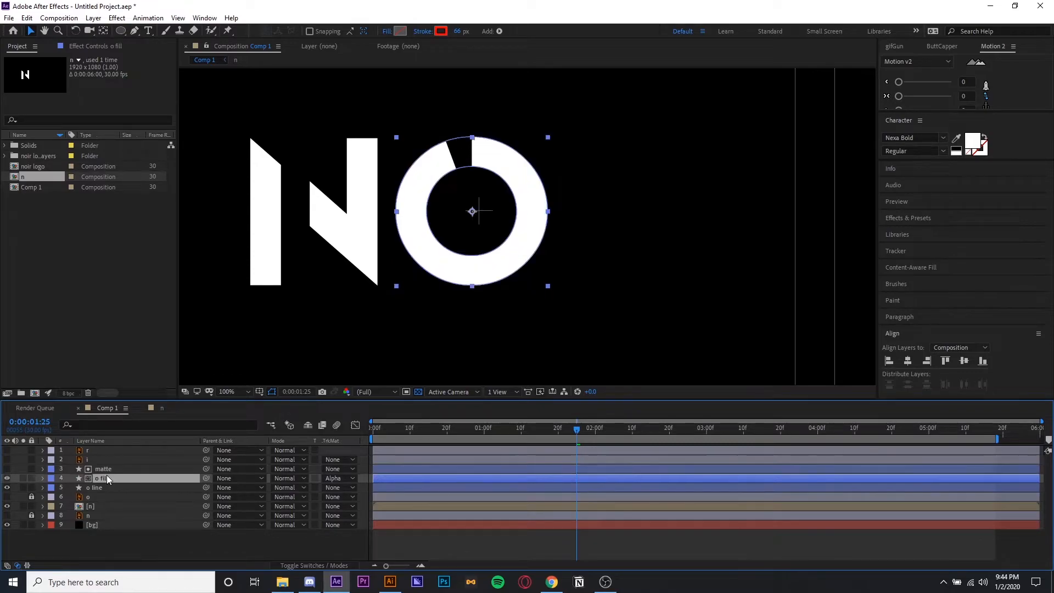
click(8, 469)
click(8, 469)
Preview the whole composition from the start to check the matted reveal of the O
key(Home)
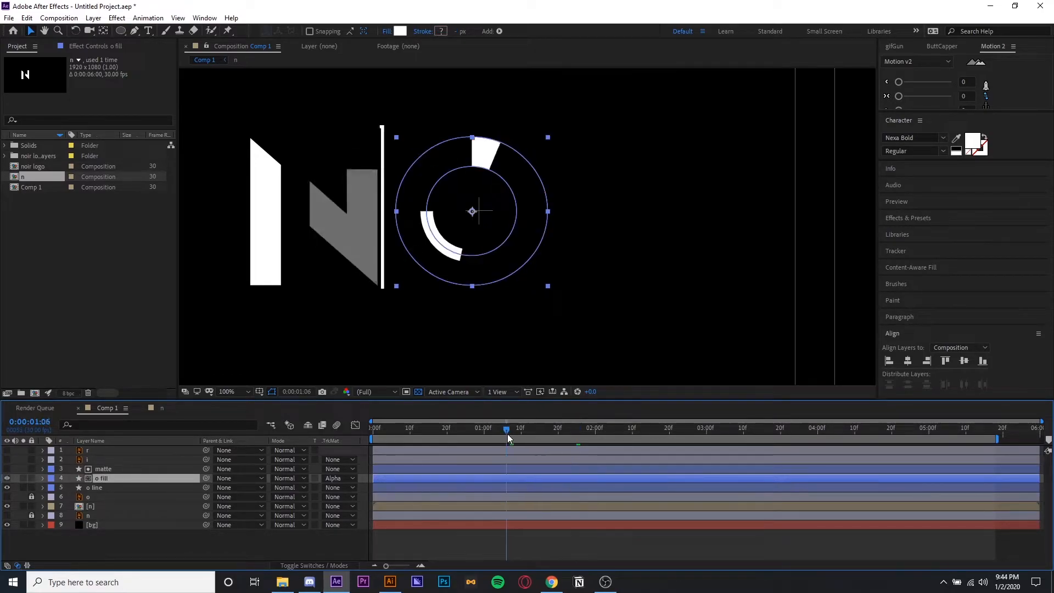
scroll(357, 172, down, 2)
key(space)
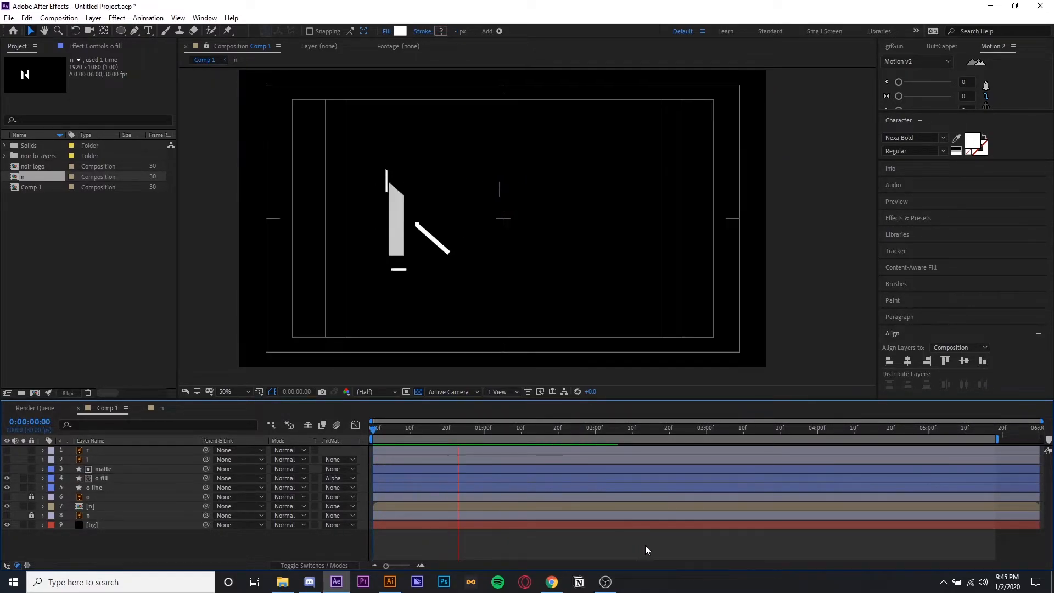
key(space)
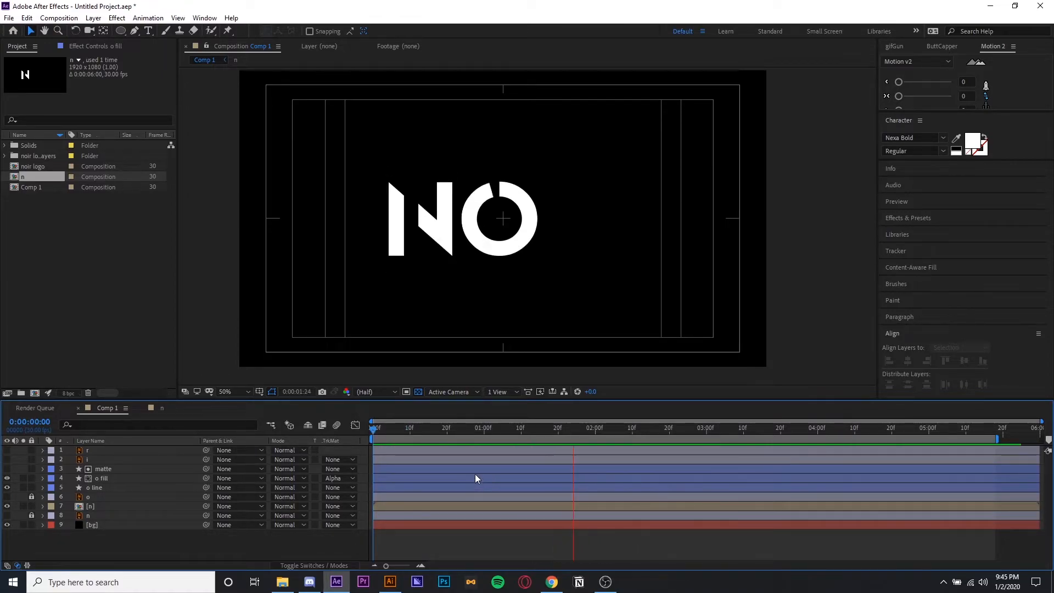
Expand the matte layer and start keyframing the Offset of its Trim Paths 1 at 1:06
drag(518, 428, 519, 453)
click(103, 468)
click(42, 468)
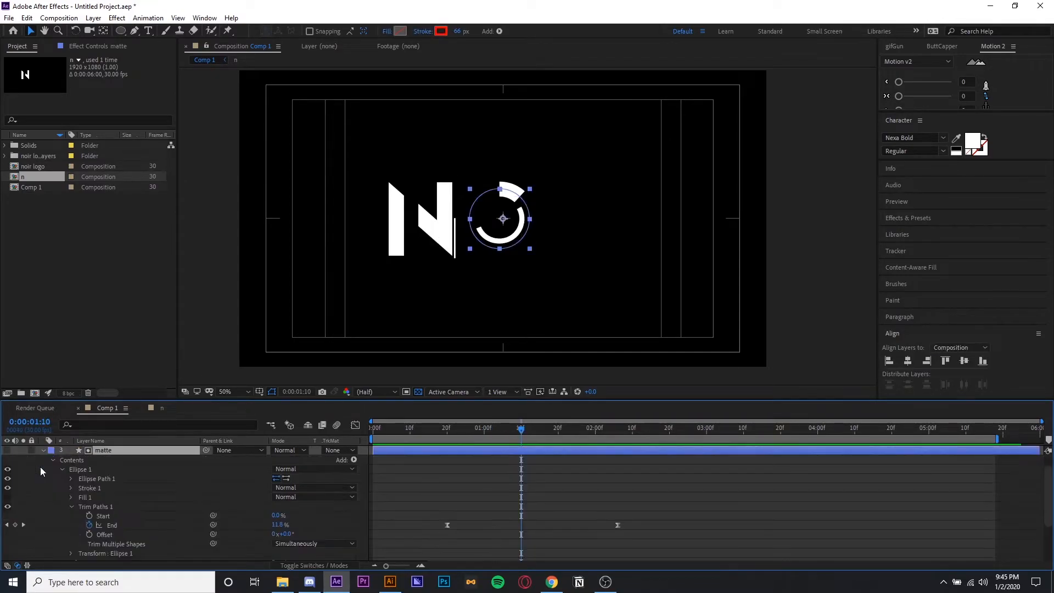
drag(522, 433, 506, 455)
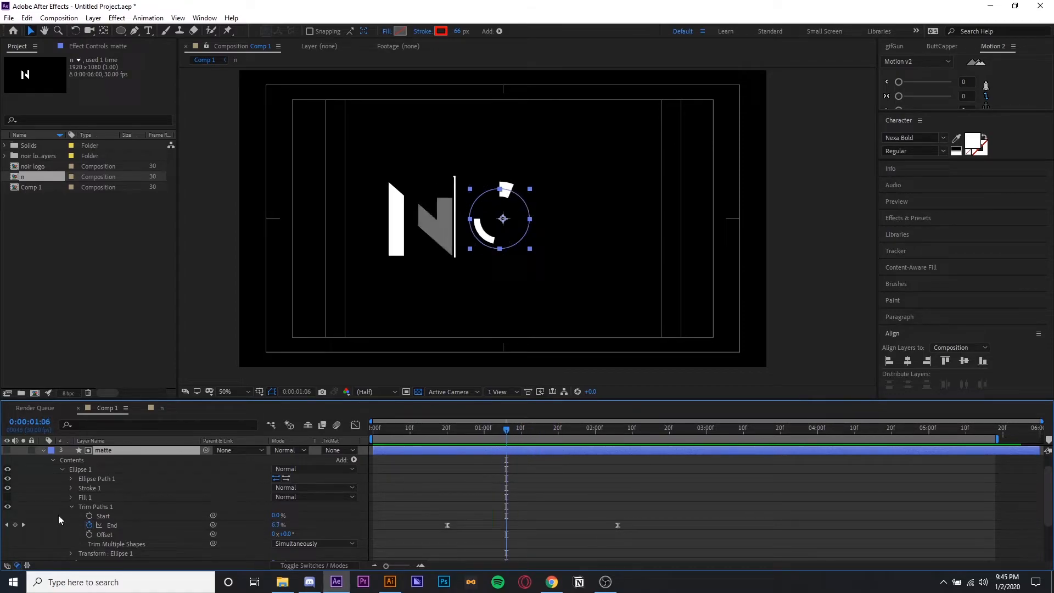
click(89, 515)
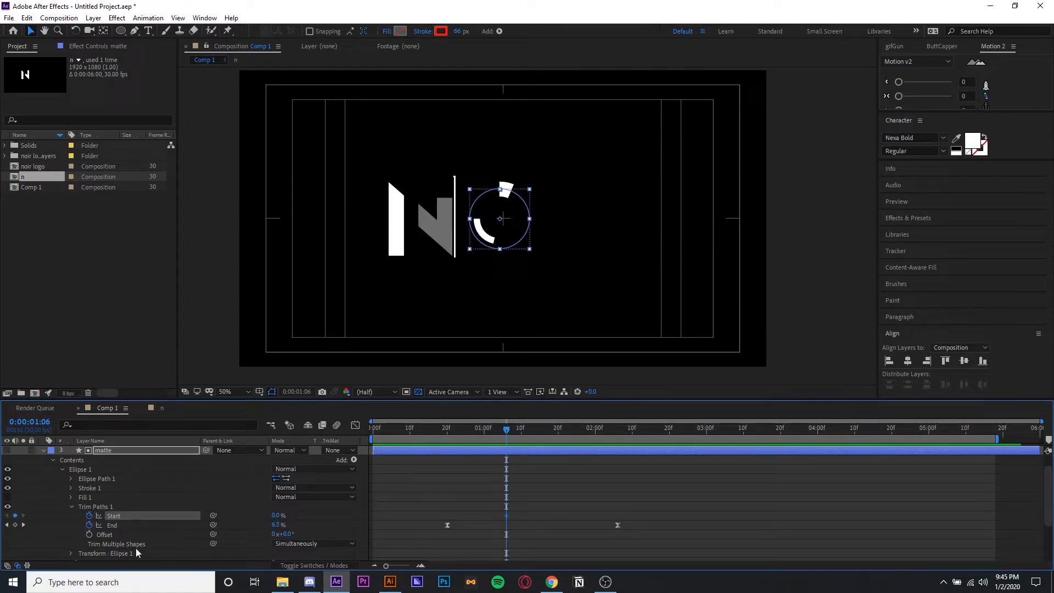
key(ctrl+z)
click(89, 534)
Set the Trim Paths Offset to 199° at 1:20 and move that keyframe to 1:26
drag(564, 430, 550, 432)
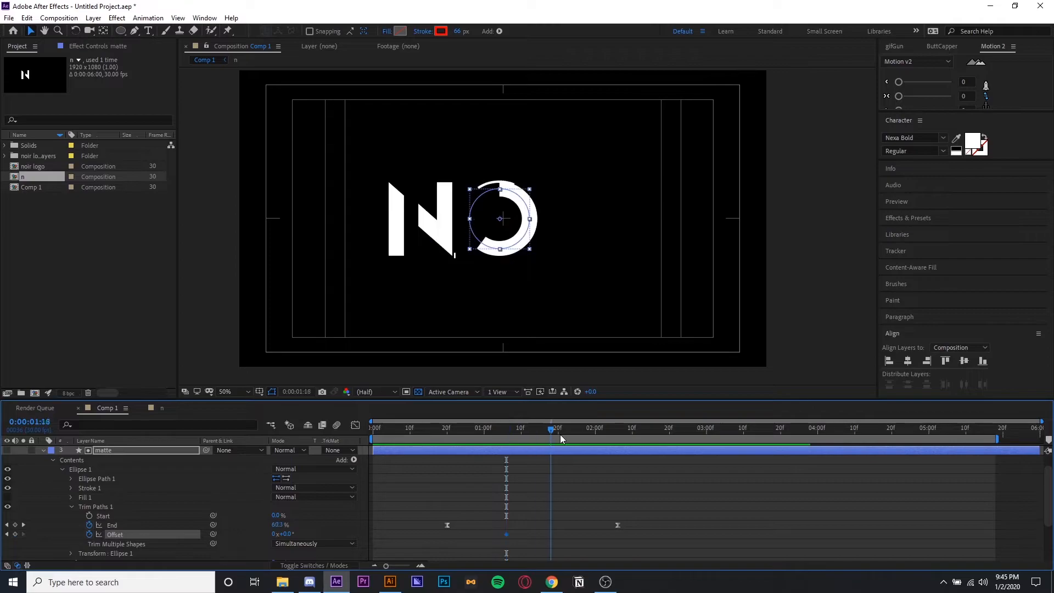
click(559, 433)
drag(285, 534, 627, 478)
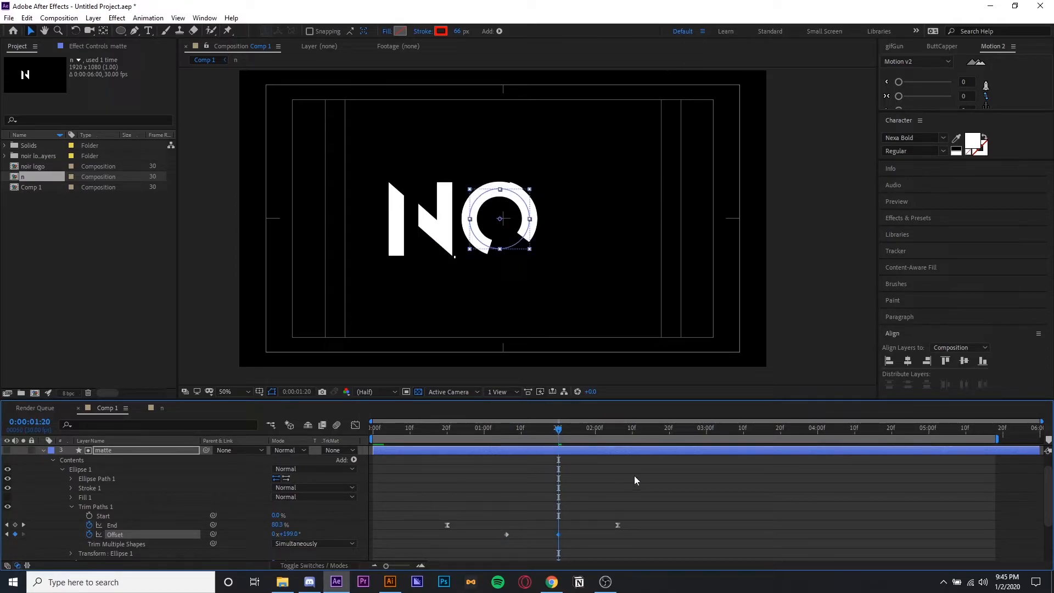
drag(559, 535, 466, 545)
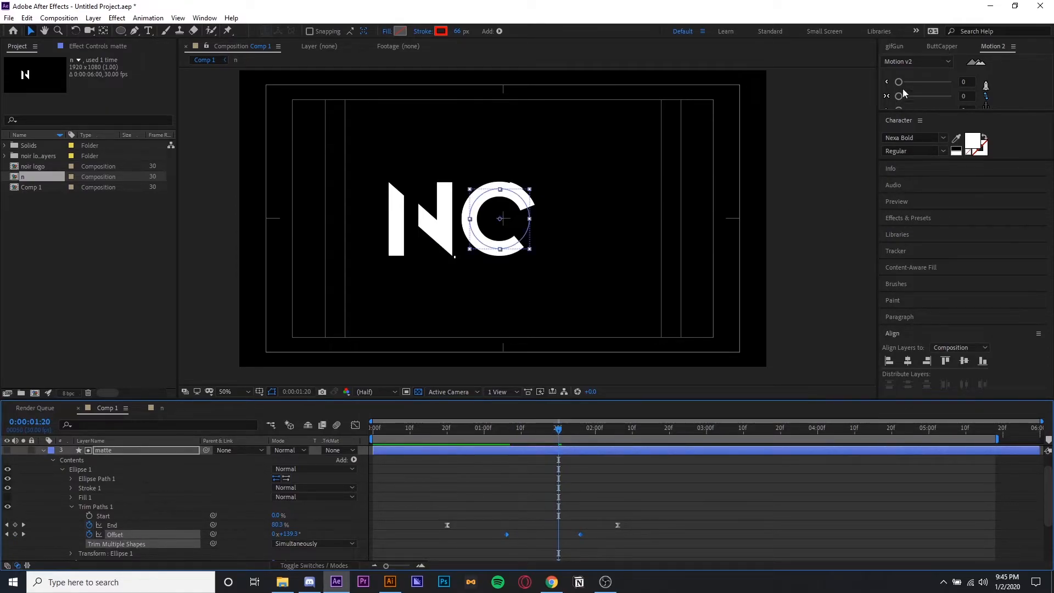
Apply Easy Ease to both Offset keyframes of the matte layer and preview the animation
right_click(505, 538)
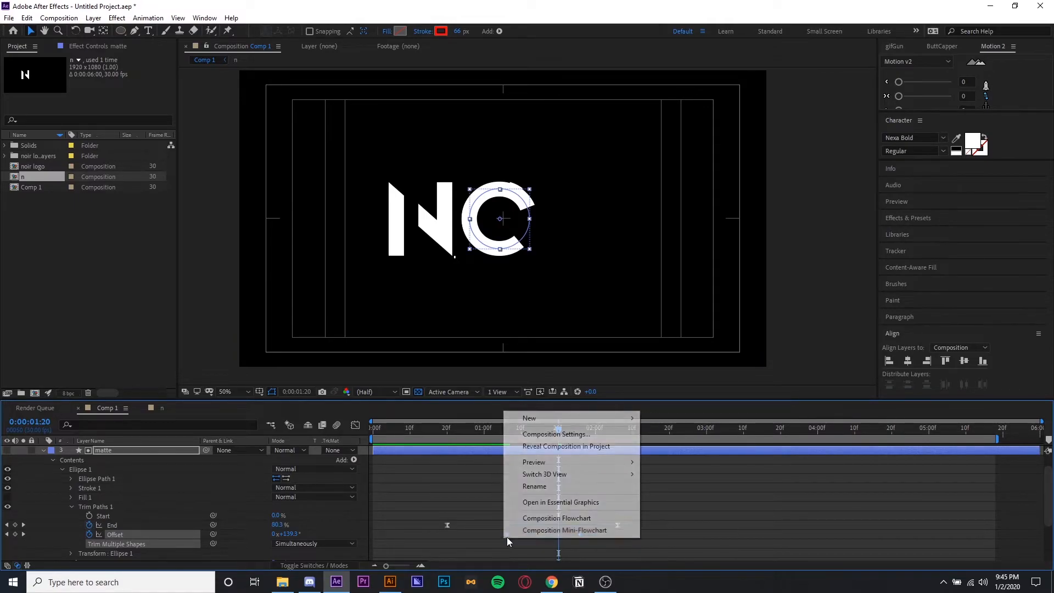
click(490, 538)
drag(576, 551, 496, 529)
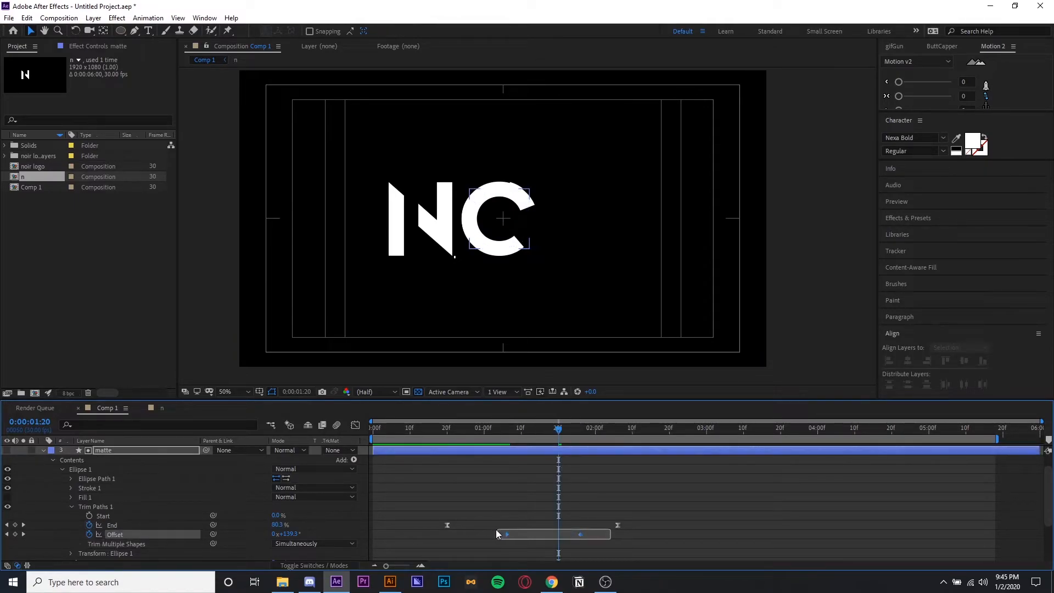
right_click(505, 535)
mouse_move(552, 526)
click(696, 483)
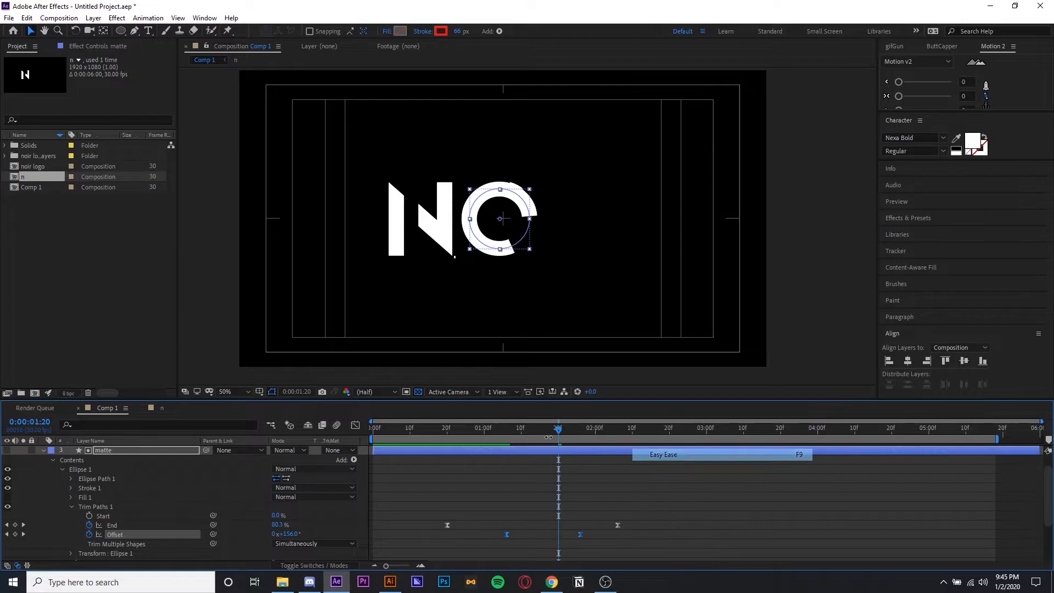
key(space)
click(746, 536)
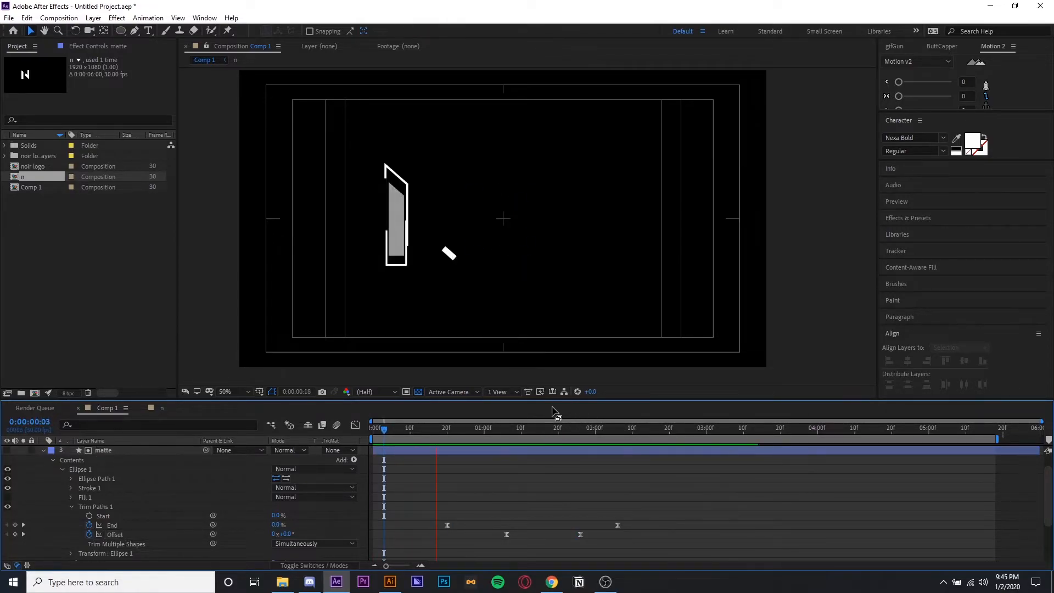
Move the matte layer's last Offset keyframe to 2:06 and its first to 1:00, and preview from the start
drag(544, 429, 616, 536)
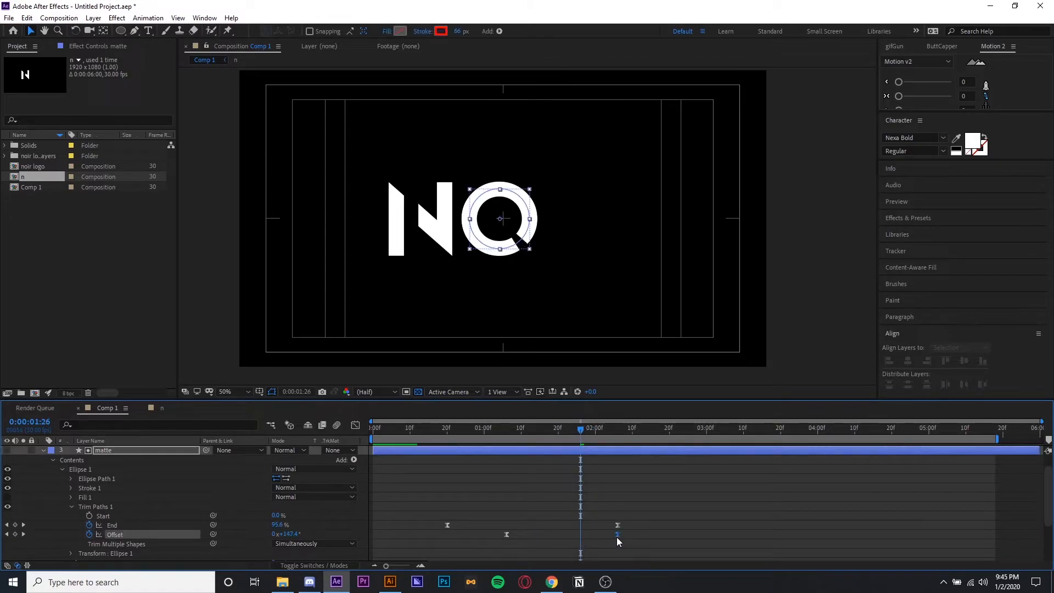
click(484, 429)
key(ctrl+c)
key(ctrl+v)
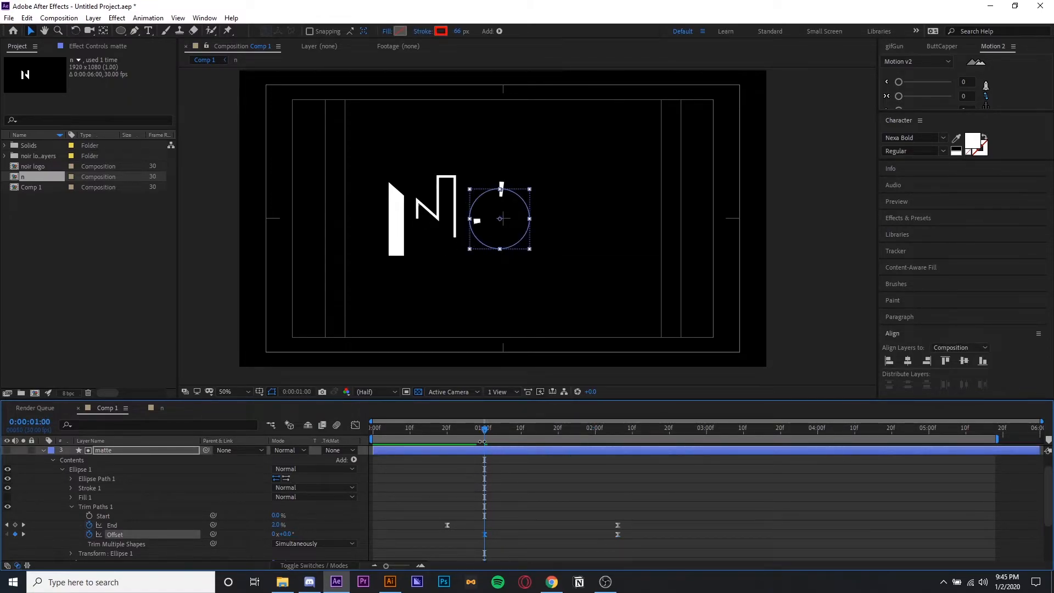
key(Home)
click(806, 482)
key(space)
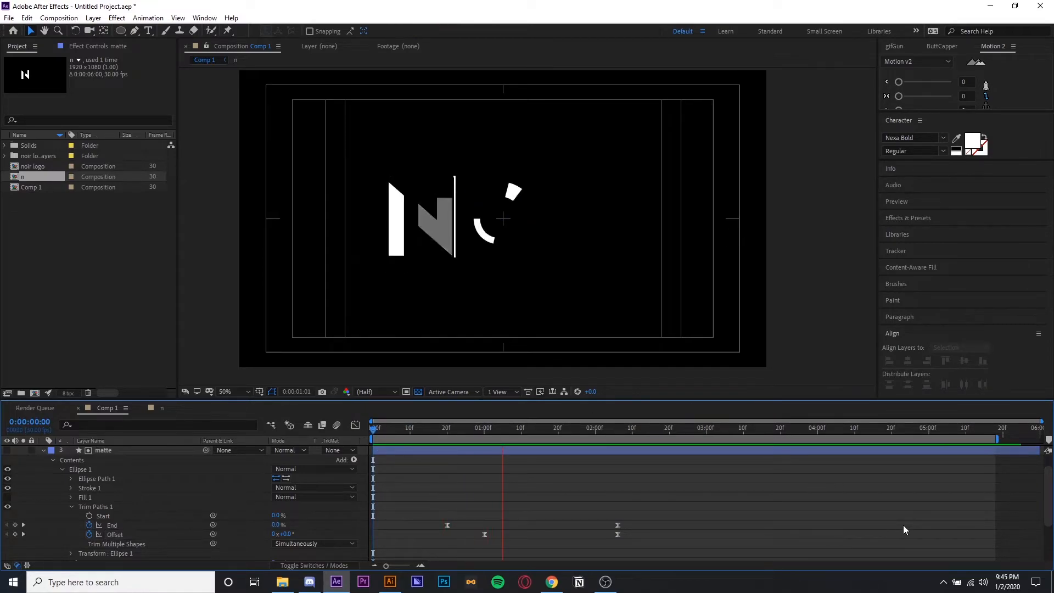
Try moving the matte layer's last End keyframe to about 1:17 and preview the faster reveal
click(521, 430)
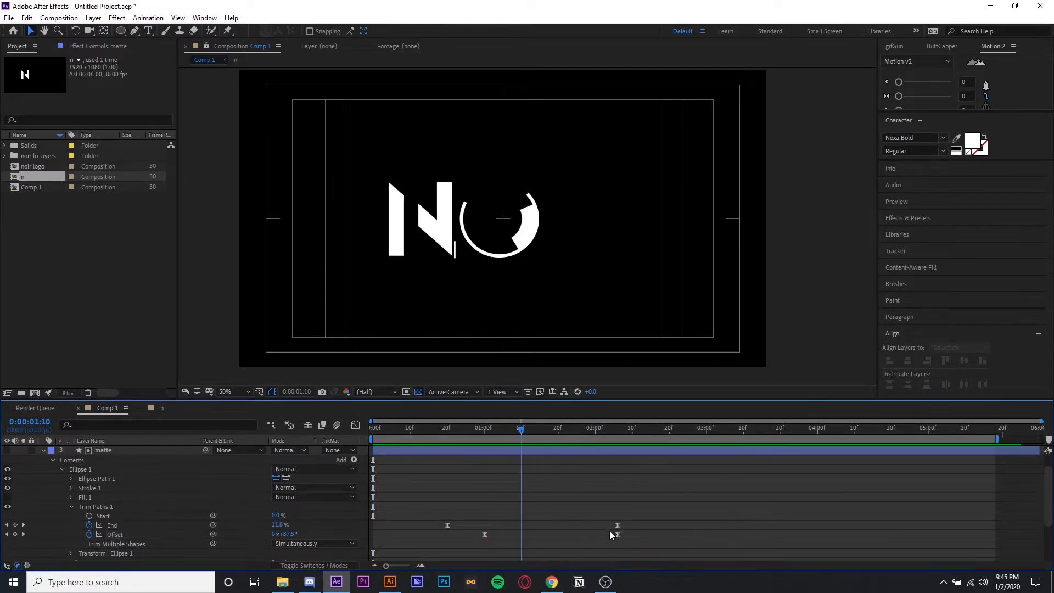
drag(618, 526, 547, 525)
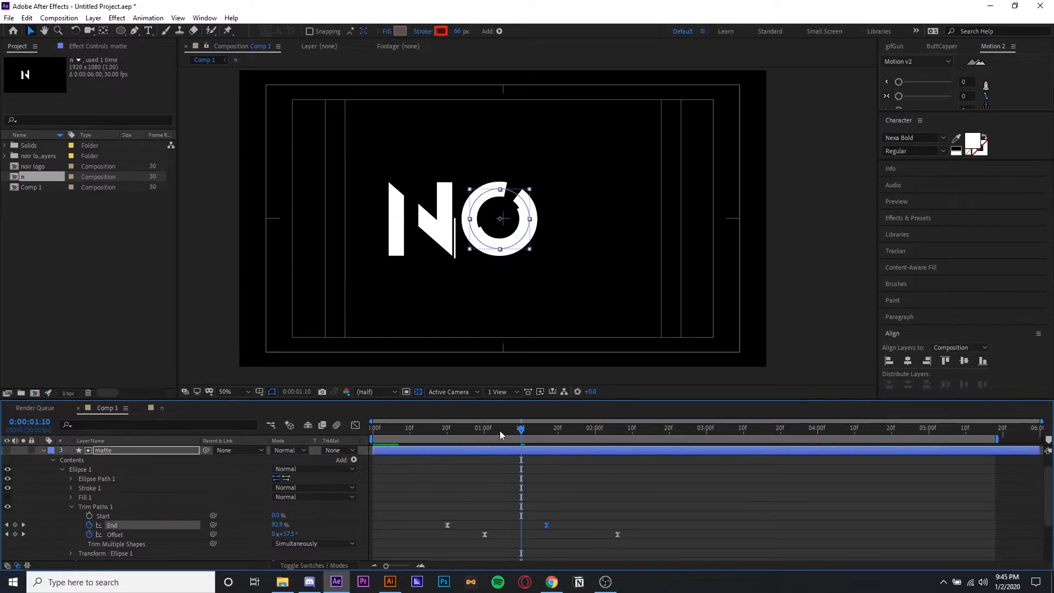
drag(494, 431, 417, 431)
click(698, 521)
key(space)
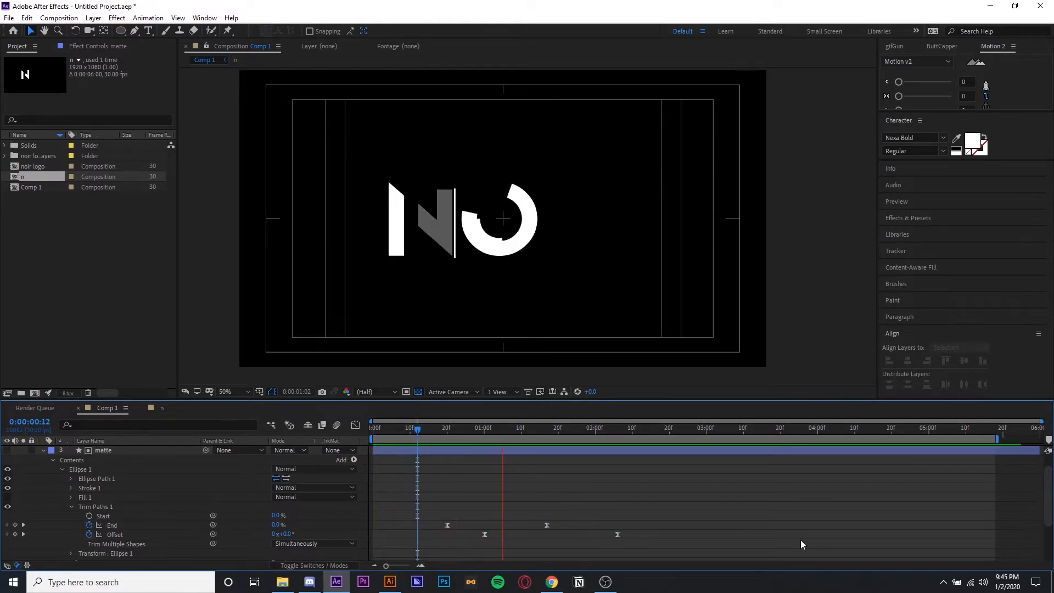
Restore the last End keyframe to 2:06, move the last Offset keyframe to 1:20 and preview the result
mouse_move(547, 527)
mouse_down()
mouse_move(598, 548)
mouse_move(617, 538)
mouse_move(556, 532)
mouse_up()
drag(521, 429, 432, 431)
click(700, 515)
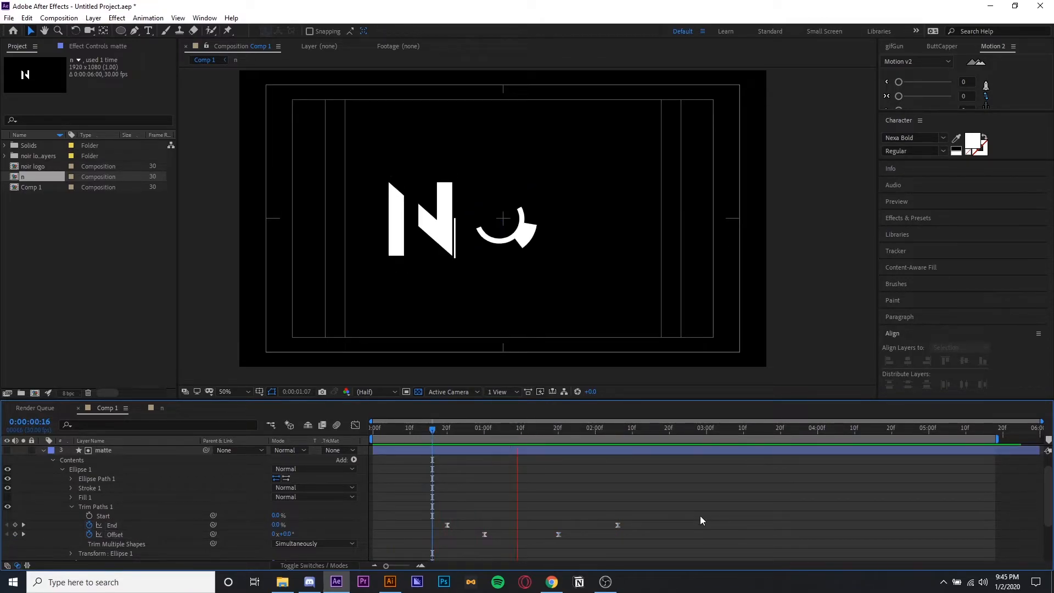
Set the matte layer's last Offset keyframe at 1:20 to 425°
mouse_move(527, 429)
mouse_down()
mouse_move(531, 445)
mouse_move(576, 452)
mouse_move(559, 455)
mouse_up()
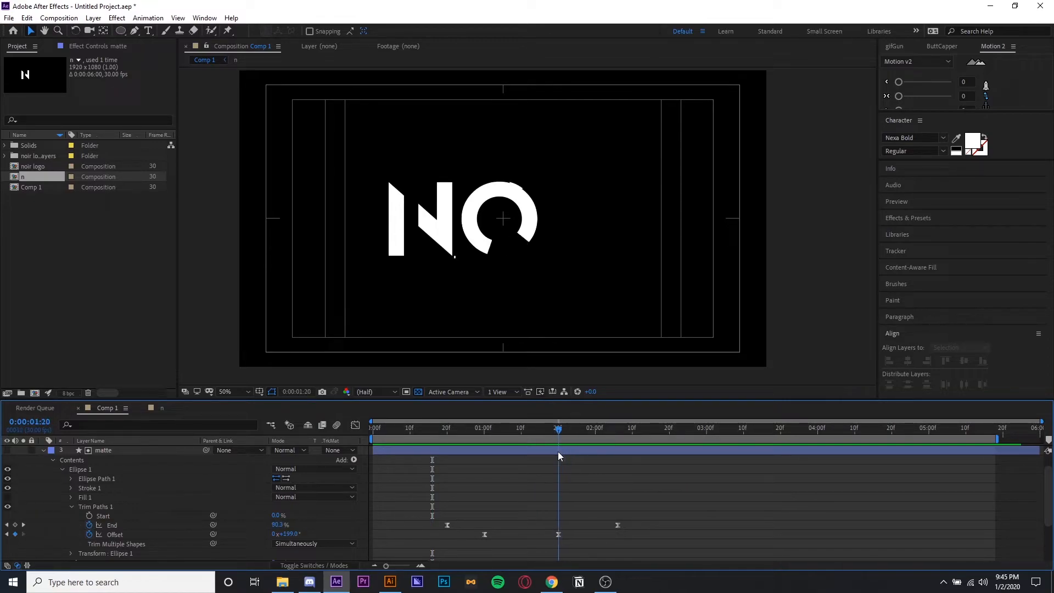
click(558, 534)
click(289, 533)
text(425)
key(Return)
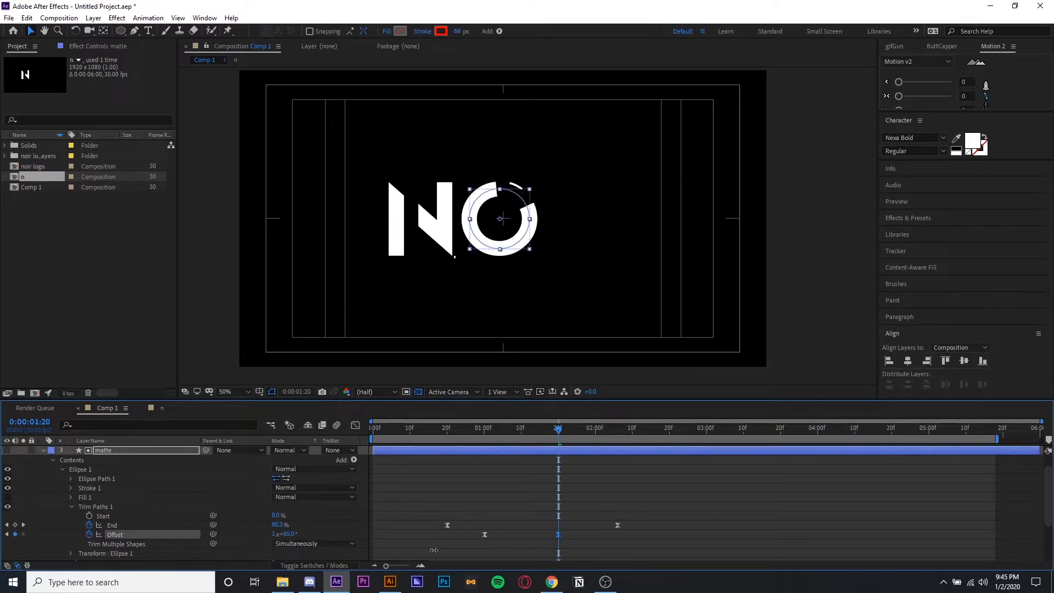
Preview the O, move the matte layer's last End keyframe to 1:20, and play the result from the start
key(space)
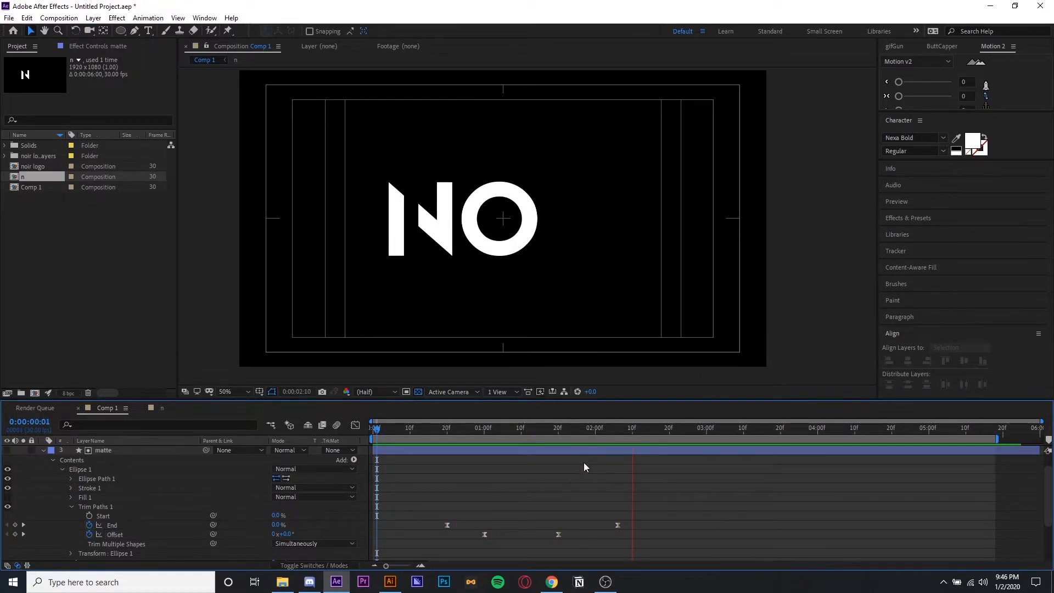
mouse_move(533, 434)
mouse_down()
mouse_move(569, 434)
mouse_move(560, 434)
mouse_up()
drag(618, 525, 559, 527)
key(shift+Page_Up)
key(Home)
key(space)
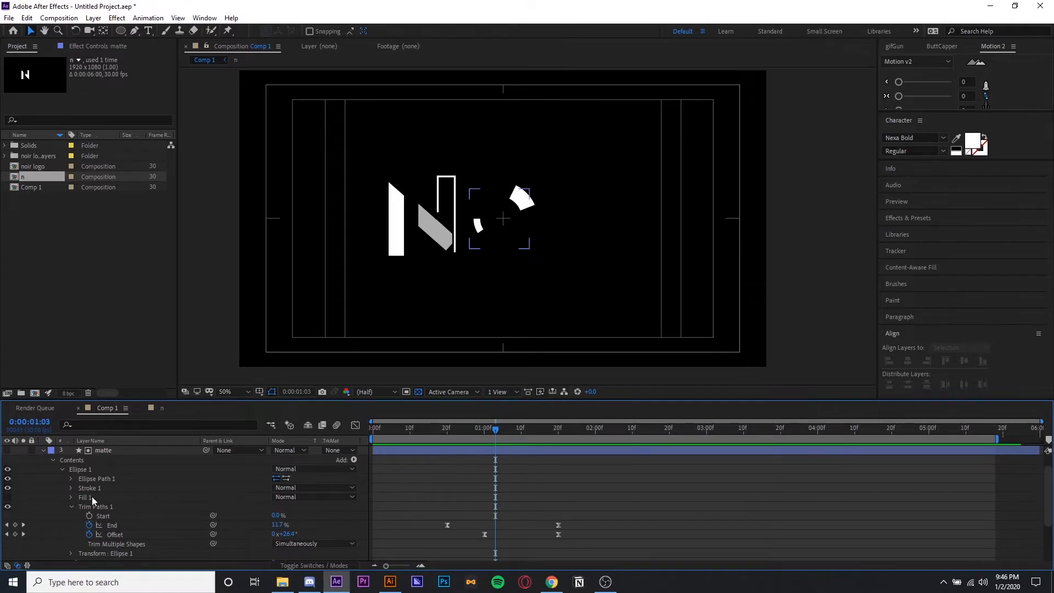
Collapse the matte layer's properties and open the n precomposition
click(44, 451)
click(96, 468)
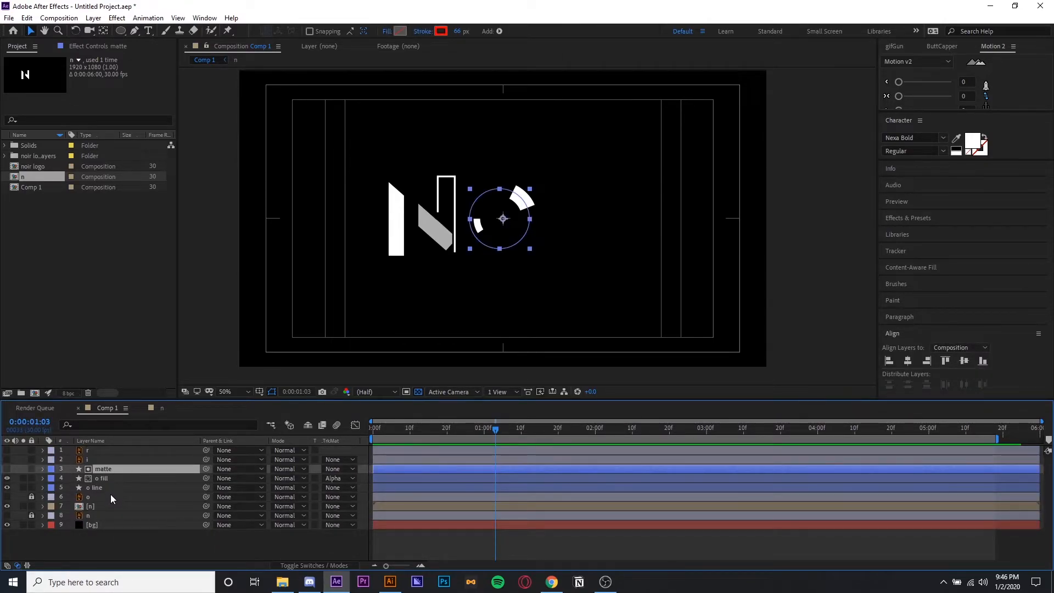
click(120, 478)
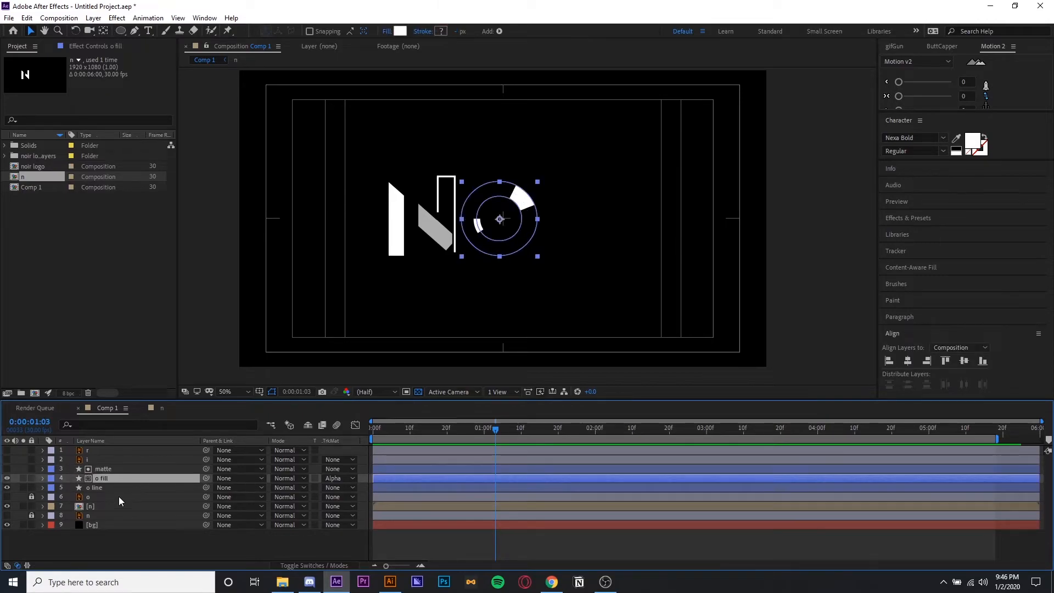
click(111, 513)
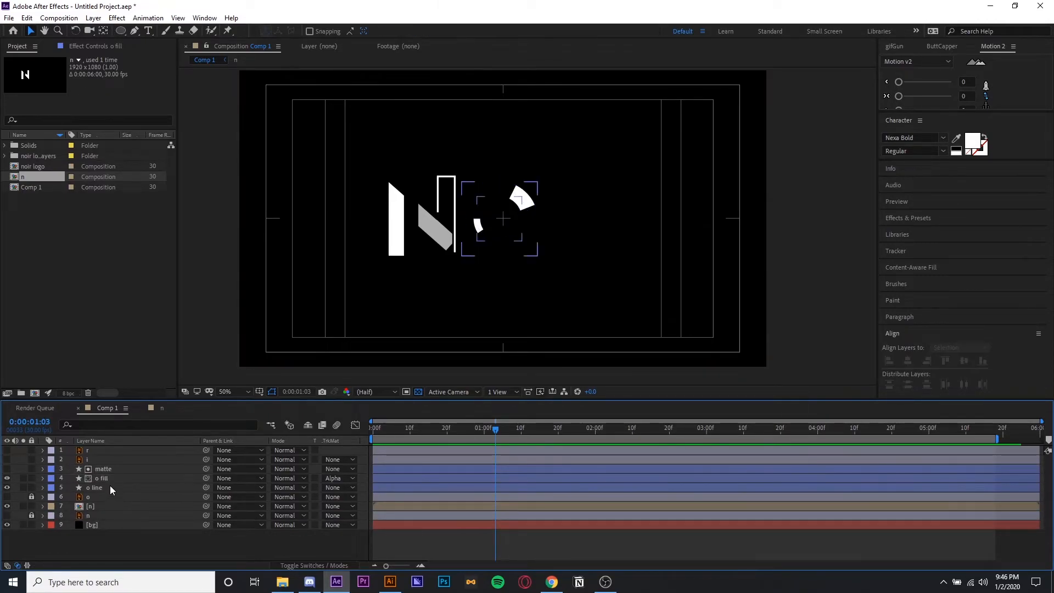
double_click(110, 502)
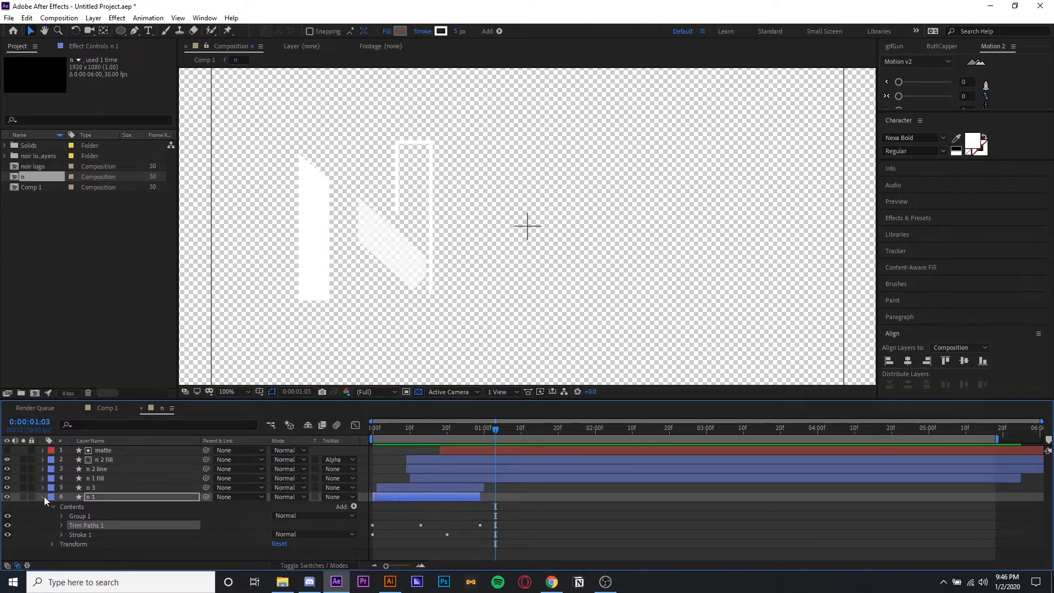
Display the Opacity of the n 1, n 3 and n 1 fill layers and copy all of n 1 fill's Opacity keyframes
click(42, 496)
click(105, 479)
click(404, 497)
key(t)
click(416, 486)
key(t)
click(153, 479)
key(t)
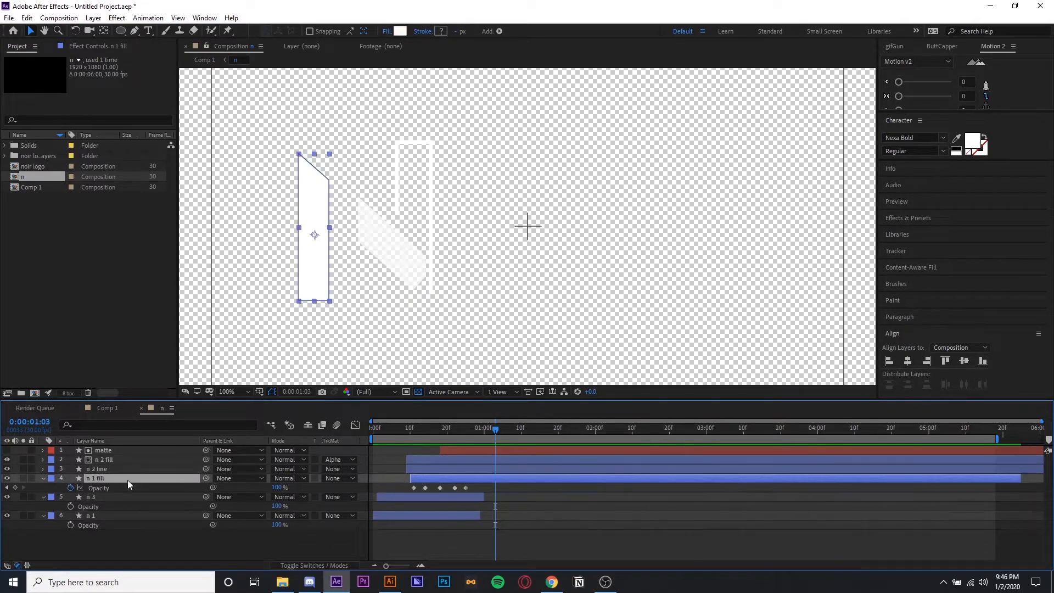
drag(483, 431, 469, 454)
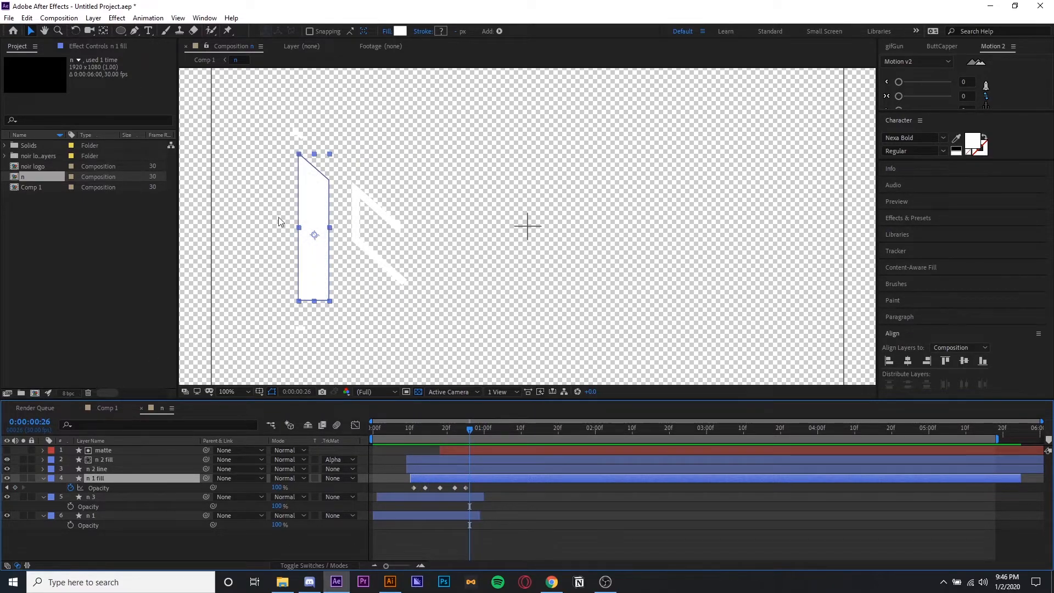
click(127, 489)
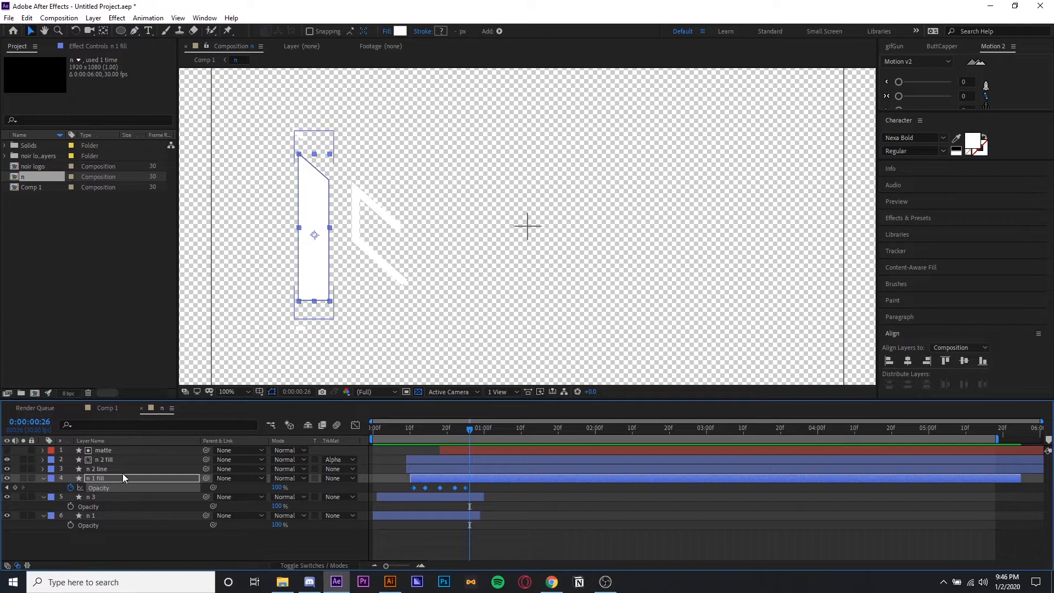
Paste the copied Opacity keyframes onto the o fill layer in Comp 1 starting at 1:07 and display them
click(104, 407)
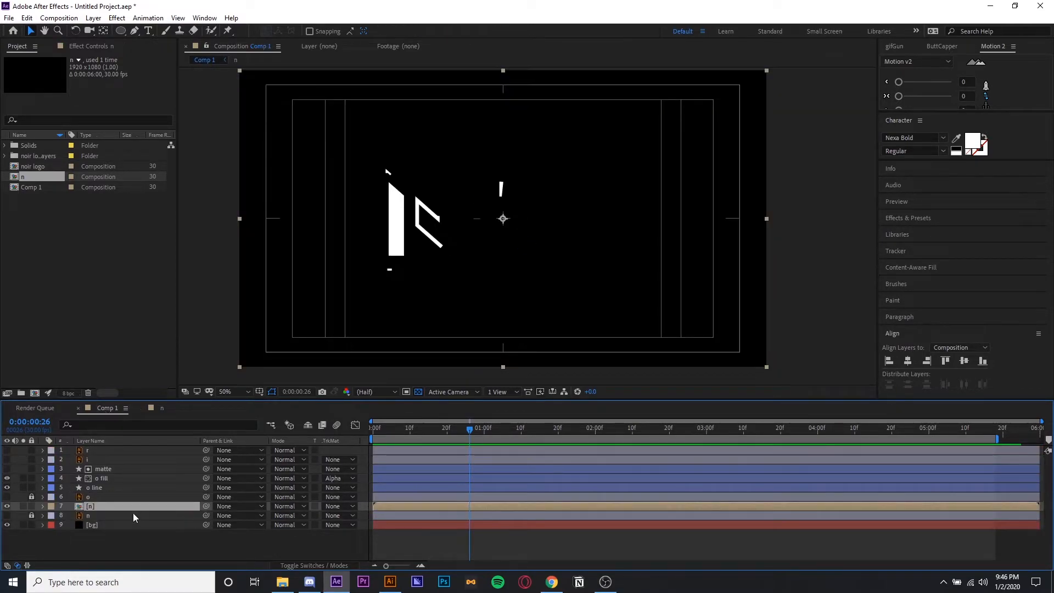
click(111, 485)
key(Page_Down)
key(Page_Down)
key(Page_Down)
key(Page_Down)
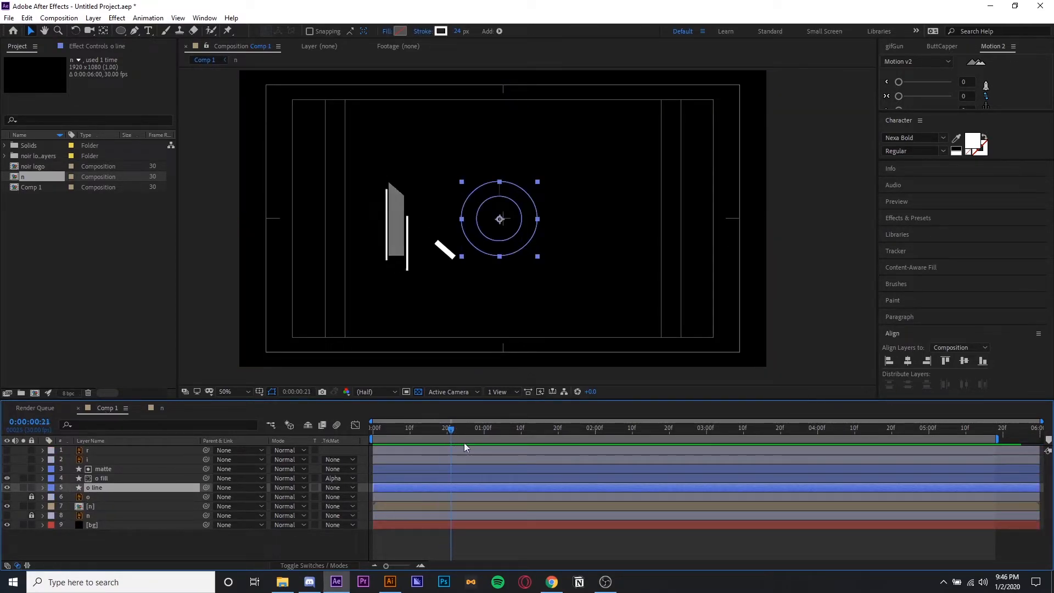
click(124, 479)
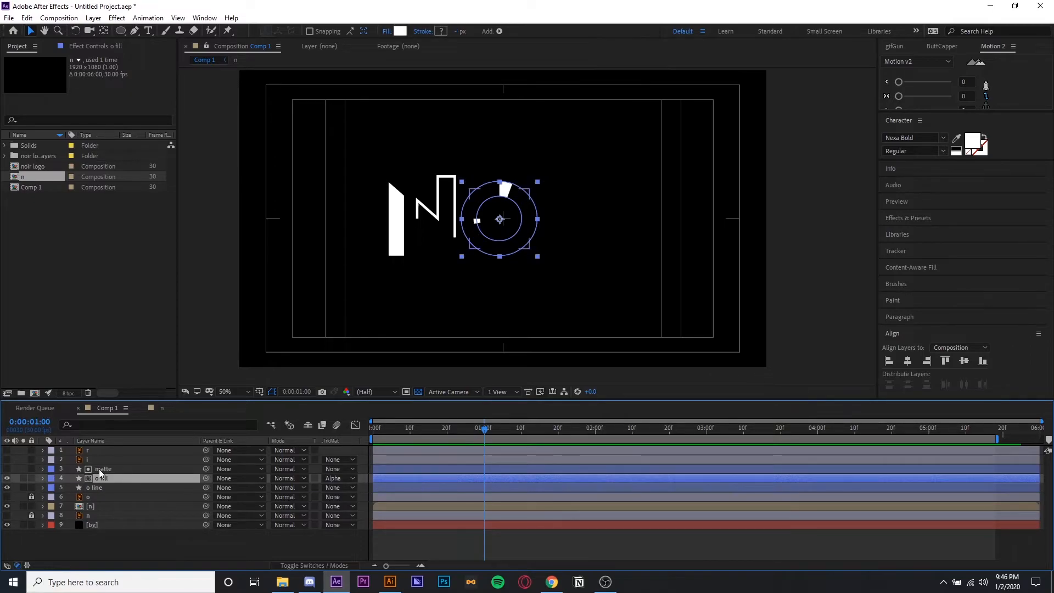
drag(443, 429, 509, 450)
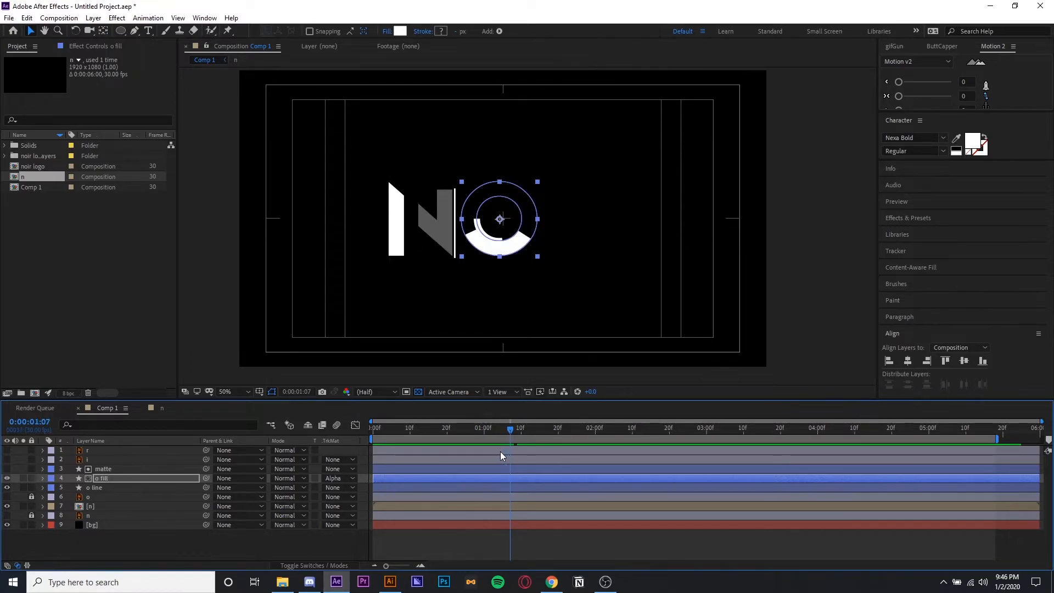
key(t)
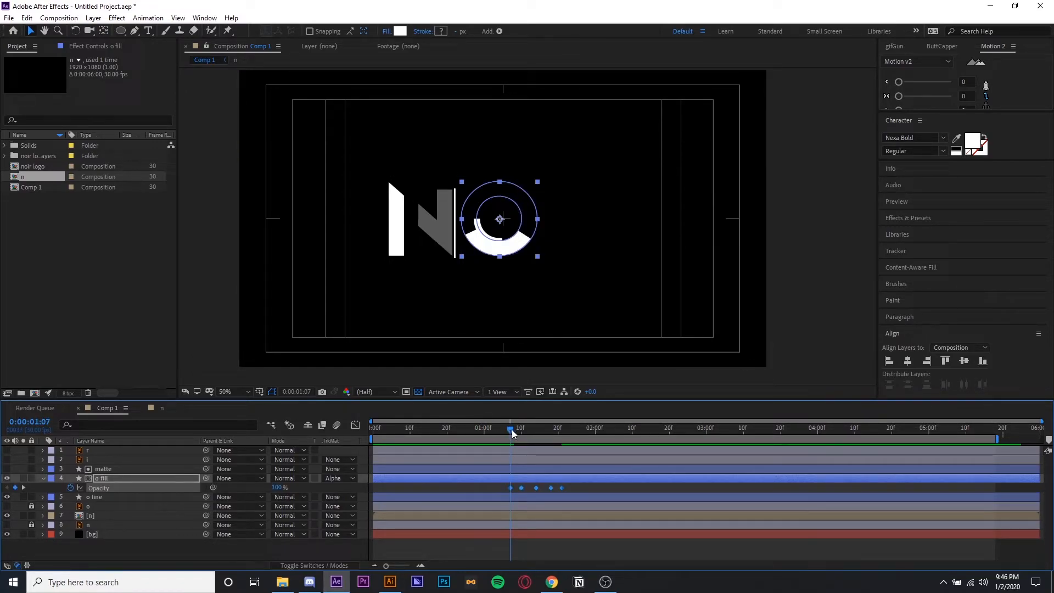
Play the animation from the start at a smaller preview size to check the O's fill flicker
key(space)
click(661, 494)
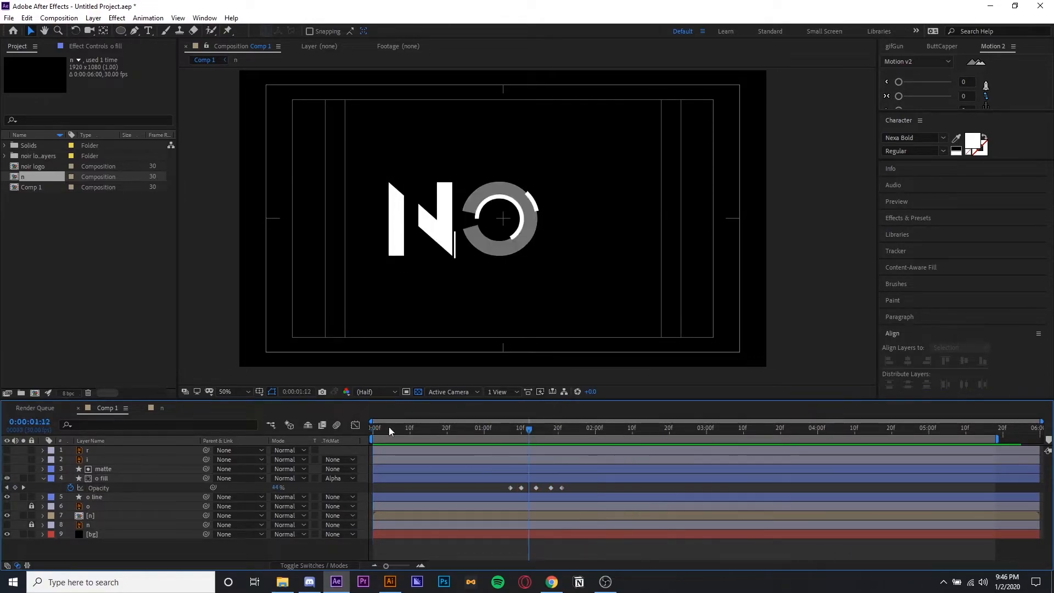
scroll(530, 295, down, 2)
key(space)
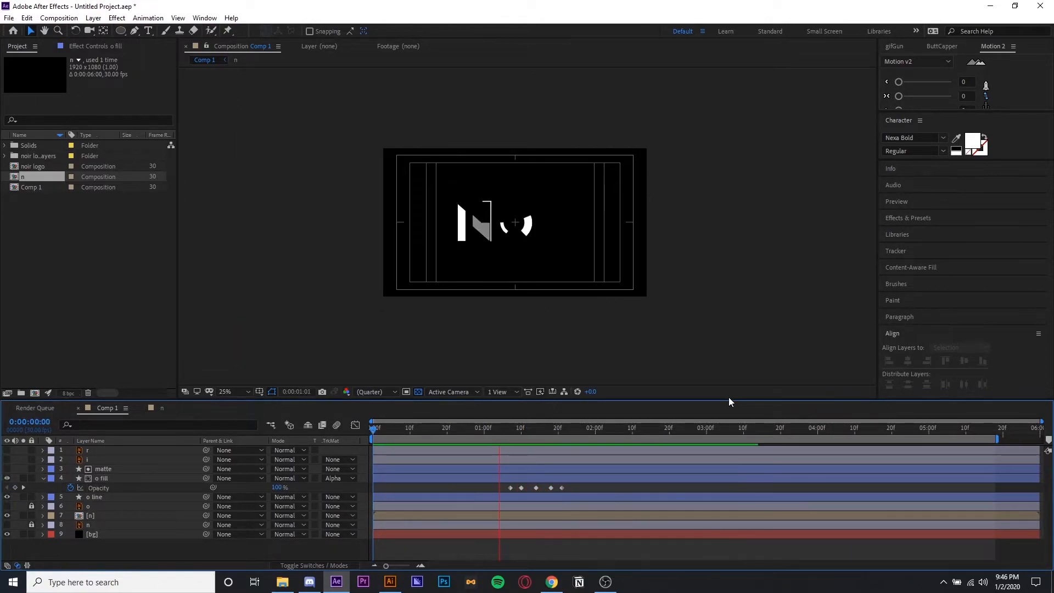
key(space)
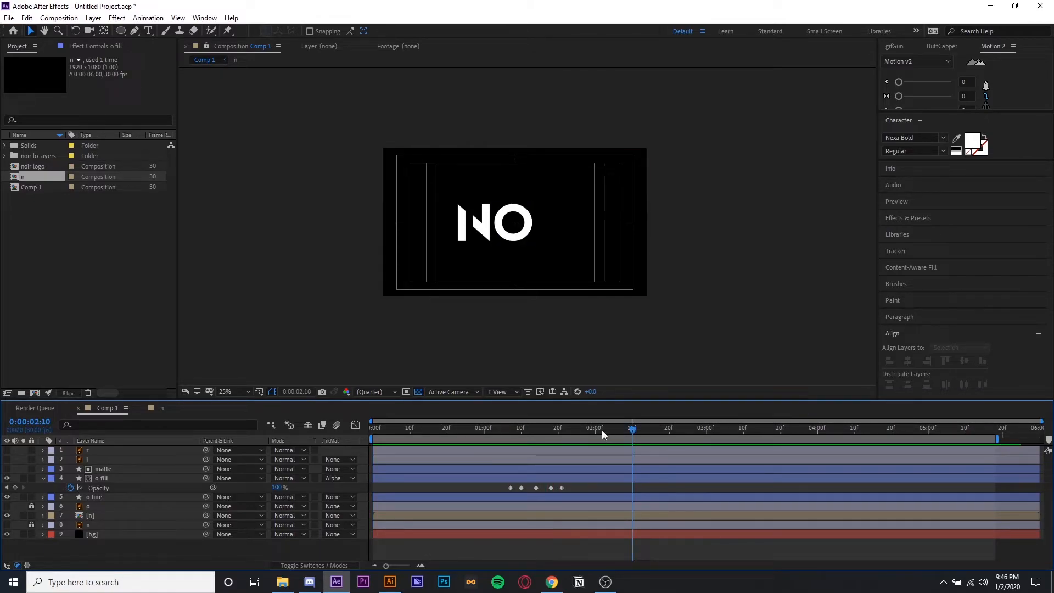
key(Home)
key(space)
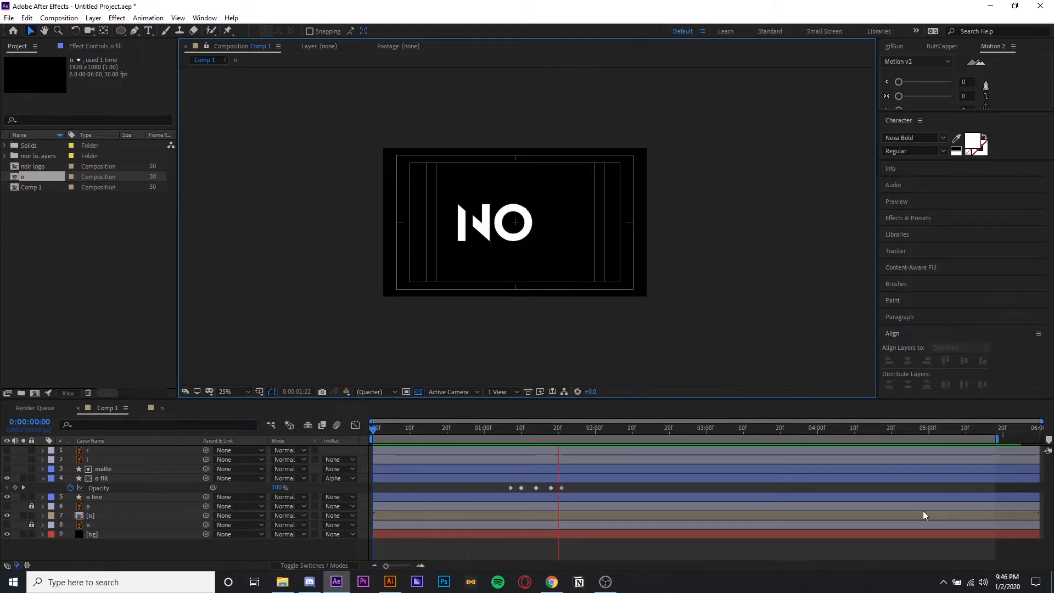
drag(591, 433, 452, 432)
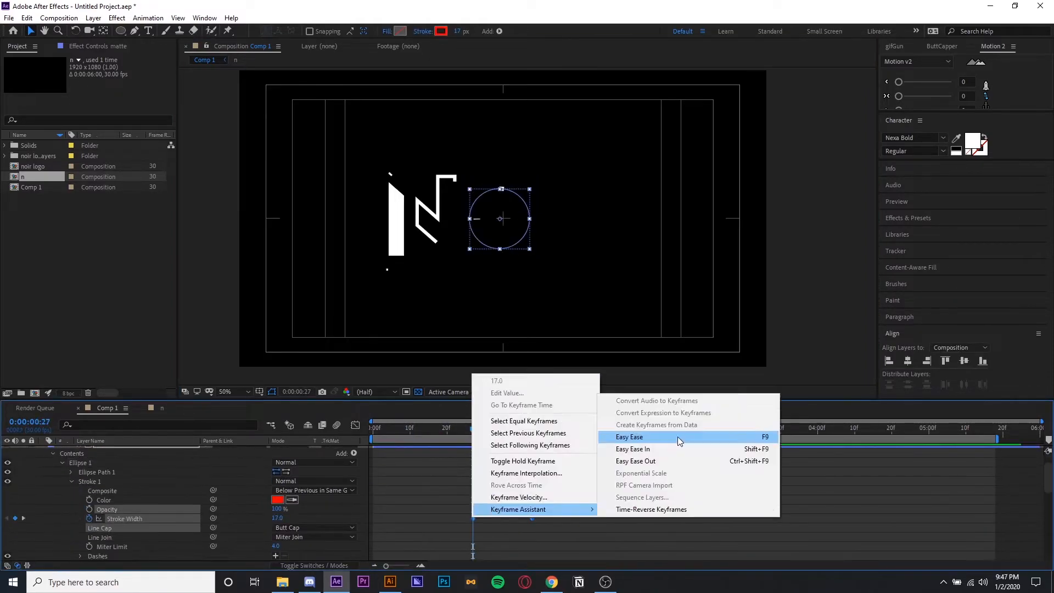
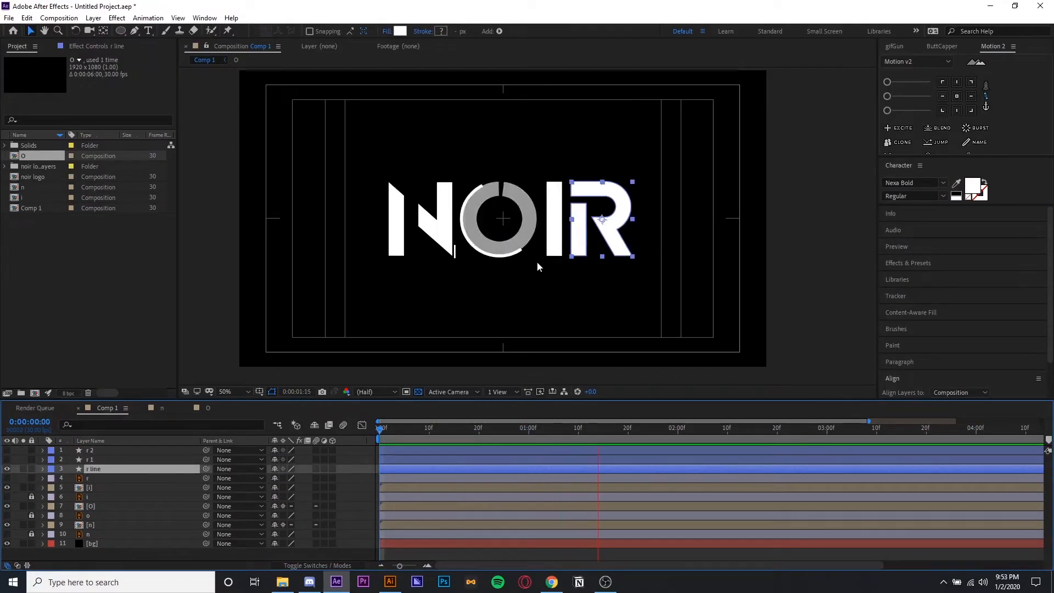
Move the playhead to 1:10 in Comp 1 and lock the original r layer
drag(549, 431, 378, 430)
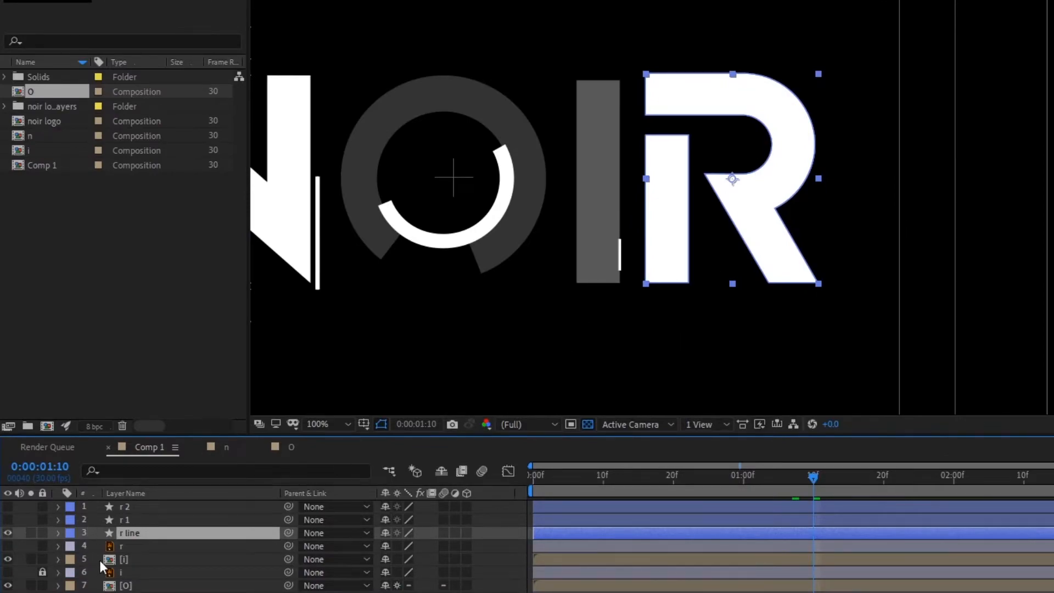
click(37, 549)
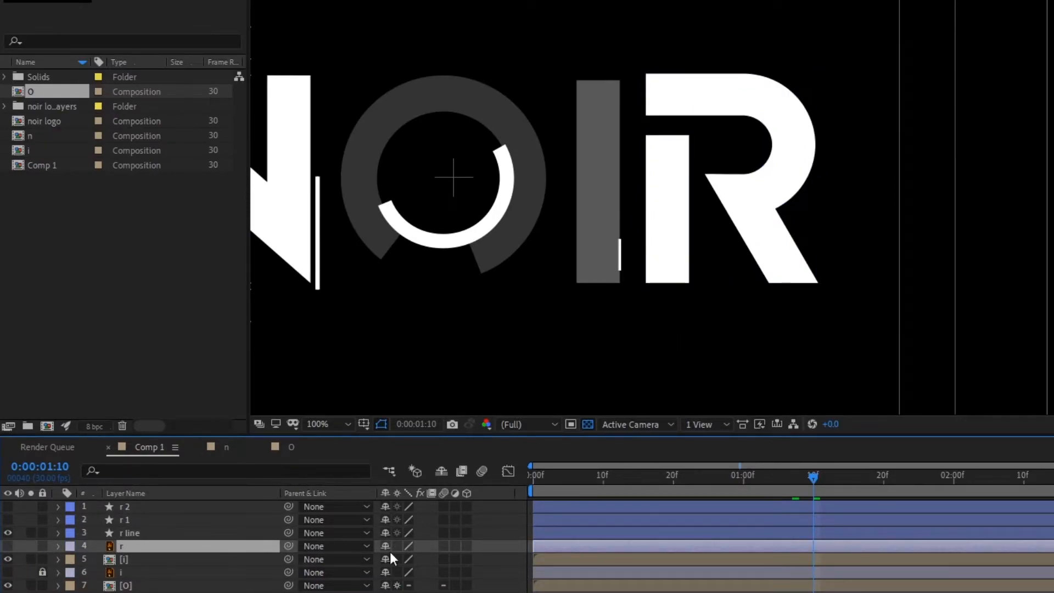
click(42, 545)
Set the fill of the r line layer to None
click(174, 536)
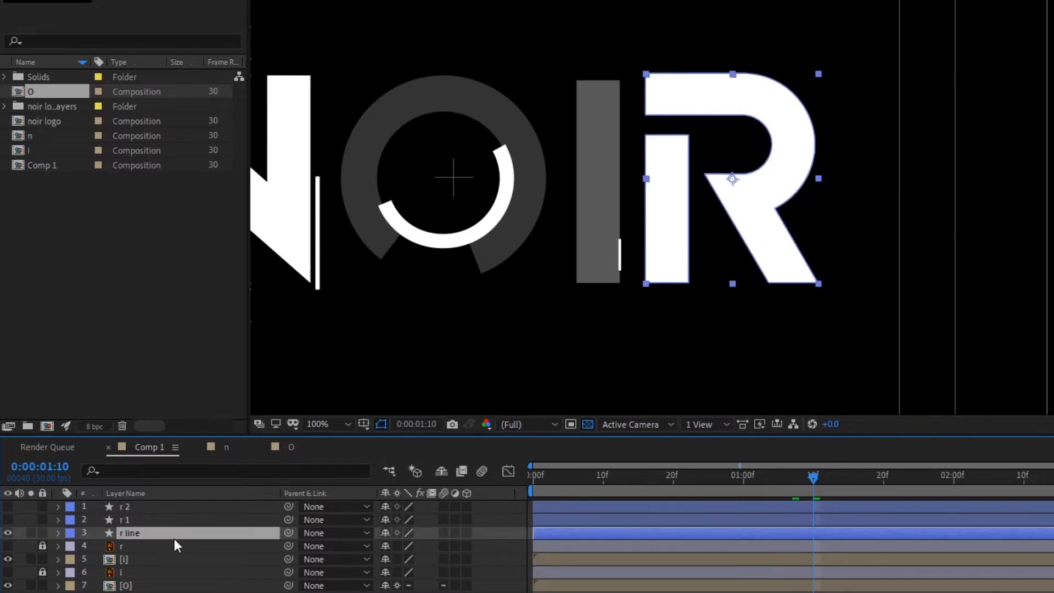
key(F2)
click(144, 534)
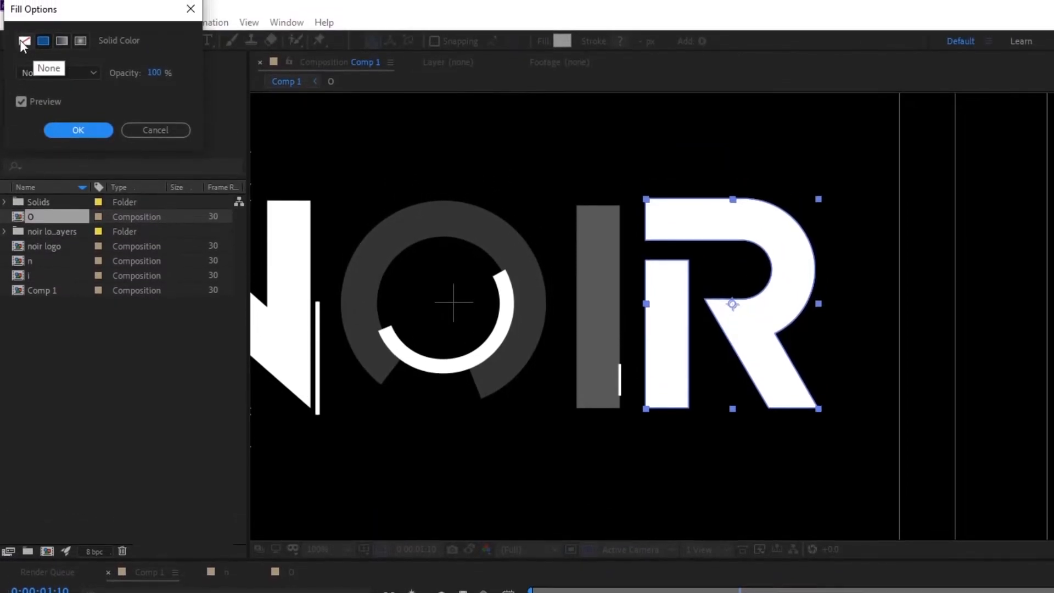
click(22, 41)
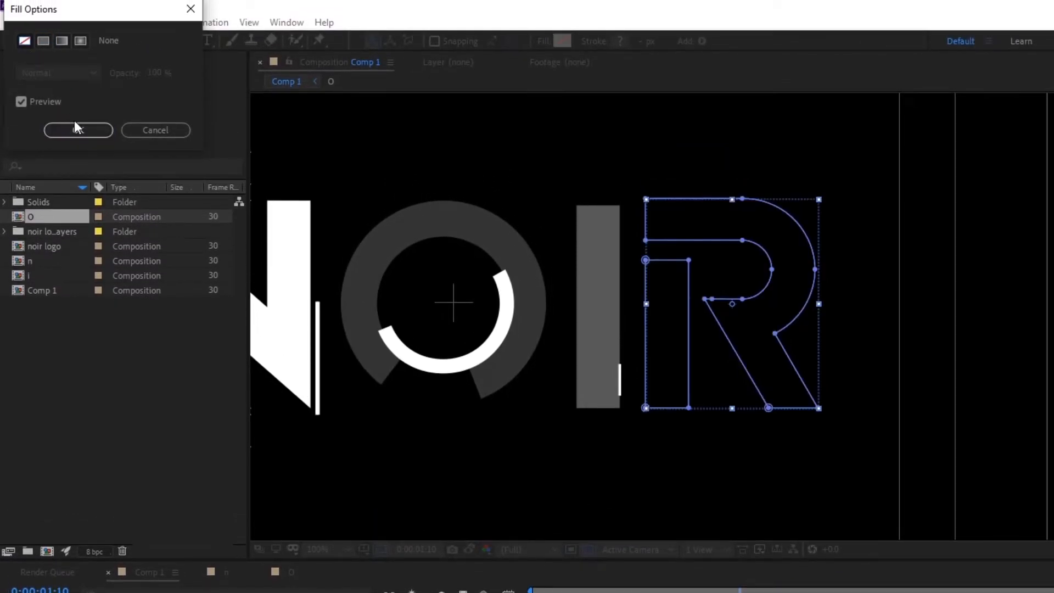
click(78, 129)
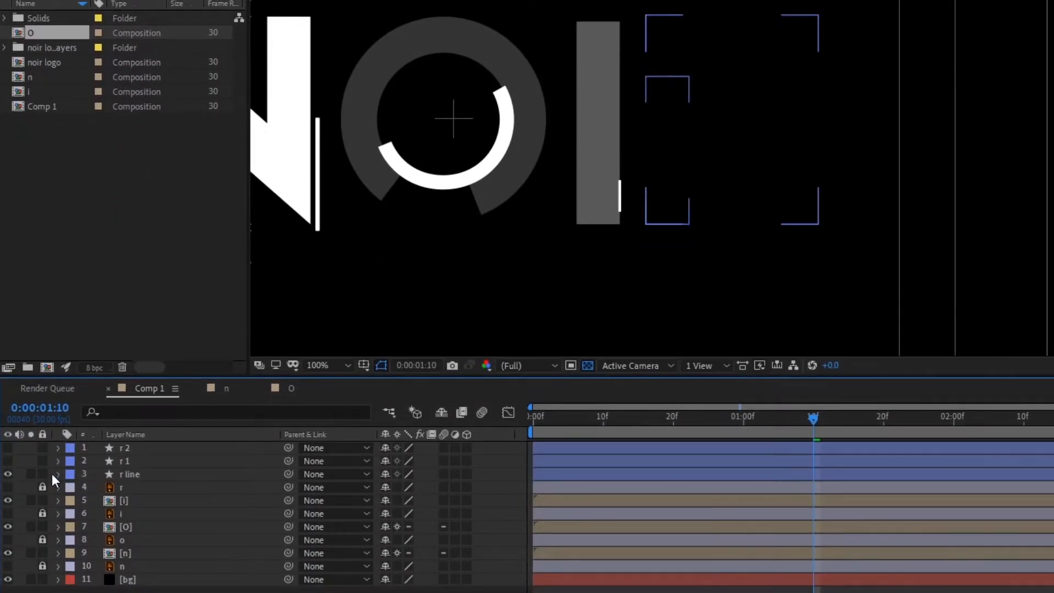
Add a Stroke to the r line layer's contents and select it
click(57, 474)
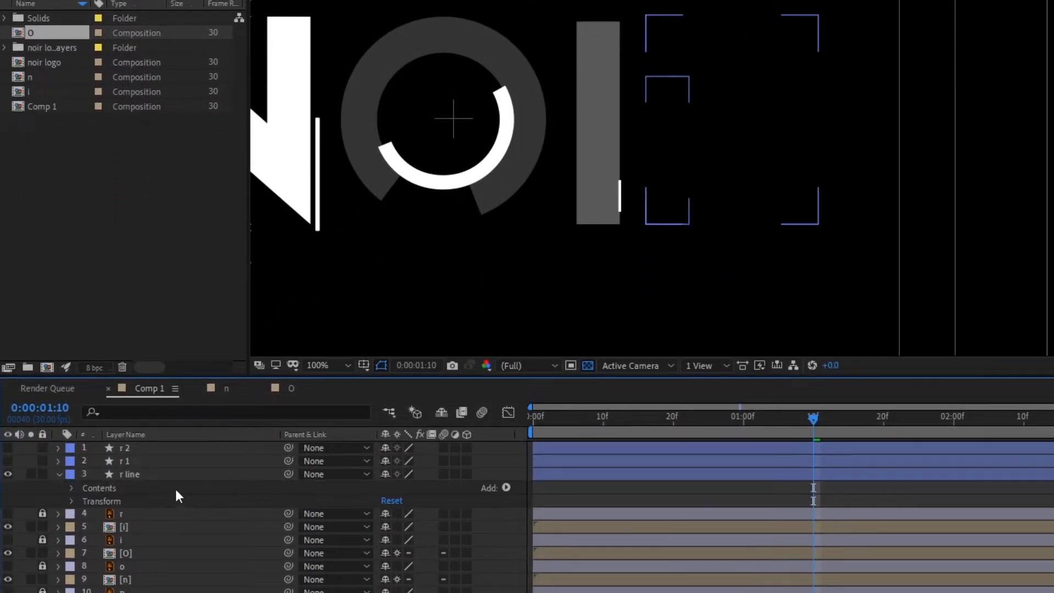
click(506, 488)
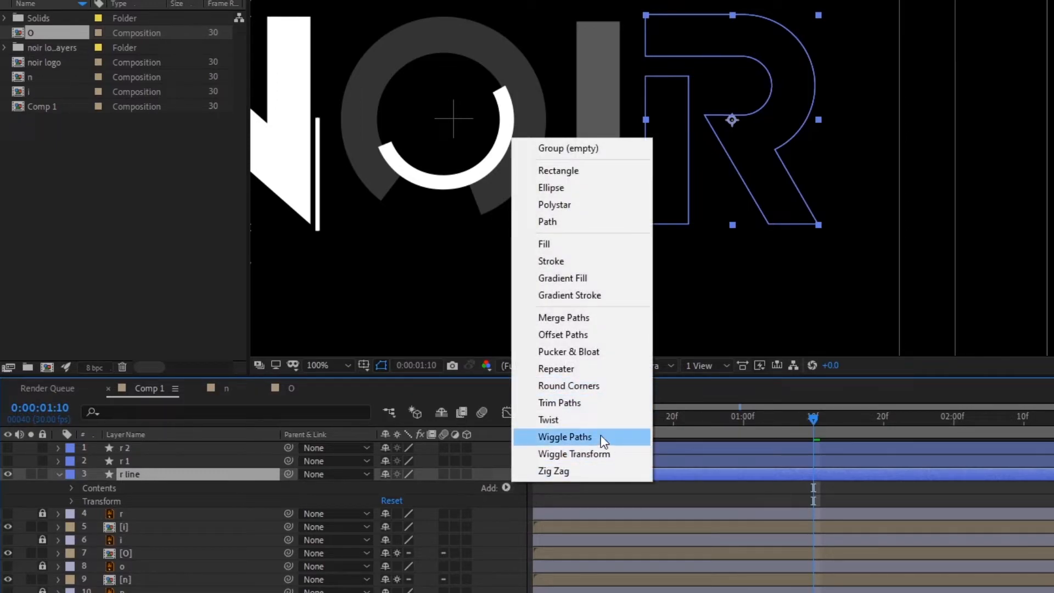
click(577, 260)
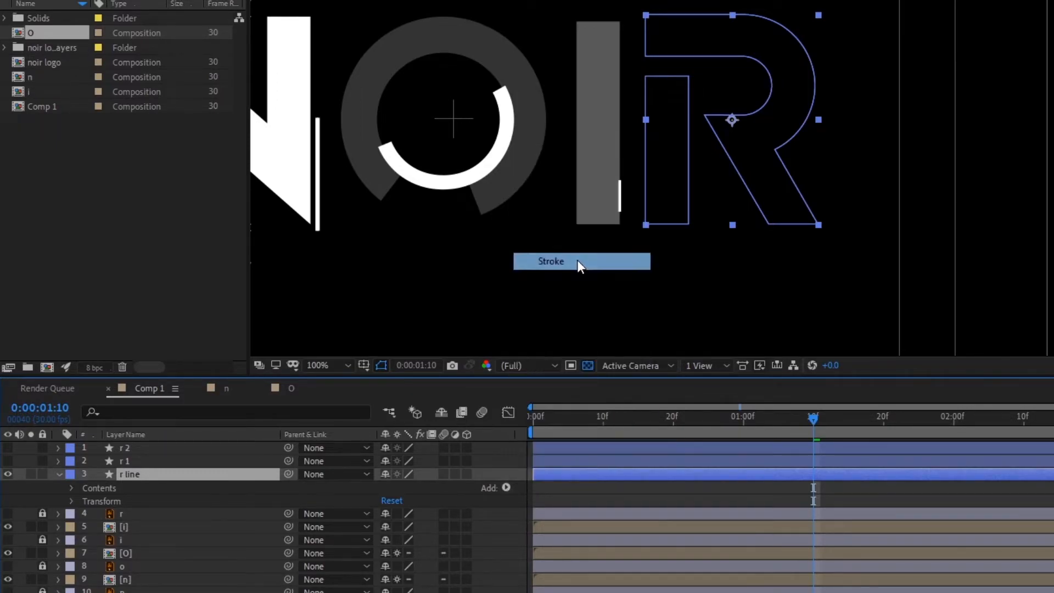
click(143, 476)
click(112, 515)
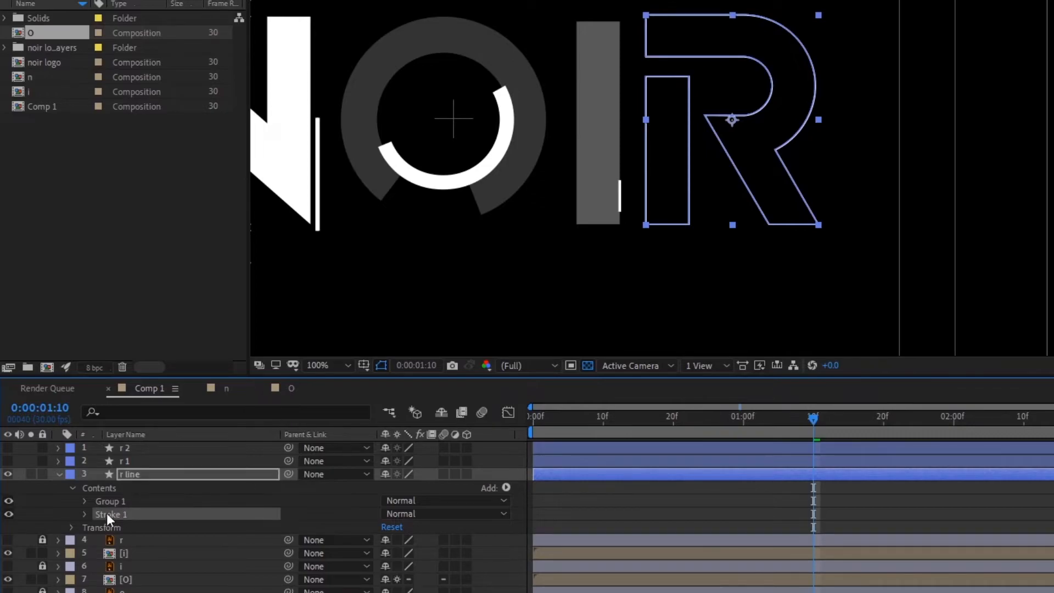
Add a Stroke Width keyframe of 10 at 1:00 on the r line layer's stroke
drag(738, 409, 743, 434)
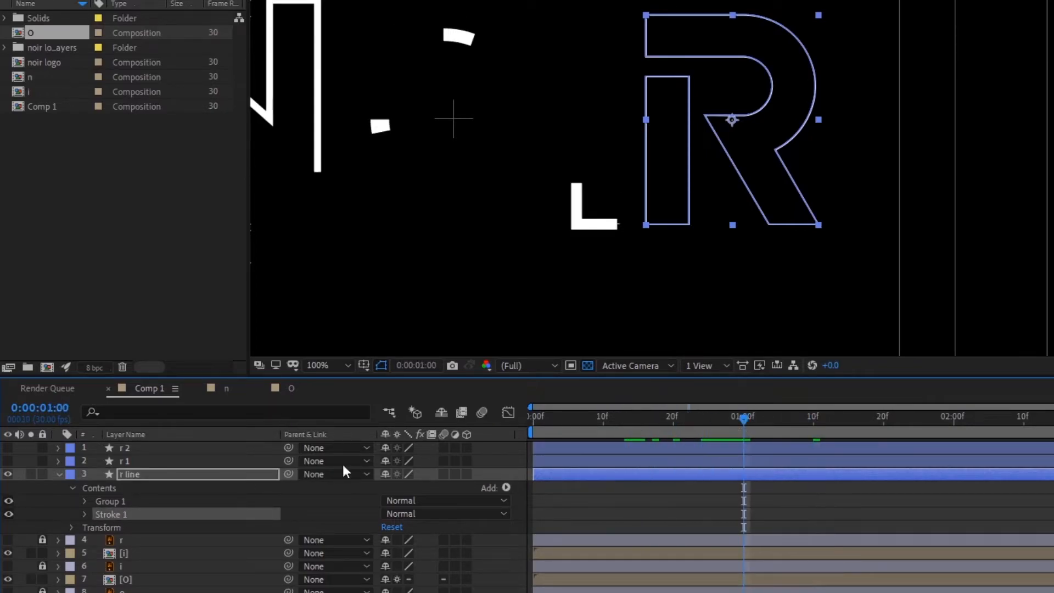
click(84, 514)
click(110, 544)
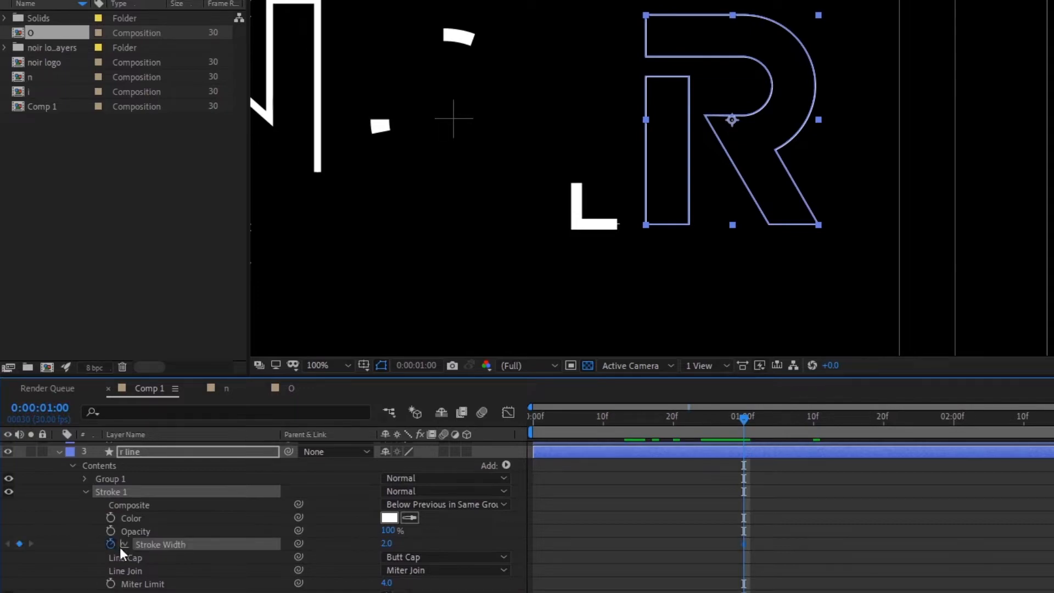
drag(386, 549, 396, 556)
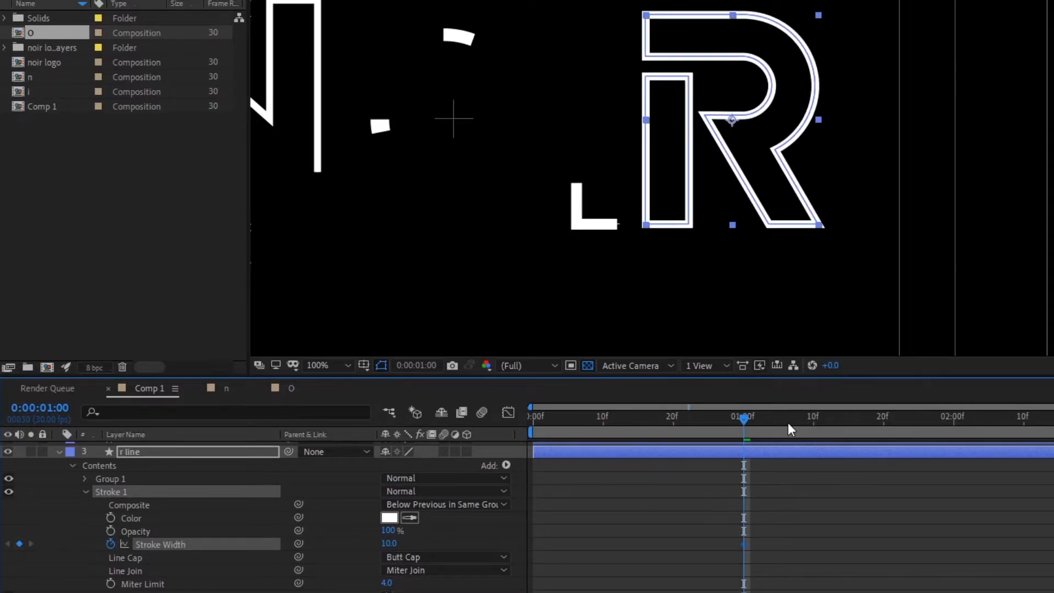
Add a second Stroke Width keyframe of 2 at 1:15 on the r line layer
drag(789, 423, 847, 432)
drag(387, 544, 386, 548)
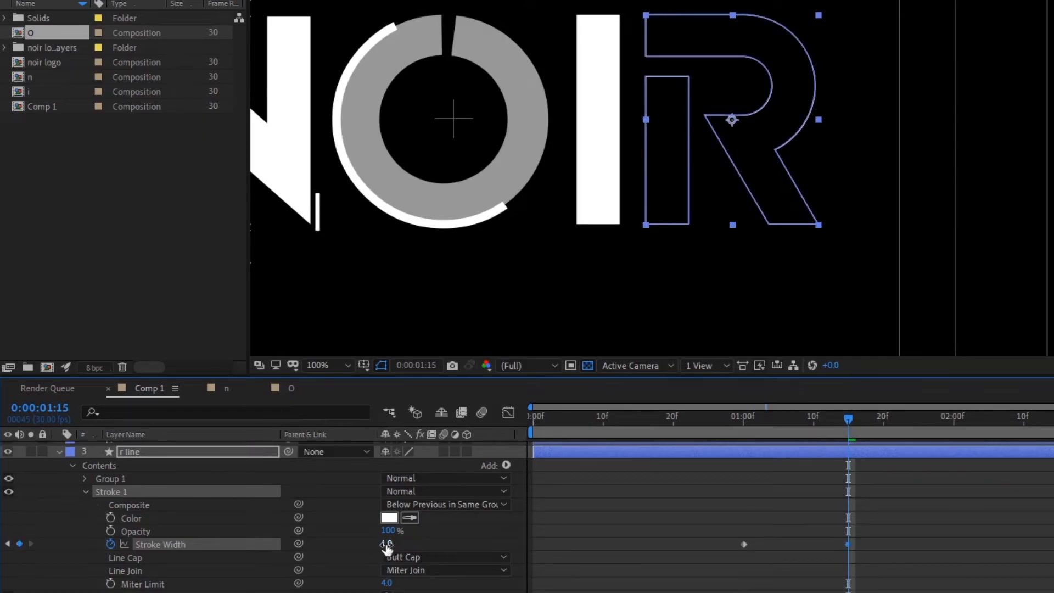
text(2)
key(Return)
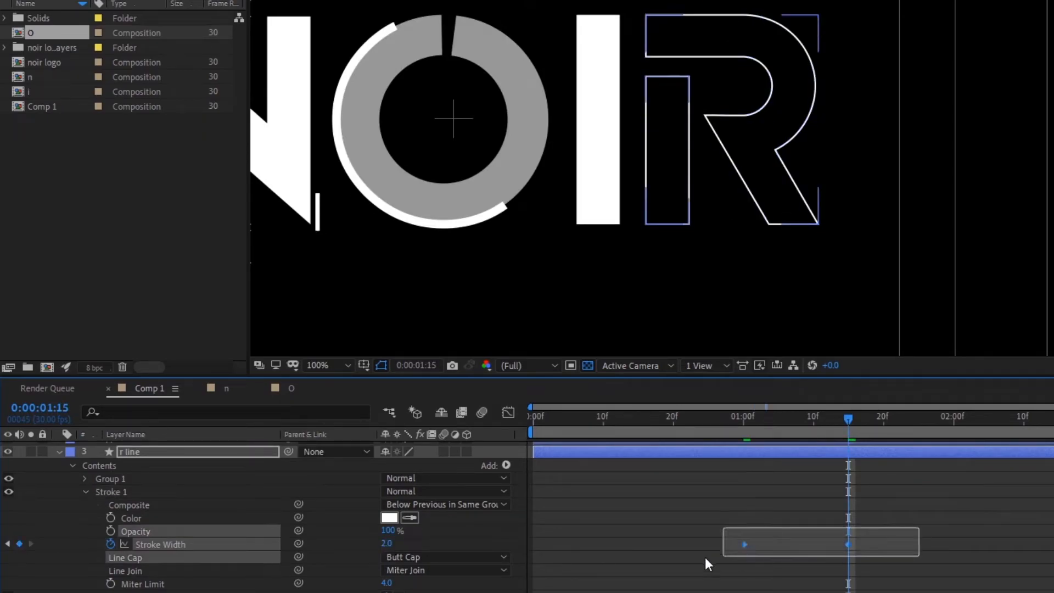
Apply Easy Ease to both Stroke Width keyframes of the r line layer and adjust their speed curve
right_click(744, 544)
mouse_move(760, 532)
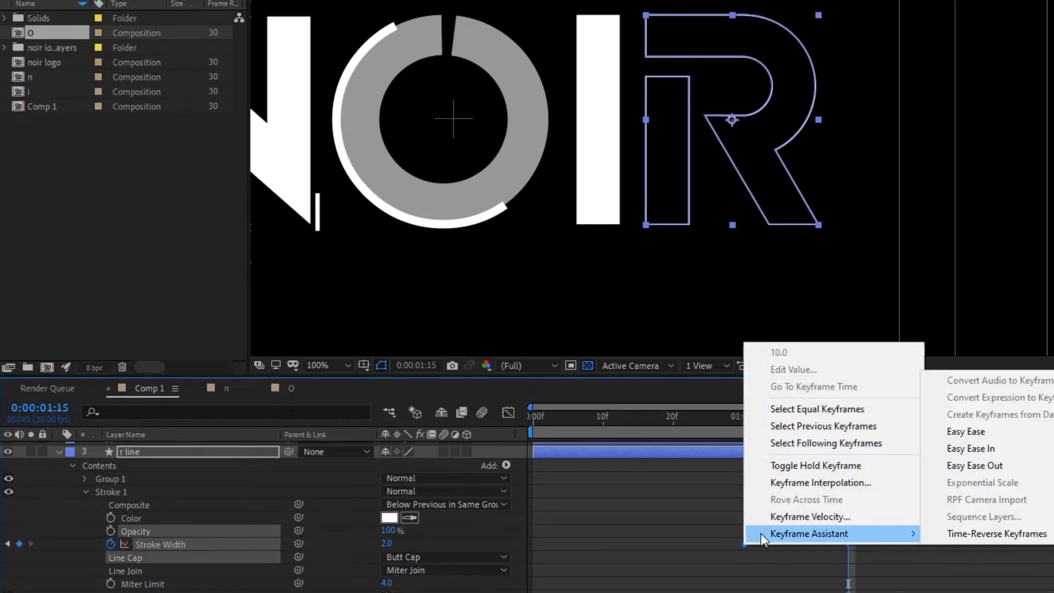
click(974, 431)
click(509, 416)
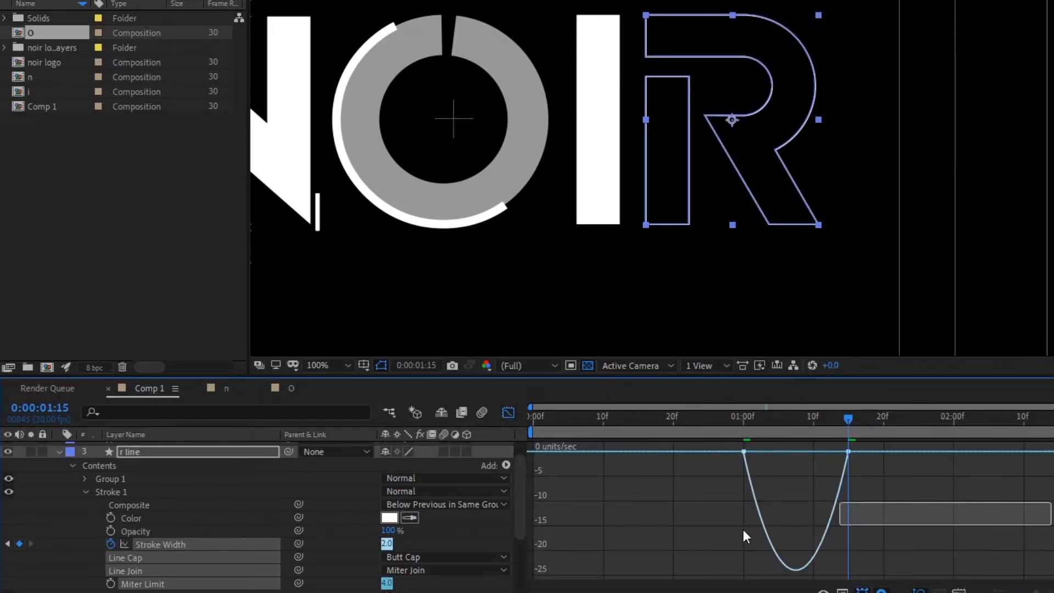
drag(832, 458, 701, 418)
click(509, 412)
key(space)
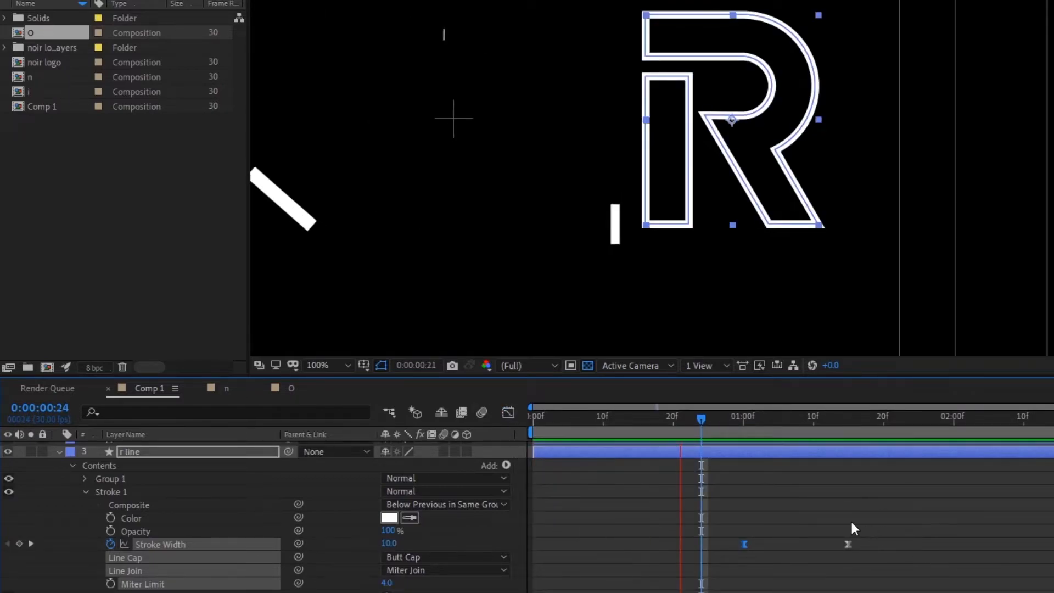
Move the r line layer's second Stroke Width keyframe to about 1:21 and preview the timing
key(space)
drag(792, 418, 736, 419)
key(space)
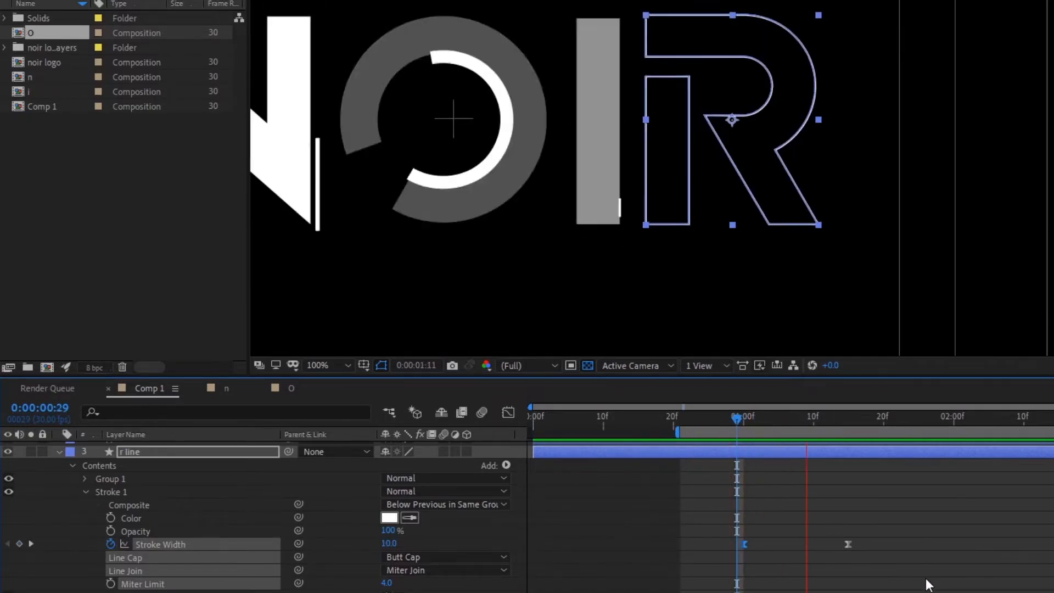
key(space)
click(853, 550)
drag(852, 549, 894, 548)
key(space)
key(space)
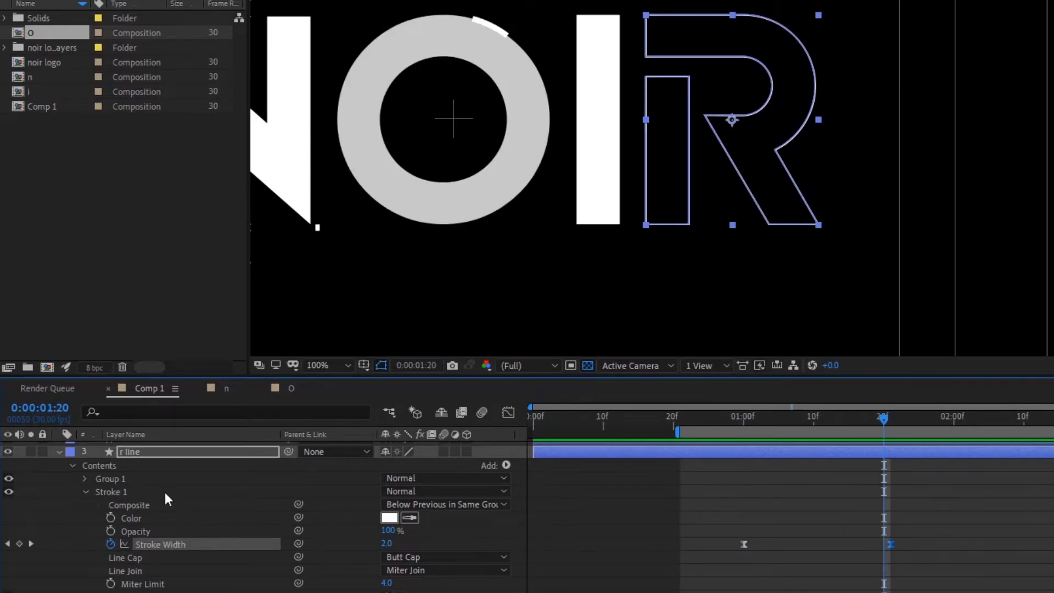
Open the i composition and inspect the i line layer's Stroke Width, Start and End keyframes
scroll(175, 492, down, 3)
double_click(149, 518)
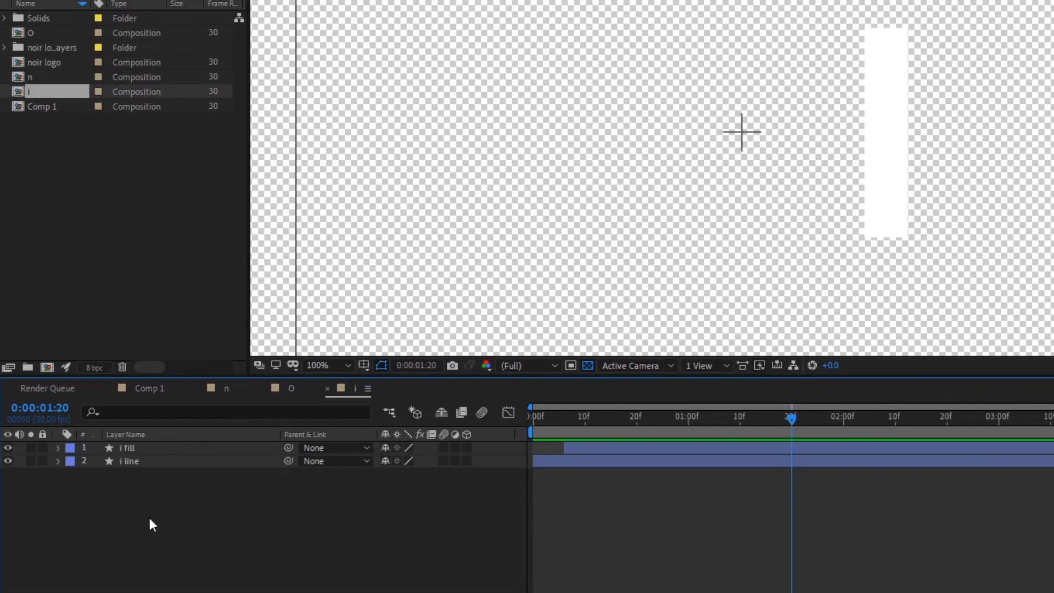
click(146, 459)
key(u)
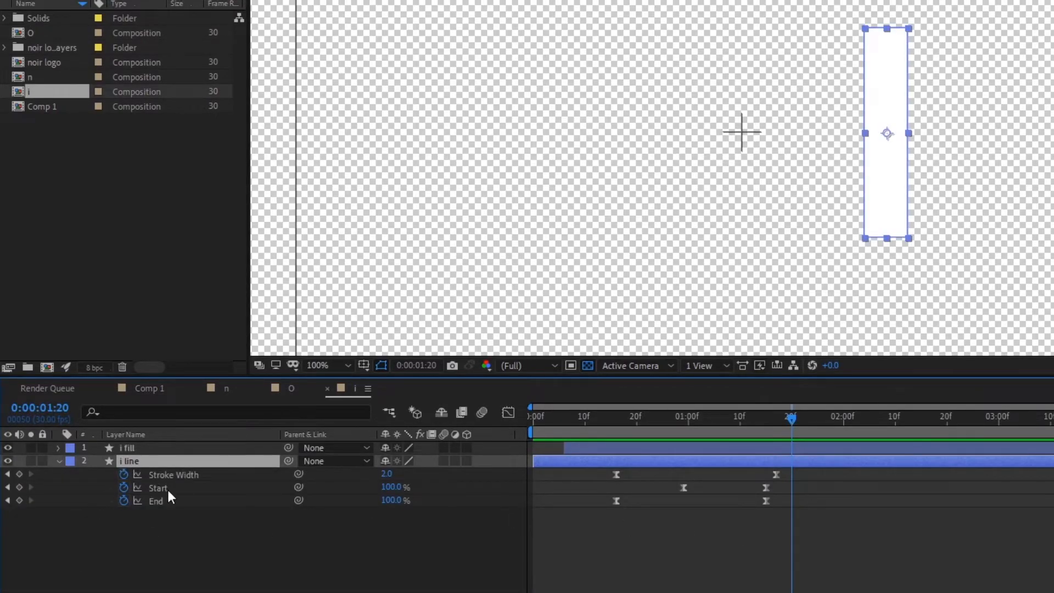
click(159, 476)
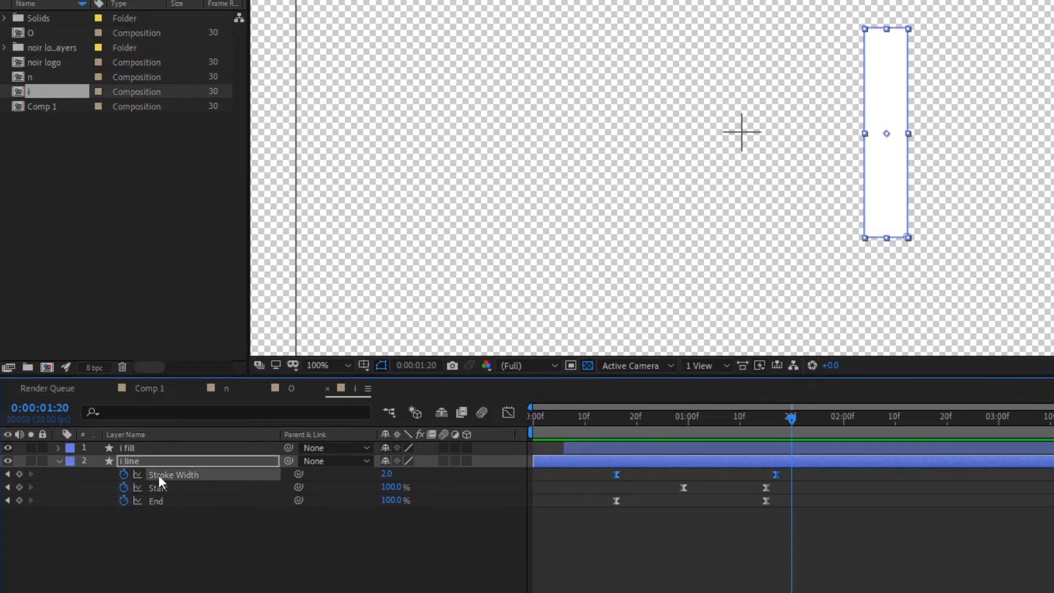
Find the animated Trim Paths 1 on the n 1 layer of the n composition and copy it
click(124, 390)
double_click(156, 571)
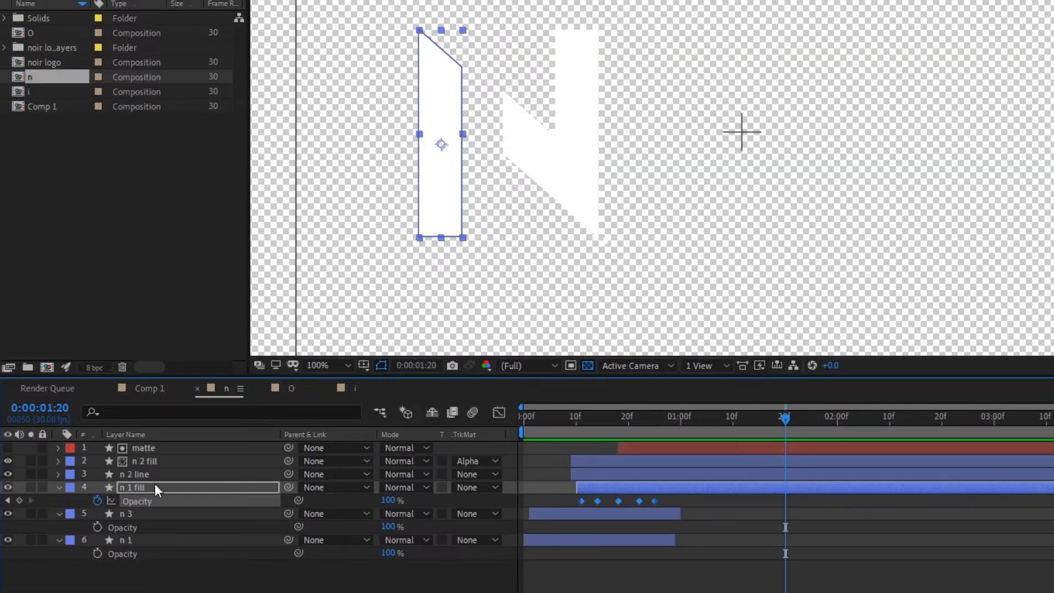
click(147, 513)
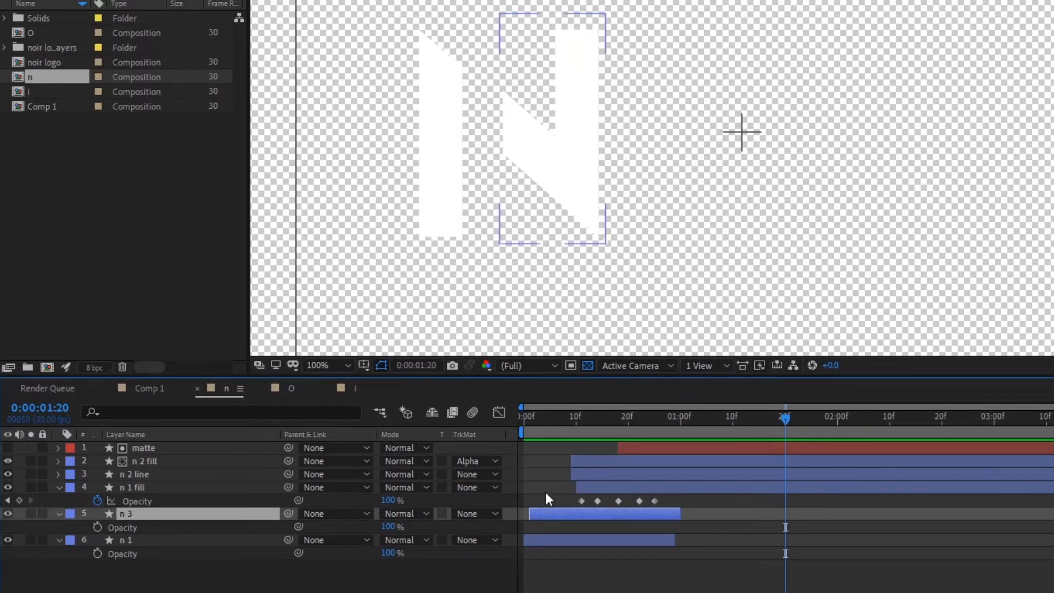
click(179, 542)
key(u)
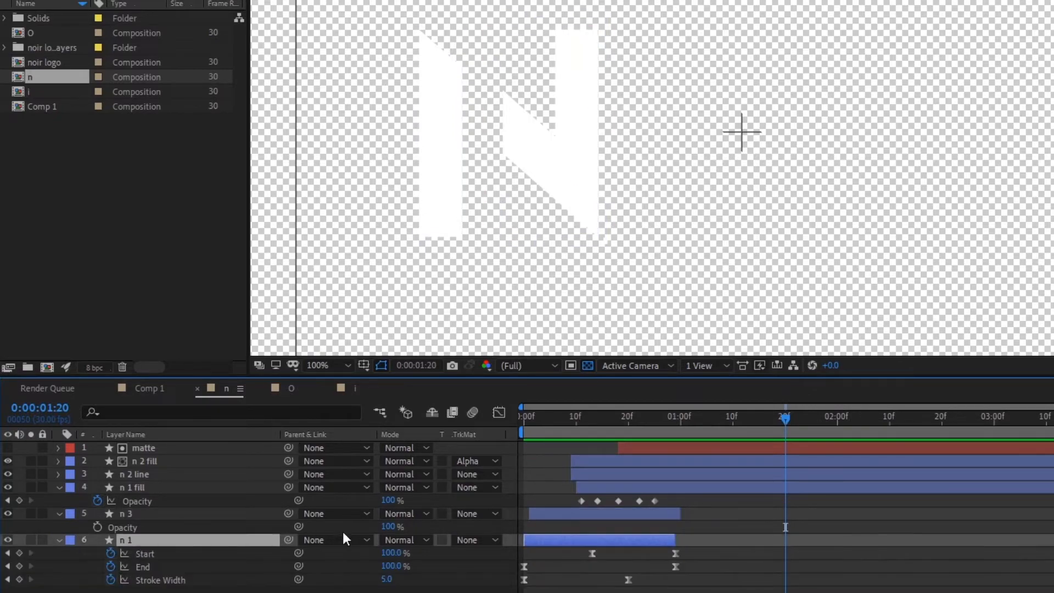
click(58, 539)
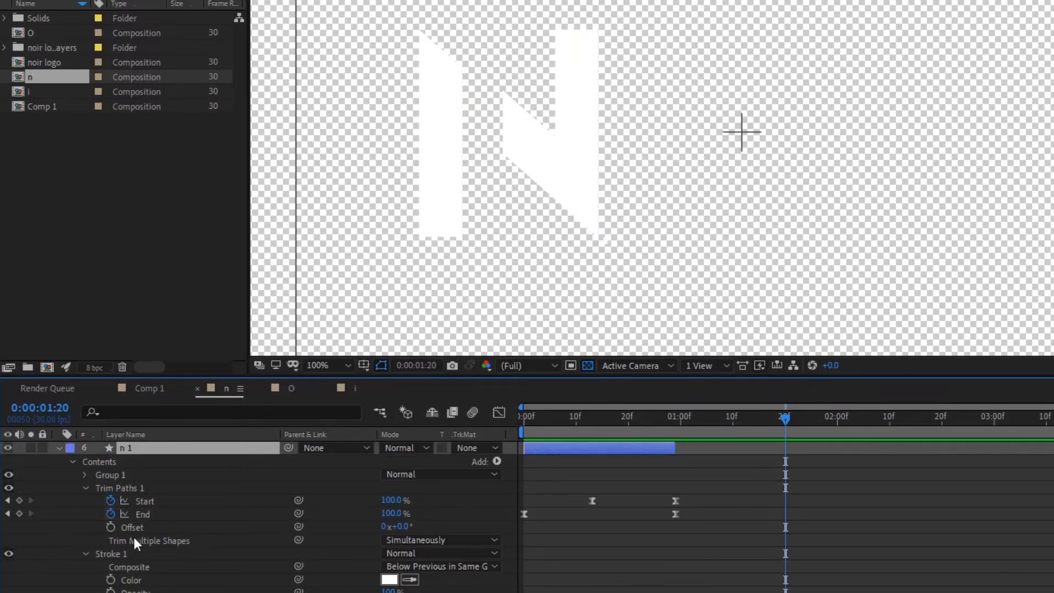
click(133, 486)
Paste the copied Trim Paths onto the r line layer in Comp 1 at 0:29 and preview the line animation
click(147, 388)
scroll(167, 467, up, 5)
scroll(154, 483, up, 2)
click(137, 473)
click(737, 416)
click(92, 515)
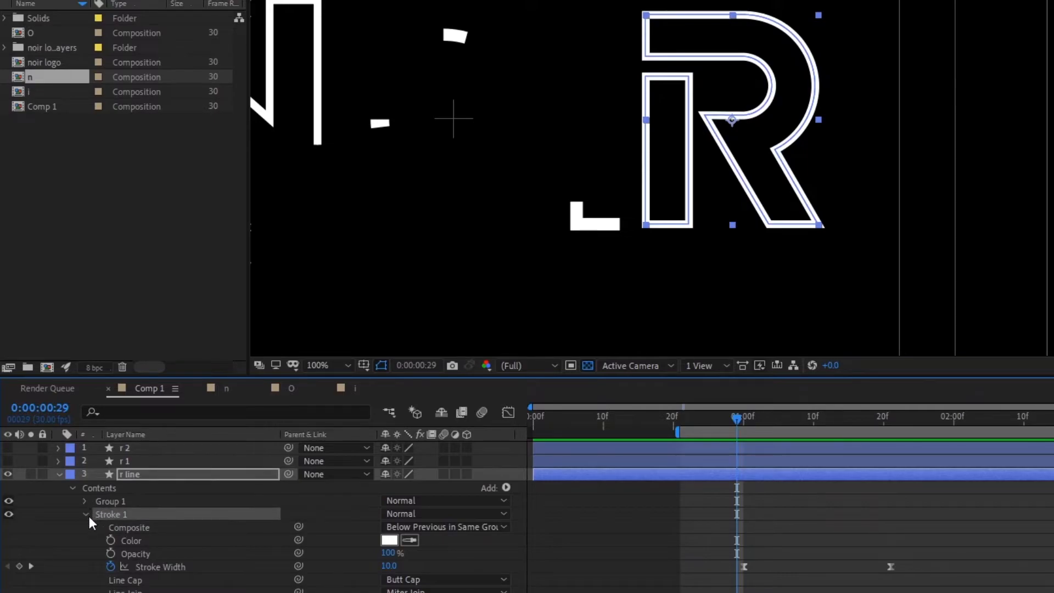
click(86, 513)
click(136, 478)
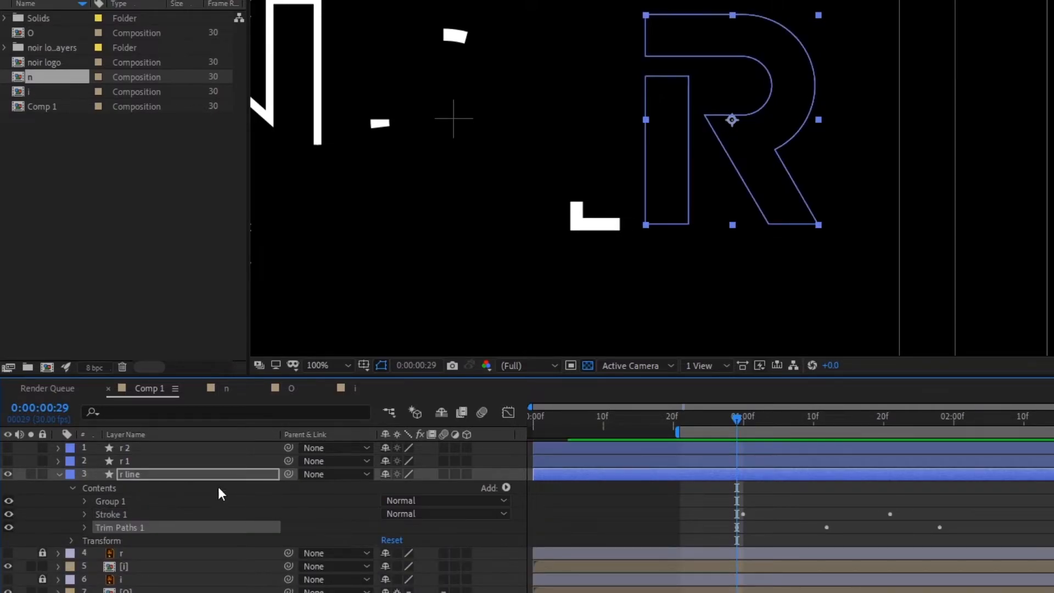
key(space)
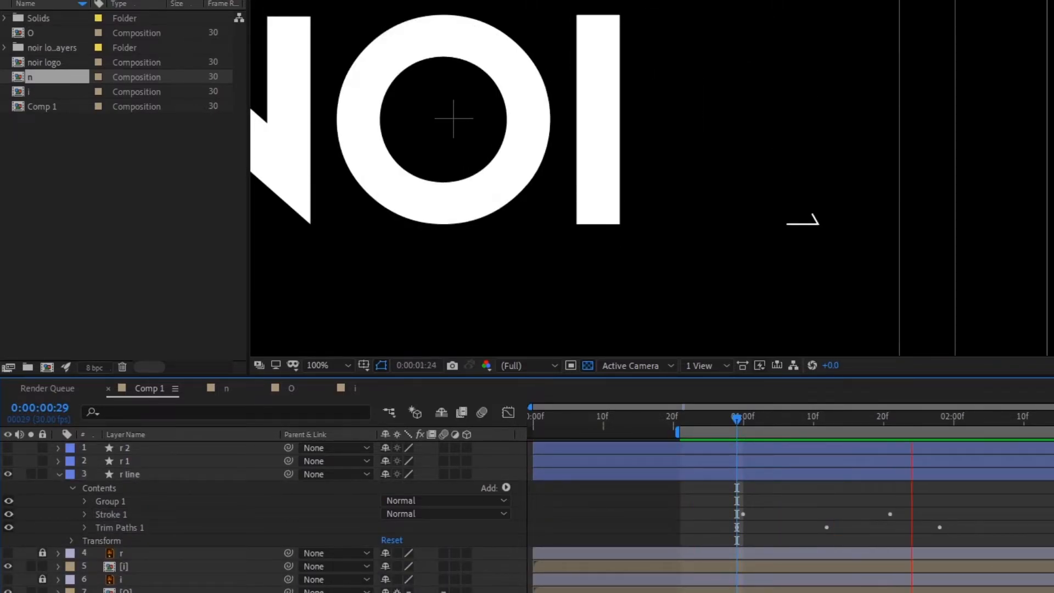
drag(826, 419, 741, 421)
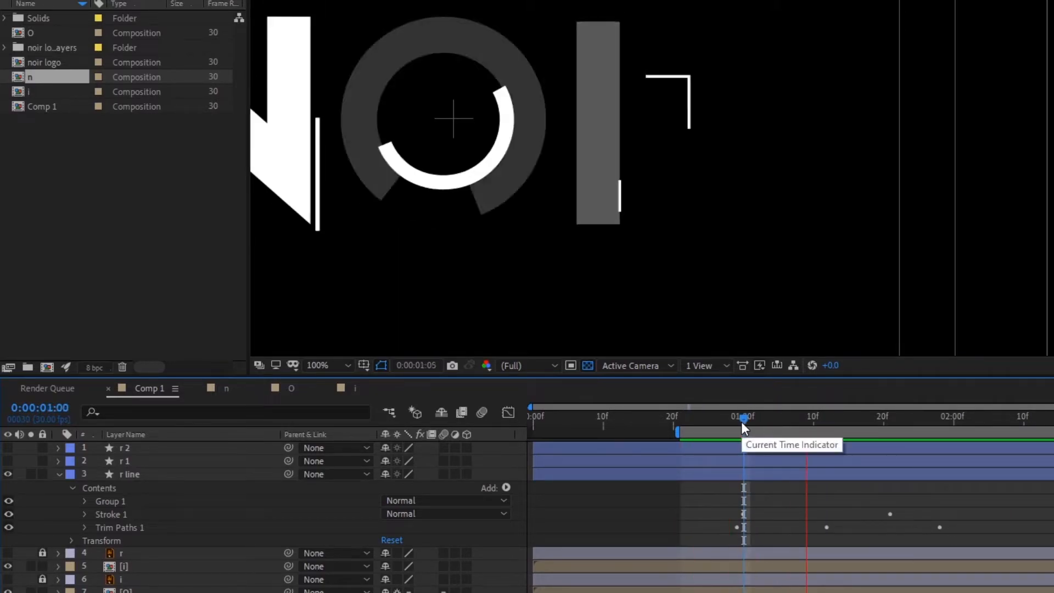
key(space)
drag(828, 423, 792, 428)
Reveal the r line layer's keyframed properties and select its Trim Paths Start and End keyframes
click(807, 471)
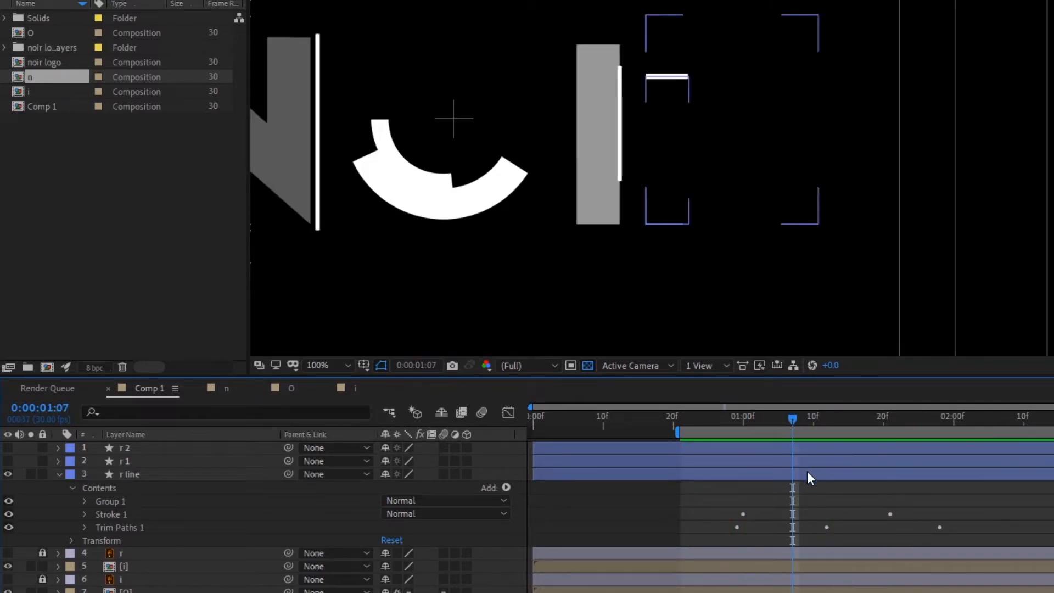
key(u)
key(u)
key(u)
key(u)
key(u)
key(u)
scroll(884, 496, down, 1)
scroll(907, 490, up, 1)
drag(980, 495, 691, 521)
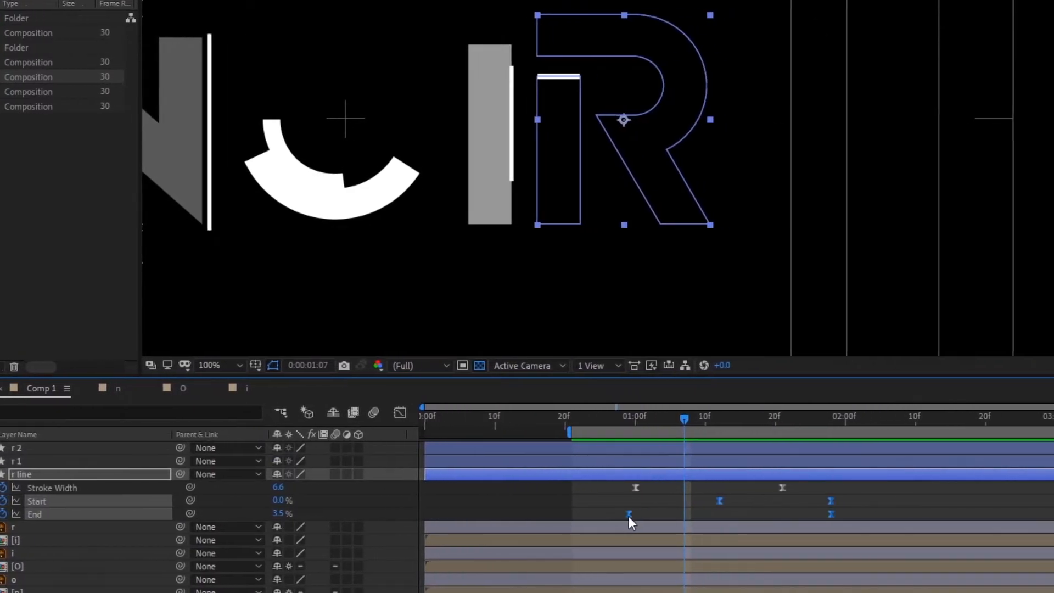
Move the r line layer's Stroke Width keyframes to about 1:06 and 2:03, and preview the stroke
click(863, 487)
mouse_move(760, 487)
mouse_down()
mouse_move(611, 486)
mouse_move(656, 487)
mouse_up()
drag(654, 429, 611, 428)
key(space)
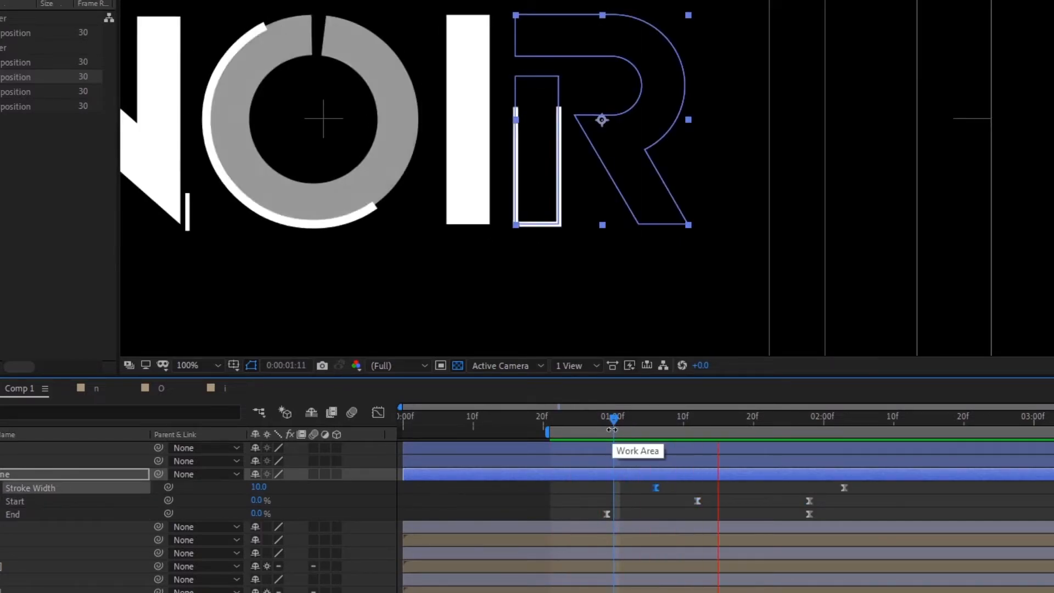
key(space)
click(594, 426)
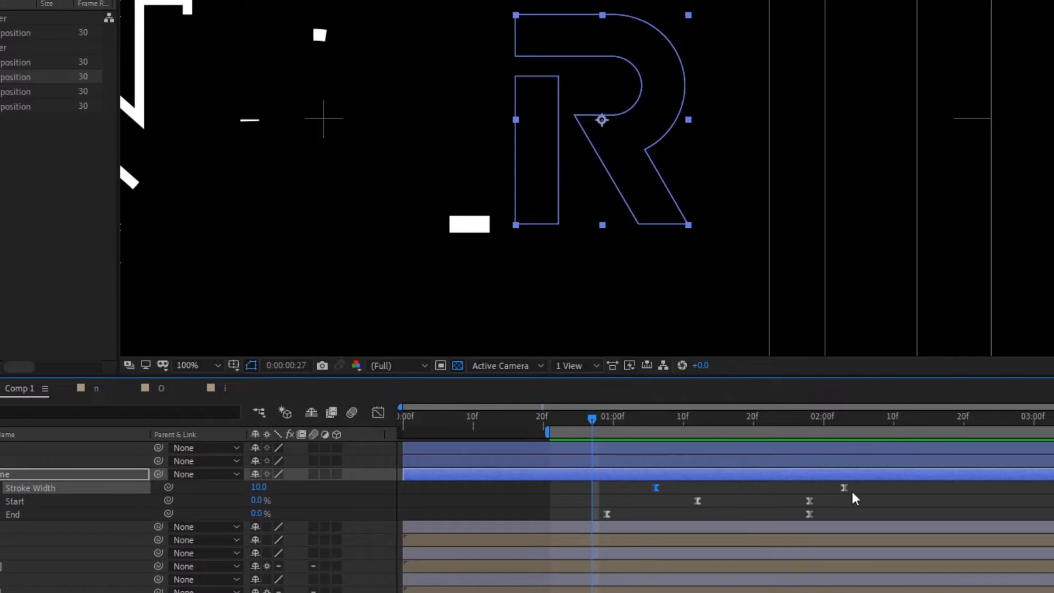
Move the r line layer's last Stroke Width keyframe to about 2:22, check the preview and collapse the layer's properties
drag(844, 488, 978, 488)
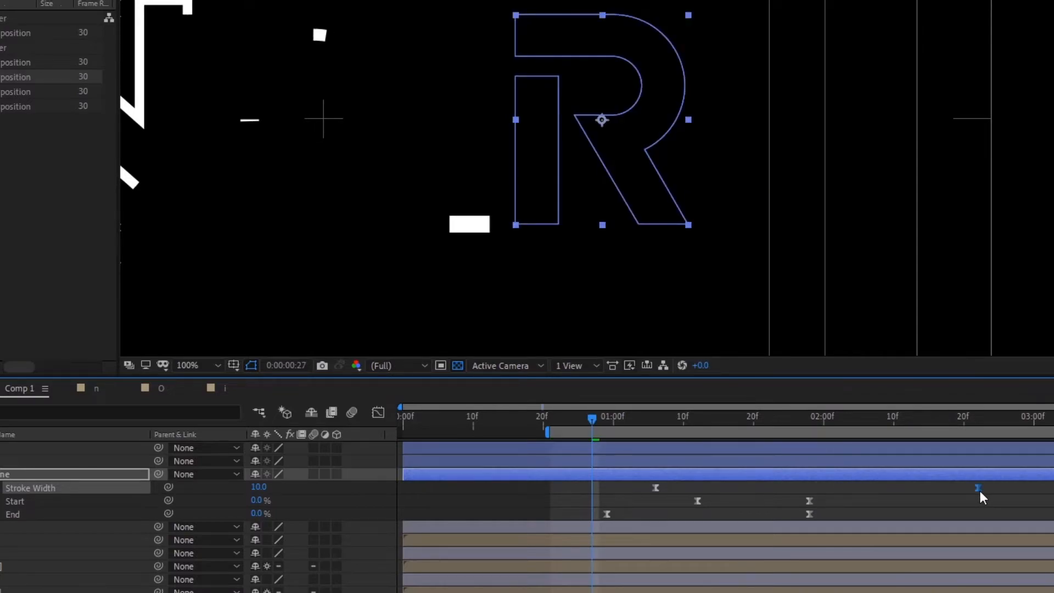
click(965, 515)
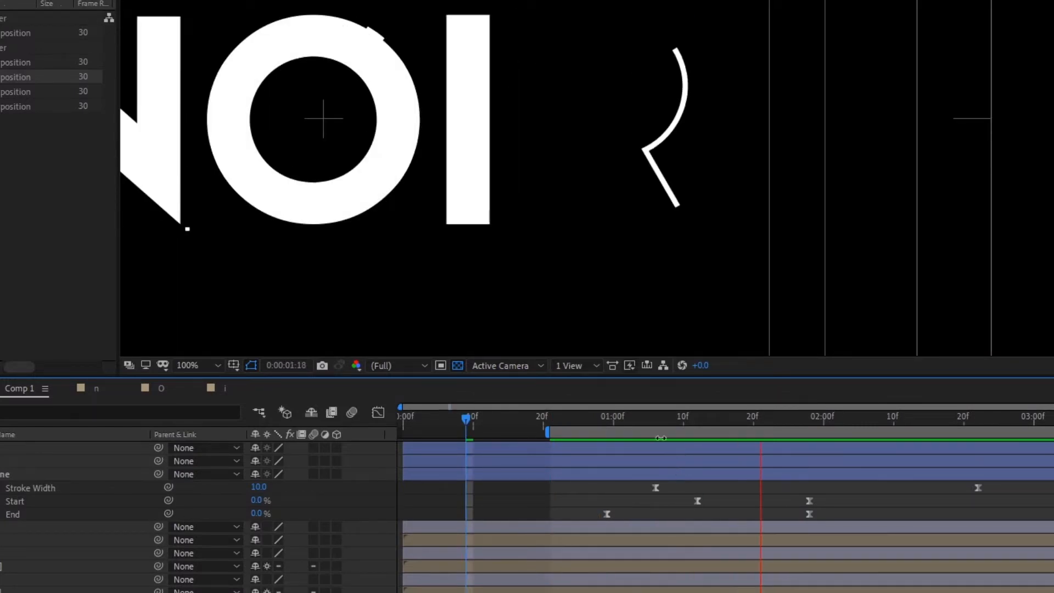
drag(699, 416, 718, 434)
click(721, 474)
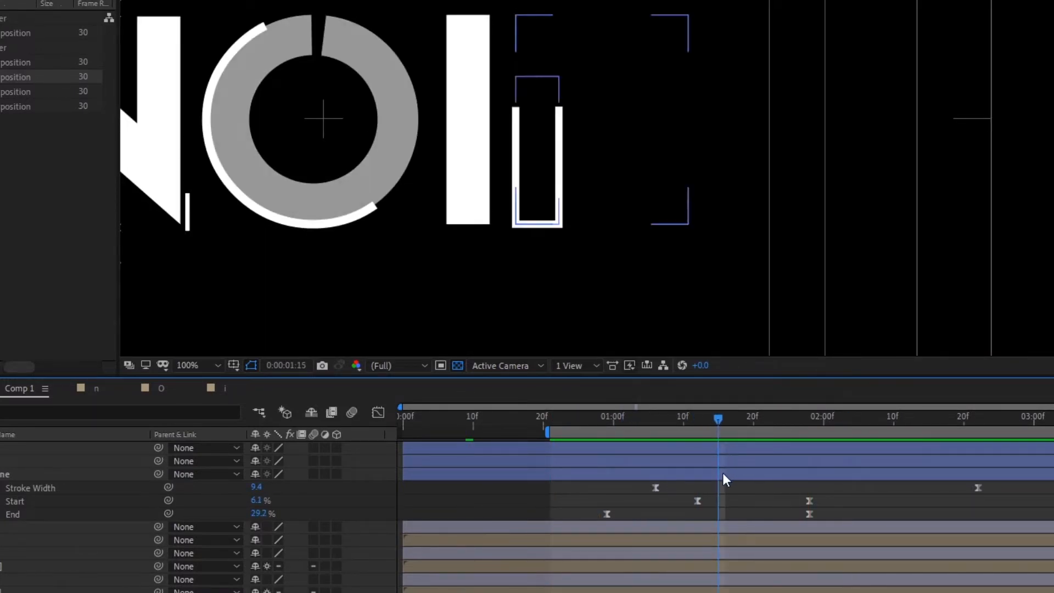
key(u)
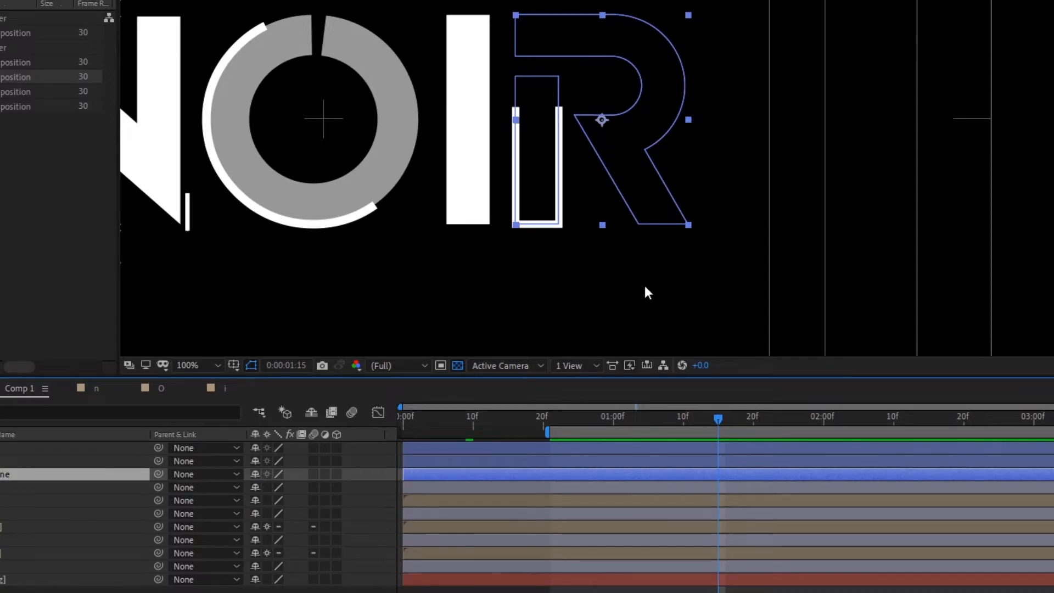
Show the r 1 layer and delete the path points of the R's curved bowl and leg, keeping only the stem
click(6, 461)
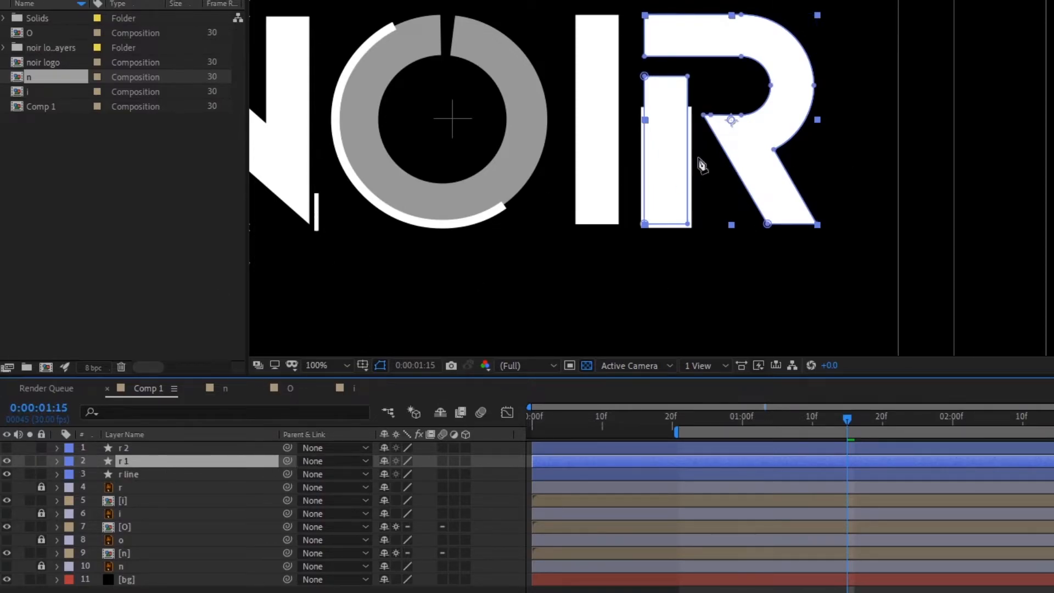
click(706, 117)
key(Delete)
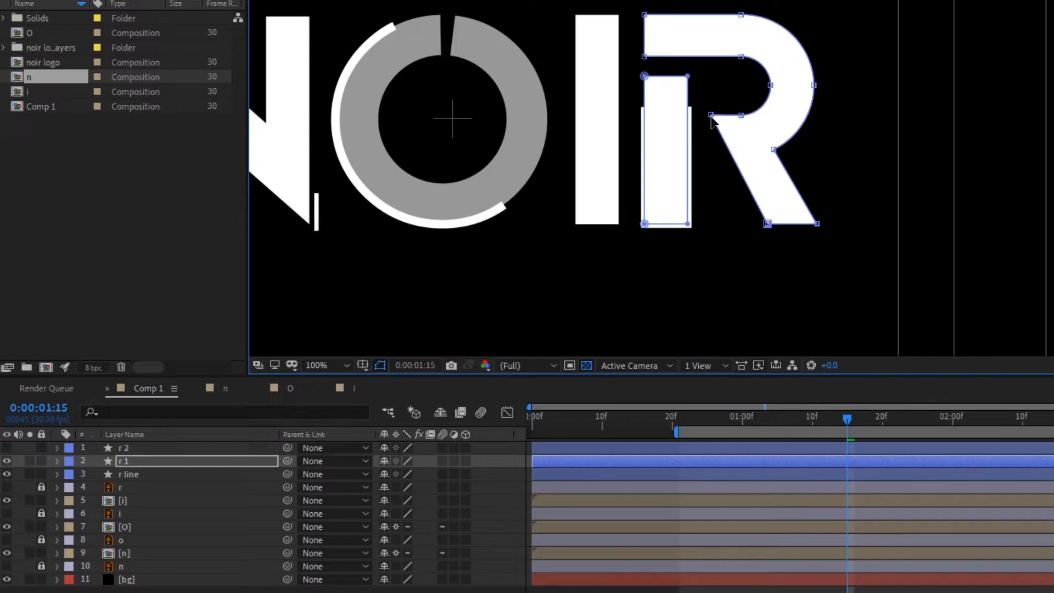
click(711, 115)
key(Delete)
click(740, 116)
key(Delete)
drag(771, 224, 816, 222)
key(Delete)
key(Delete)
key(Delete)
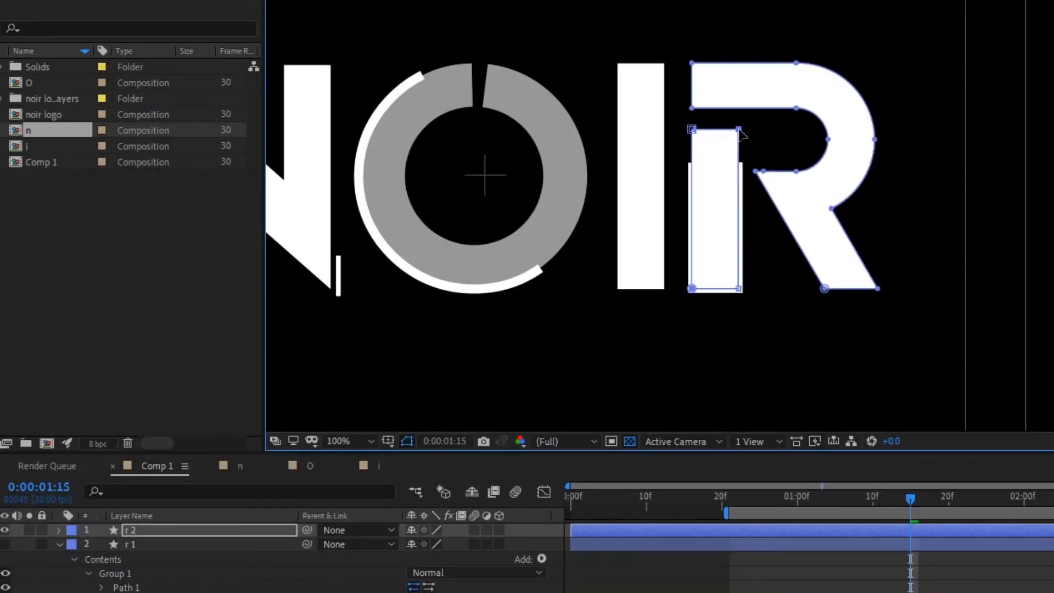
Delete the vertical stem's path points from the r 2 layer, and make the r 1 layer visible again with its contents collapsed
ctrl+click(739, 130)
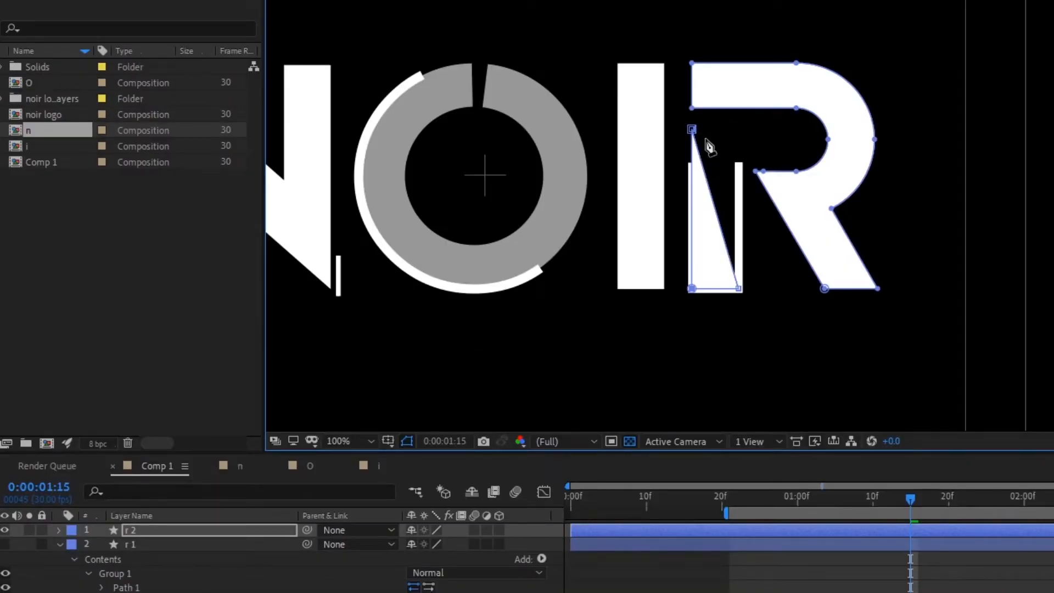
ctrl+click(692, 130)
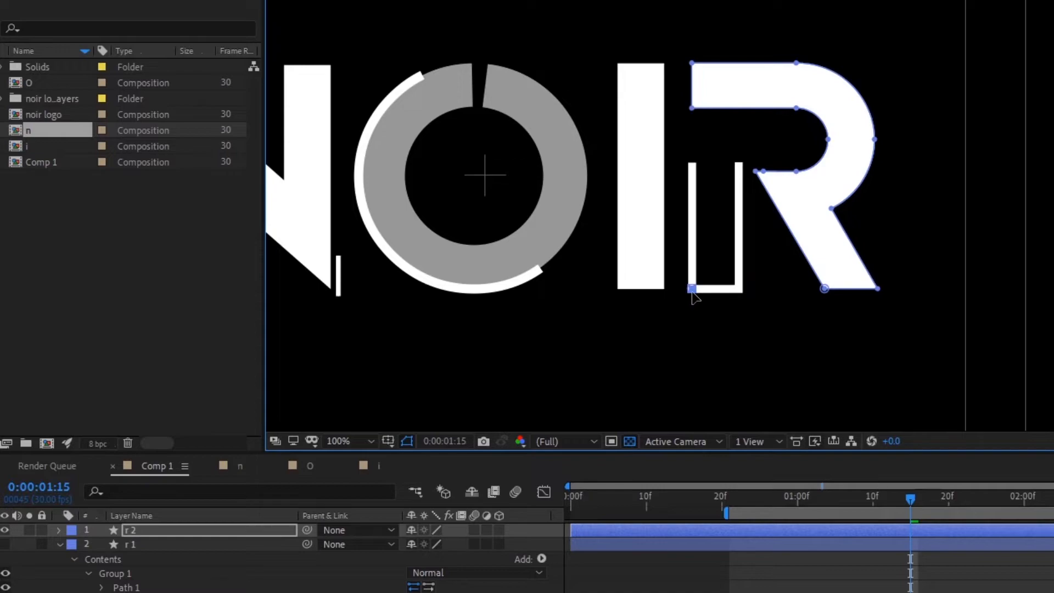
click(149, 544)
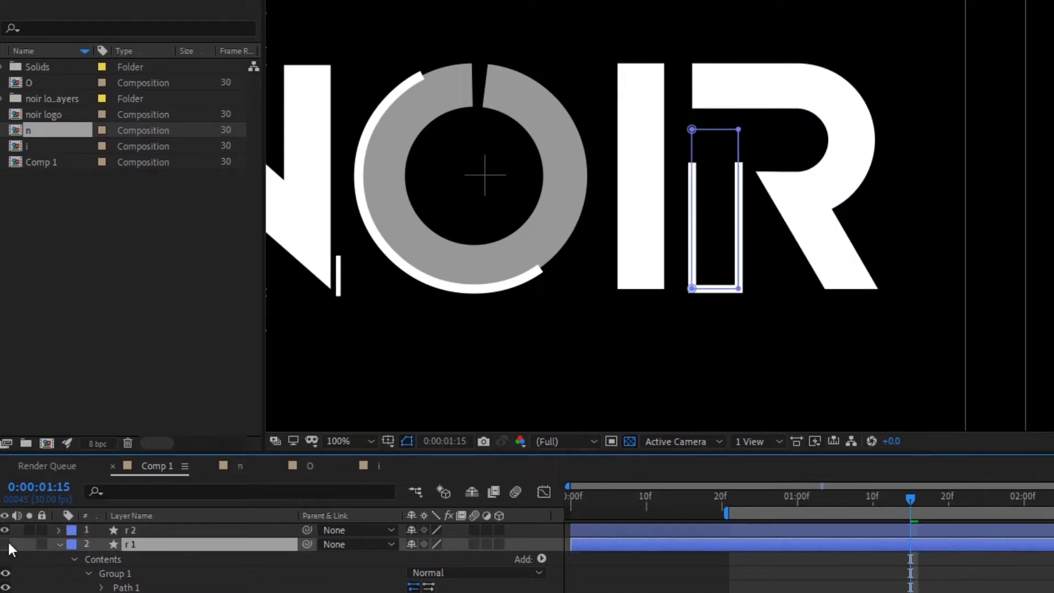
click(806, 570)
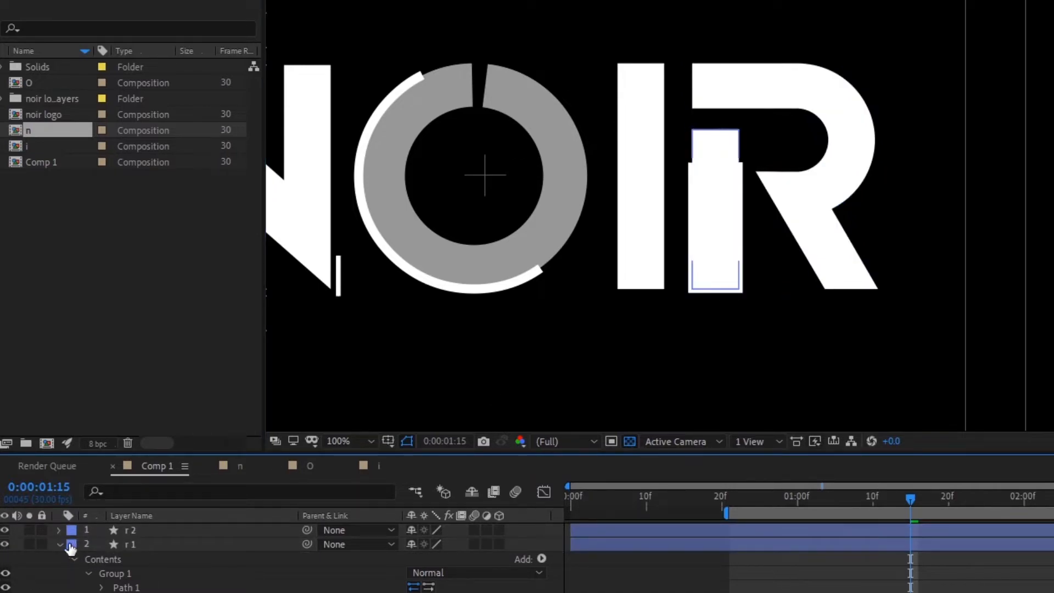
click(60, 544)
click(90, 542)
Hide the r 2 and r line layers so only the r 1 stem shows, and move the current time to 1:05
click(5, 530)
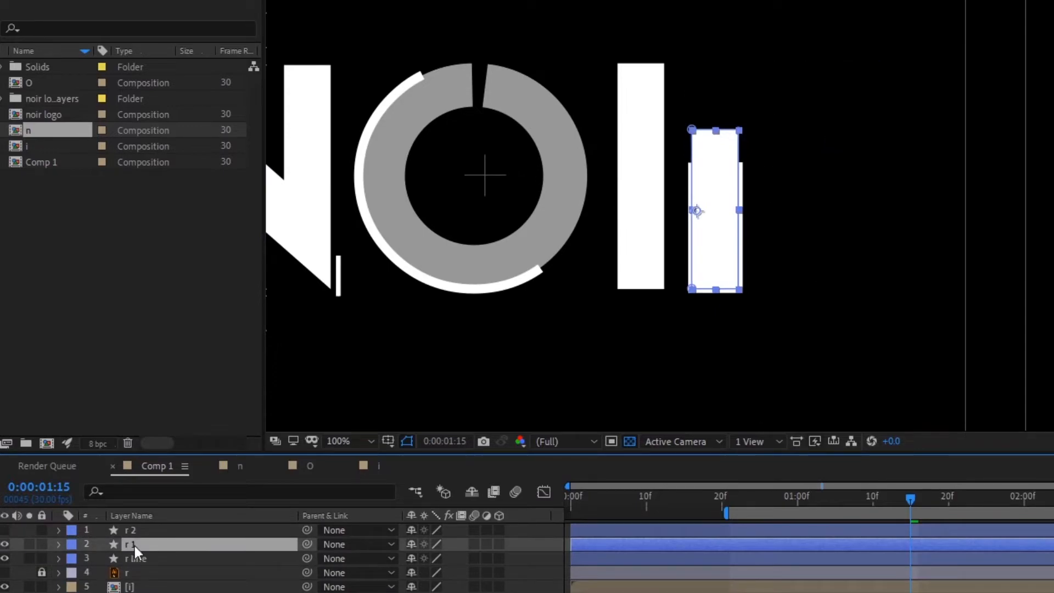
click(5, 530)
click(4, 558)
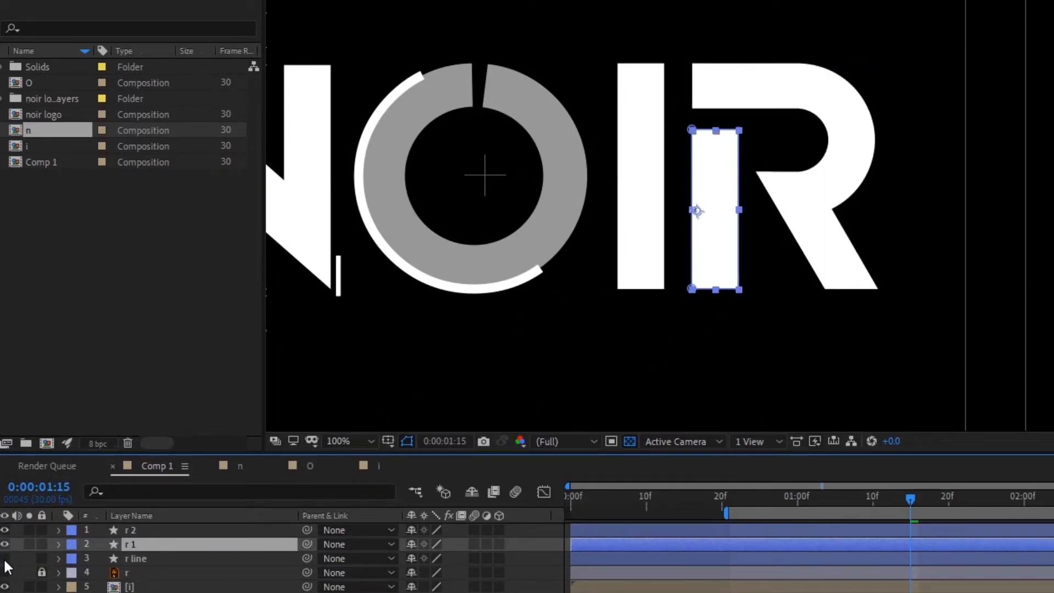
click(4, 530)
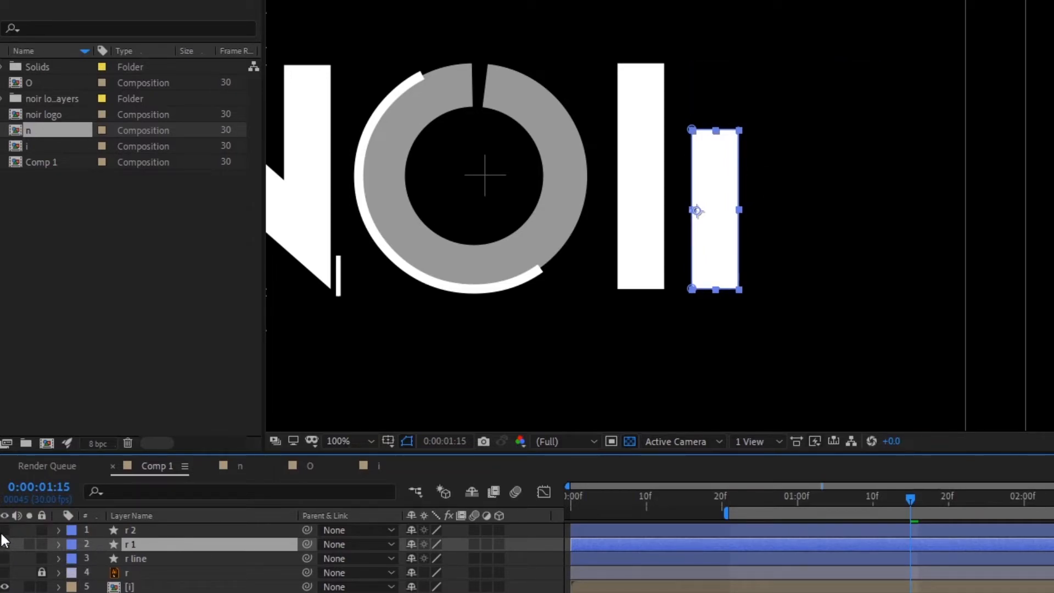
mouse_move(850, 503)
mouse_down()
mouse_move(818, 504)
mouse_move(834, 504)
mouse_up()
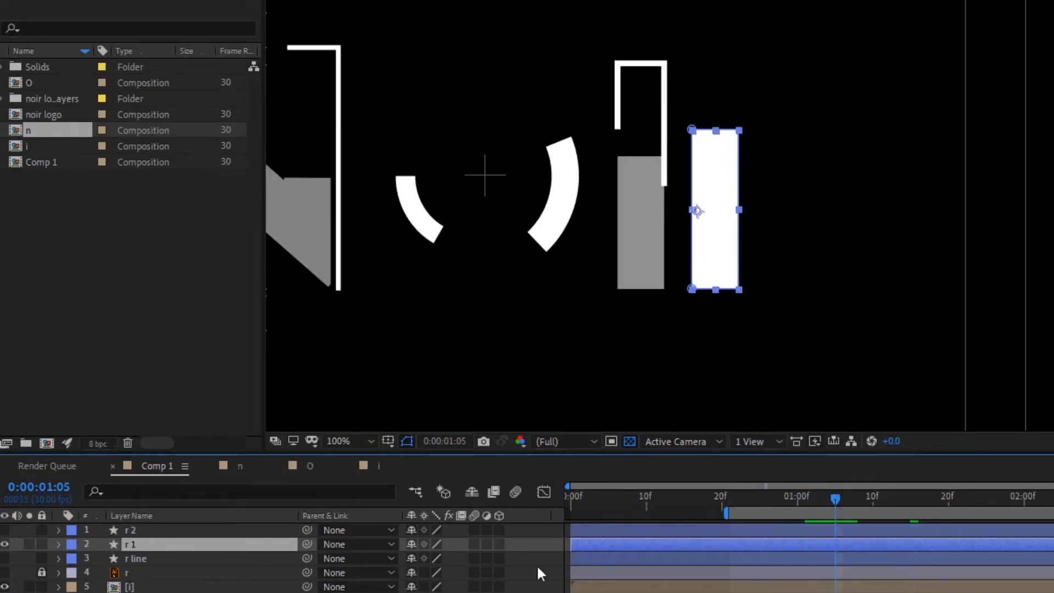
Show the r line layer again and move the current time to 1:15
click(5, 558)
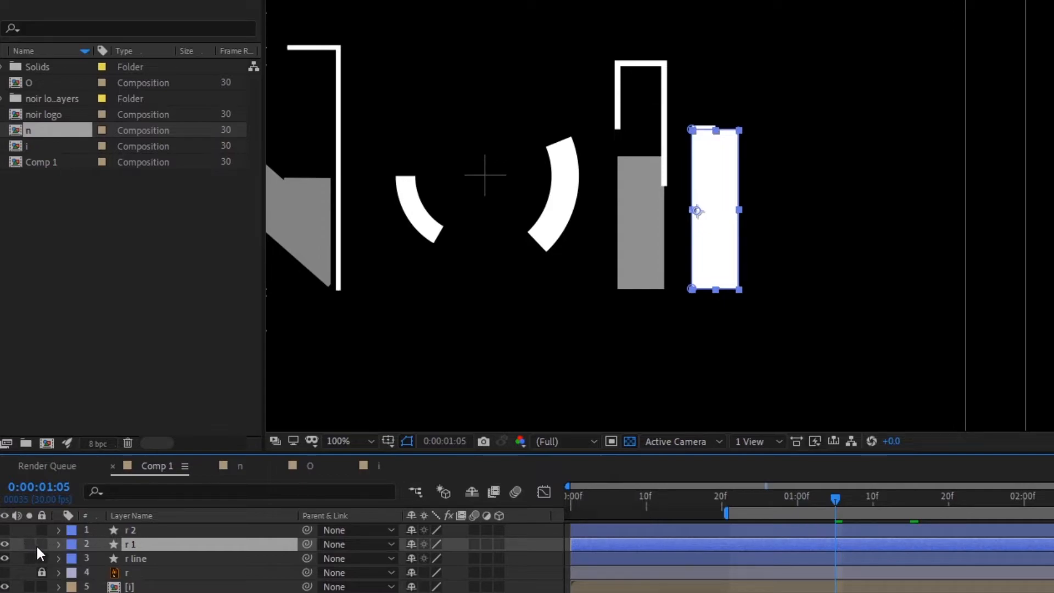
drag(801, 498, 897, 552)
drag(880, 554, 913, 561)
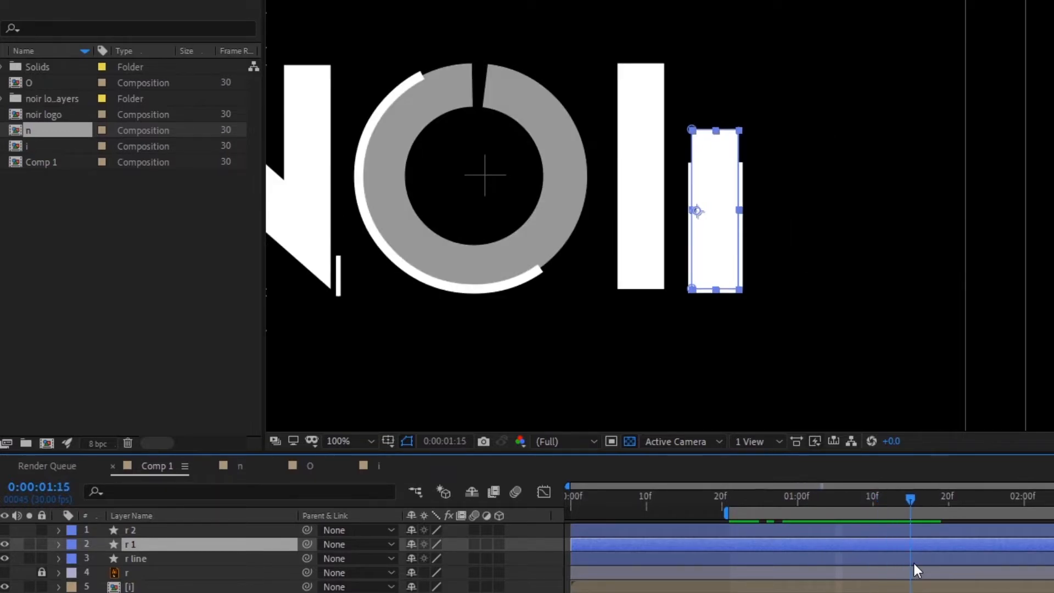
Move the r 1 stem's anchor point down to the middle of its bottom edge
scroll(715, 233, up, 1)
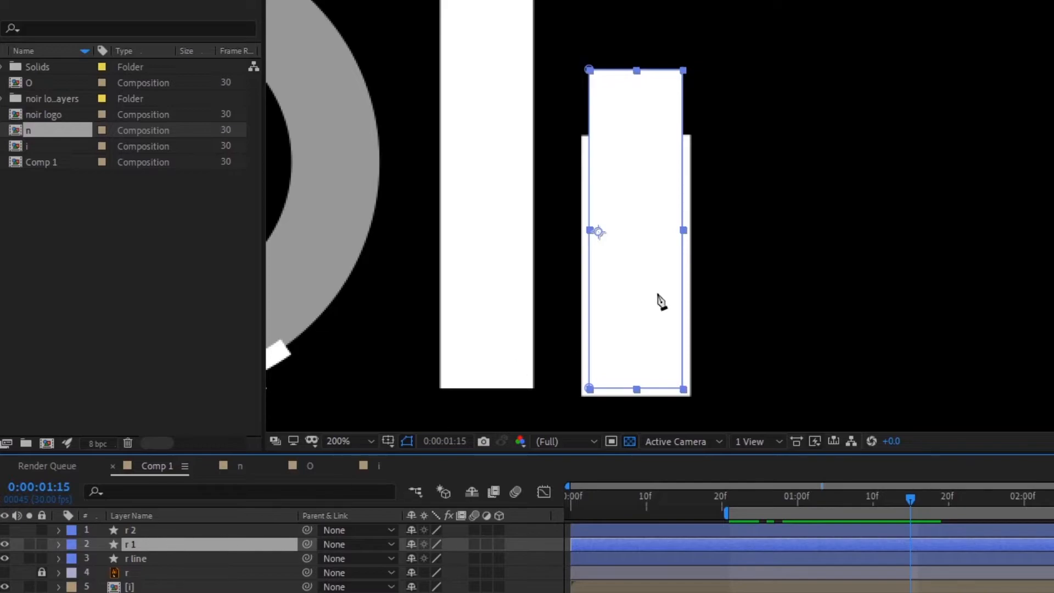
drag(598, 231, 631, 331)
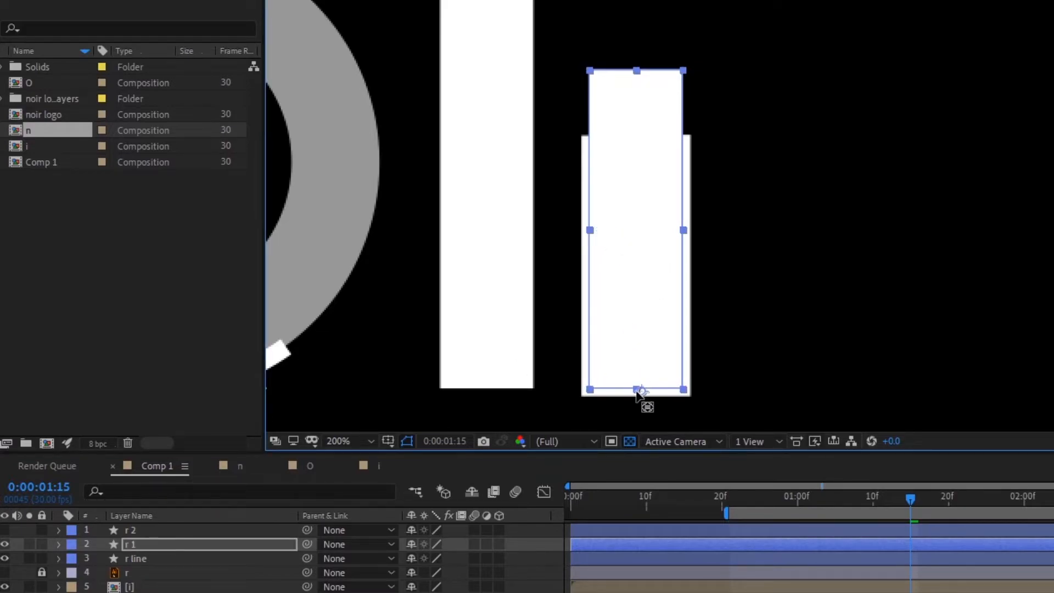
mouse_move(635, 393)
mouse_down()
mouse_move(636, 379)
mouse_move(636, 390)
mouse_up()
scroll(642, 340, up, 2)
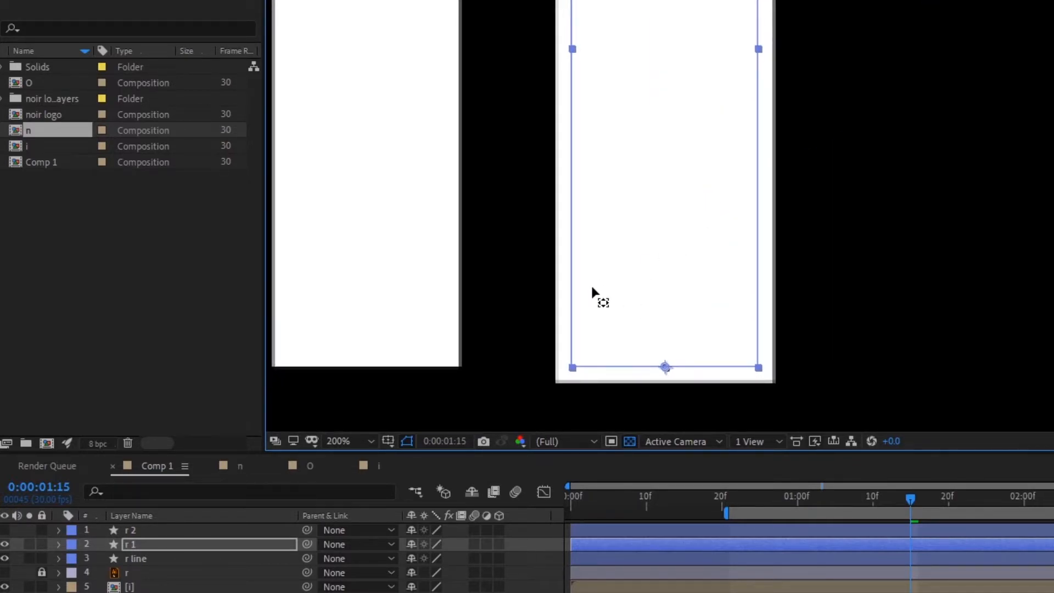
Solo the r 1 layer with the transparency grid off and align its anchor point precisely on the stem's bottom edge midpoint
click(29, 544)
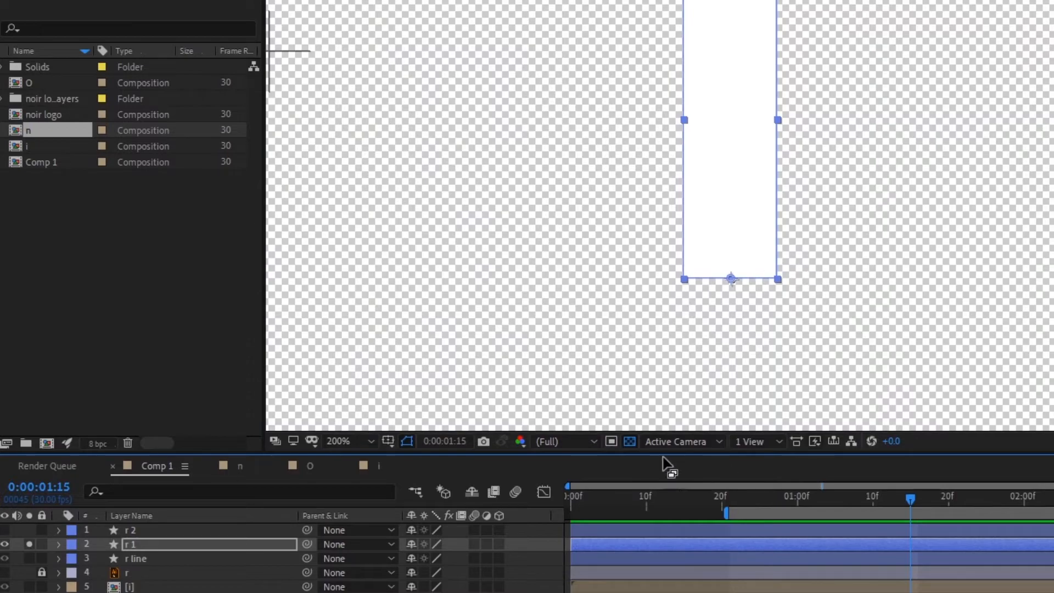
click(630, 441)
drag(788, 216, 788, 247)
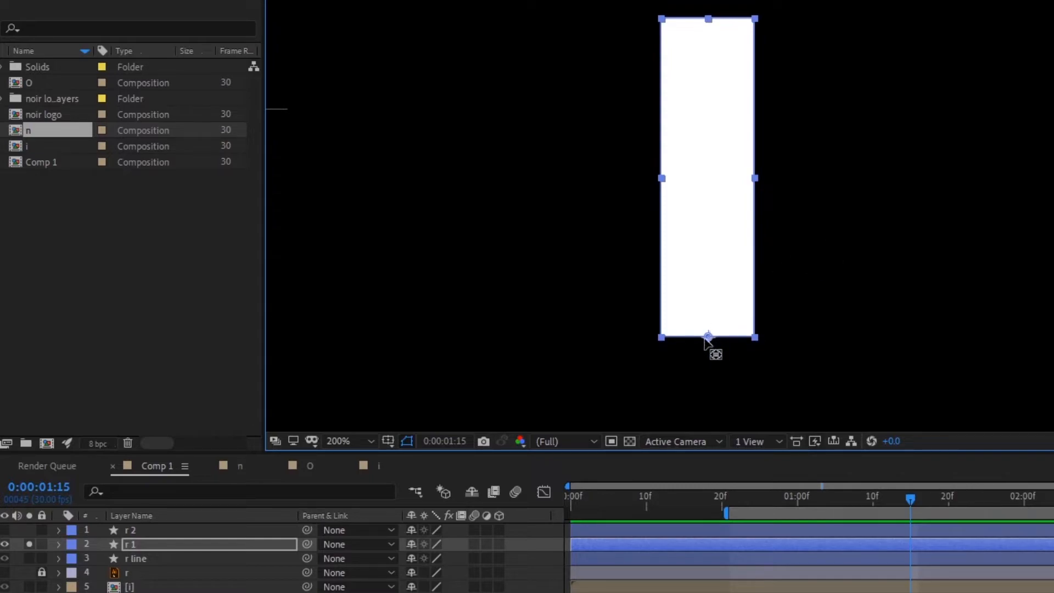
drag(708, 301, 708, 335)
scroll(690, 379, up, 2)
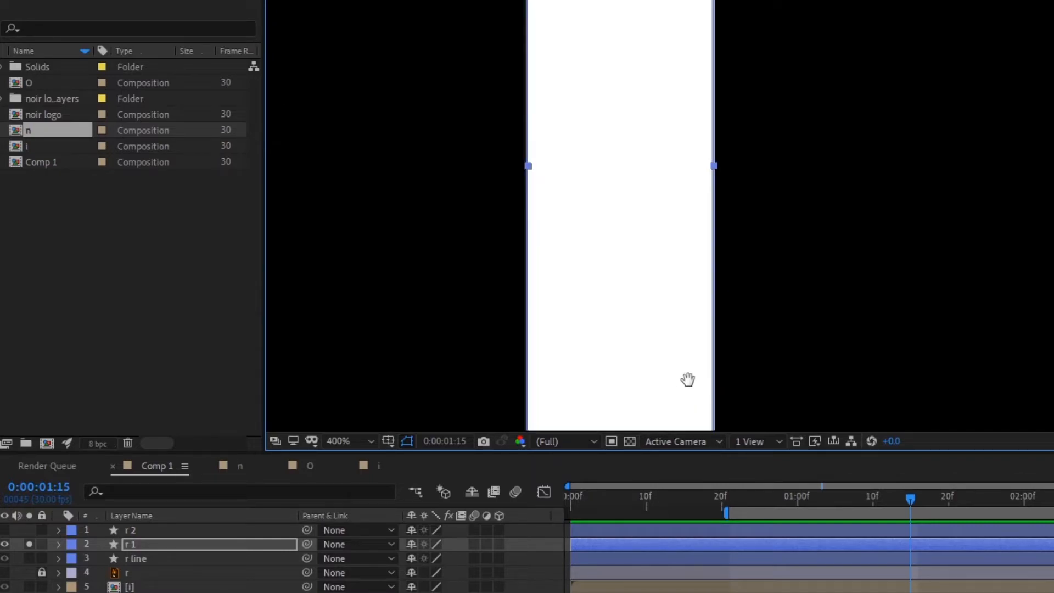
scroll(704, 276, up, 1)
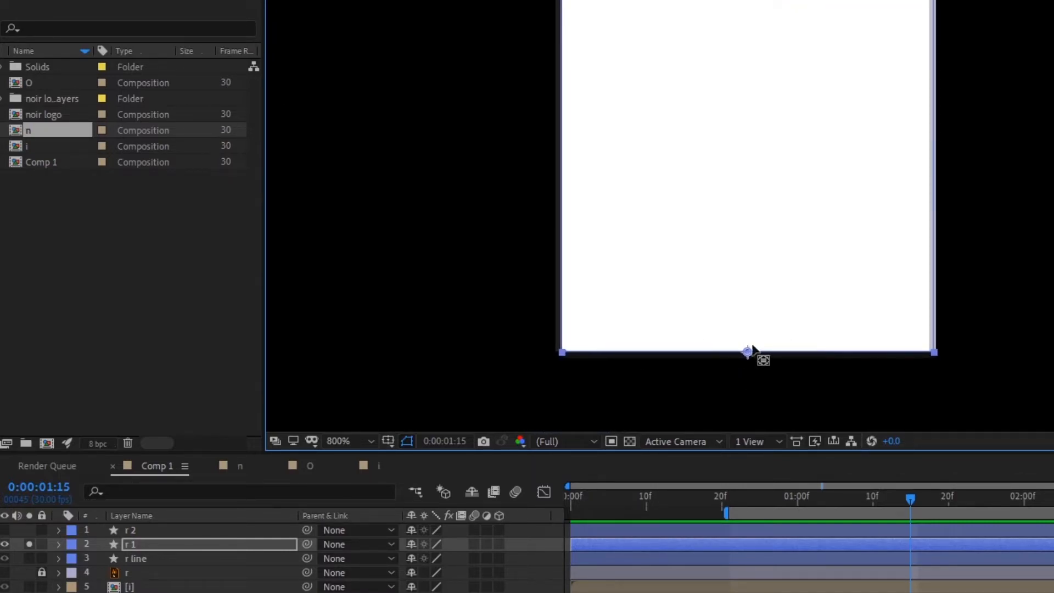
key(Return)
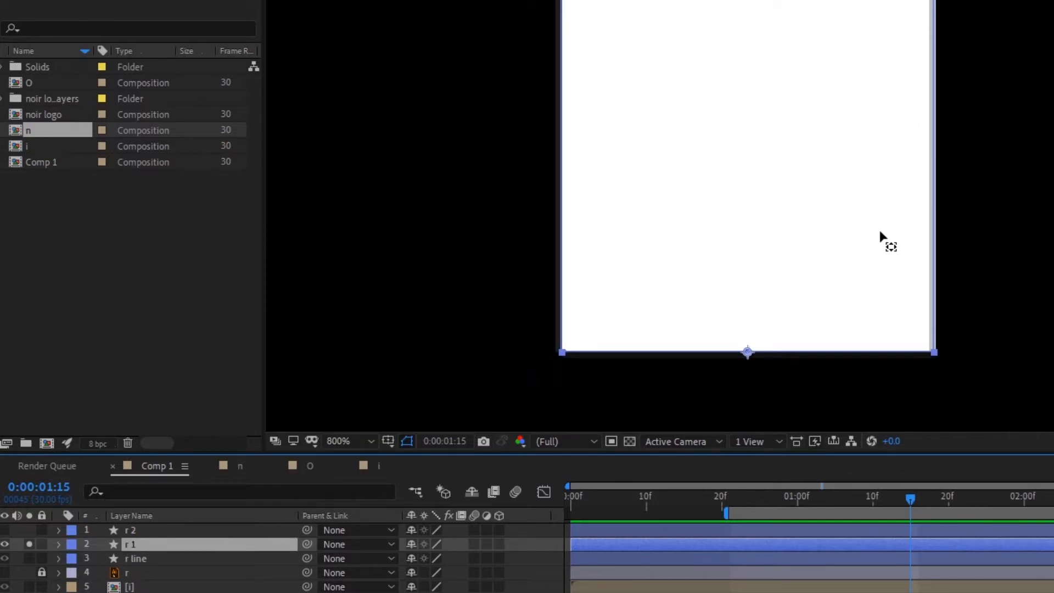
Unlink the r 1 layer's Scale dimensions and add a 100% Scale keyframe at 1:15
scroll(882, 238, down, 1)
key(s)
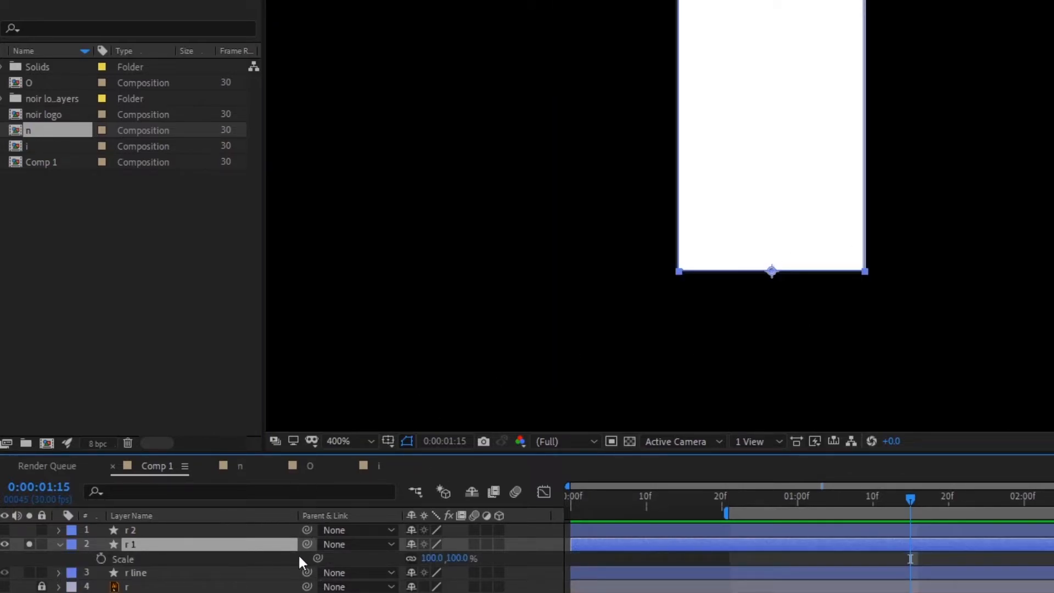
click(410, 557)
scroll(666, 252, down, 2)
scroll(834, 283, up, 2)
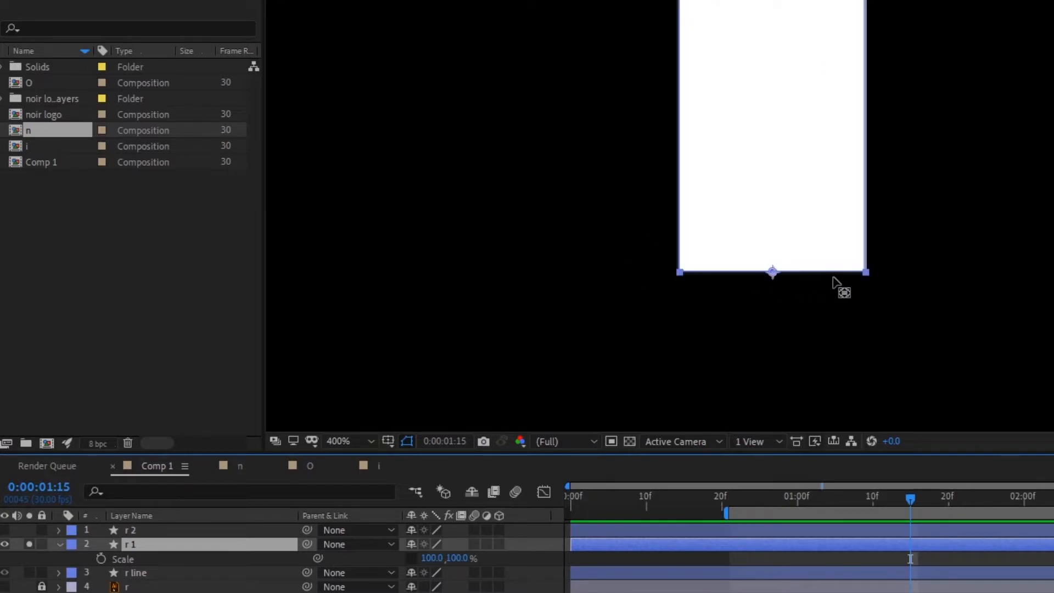
drag(802, 198, 737, 244)
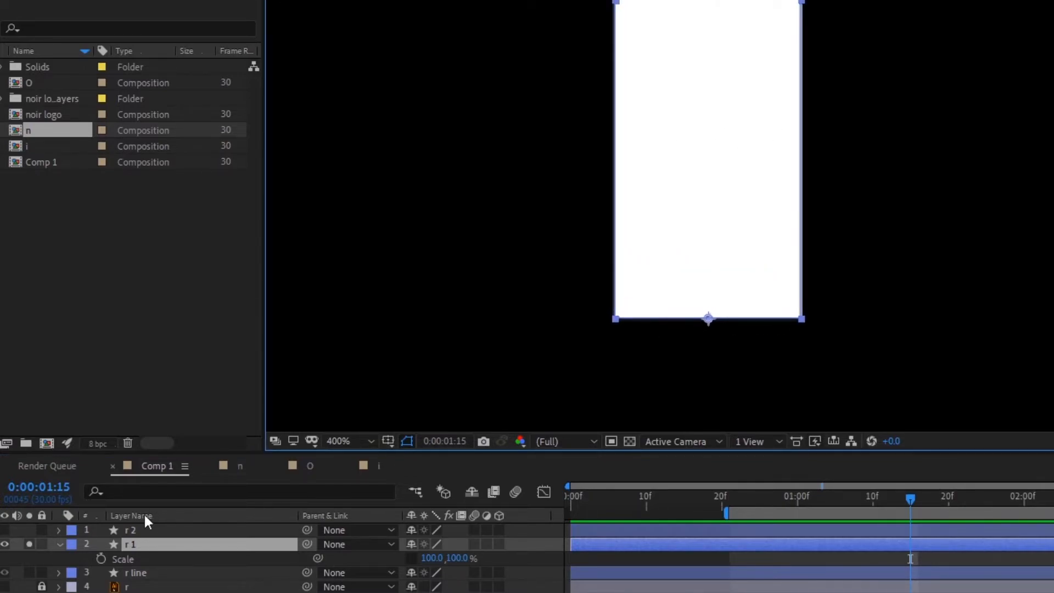
click(101, 558)
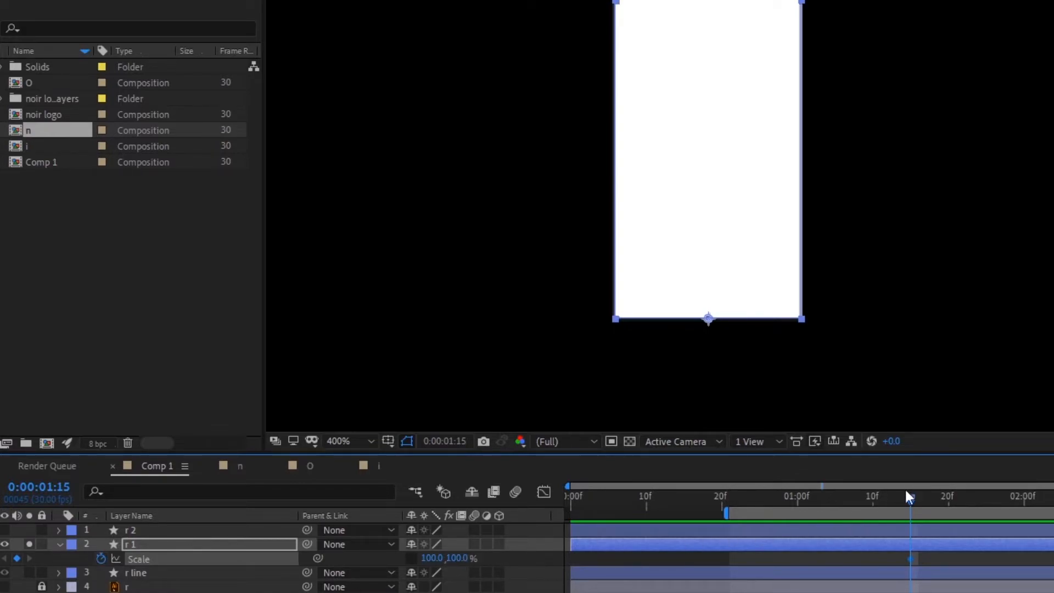
Add a Scale keyframe at 1:01 on the r 1 layer with the vertical scale at 0%
drag(824, 505, 793, 511)
key(Page_Down)
key(Page_Down)
click(460, 557)
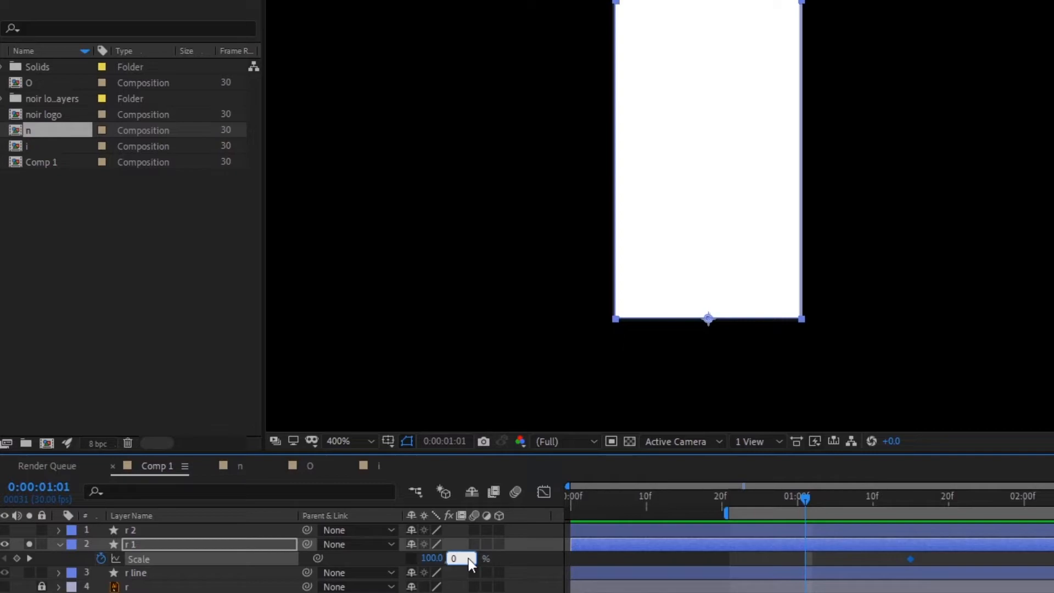
text(0)
key(Return)
scroll(801, 225, down, 2)
click(828, 395)
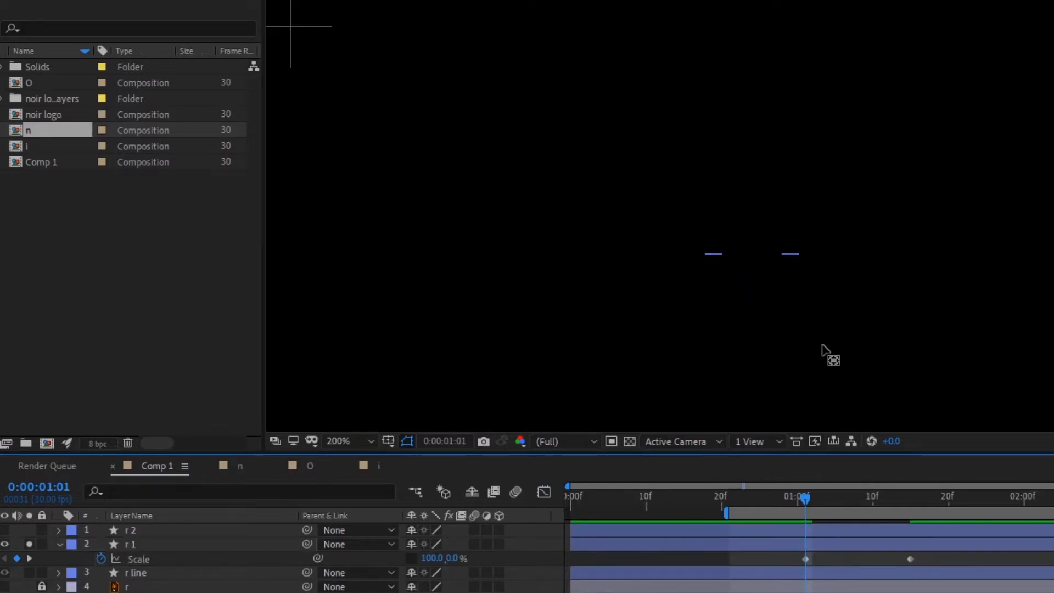
Check the stem's growth and apply Easy Ease to both of the r 1 layer's Scale keyframes
drag(819, 502, 895, 499)
scroll(796, 242, down, 2)
drag(798, 252, 795, 319)
drag(840, 497, 927, 565)
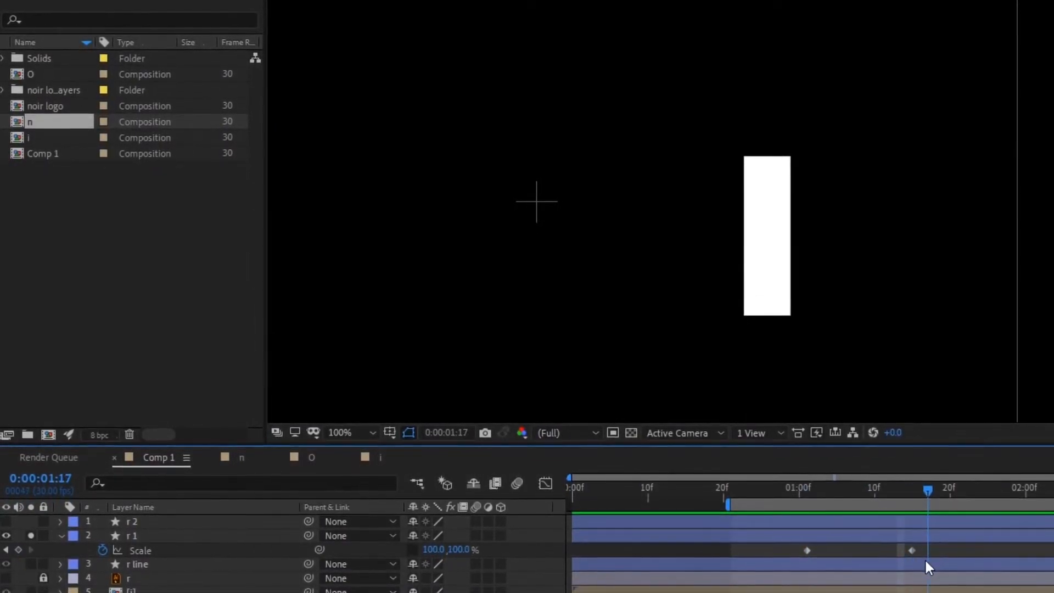
click(825, 555)
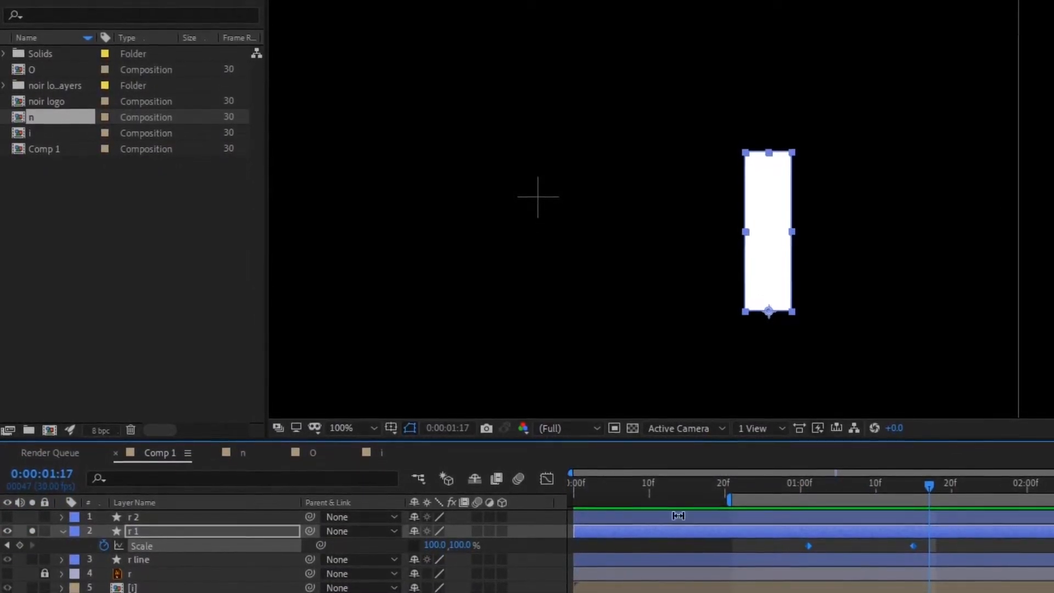
right_click(807, 547)
mouse_move(993, 532)
click(1026, 578)
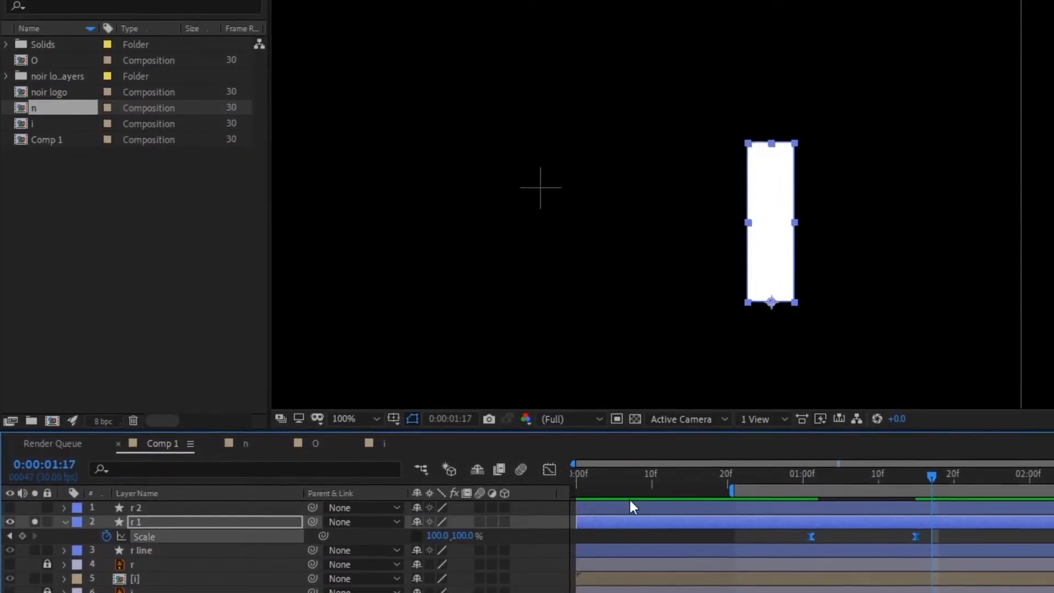
Reshape the r 1 layer's Scale speed graph so the speed peaks early, at about 1:05, and eases out slowly
click(549, 471)
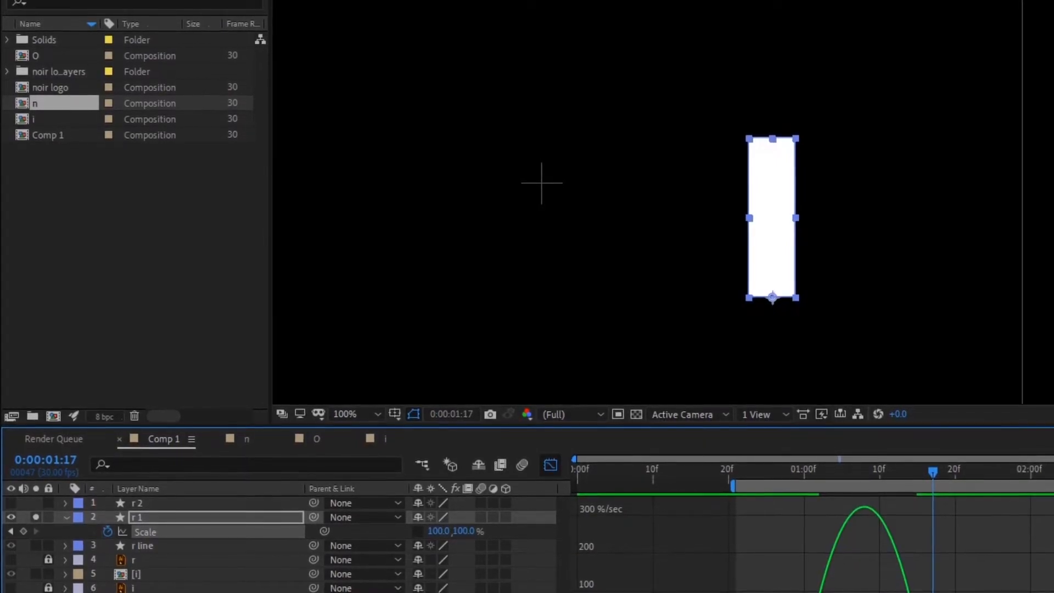
key(equal)
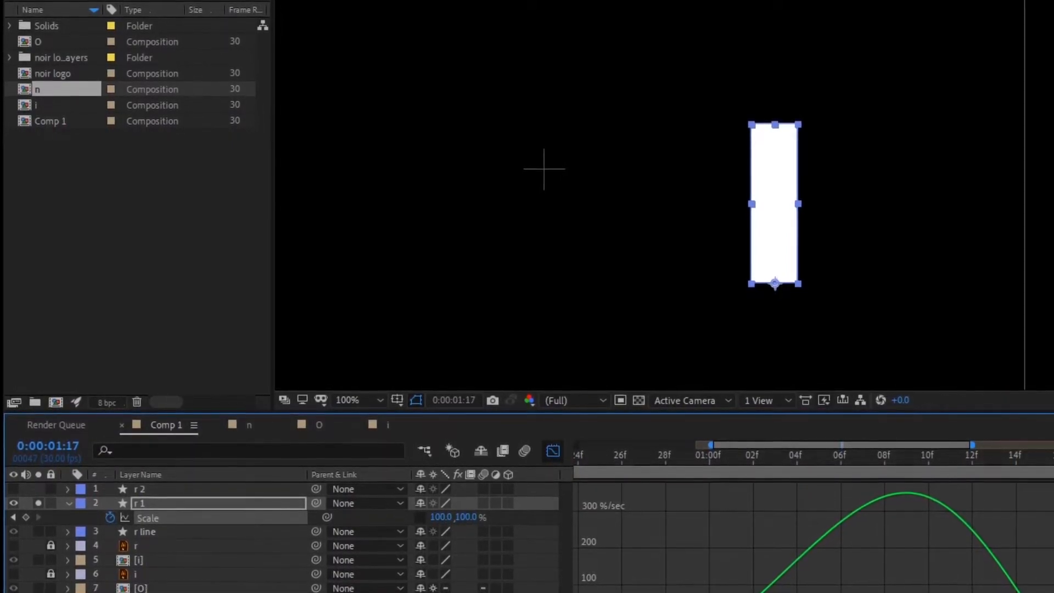
drag(942, 592, 796, 592)
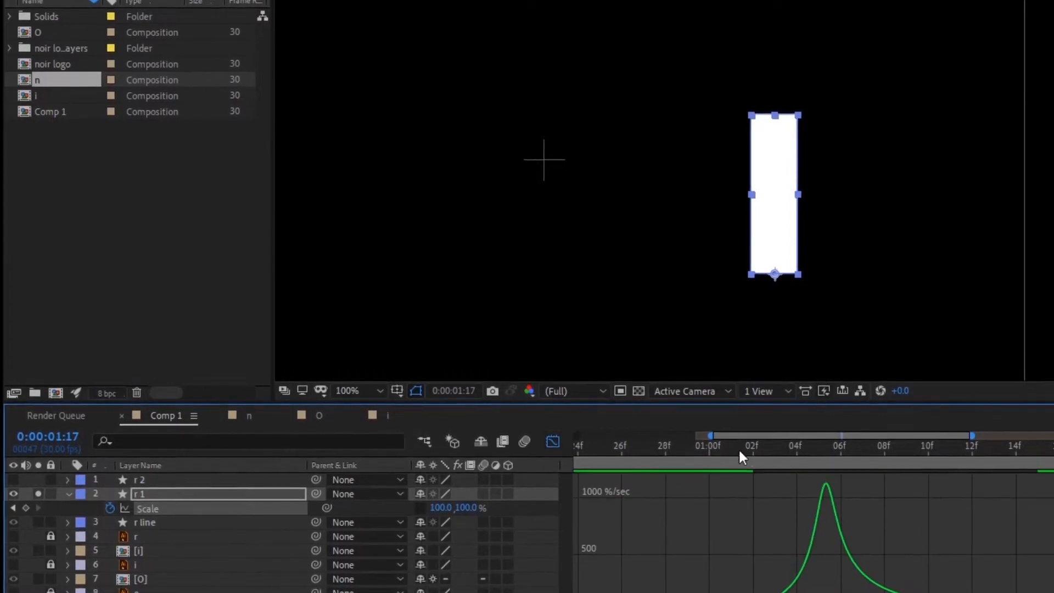
click(553, 442)
Shorten the stem's growth by moving the r 1 layer's last Scale keyframe to 1:09, and preview it
click(663, 442)
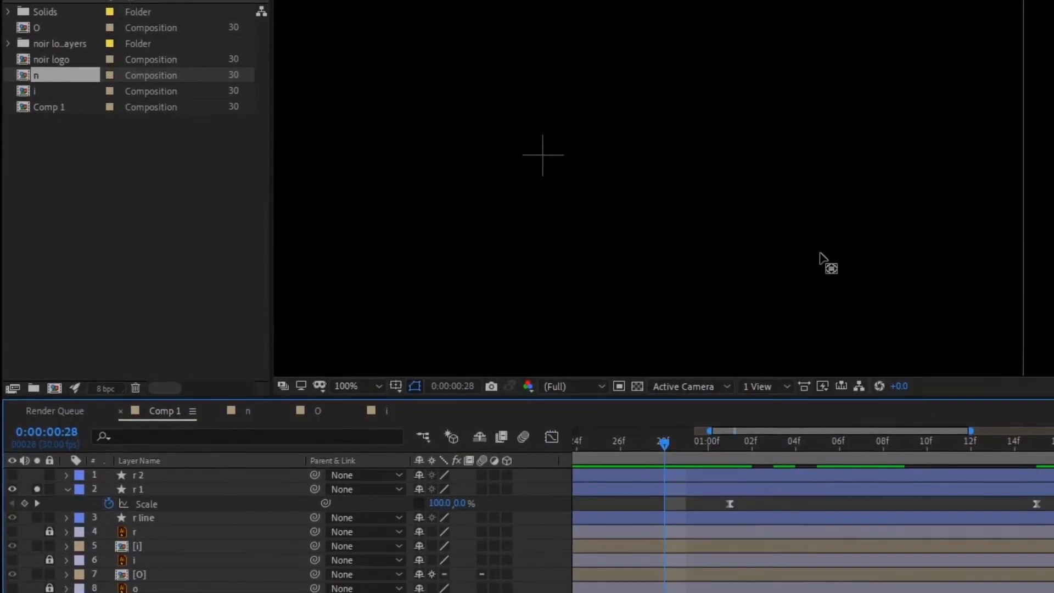
scroll(823, 282, down, 2)
key(Page_Down)
key(Page_Down)
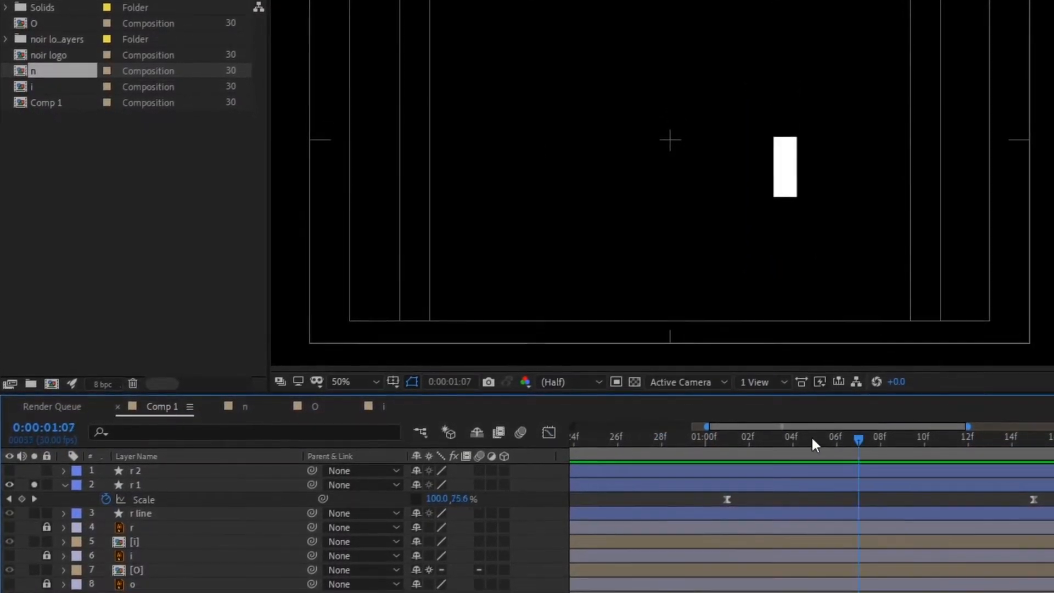
drag(1026, 502, 898, 500)
click(805, 434)
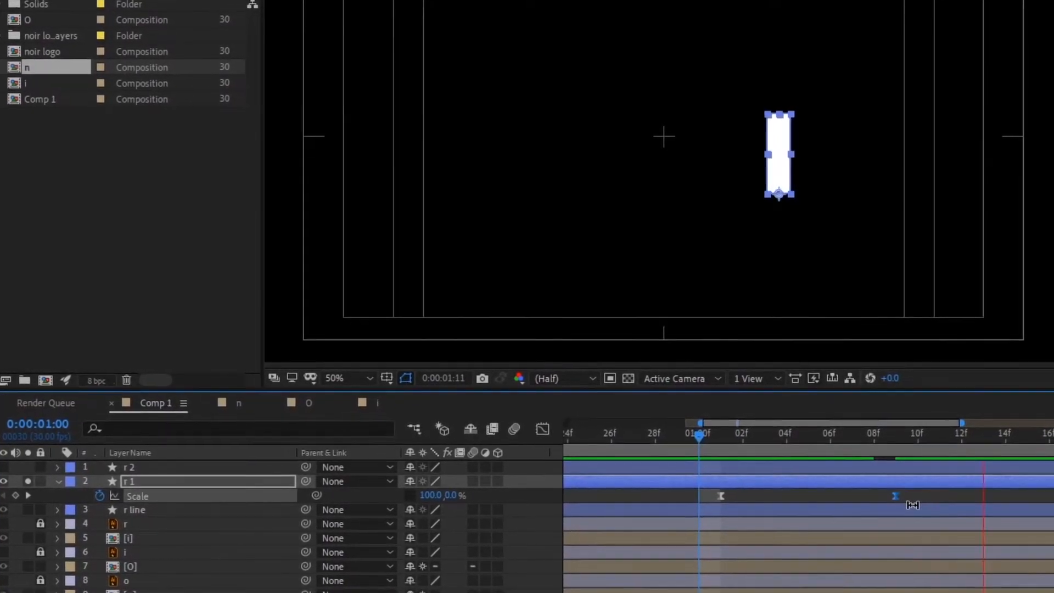
drag(805, 433, 681, 433)
key(space)
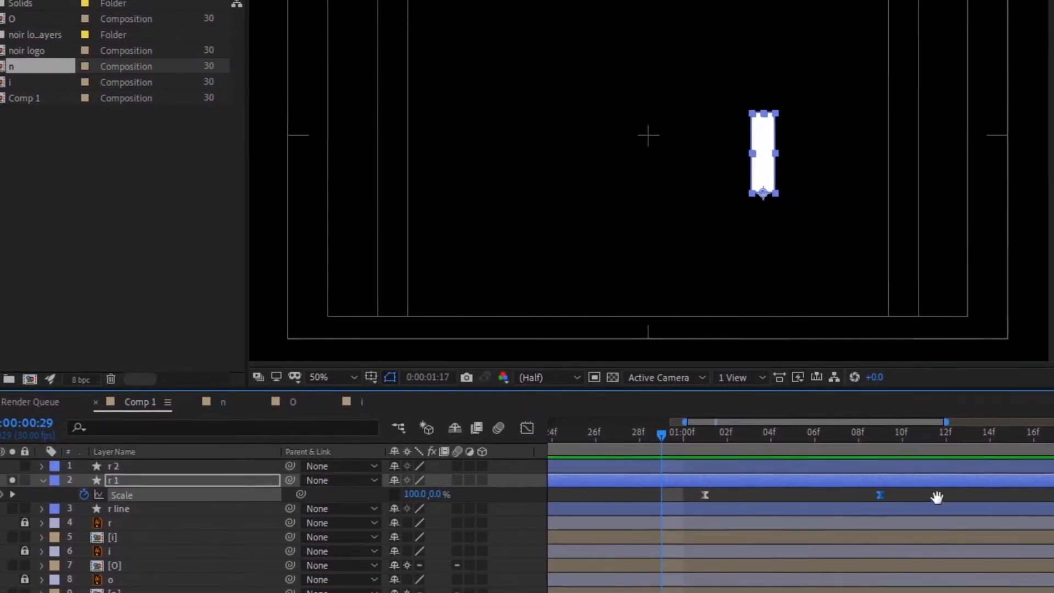
Turn off solo for the r 1 layer and shift its Scale keyframes to 1:12 and 1:20, previewing against the other letters
click(163, 482)
click(4, 481)
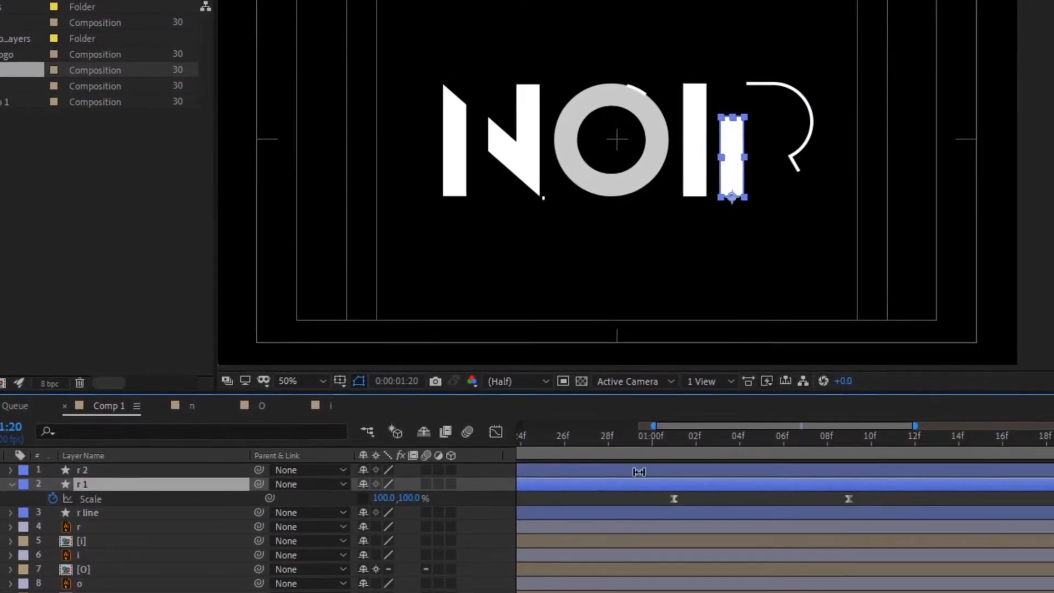
drag(750, 486, 837, 486)
key(space)
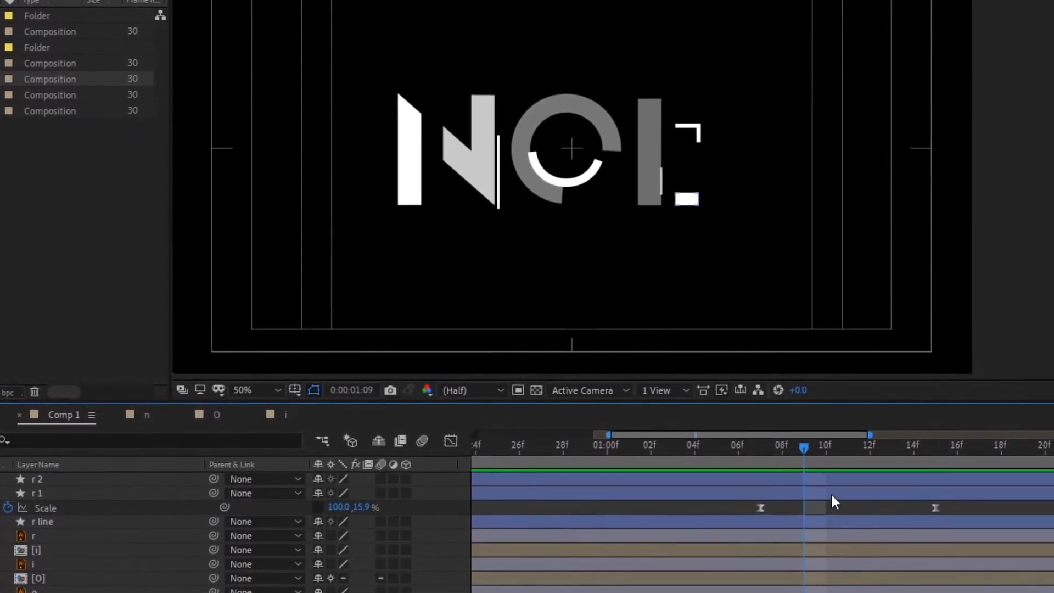
drag(830, 493, 923, 485)
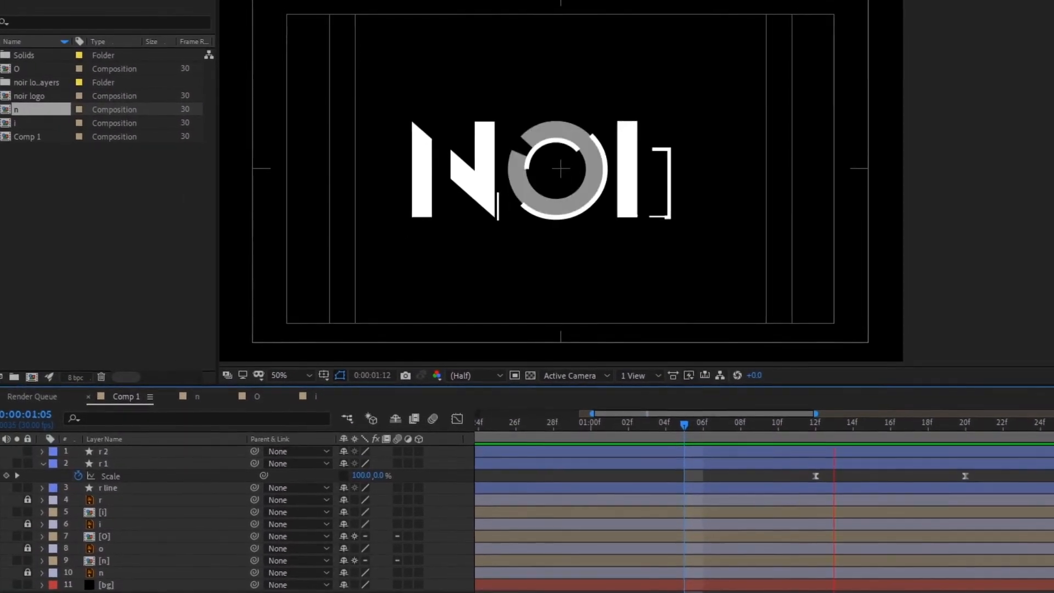
click(814, 431)
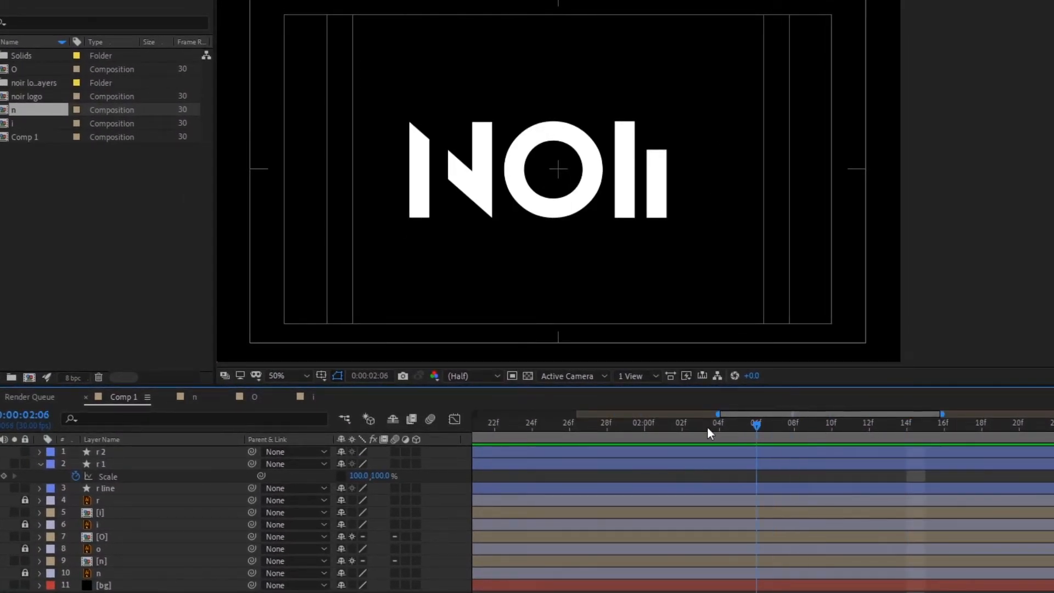
key(j)
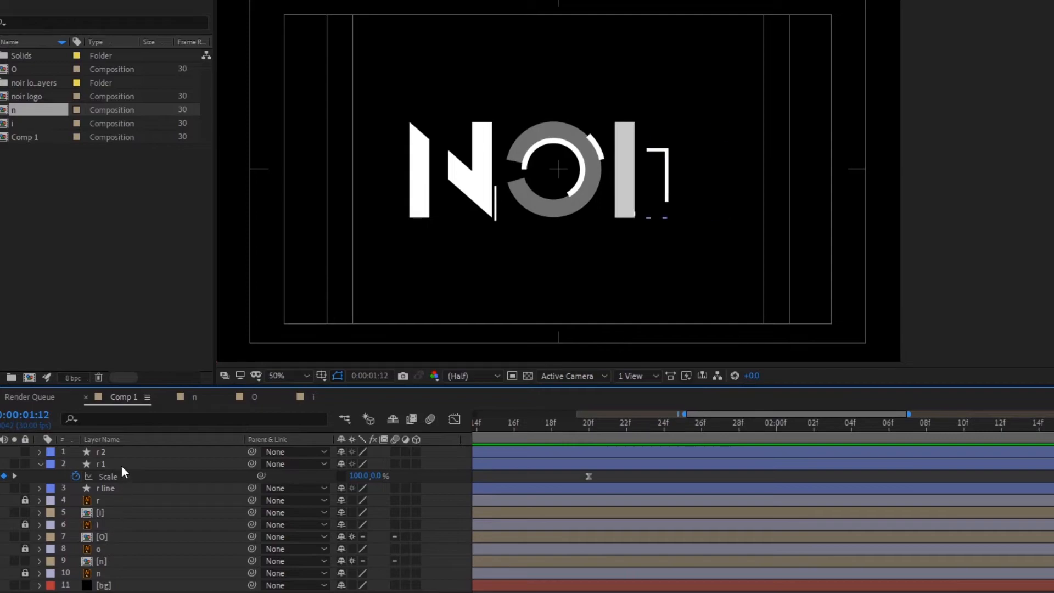
Reveal the r 1 layer's Opacity, move the current time to 1:14 and open the n composition
click(121, 465)
key(t)
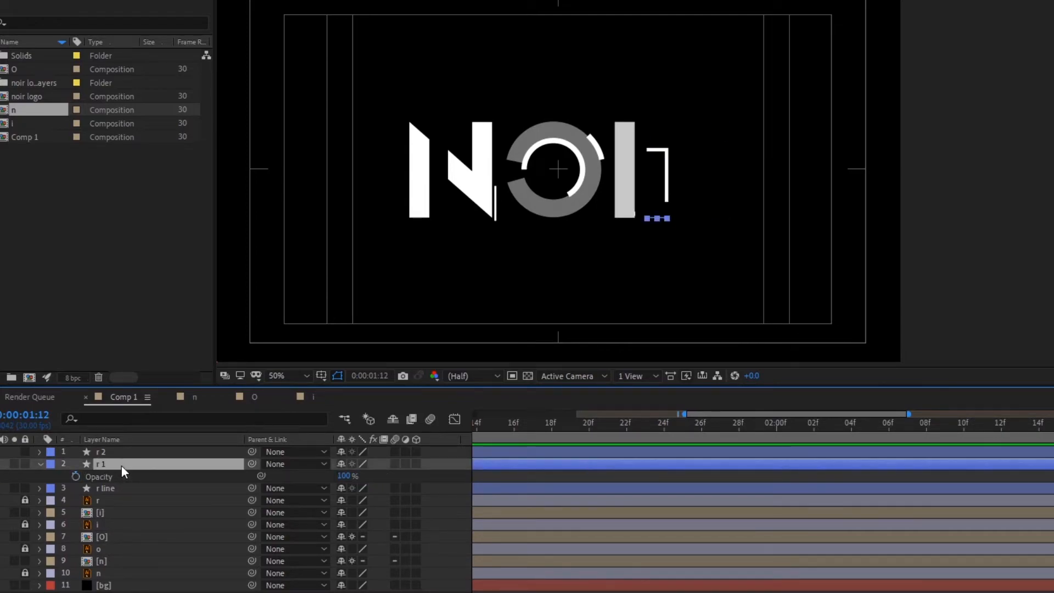
key(k)
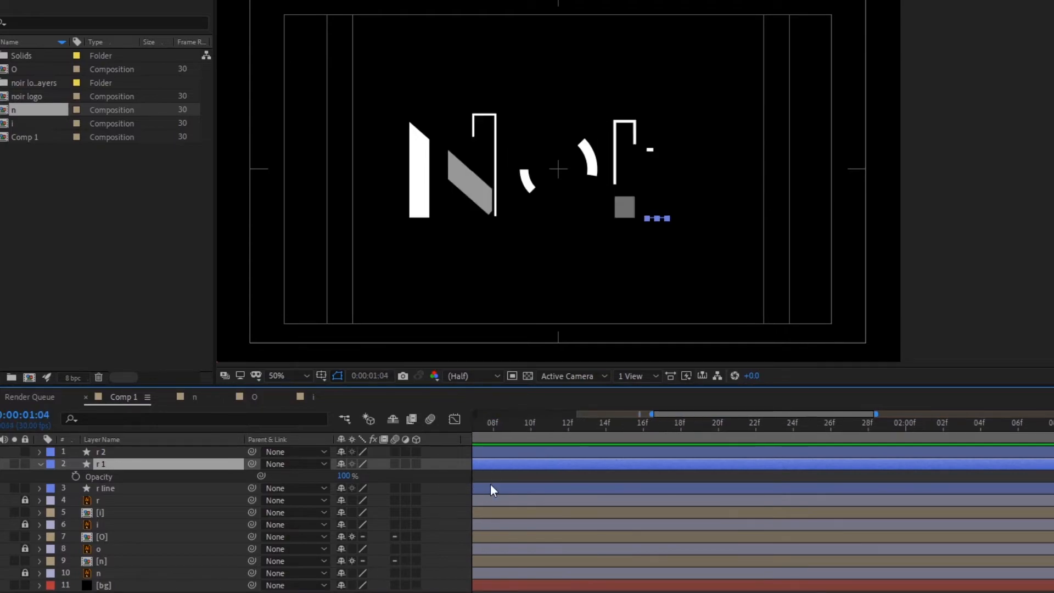
drag(544, 486, 687, 483)
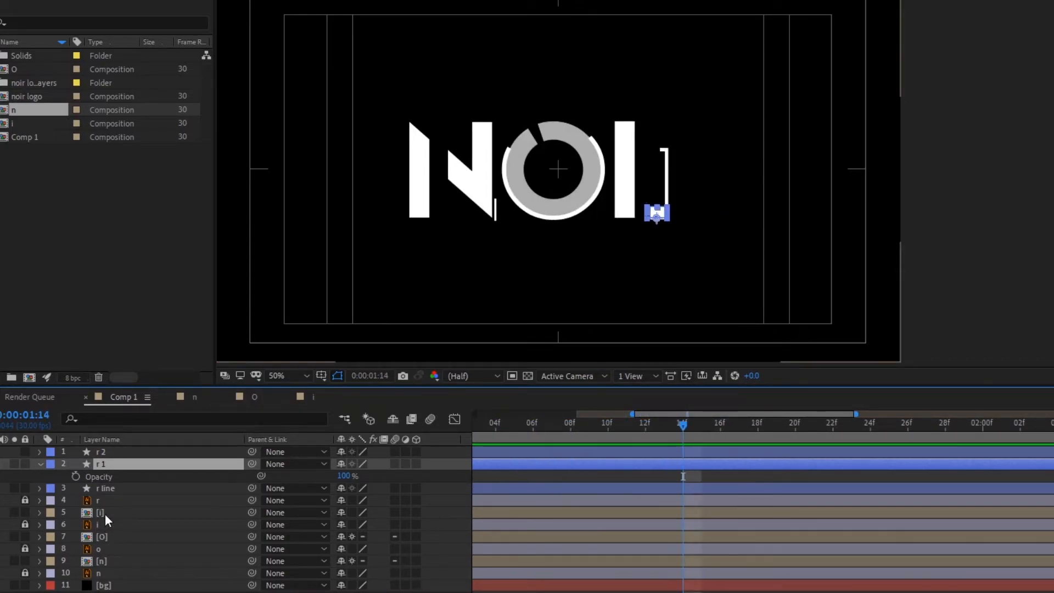
click(193, 396)
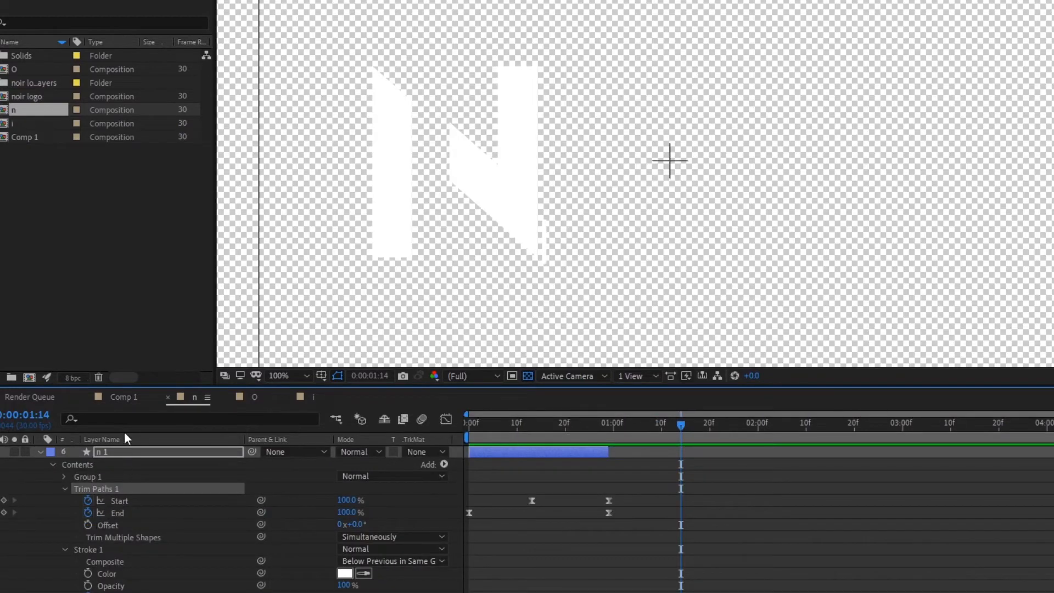
Reveal the Opacity of the n 1 fill layer and select all its Opacity keyframes for copying
click(390, 230)
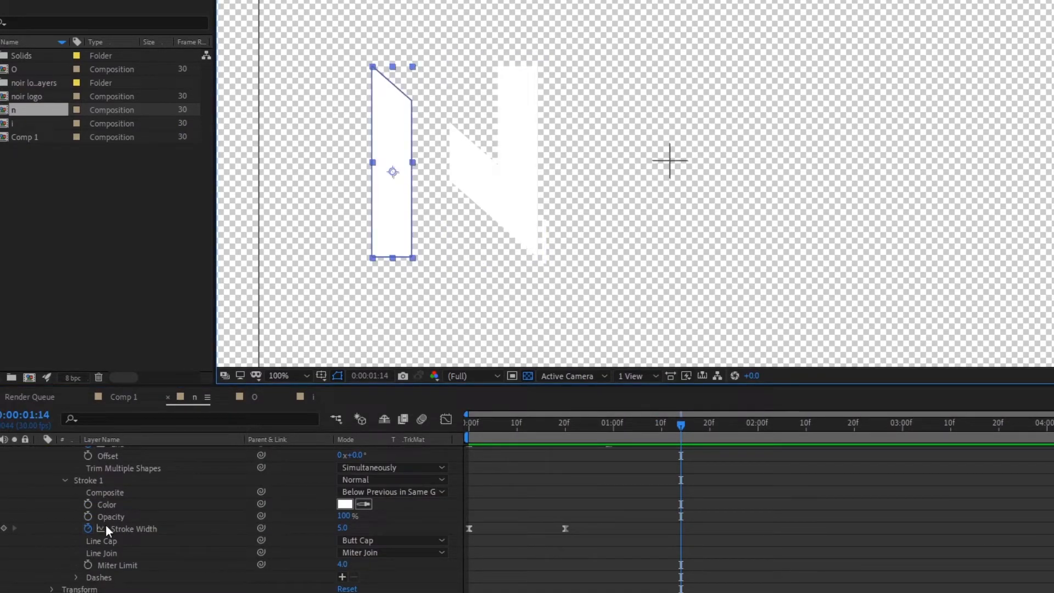
scroll(105, 524, up, 3)
scroll(107, 525, down, 3)
scroll(108, 524, up, 8)
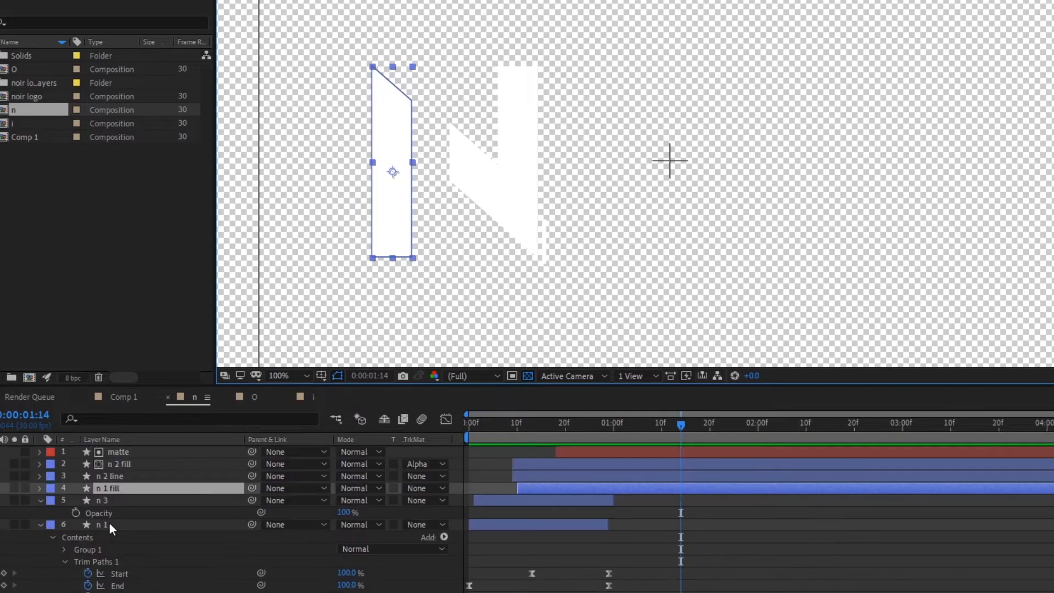
key(t)
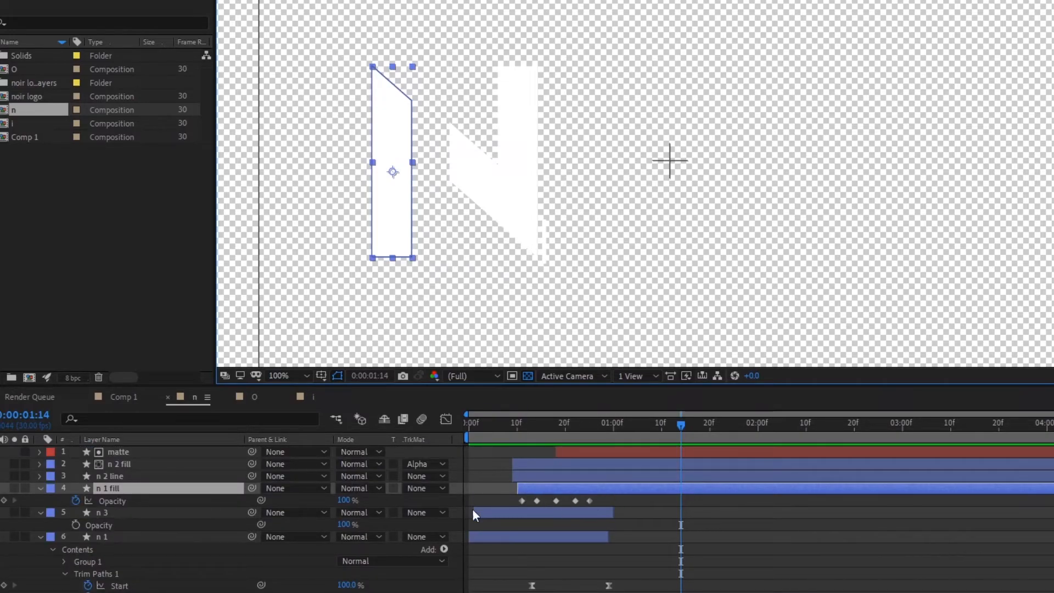
click(160, 500)
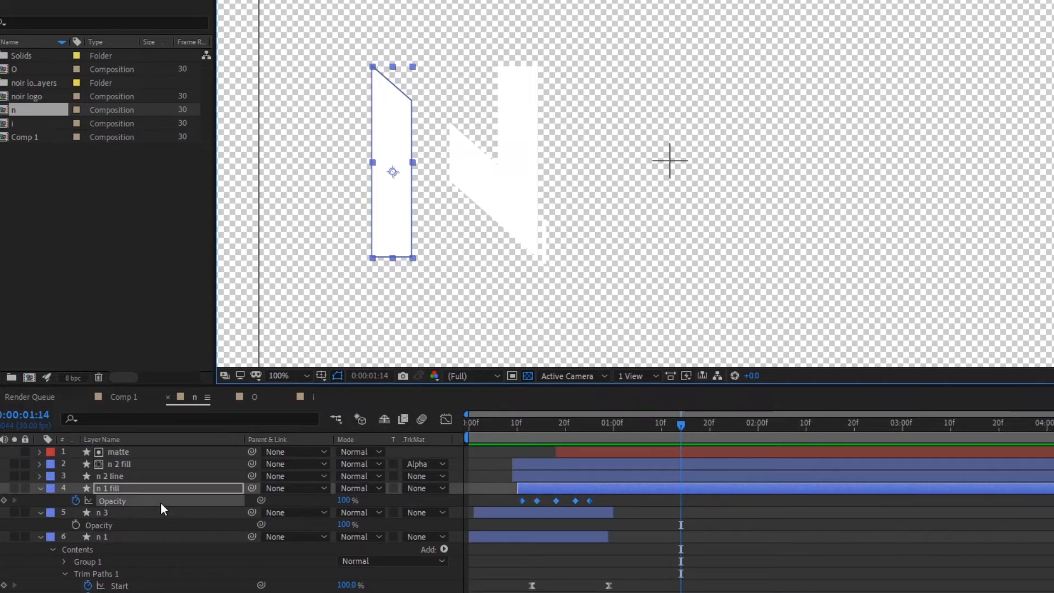
Paste the copied Opacity keyframes onto the r 1 layer in Comp 1 from 1:14 and preview the stem
click(122, 400)
mouse_move(679, 435)
mouse_down()
mouse_move(710, 435)
mouse_move(680, 439)
mouse_up()
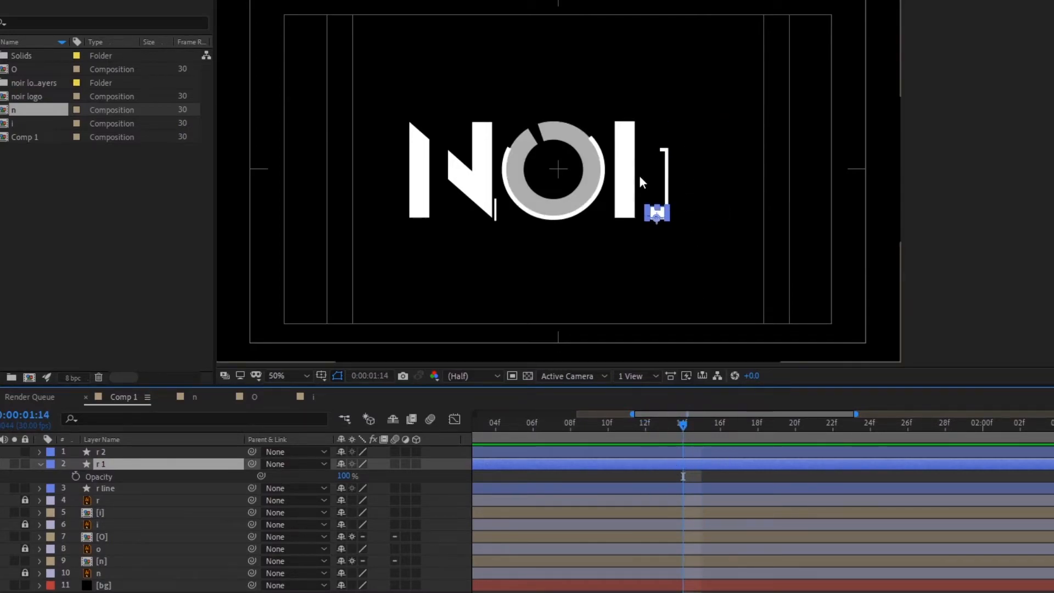
scroll(668, 163, up, 2)
key(ctrl+v)
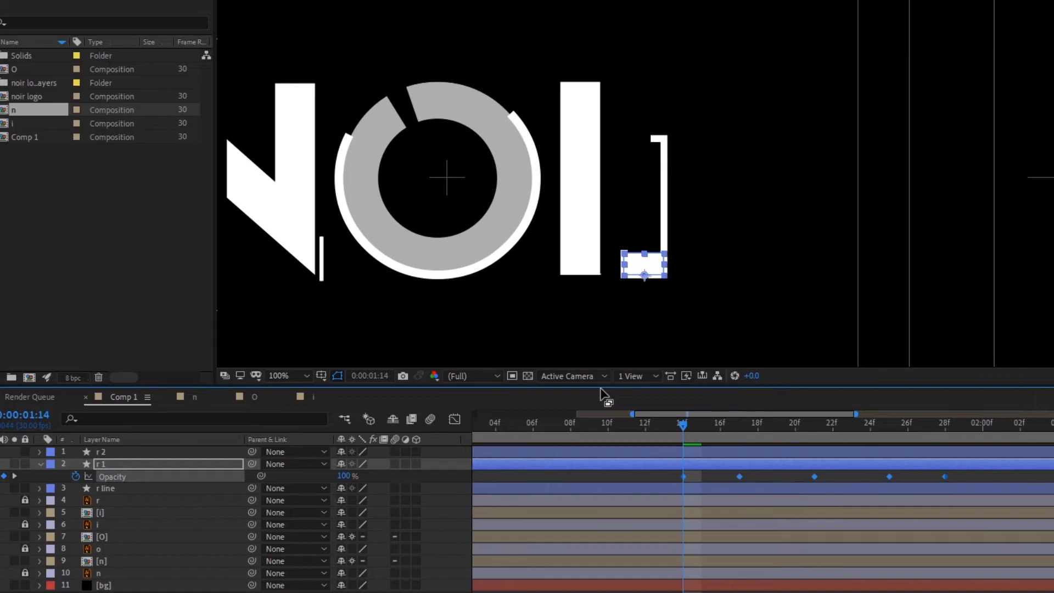
drag(689, 420, 737, 429)
key(space)
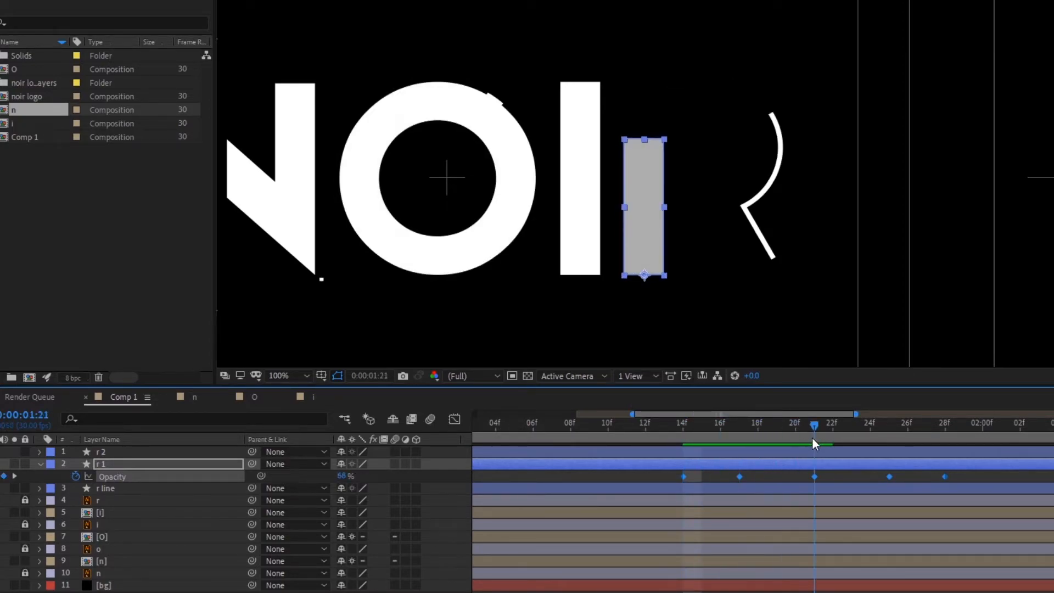
click(993, 472)
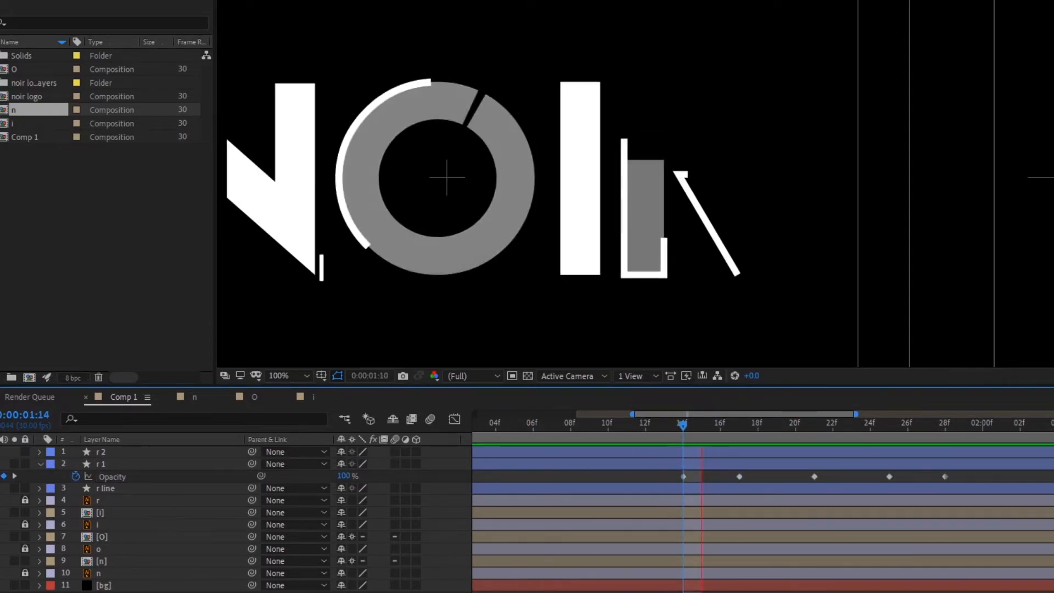
Move all the r 1 layer's Opacity keyframes earlier so that the first one sits at 1:11
scroll(729, 348, down, 2)
key(Page_Down)
key(Page_Down)
key(Page_Up)
key(Page_Up)
key(Page_Up)
key(Page_Up)
key(Page_Up)
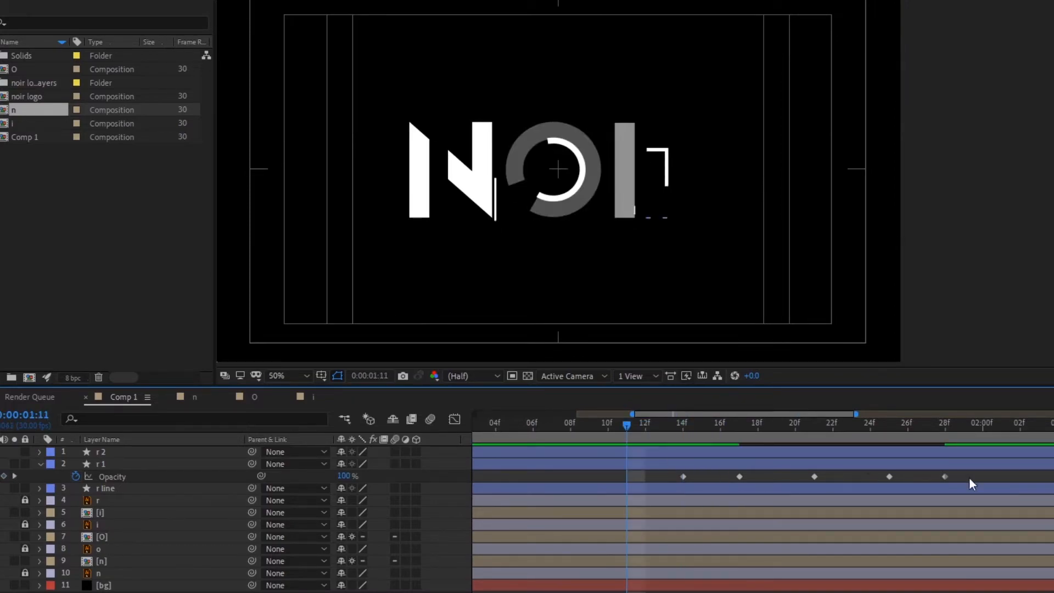
drag(985, 481, 654, 479)
drag(739, 475, 683, 475)
key(space)
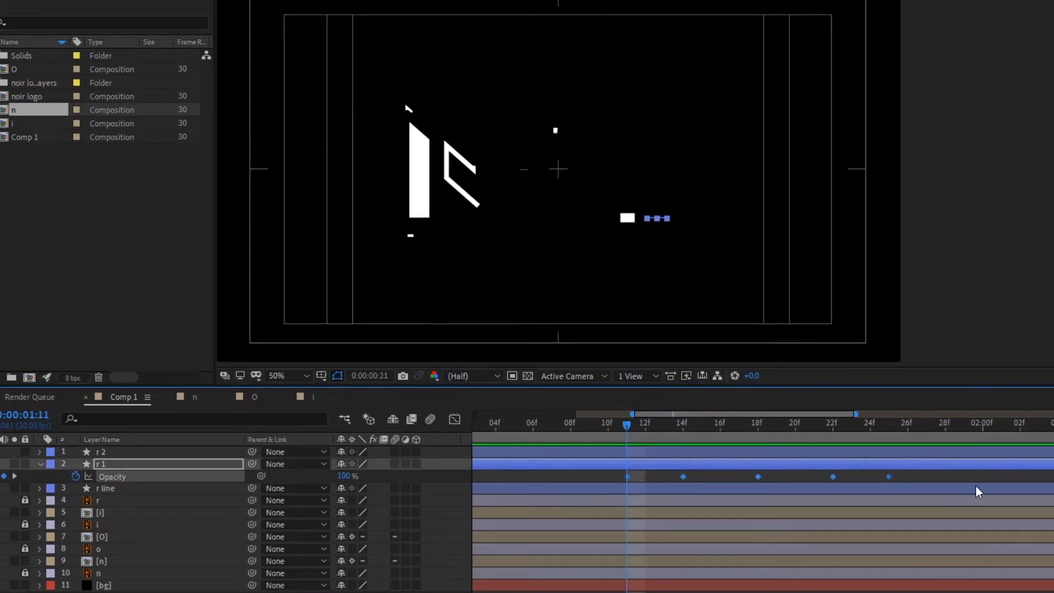
Preview the stem's retimed flicker against the other letters and collapse the r 1 layer's properties
click(947, 474)
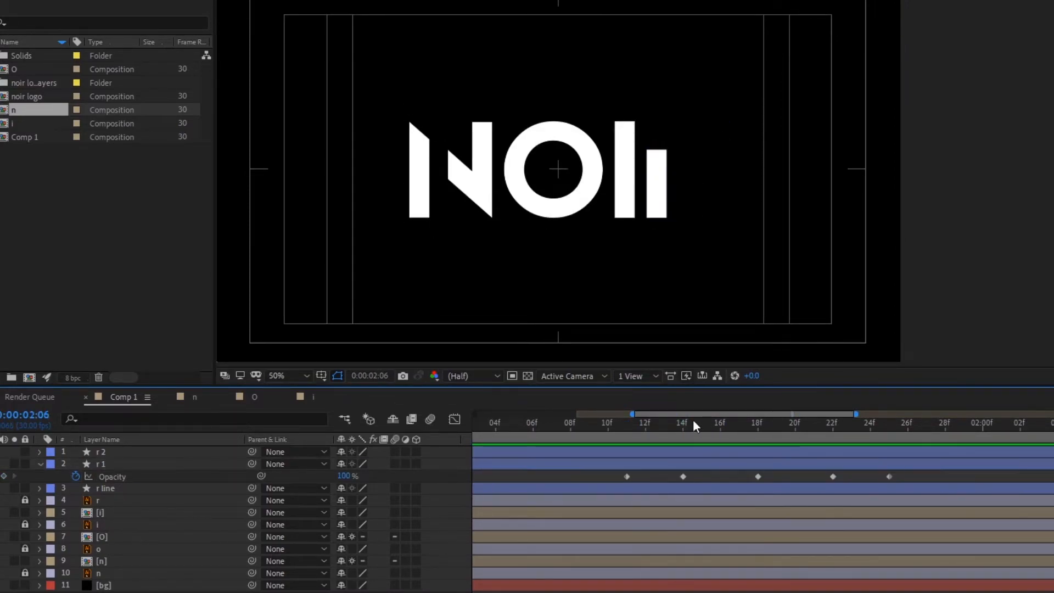
key(Page_Up)
key(Page_Up)
key(Page_Up)
key(space)
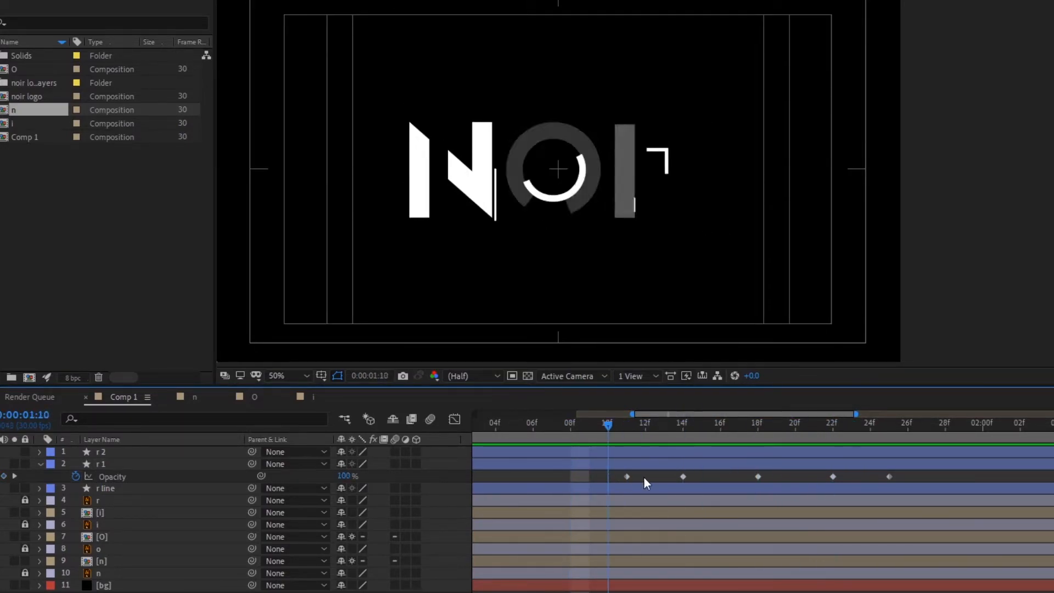
click(39, 464)
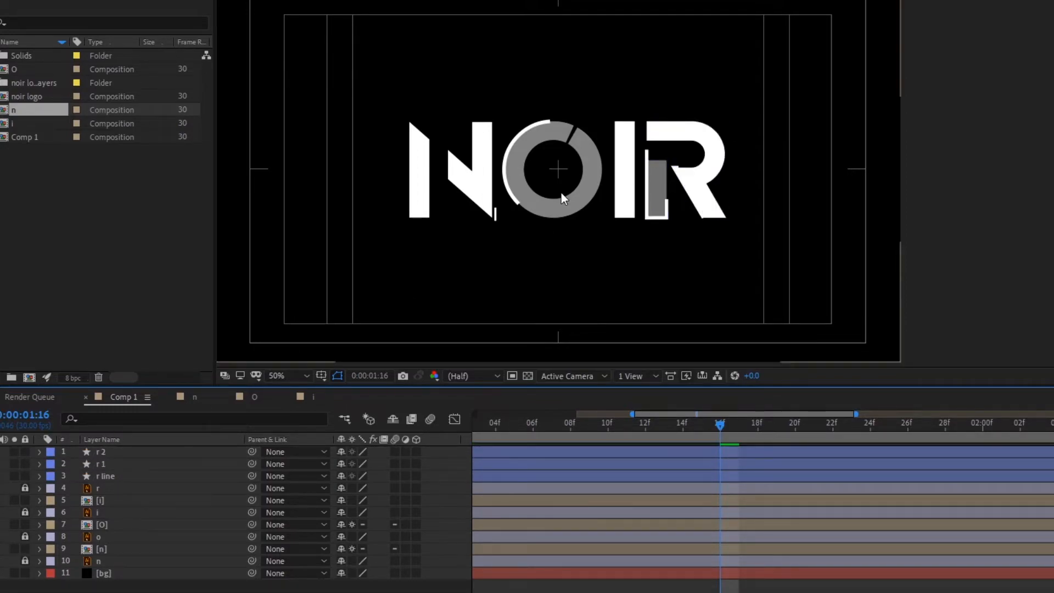
Move the current time to 1:12 and select the r 2 layer
scroll(560, 197, up, 4)
scroll(781, 205, right, 3)
key(Page_Up)
key(Page_Up)
key(Page_Up)
drag(637, 433, 648, 440)
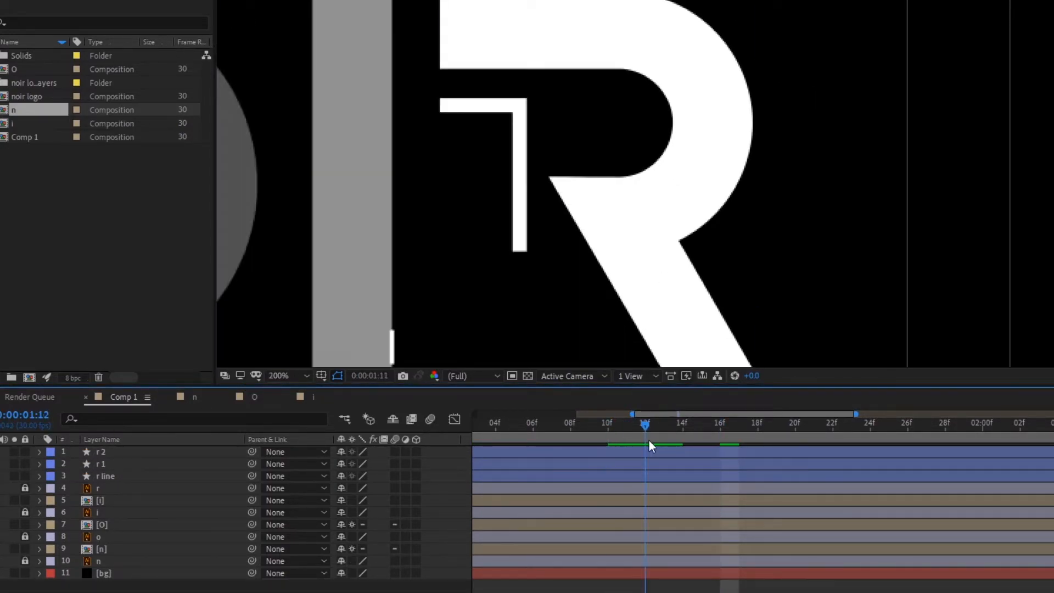
scroll(706, 225, down, 2)
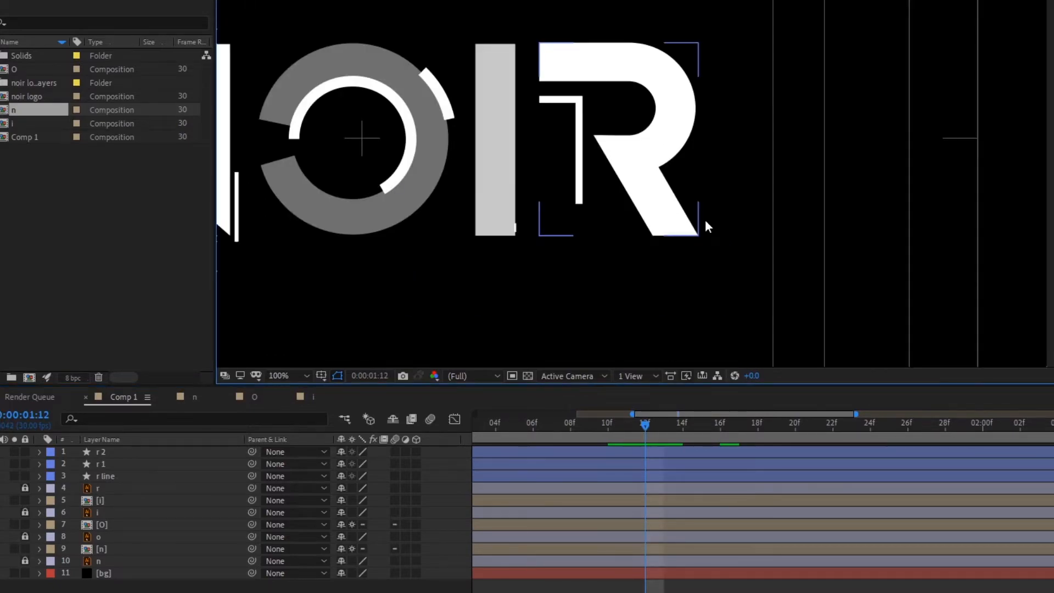
click(152, 449)
scroll(517, 328, down, 1)
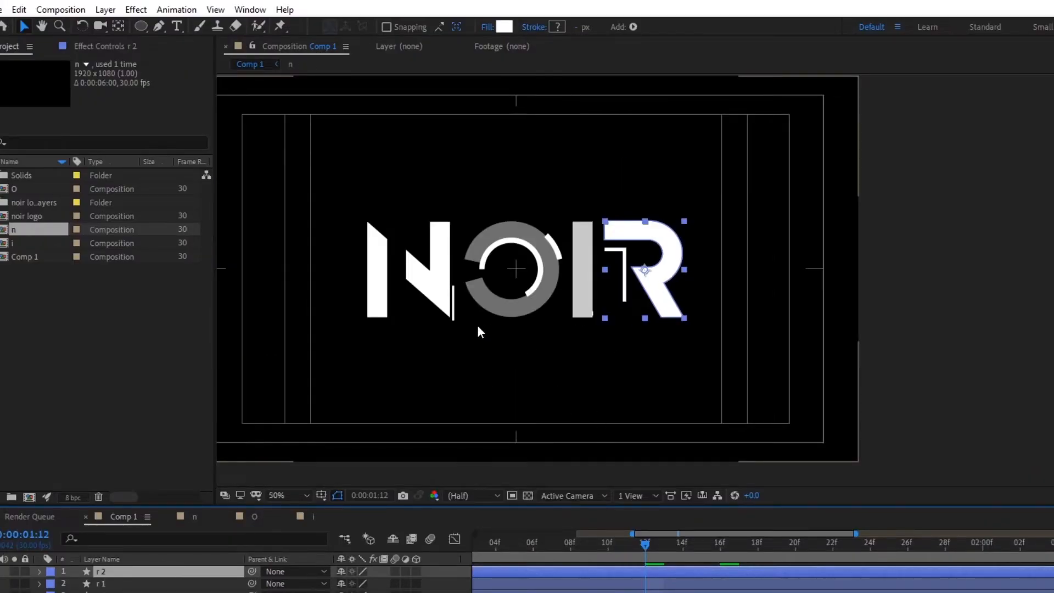
scroll(599, 384, up, 4)
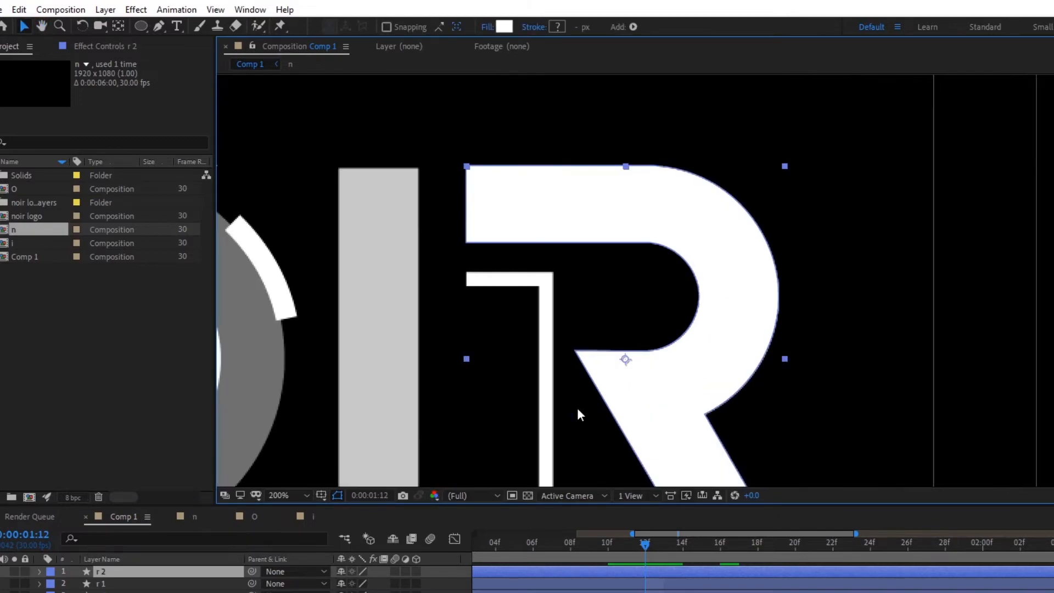
key(h)
drag(632, 352, 632, 347)
key(v)
click(155, 577)
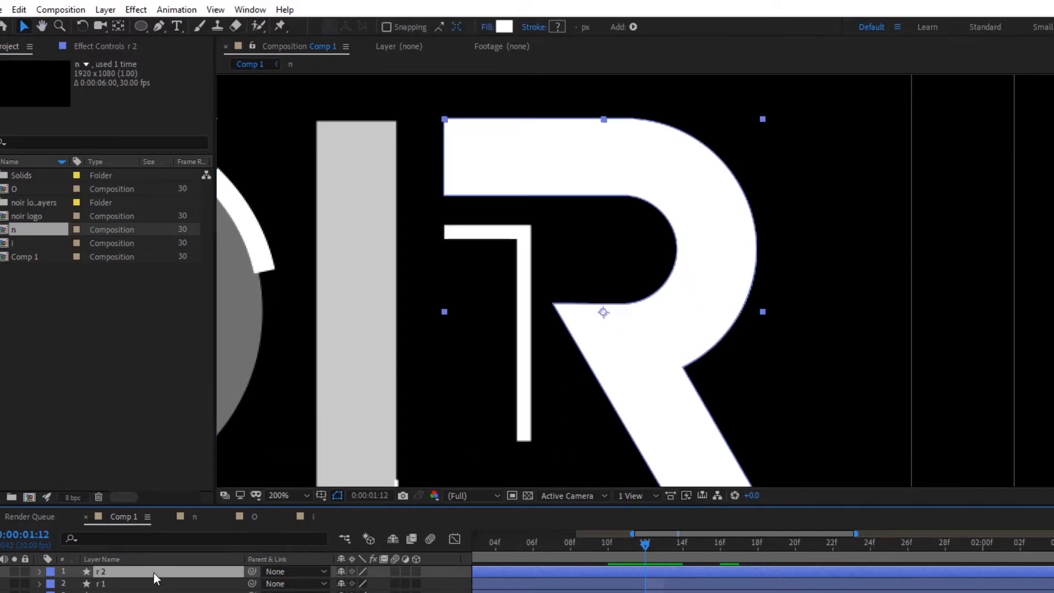
key(comma)
Add an empty shape layer above r 2 and rename it matte
click(106, 16)
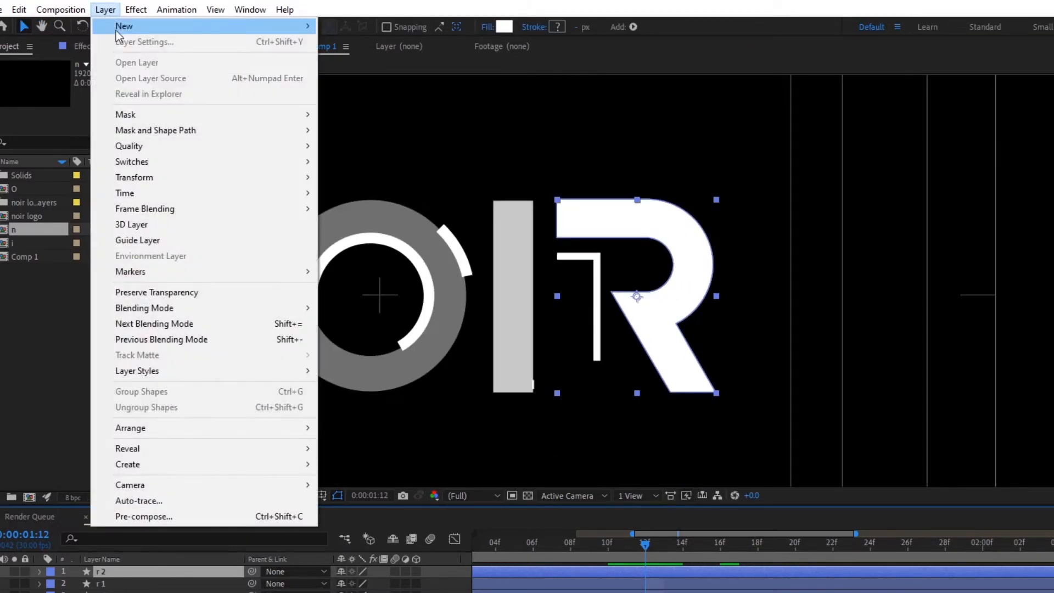
mouse_move(116, 27)
click(387, 104)
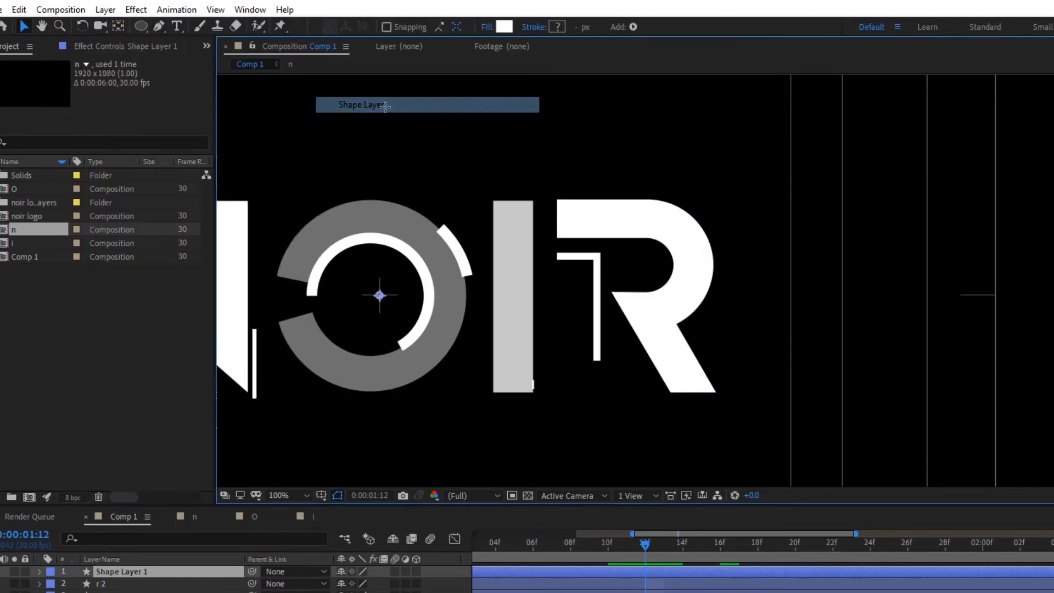
right_click(119, 572)
key(Escape)
drag(563, 317, 606, 313)
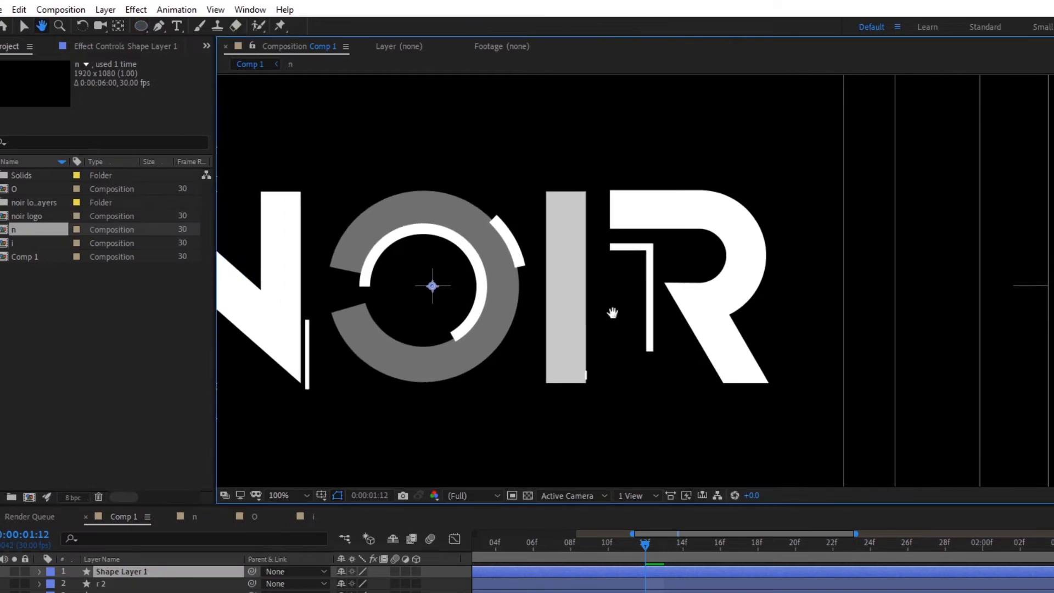
scroll(624, 303, up, 2)
drag(728, 320, 718, 306)
scroll(720, 307, down, 3)
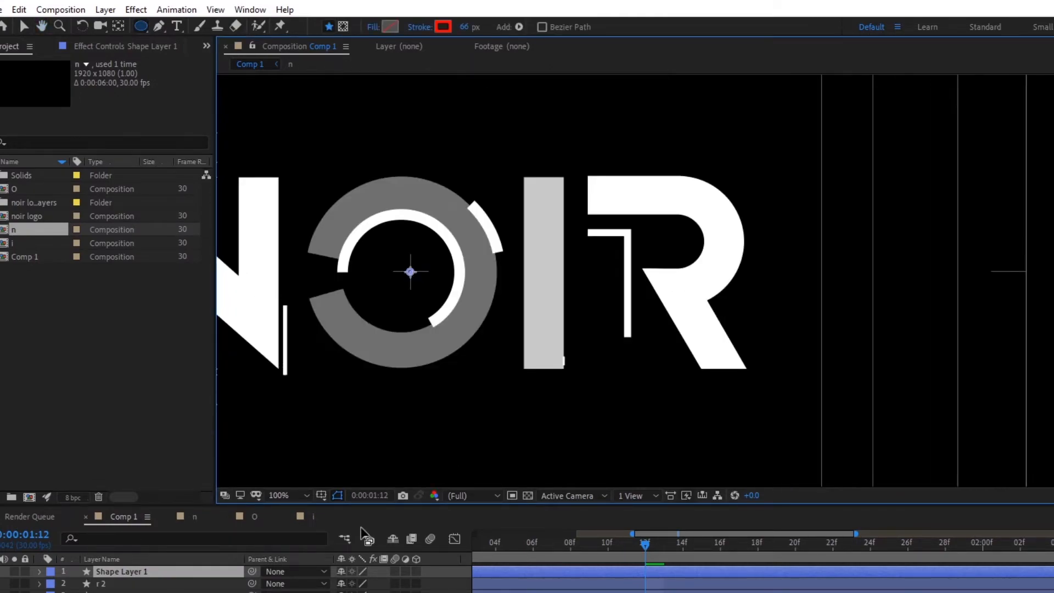
right_click(143, 575)
click(169, 564)
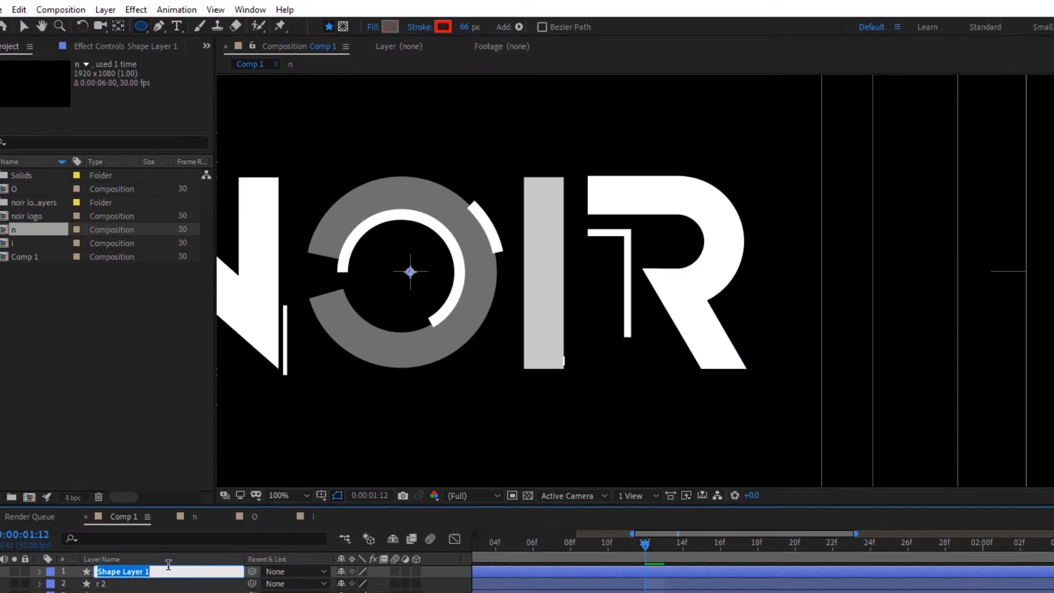
text(matte)
key(Return)
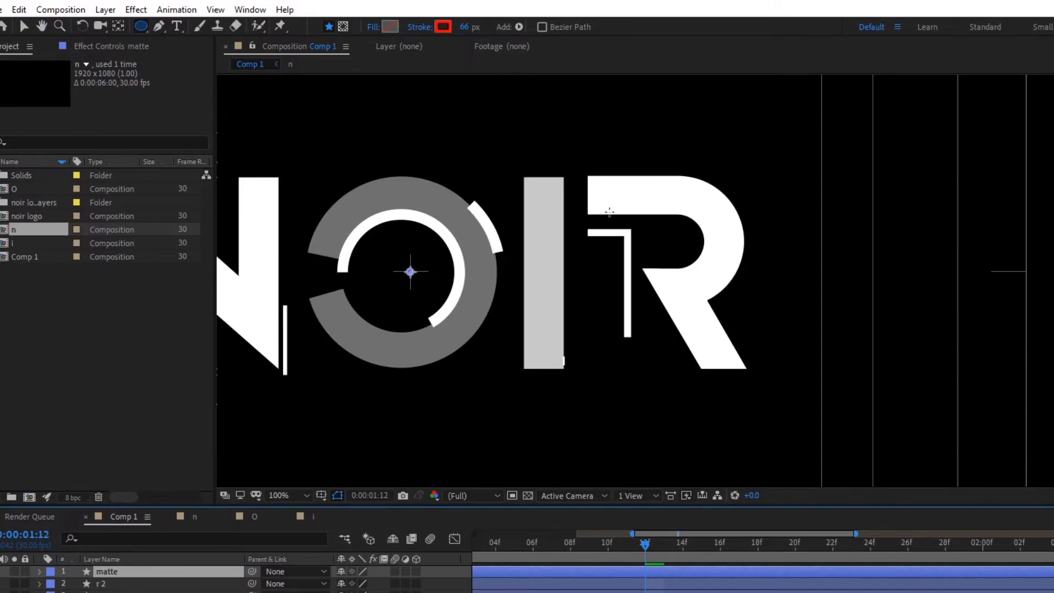
Activate the Pen tool, solo the r 2 and matte layers, and select matte for drawing
click(158, 28)
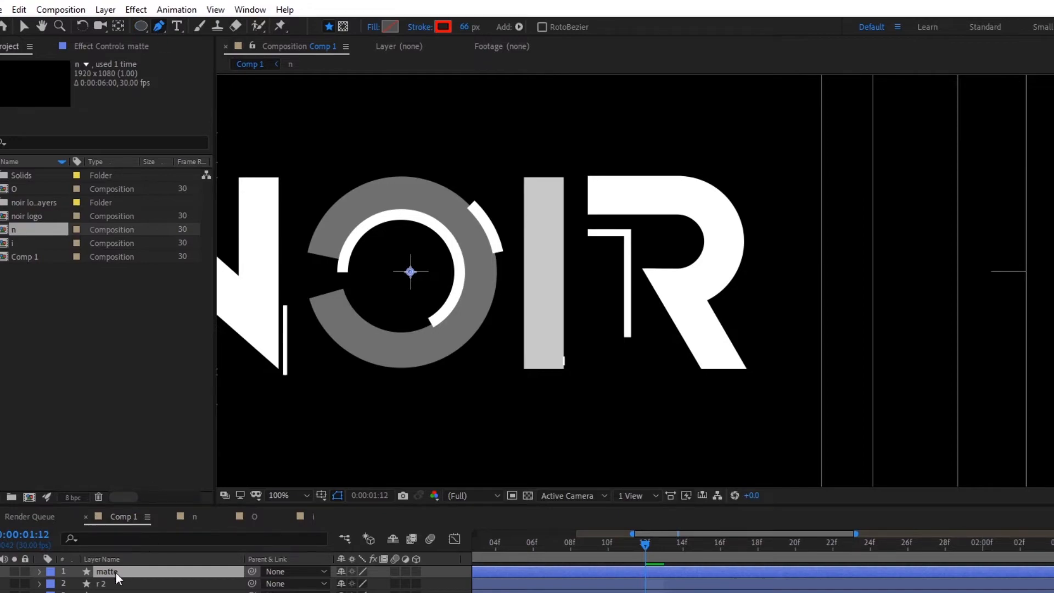
click(106, 585)
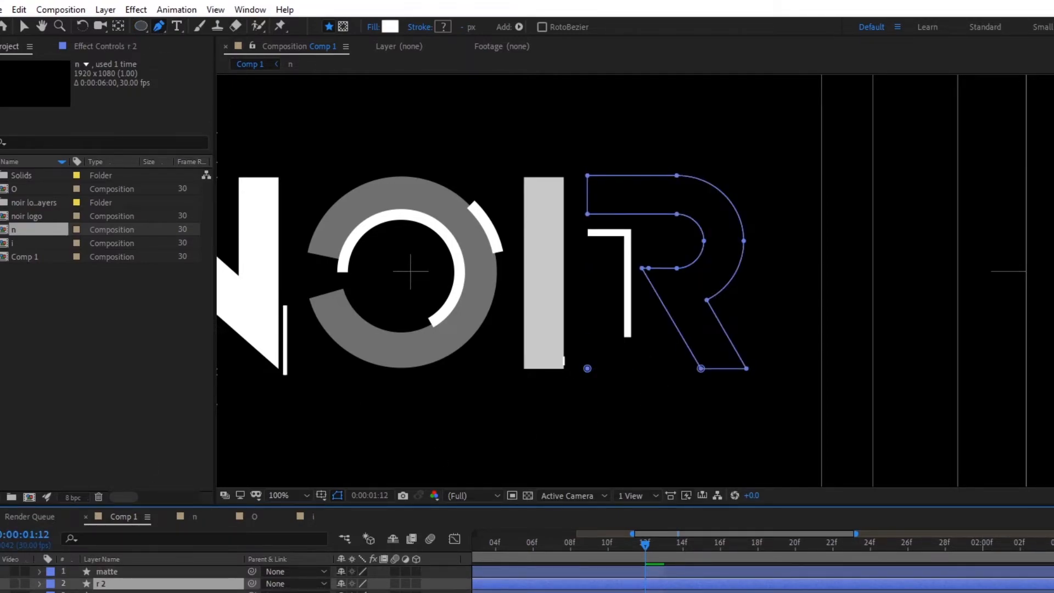
click(15, 583)
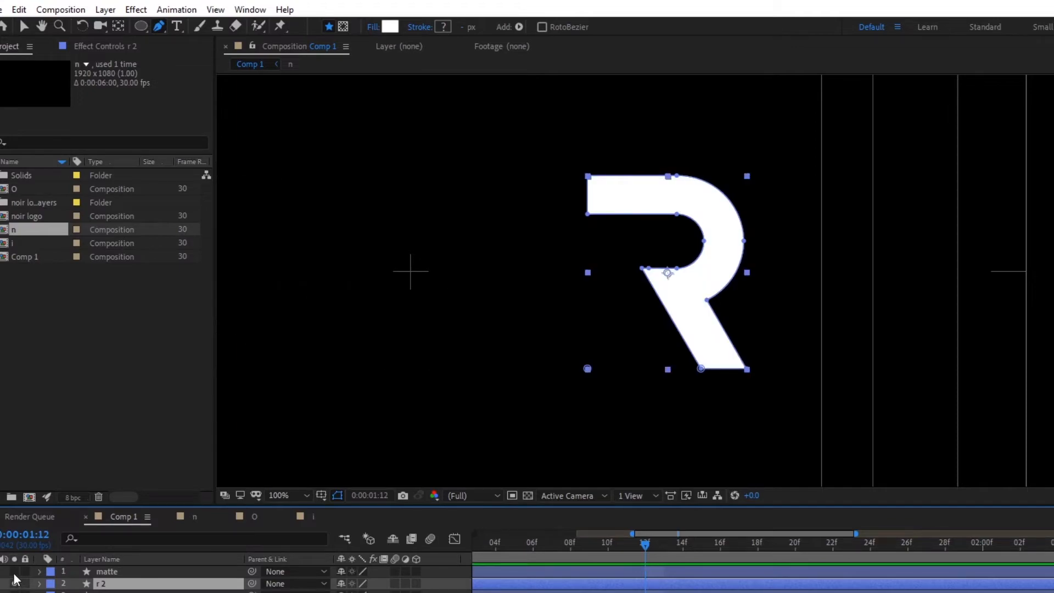
click(156, 573)
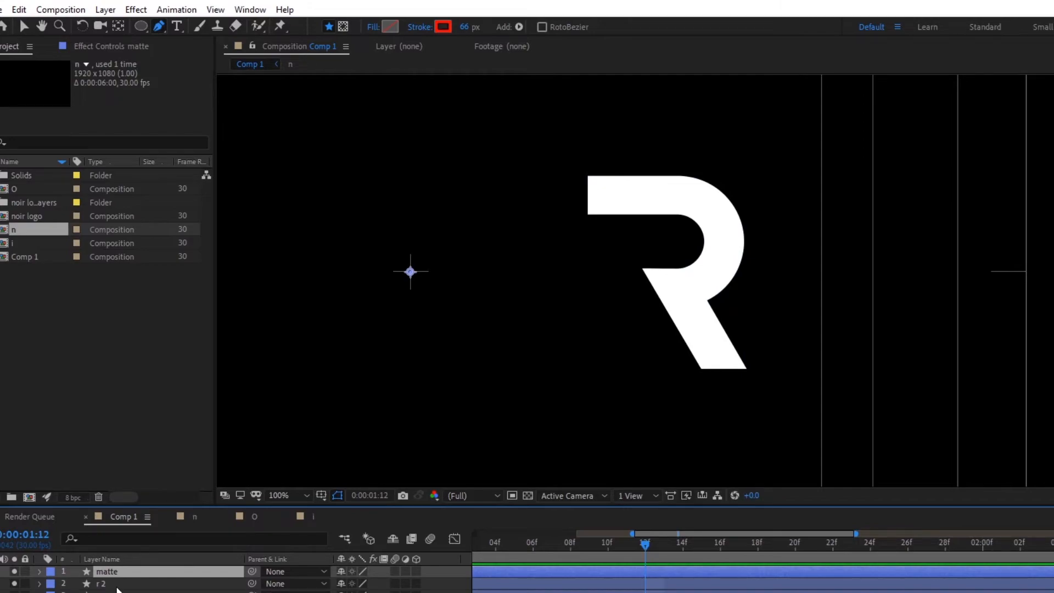
Start an open path with a 66 px red stroke on matte, running from beyond the R's open end along its upper bar's centre
key(h)
drag(717, 258, 611, 270)
scroll(611, 271, up, 2)
scroll(561, 294, up, 2)
drag(365, 284, 696, 332)
key(g)
click(552, 287)
click(751, 283)
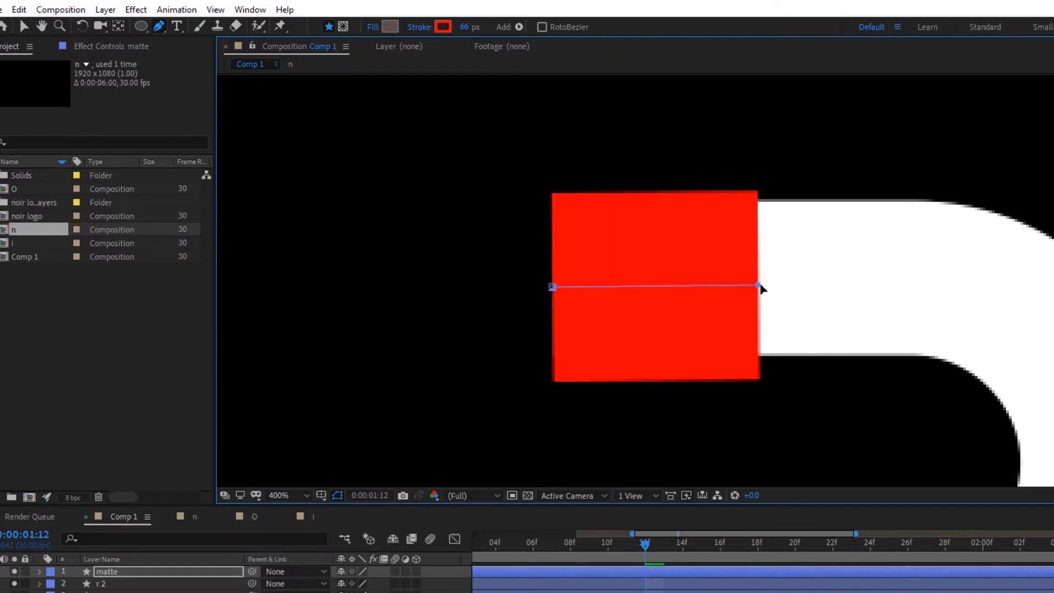
click(913, 283)
drag(924, 290, 682, 259)
click(770, 266)
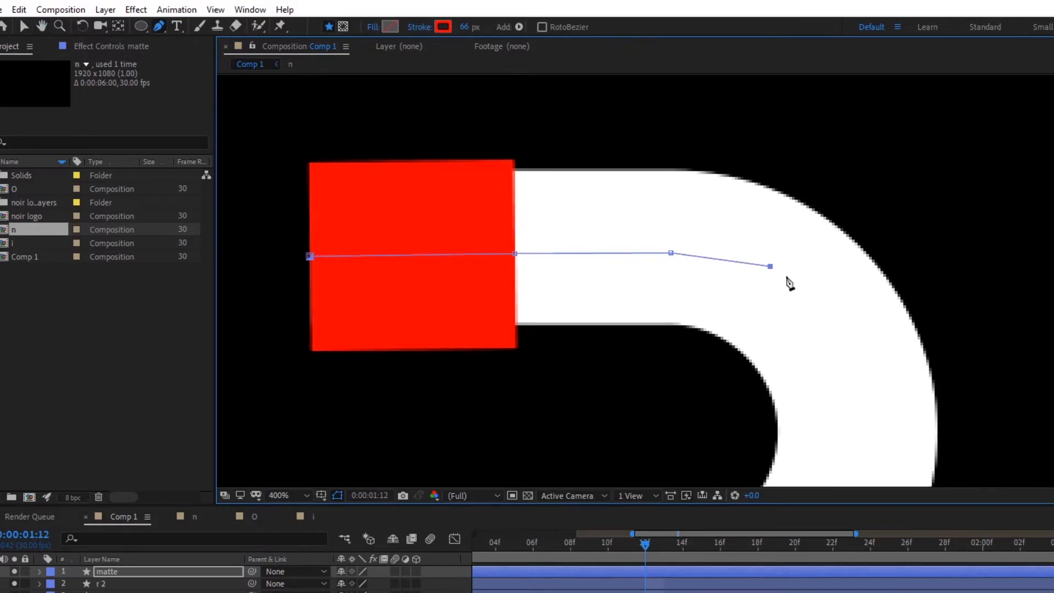
Continue the matte path point by point around the centre of the R's curved bowl to its lower side
click(828, 312)
drag(847, 349, 832, 326)
click(827, 319)
drag(846, 396, 821, 329)
click(816, 324)
drag(806, 377, 834, 290)
click(811, 337)
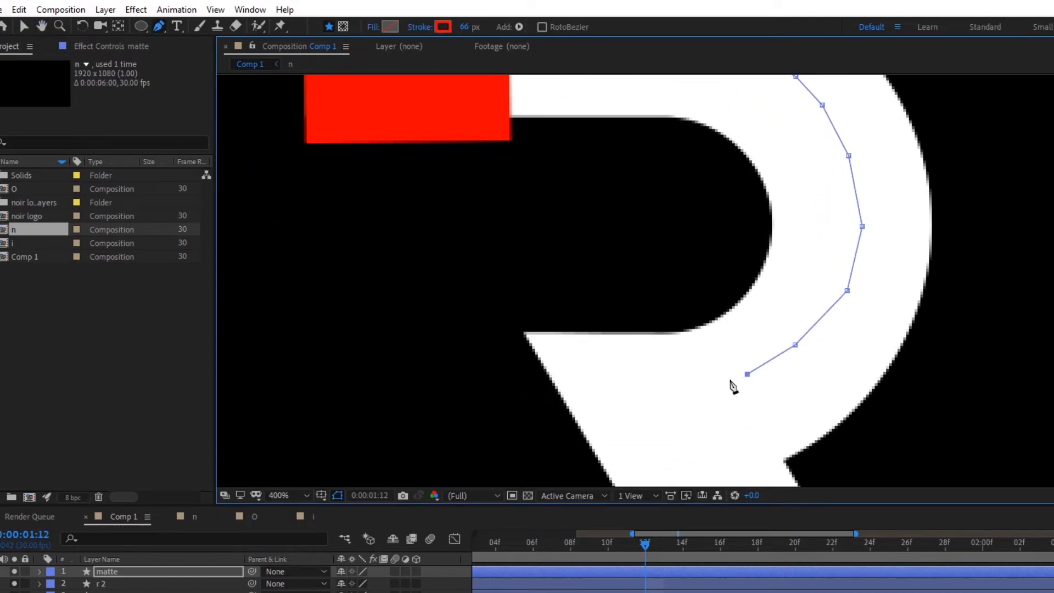
Extend the matte path beyond the inner end of the bowl and reposition its last vertices into a gentle curve
click(539, 416)
drag(542, 412, 481, 398)
mouse_move(678, 405)
mouse_down()
mouse_move(588, 254)
mouse_move(572, 286)
mouse_up()
mouse_move(692, 295)
mouse_down()
mouse_move(692, 258)
mouse_move(680, 290)
mouse_up()
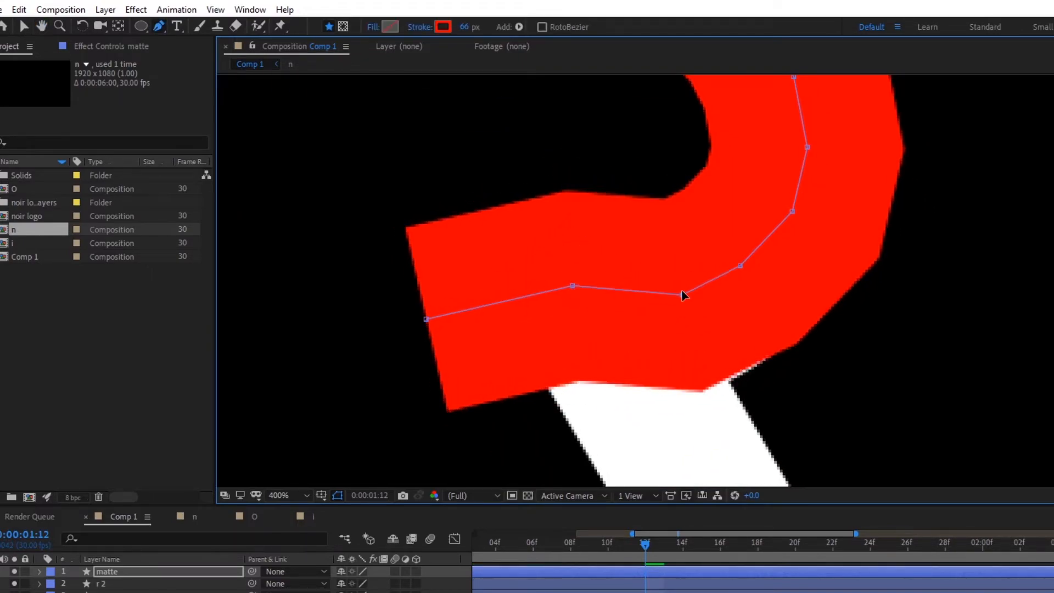
drag(572, 286, 561, 309)
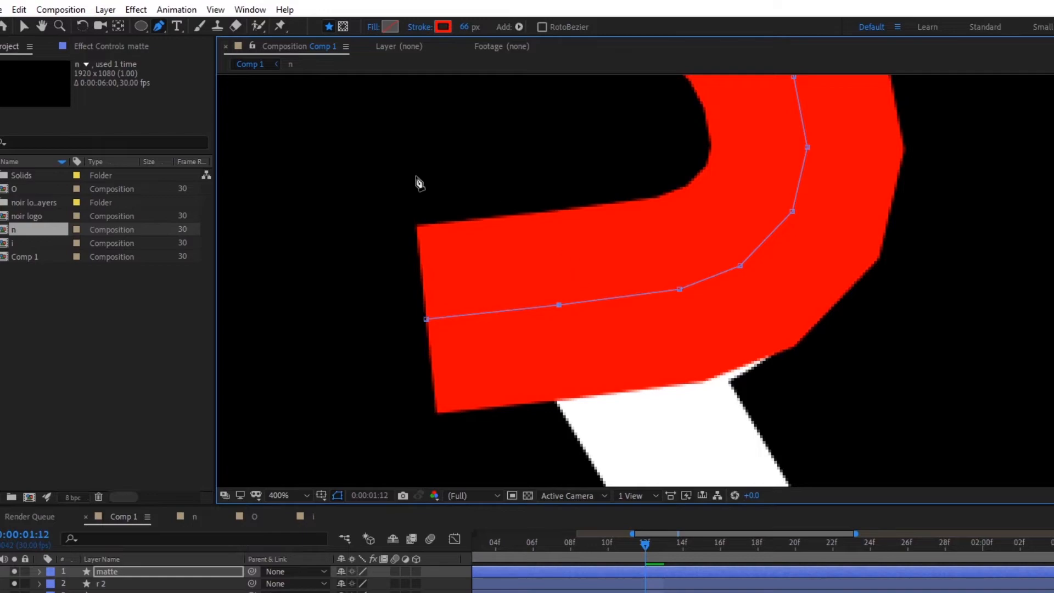
Use the Convert Vertex tool to smooth the matte path's vertices around the lower curve of the R's bowl
click(159, 27)
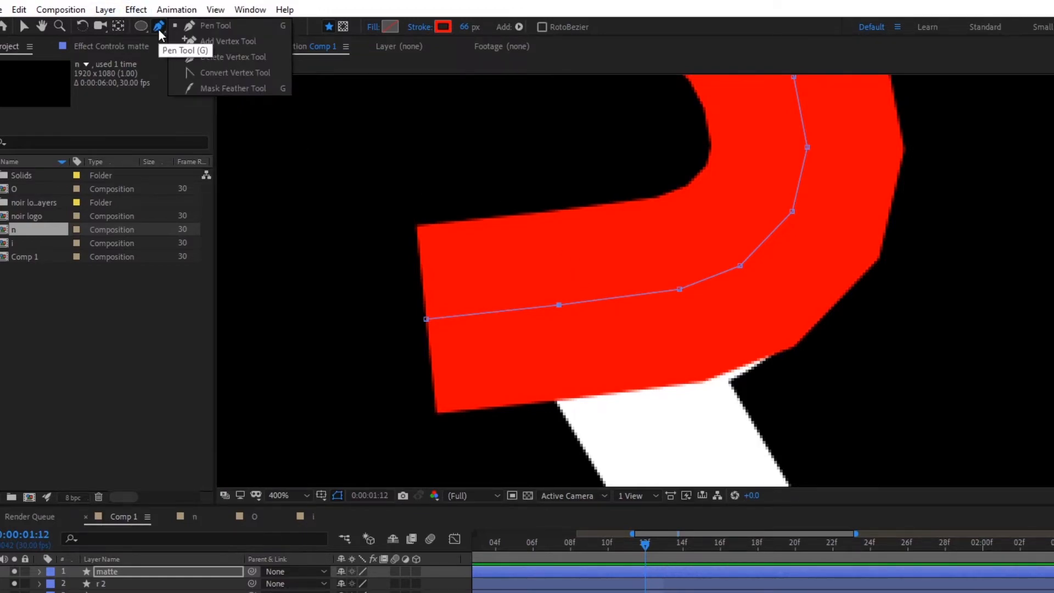
click(214, 72)
click(680, 290)
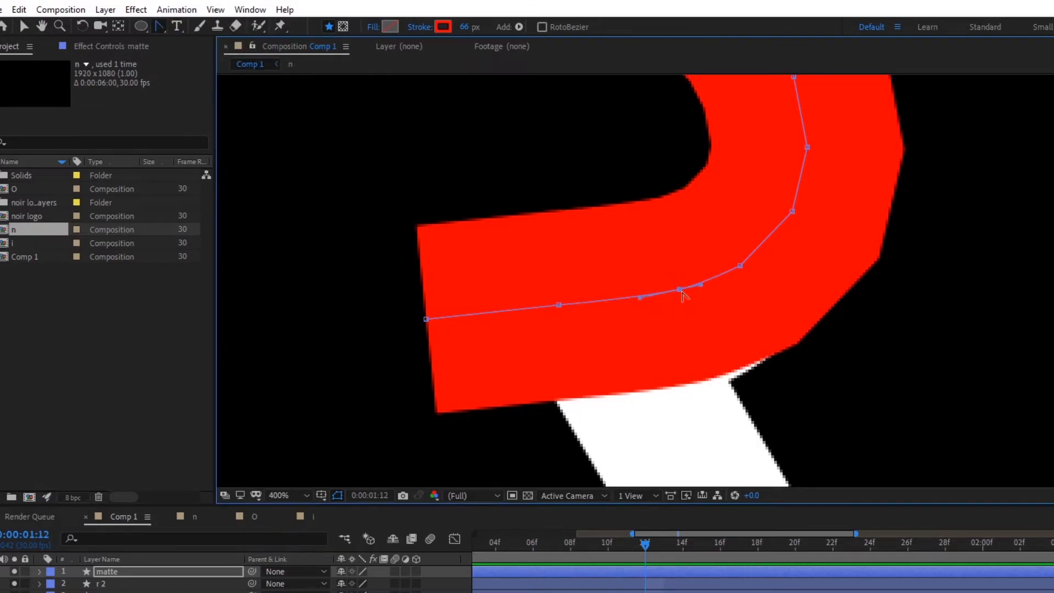
click(740, 266)
click(792, 211)
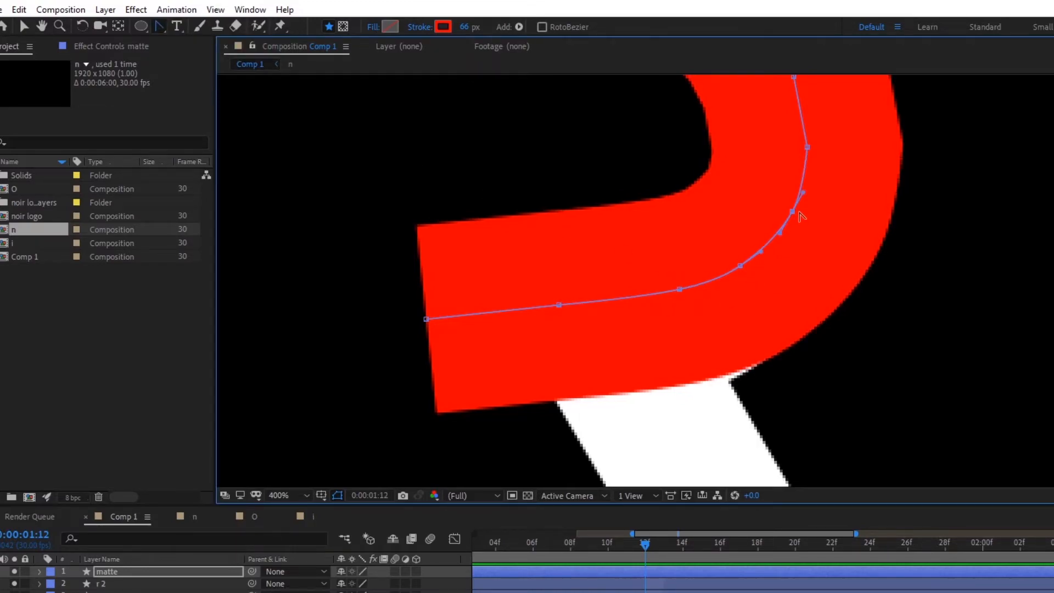
click(807, 147)
Convert the remaining corner vertices around the upper curve of the bowl into smooth points on the matte path
scroll(811, 164, up, 5)
click(771, 234)
click(744, 183)
click(718, 154)
click(686, 136)
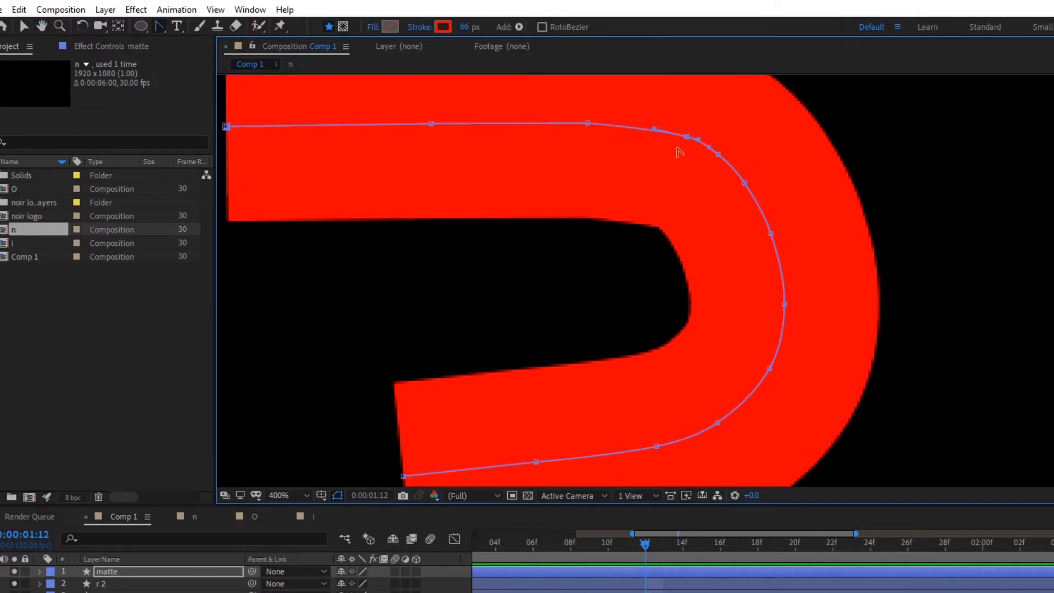
drag(597, 129, 660, 217)
Reposition the matte path's last vertices at the inner end of the bowl so its lower bar runs flatter
mouse_move(697, 304)
mouse_down()
mouse_move(707, 202)
mouse_move(693, 120)
mouse_up()
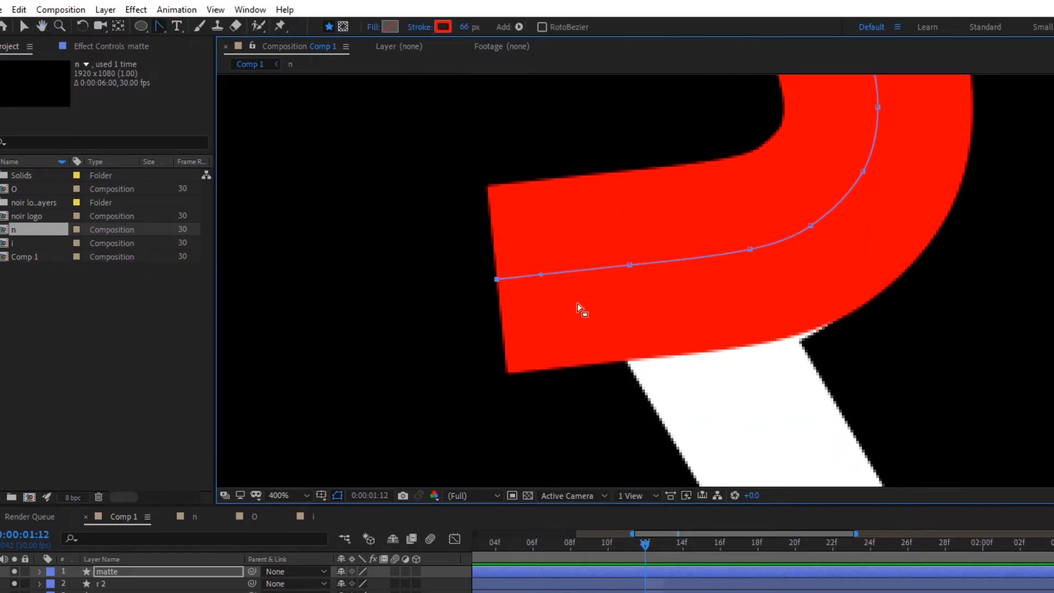
key(v)
drag(630, 267, 752, 257)
drag(502, 280, 395, 222)
drag(498, 277, 439, 281)
scroll(773, 296, down, 3)
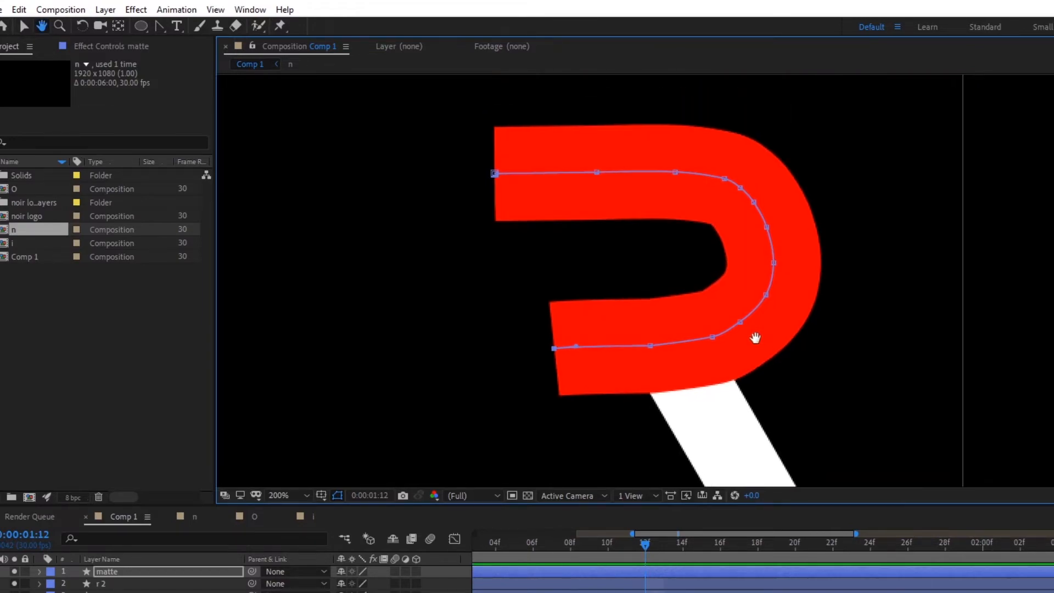
Draw a second straight stroked path on the matte layer along the R's diagonal leg, extending past both of its ends
click(102, 576)
click(160, 27)
click(180, 27)
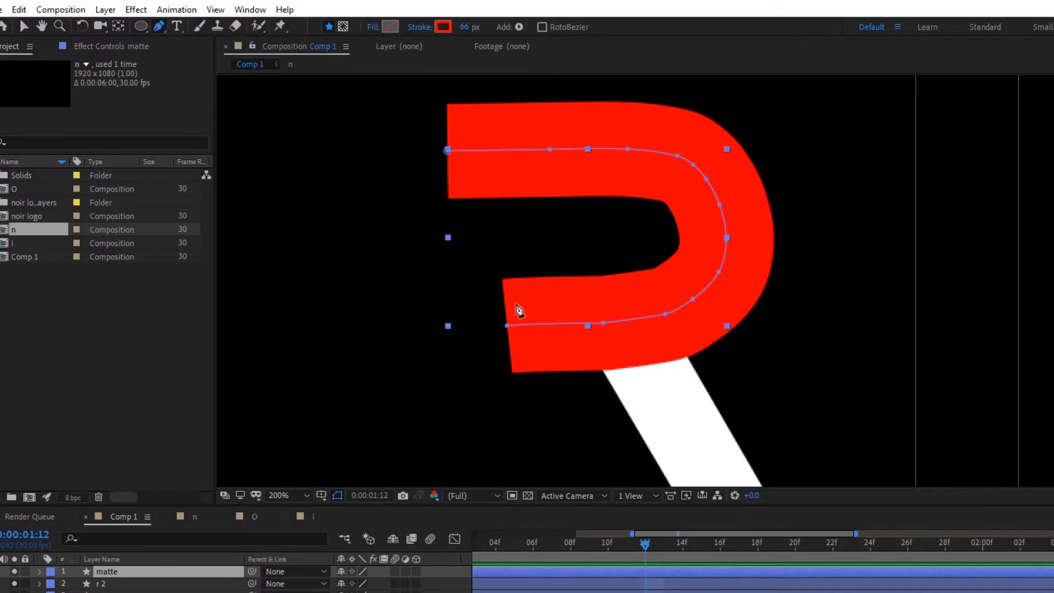
click(568, 246)
scroll(562, 296, down, 4)
scroll(561, 296, right, 3)
click(566, 303)
mouse_move(570, 309)
mouse_down()
mouse_move(562, 328)
mouse_move(571, 328)
mouse_up()
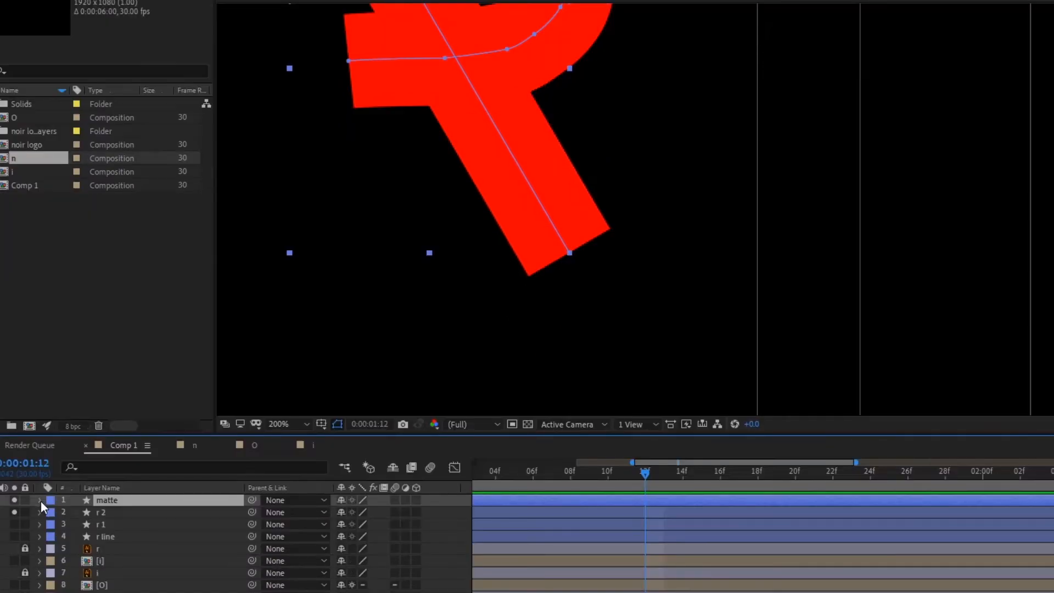
Expand the matte layer and check how its strokes cover the outline of r 2
click(39, 572)
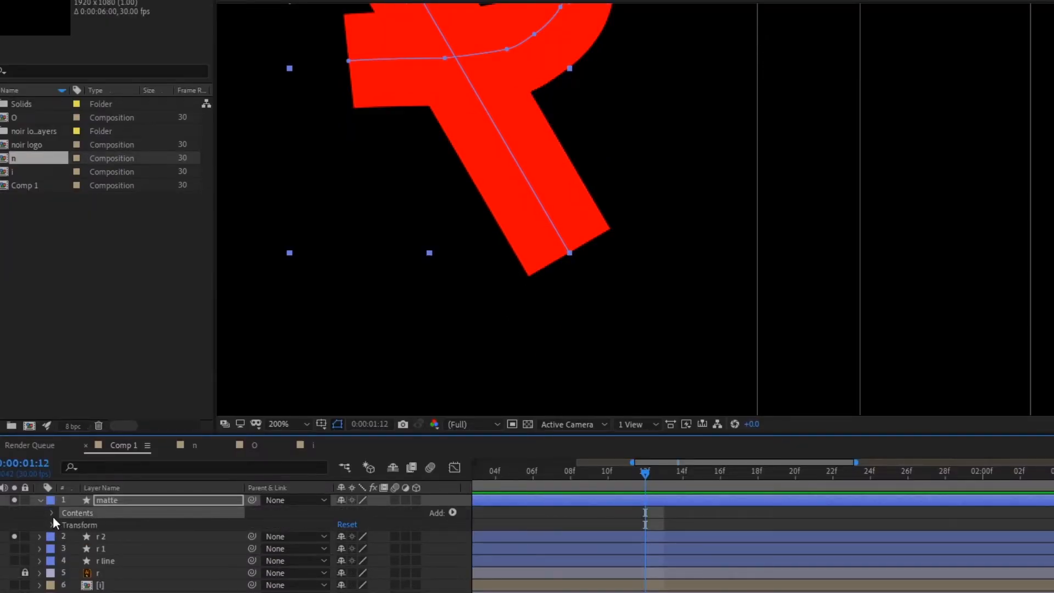
click(104, 535)
scroll(558, 209, down, 2)
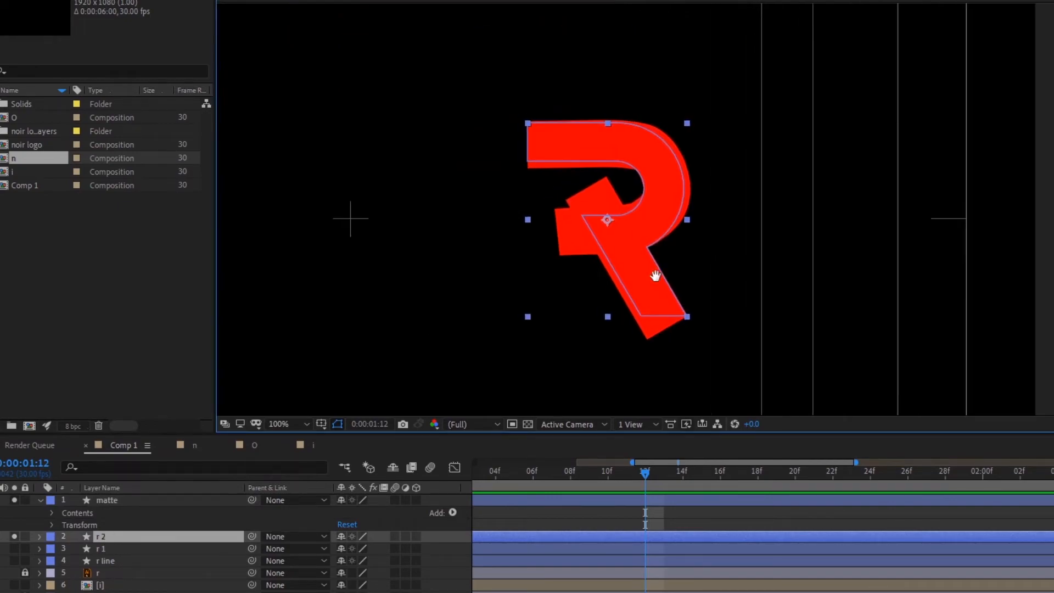
scroll(236, 543, down, 1)
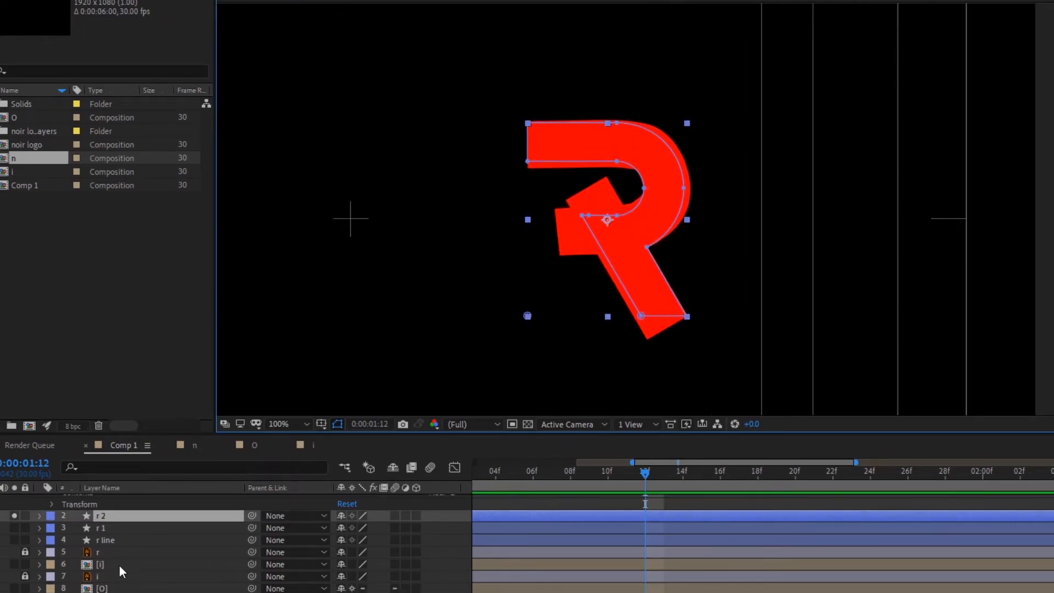
click(644, 503)
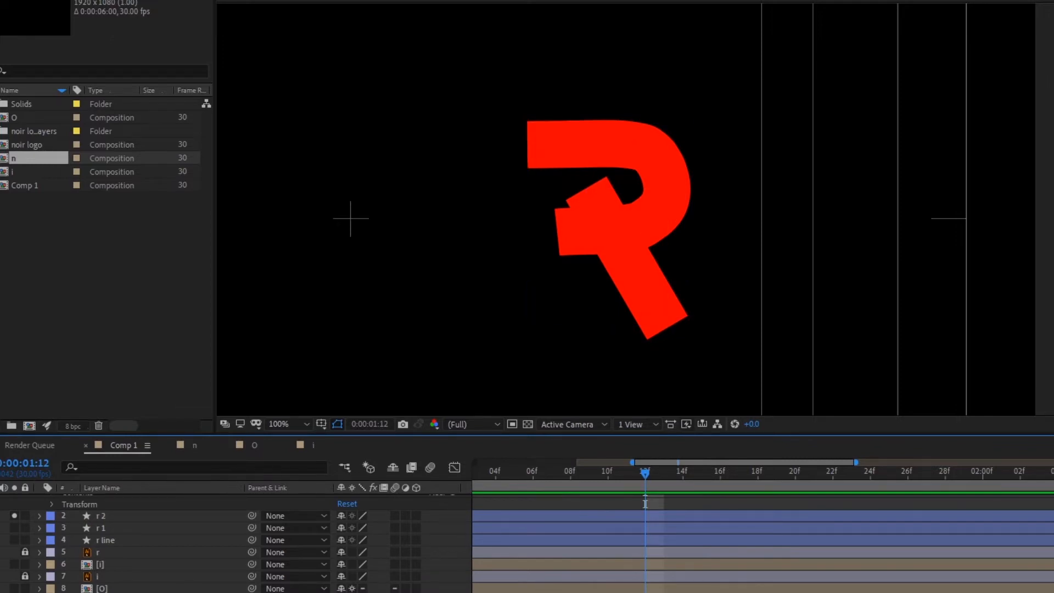
click(164, 587)
scroll(116, 535, up, 1)
click(116, 488)
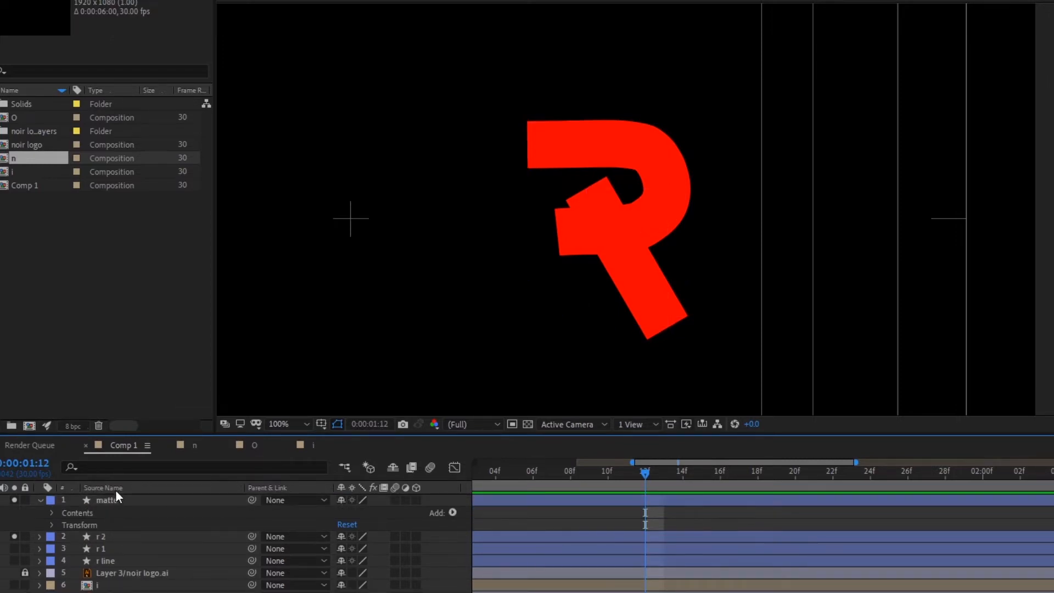
Move to 0:00:01:11, expand the matte layer's contents and select Shape 1
drag(643, 476, 626, 476)
click(84, 515)
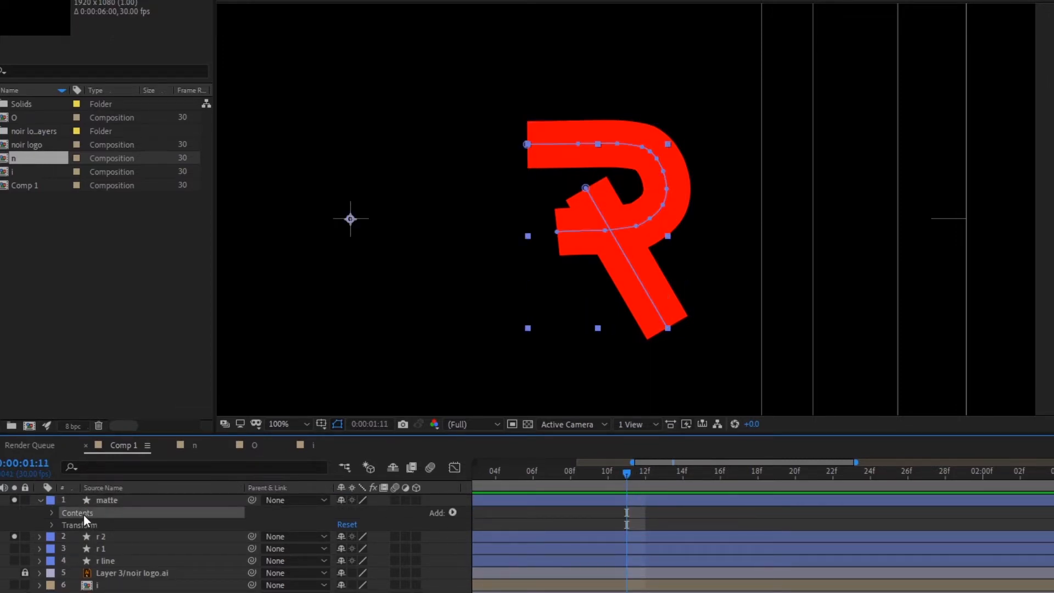
click(52, 513)
click(91, 527)
click(90, 538)
click(72, 512)
click(103, 500)
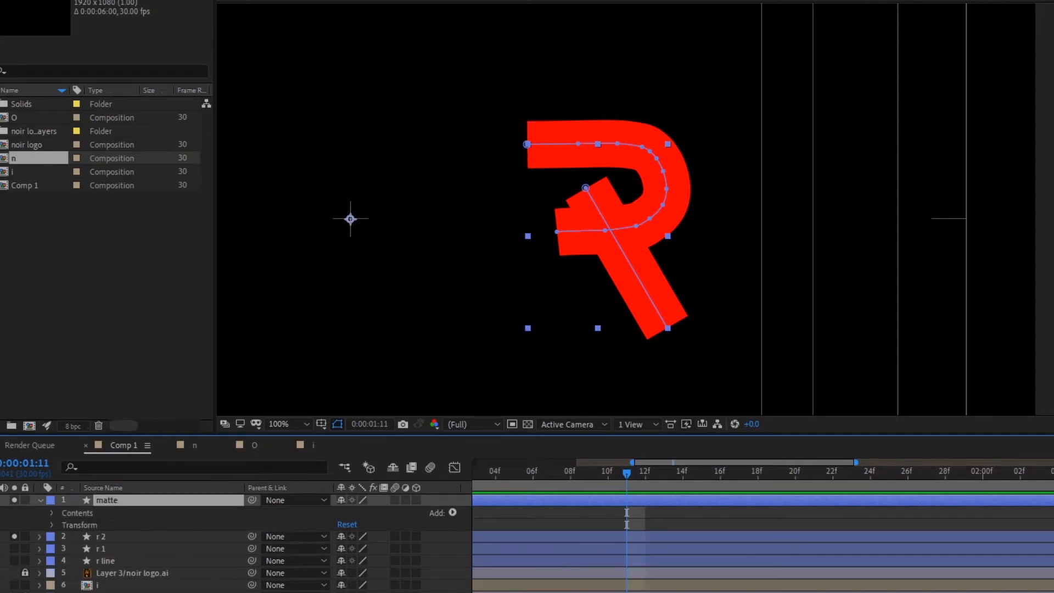
click(51, 513)
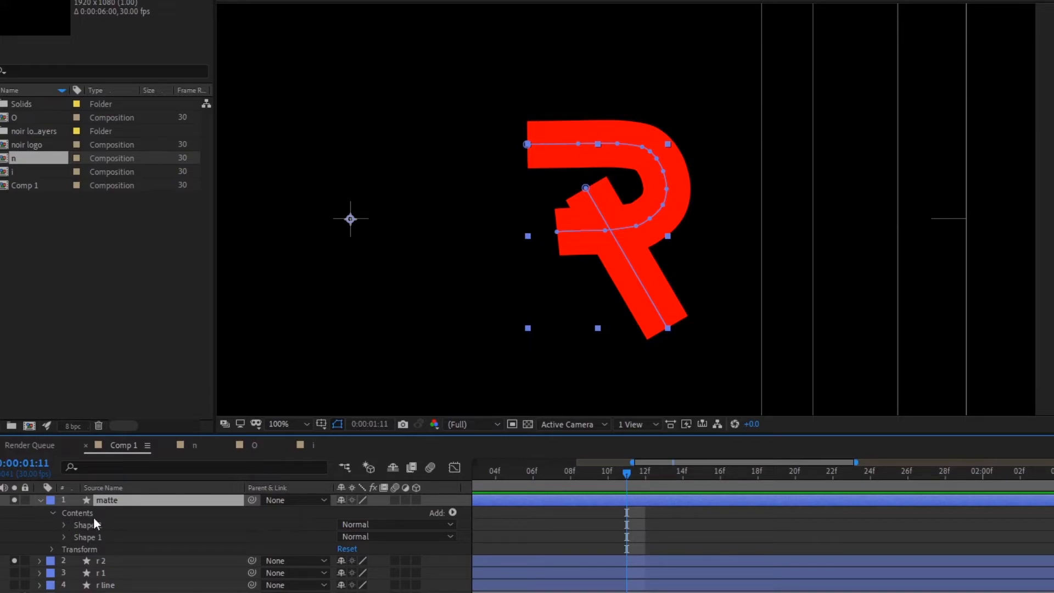
click(93, 540)
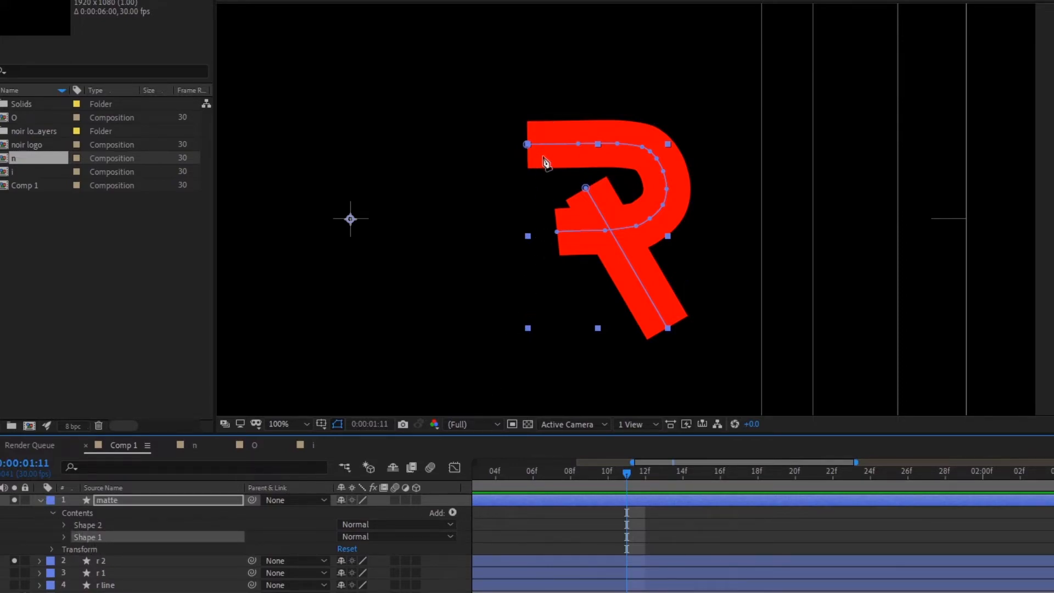
Add Trim Paths to Shape 1 and keyframe its End at 100% at 0:00:01:11
click(451, 513)
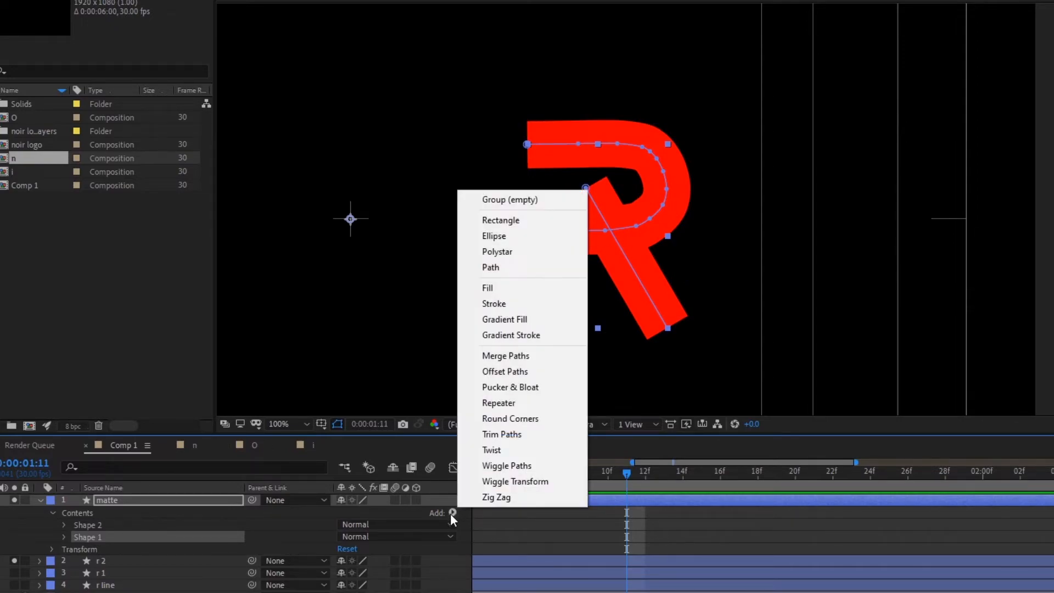
click(515, 437)
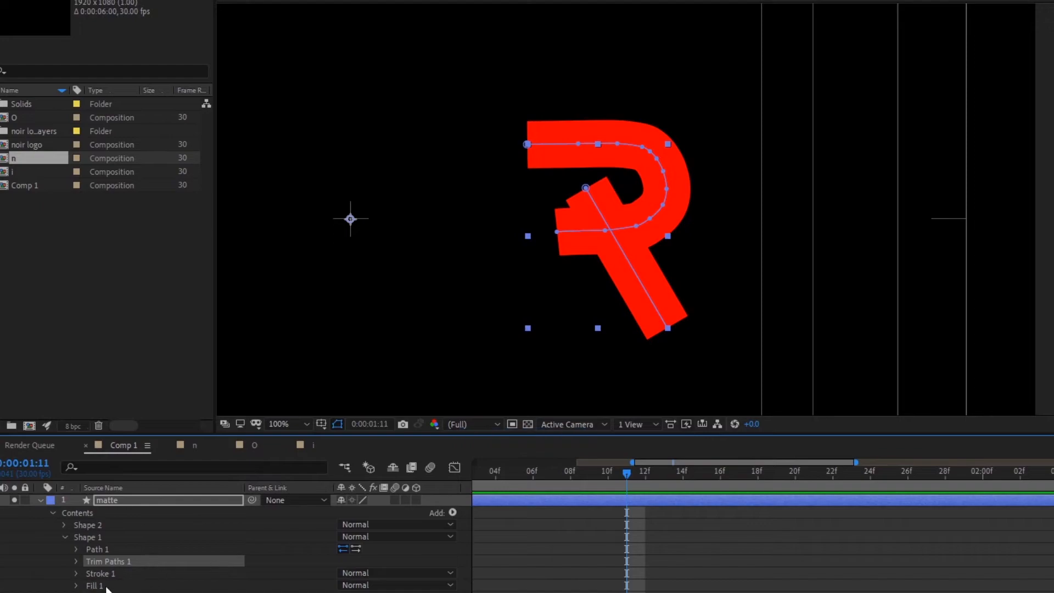
click(77, 561)
click(100, 584)
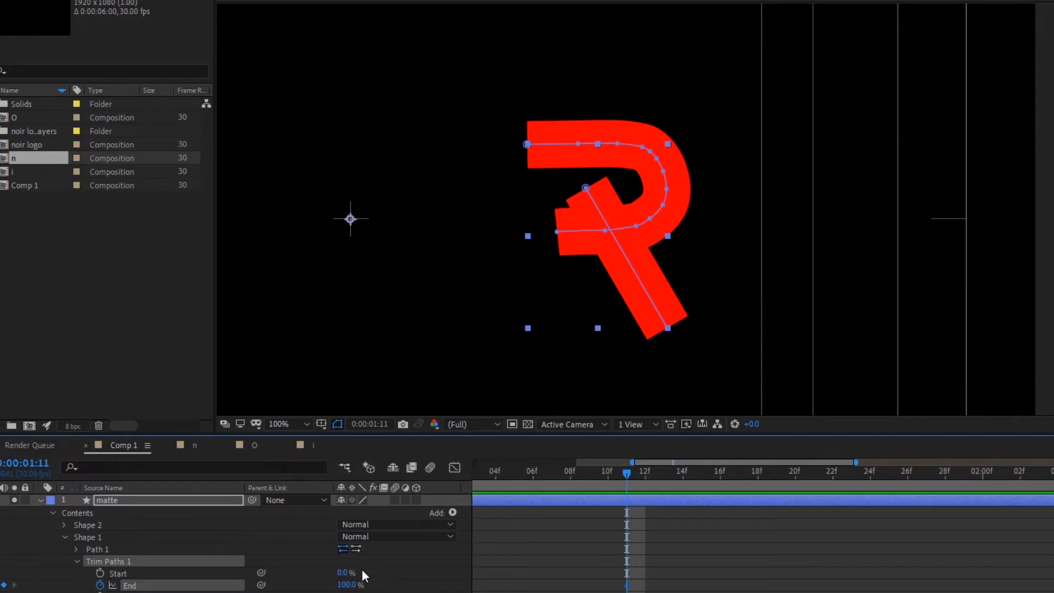
Keyframe Shape 1's trim End at 0% at 0:00:01:05 and preview the reveal
drag(626, 476, 510, 491)
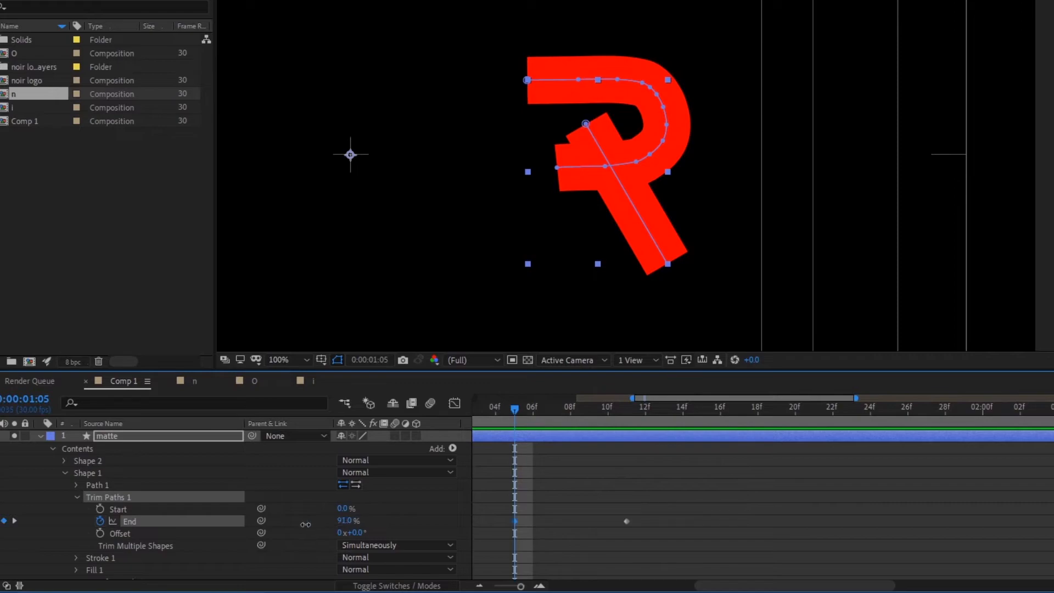
drag(319, 523, 258, 524)
click(541, 524)
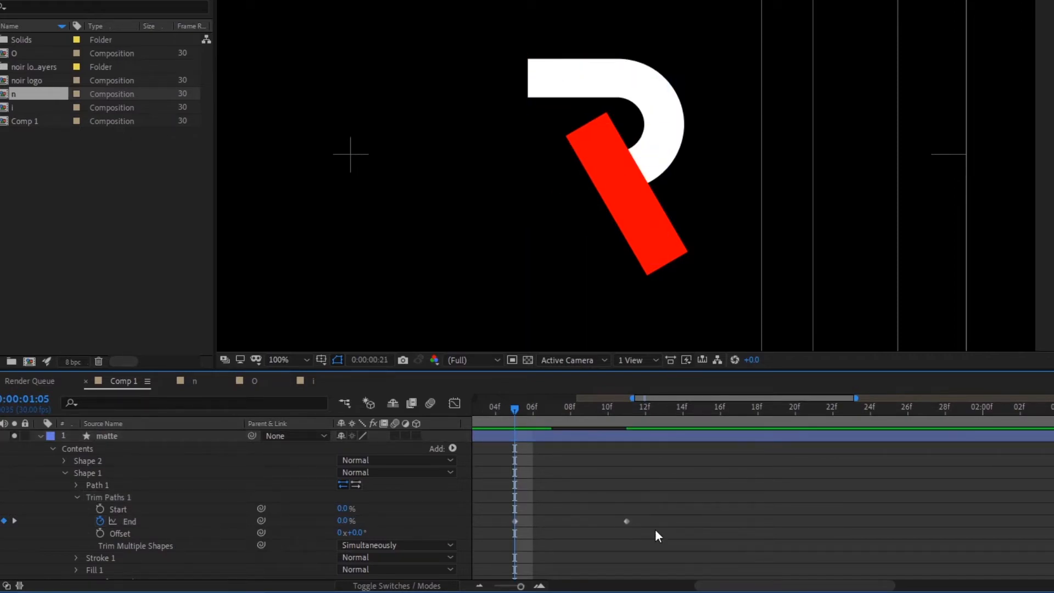
key(space)
Move the 100% End keyframe to 0:00:01:18 and apply Easy Ease to both End keyframes
drag(626, 520, 757, 520)
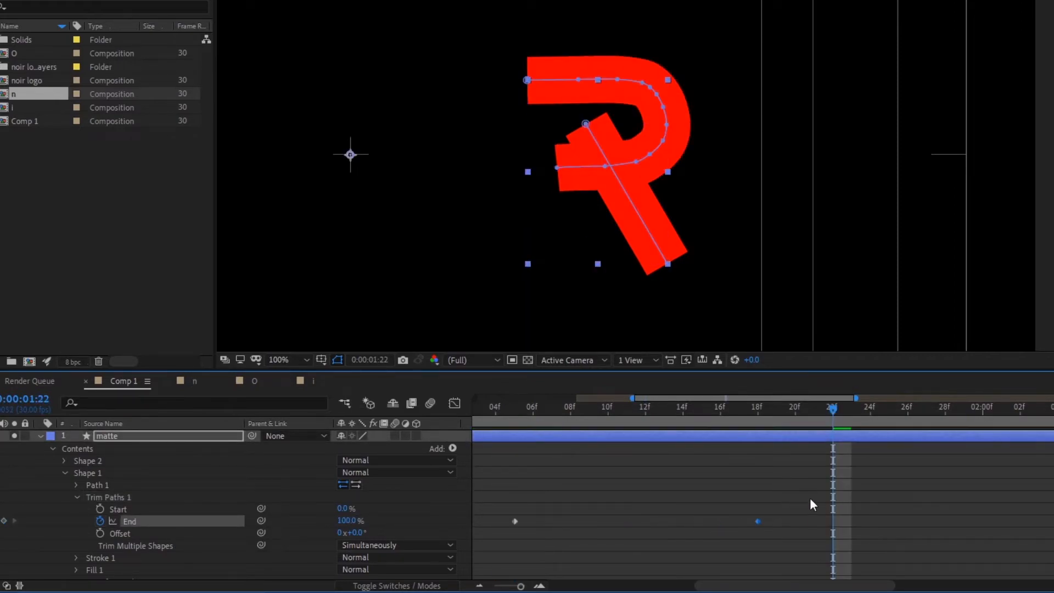
scroll(502, 535, left, 3)
right_click(612, 522)
mouse_move(726, 512)
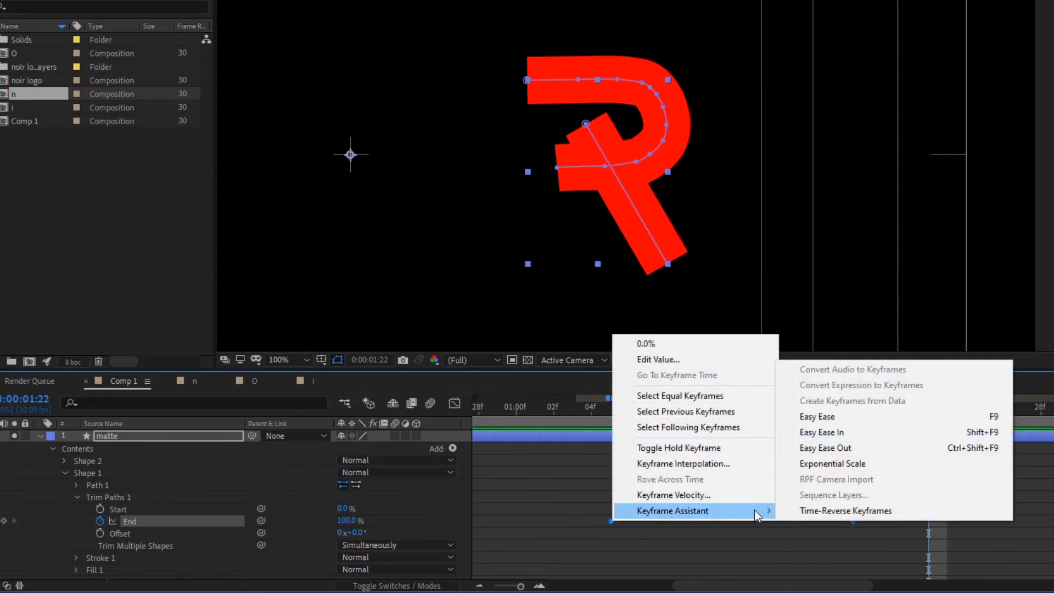
click(844, 413)
drag(789, 533, 545, 559)
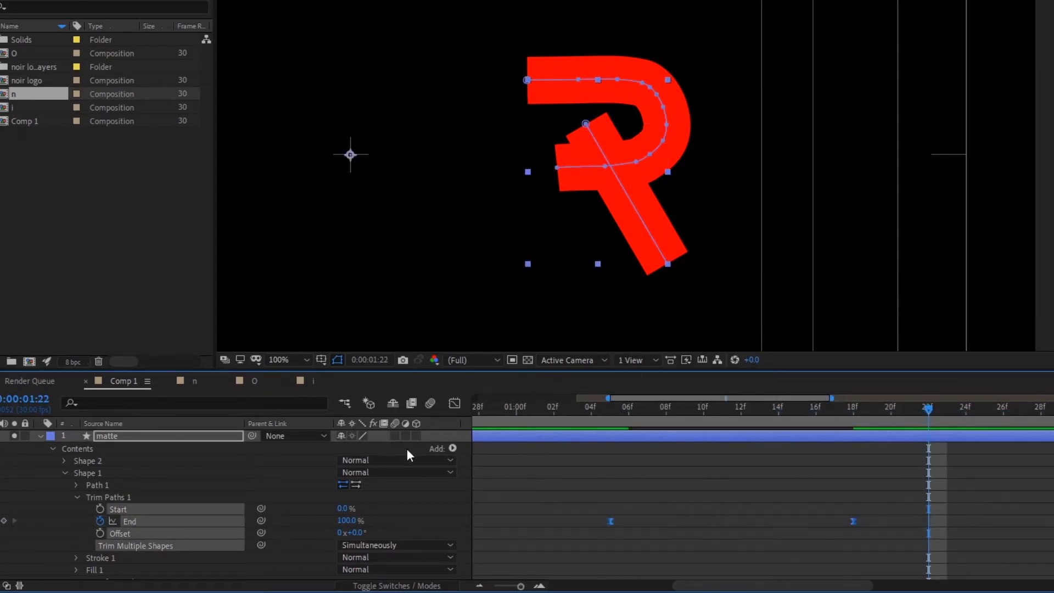
Lengthen both ease handles of the End keyframes in the Graph Editor, stretching the final one the most
click(456, 404)
drag(976, 519, 576, 556)
drag(649, 545, 678, 544)
drag(812, 544, 691, 549)
click(462, 405)
Copy Shape 1's Trim Paths with its End keyframes and paste it into Shape 2 at 0:00:01:12
drag(607, 406, 572, 407)
drag(516, 586, 510, 586)
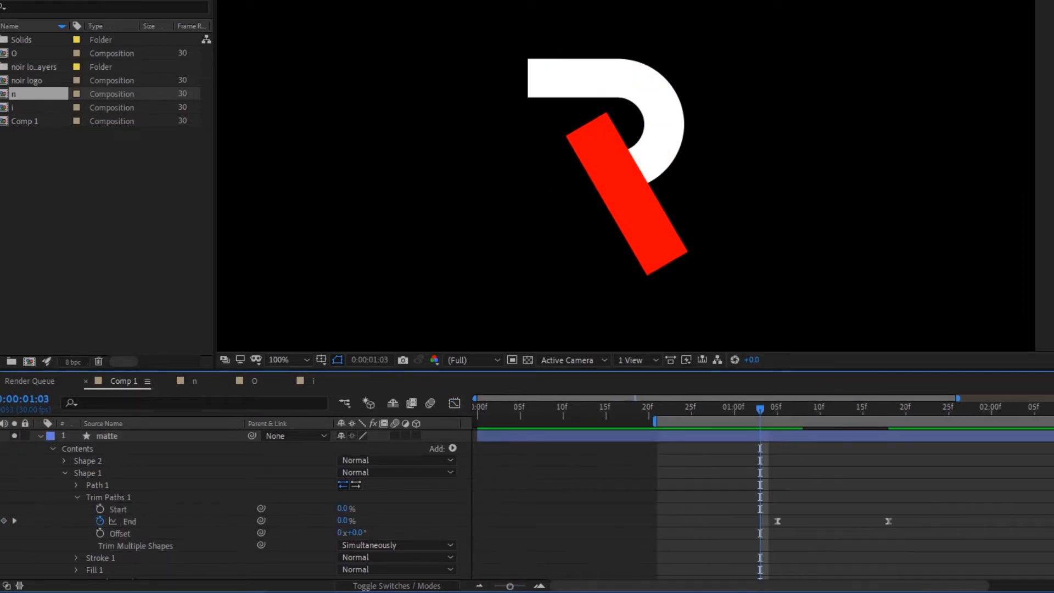
click(888, 521)
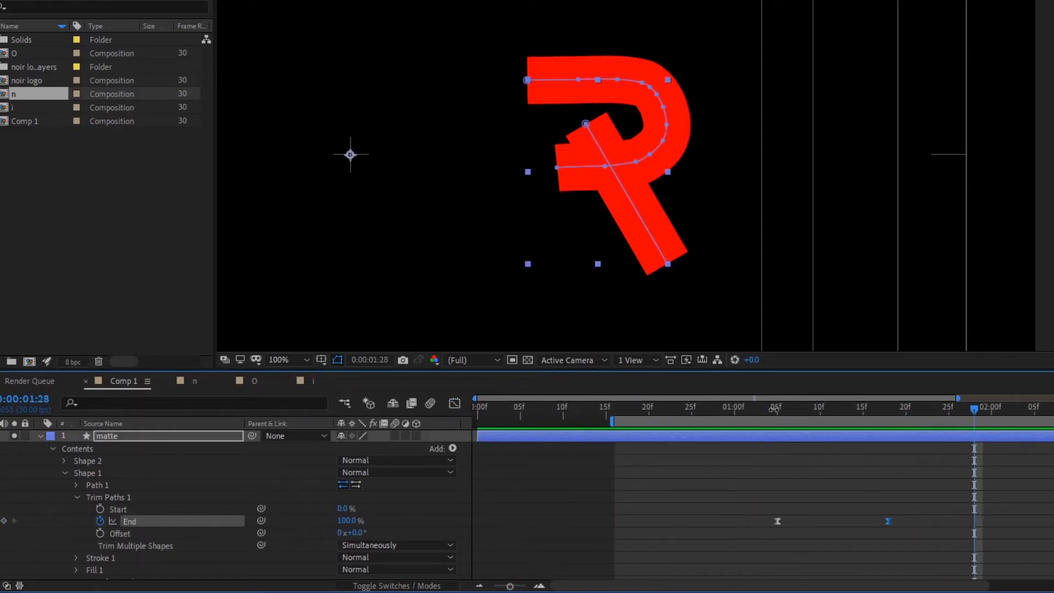
click(146, 498)
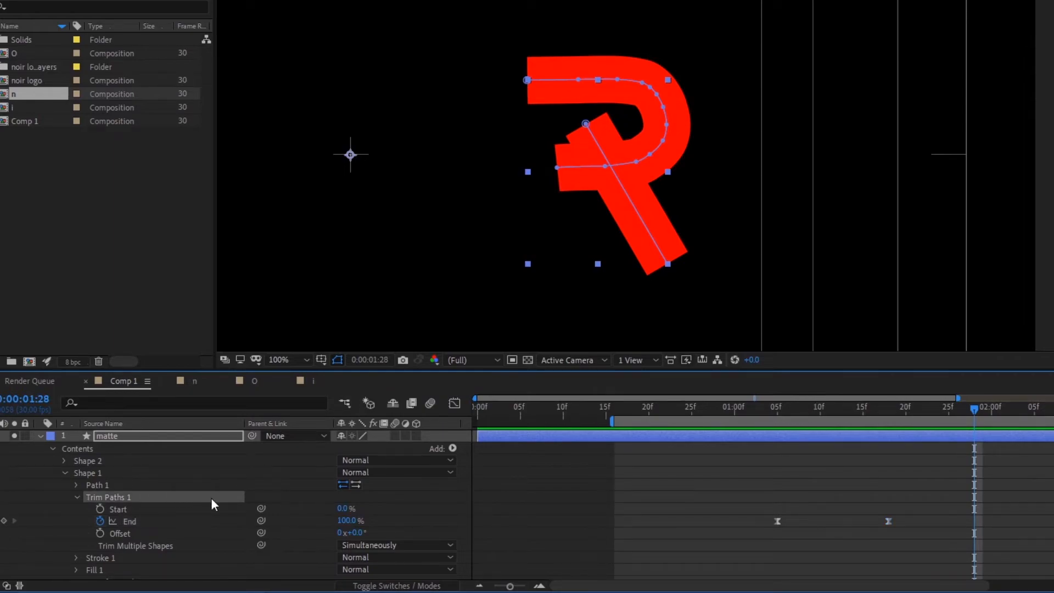
drag(836, 409, 776, 417)
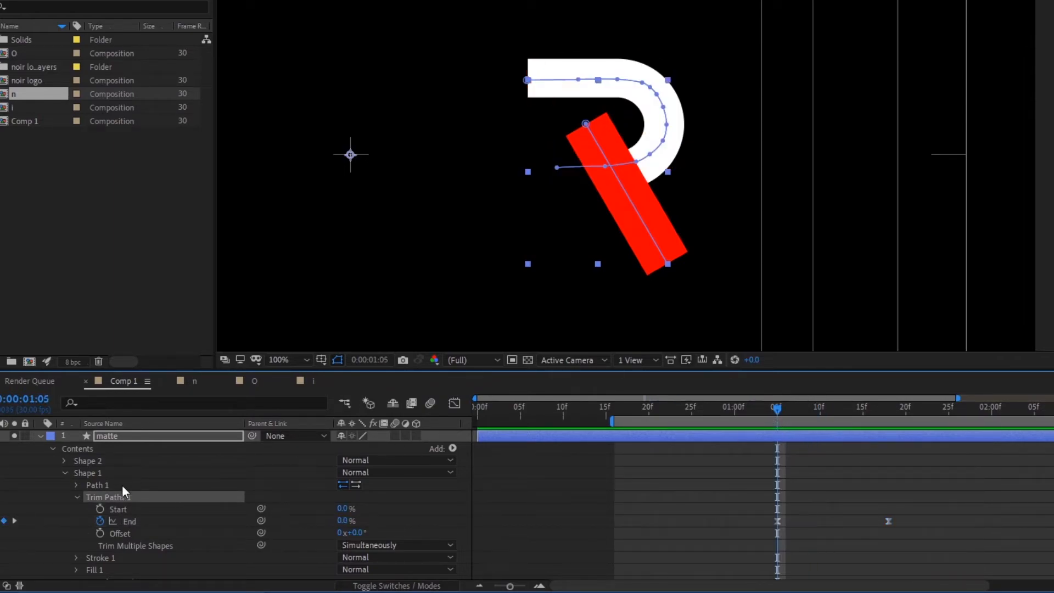
click(118, 509)
click(274, 456)
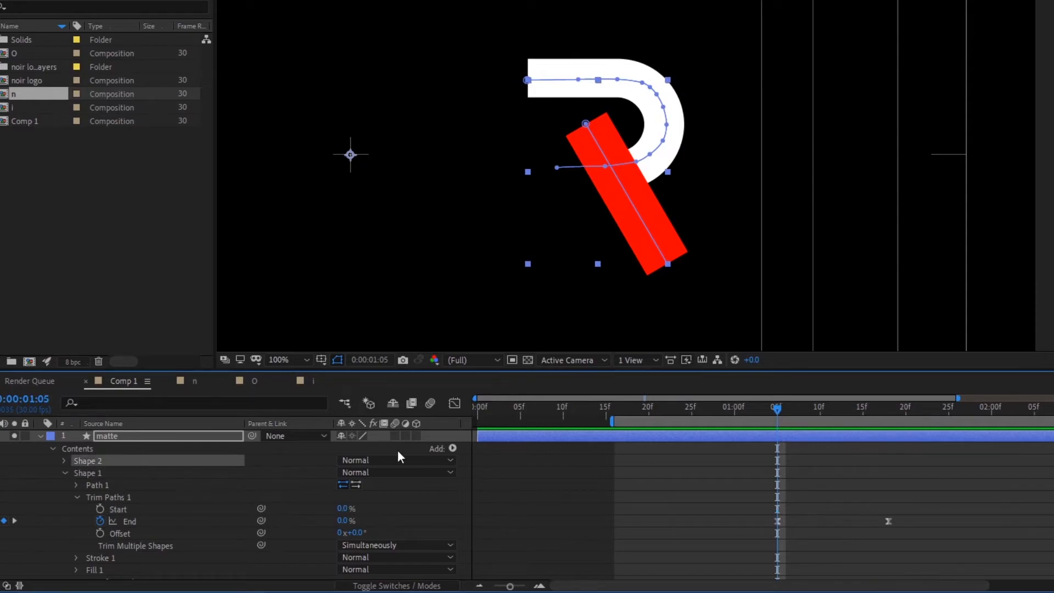
drag(786, 412, 837, 413)
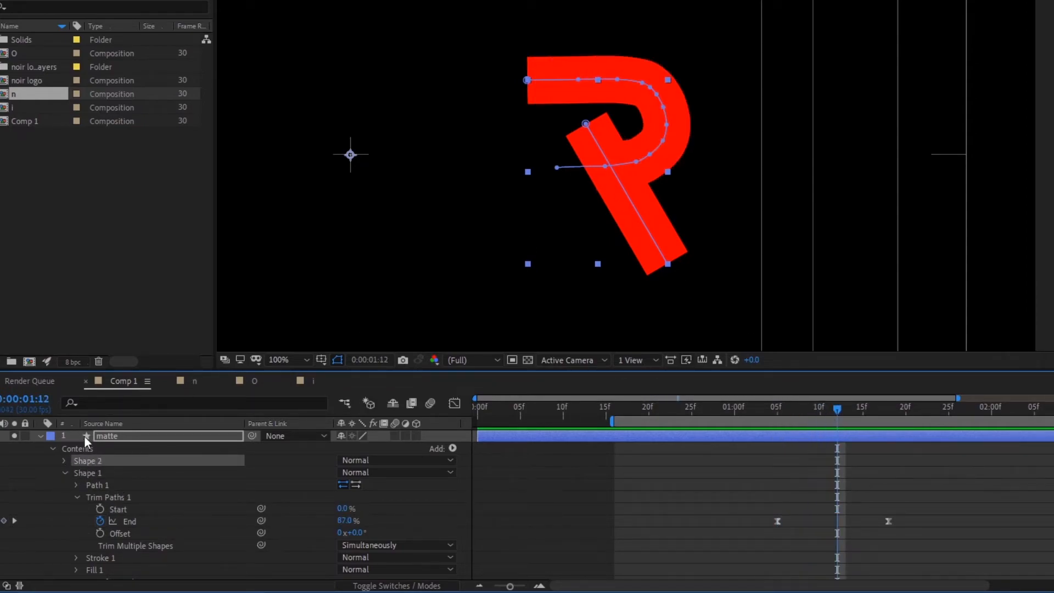
key(ctrl+v)
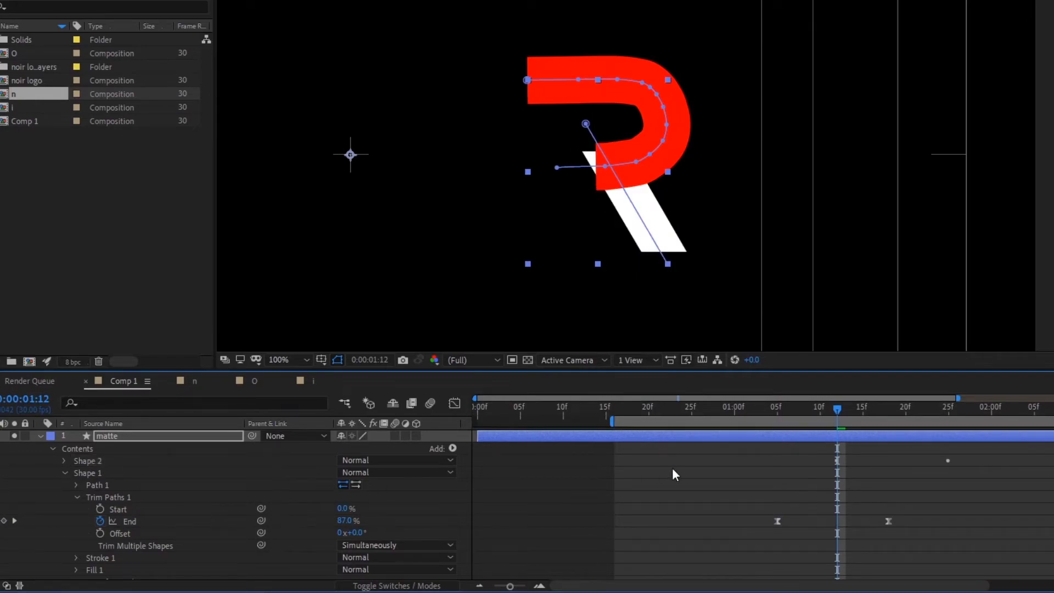
Reveal the matte layer's keyframes, shift Shape 2's End keyframes to run from 0:00:01:11 to 0:00:01:24, and preview
key(u)
mouse_move(951, 449)
mouse_down()
mouse_move(821, 446)
mouse_move(839, 449)
mouse_move(752, 410)
mouse_up()
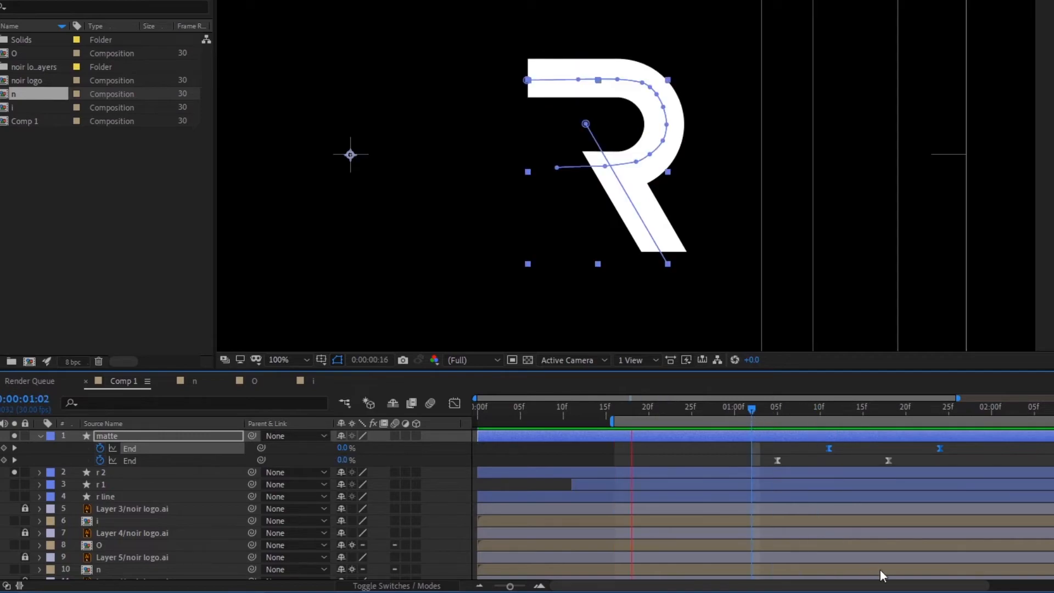
key(space)
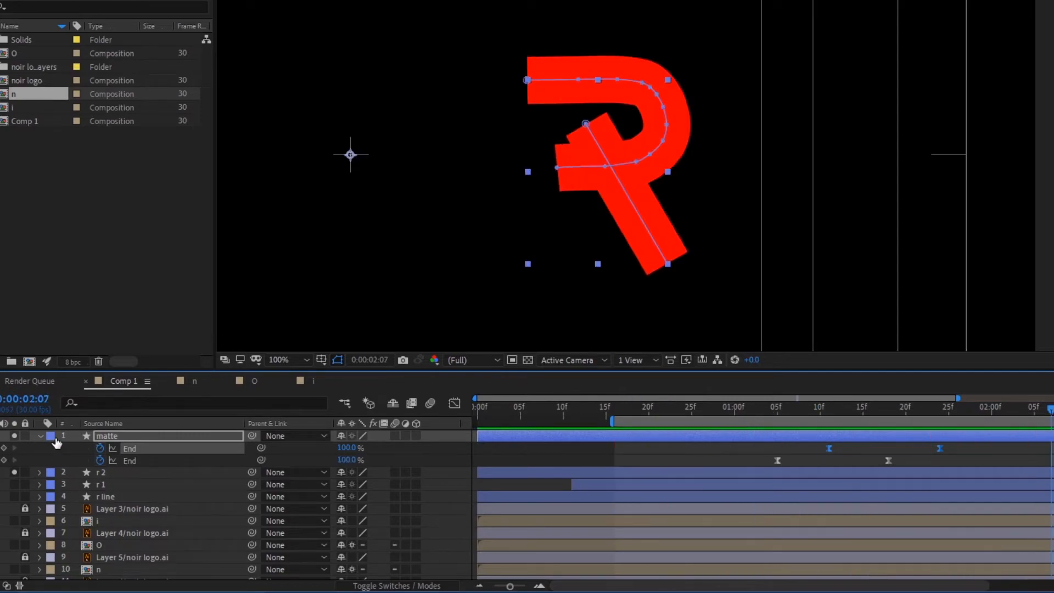
Collapse the matte layer's keyframes and turn off solo for the matte and r 2 layers
click(40, 437)
click(120, 449)
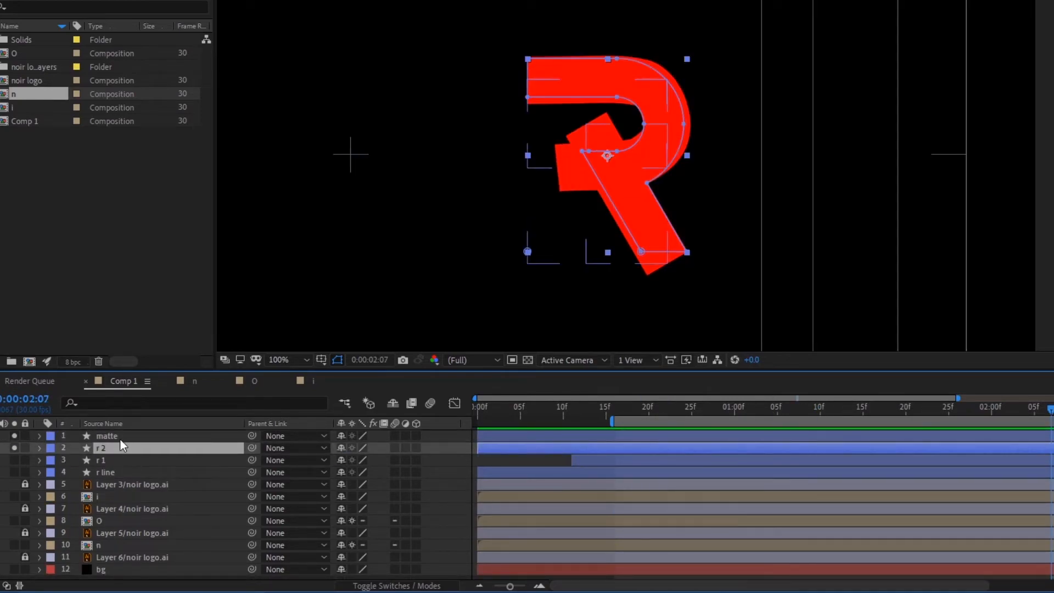
click(14, 436)
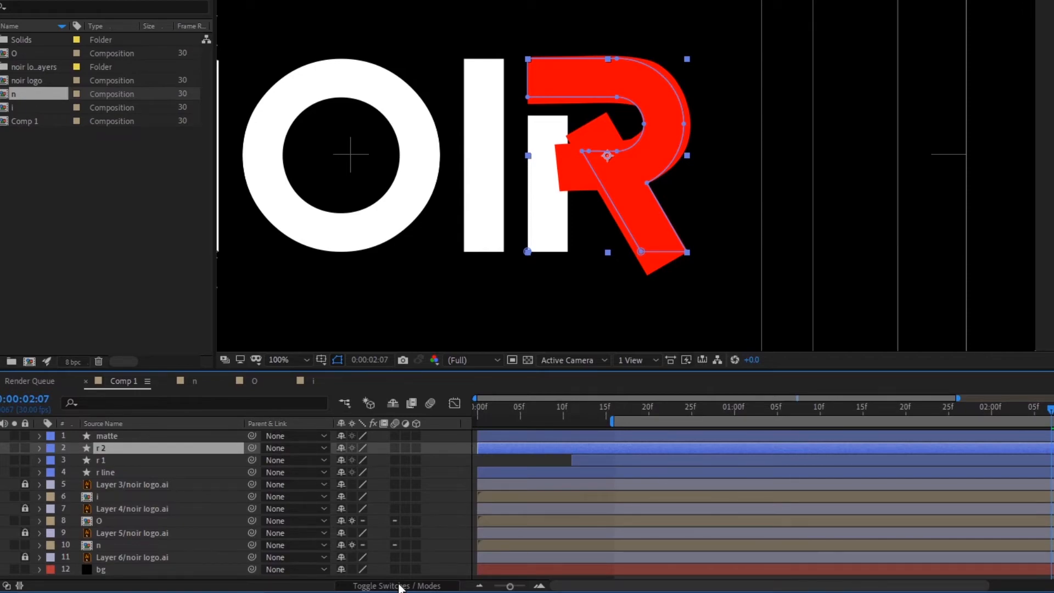
Set r 2's track matte to Alpha Matte "matte" and preview the R's reveal
click(400, 585)
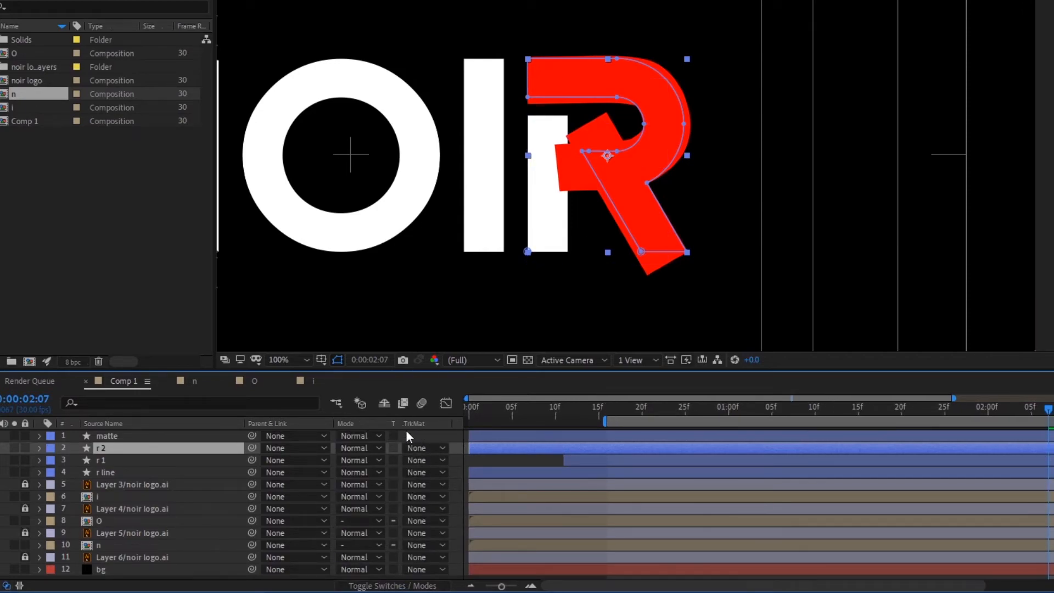
click(393, 584)
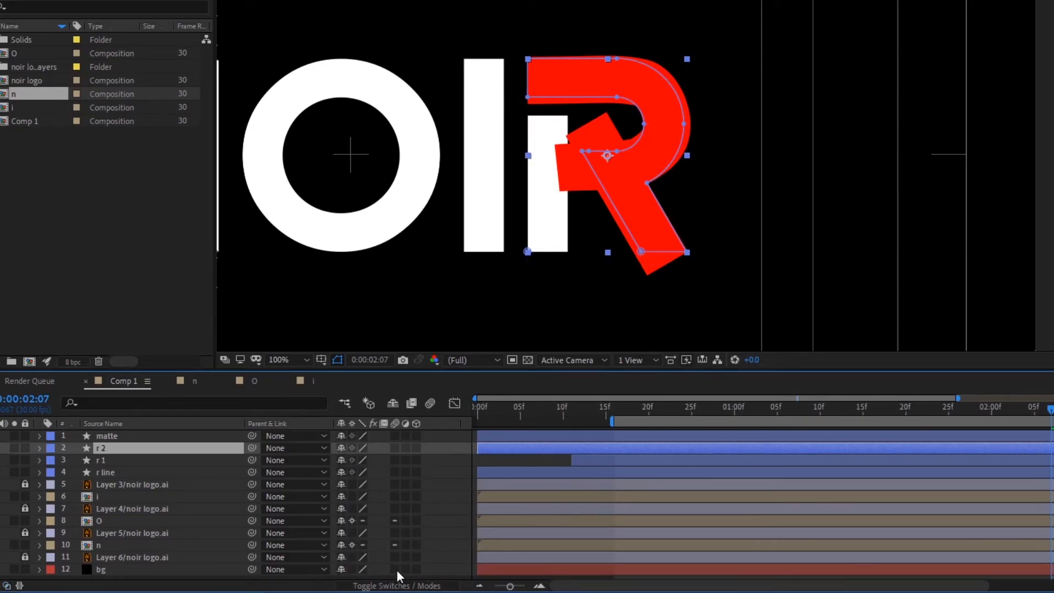
click(387, 586)
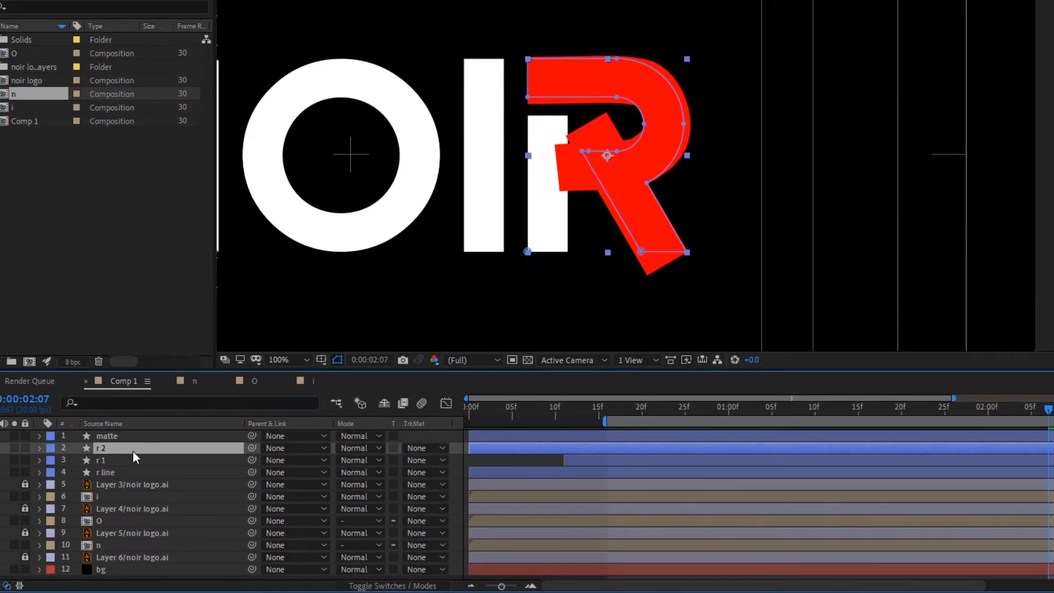
click(426, 450)
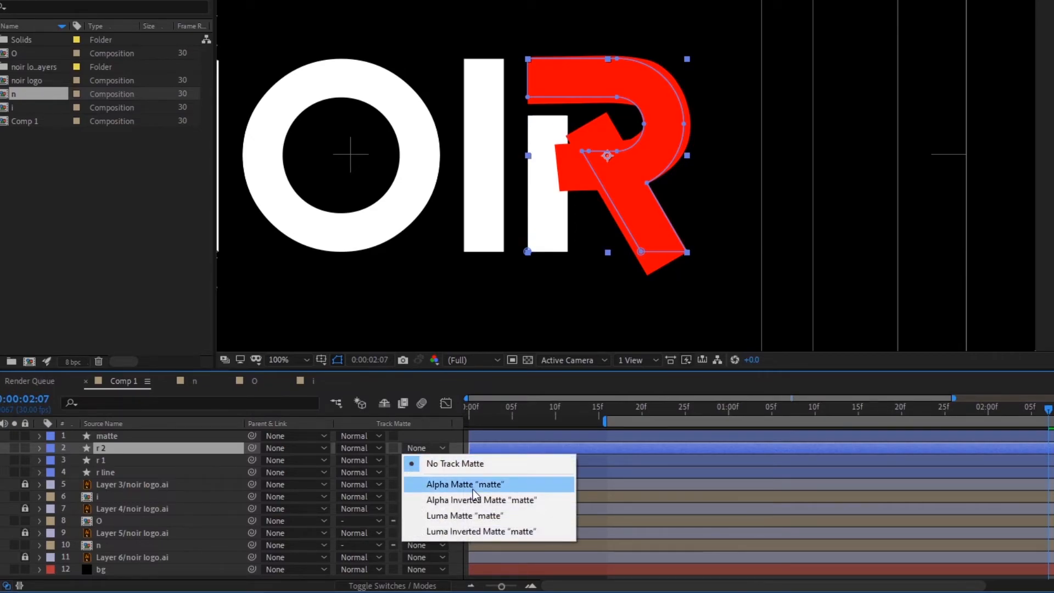
click(472, 489)
click(144, 438)
scroll(593, 178, down, 2)
drag(793, 406, 693, 413)
key(space)
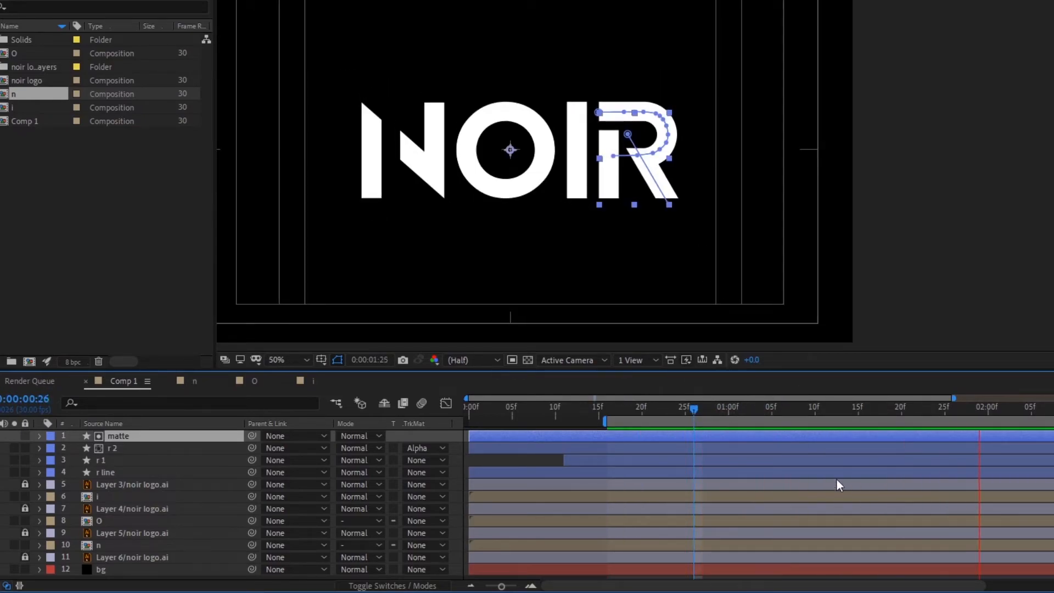
Shift all the matte layer's End keyframes later together so Shape 1's stroke completes at 0:00:01:26, and preview the timing
click(666, 411)
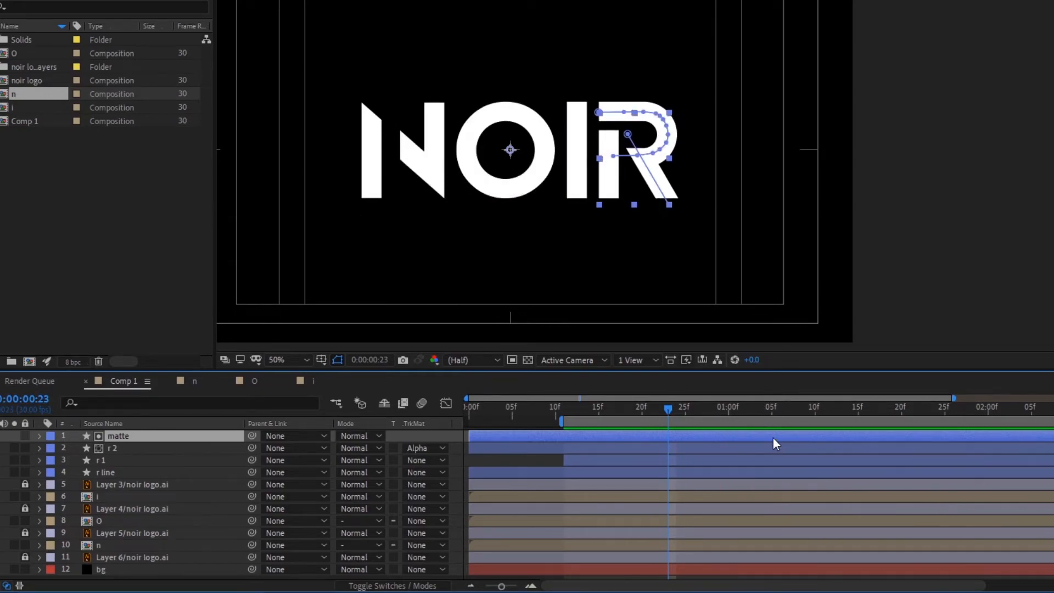
key(space)
key(u)
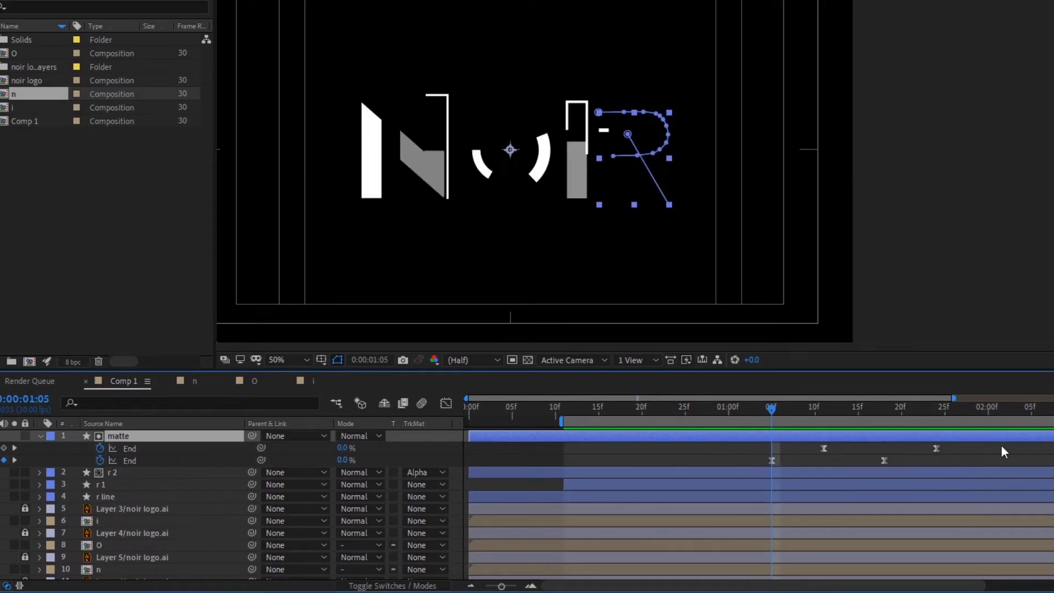
drag(969, 453, 909, 461)
key(space)
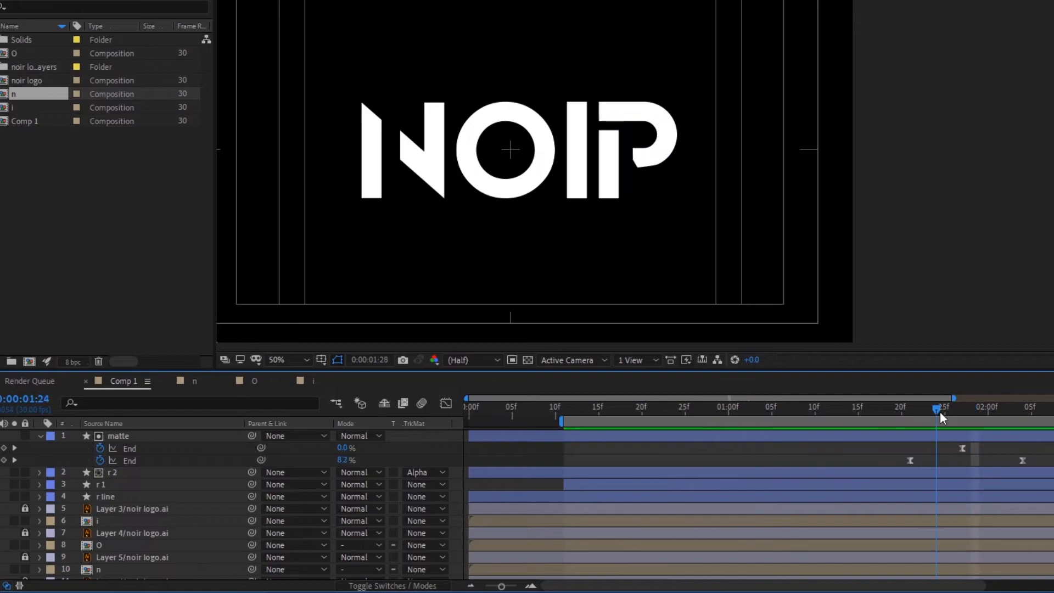
key(space)
drag(808, 427, 956, 450)
mouse_move(1049, 445)
mouse_down()
mouse_move(918, 465)
mouse_move(959, 465)
mouse_move(838, 464)
mouse_up()
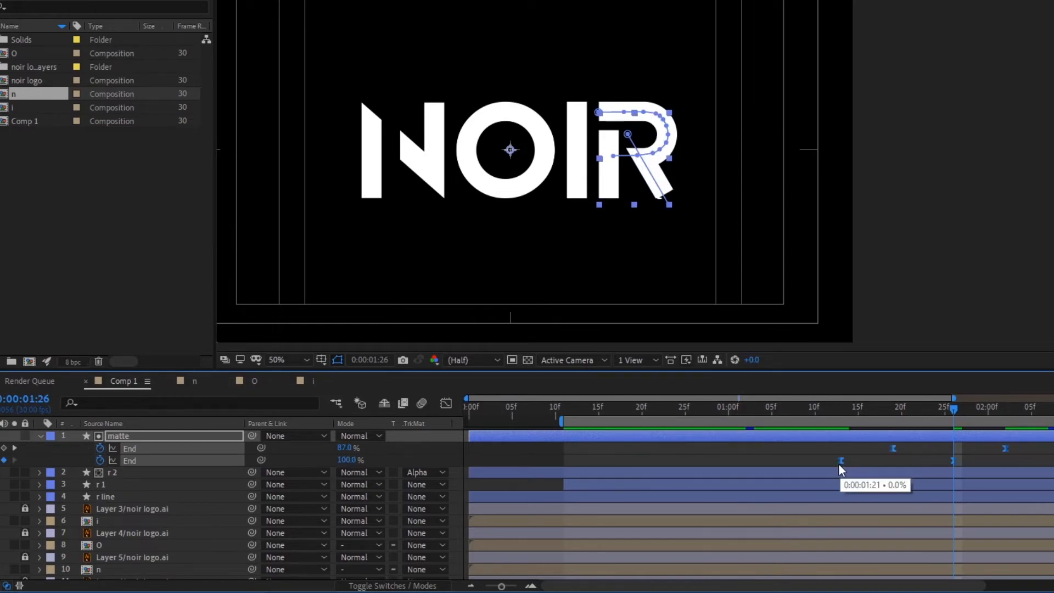
drag(890, 409, 753, 409)
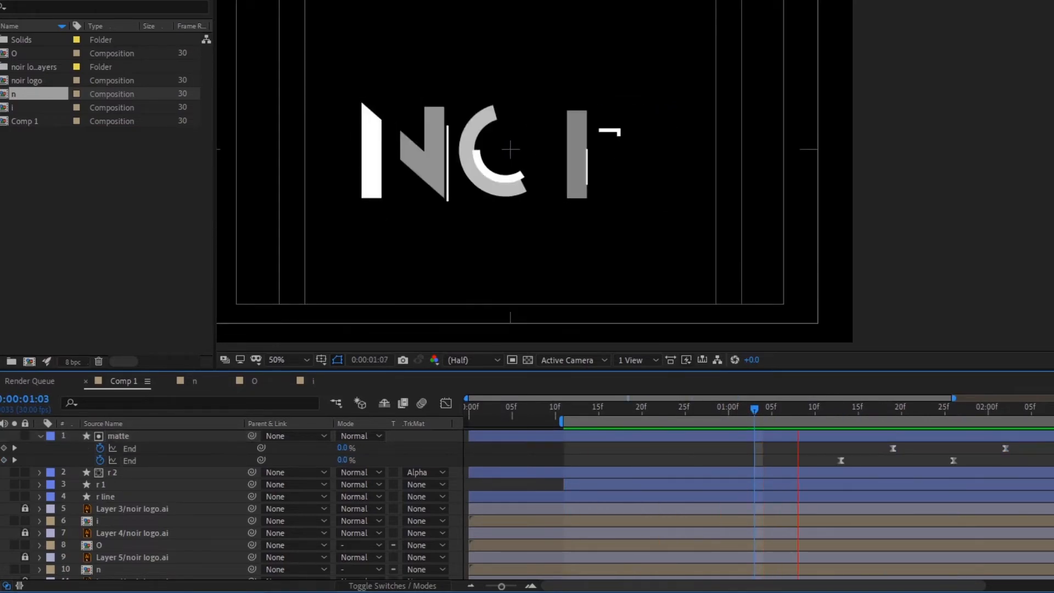
click(823, 409)
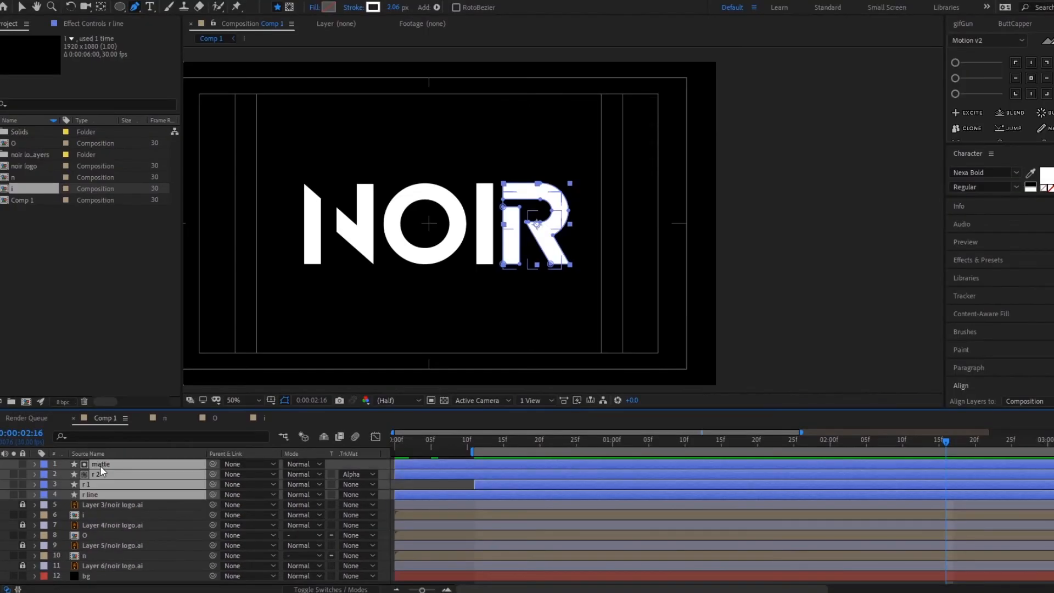
Pre-compose the matte, r 2, r 1 and r line layers as R
right_click(105, 466)
click(151, 416)
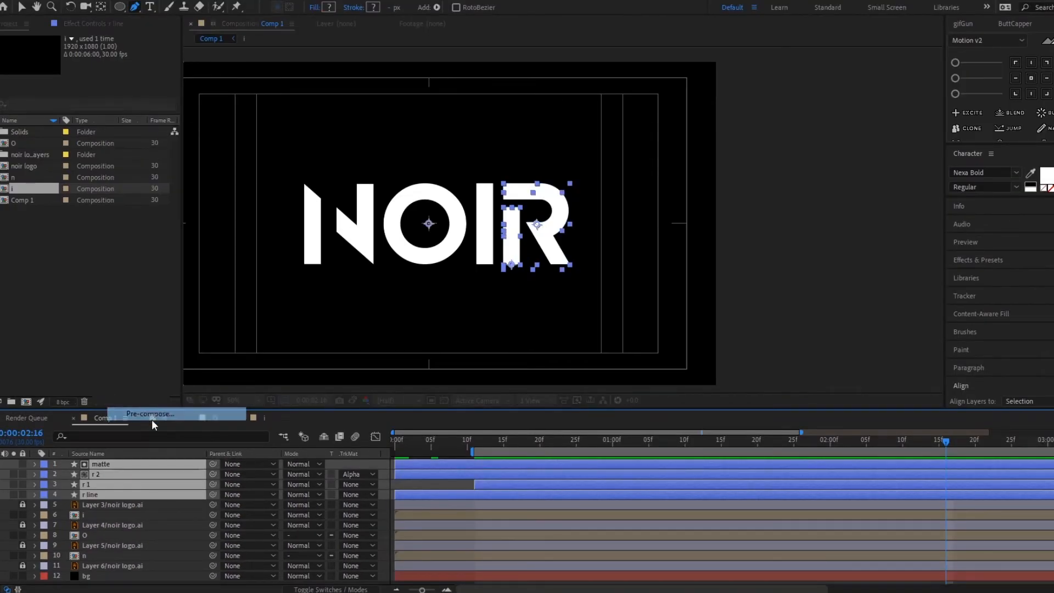
text(R)
click(153, 158)
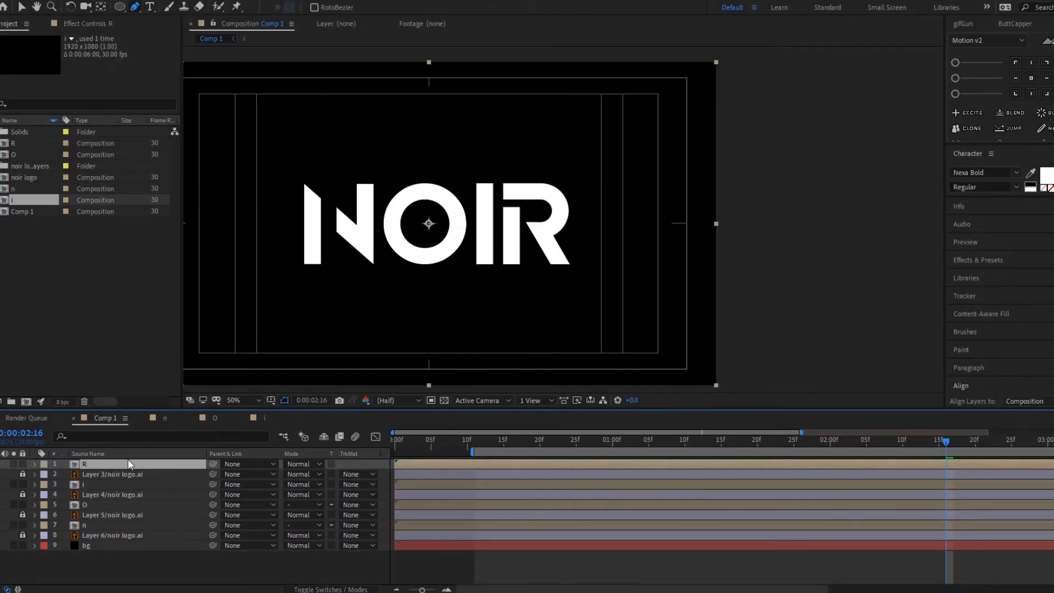
Turn on Collapse Transformations for the R and i precomp layers
key(F2)
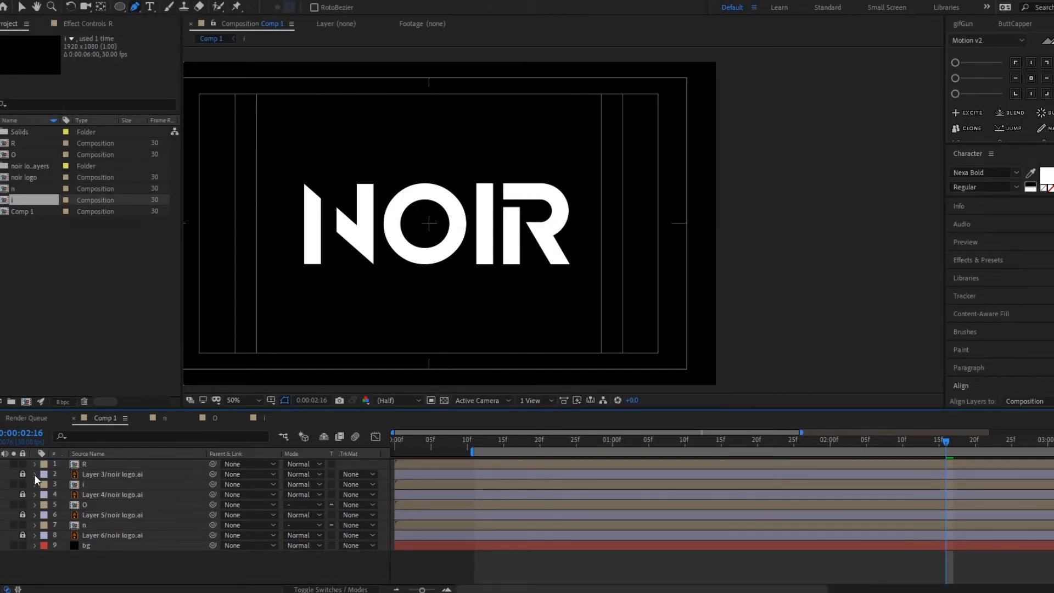
click(87, 463)
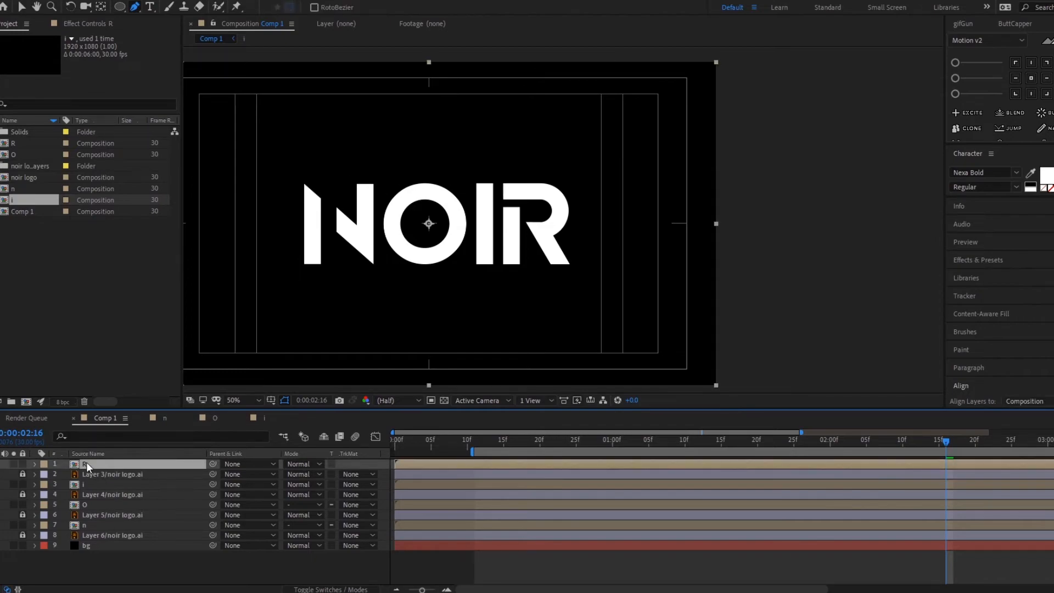
click(329, 589)
click(297, 463)
click(149, 485)
click(296, 484)
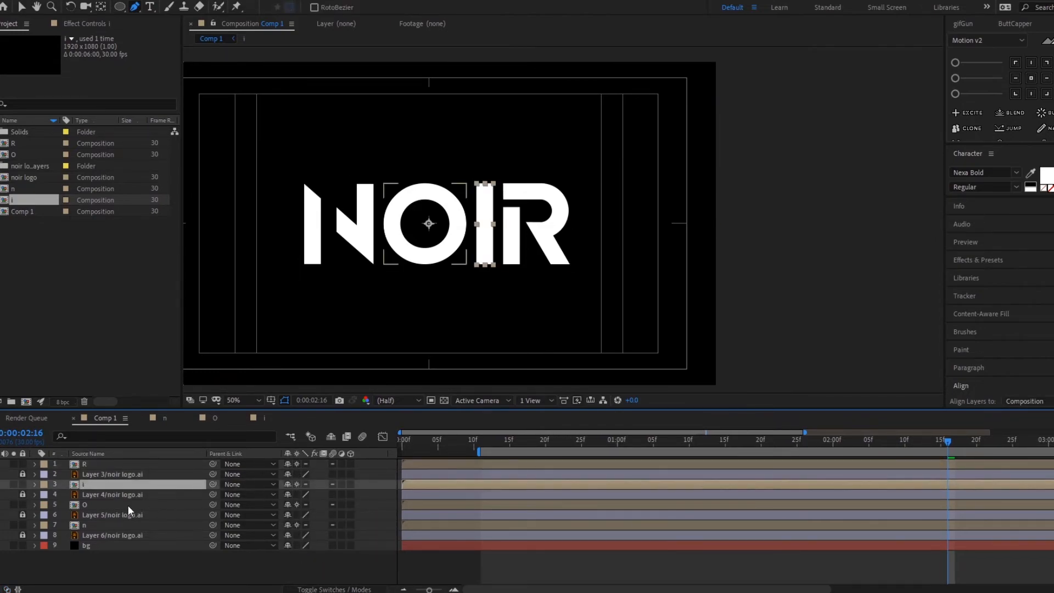
click(125, 504)
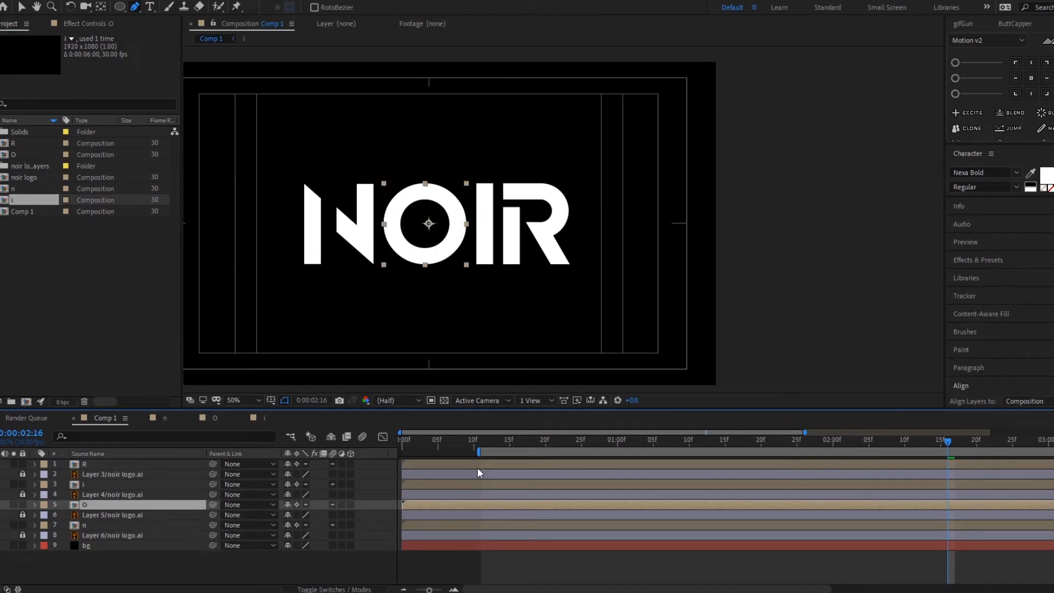
Extend the work area's start back to the beginning of the composition and preview the whole logo animation
drag(481, 451, 314, 460)
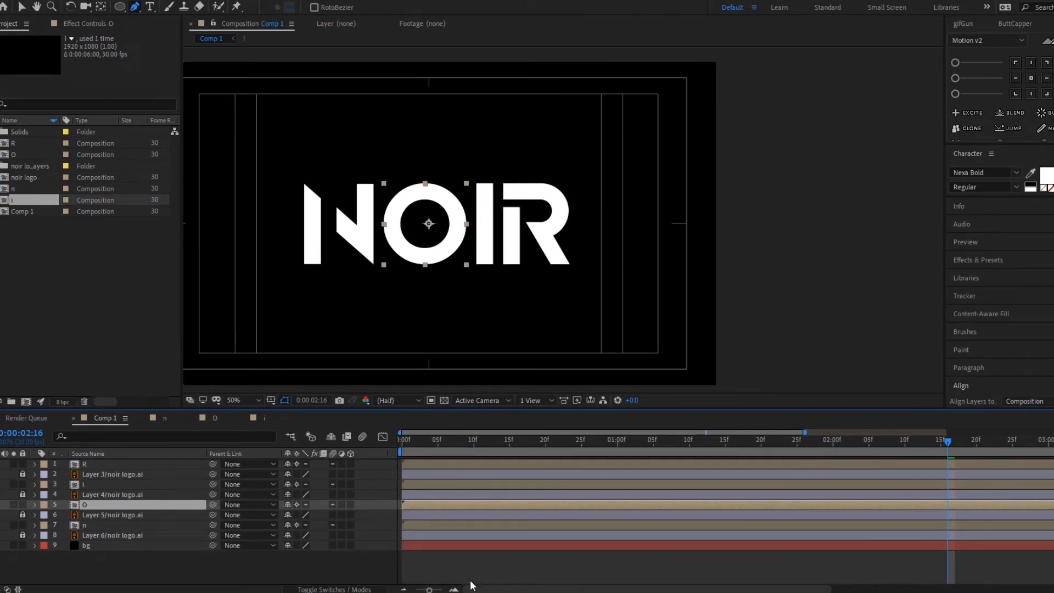
drag(429, 589, 416, 589)
key(Home)
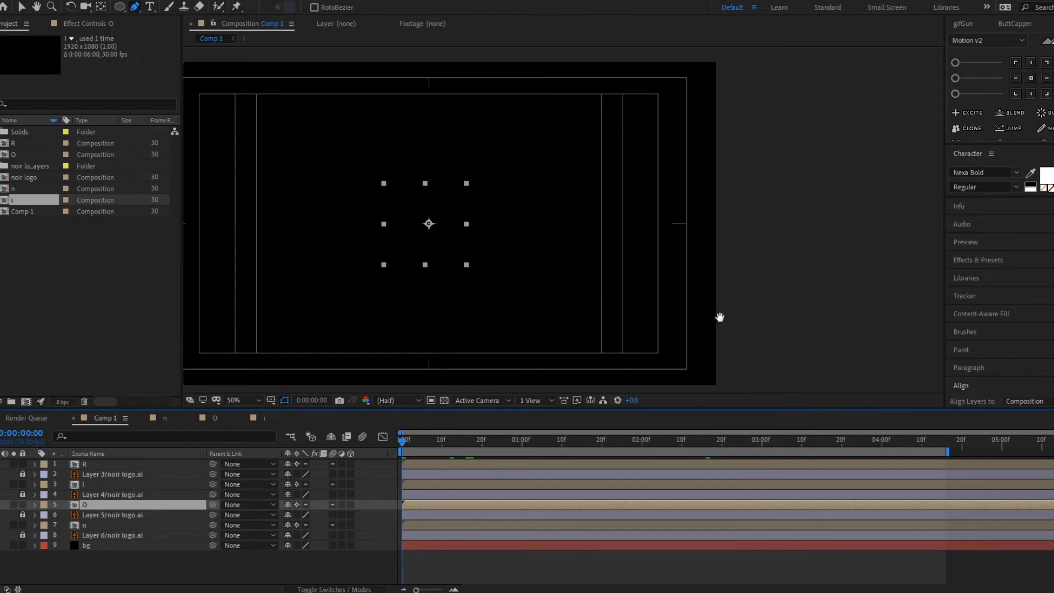
click(692, 556)
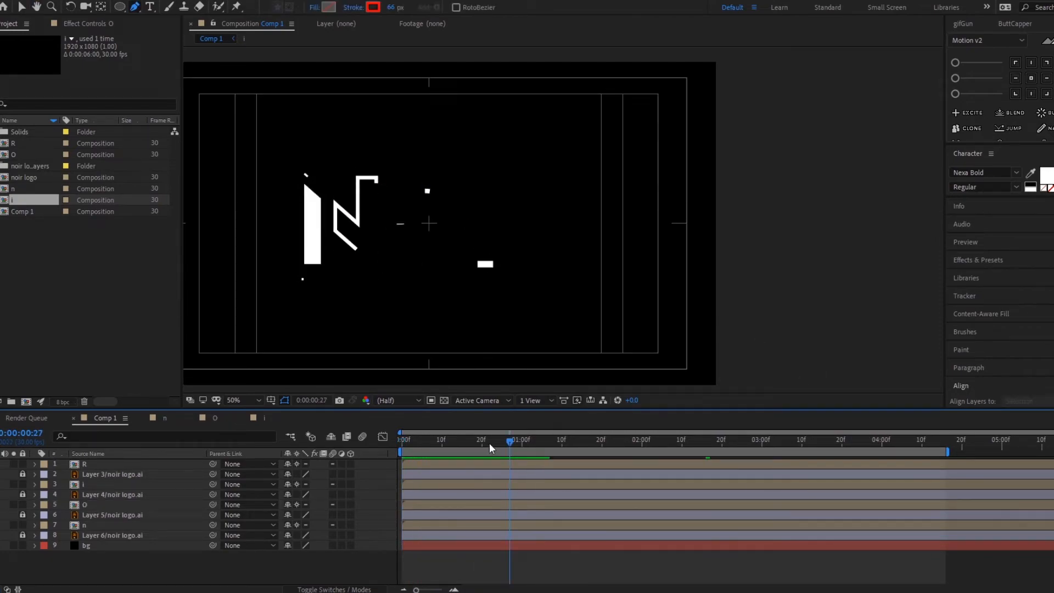
key(space)
mouse_move(414, 591)
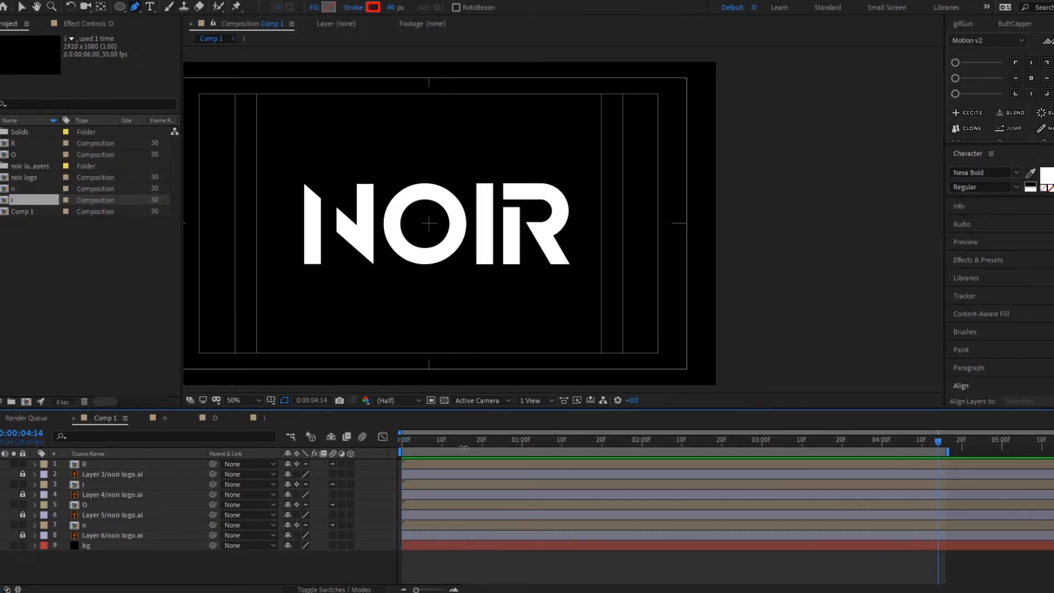
Reveal the Position property of the n, O, i and R precomp layers together
click(87, 525)
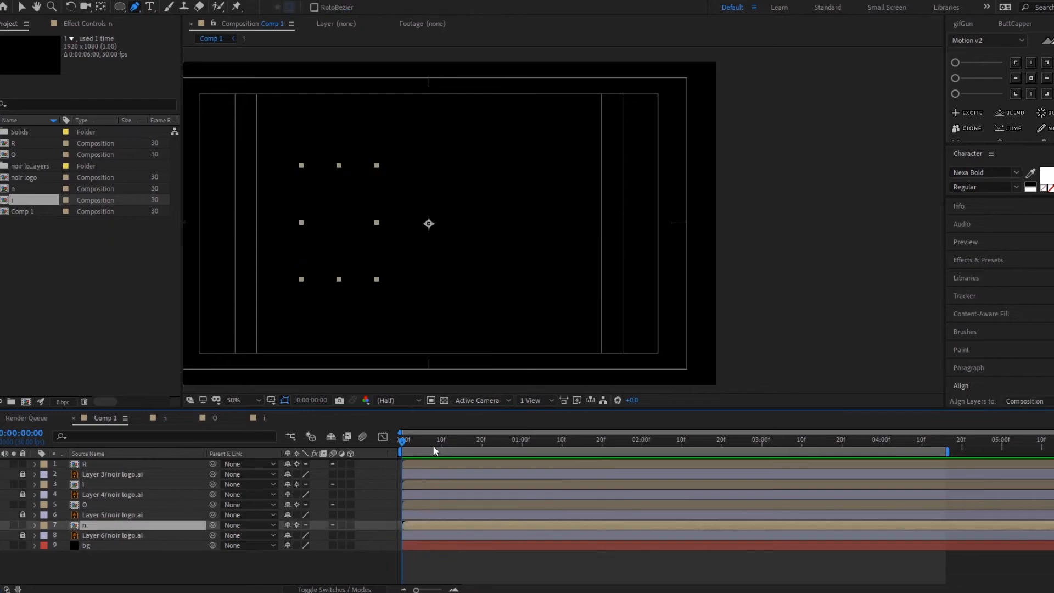
drag(434, 437, 523, 462)
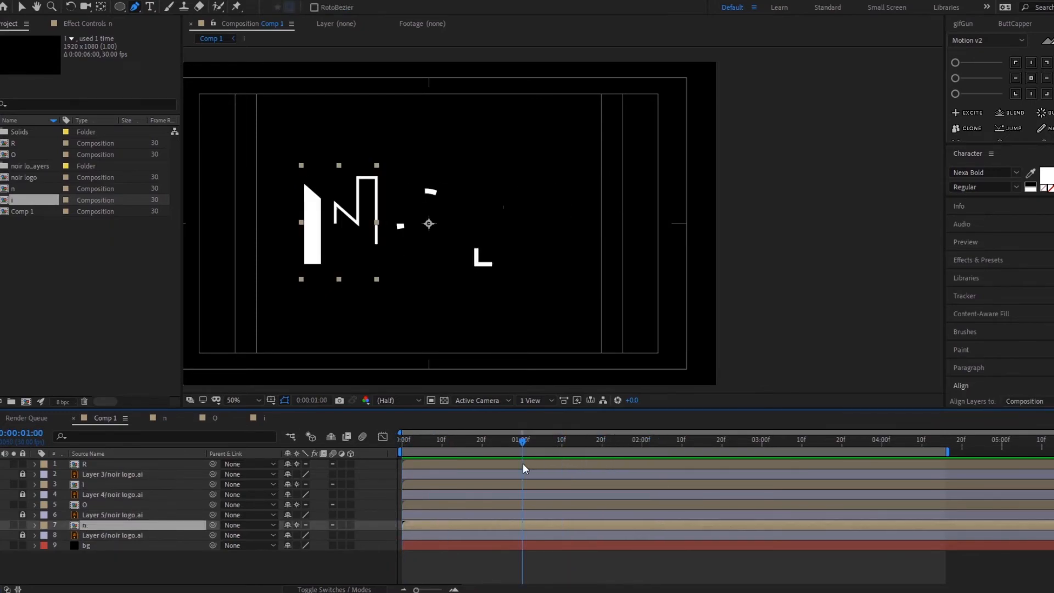
ctrl+click(94, 505)
ctrl+click(94, 484)
ctrl+click(94, 463)
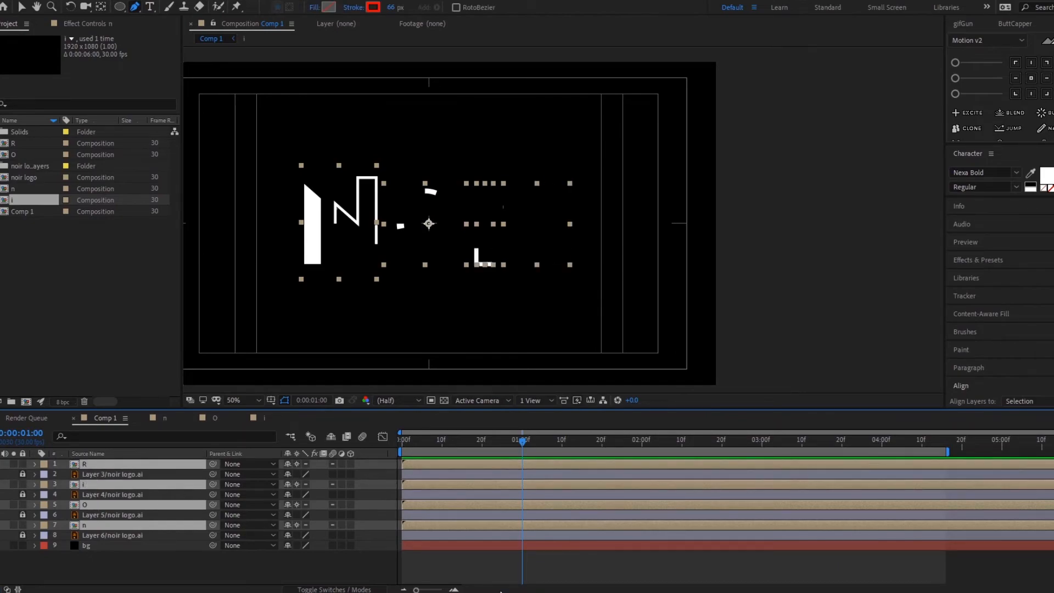
key(p)
Add Position keyframes to the R, i, O and n layers at 0:00:03:01
scroll(144, 530, down, 1)
drag(512, 437, 597, 465)
key(Home)
drag(410, 485, 690, 496)
scroll(198, 499, up, 1)
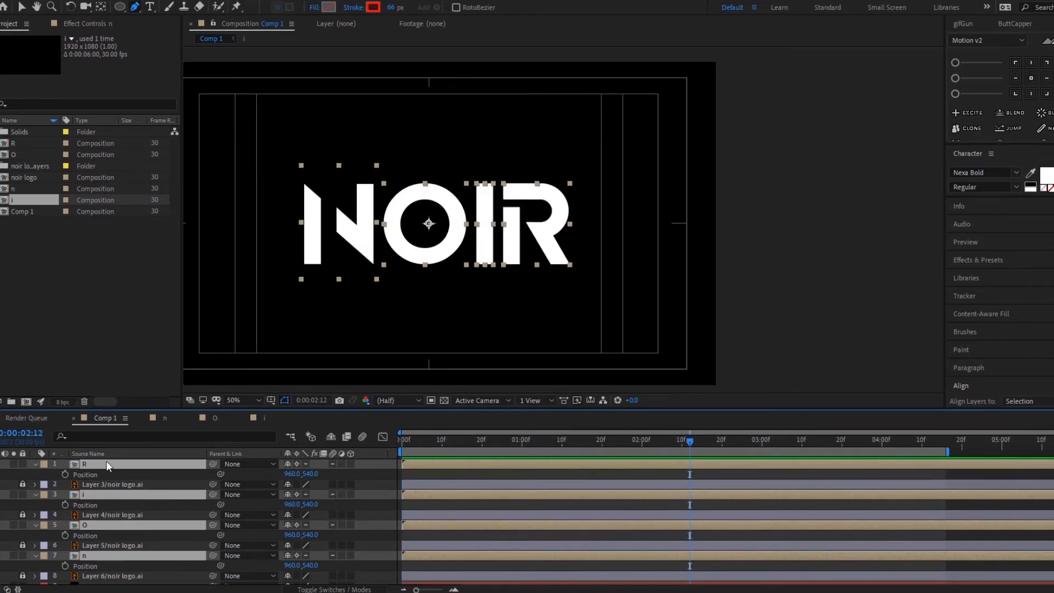
scroll(102, 494, down, 1)
scroll(100, 521, up, 1)
drag(686, 443, 762, 496)
click(65, 473)
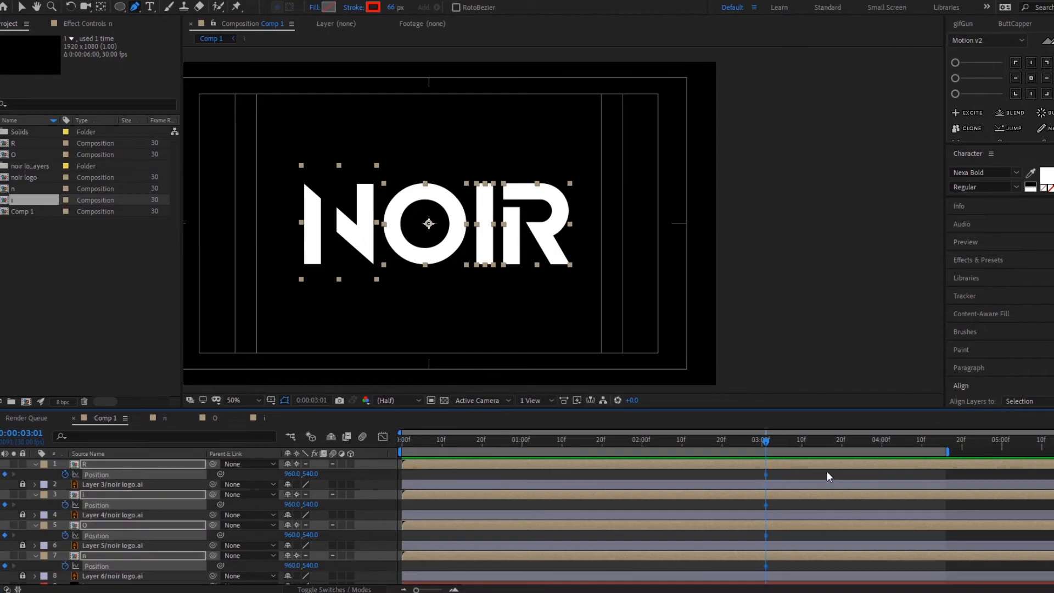
At 0:00:01:09, nudge the R layer right to Position 1180, 540
drag(738, 440, 558, 470)
click(568, 464)
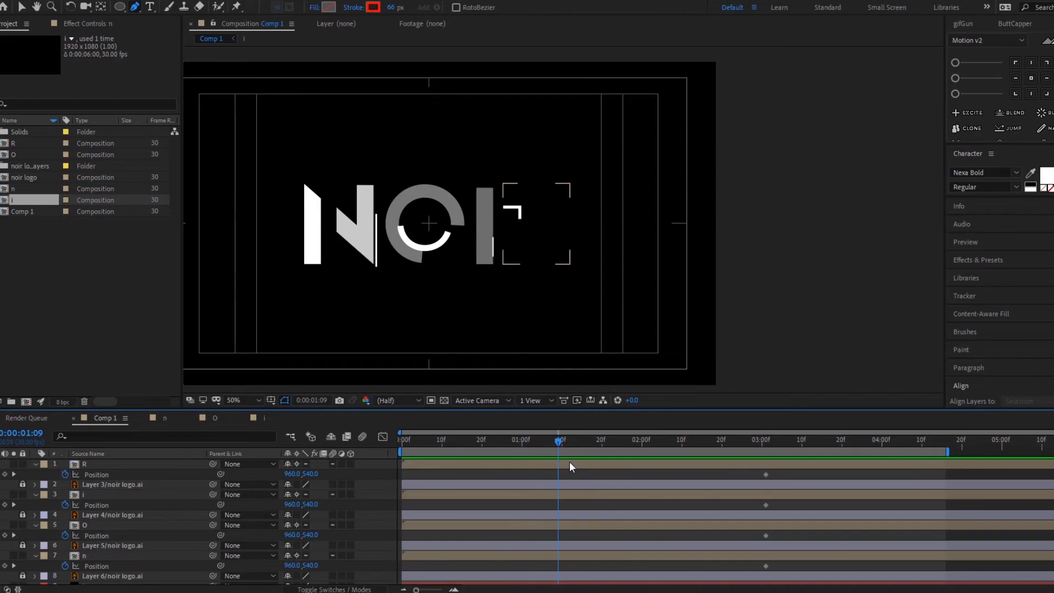
key(shift+Right)
key(shift+Right)
key(shift+Right)
key(shift+Right)
key(shift+Right)
key(shift+Right)
key(shift+Right)
key(shift+Right)
key(shift+Right)
key(shift+Right)
key(shift+Right)
key(shift+Right)
key(shift+Right)
key(shift+Right)
key(shift+Right)
key(shift+Right)
key(shift+Right)
key(shift+Right)
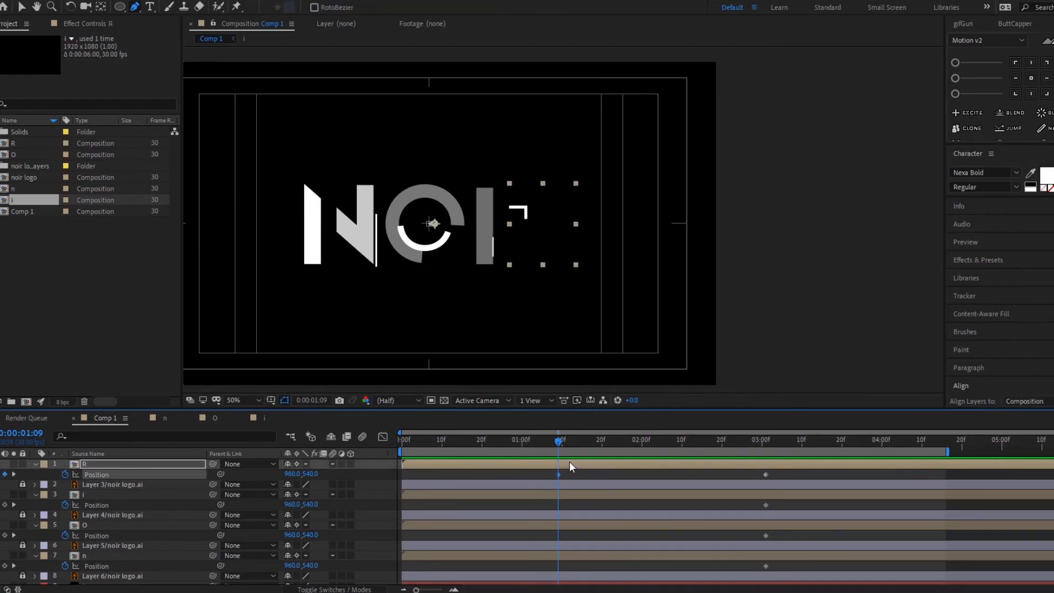
key(shift+Right)
key(shift+Right)
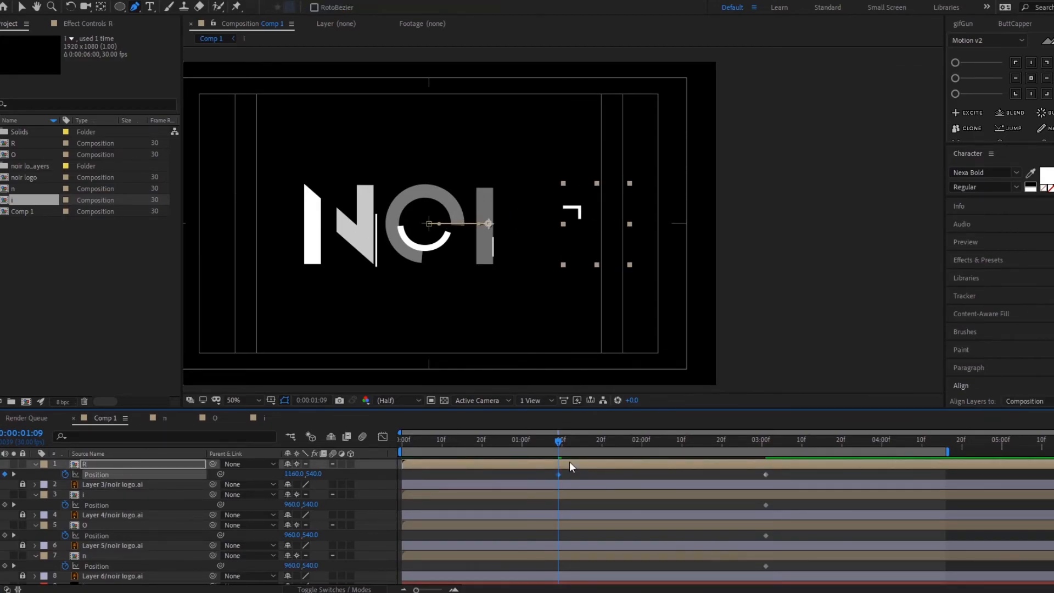
Nudge the i layer right to Position 1060, 540 at 0:00:01:09
click(550, 493)
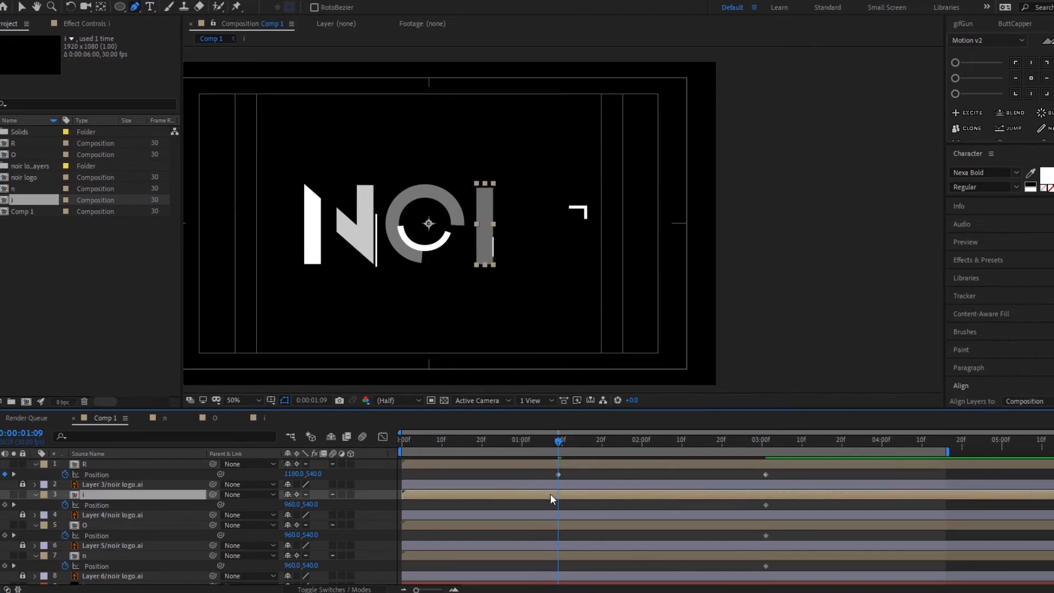
key(shift+Right)
key(shift+Right)
key(shift+Right)
key(shift+Right)
key(shift+Right)
key(shift+Right)
key(shift+Right)
key(shift+Right)
key(shift+Right)
key(shift+Right)
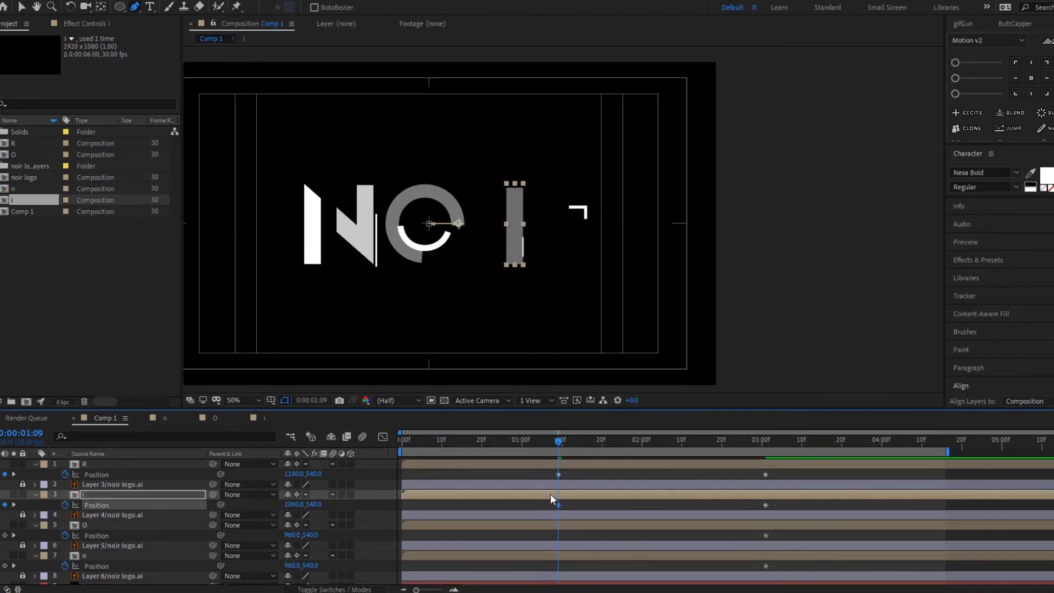
Nudge the O layer left to Position 880, 540 at 0:00:01:09
click(557, 527)
key(shift+Left)
key(shift+Left)
key(shift+Left)
key(shift+Left)
key(shift+Left)
key(shift+Left)
key(shift+Left)
key(shift+Left)
key(shift+Left)
key(shift+Left)
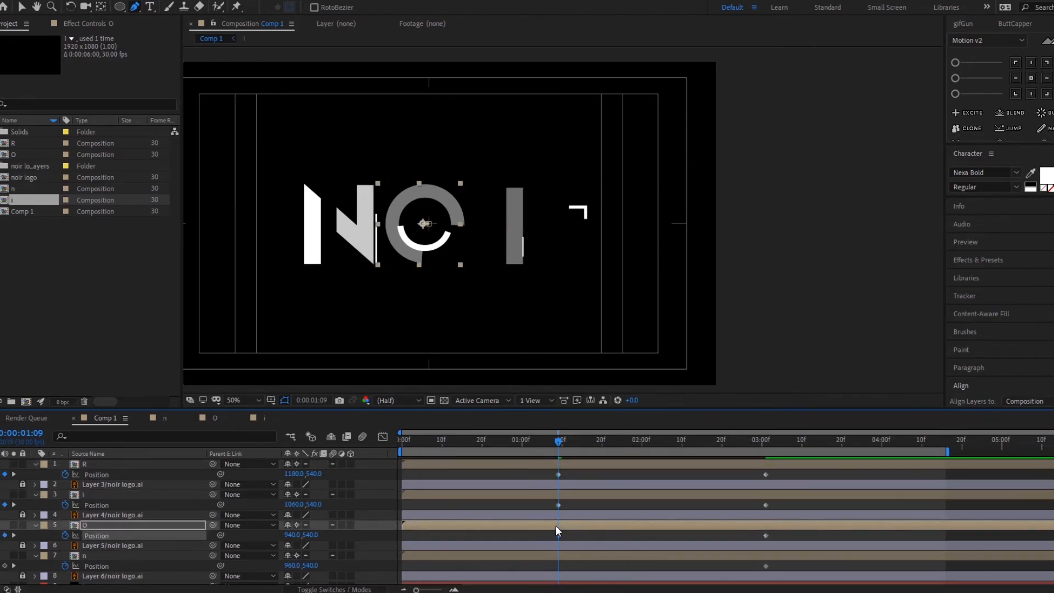
At 0:00:01:09, nudge the n layer left to Position 760, 540 and the O layer to 860, 540
click(559, 555)
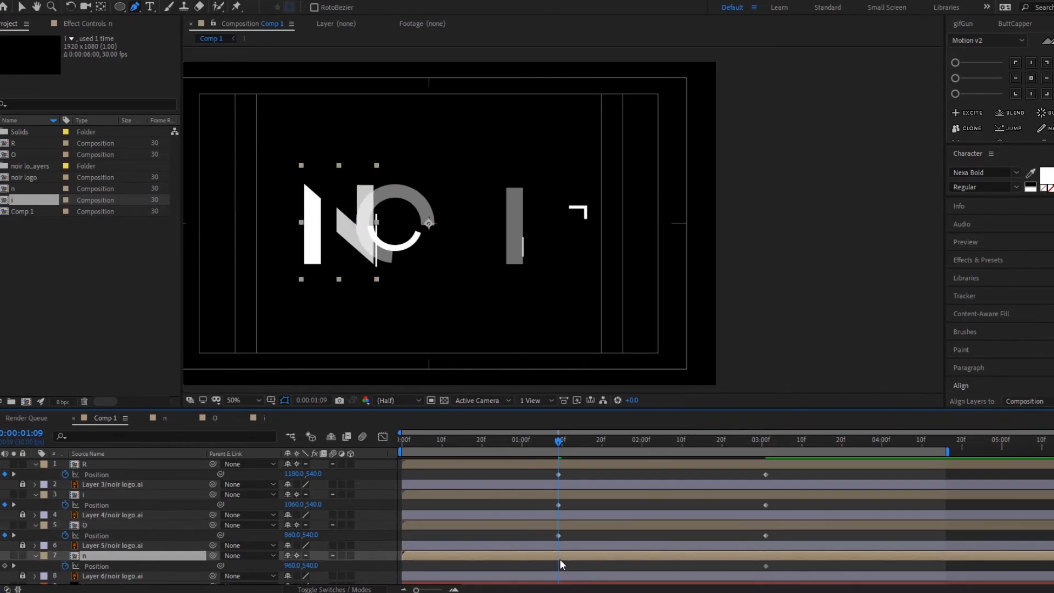
key(shift+Left)
key(shift+Left)
key(shift+Left)
key(shift+Left)
key(shift+Left)
key(shift+Left)
key(shift+Left)
key(shift+Left)
key(shift+Left)
key(shift+Left)
key(shift+Left)
key(shift+Left)
key(shift+Left)
key(shift+Left)
key(shift+Left)
key(shift+Left)
key(shift+Left)
key(shift+Left)
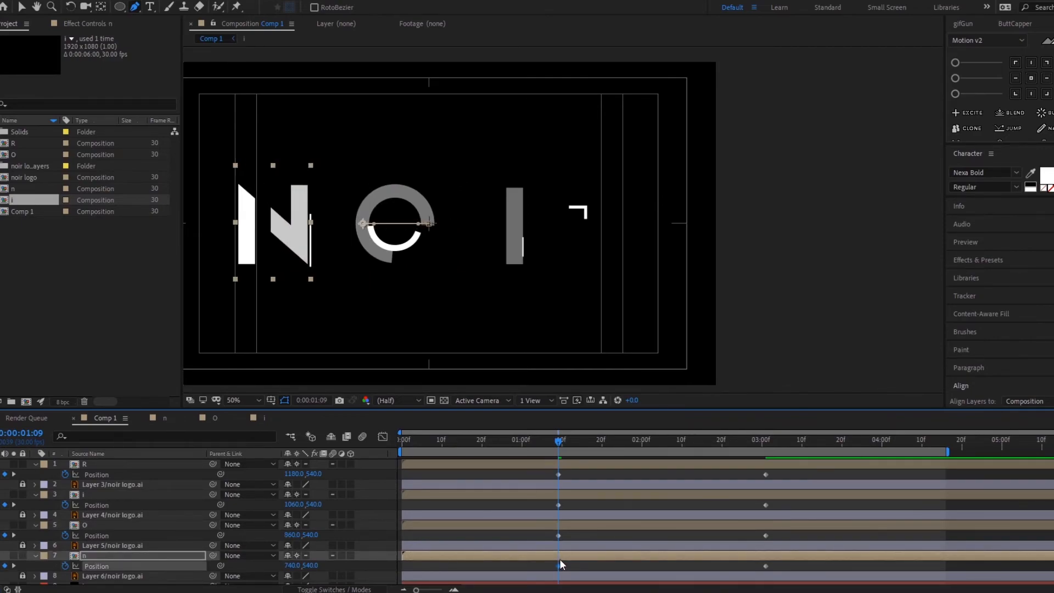
key(shift+Left)
key(shift+Left)
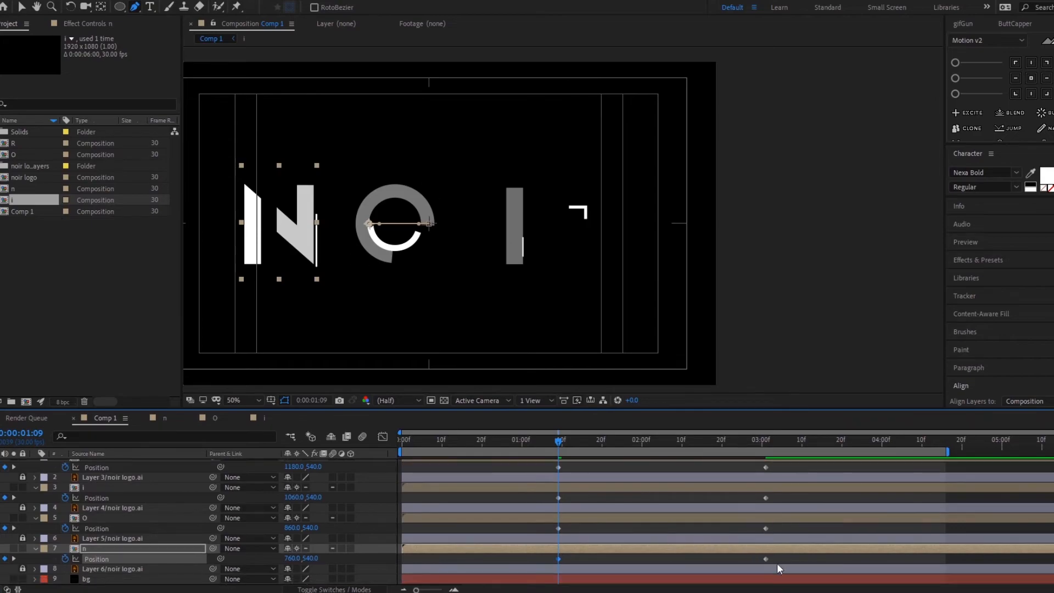
Apply Easy Ease to all Position keyframes of the R, i, O and n layers
drag(795, 475, 611, 581)
drag(564, 438, 535, 464)
drag(784, 472, 500, 583)
right_click(556, 559)
mouse_move(580, 548)
click(746, 474)
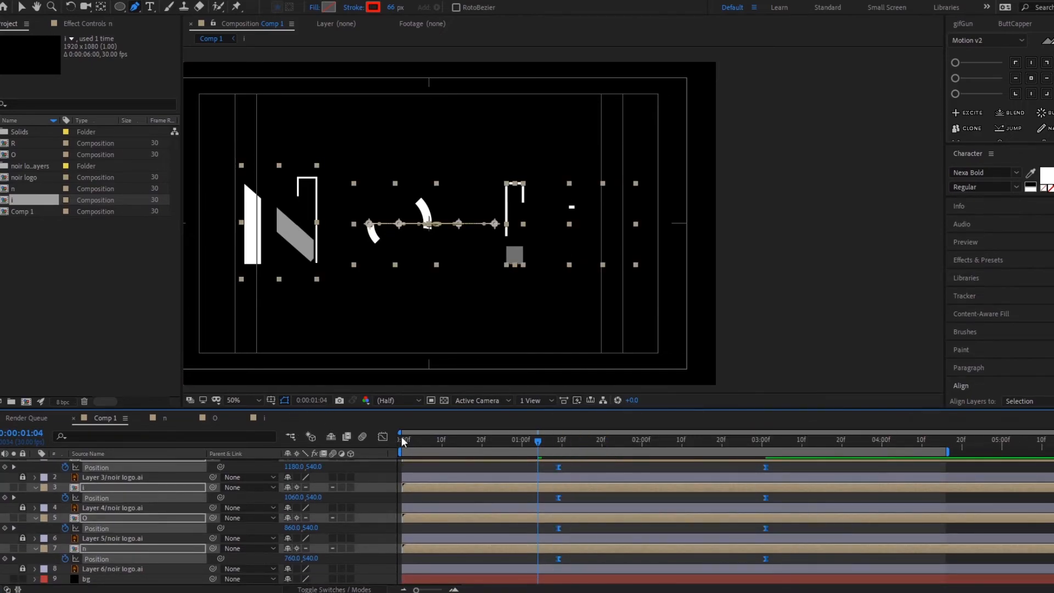
Lengthen the ease handles at both ends of the letters' Position speed curves for a sharper mid-move peak, and preview
key(shift+F3)
drag(836, 518, 524, 578)
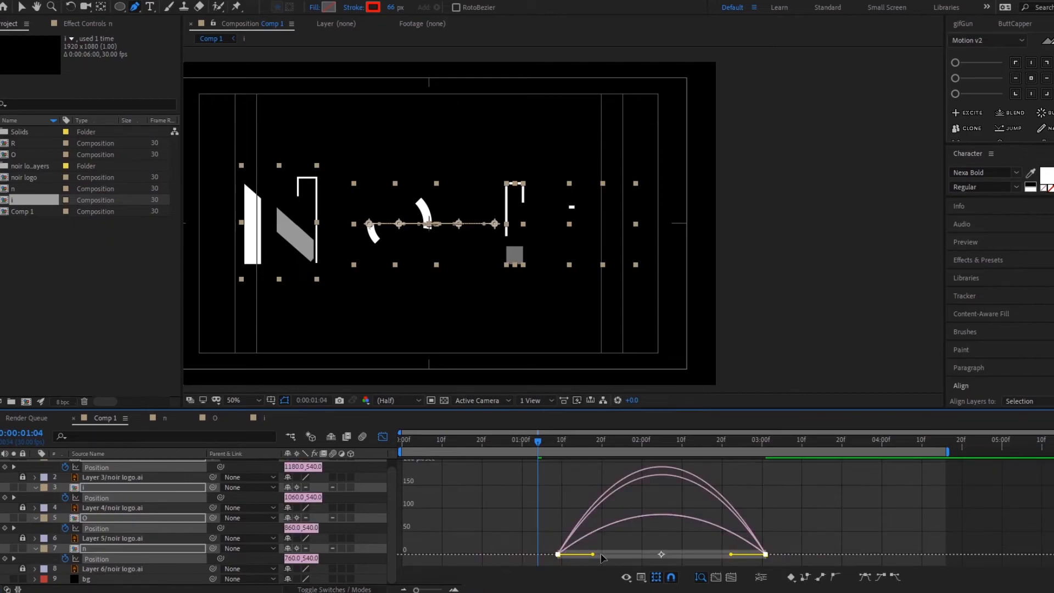
drag(594, 557, 659, 556)
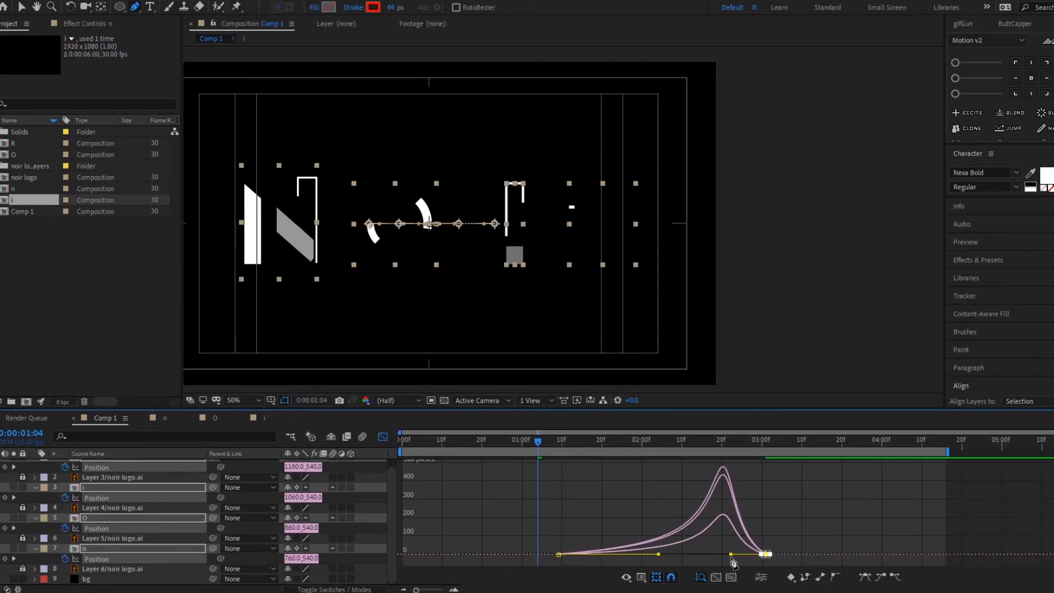
drag(730, 555, 671, 557)
click(382, 438)
key(space)
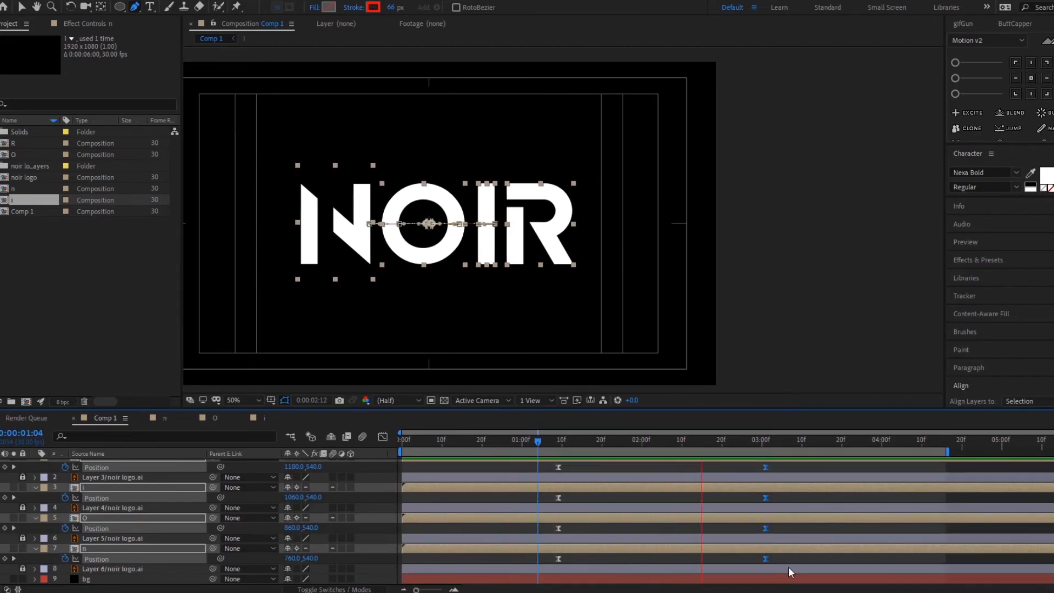
Move the four ending Position keyframes earlier, to about 0:00:01:28
scroll(757, 546, up, 1)
drag(779, 470, 632, 568)
drag(613, 443, 399, 451)
click(661, 473)
Play back the animation several times to check the timing of the letters moving together
key(space)
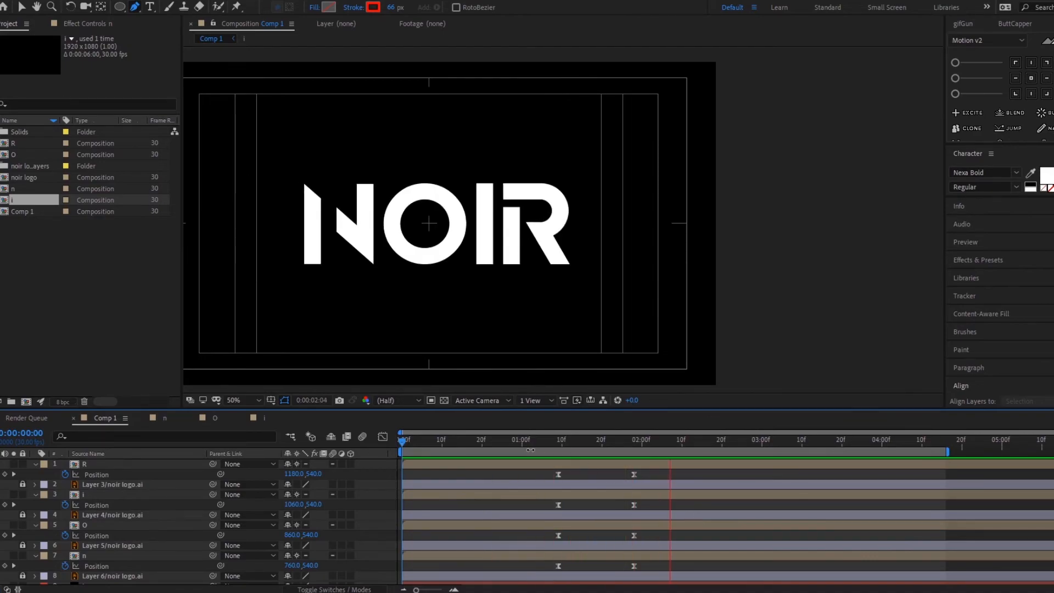
key(space)
key(space)
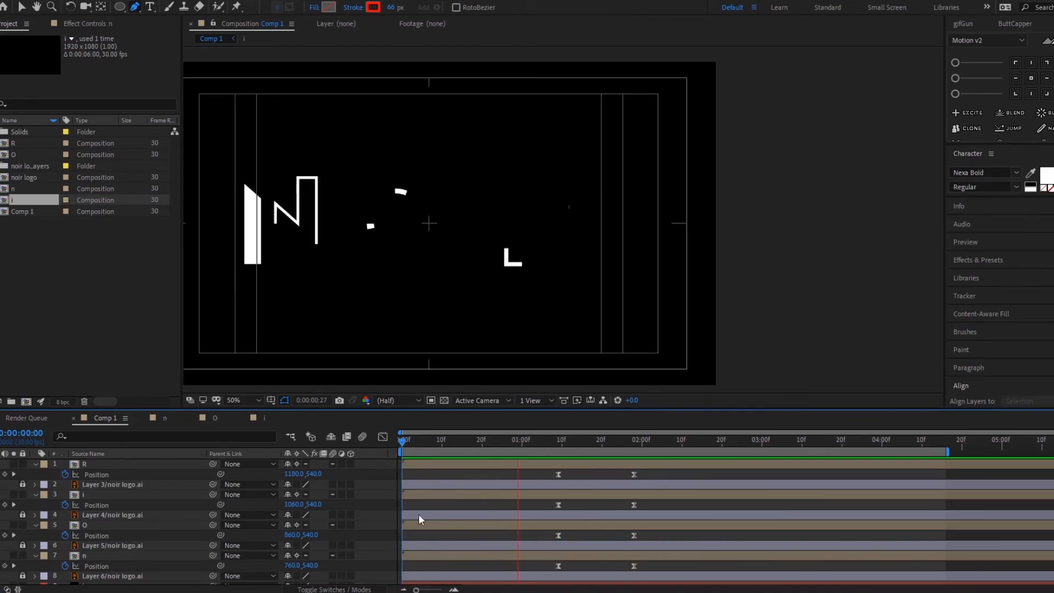
key(space)
key(space)
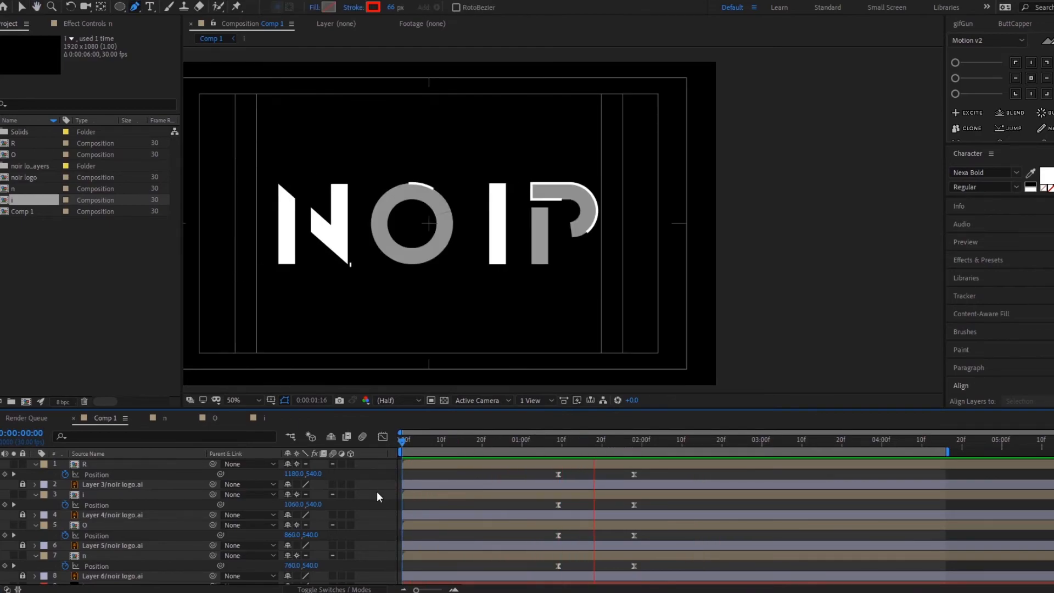
key(space)
key(space)
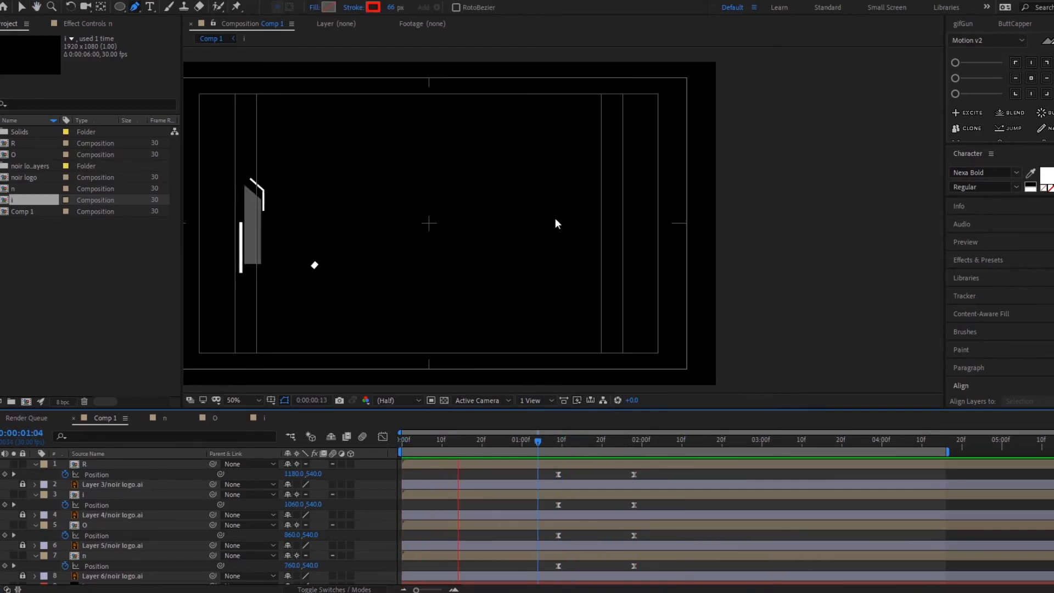
key(space)
Collapse the properties of the R, i, O and n layers
click(34, 494)
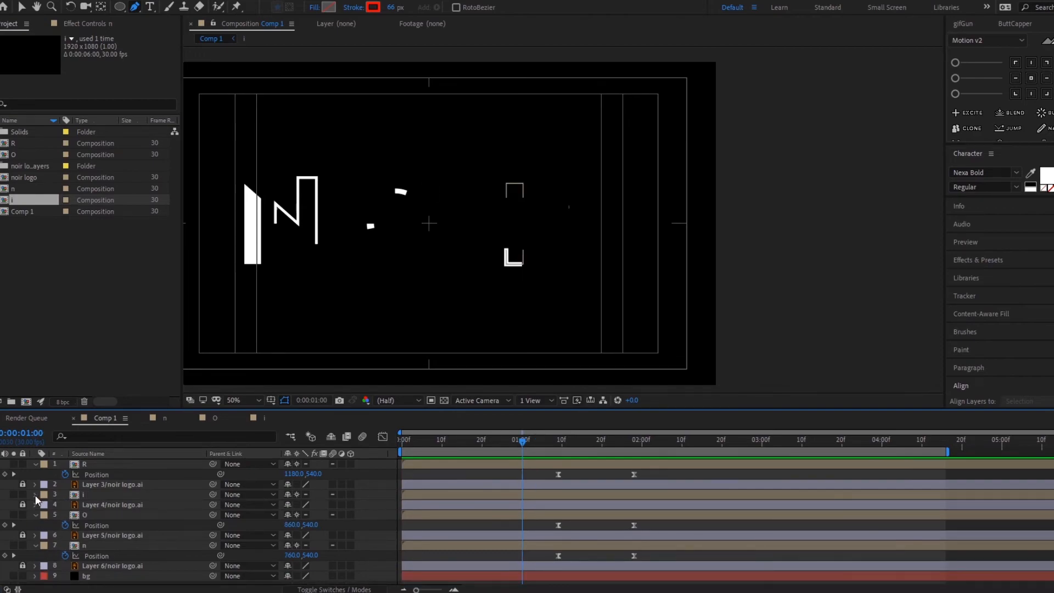
click(36, 496)
click(36, 496)
click(37, 466)
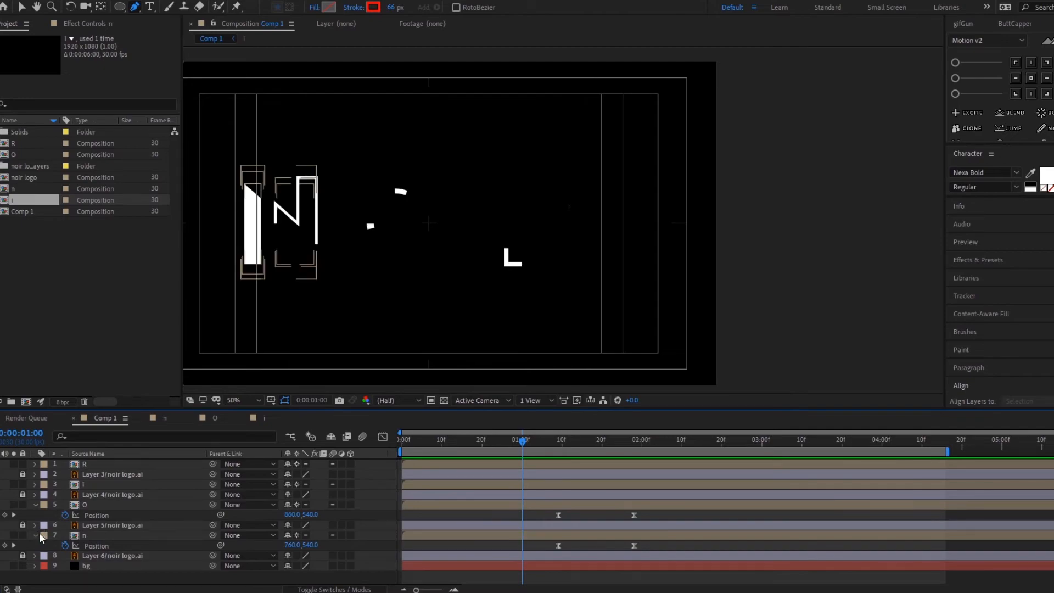
click(35, 535)
click(33, 504)
Precompose the R, i, O and n layers as "Final Animation", moving all attributes into the new composition
drag(441, 438, 835, 439)
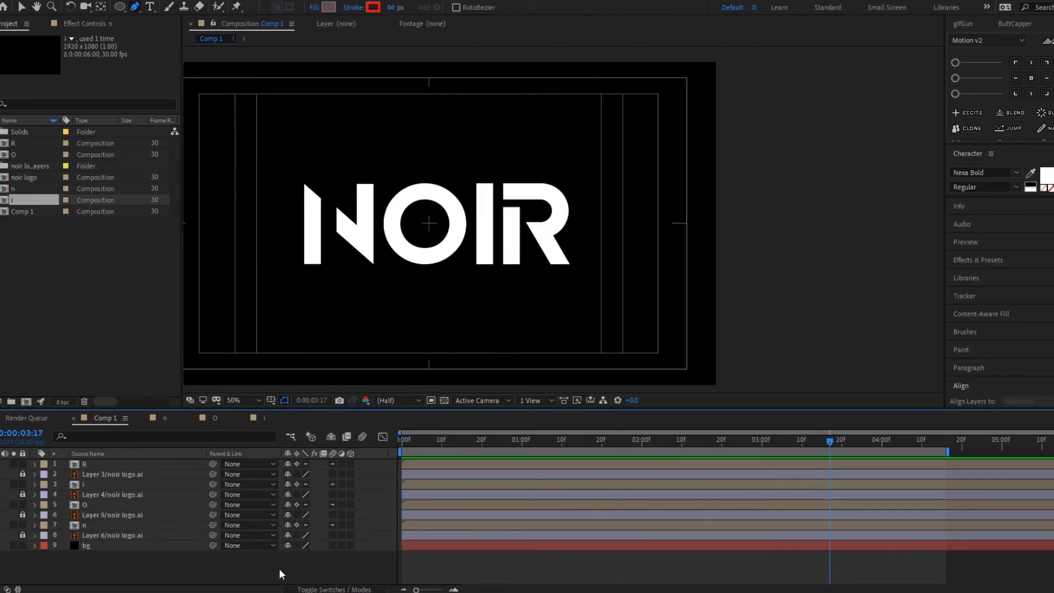
click(99, 526)
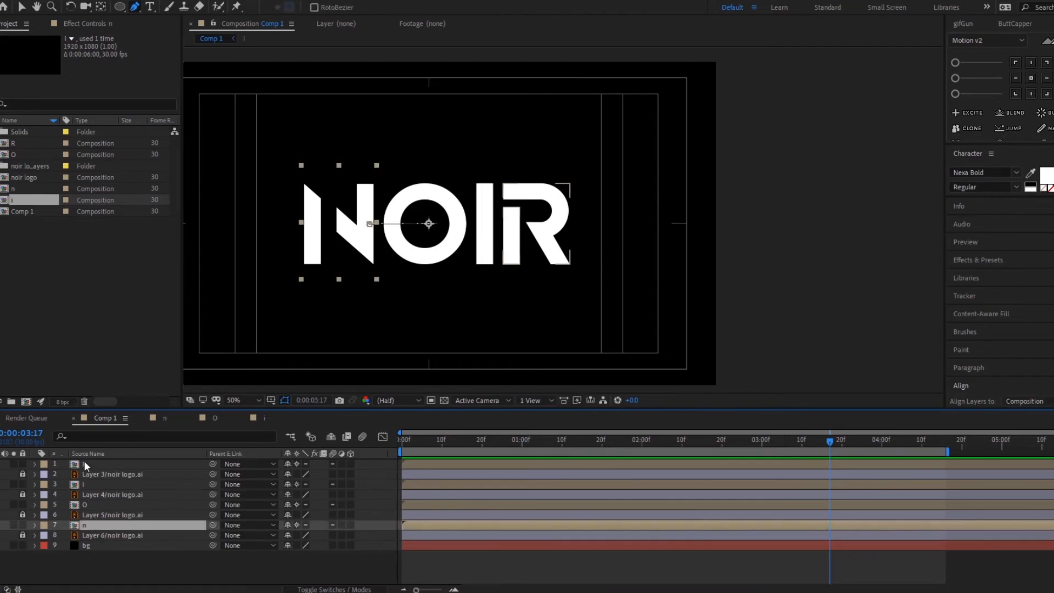
click(91, 535)
click(94, 463)
shift+click(102, 525)
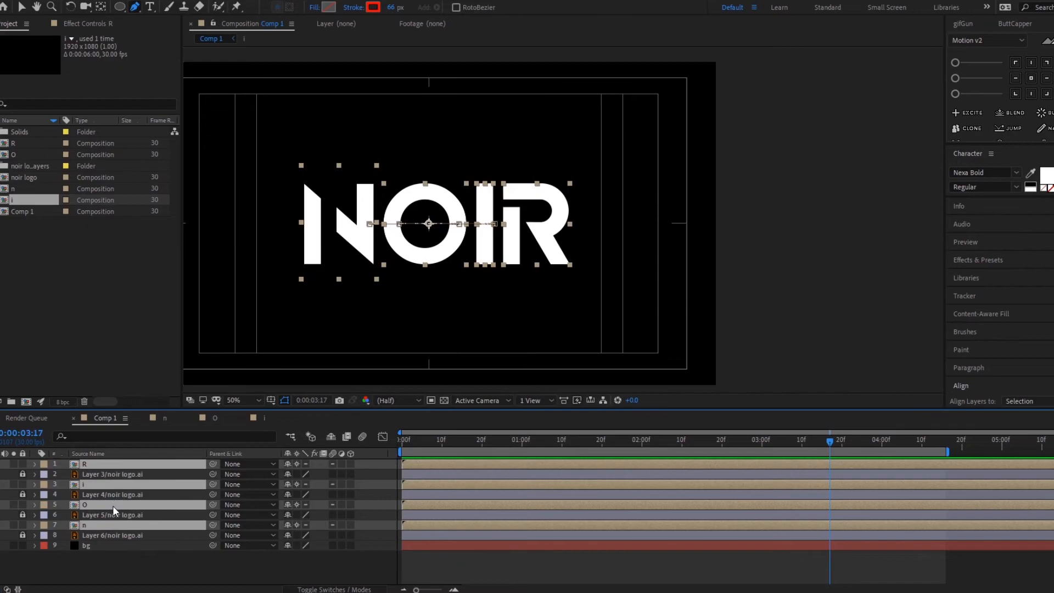
right_click(113, 505)
click(159, 453)
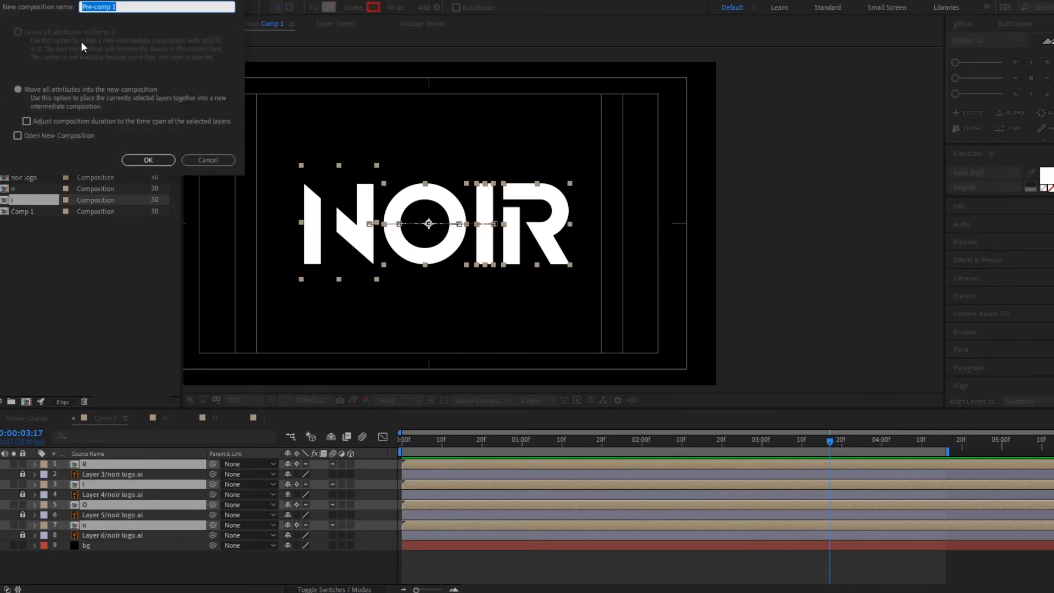
text(Final Animation)
click(176, 172)
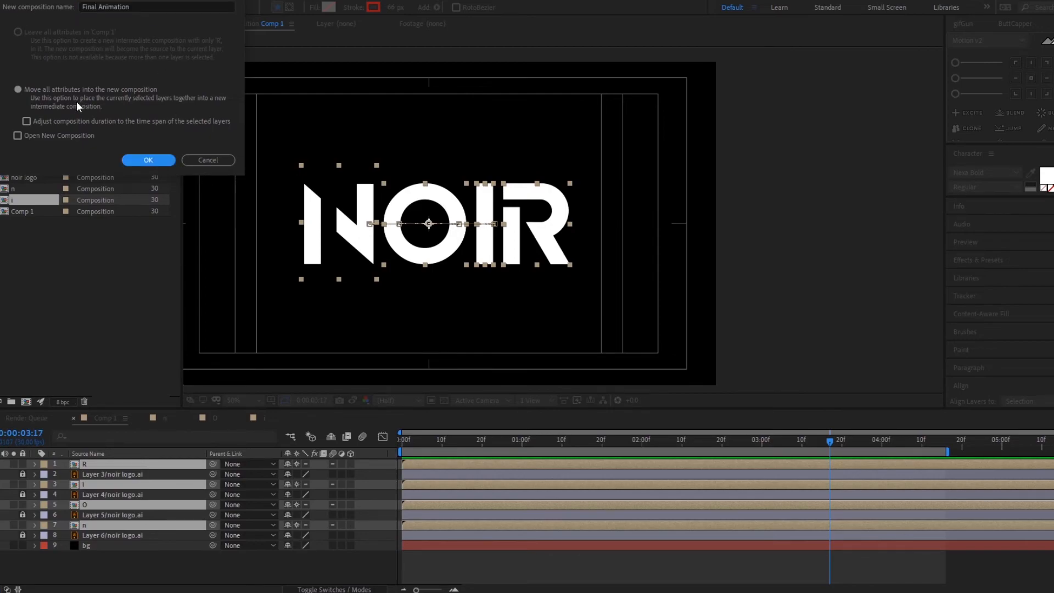
click(155, 160)
Keyframe the Final Animation layer's Scale at 100% at 0:00:01:26 and at 79% at 0:00:02:07
drag(504, 451, 698, 450)
drag(494, 448, 690, 480)
key(s)
drag(646, 442, 400, 456)
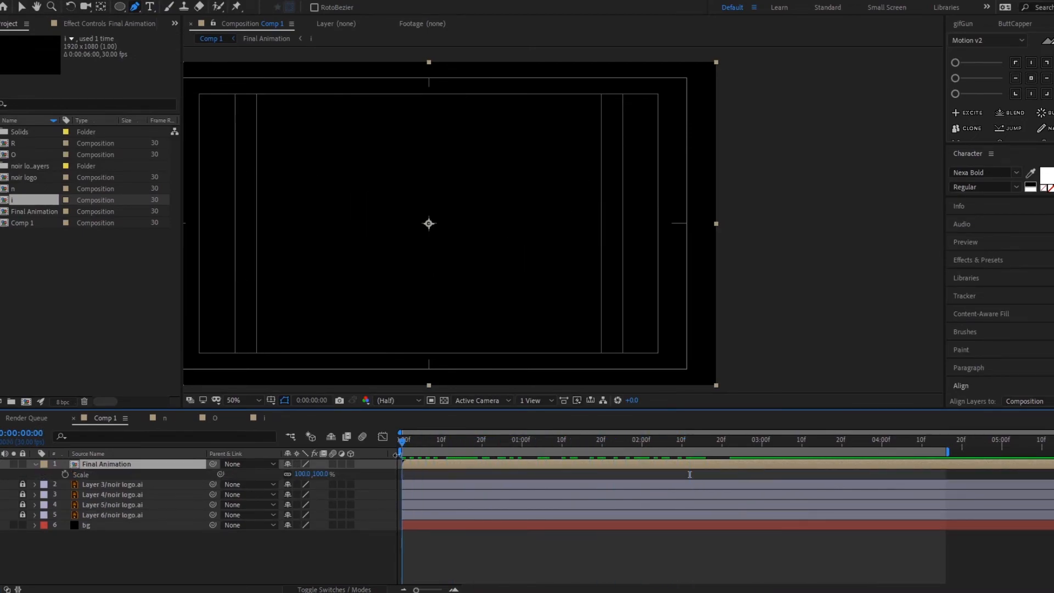
key(space)
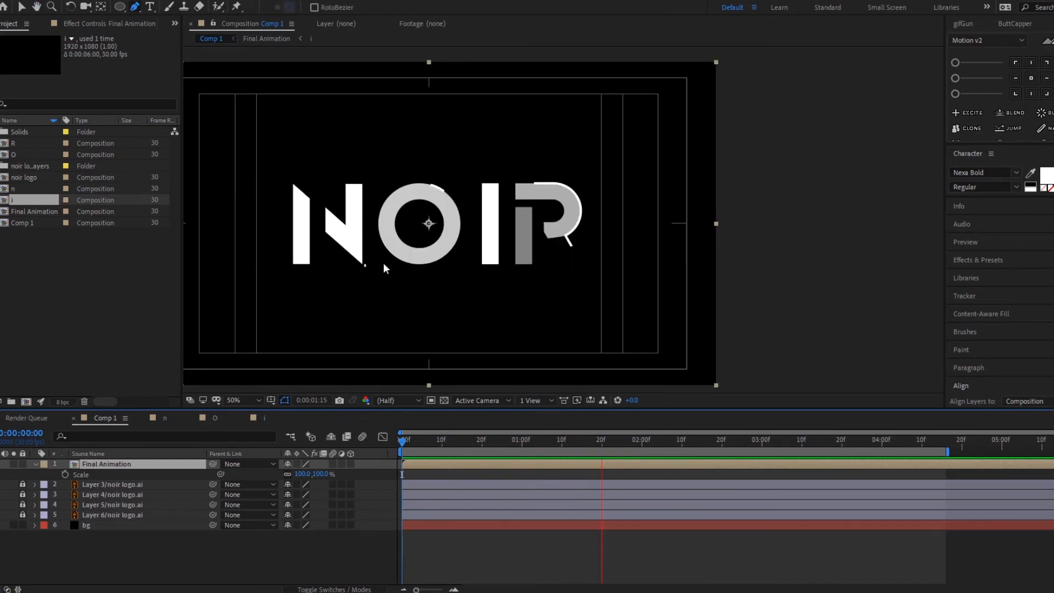
click(64, 474)
click(670, 440)
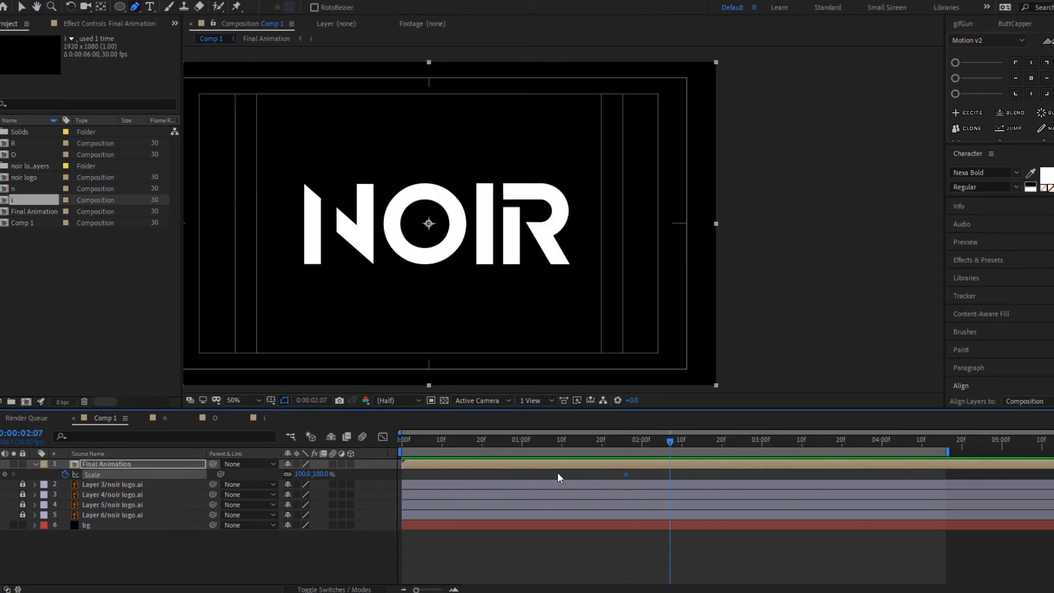
drag(307, 478, 295, 478)
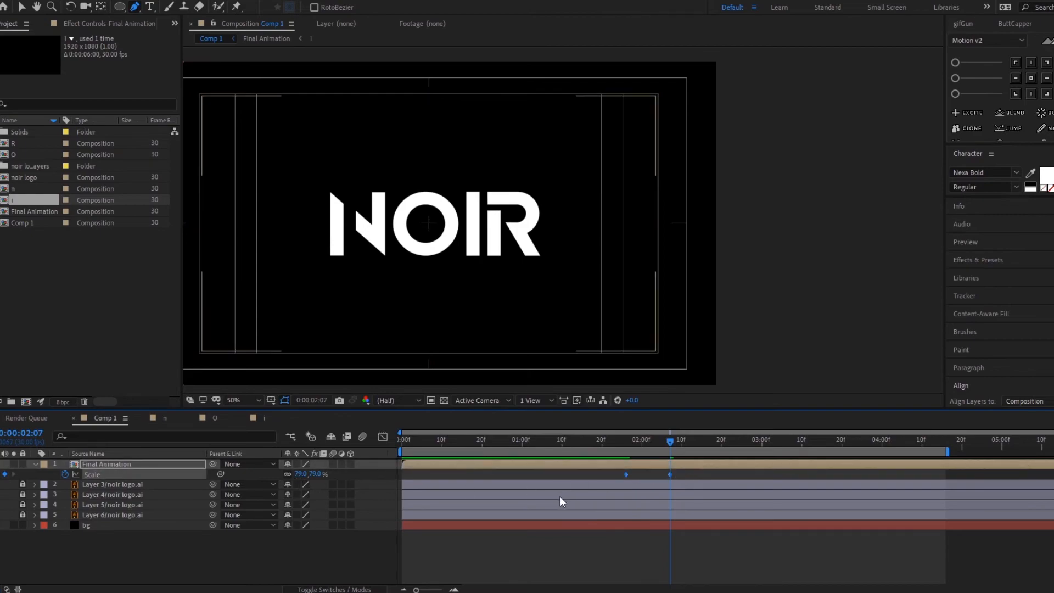
Apply Easy Ease to the Scale keyframes and shape their speed curve to peak early and slow down gradually
right_click(670, 475)
mouse_move(741, 464)
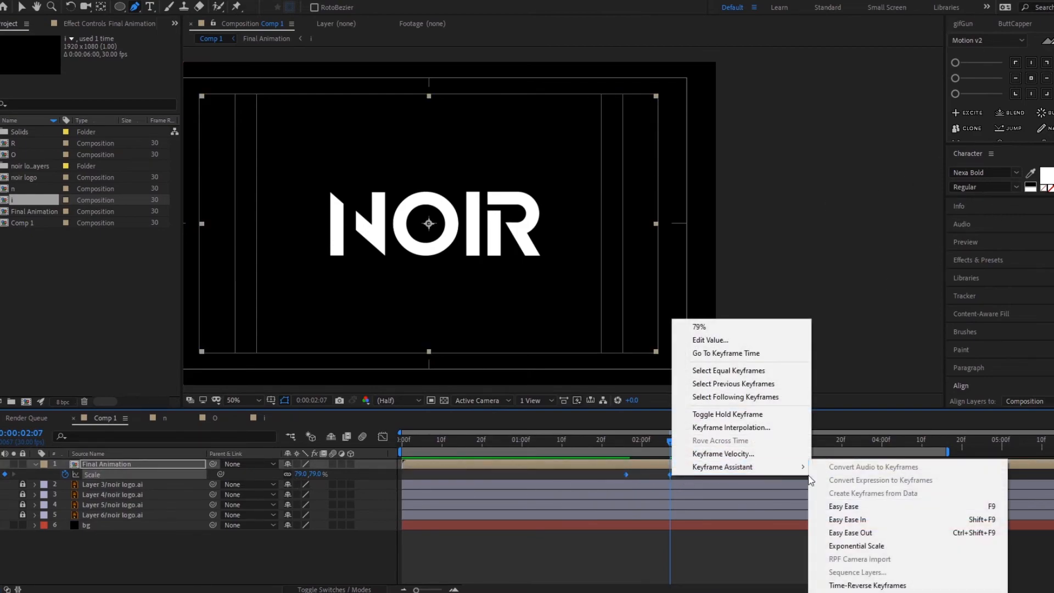
click(848, 496)
click(383, 436)
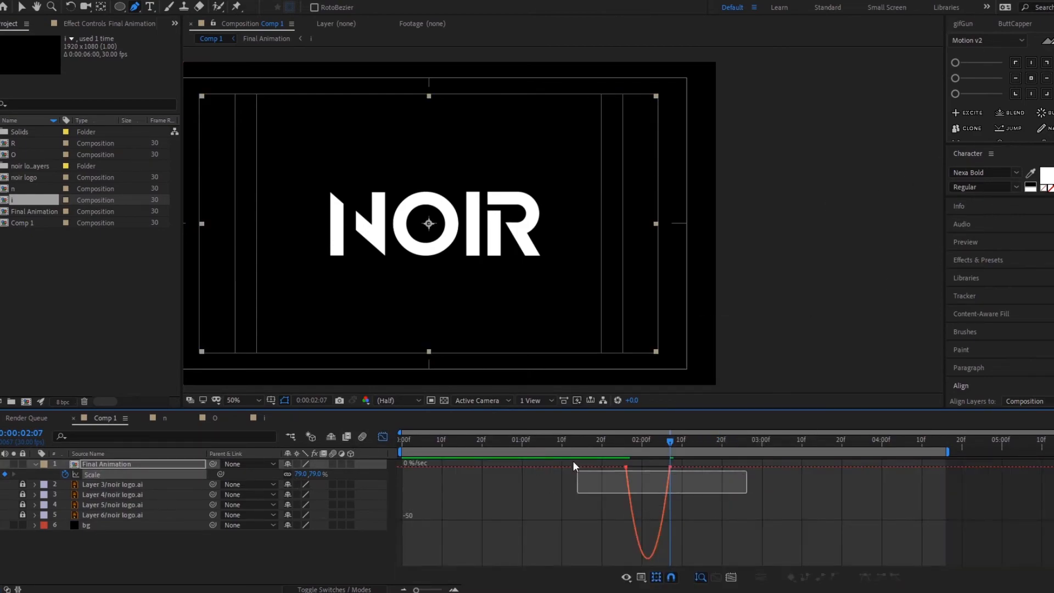
drag(665, 471, 626, 450)
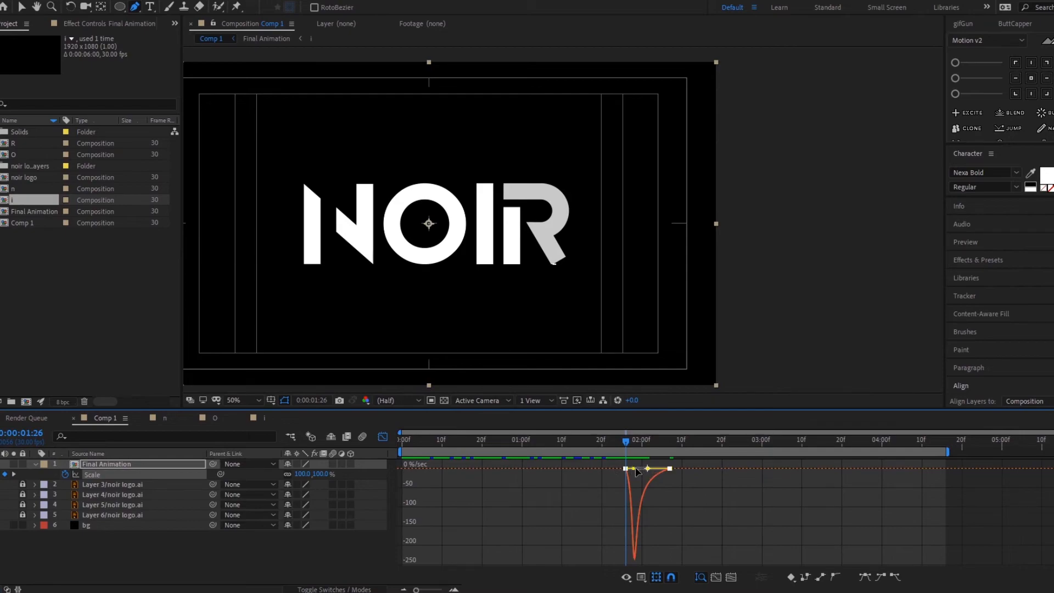
click(383, 436)
Move the ending Scale keyframe to about 0:00:02:11 and play back the scaling
click(629, 561)
drag(669, 474, 685, 474)
click(683, 535)
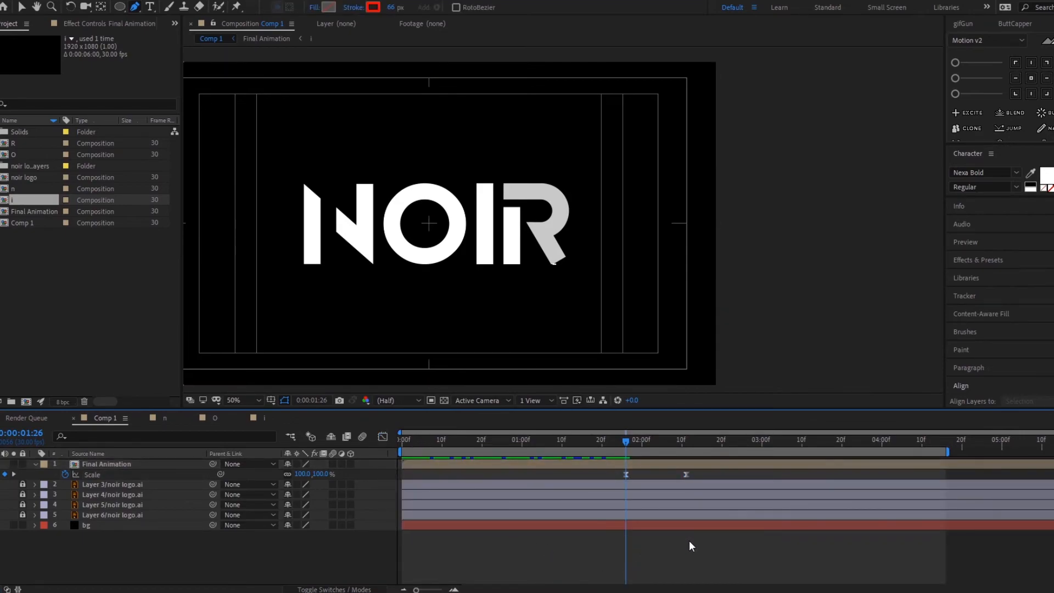
key(space)
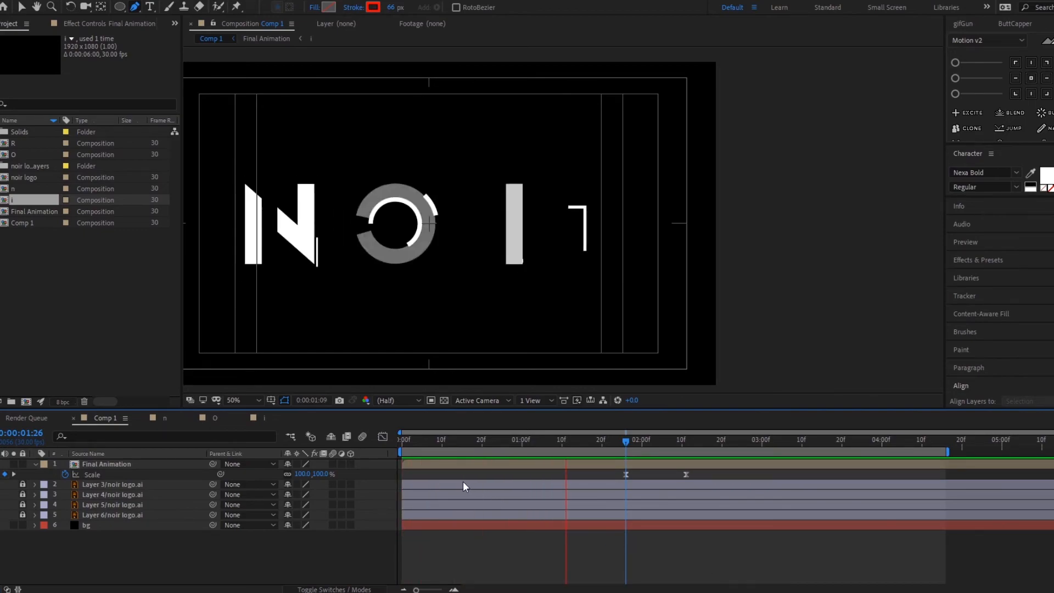
Shift both Scale keyframes earlier so scaling starts at about 0:00:01:10, and preview it
click(685, 475)
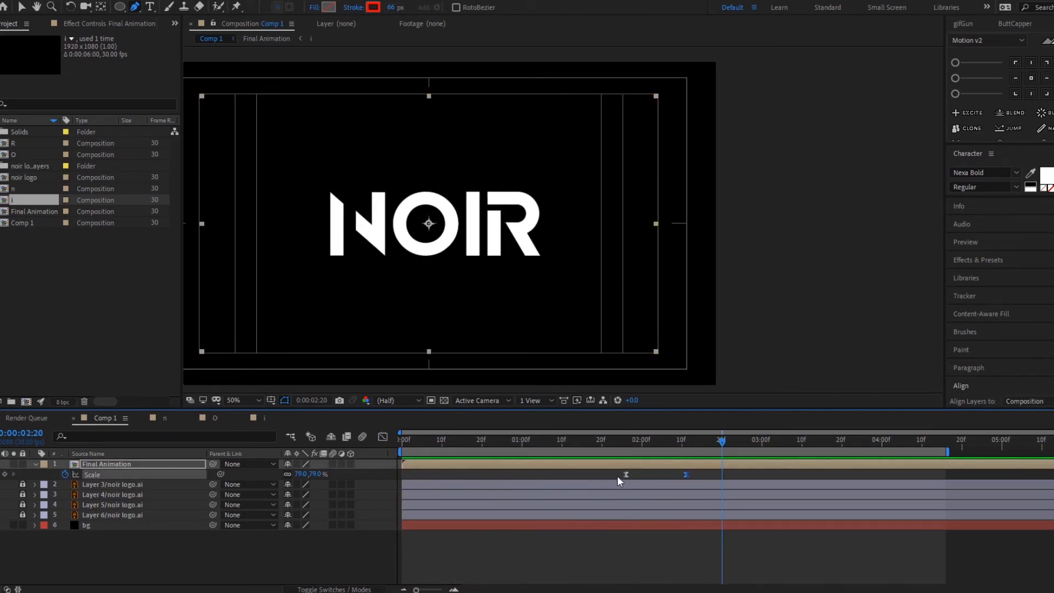
drag(734, 472, 564, 438)
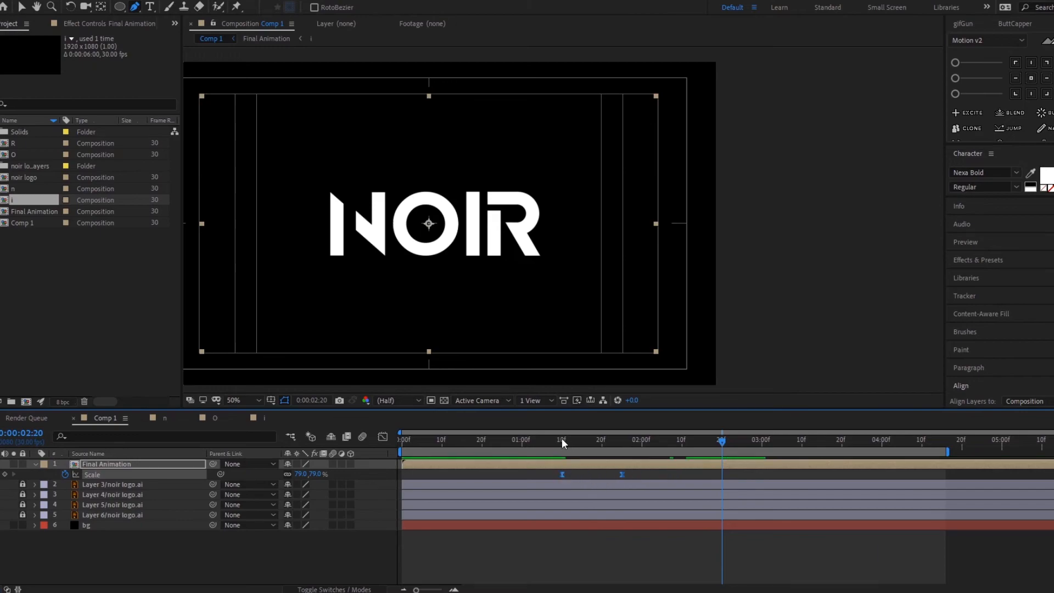
key(space)
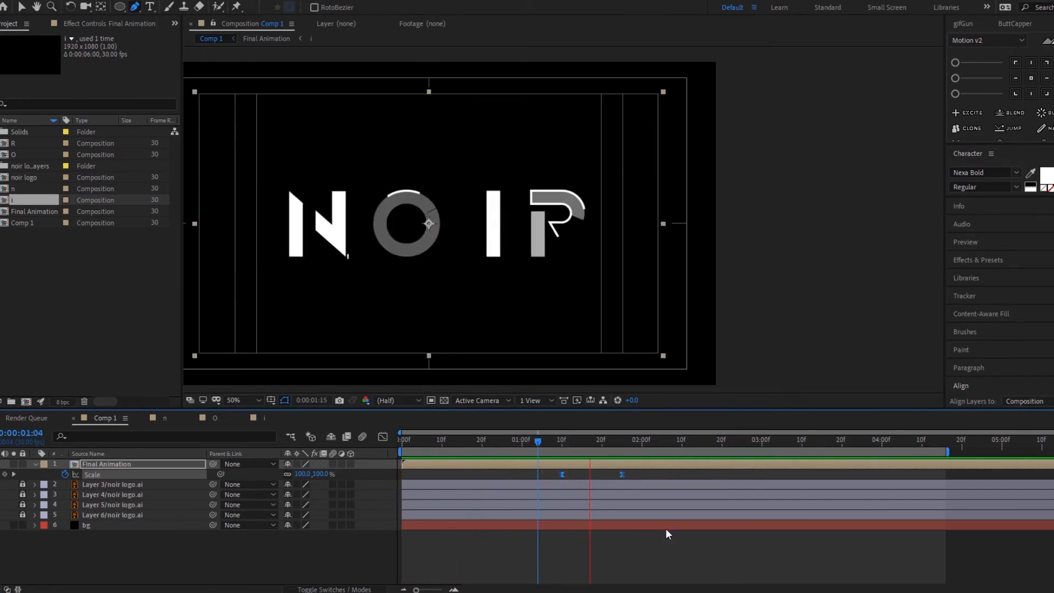
Shift both Scale keyframes later so scaling starts at about 0:00:01:19, and preview it
drag(621, 474, 657, 476)
click(595, 440)
key(space)
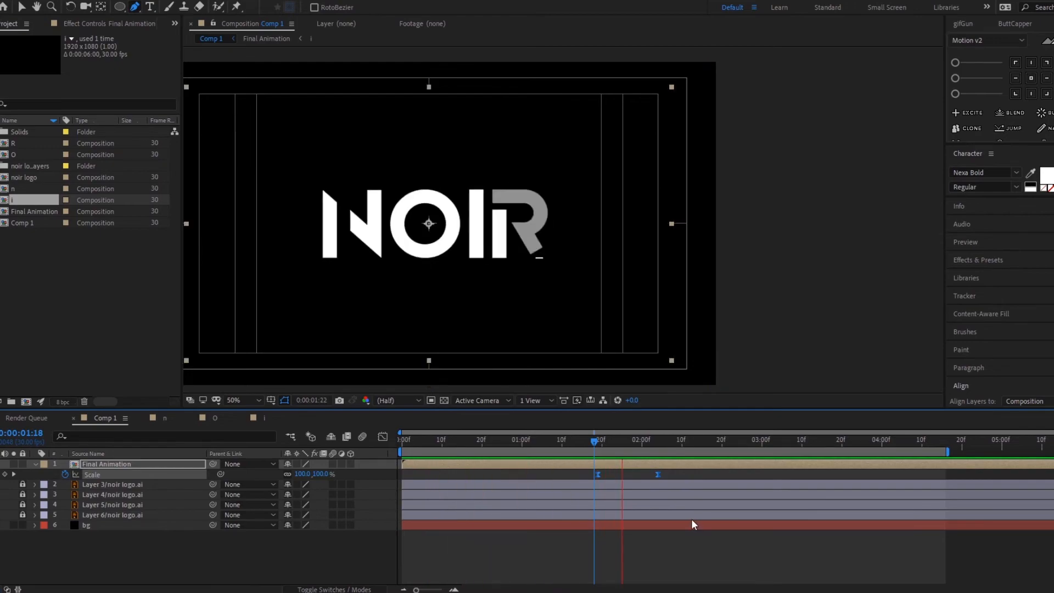
Lengthen the scaling by moving the ending Scale keyframe to about 0:00:02:15, and play it back
click(602, 441)
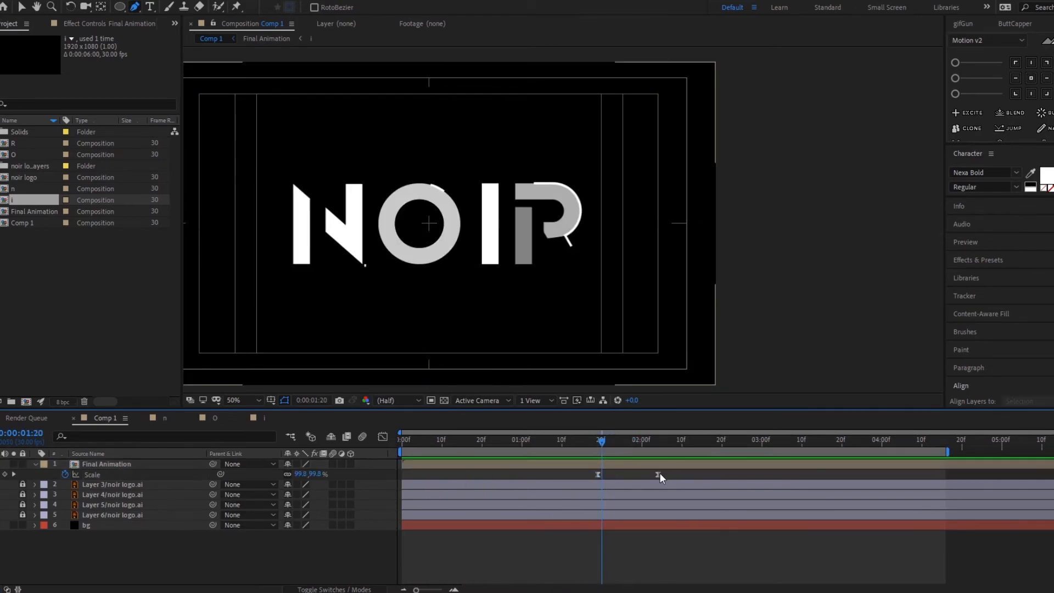
drag(658, 474, 715, 476)
key(space)
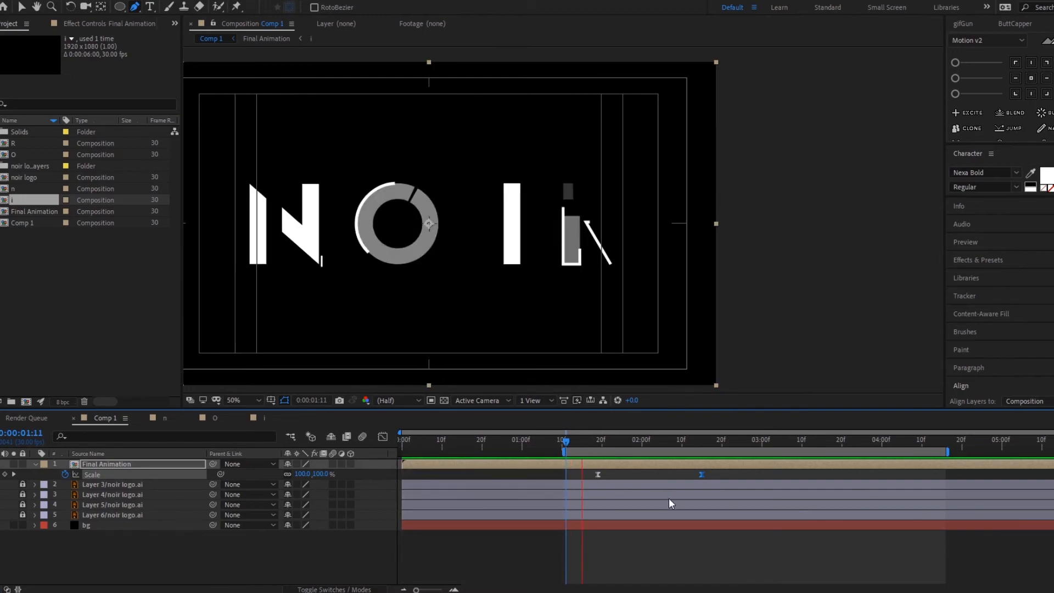
Move the starting Scale keyframe to 0:00:01:08 and preview the scale-down from slightly before it
click(554, 440)
drag(597, 474, 554, 474)
key(space)
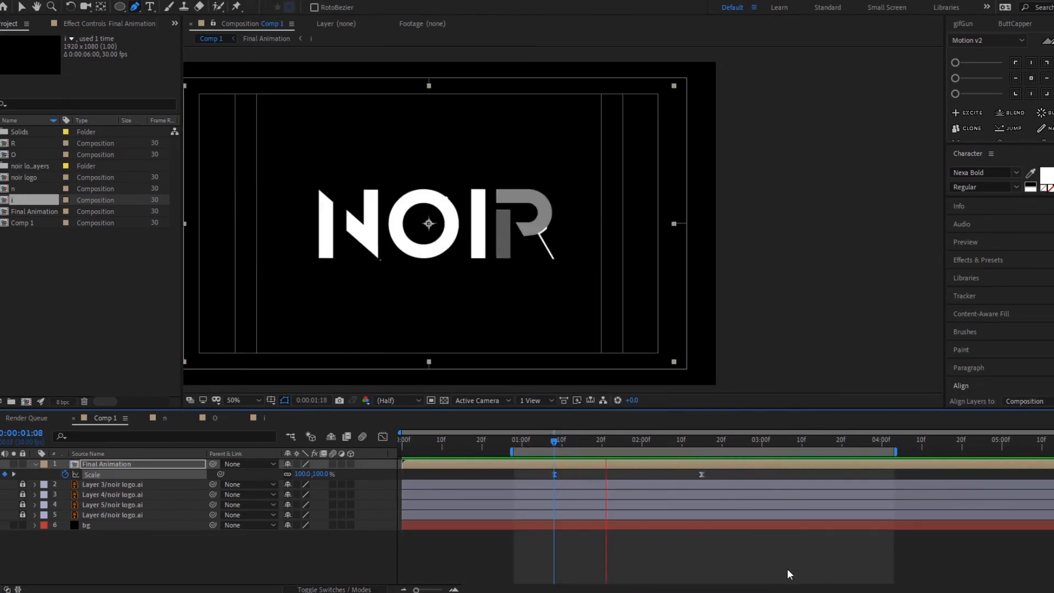
drag(554, 441, 526, 440)
key(space)
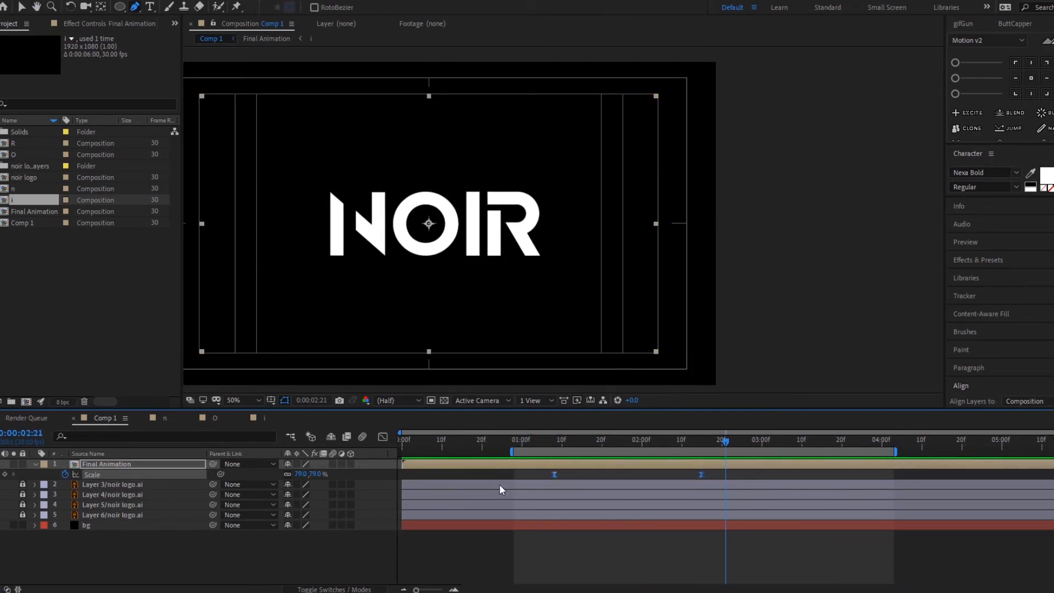
Lengthen the outgoing ease of the starting Scale keyframe in the speed graph so the scale-down peaks more sharply
click(384, 437)
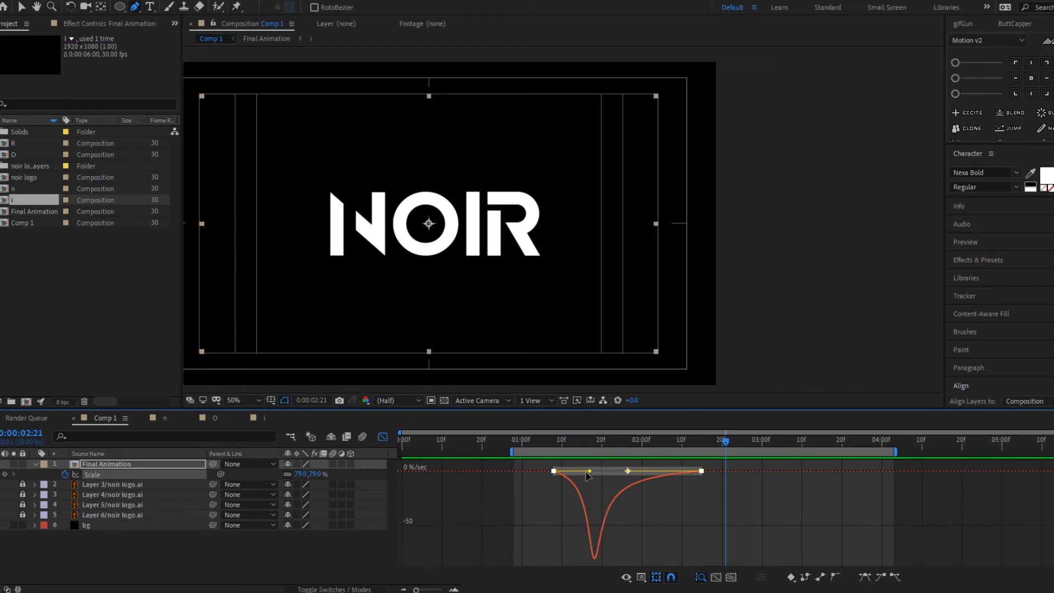
drag(586, 473, 614, 466)
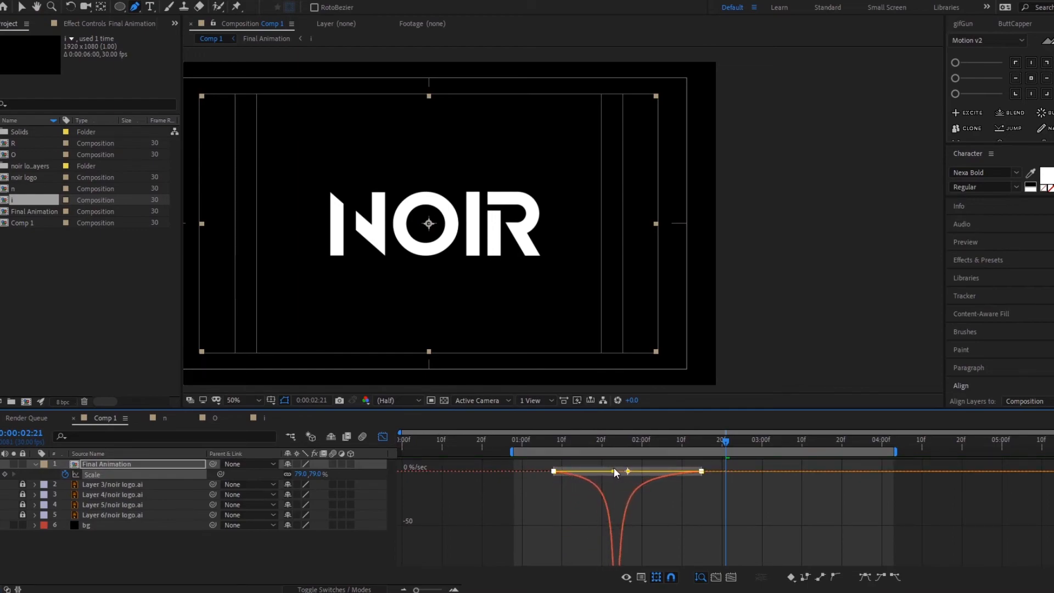
click(384, 436)
Move the starting Scale keyframe to 0:00:01:00, preview the scale-down, and extend the work area back to the composition start
click(533, 442)
key(j)
key(space)
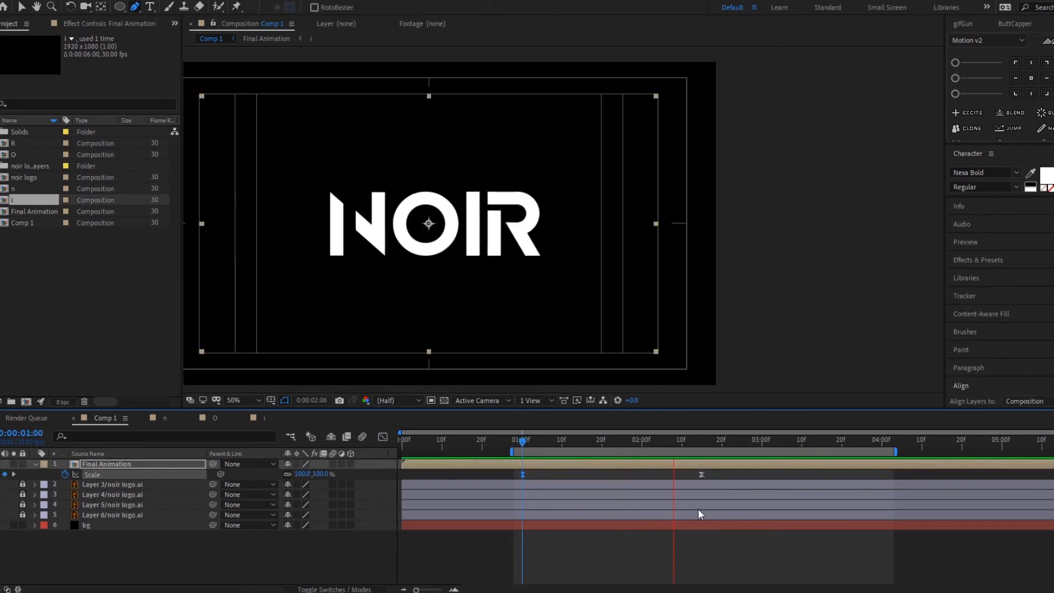
double_click(510, 450)
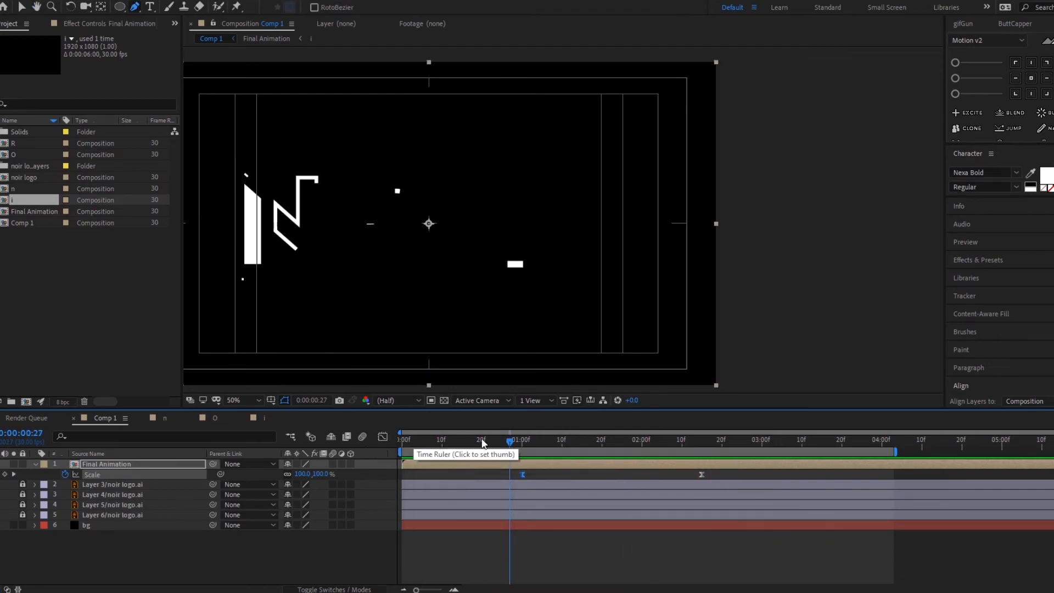
click(668, 472)
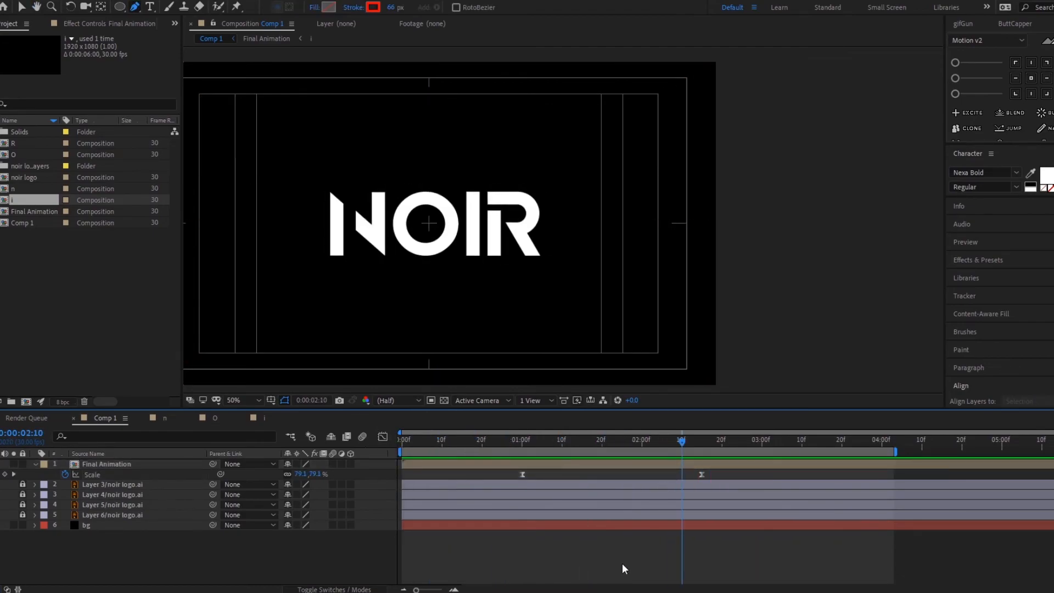
Duplicate the Final Animation layer and apply the Glow effect to the upper copy
click(570, 465)
key(ctrl+d)
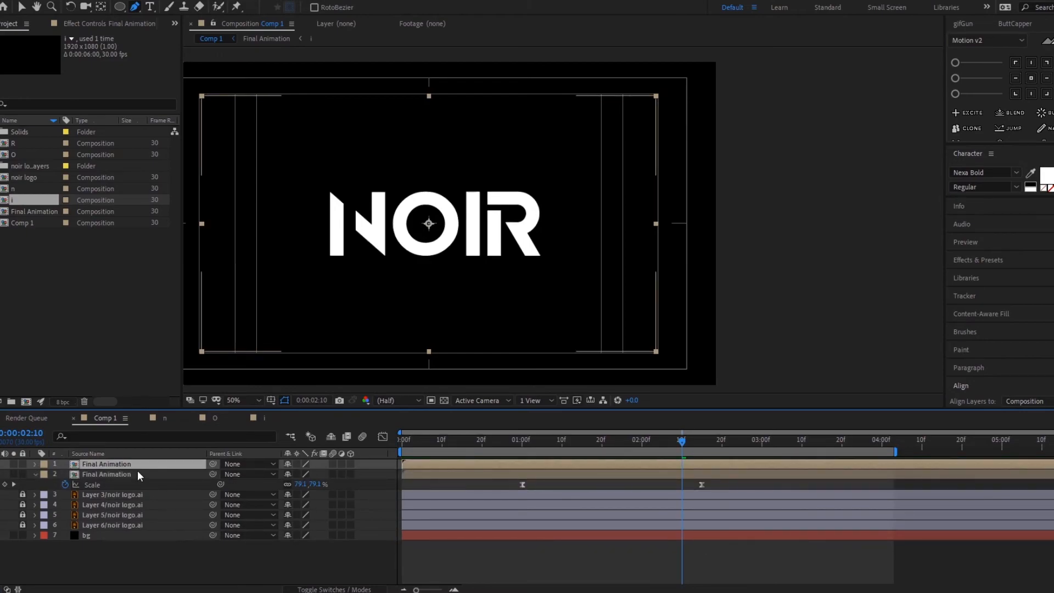
click(135, 7)
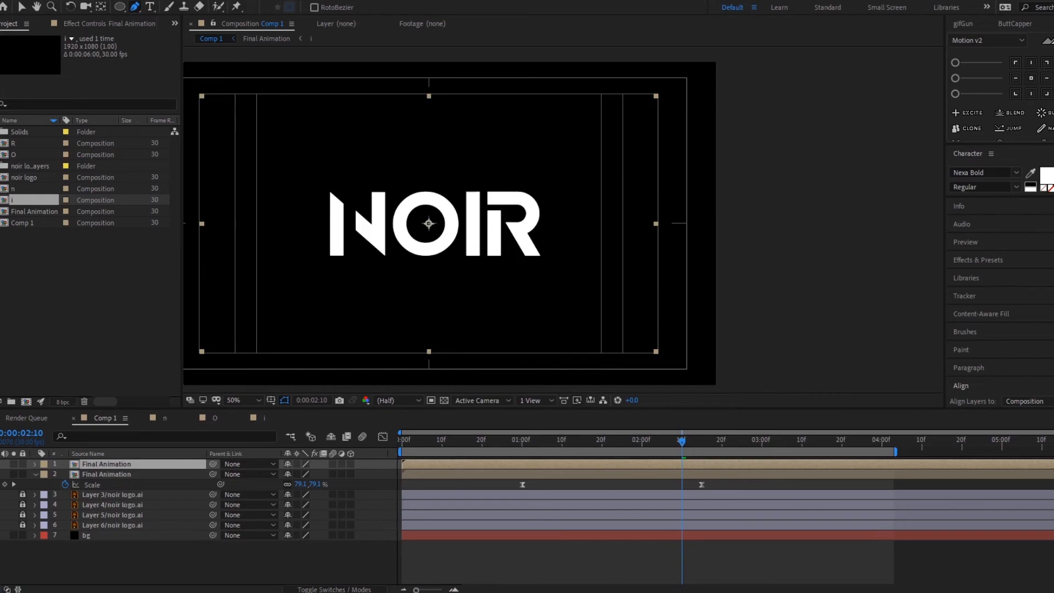
click(983, 261)
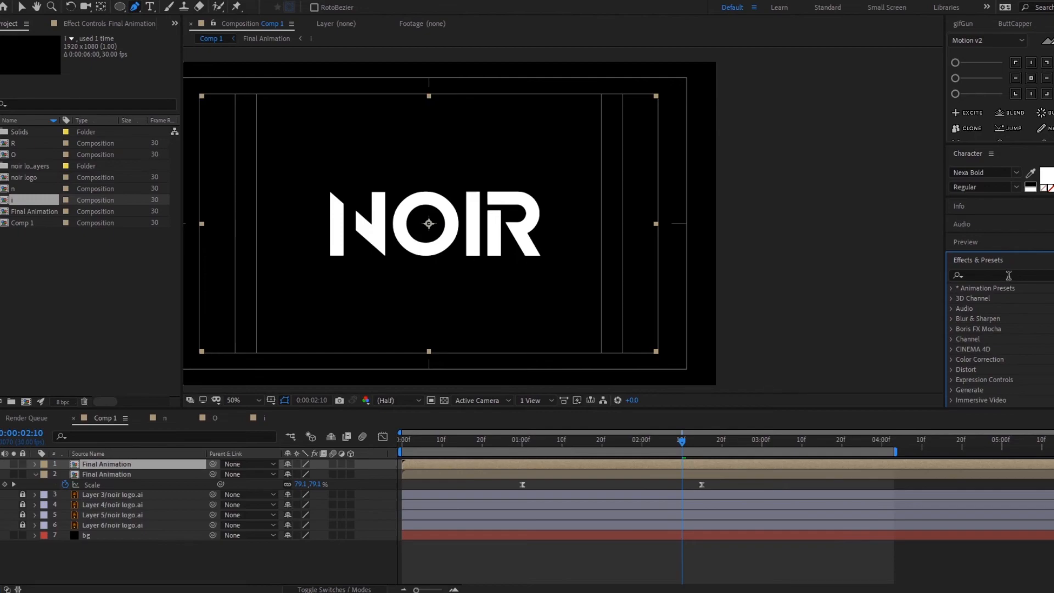
click(1008, 275)
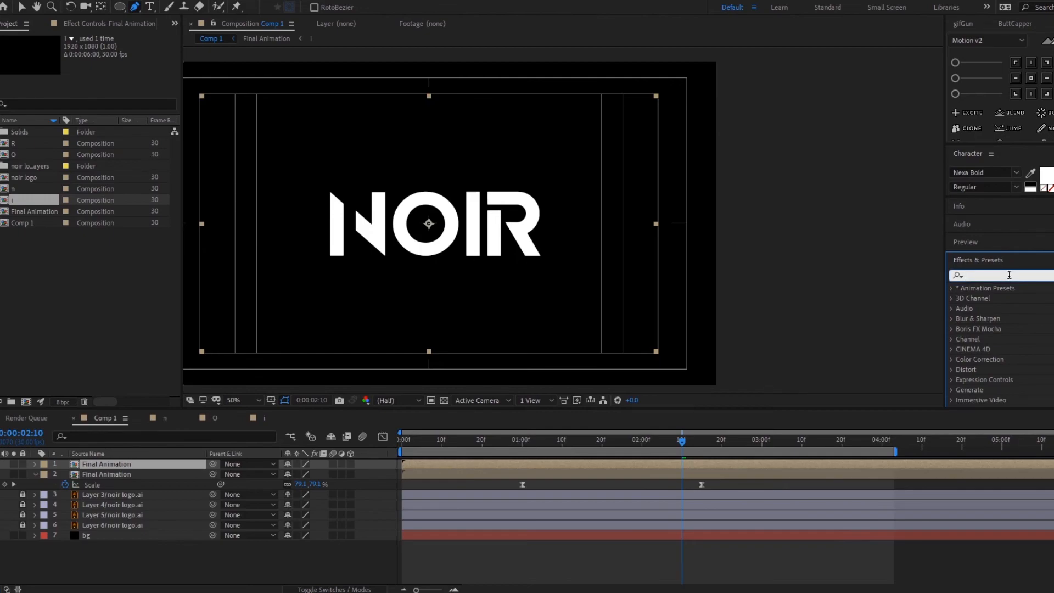
text(glo)
double_click(996, 350)
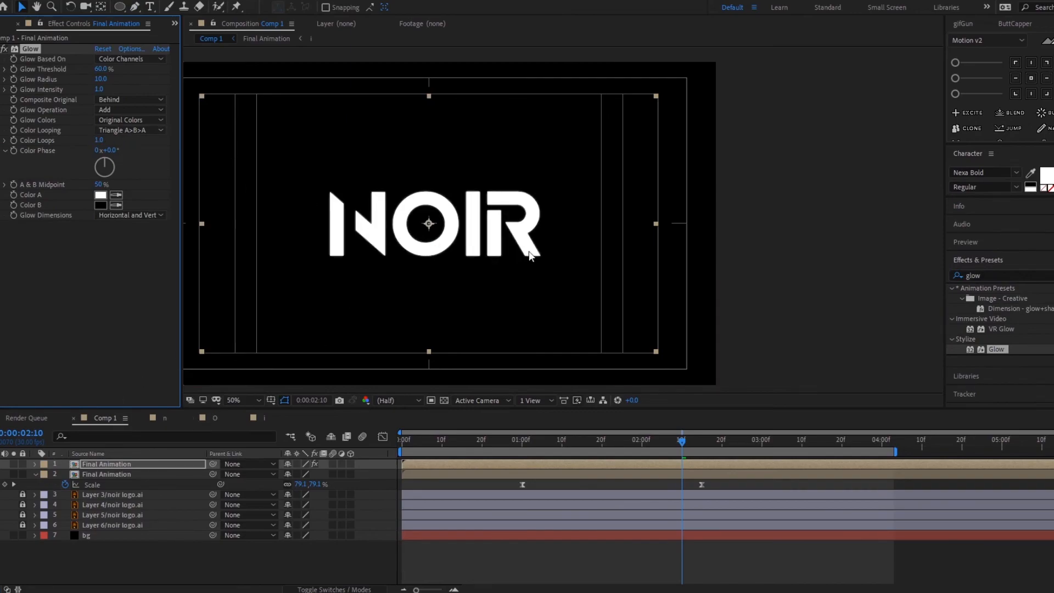
Try a second Glow on the upper Final Animation layer, compare the logo's look up close, and delete the duplicate effect
scroll(485, 259, up, 4)
scroll(485, 259, down, 2)
drag(362, 290, 490, 288)
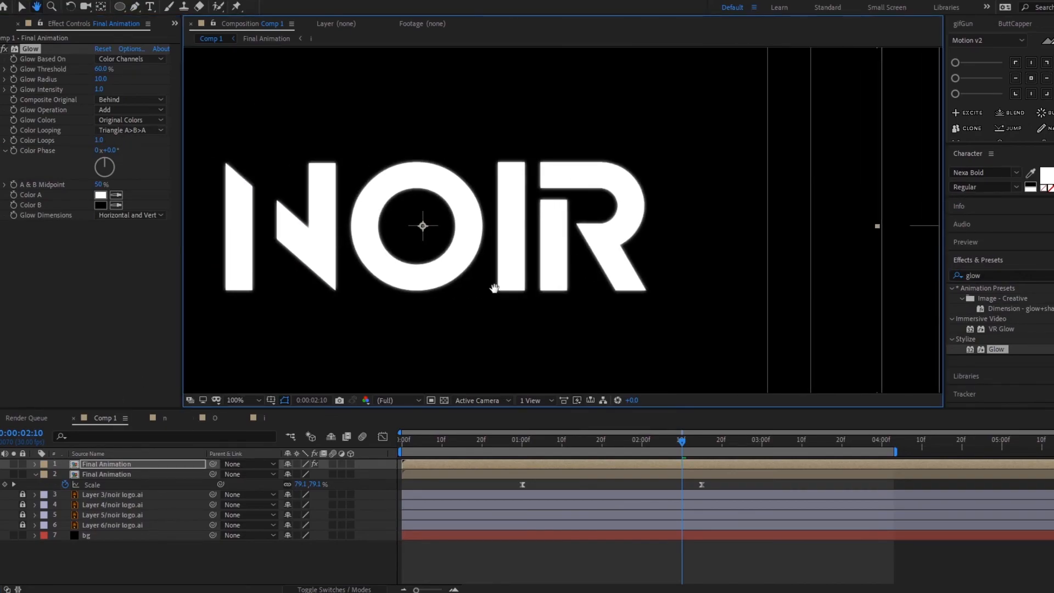
mouse_move(102, 70)
mouse_down()
mouse_move(141, 72)
mouse_move(103, 77)
mouse_up()
click(78, 318)
click(35, 48)
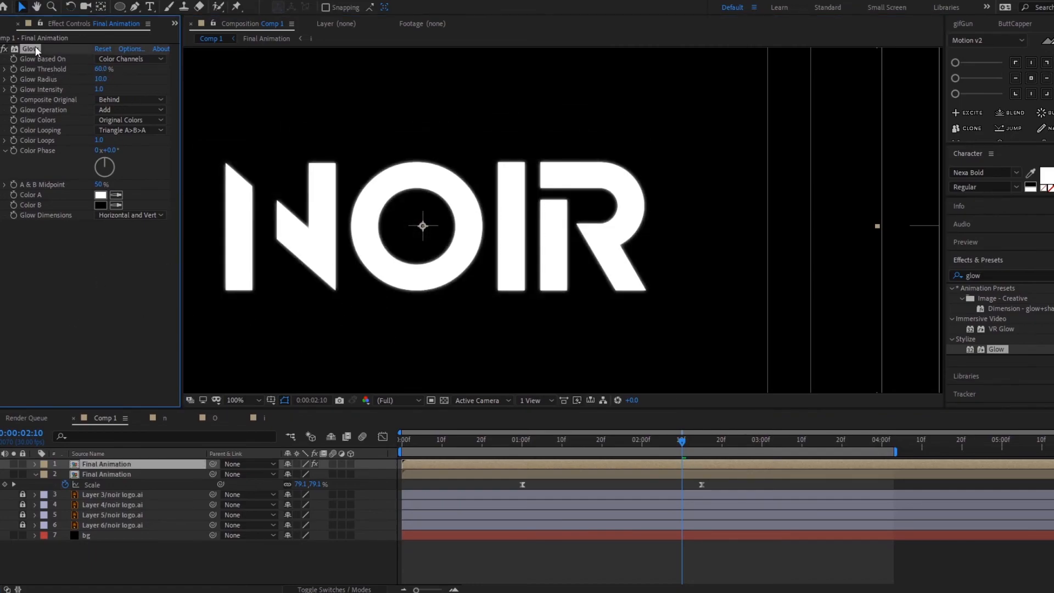
key(ctrl+d)
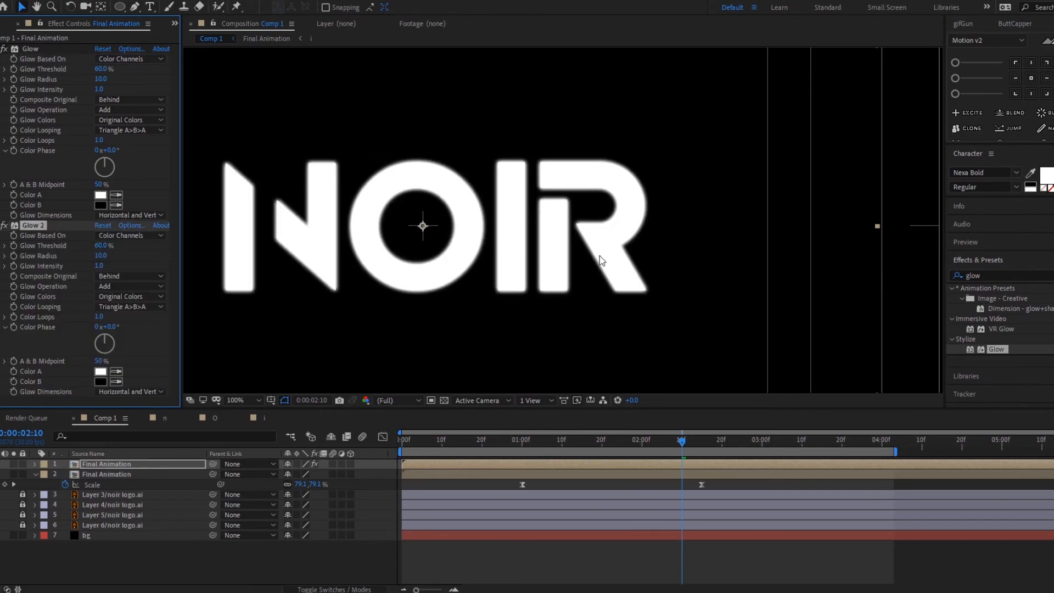
key(comma)
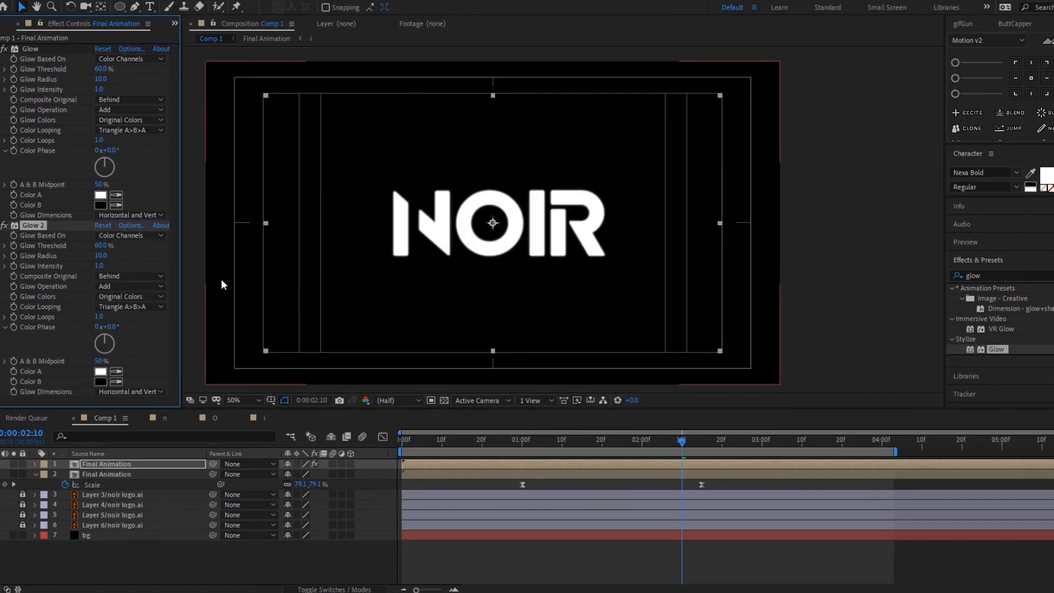
key(Delete)
key(period)
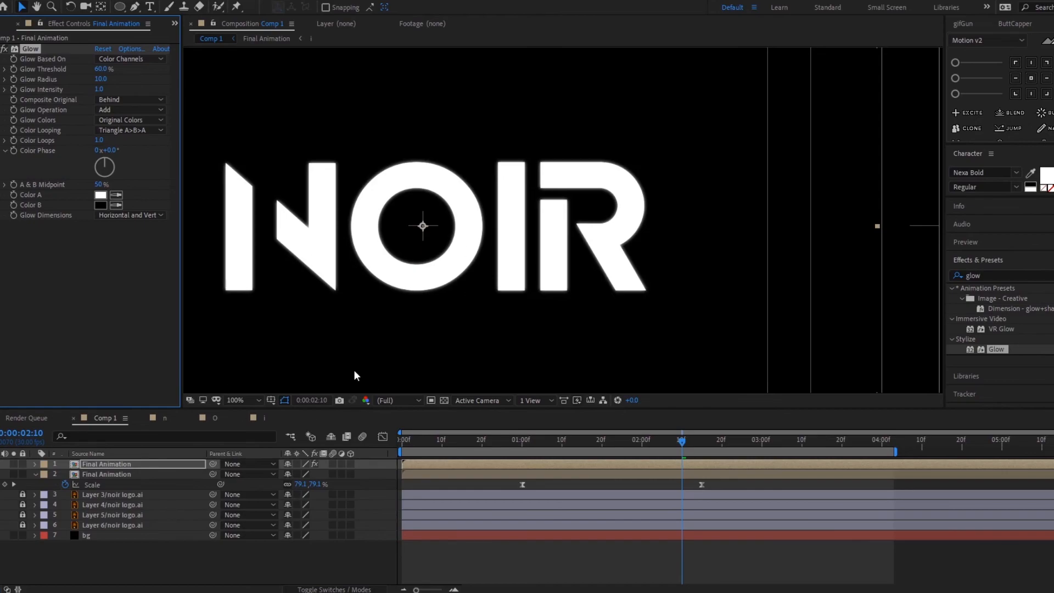
key(comma)
Draw a narrow slanted four-point mask beside the N on the upper Final Animation layer at about 0:00:01:24
click(135, 7)
mouse_move(609, 441)
mouse_down()
mouse_move(493, 446)
mouse_move(606, 447)
mouse_move(567, 457)
mouse_move(618, 457)
mouse_up()
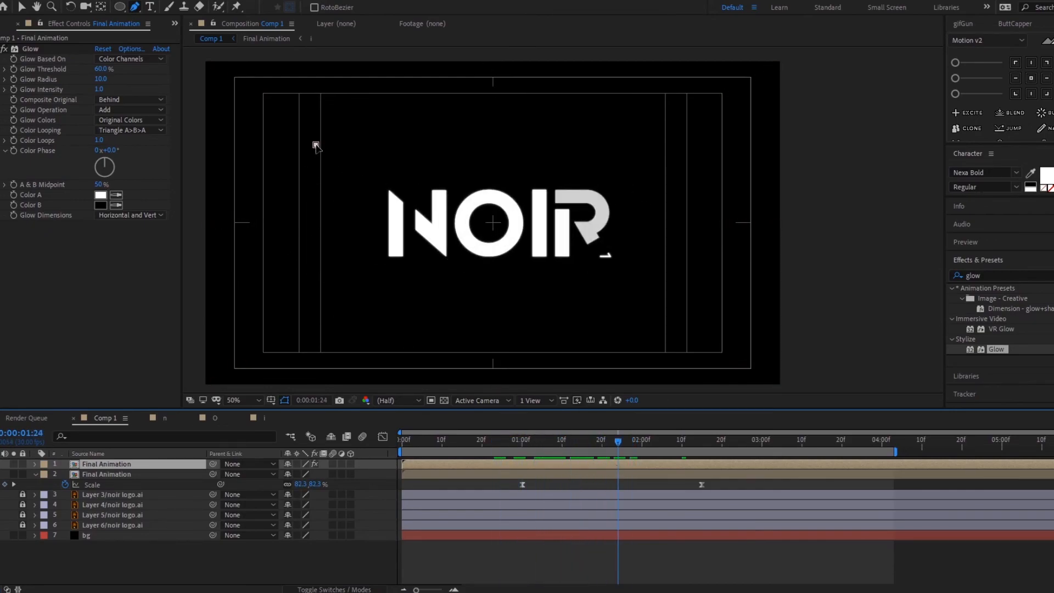
click(315, 144)
click(228, 342)
click(375, 145)
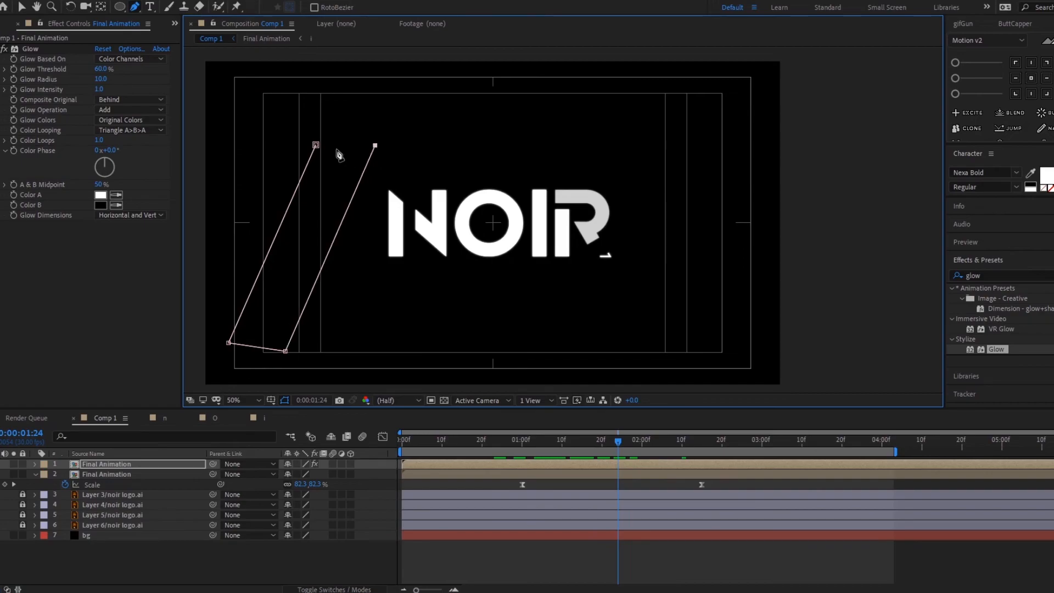
click(316, 146)
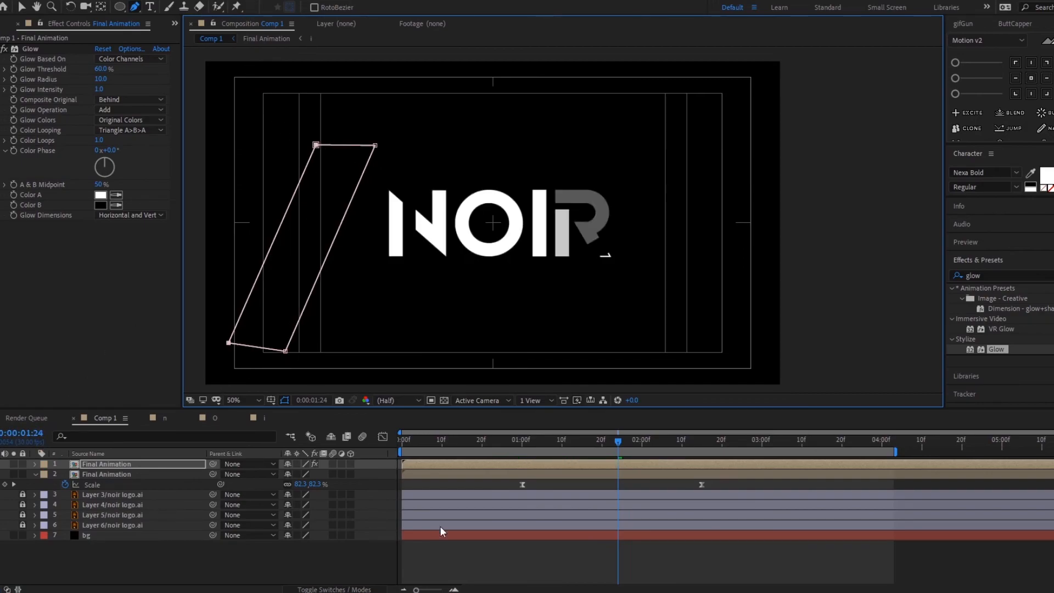
Animate the Mask Path from about 0:00:01:23 to 0:00:02:25 so the slanted mask sweeps across the logo past the R
drag(561, 441, 739, 447)
click(76, 484)
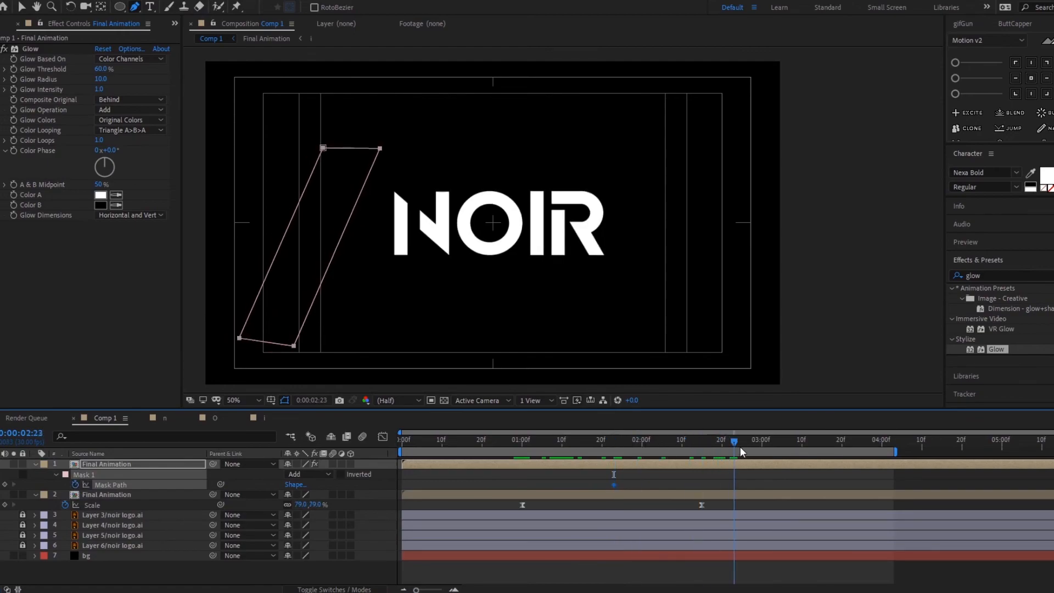
key(v)
drag(308, 313, 670, 326)
drag(727, 439, 661, 450)
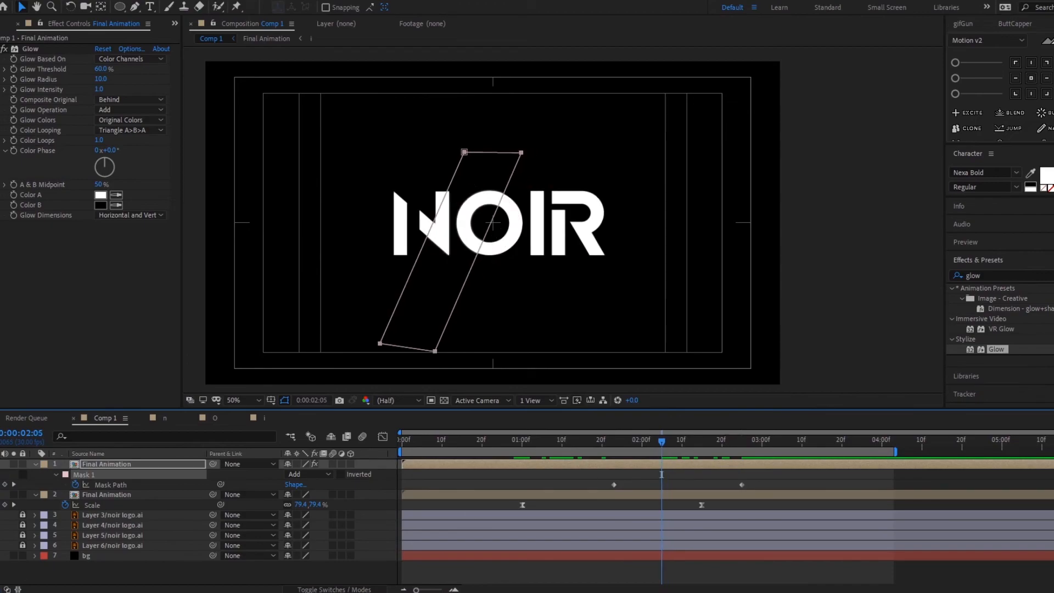
Check the masked glow with and without the lower Final Animation layer showing, and set the Glow Radius to 17
click(91, 495)
key(.)
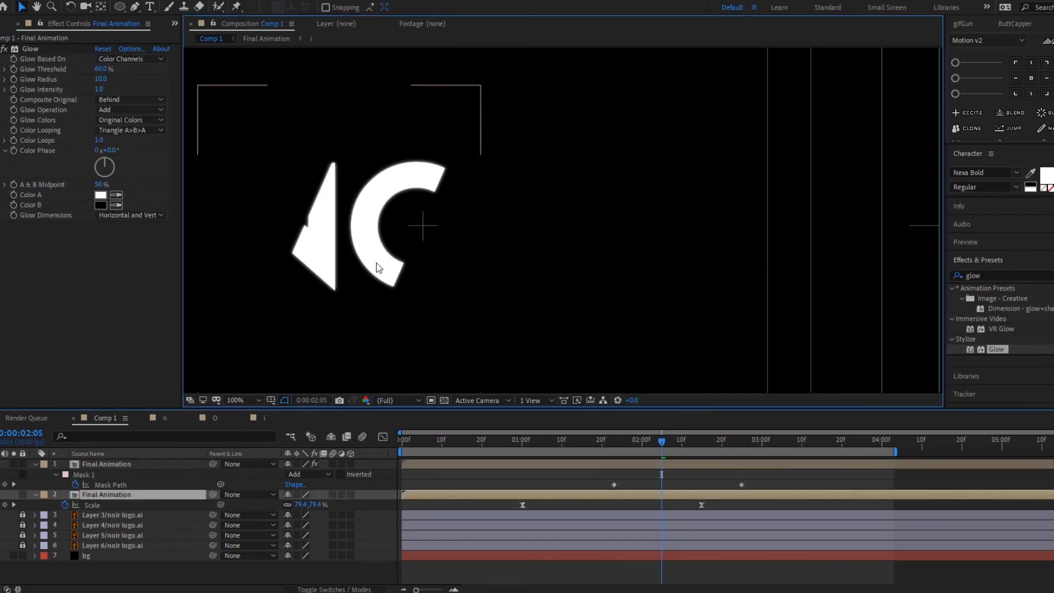
click(379, 269)
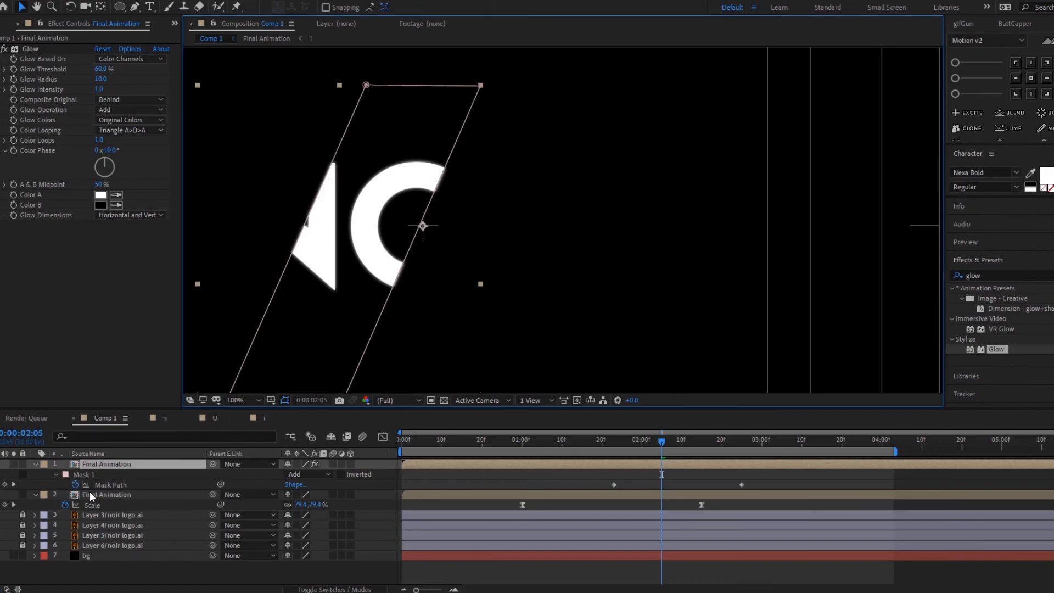
key(ctrl+shift+a)
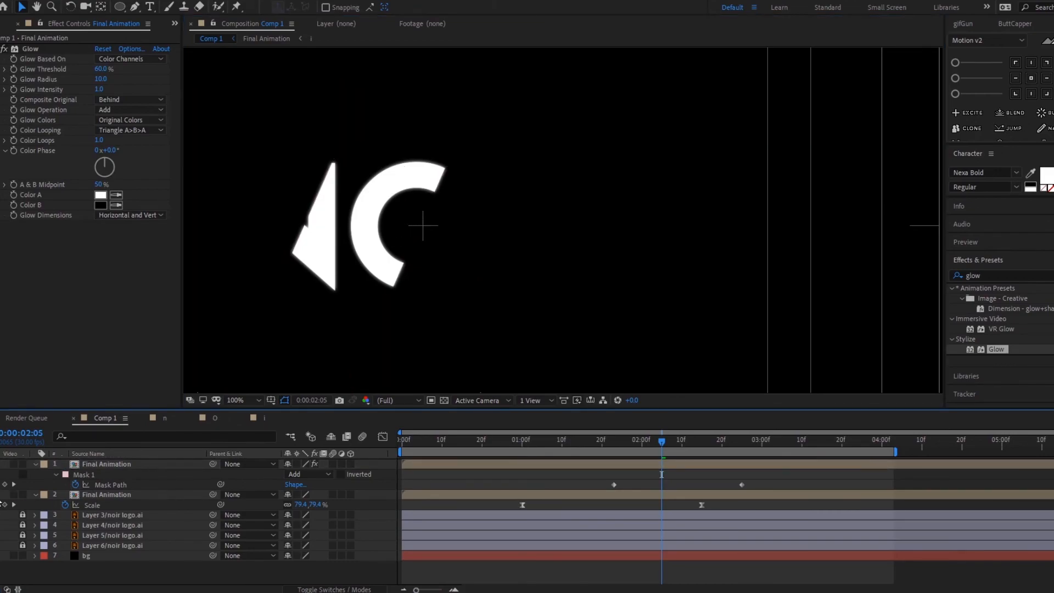
click(120, 465)
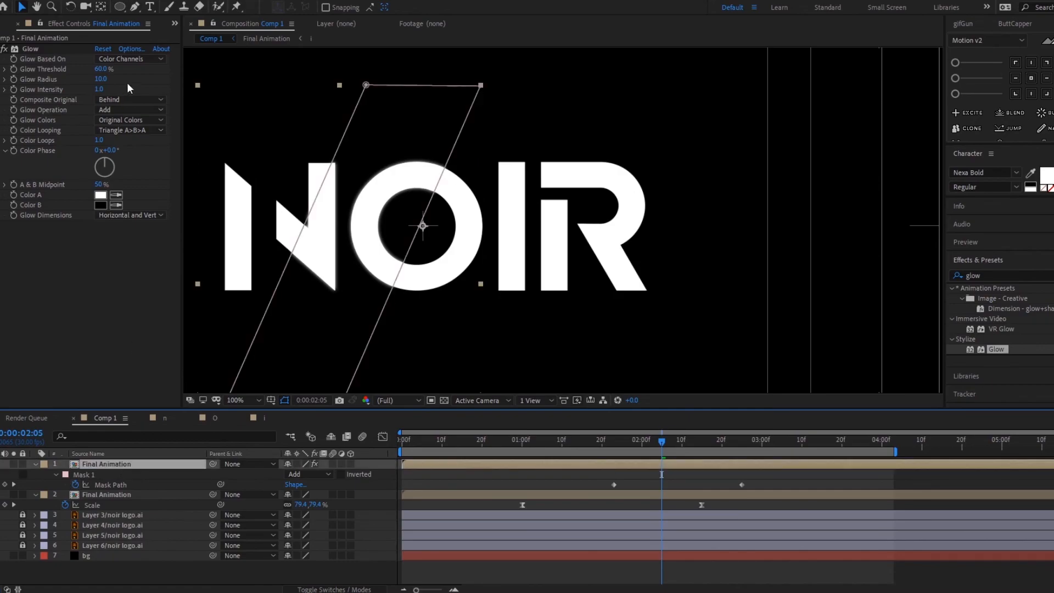
mouse_move(100, 81)
mouse_down()
mouse_move(88, 92)
mouse_move(97, 89)
mouse_up()
key(comma)
Set the Mask Feather of Mask 1 to 23 pixels and preview the glow sweep
click(591, 463)
key(f)
drag(298, 486, 586, 486)
click(588, 485)
key(Page_Up)
key(Page_Up)
key(space)
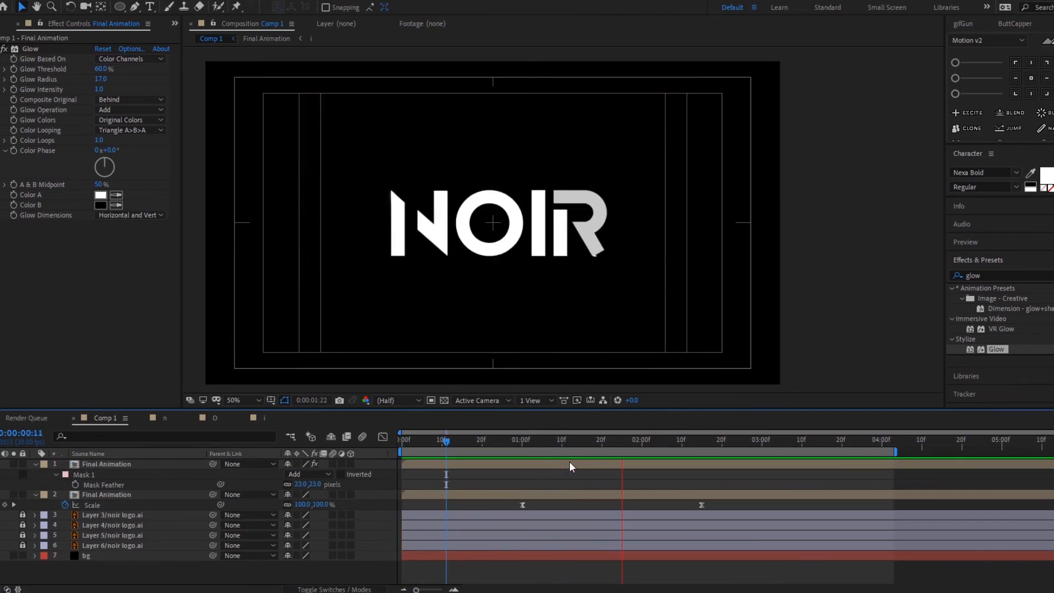
Slow the sweep by moving its first Mask Path keyframe to about 0:00:00:27, and play it back
click(635, 462)
key(u)
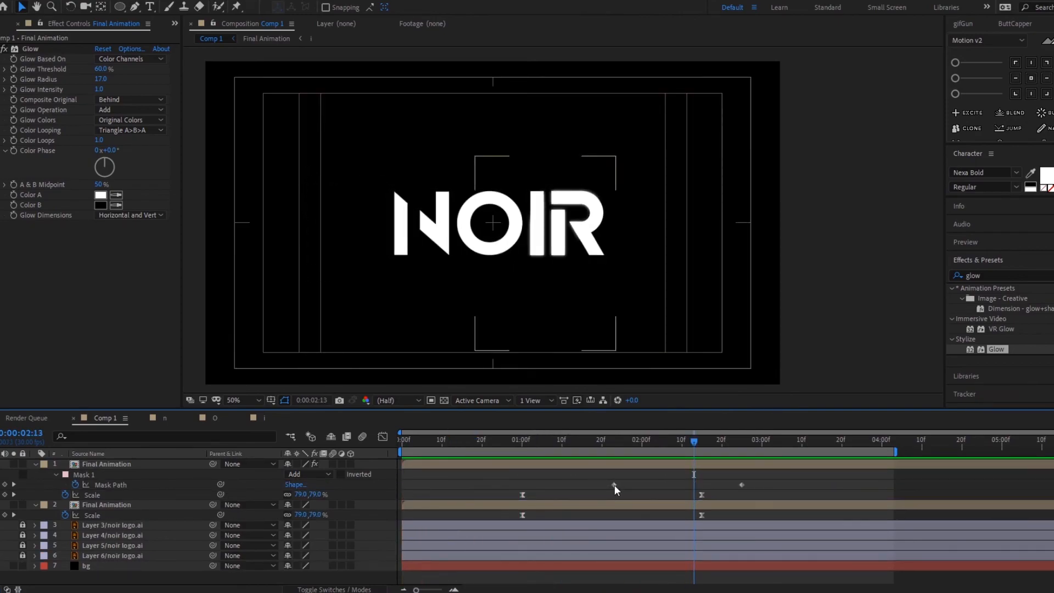
drag(614, 485, 510, 485)
drag(537, 440, 501, 440)
key(space)
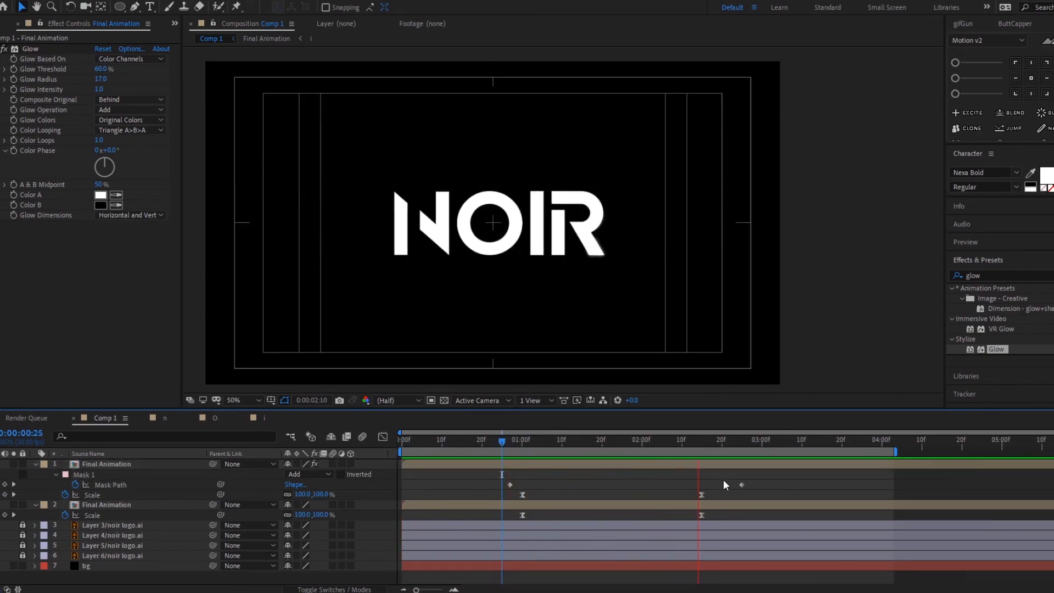
Apply Easy Ease to both Mask Path keyframes of the glow sweep
click(510, 485)
right_click(509, 484)
mouse_move(560, 476)
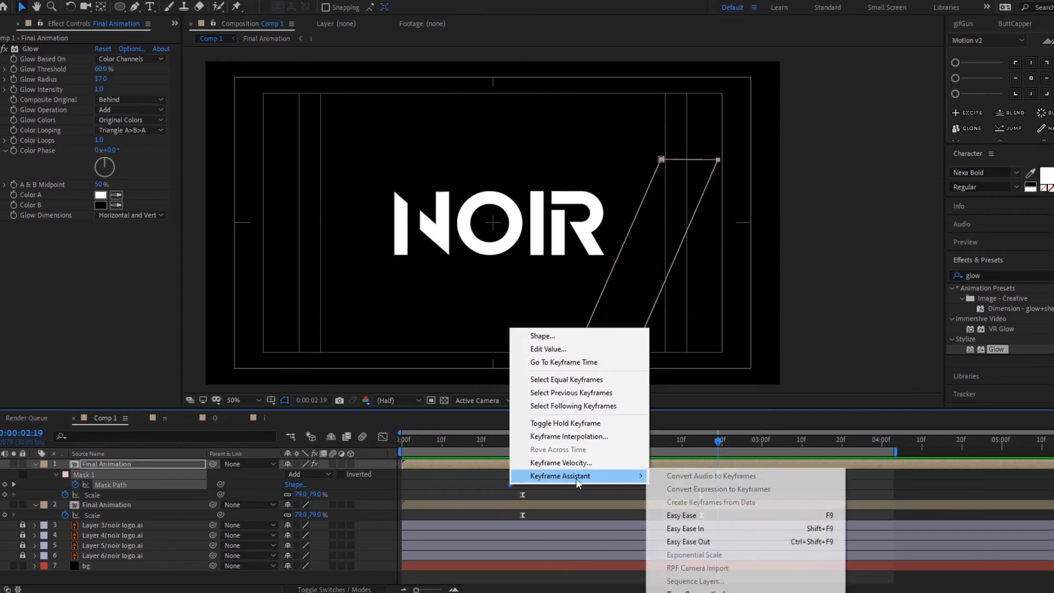
click(712, 516)
Shift both Mask Path keyframes earlier to about 0:00:00:08 and 0:00:02:06, and preview from the composition start
key(Home)
drag(502, 485, 435, 485)
click(568, 479)
key(space)
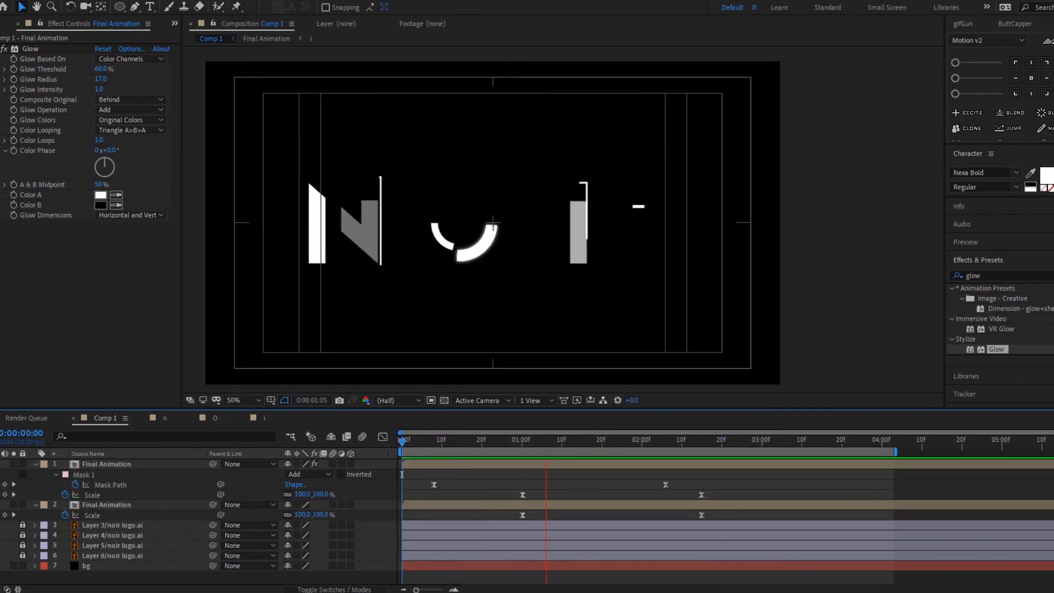
key(space)
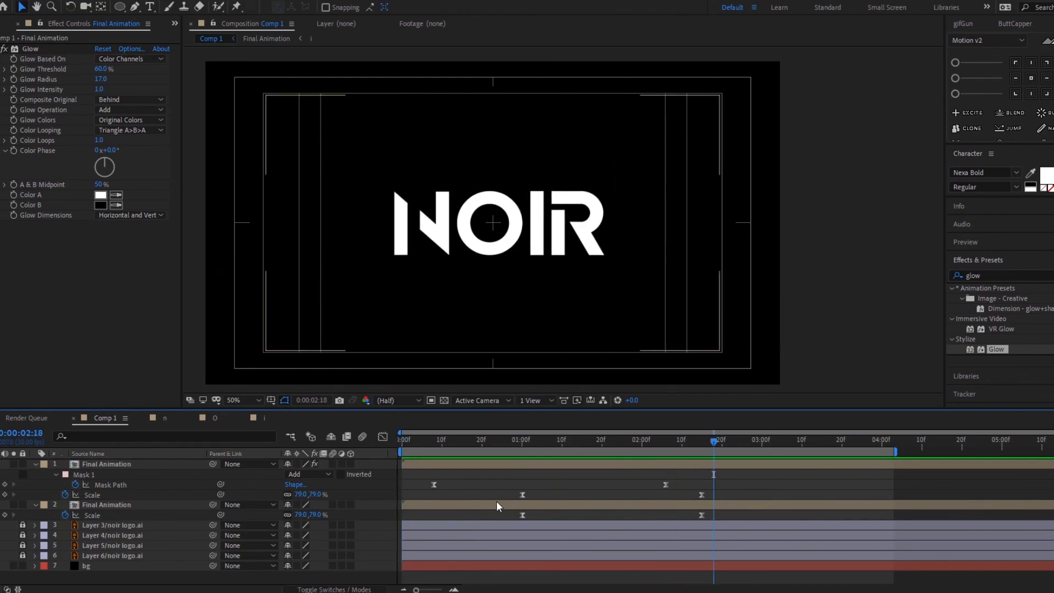
Duplicate Mask 1 and shift one mask's two path keyframes to about 0:00:01:26 and 0:00:03:24 for a second sweep
click(135, 475)
key(ctrl+d)
drag(753, 475, 625, 505)
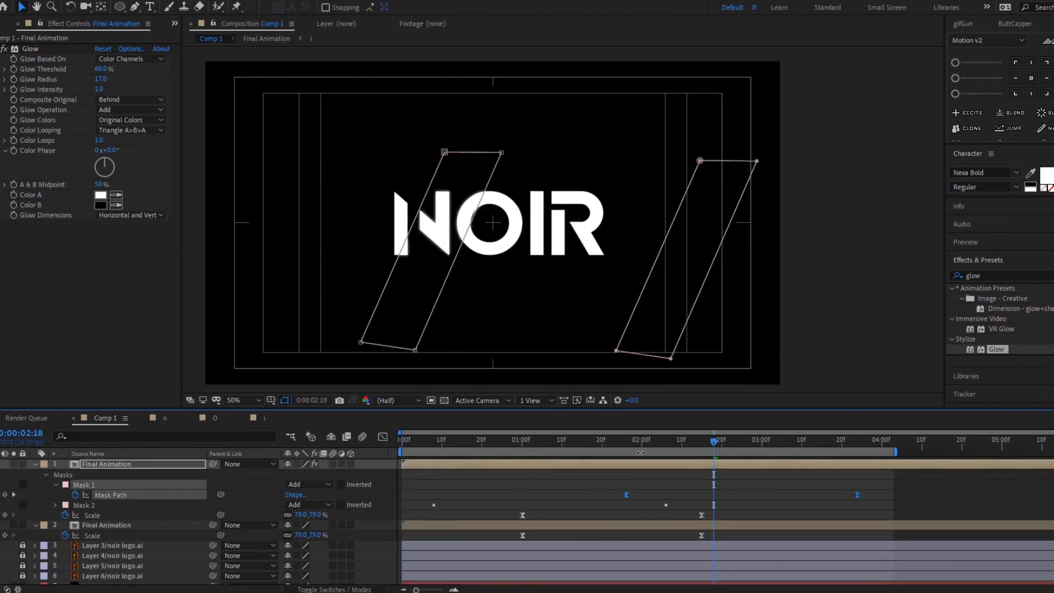
Extend the work area end to about 0:00:05:13 and preview the second glow sweep
drag(627, 442, 610, 442)
click(708, 476)
drag(899, 452, 1049, 451)
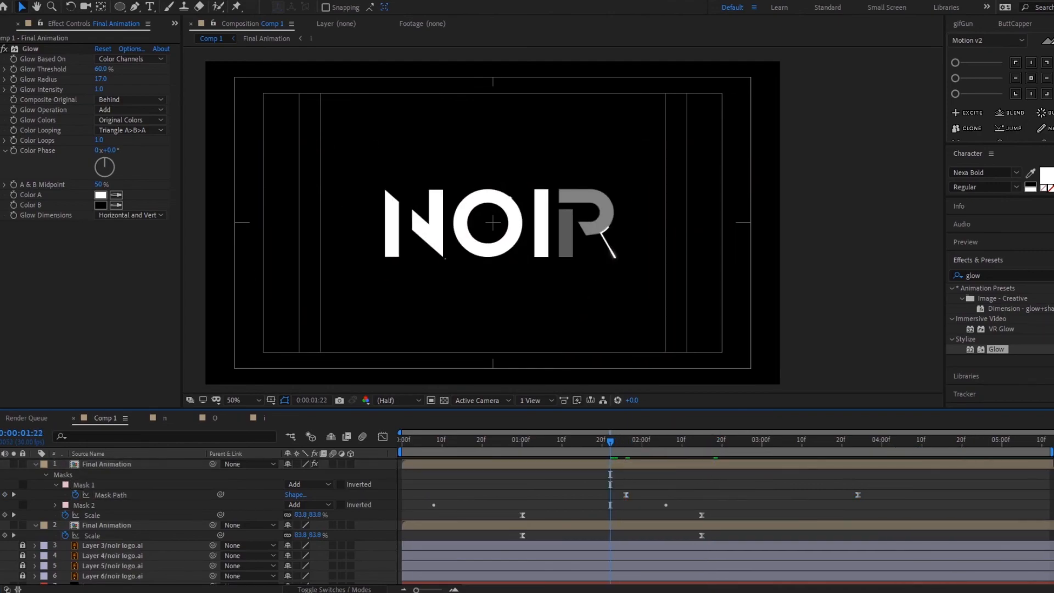
key(space)
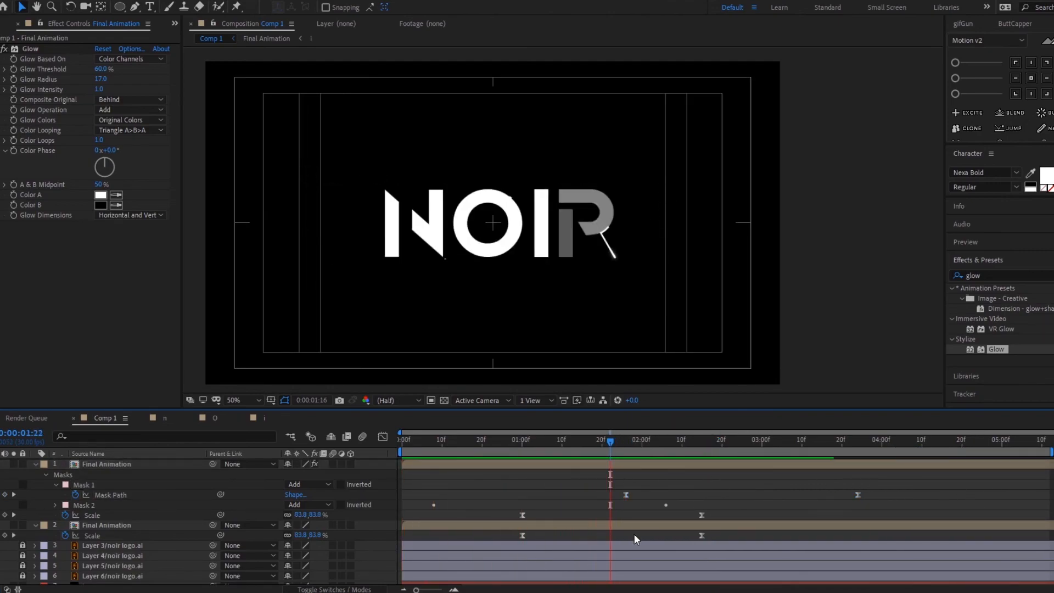
Move the second sweep's first Mask Path keyframe to about 0:00:01:16 and play the animation from the start
drag(626, 495, 586, 494)
key(space)
drag(333, 452, 330, 453)
key(space)
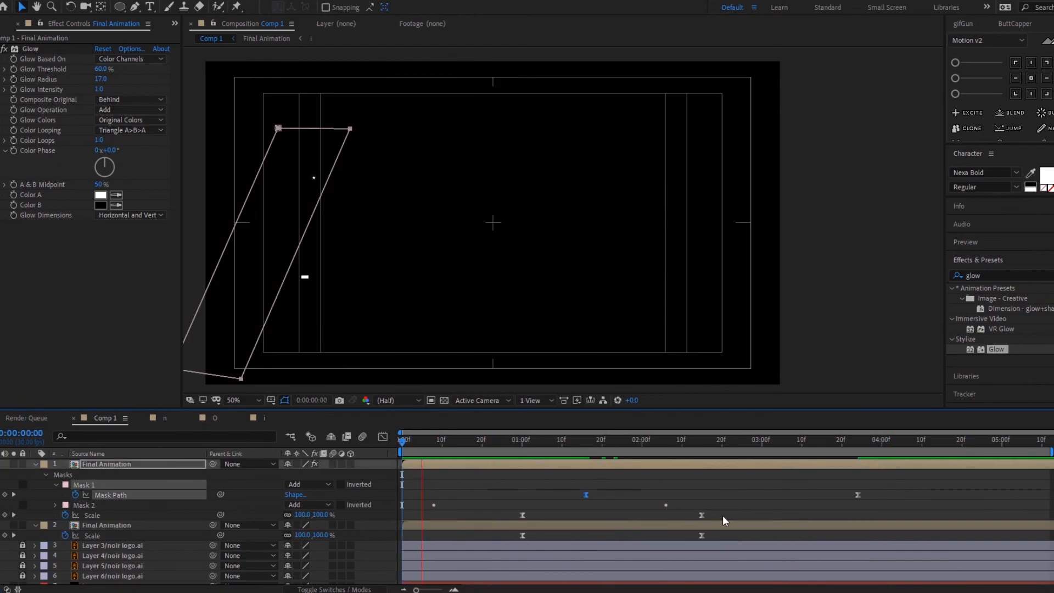
click(746, 485)
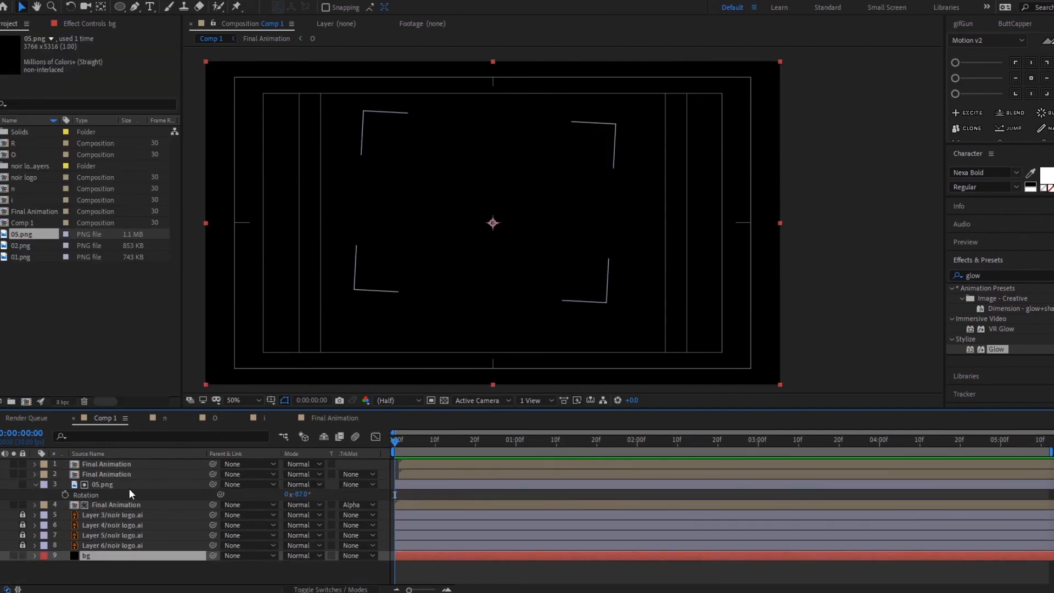
Collapse the 05.png layer's properties, preview the halftone-textured logo animation, and examine the letters at about 0:00:01:09
click(129, 487)
click(34, 483)
click(513, 558)
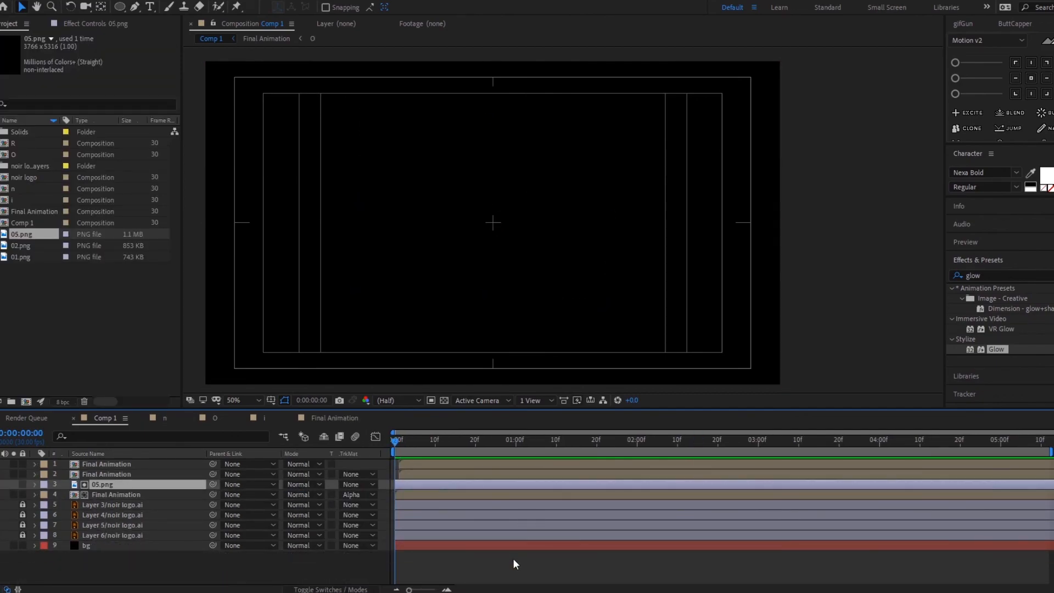
key(space)
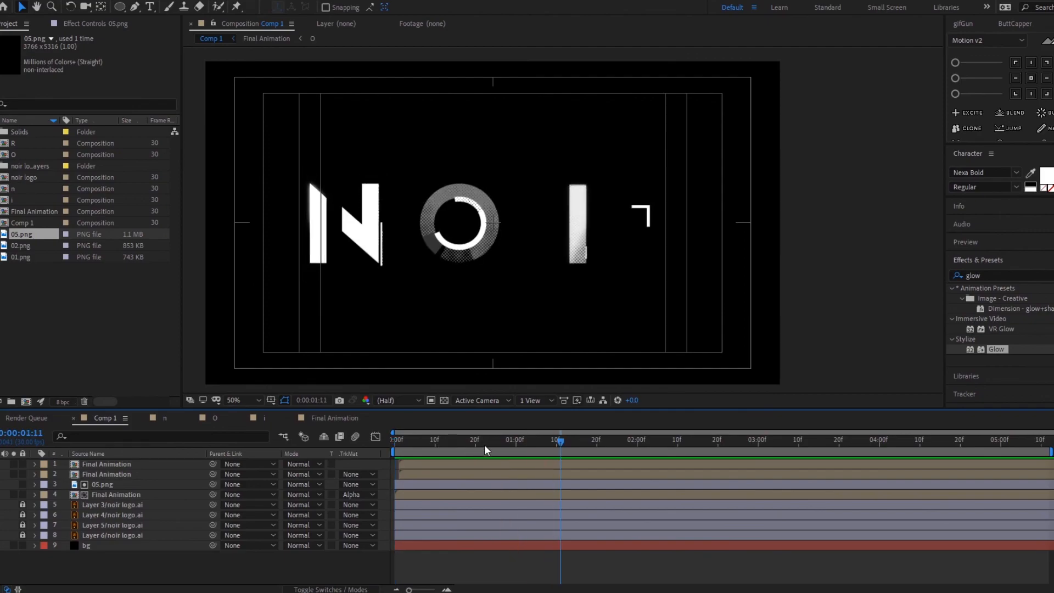
key(space)
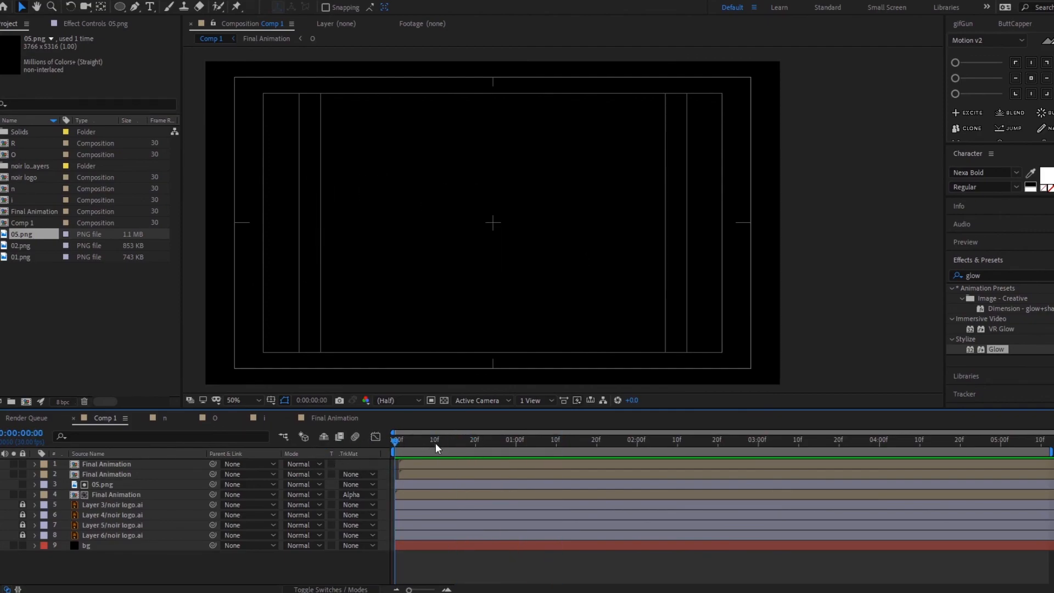
key(space)
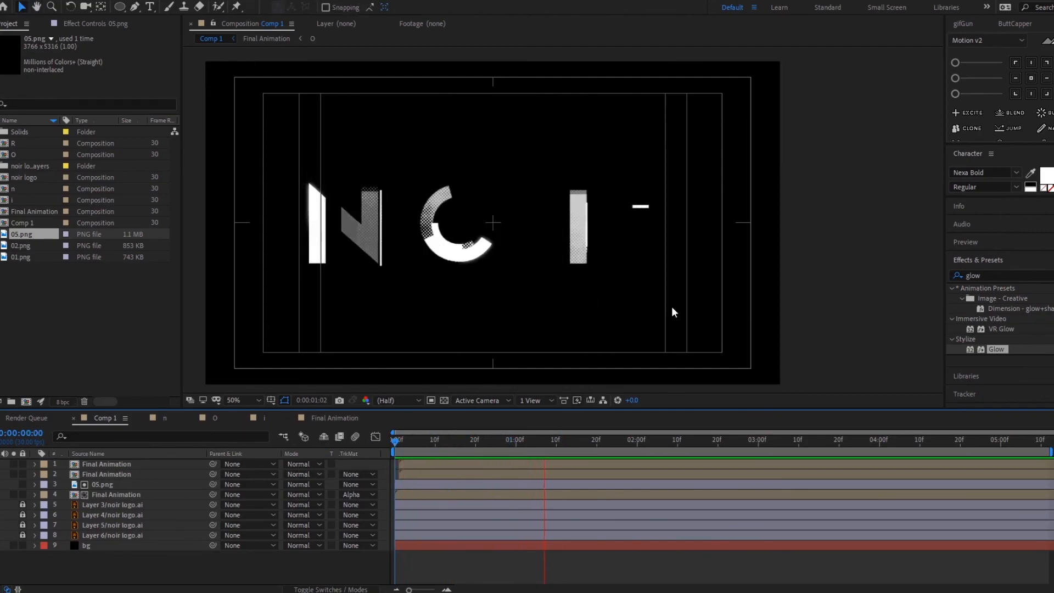
click(552, 440)
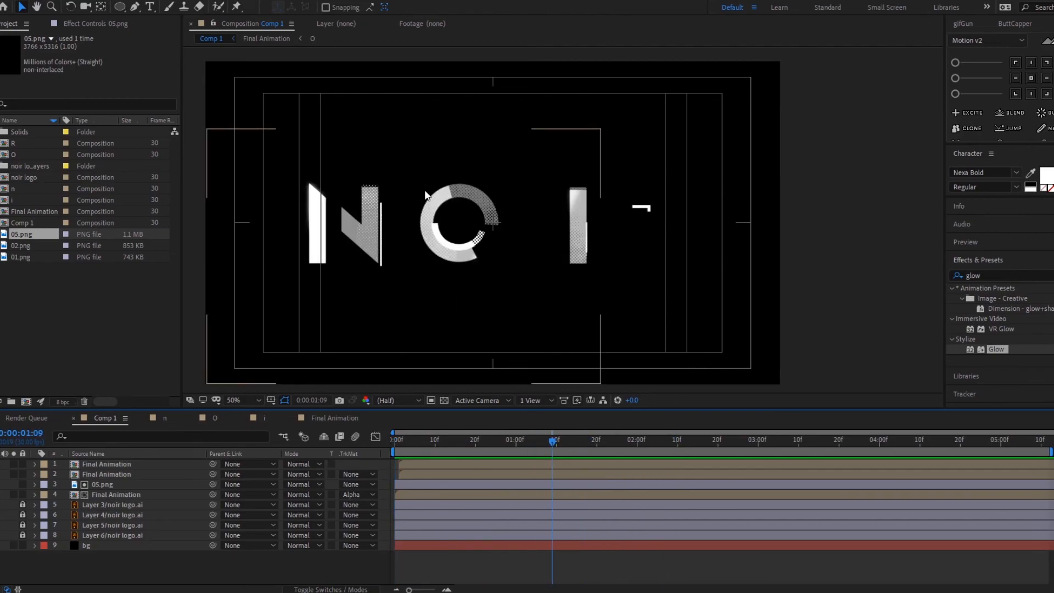
scroll(476, 187, up, 1)
drag(367, 253, 460, 248)
scroll(460, 247, down, 1)
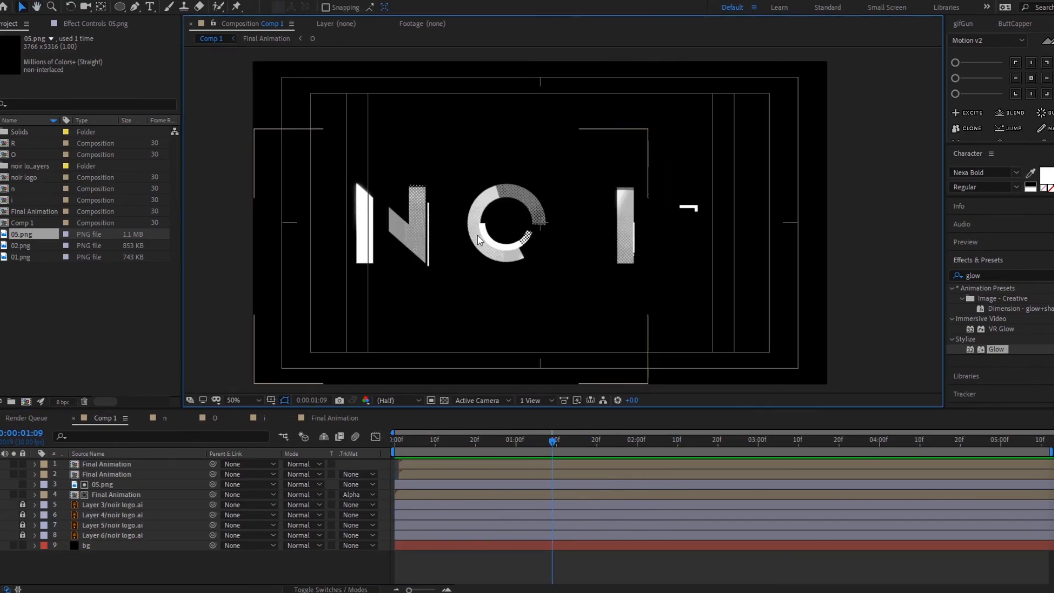
key(Home)
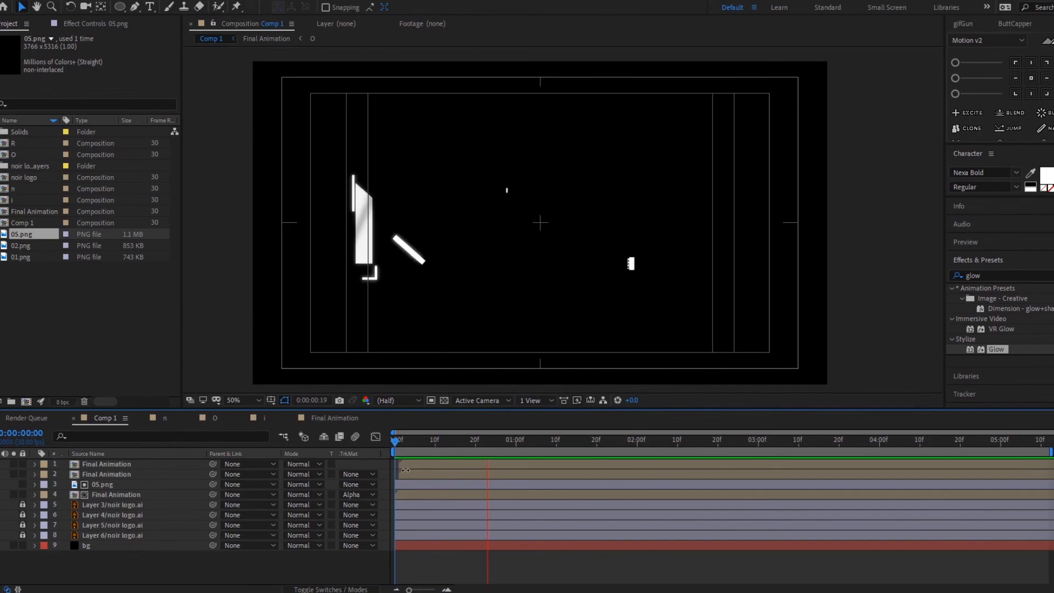
Delete the 05.png matte layer together with the Final Animation layer it masks
click(138, 476)
click(124, 486)
shift+click(122, 496)
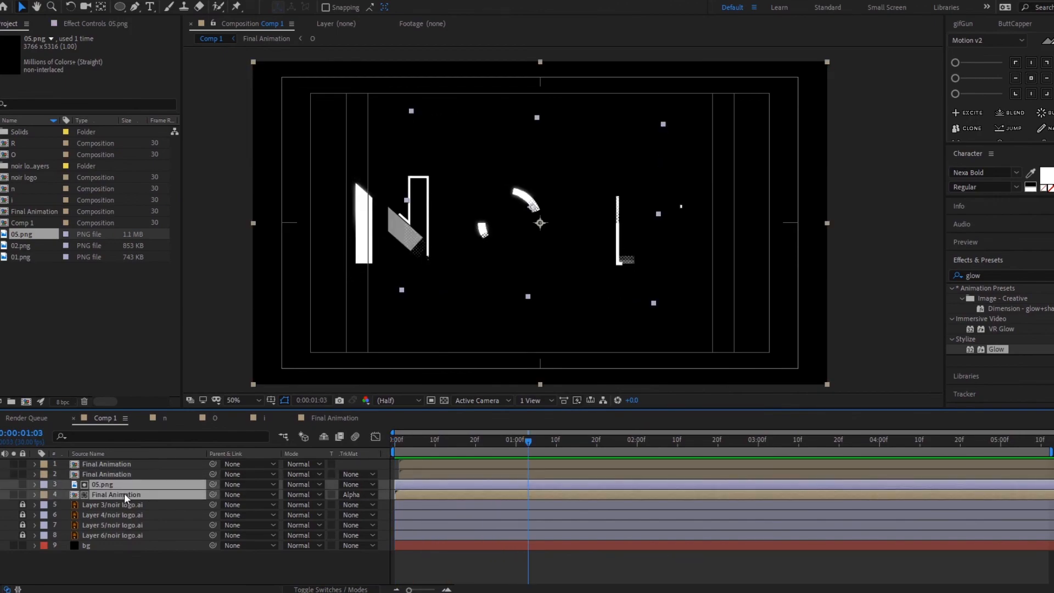
key(Delete)
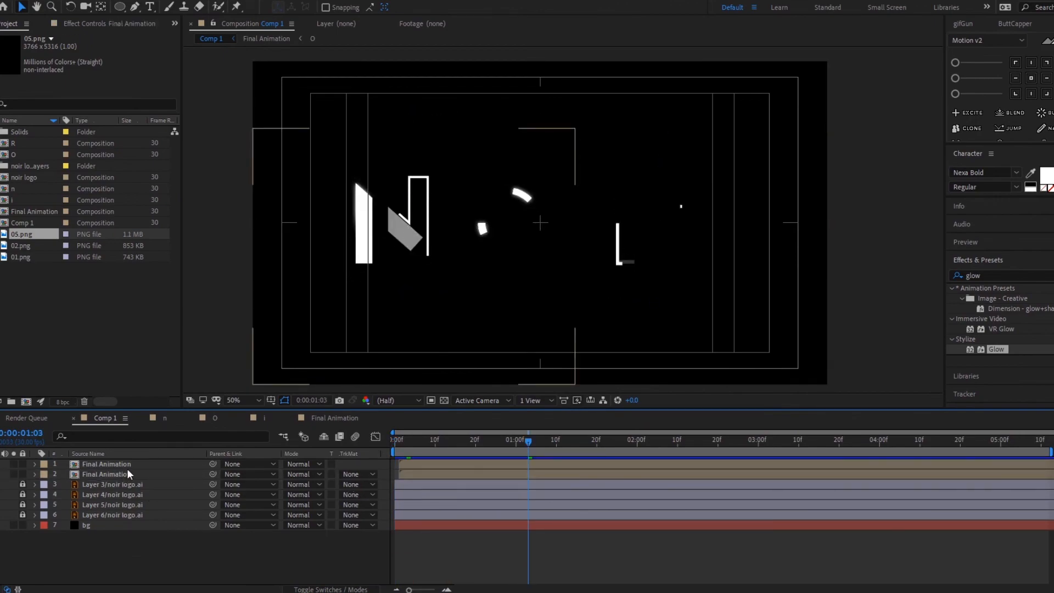
Add 05.png to Comp 1 above the noir logo layers, solo it, and scale it down to 39%
click(32, 236)
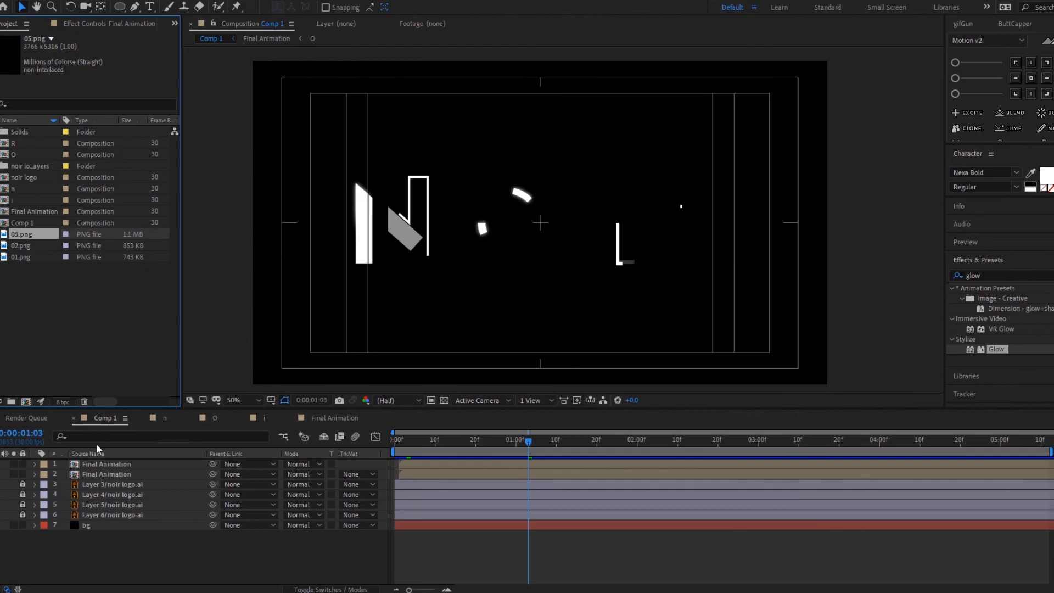
drag(32, 236, 137, 481)
click(13, 484)
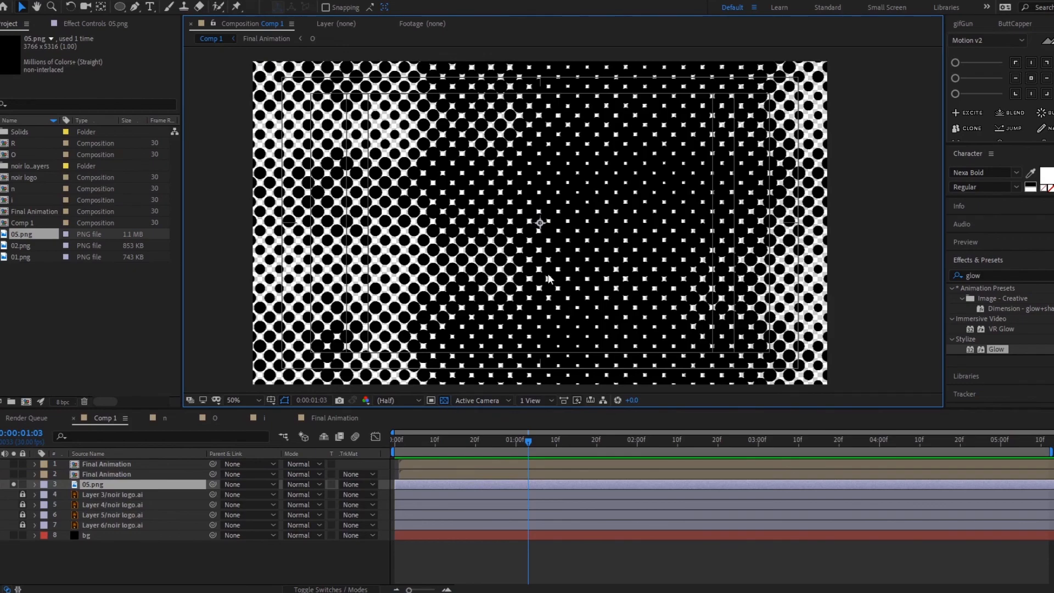
scroll(553, 277, down, 1)
key(s)
drag(288, 498, 274, 504)
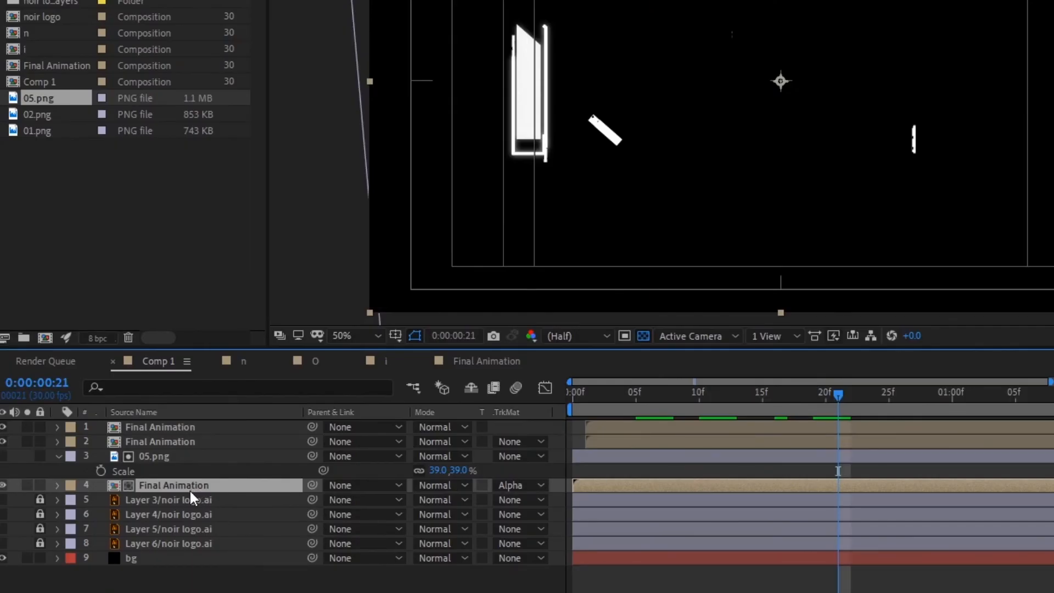
Rename the 05.png layer above the alpha-matted Final Animation layer as mmatte
click(181, 456)
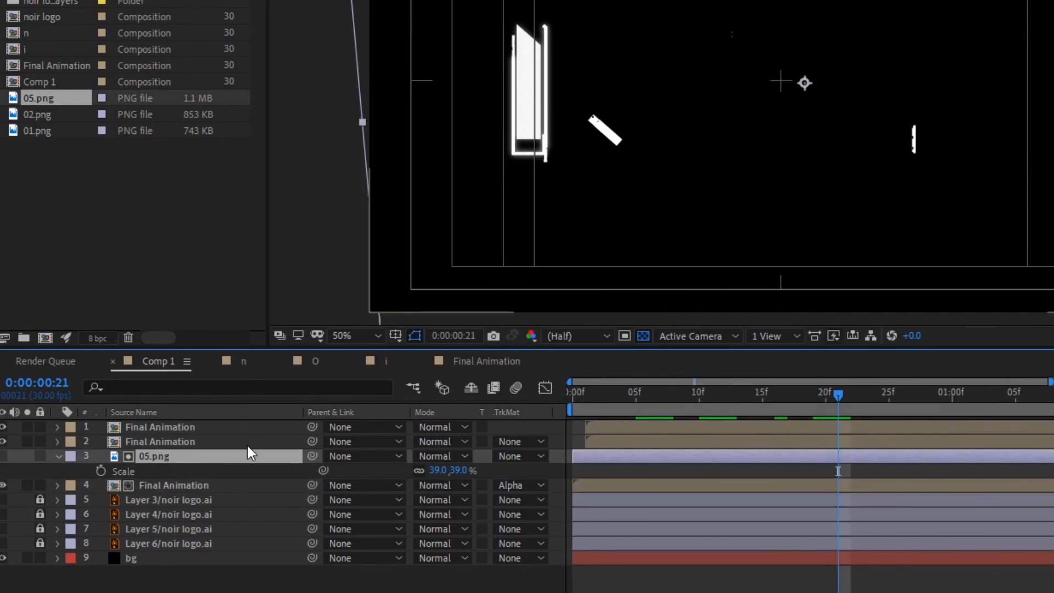
click(170, 487)
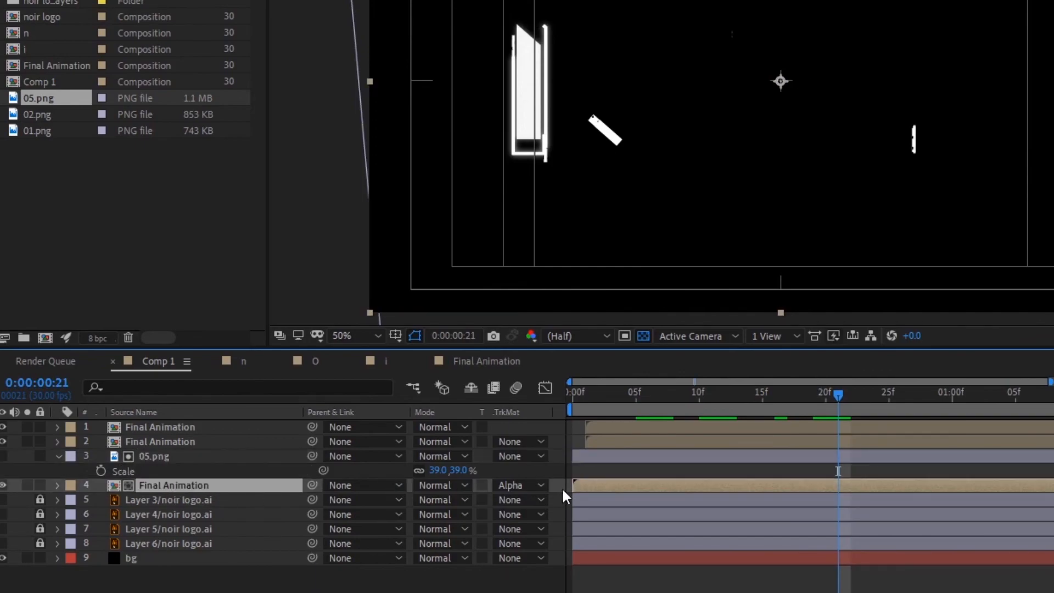
click(528, 484)
click(160, 454)
right_click(160, 454)
click(197, 431)
right_click(187, 455)
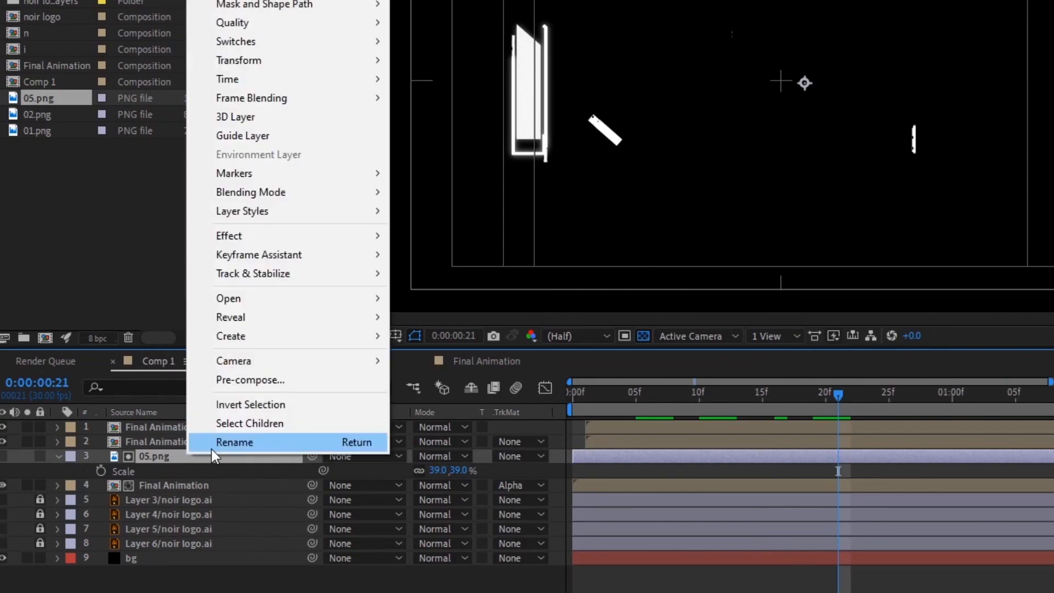
click(215, 440)
text(mmatte)
key(Return)
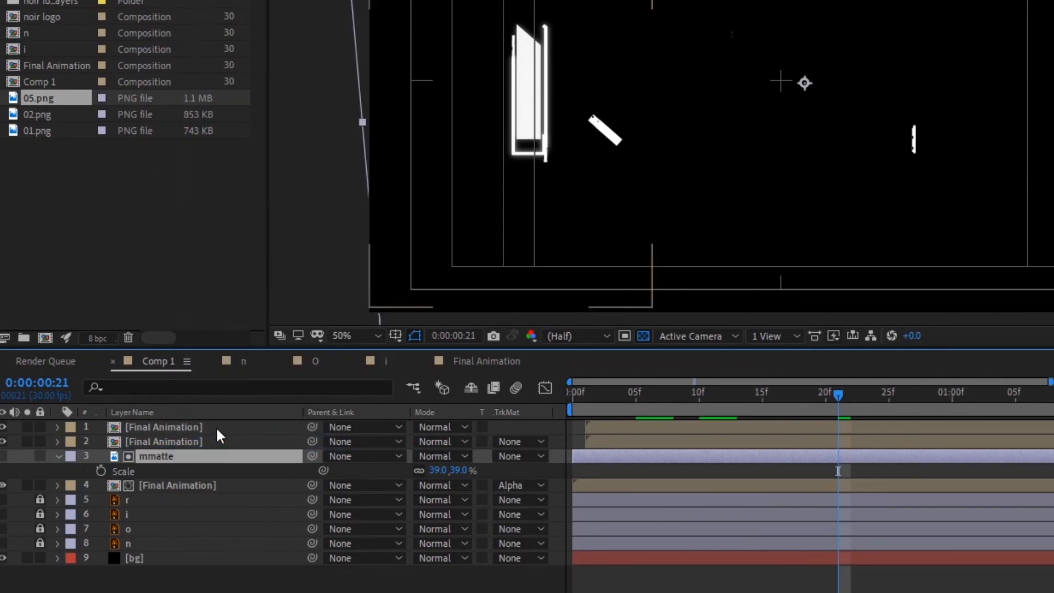
Preview the matted logo animation from the composition start to check the halftone texture on the letters
click(605, 443)
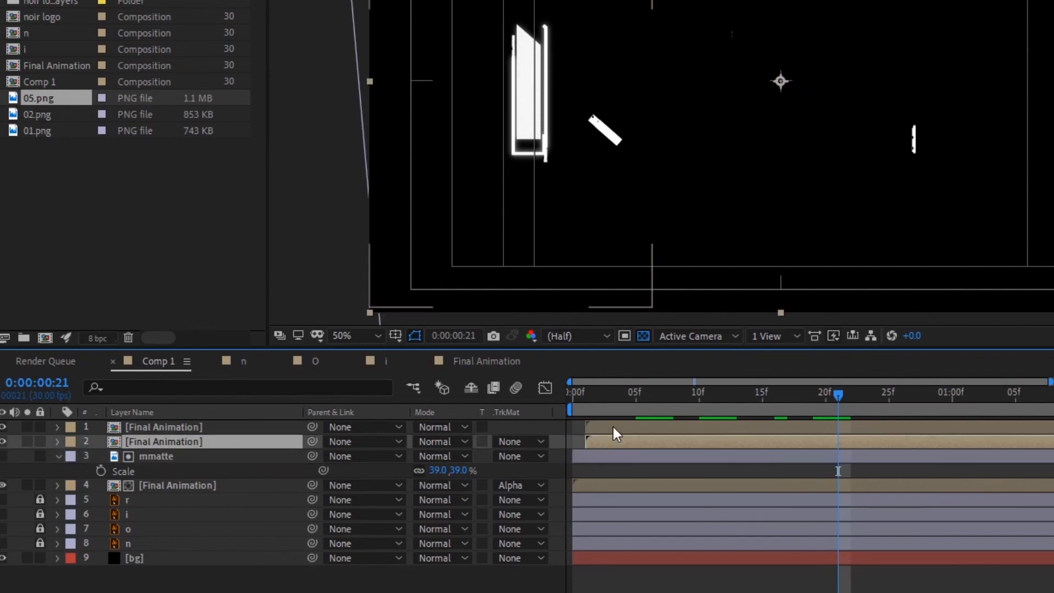
click(611, 426)
key(Home)
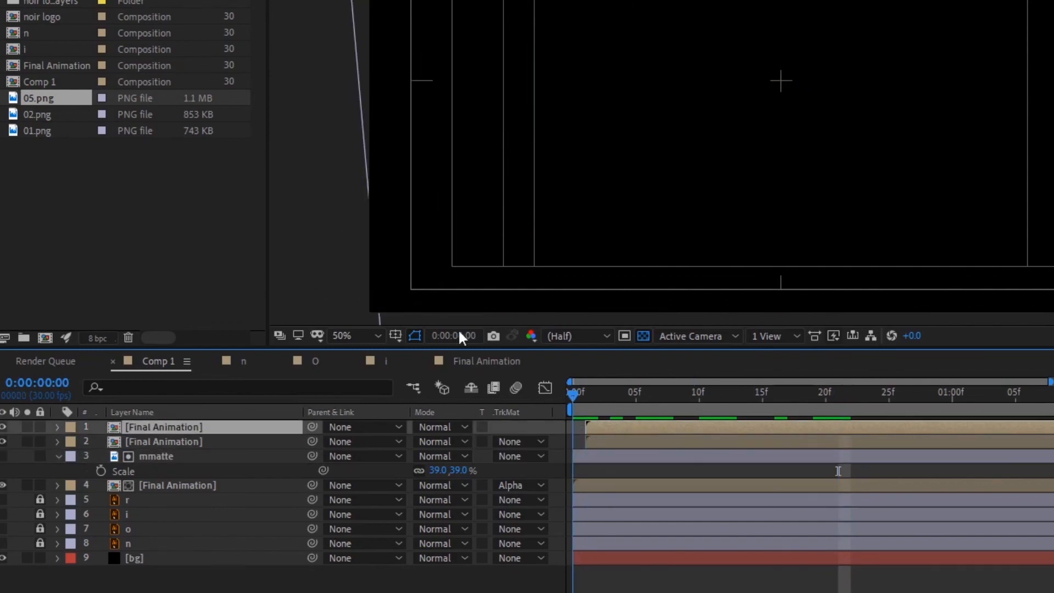
scroll(597, 212, down, 2)
key(space)
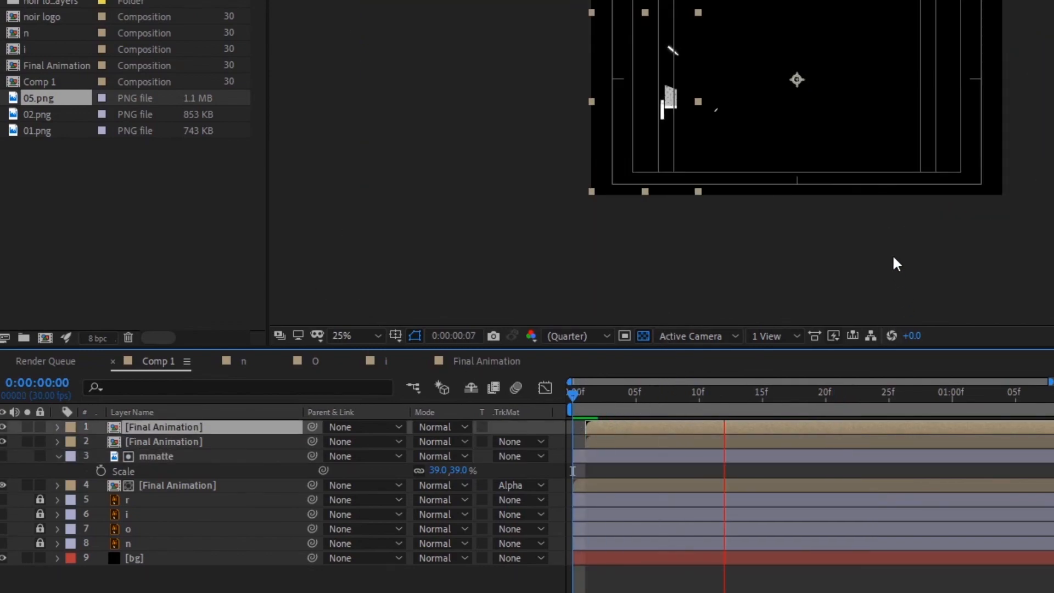
scroll(817, 193, up, 2)
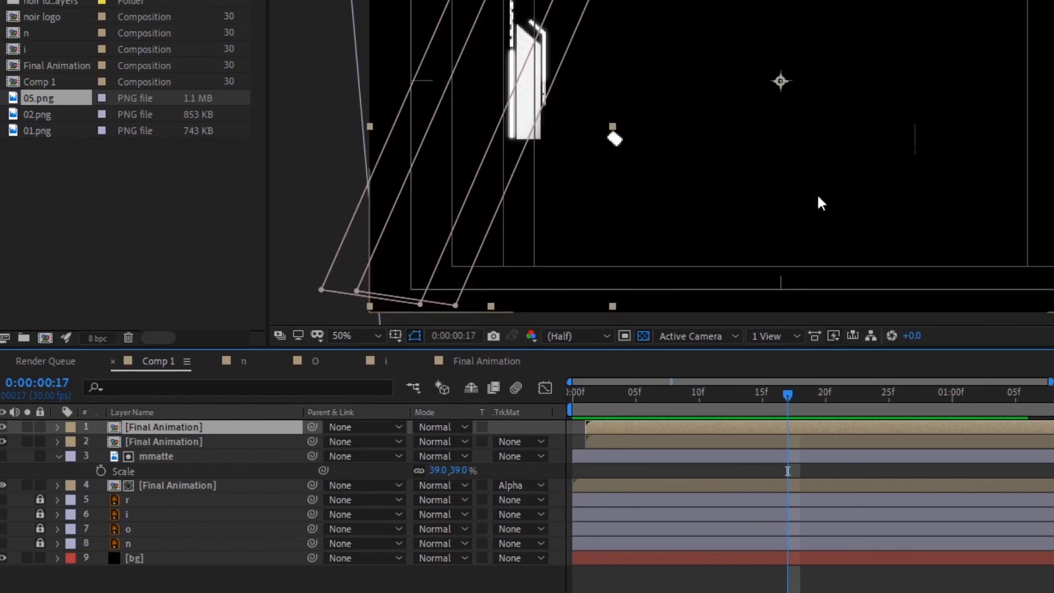
key(space)
key(space)
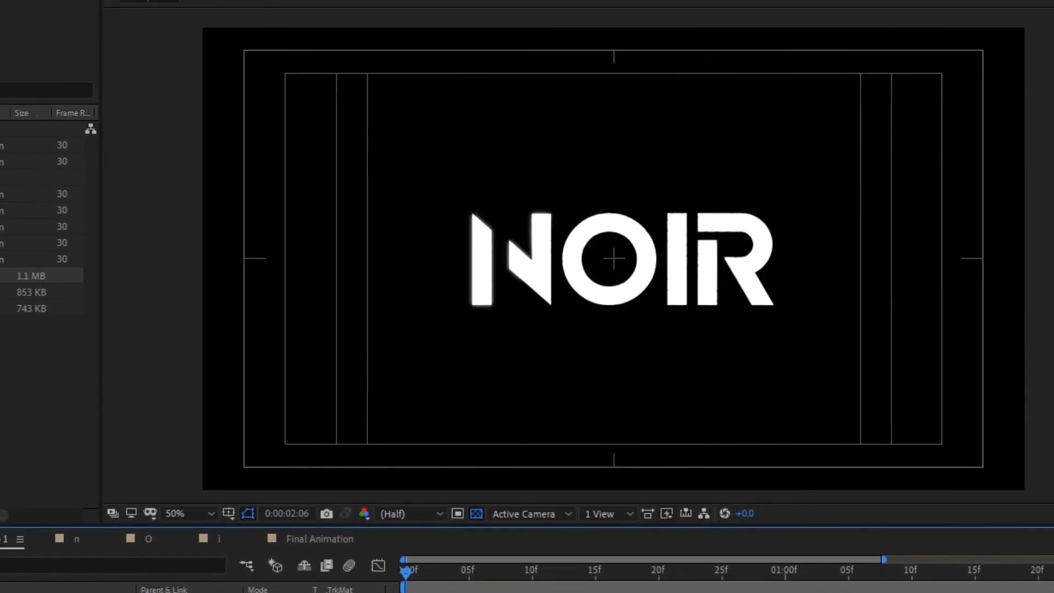
Move the halftone matte up across the logo at 0:00:01:13 and return to the composition start
drag(878, 510, 1019, 516)
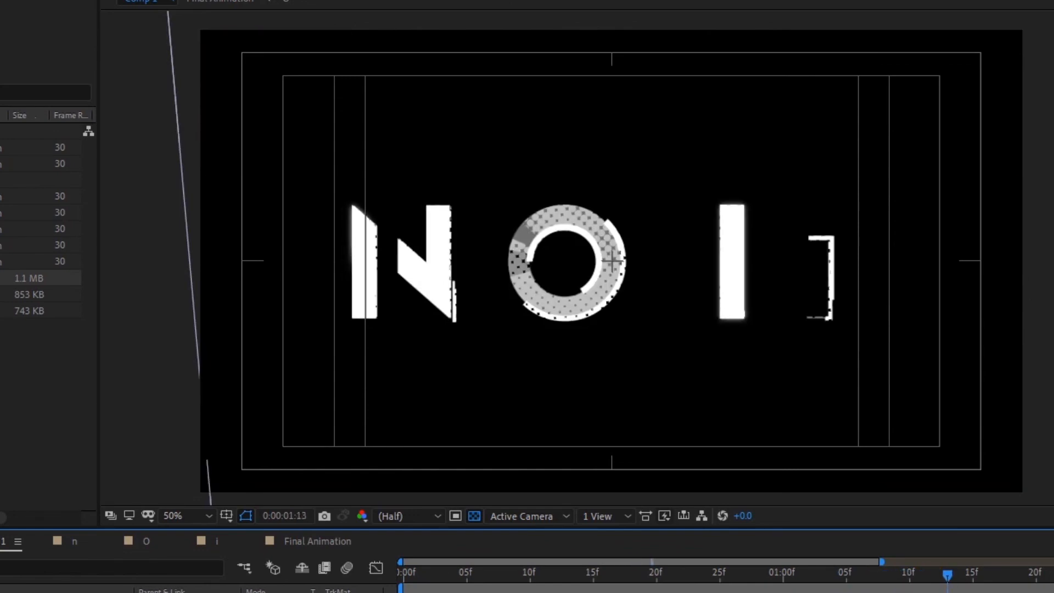
click(743, 399)
drag(690, 404, 558, 316)
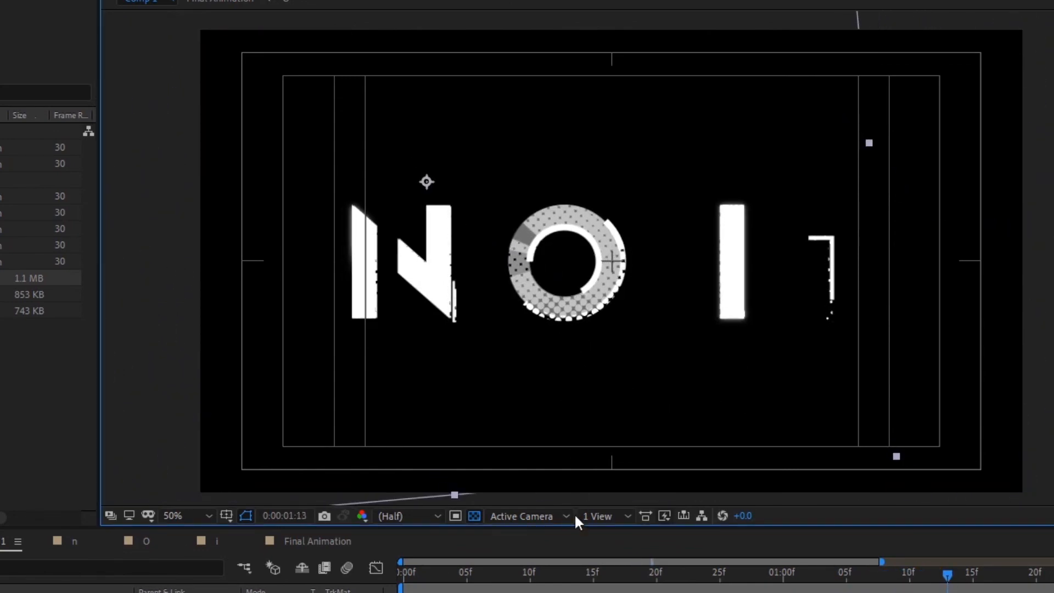
click(518, 587)
key(Home)
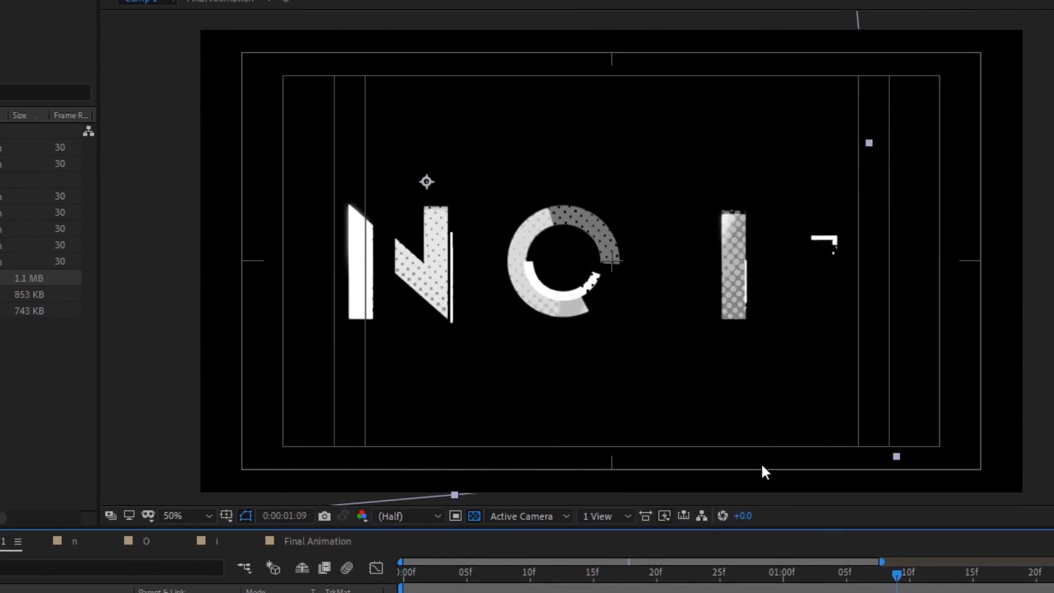
Reposition the halftone matte at 0:00:01:09 so it covers the letters, and replay the animation from the start
key(comma)
drag(776, 326, 812, 339)
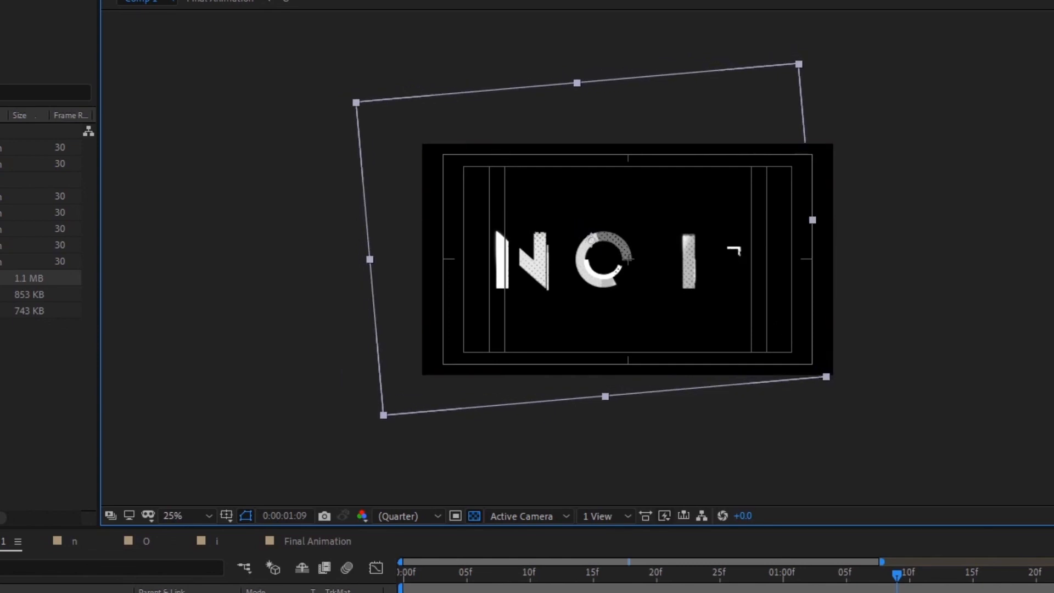
drag(43, 591, 50, 591)
drag(805, 414, 739, 405)
key(period)
drag(690, 572, 405, 573)
key(space)
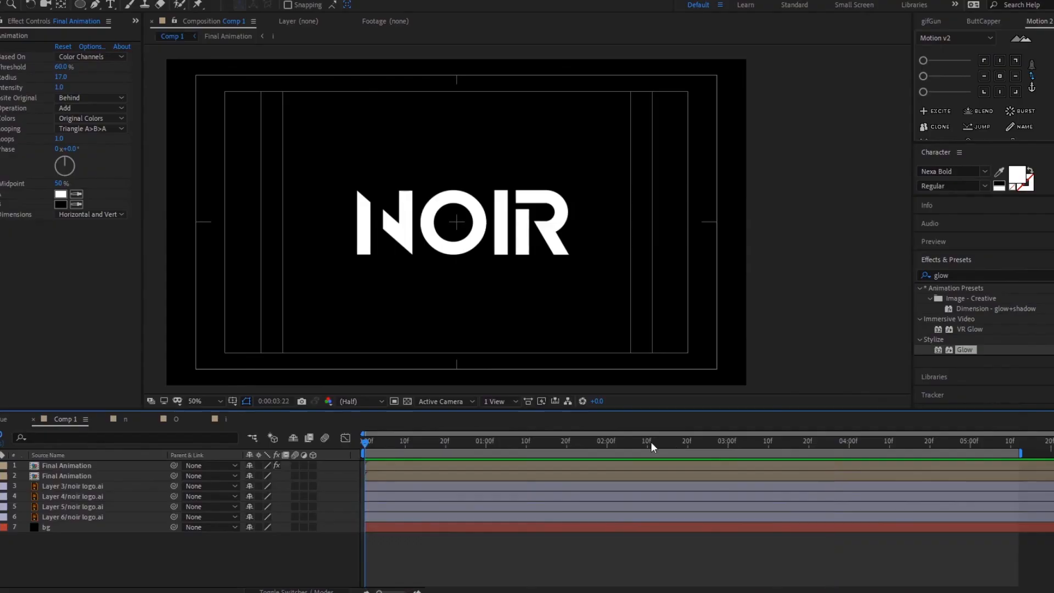
Play and scrub Comp 1 without the halftone matte, and examine the O fill's opacity keyframes inside the nested Final Animation
drag(650, 441, 414, 483)
key(space)
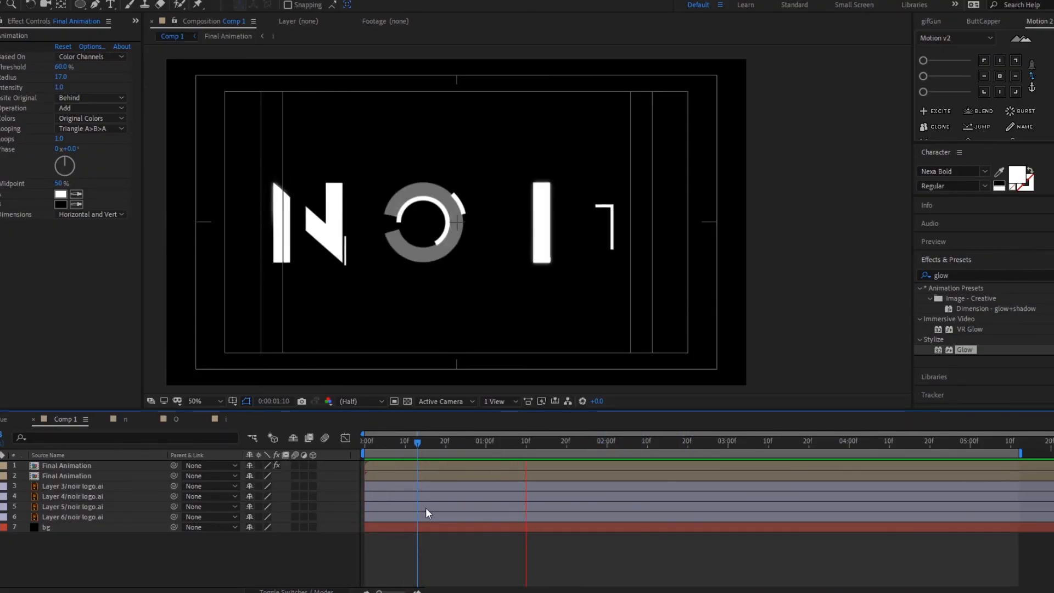
click(626, 441)
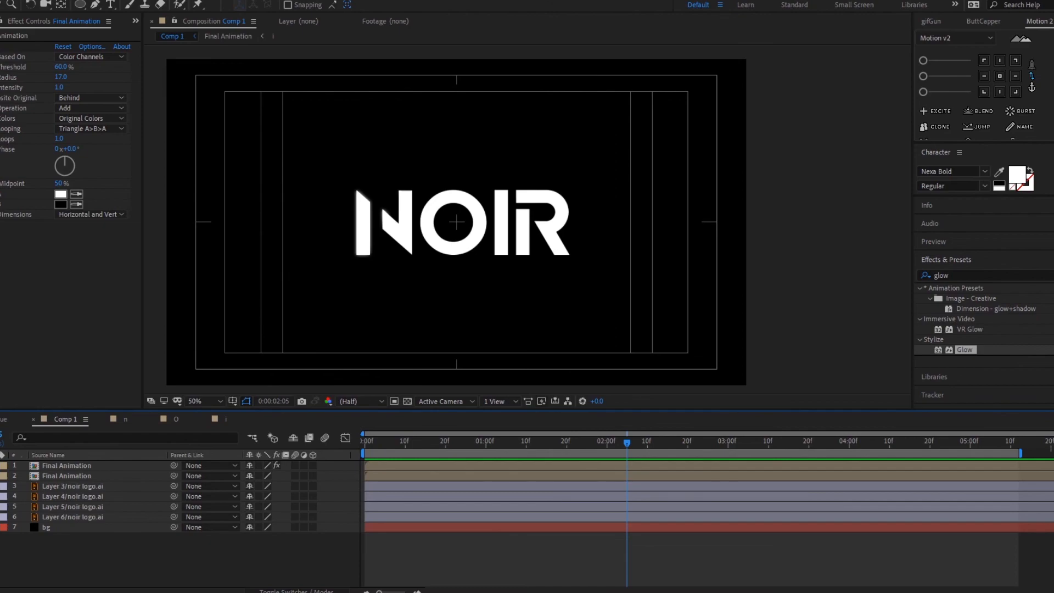
click(590, 442)
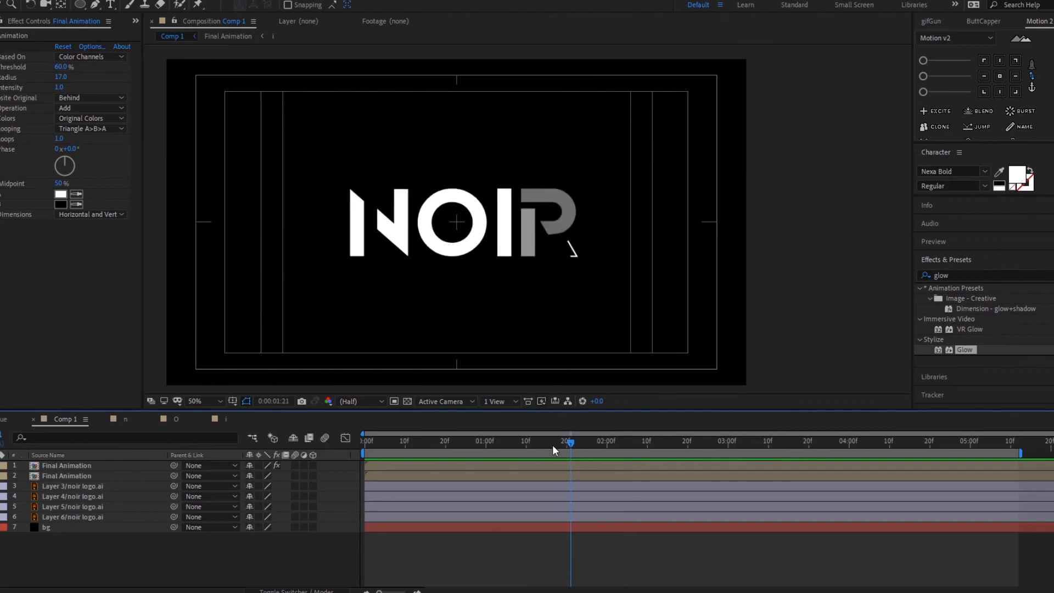
double_click(107, 475)
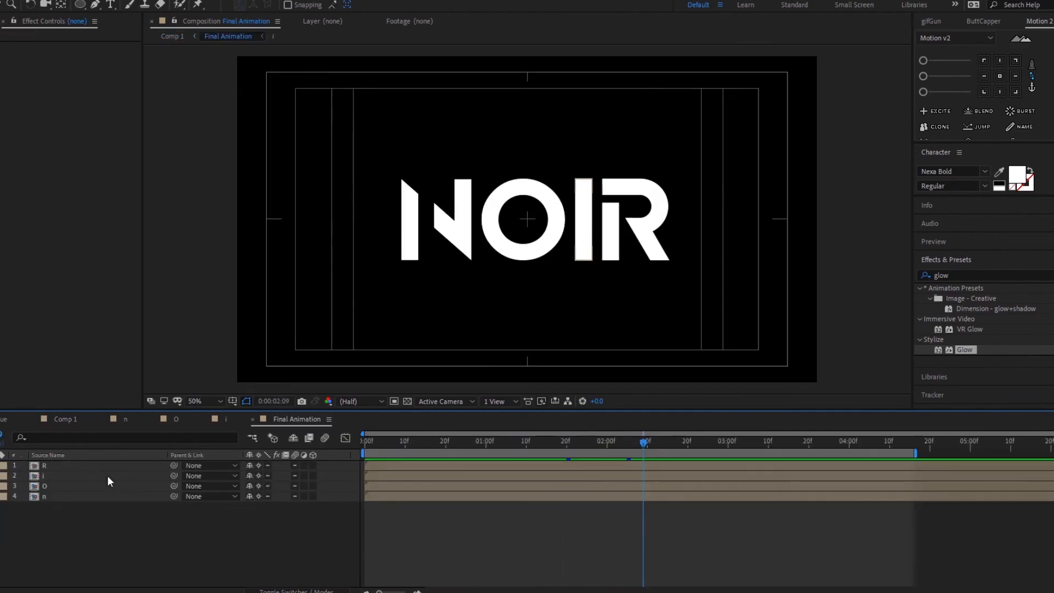
double_click(80, 485)
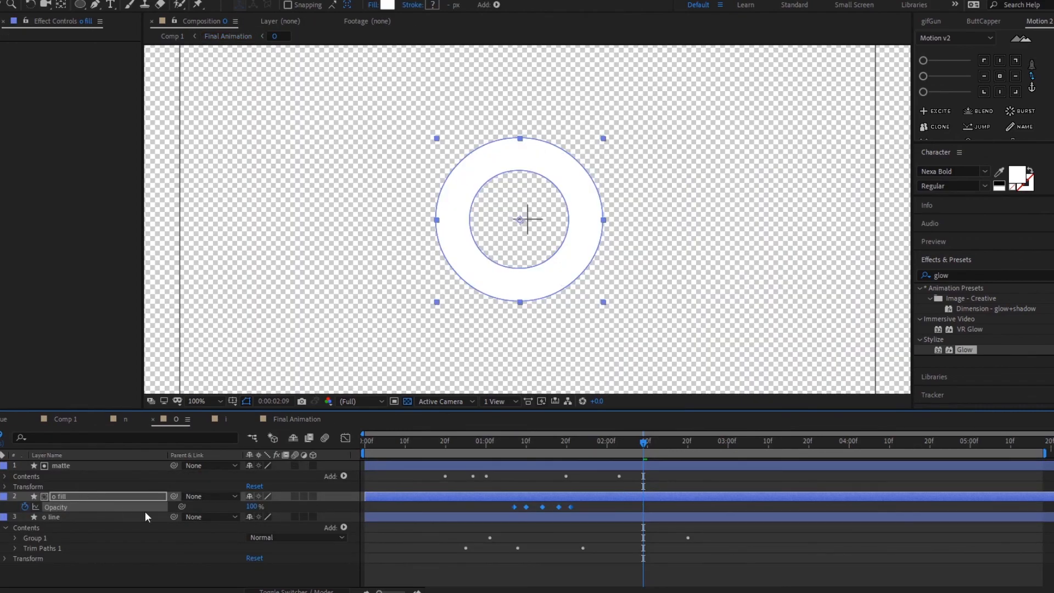
Return to Comp 1, examine the glow at 0:00:02:09 up close, and play the animation from the start
click(67, 421)
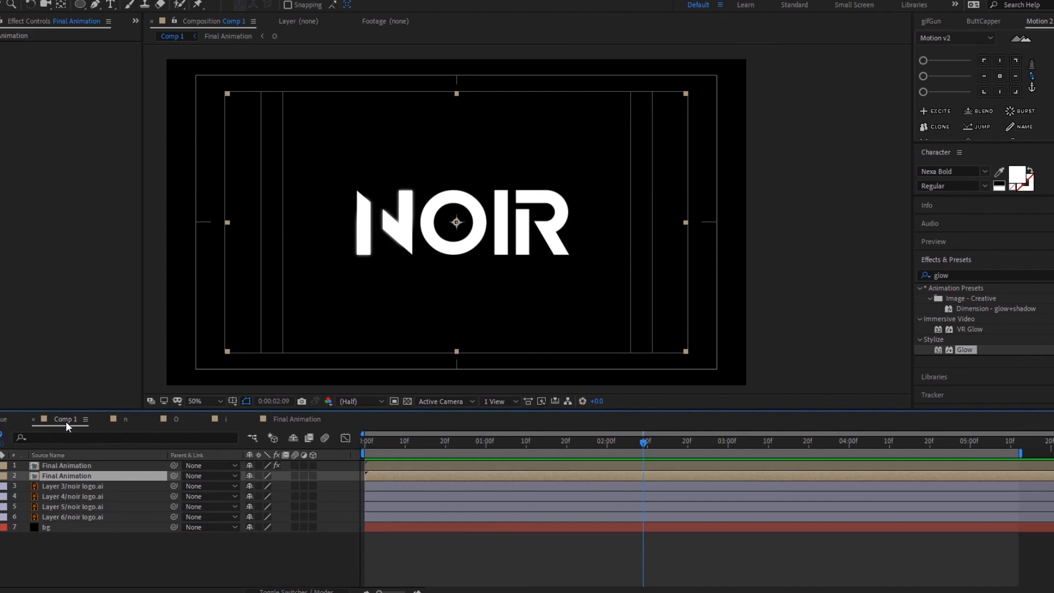
key(period)
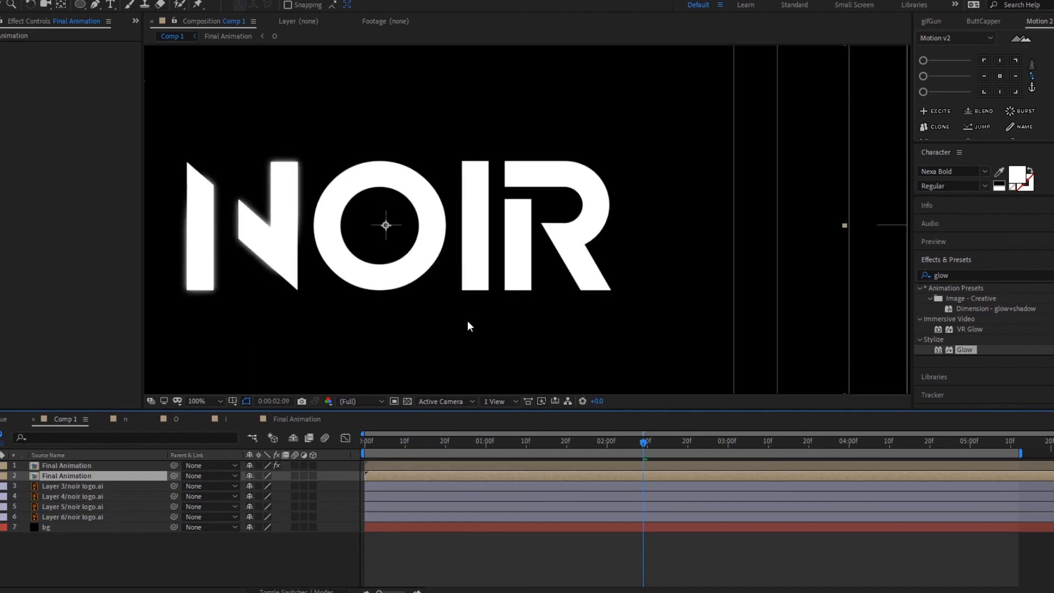
key(Home)
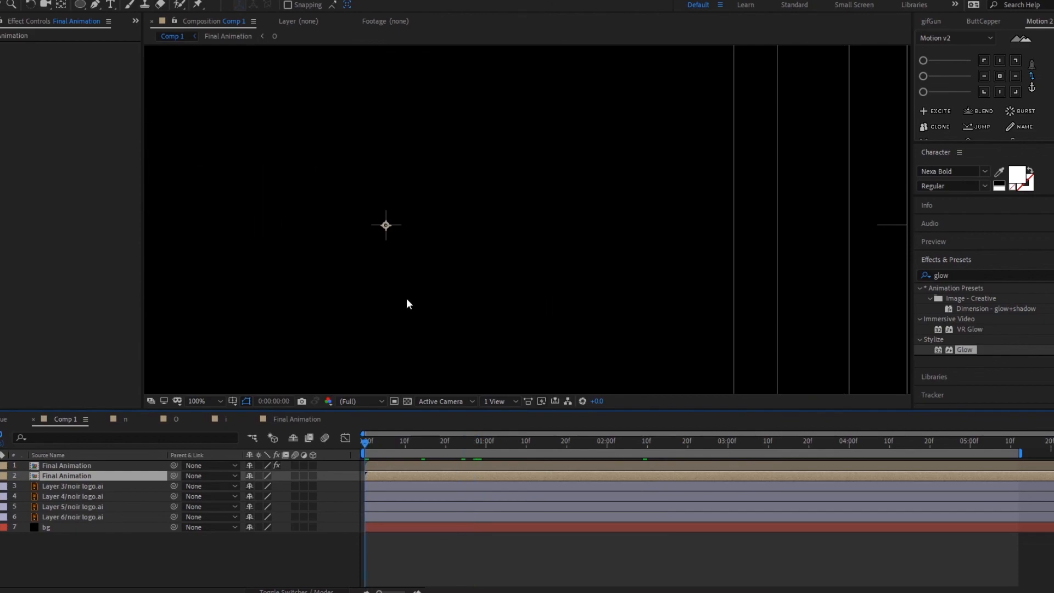
key(comma)
key(space)
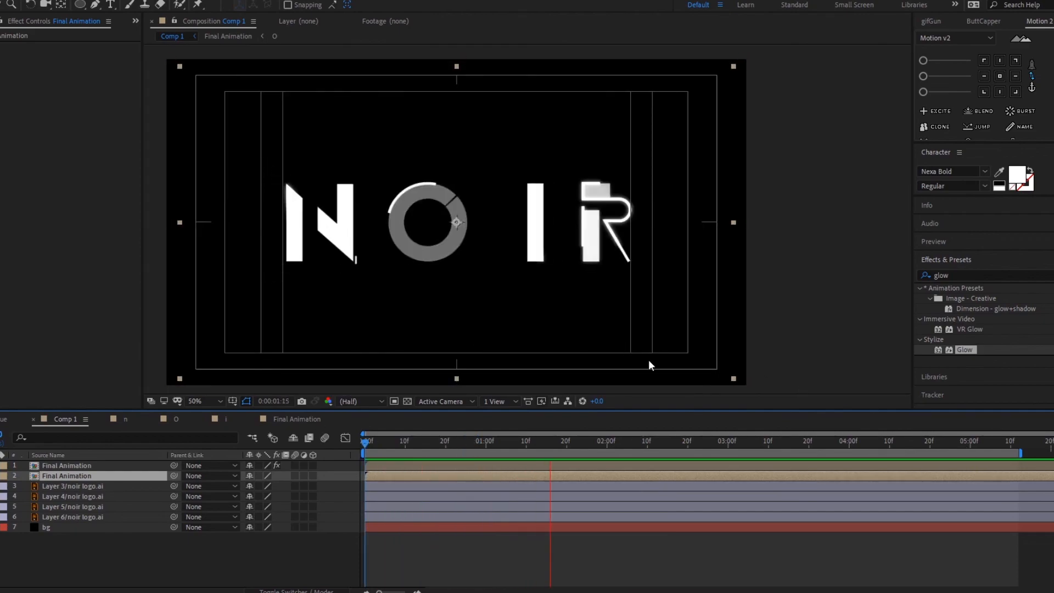